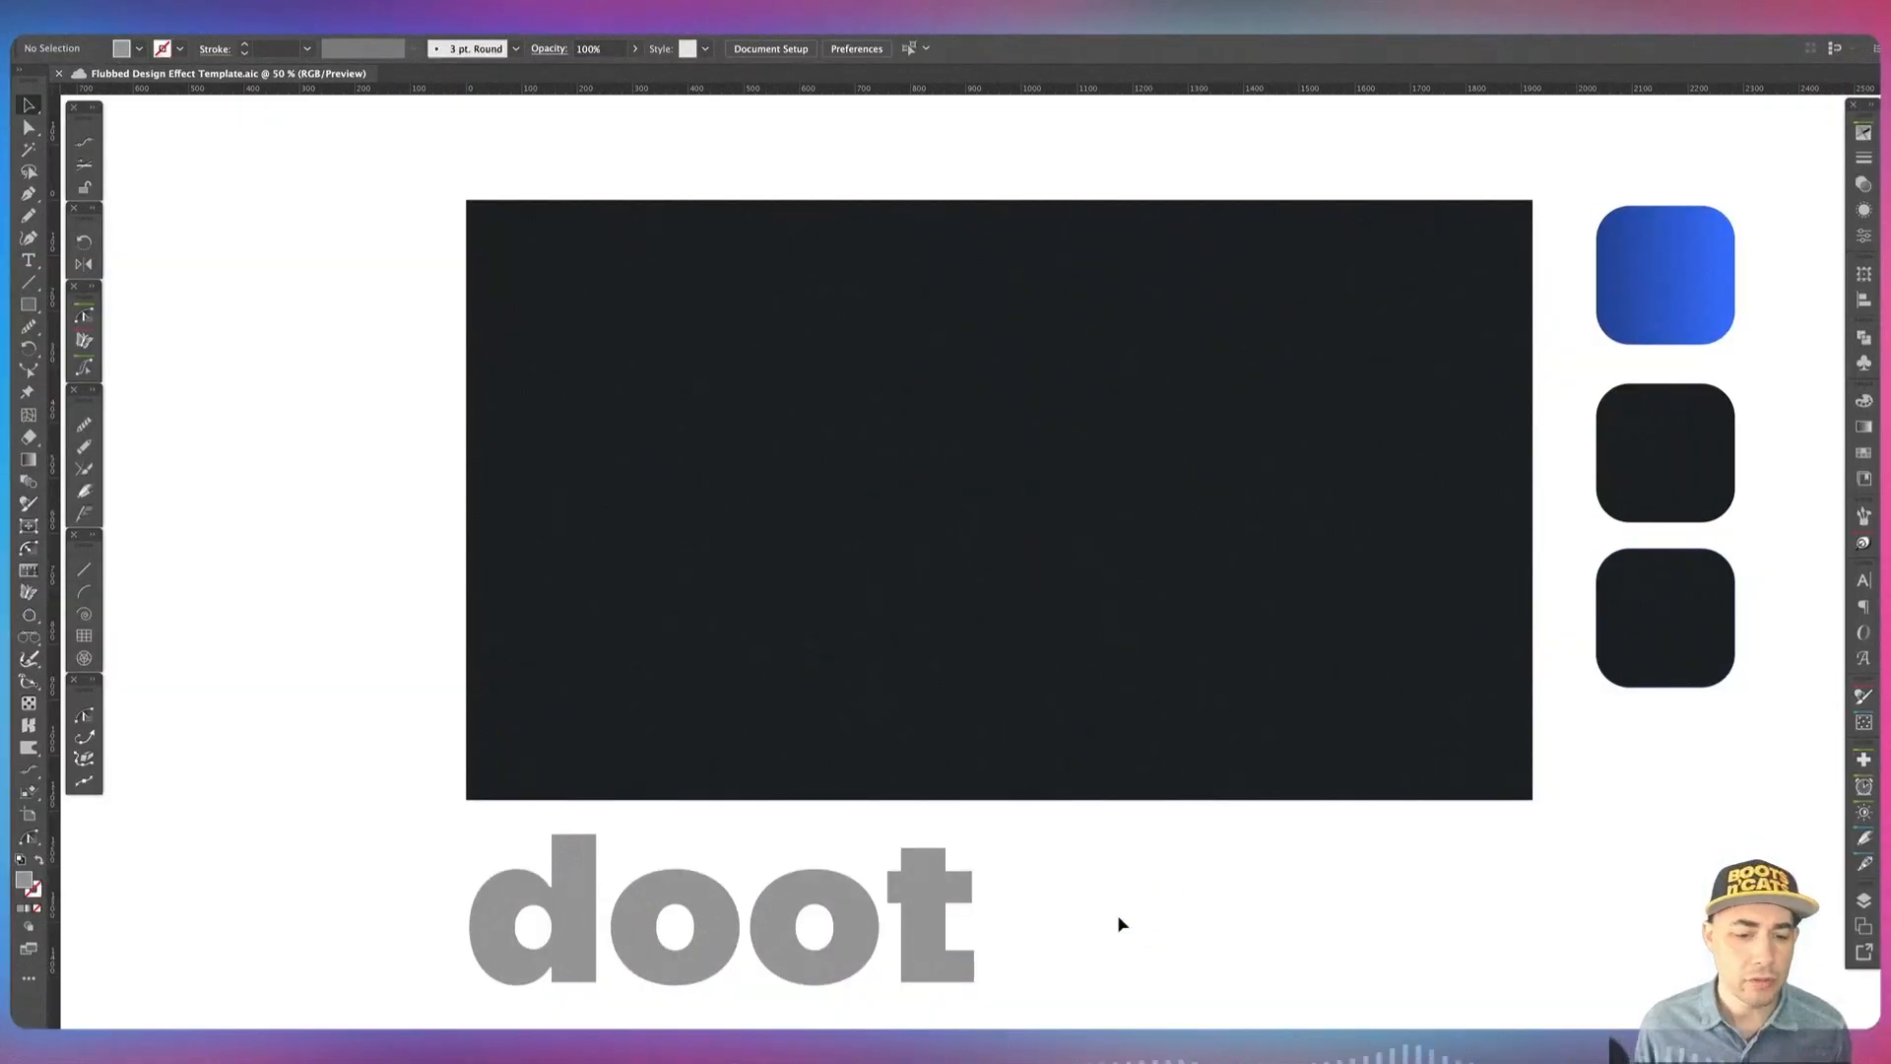
Step: Place the "doot" text on the dark artboard and tighten the spacing between its letters with the Touch Type tool
left_click(814, 926)
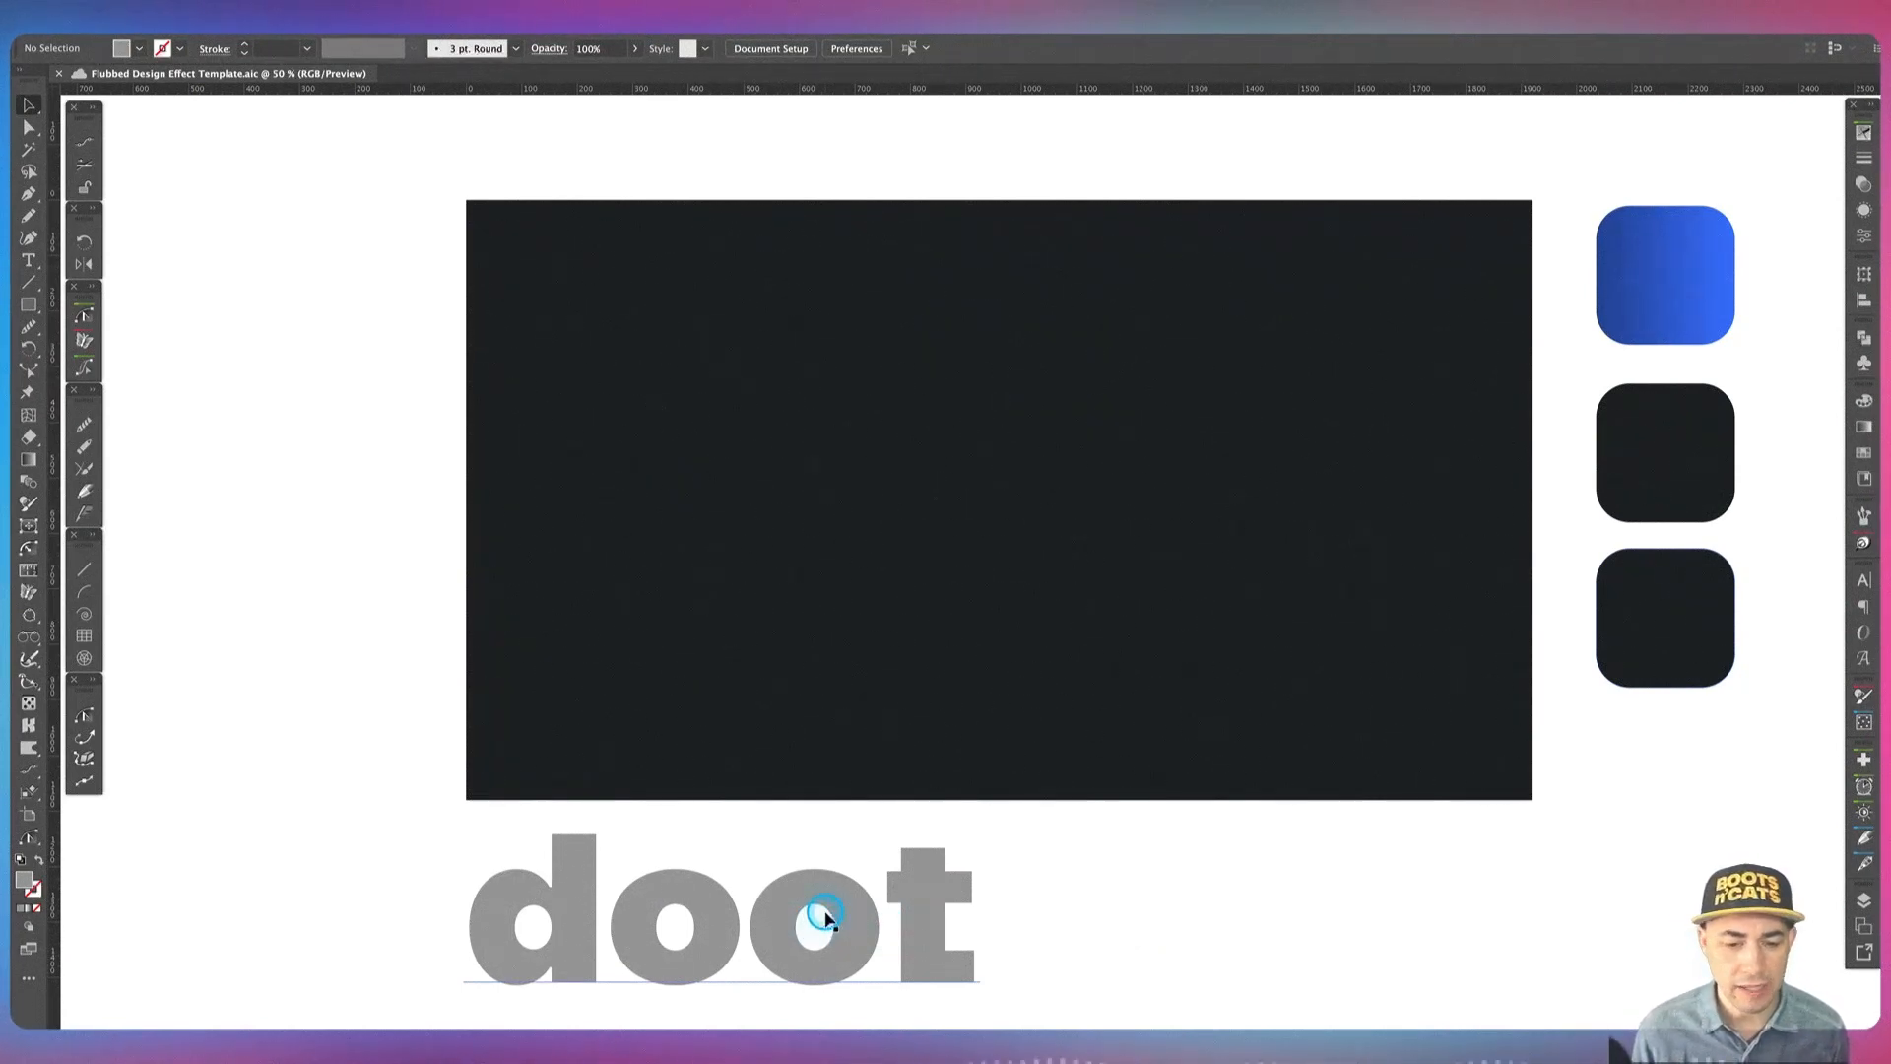
left_click_drag(825, 916, 1054, 497)
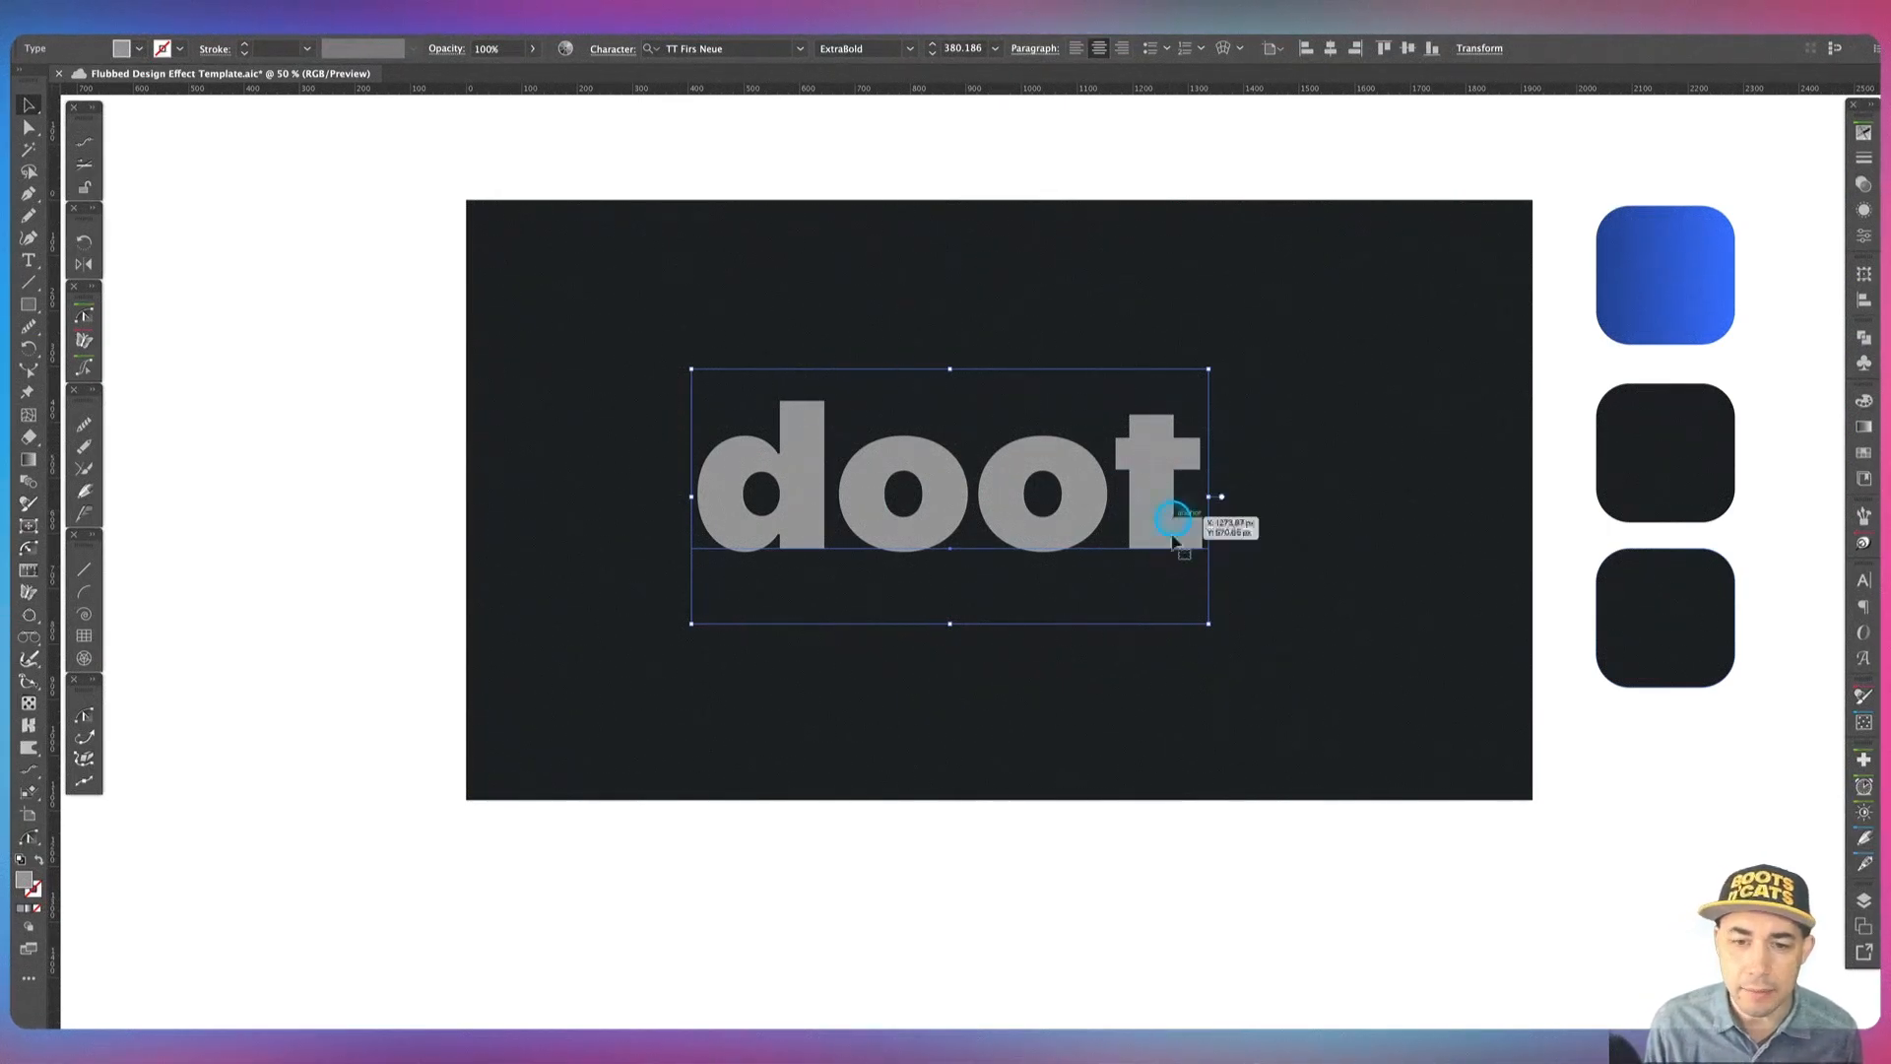
key("shift+t")
left_click(1061, 510)
key("shift+Left")
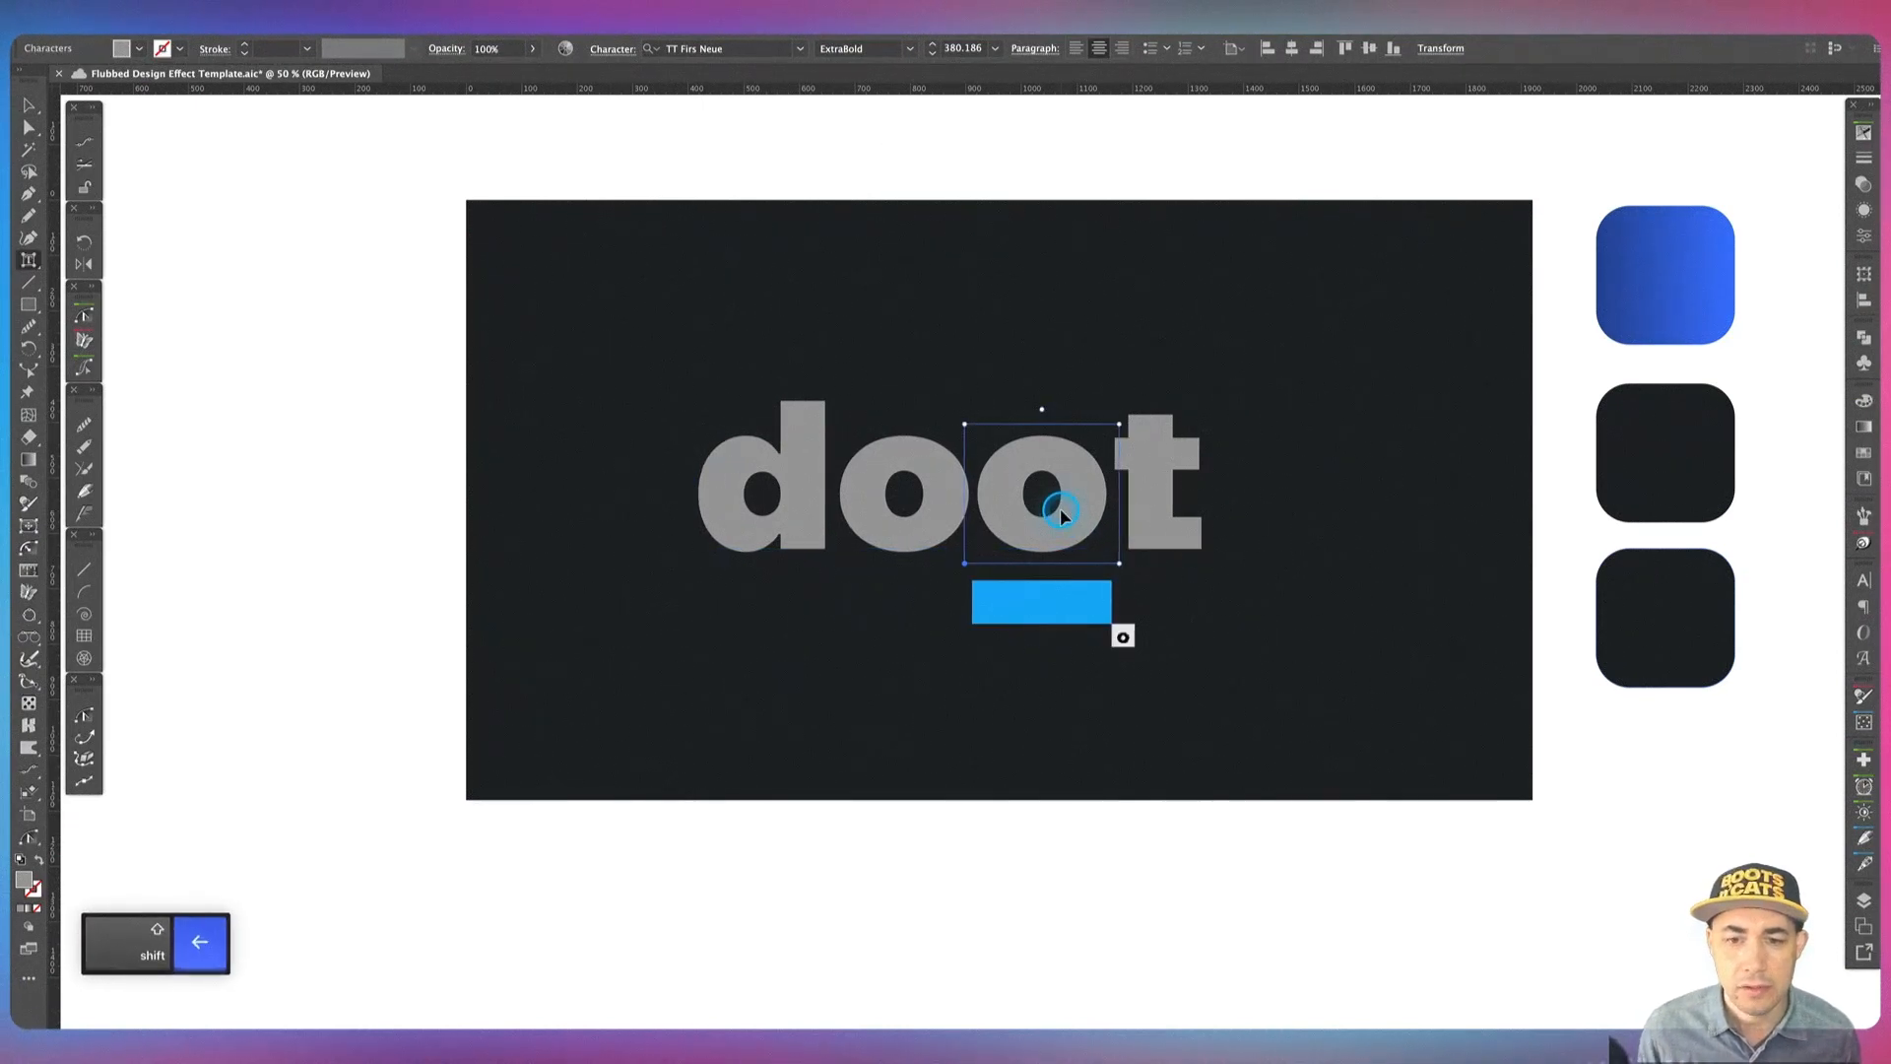
left_click(1183, 485)
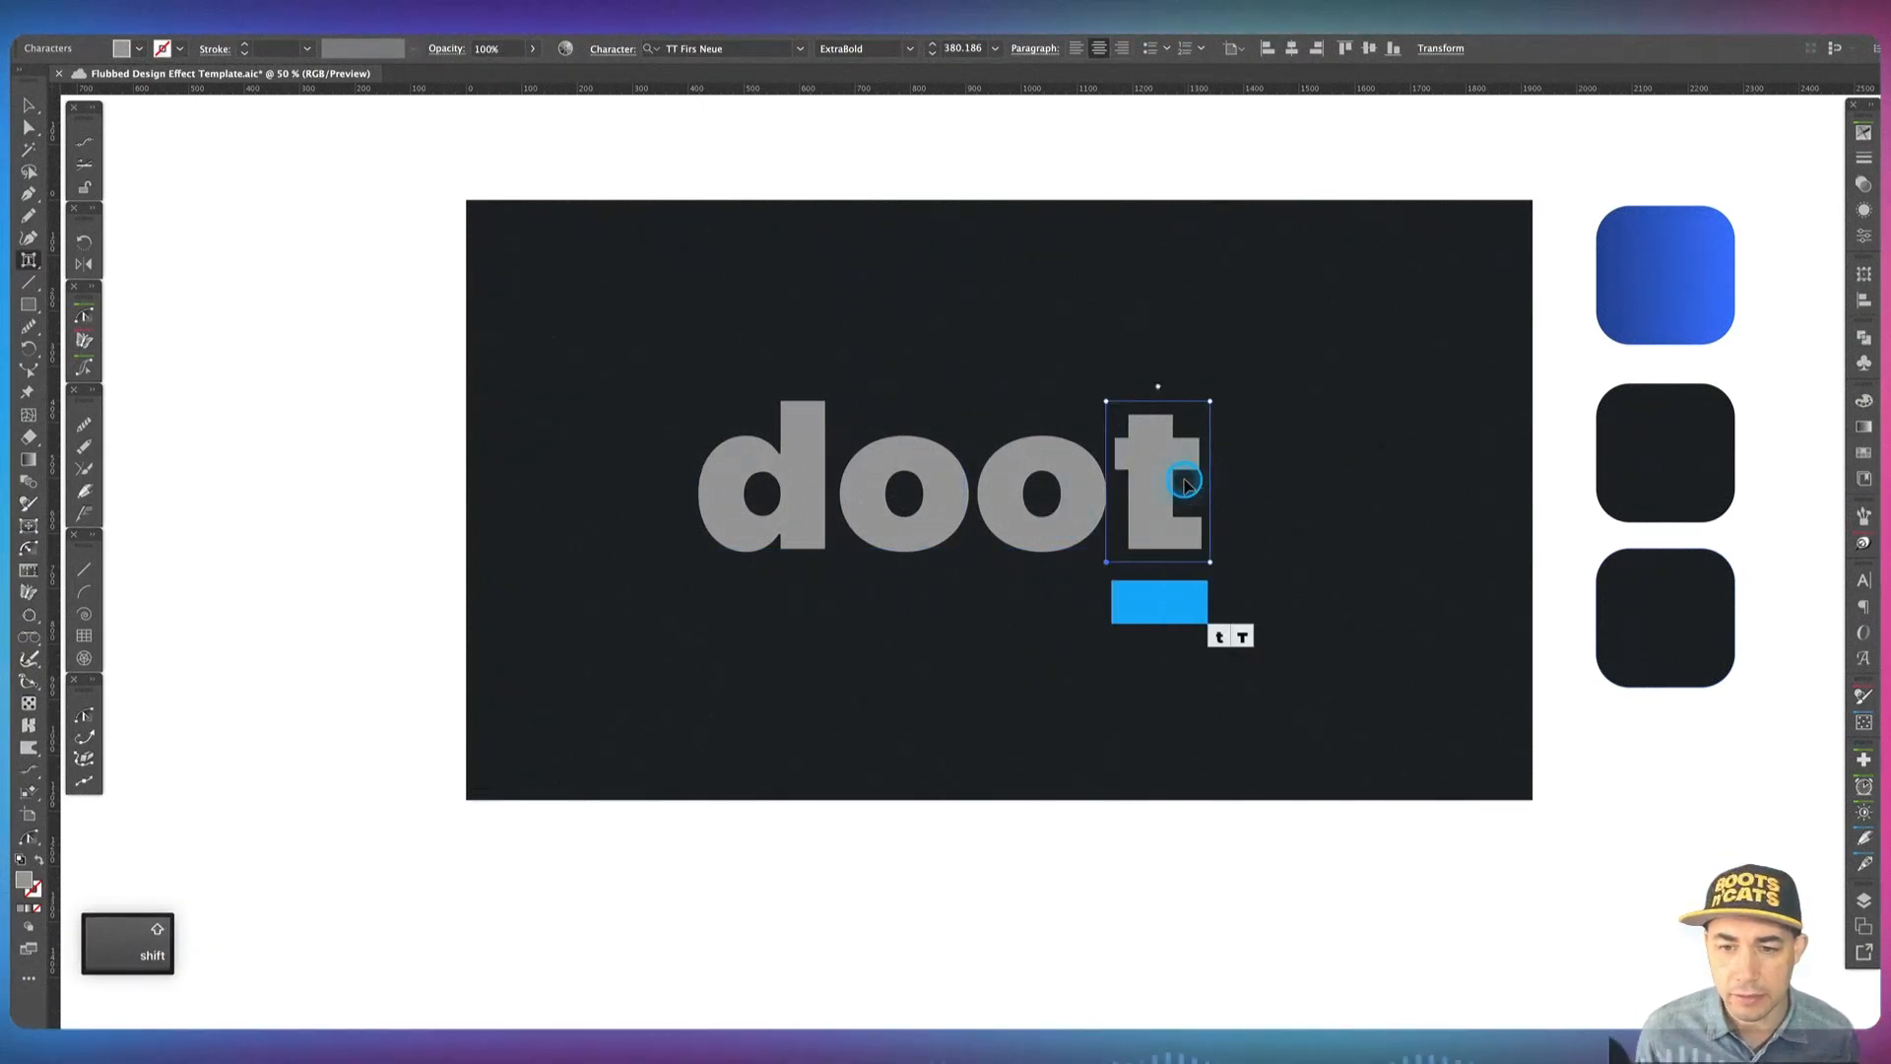
key("shift+Left")
left_click(924, 520)
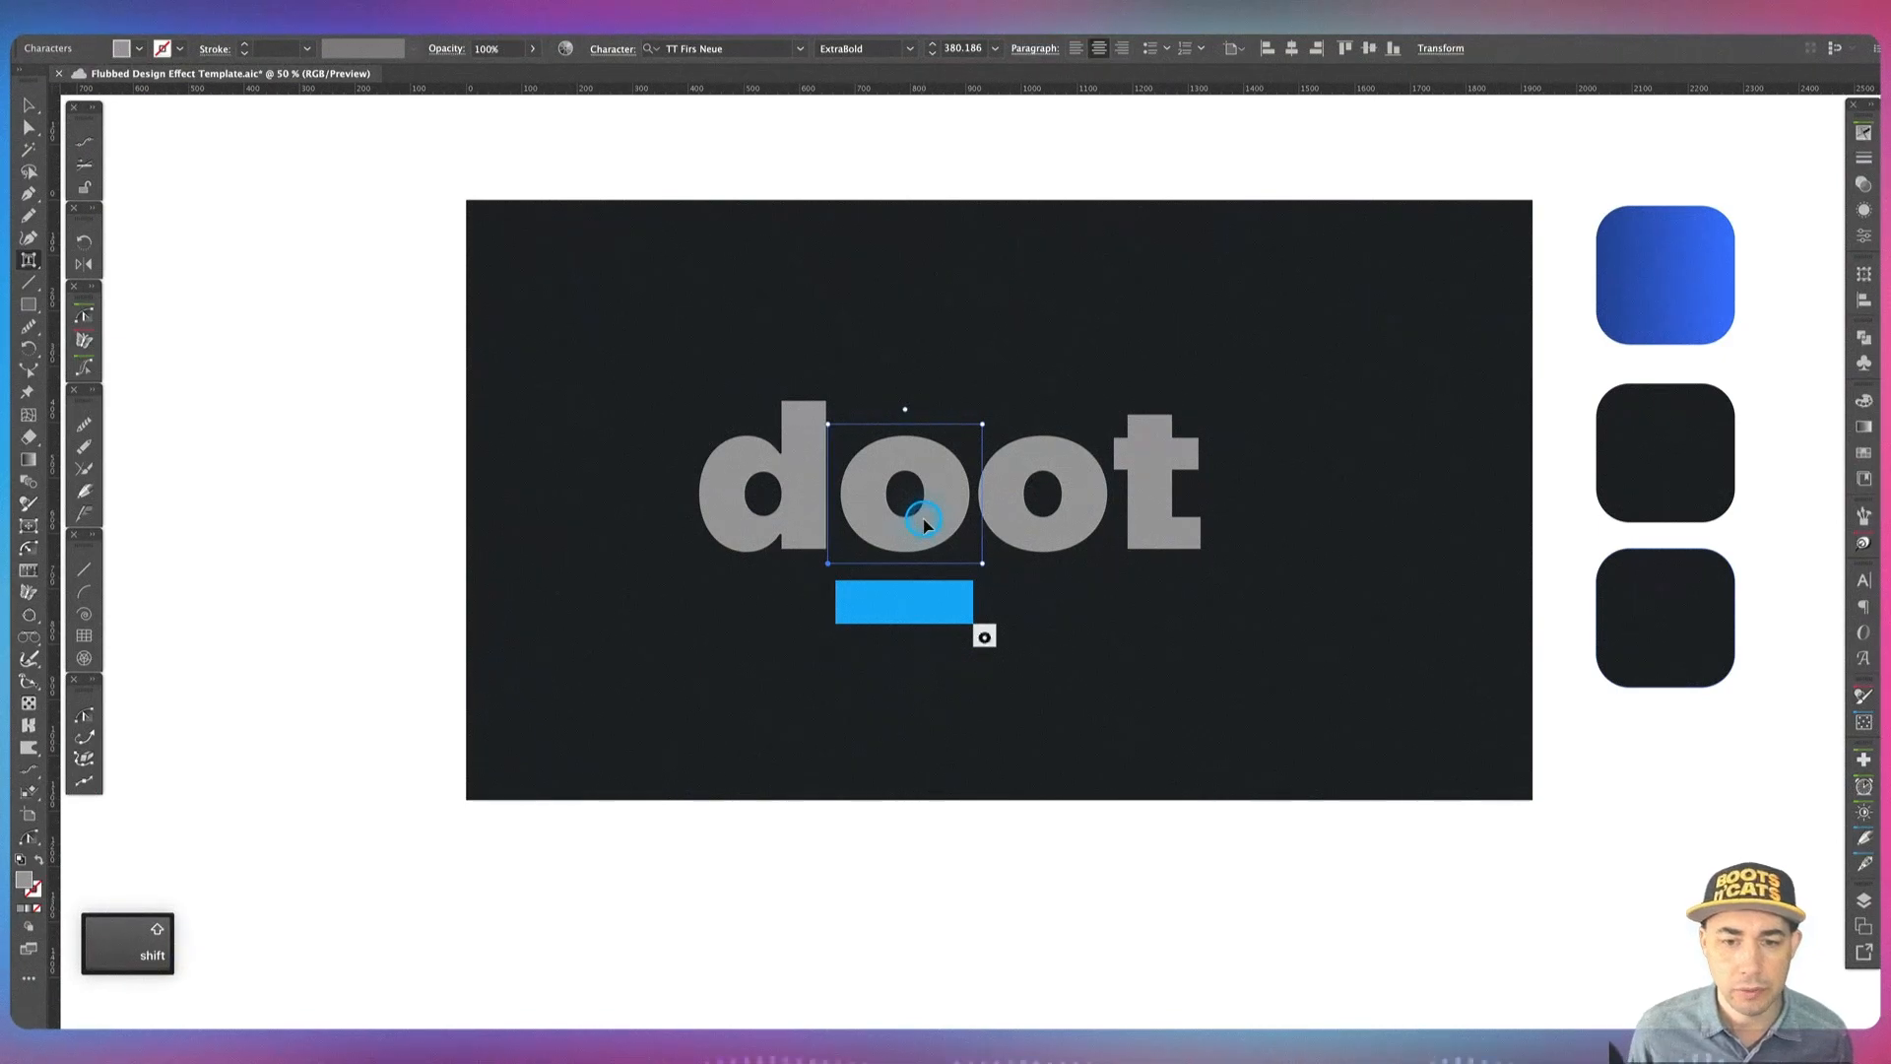
key("shift+Left")
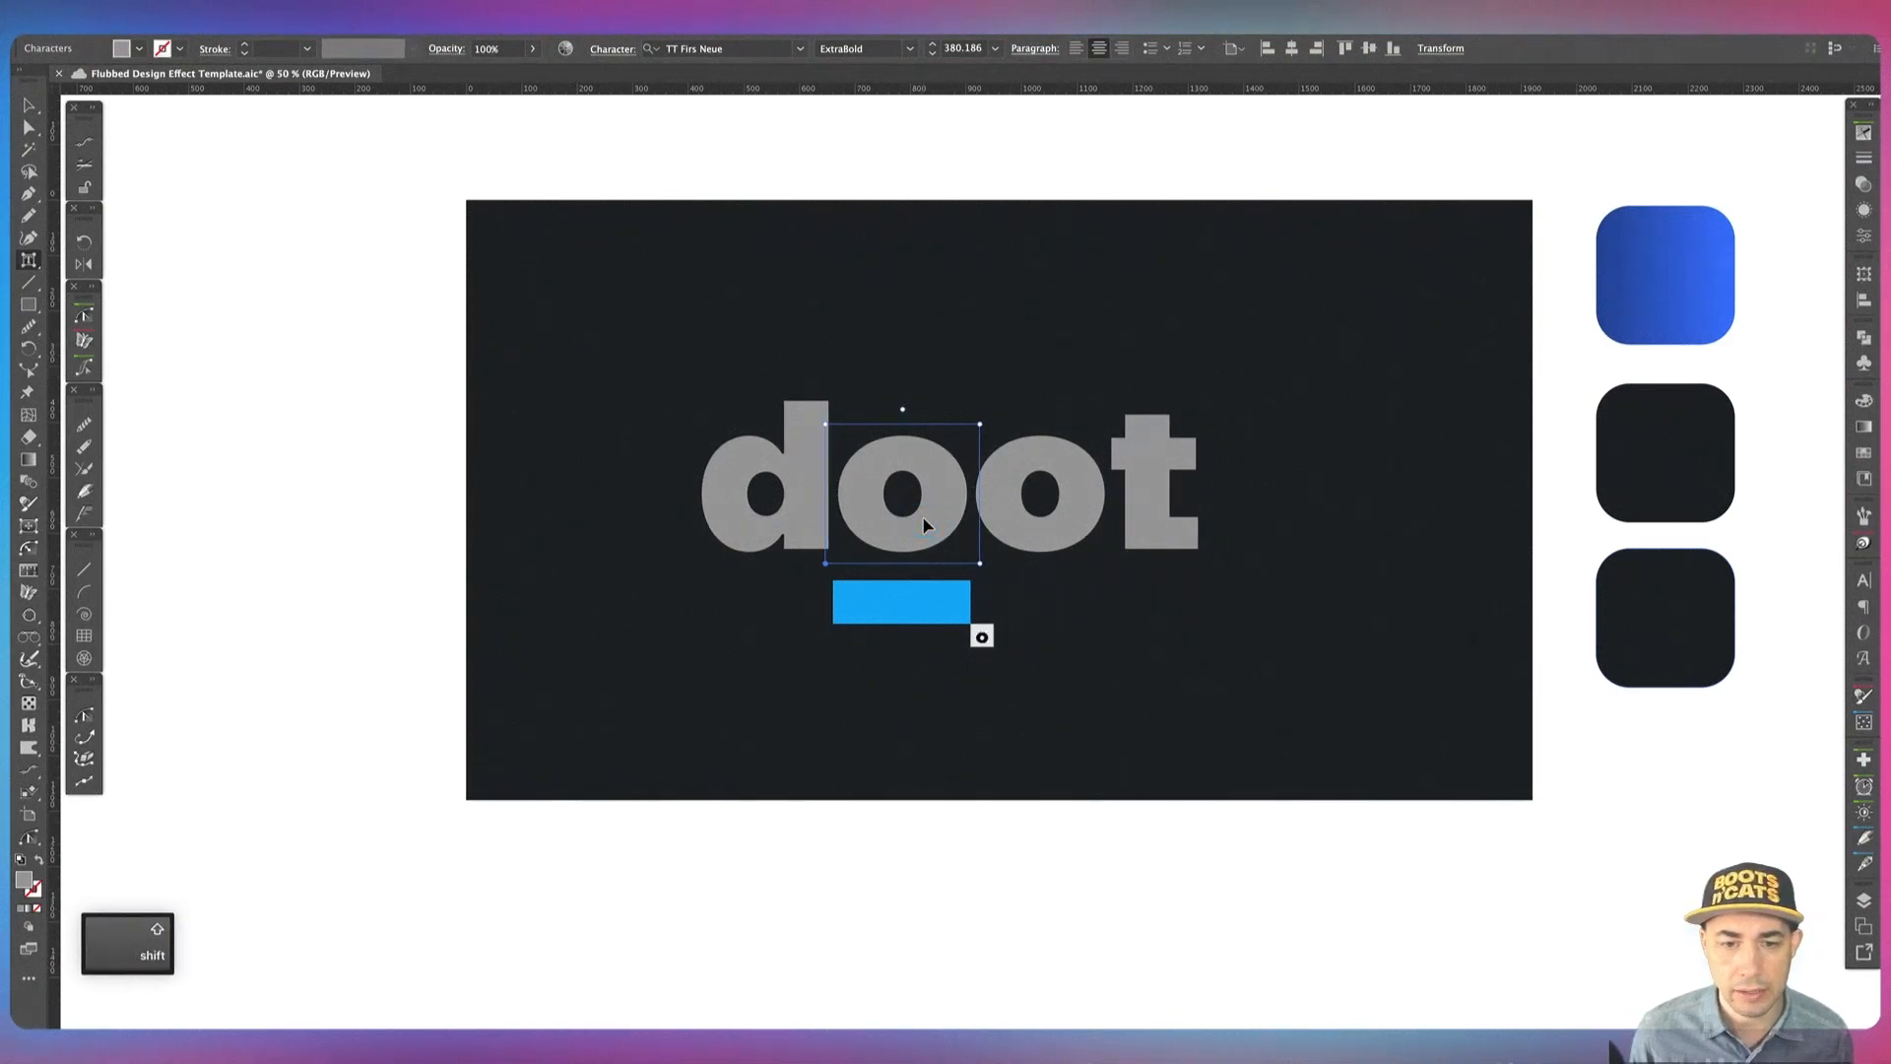
key("Escape")
key("v")
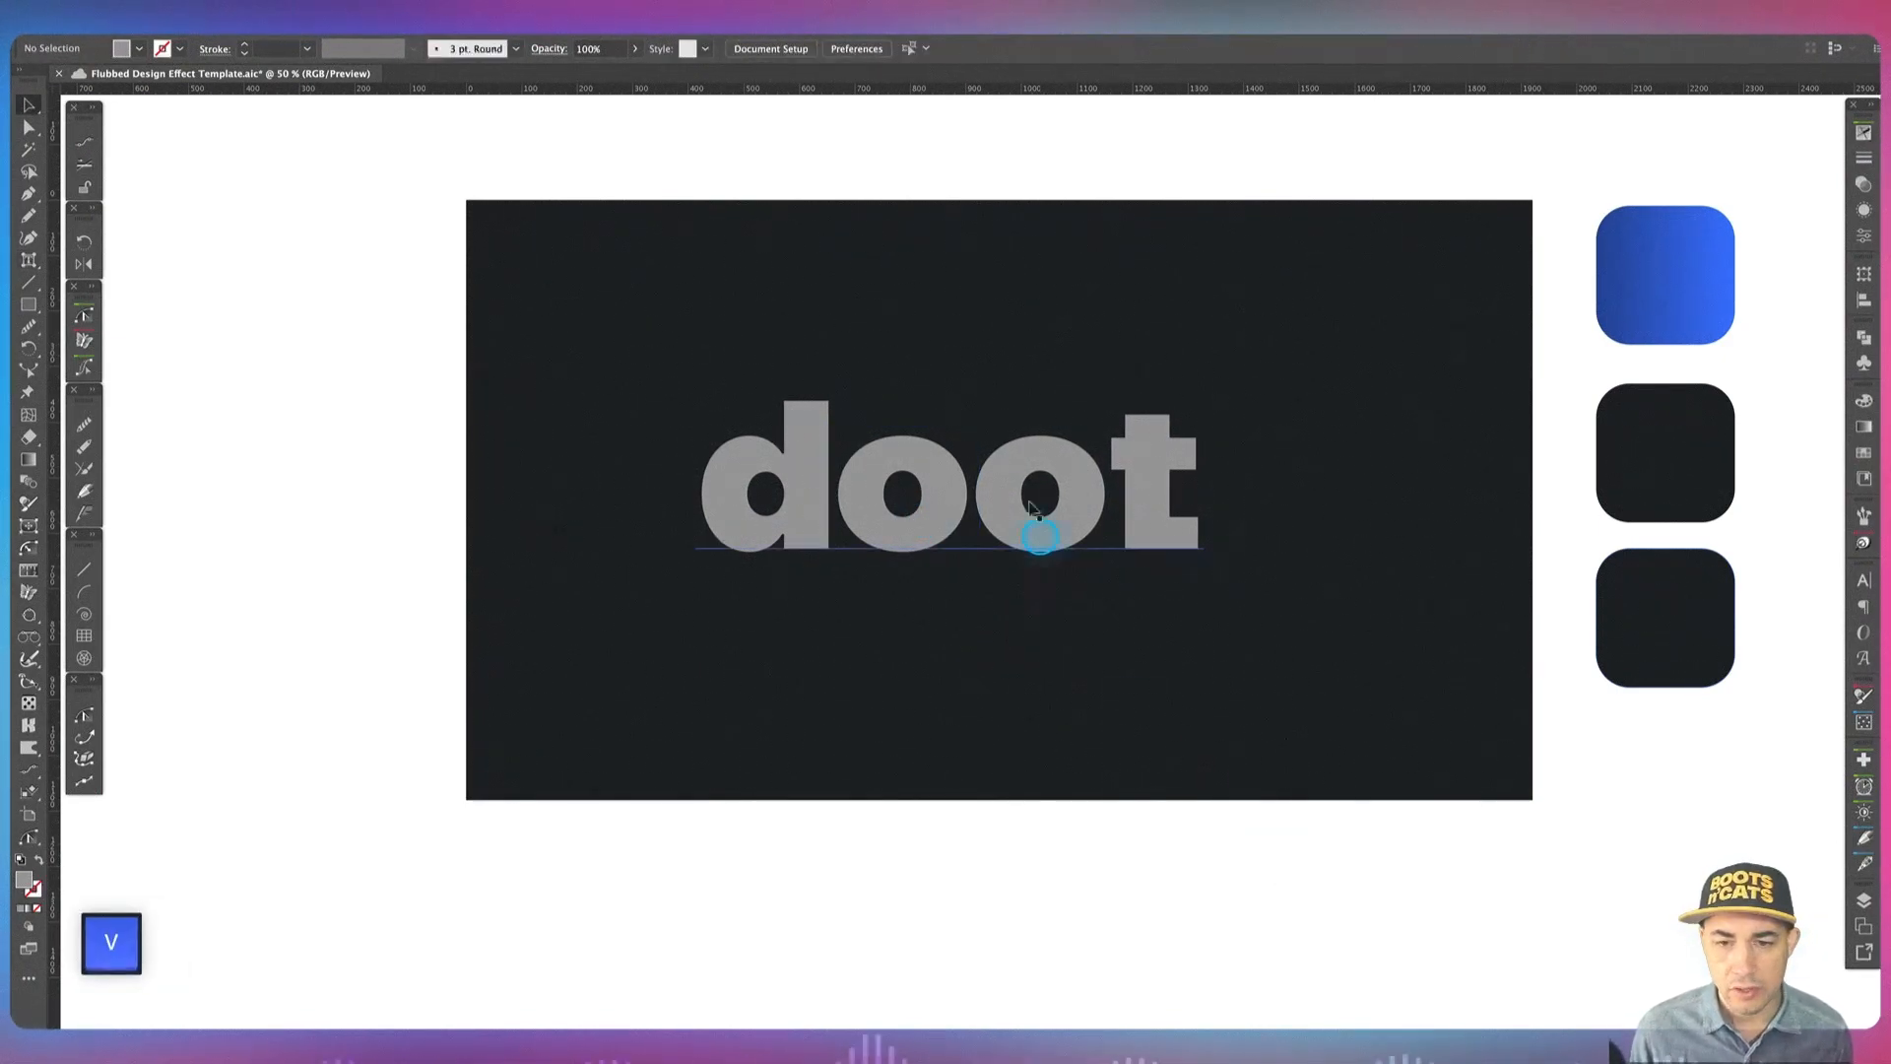
Step: Duplicate the "doot" text in place and move the live-text copy off the artboard to its left as a backup
left_click(1017, 493)
key("super+c")
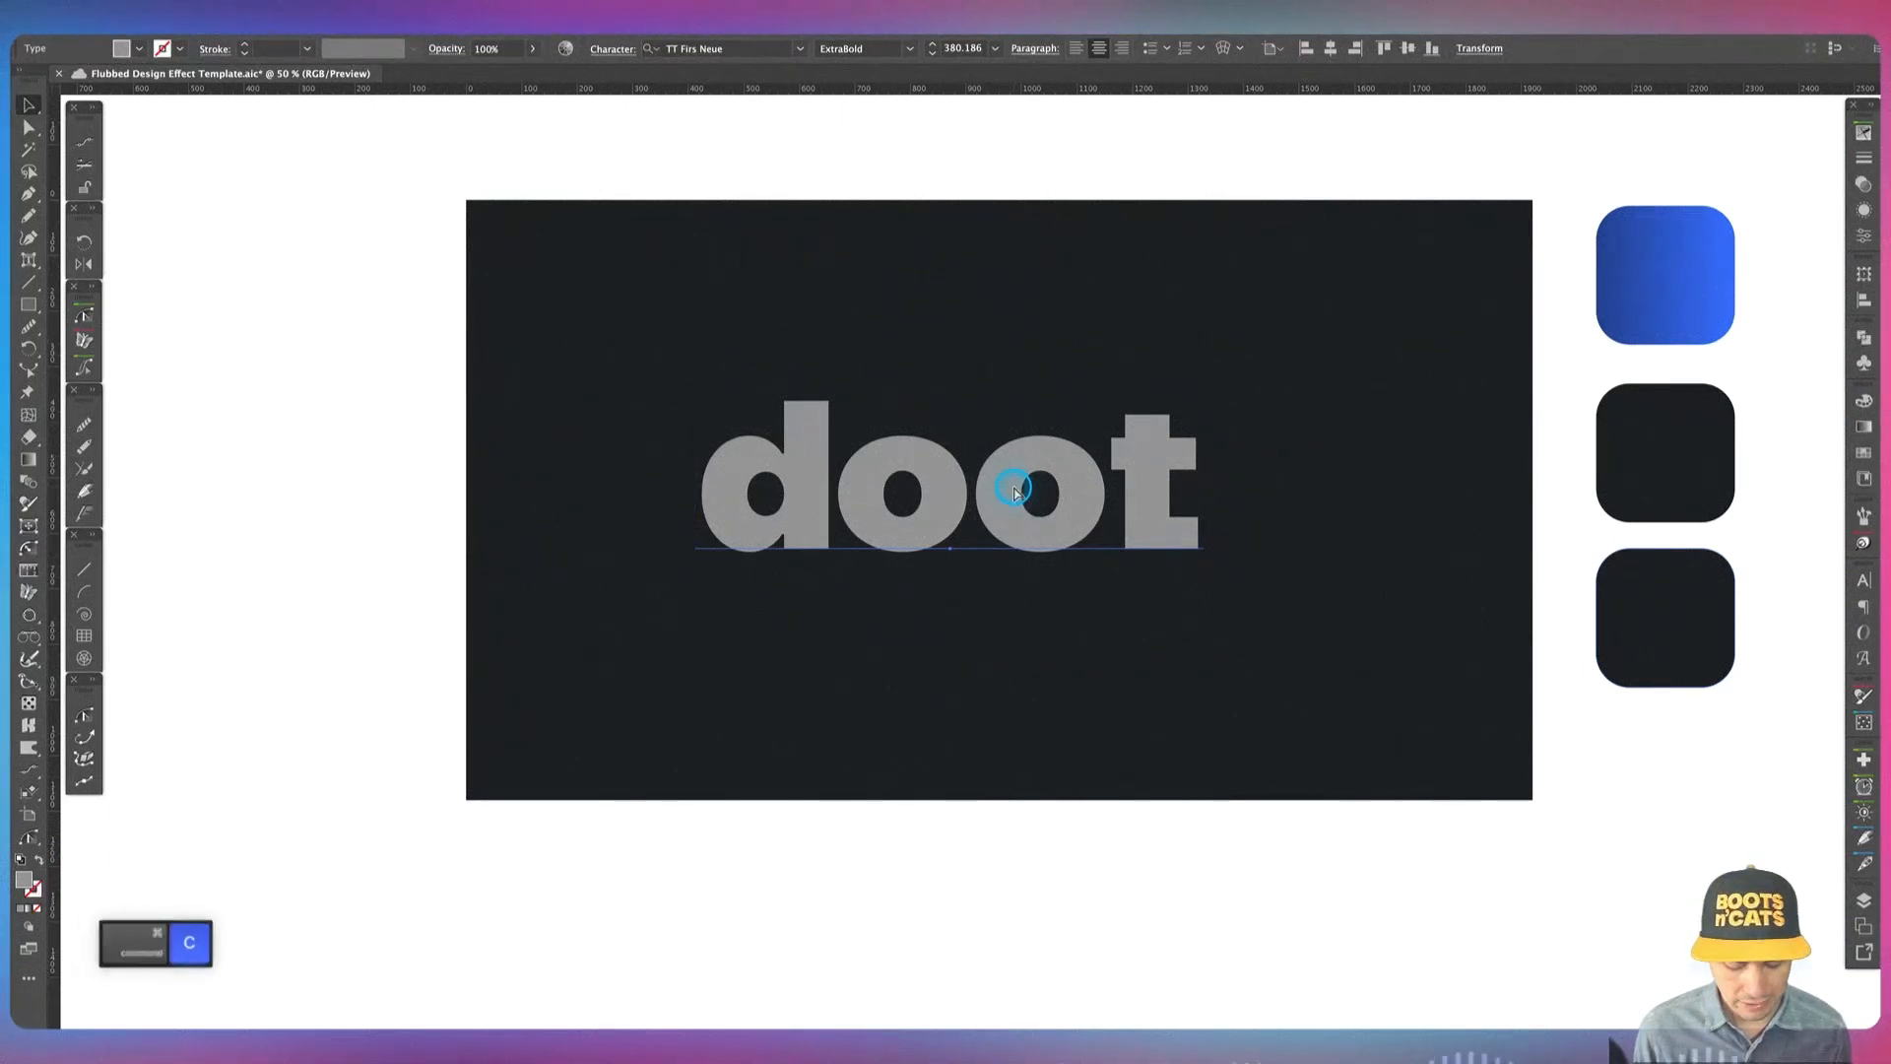
key("super+f")
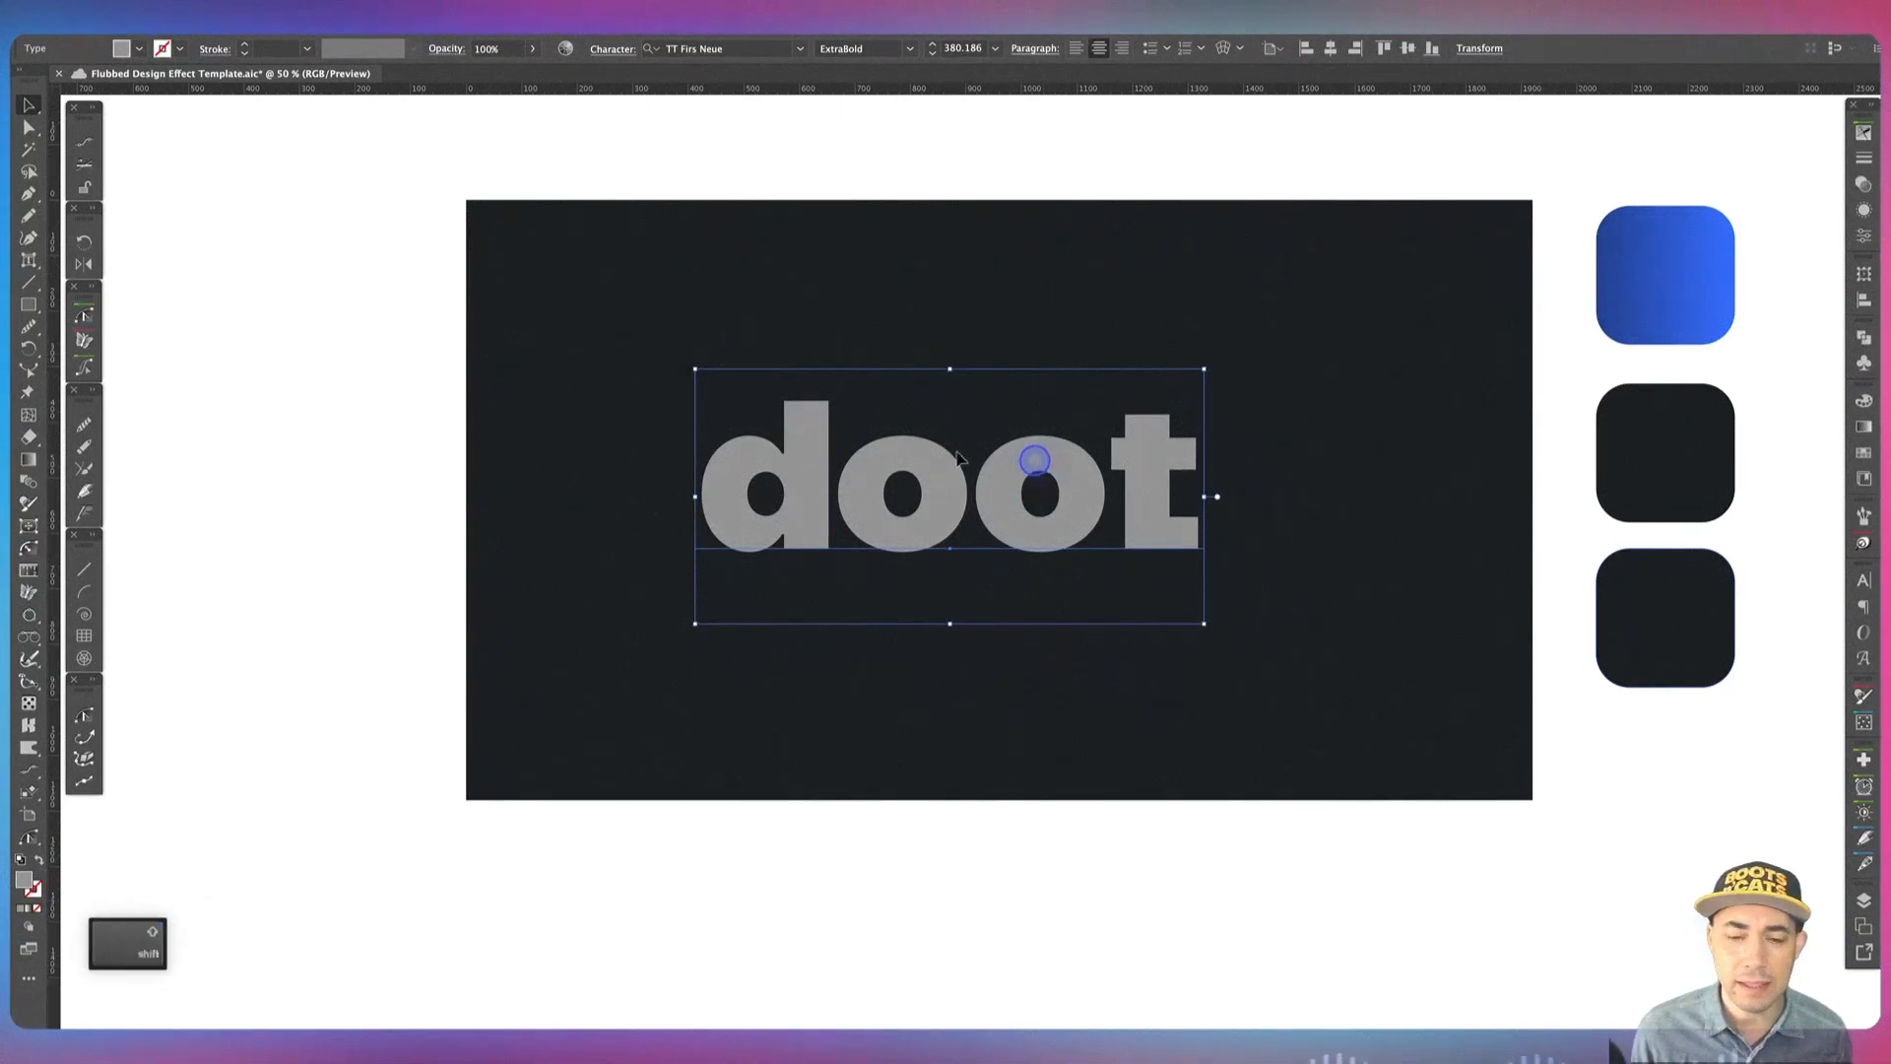
left_click_drag(1034, 463, 271, 382)
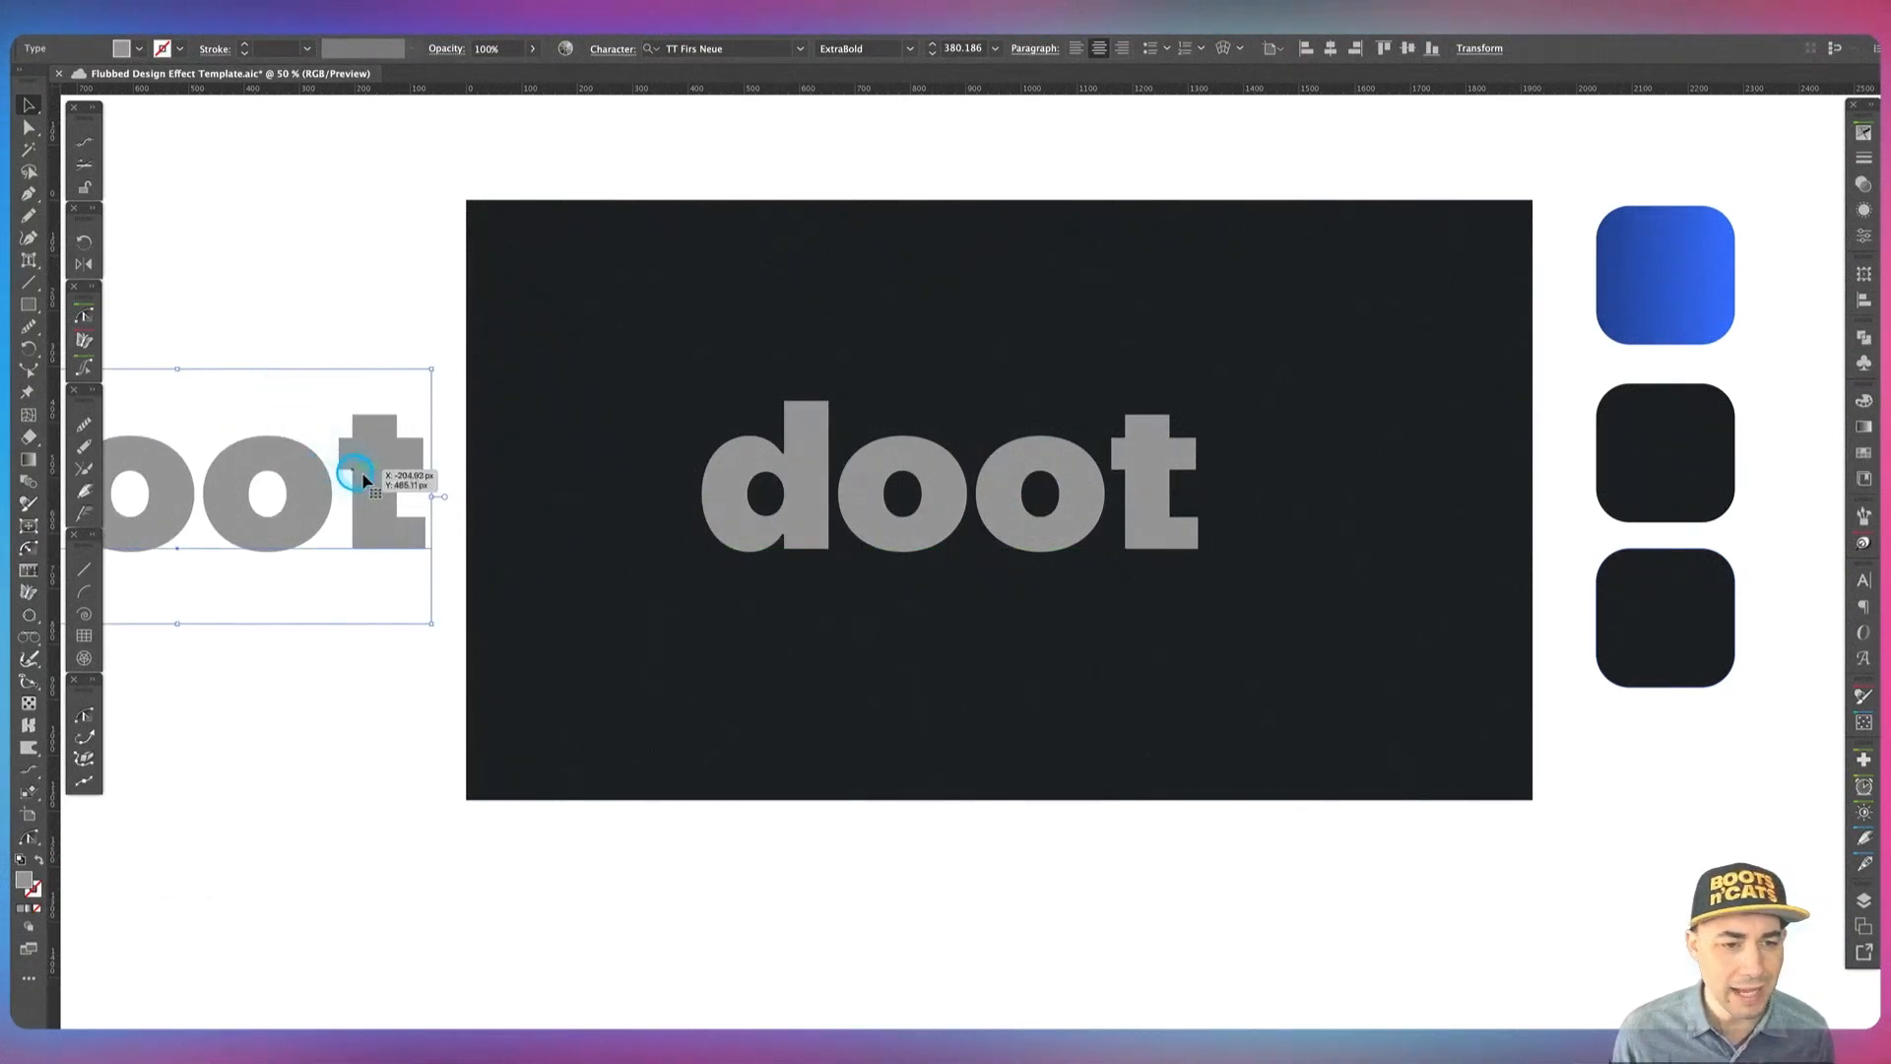
left_click_drag(360, 474, 191, 473)
left_click(1076, 534)
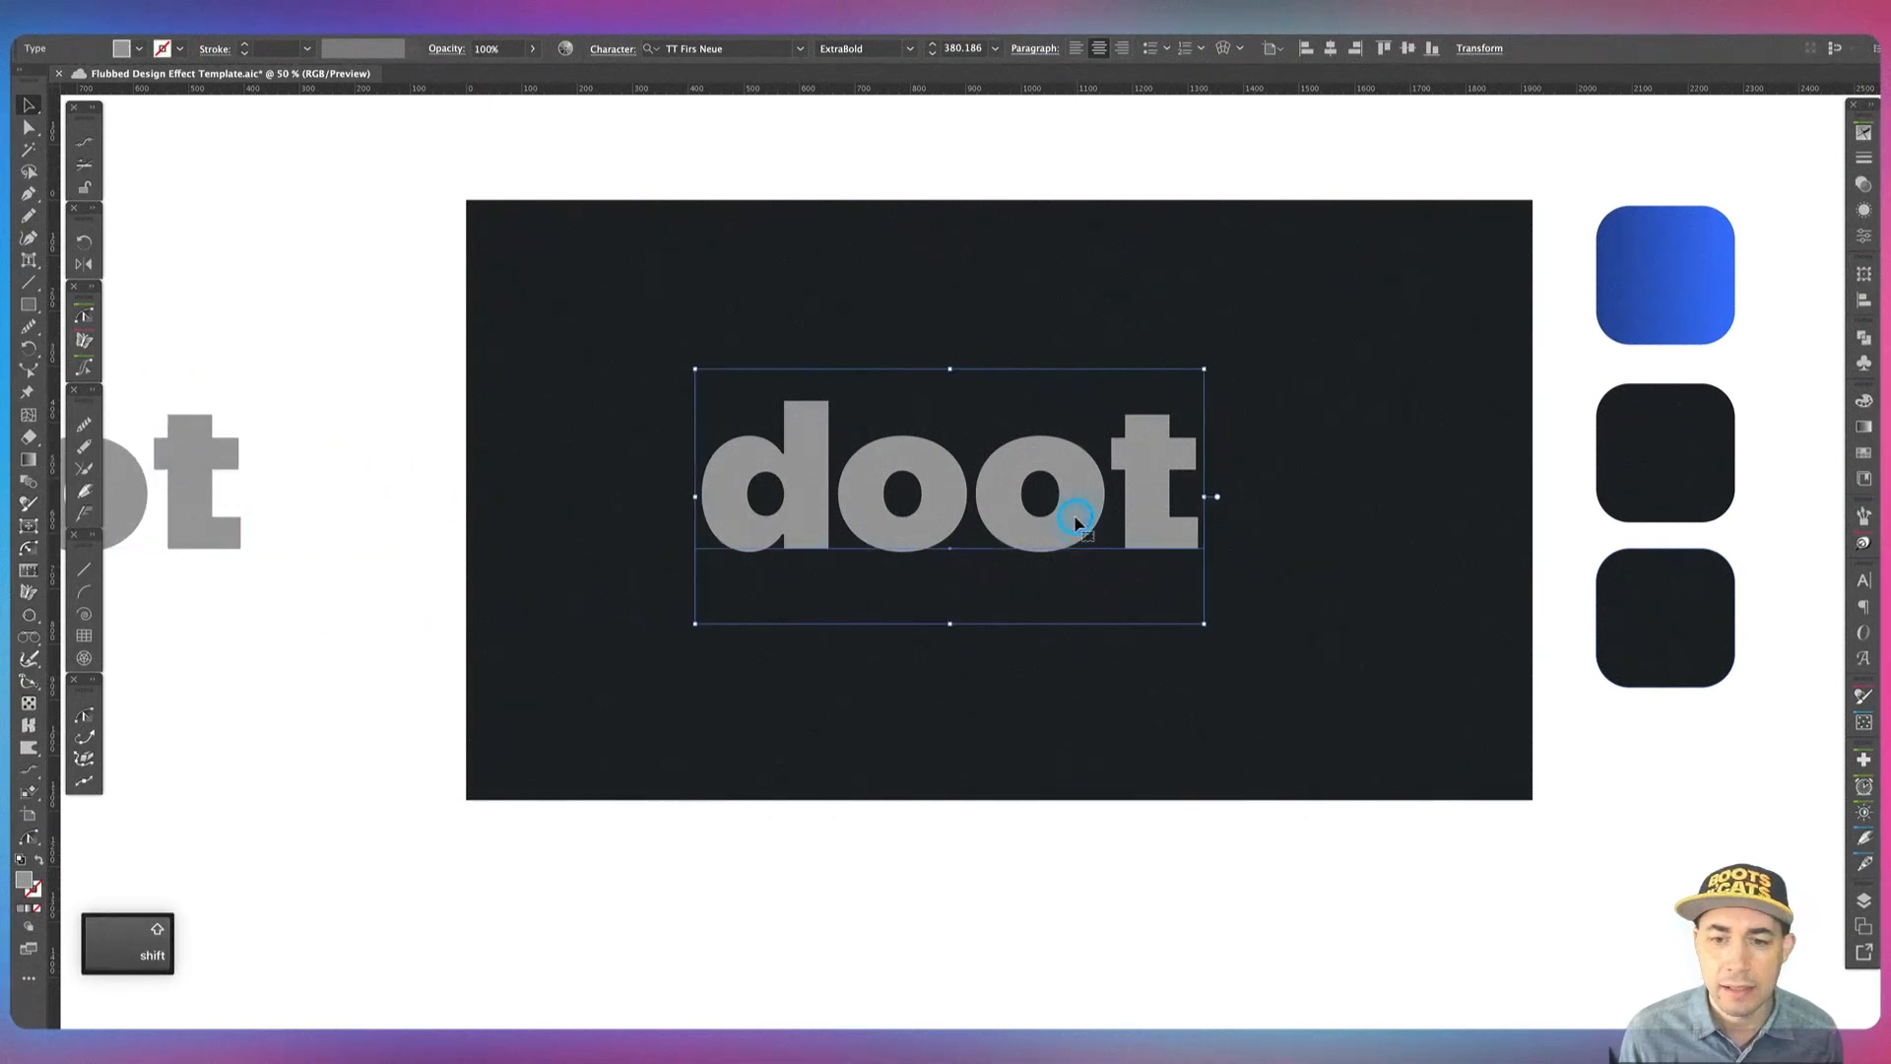
left_click(1116, 607)
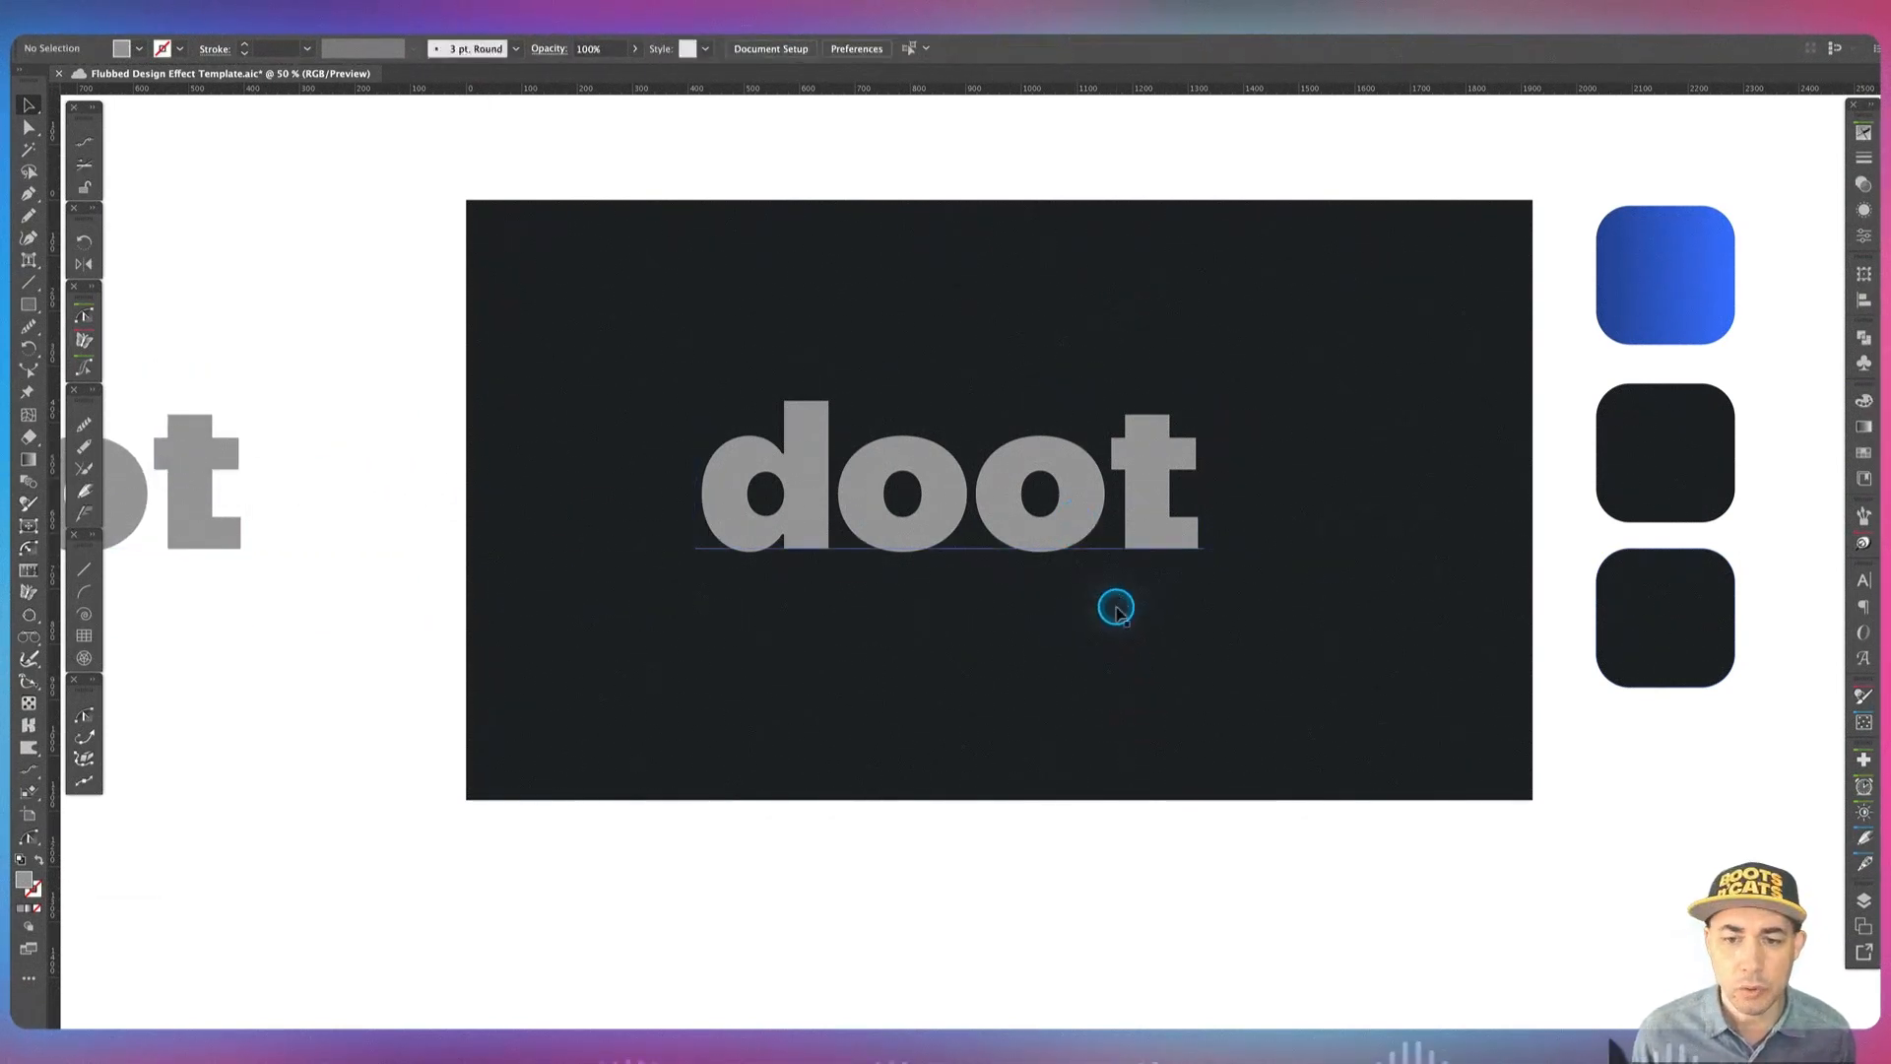
Step: Convert the "doot" text on the artboard to outlines and center it horizontally and vertically on the artboard
left_click(1055, 532)
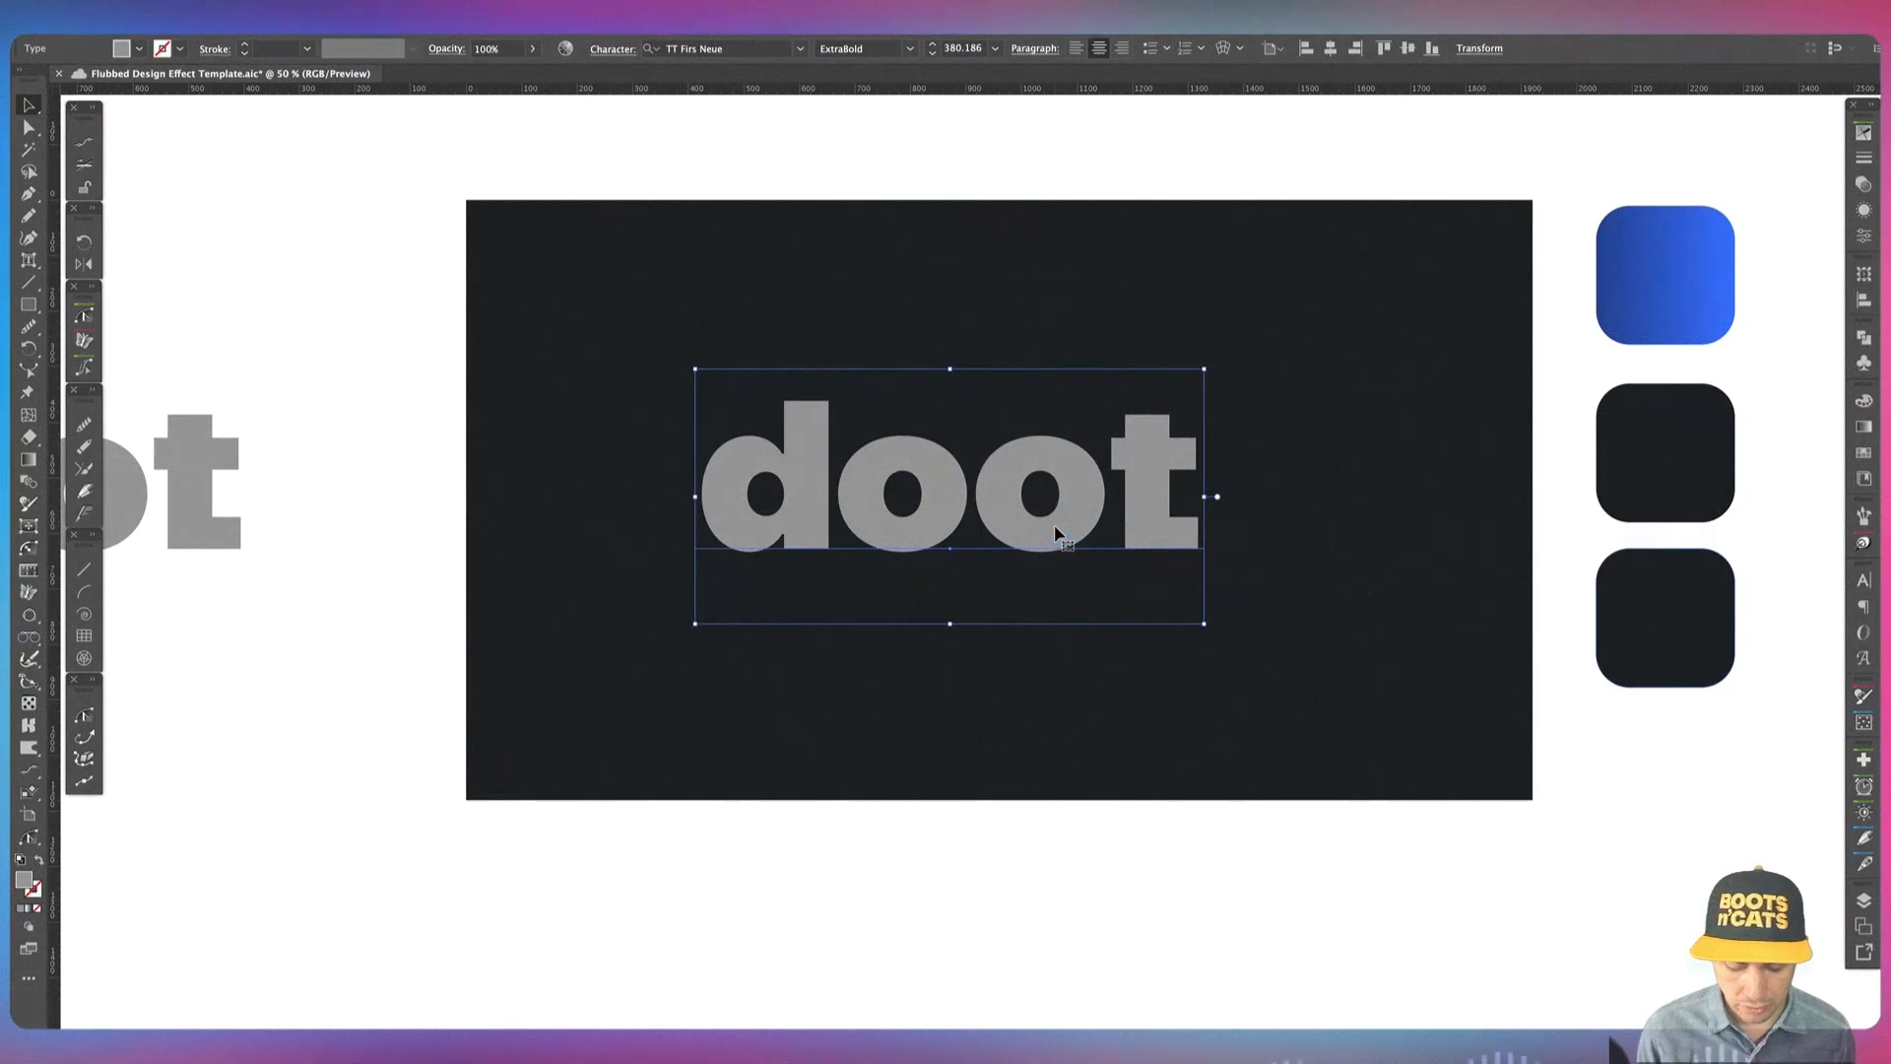
key("shift+ctrl+o")
left_click(1061, 549)
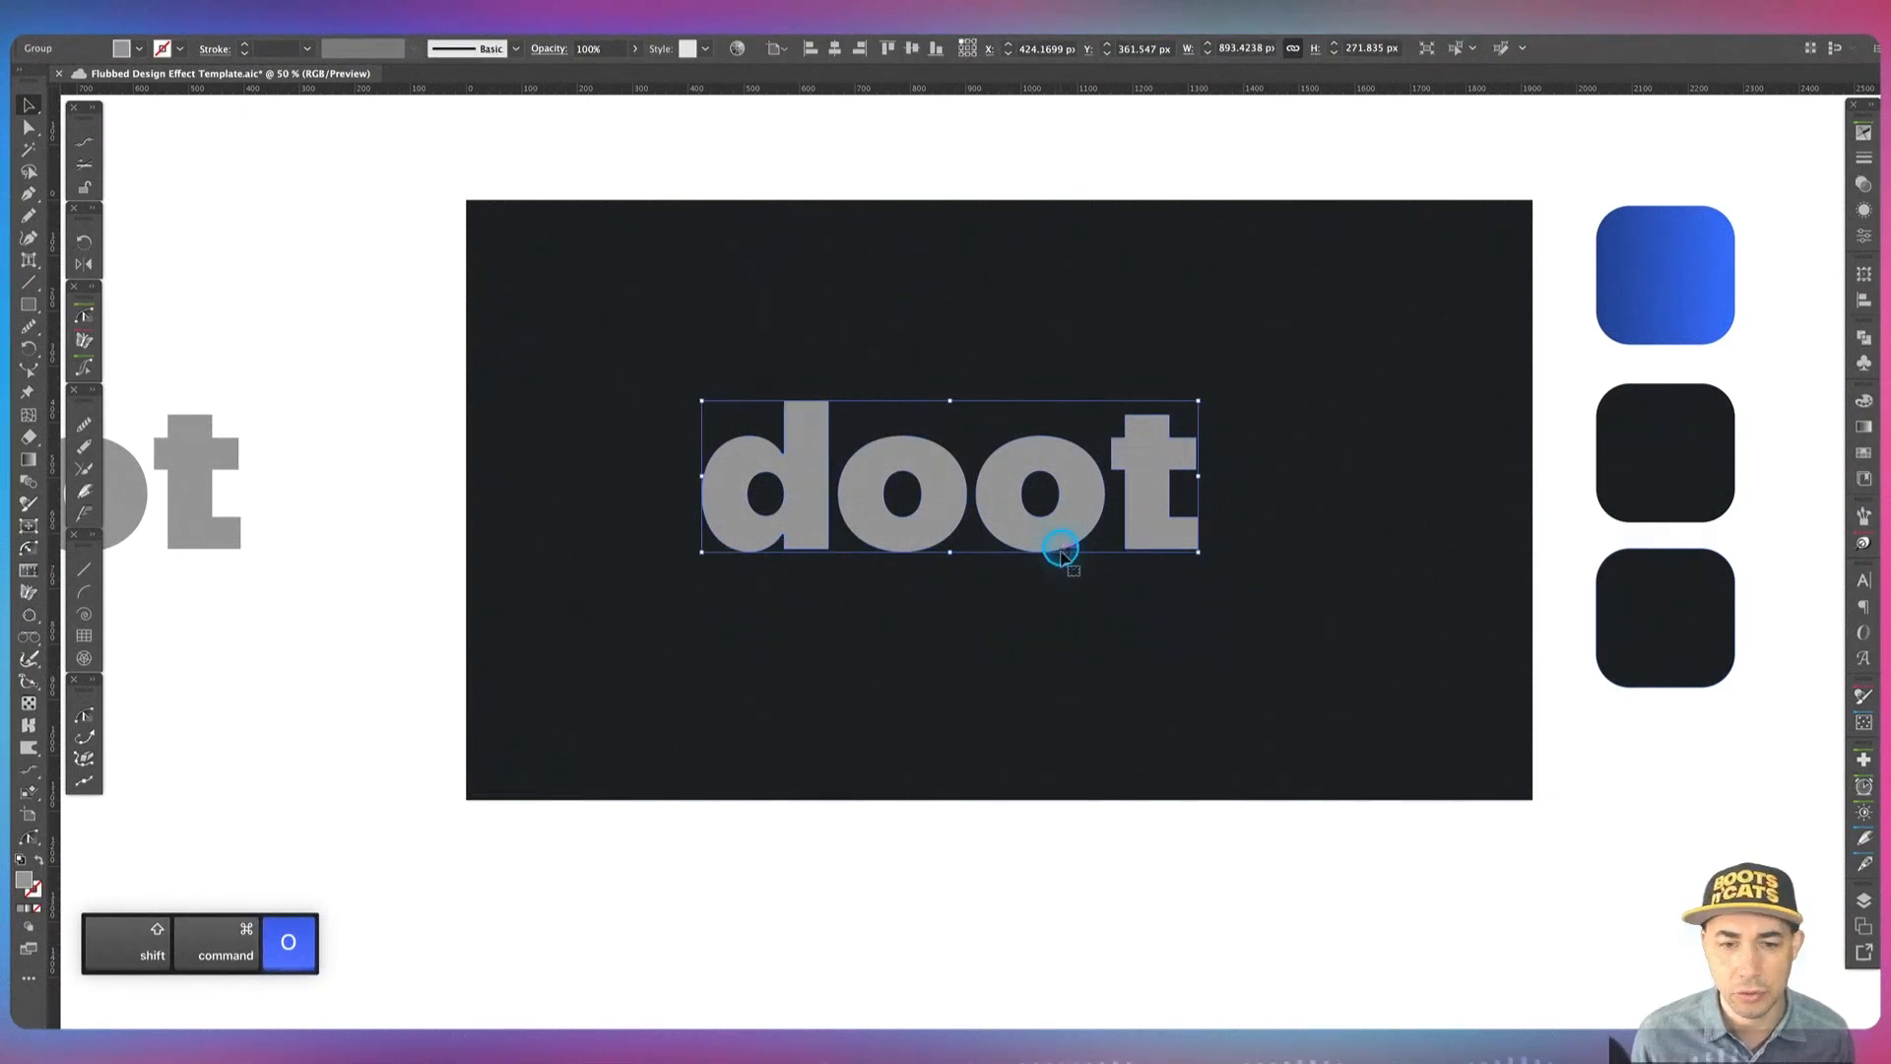
left_click(833, 48)
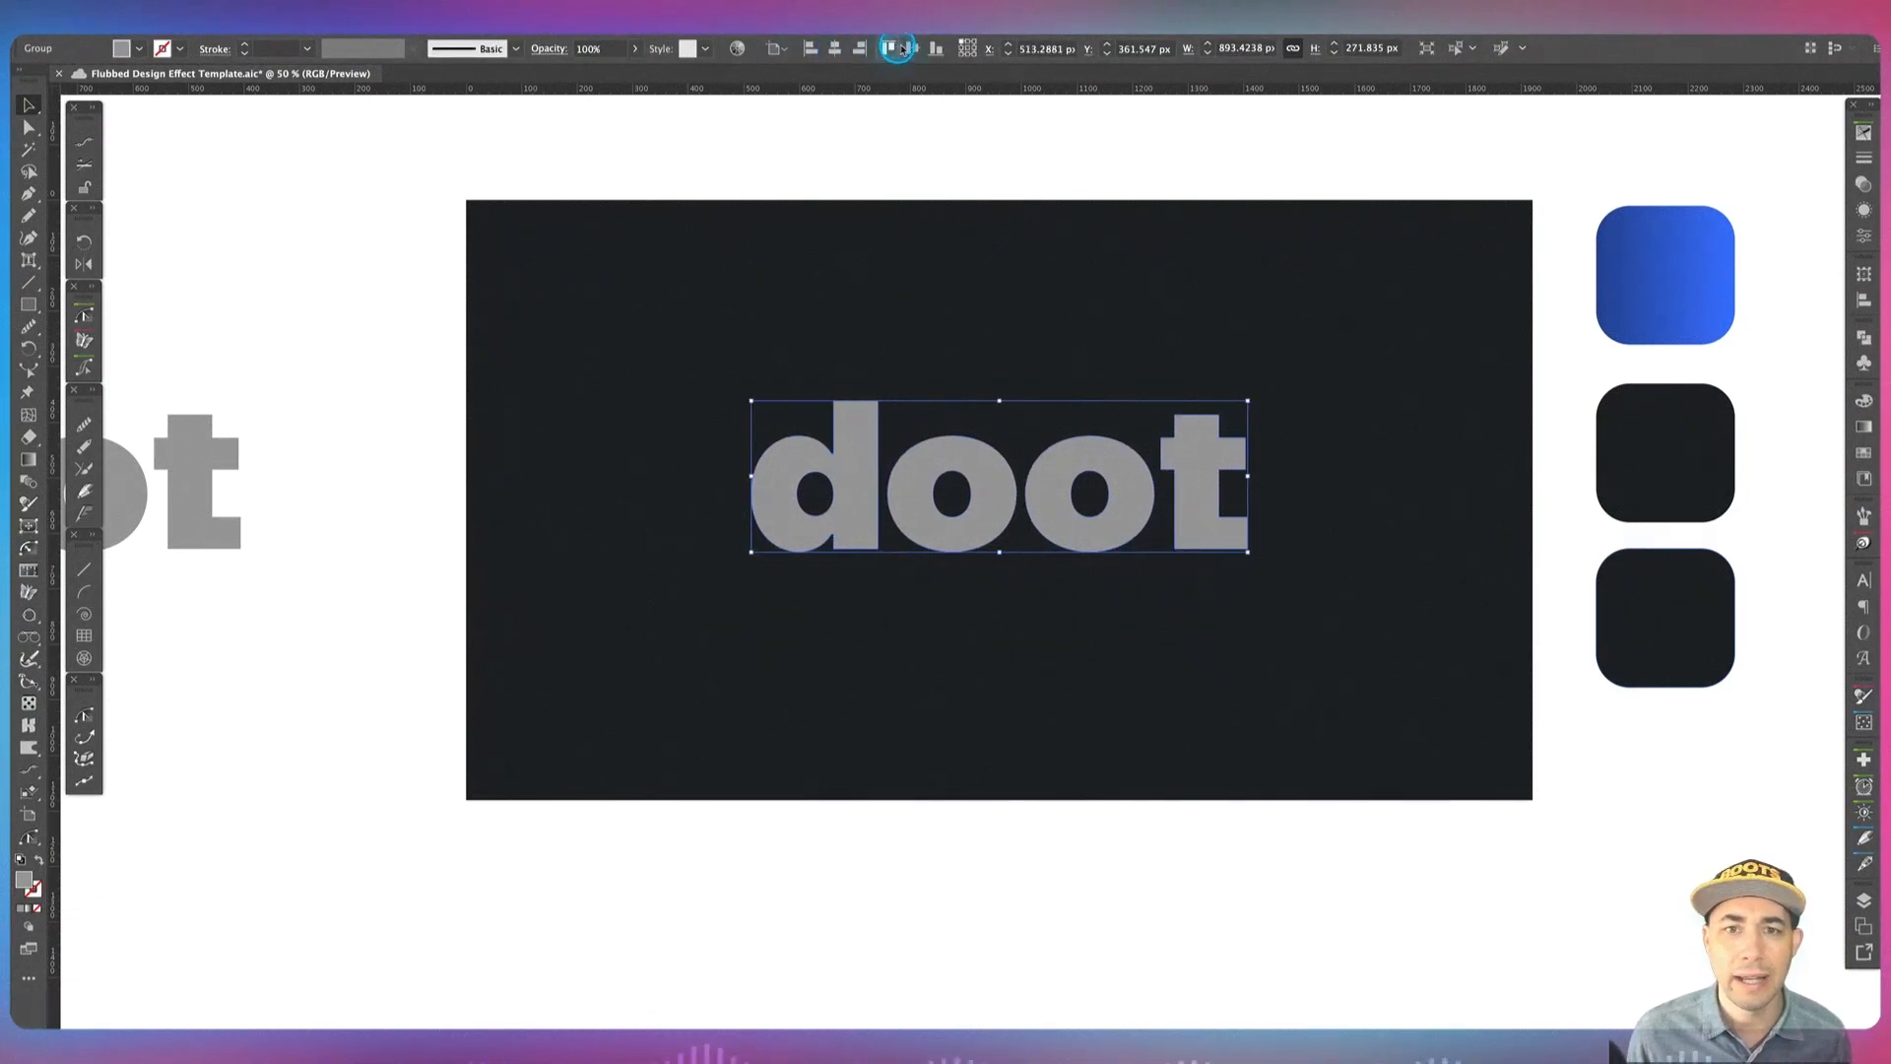
left_click(912, 47)
Step: Enlarge the outlined word from its center to about 1128 px wide and give it a sampled off-white fill
left_click_drag(1251, 574, 1310, 628)
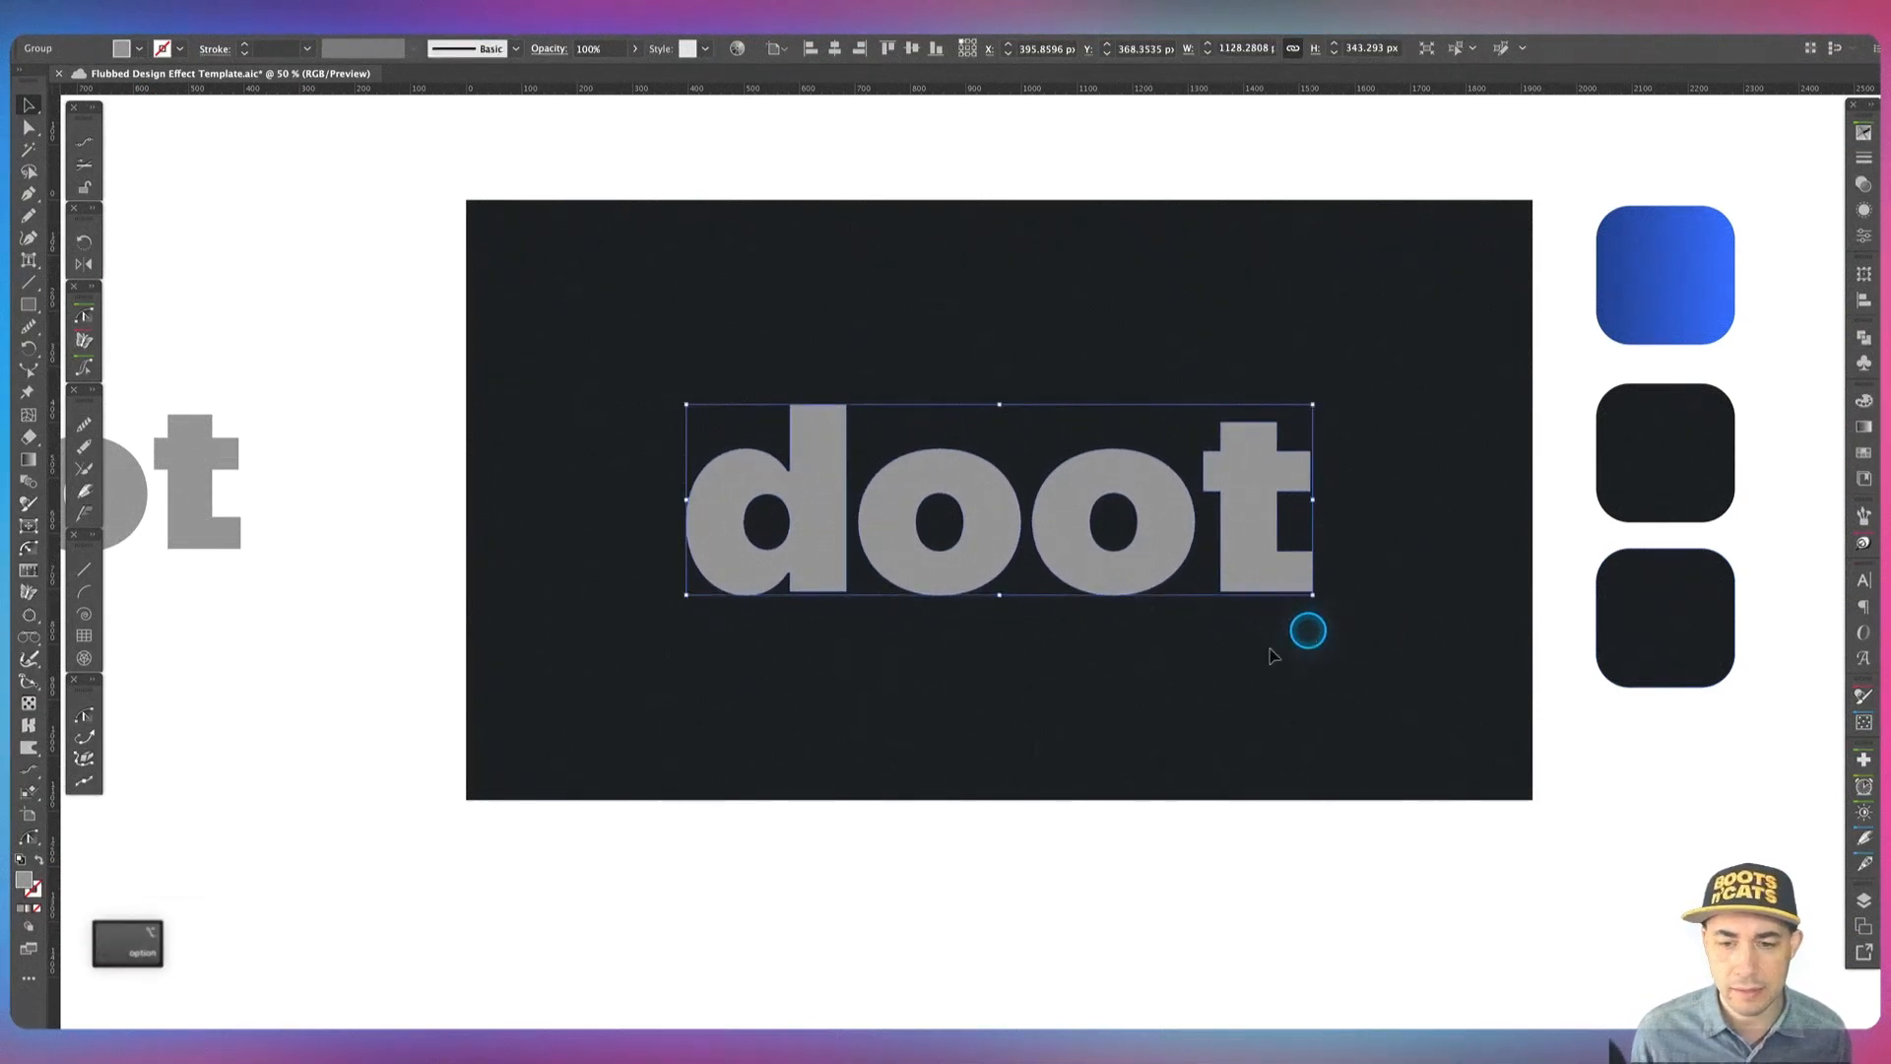
left_click(1186, 679)
left_click(1186, 536)
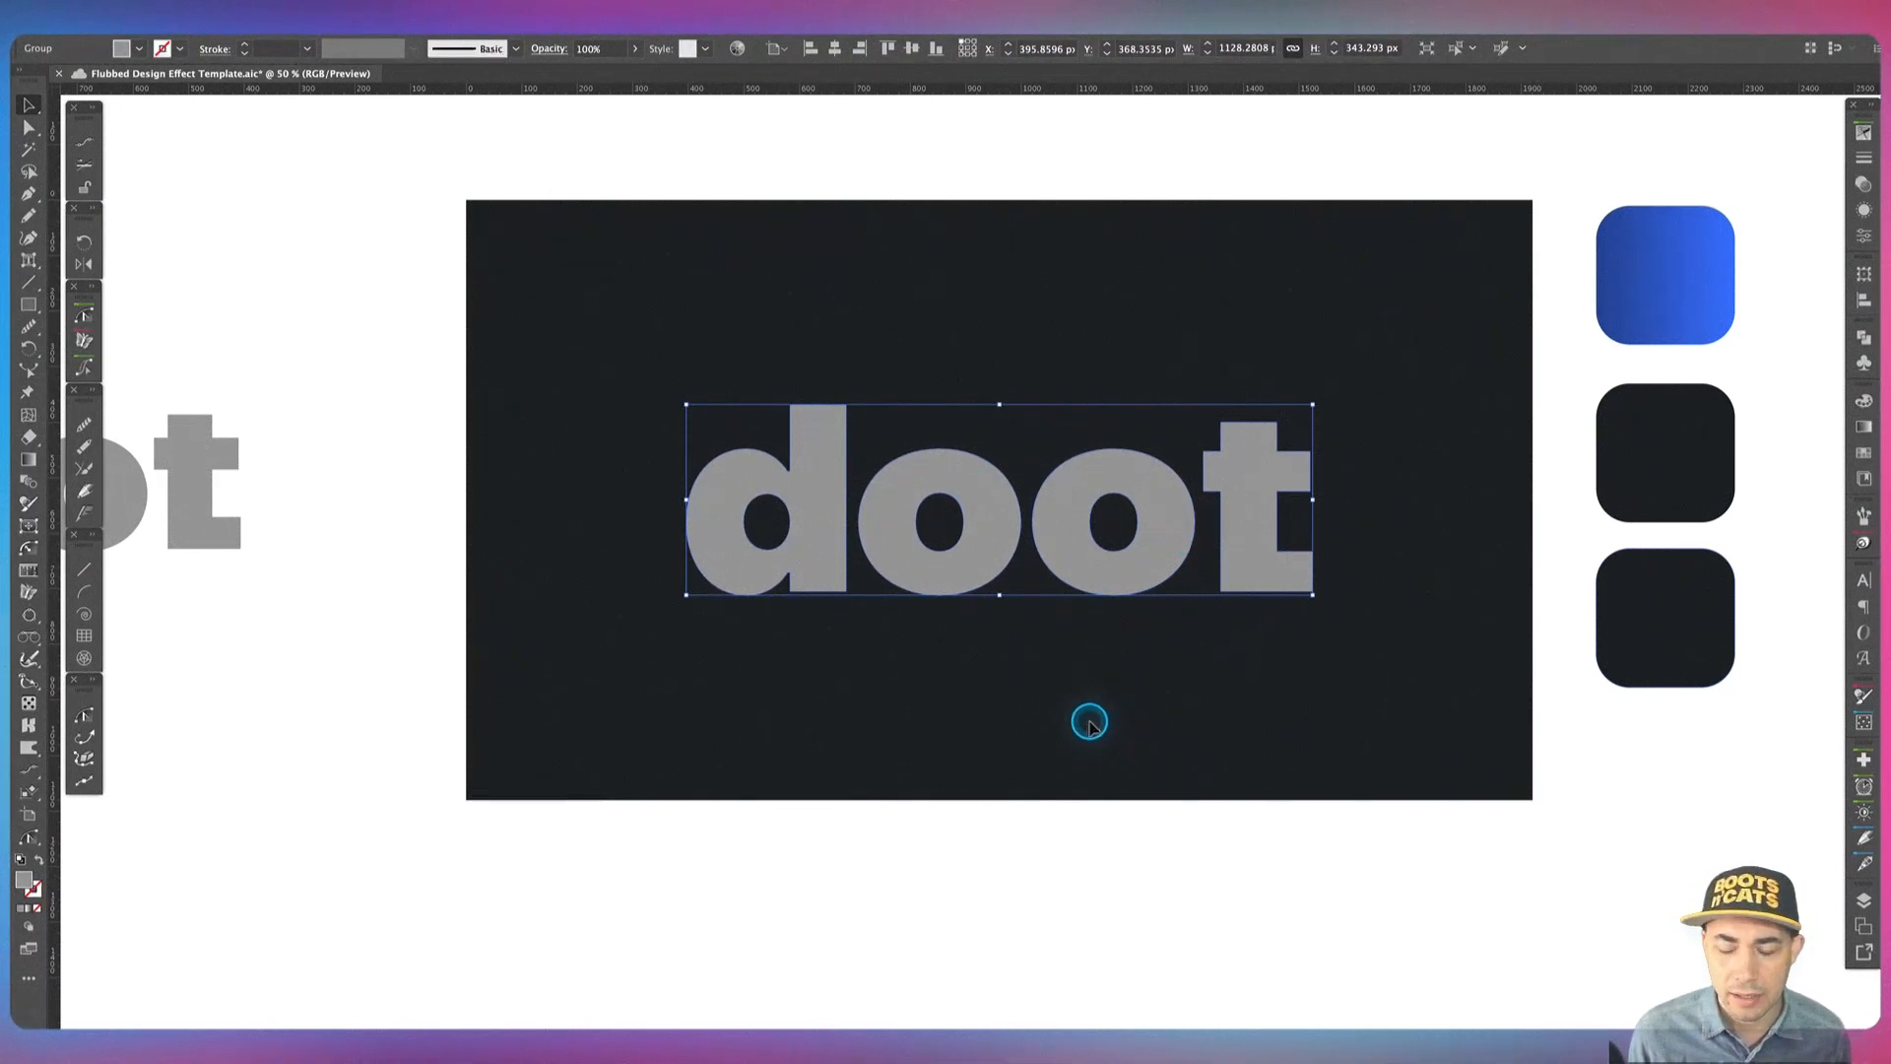
key("i")
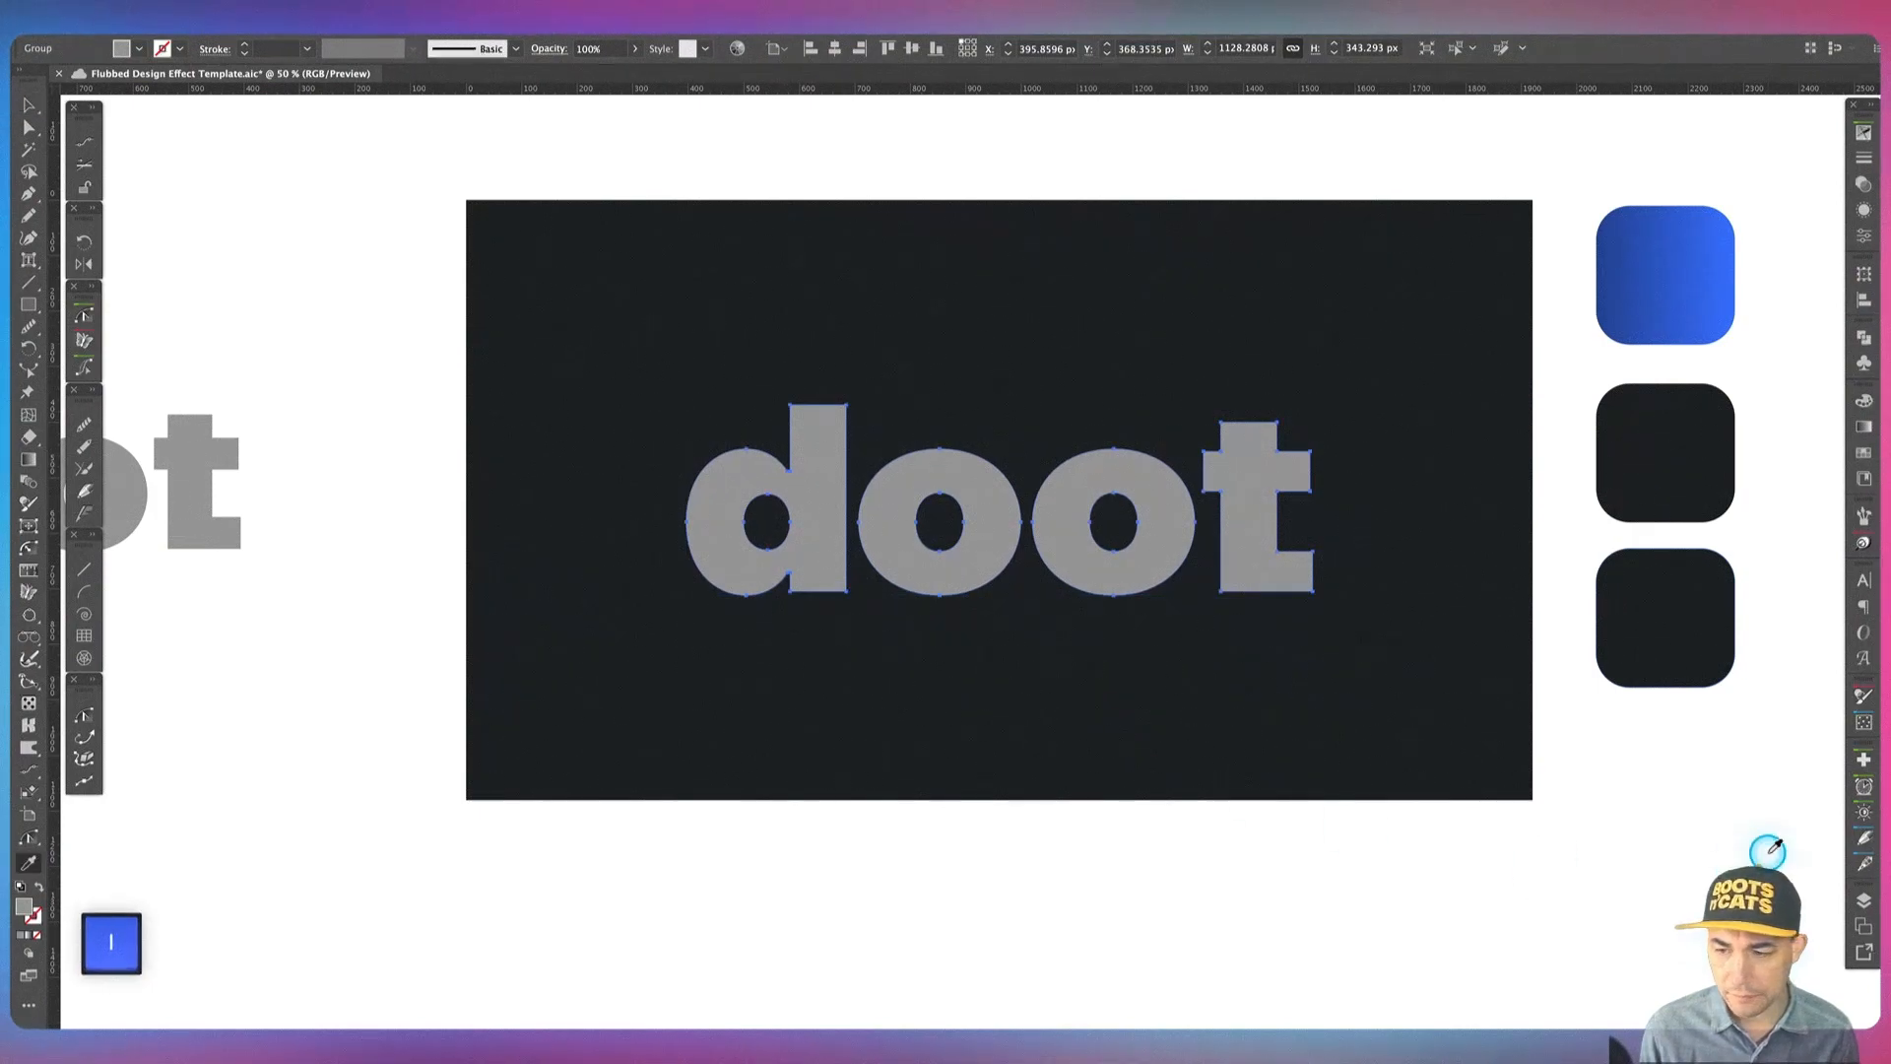
left_click(1691, 827)
key("v")
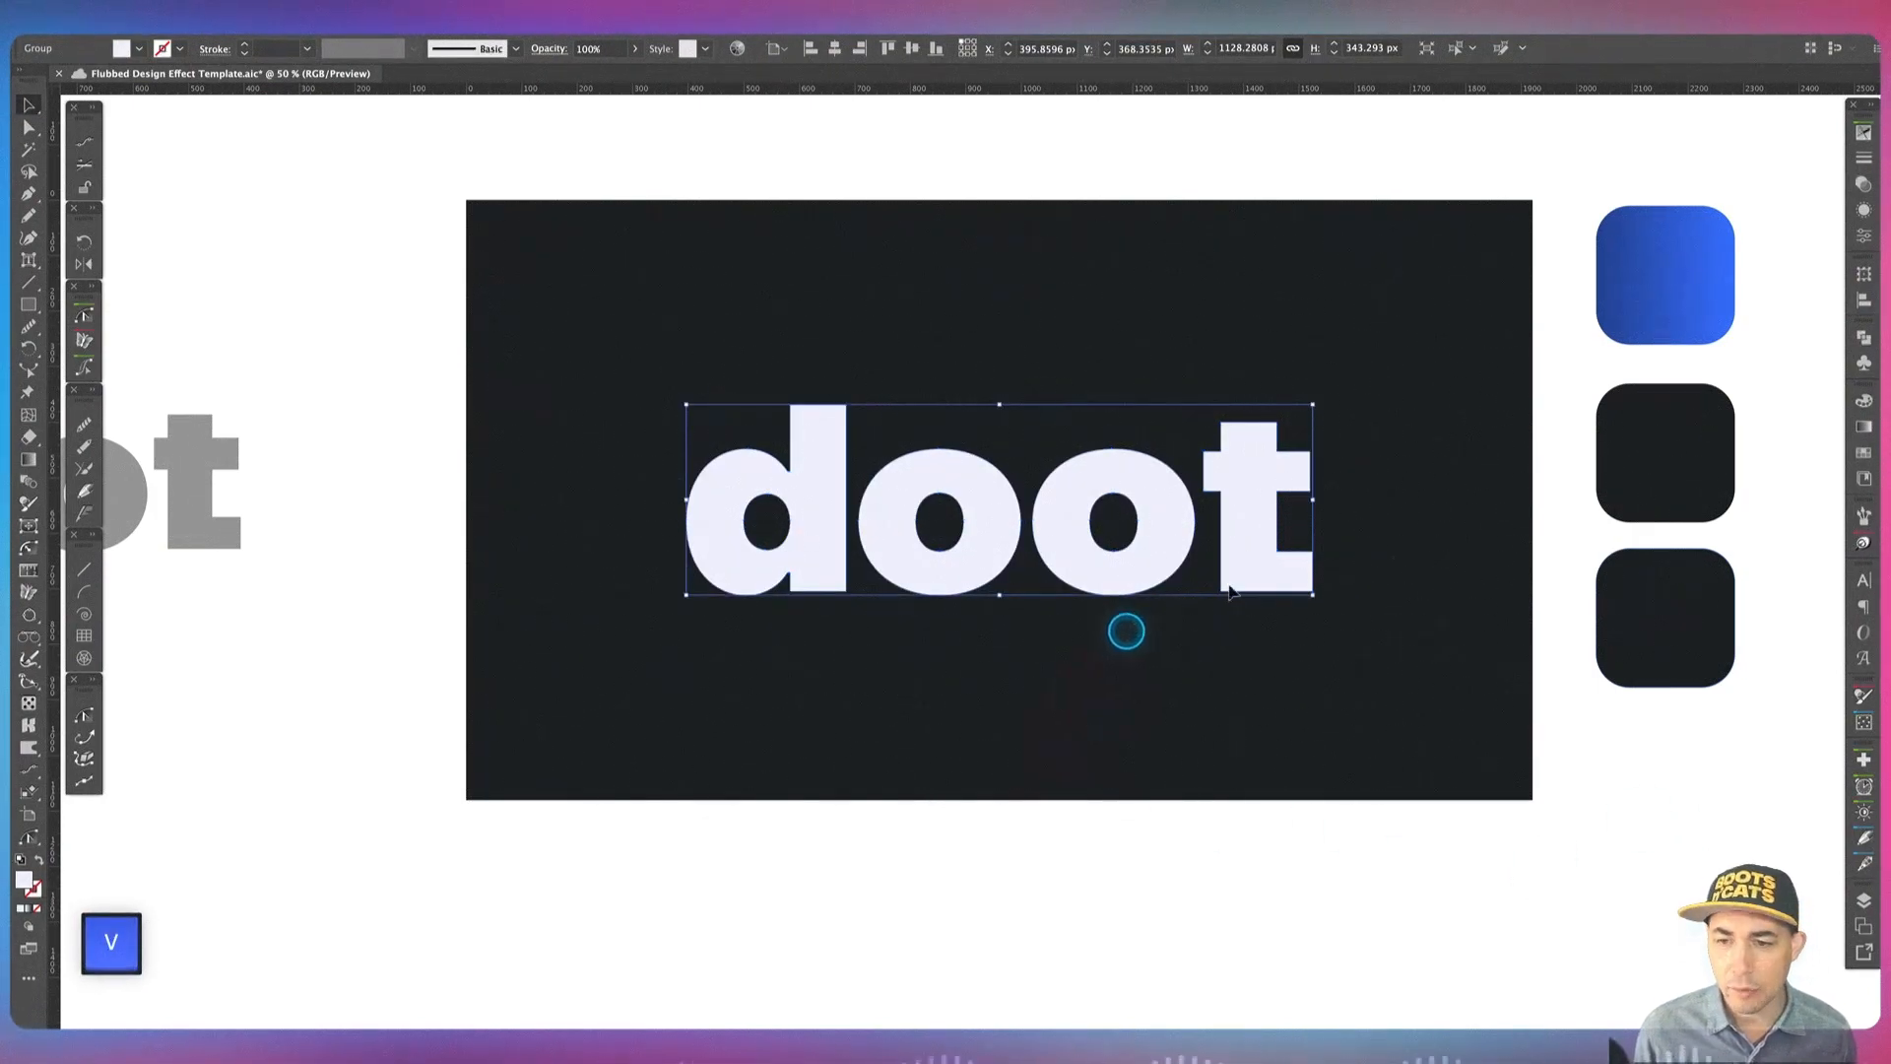
Step: Save the outlined word as a dynamic symbol named "Doot V2"
left_click_drag(1273, 532, 1756, 456)
left_click(1865, 365)
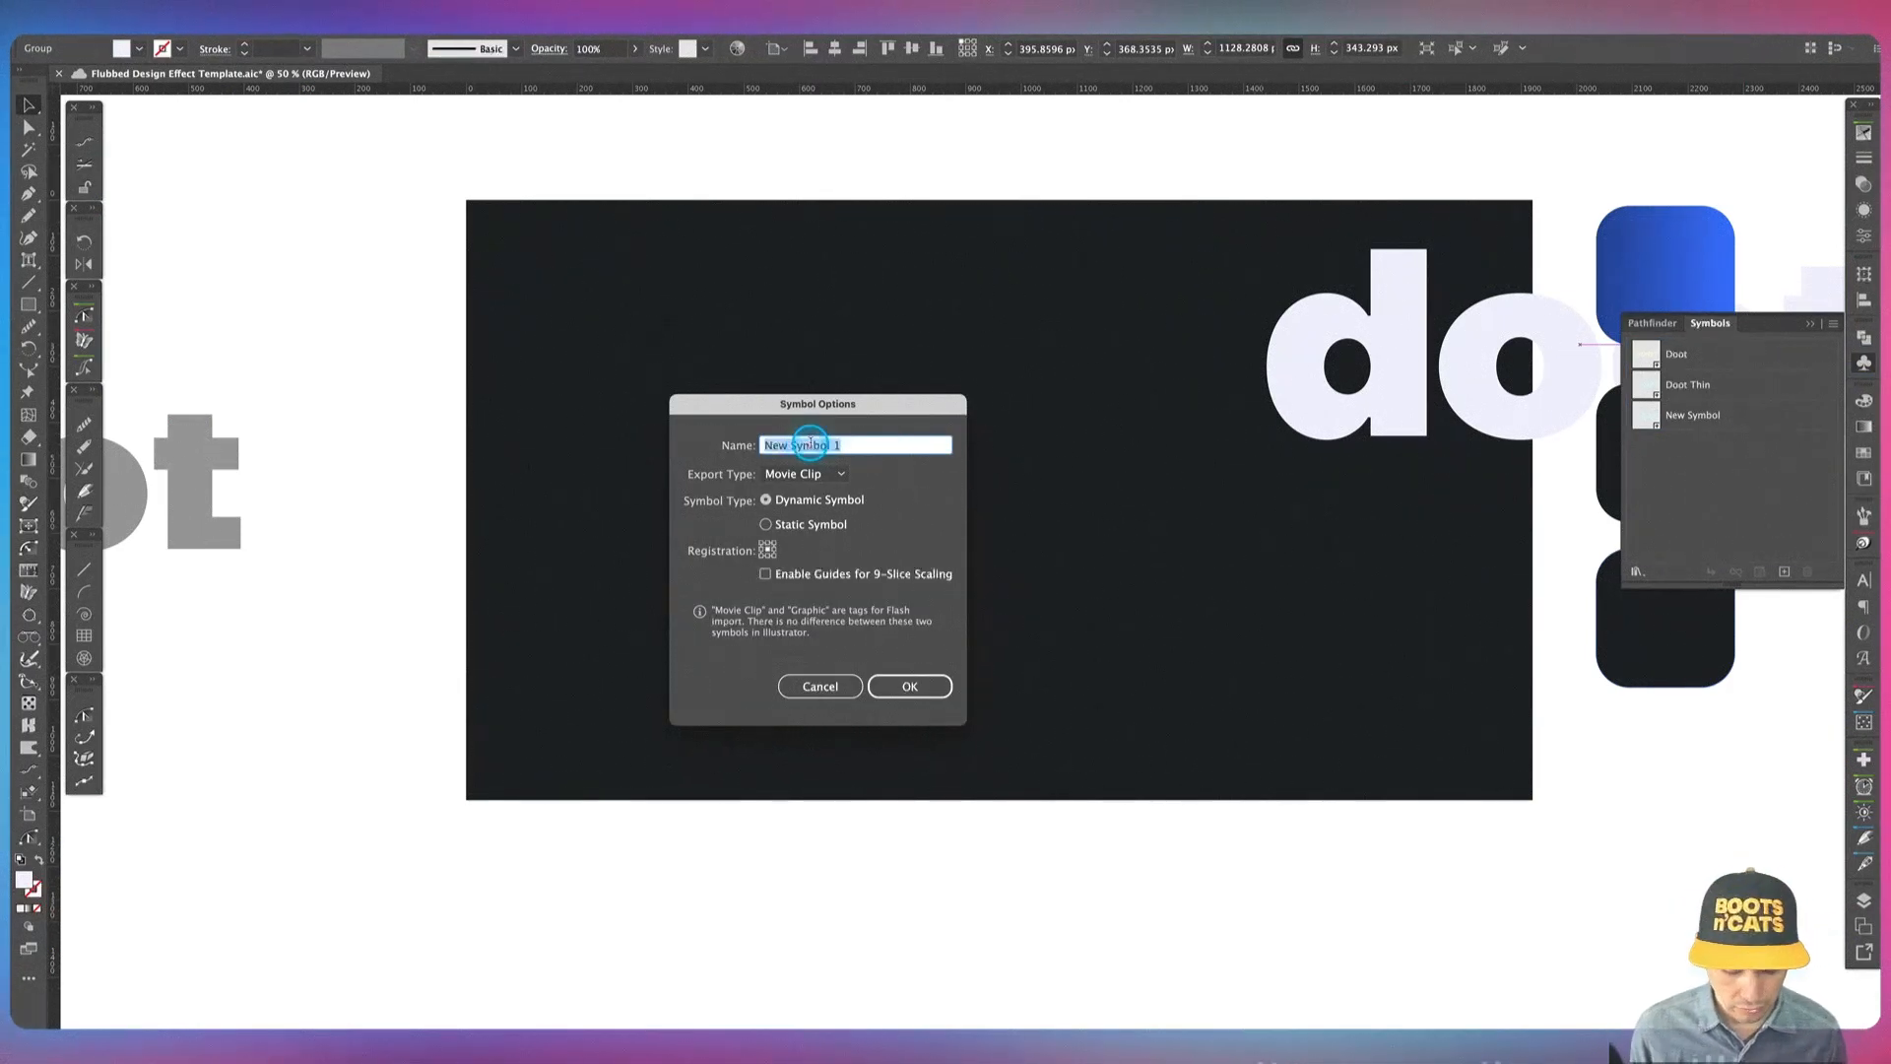
type("Doot")
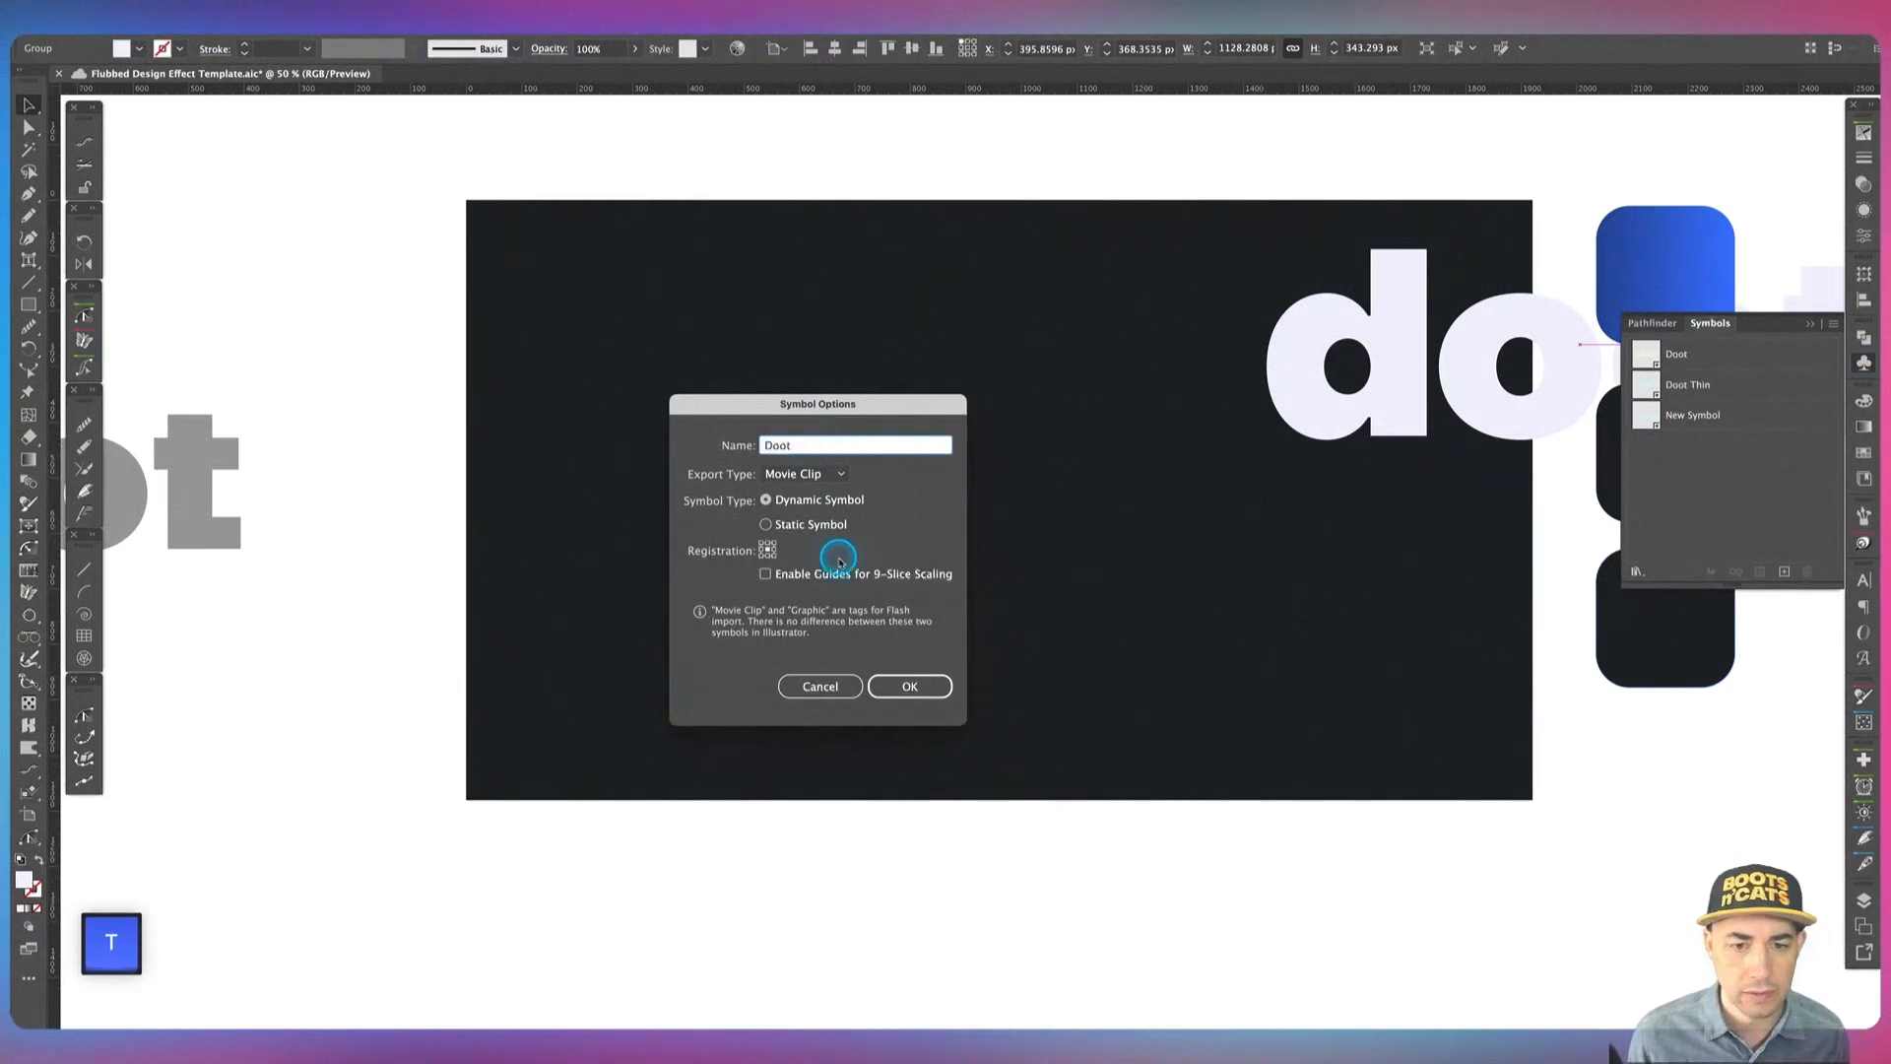
left_click(907, 687)
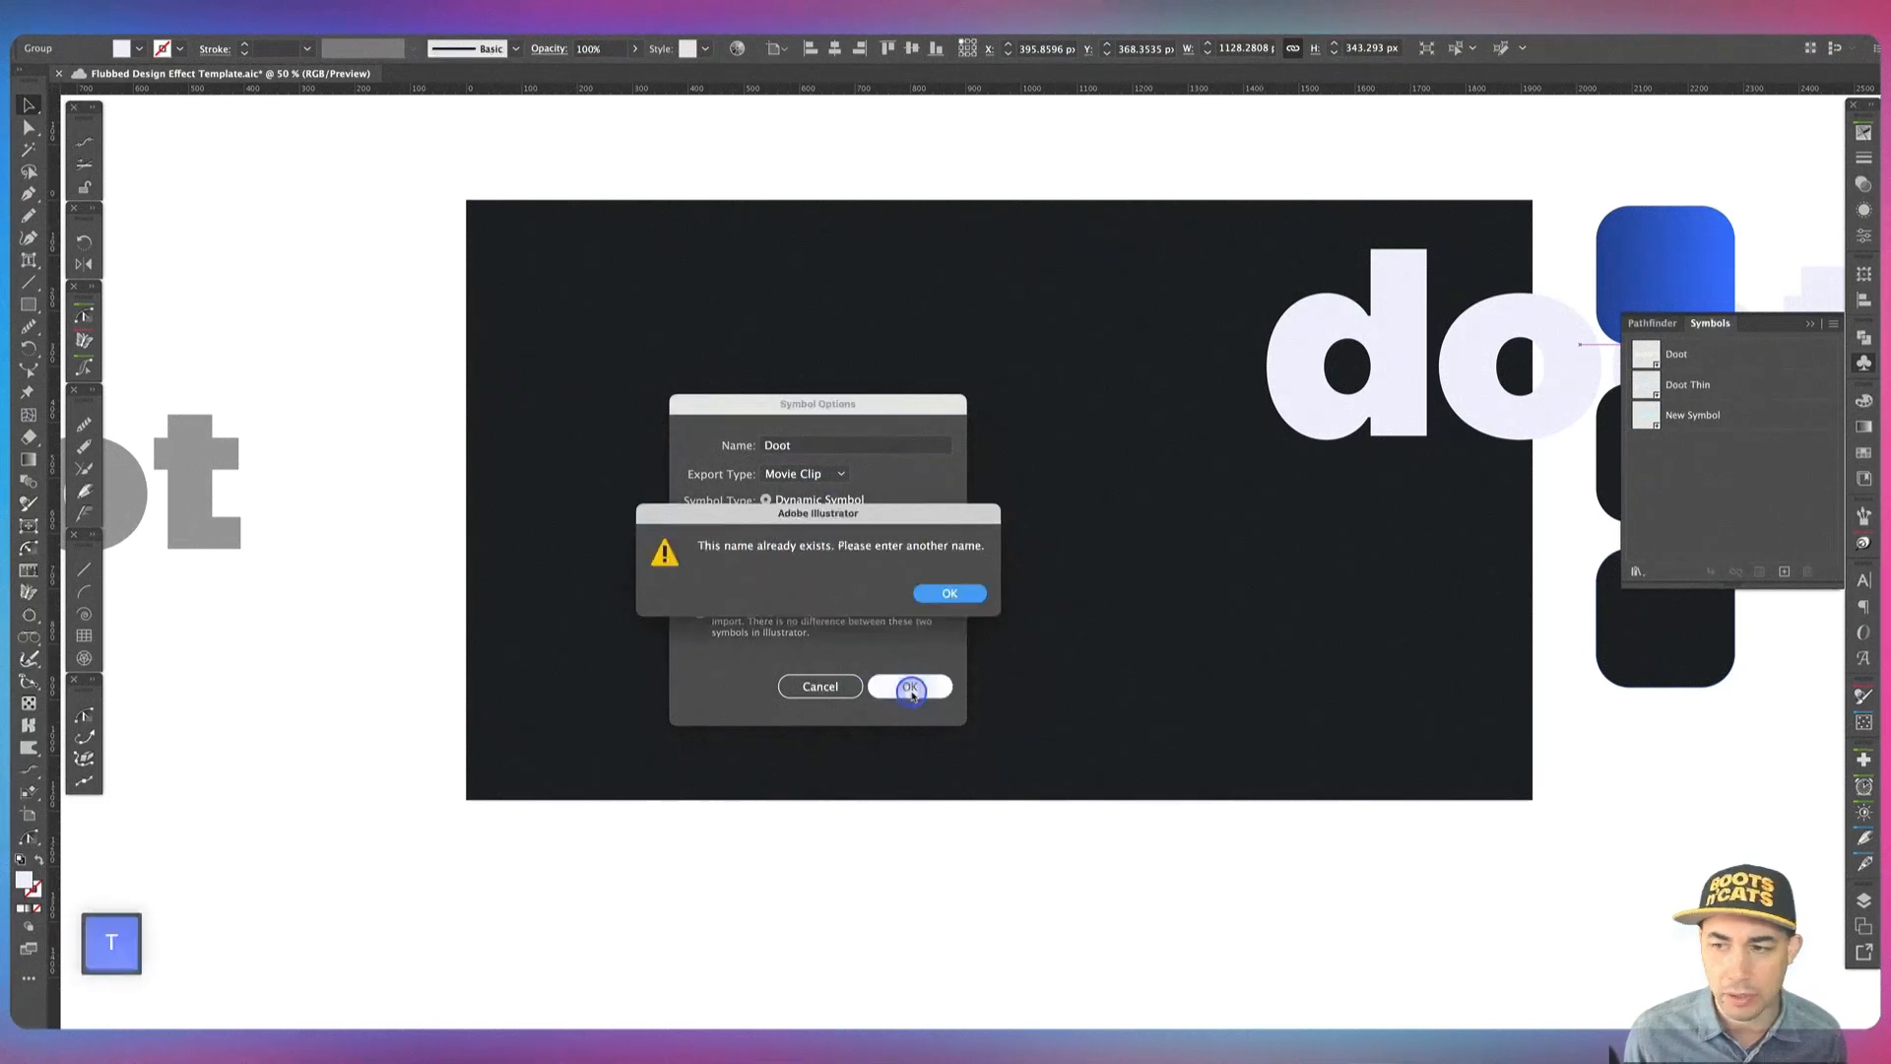
left_click(942, 592)
left_click(811, 445)
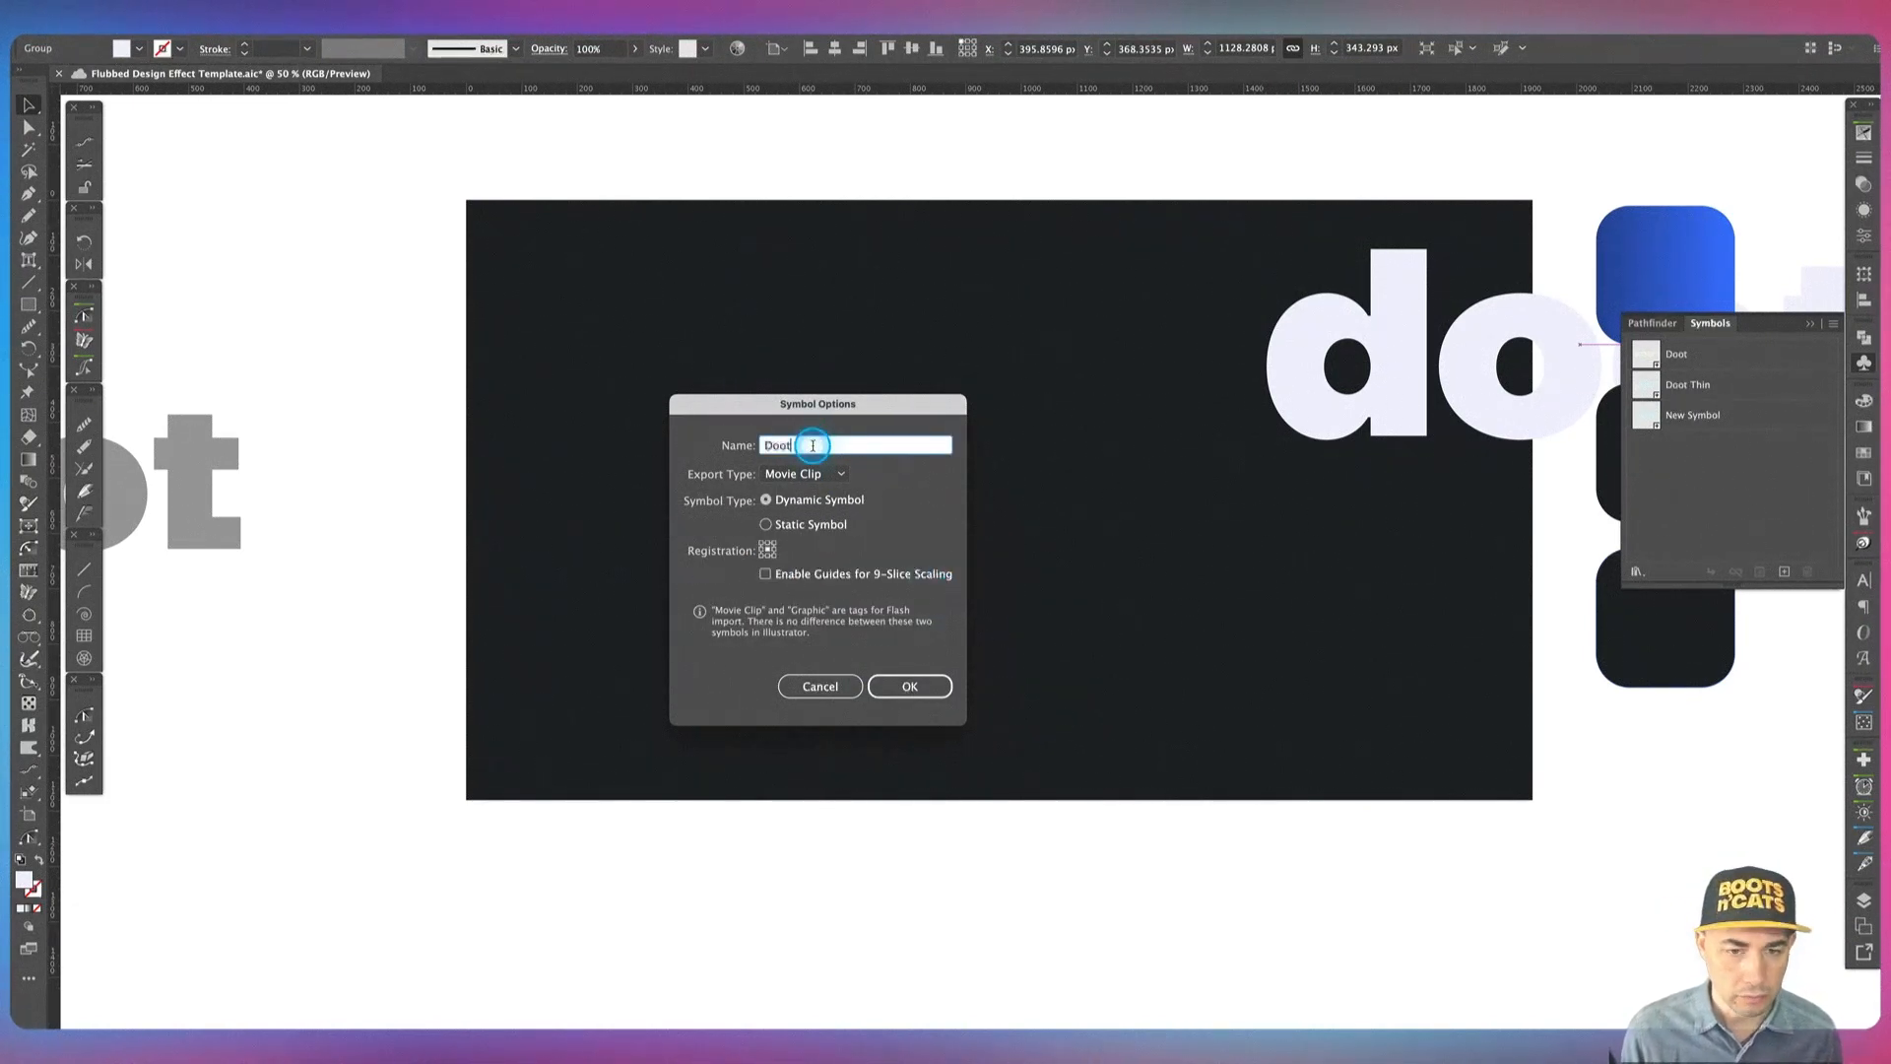
type("V2")
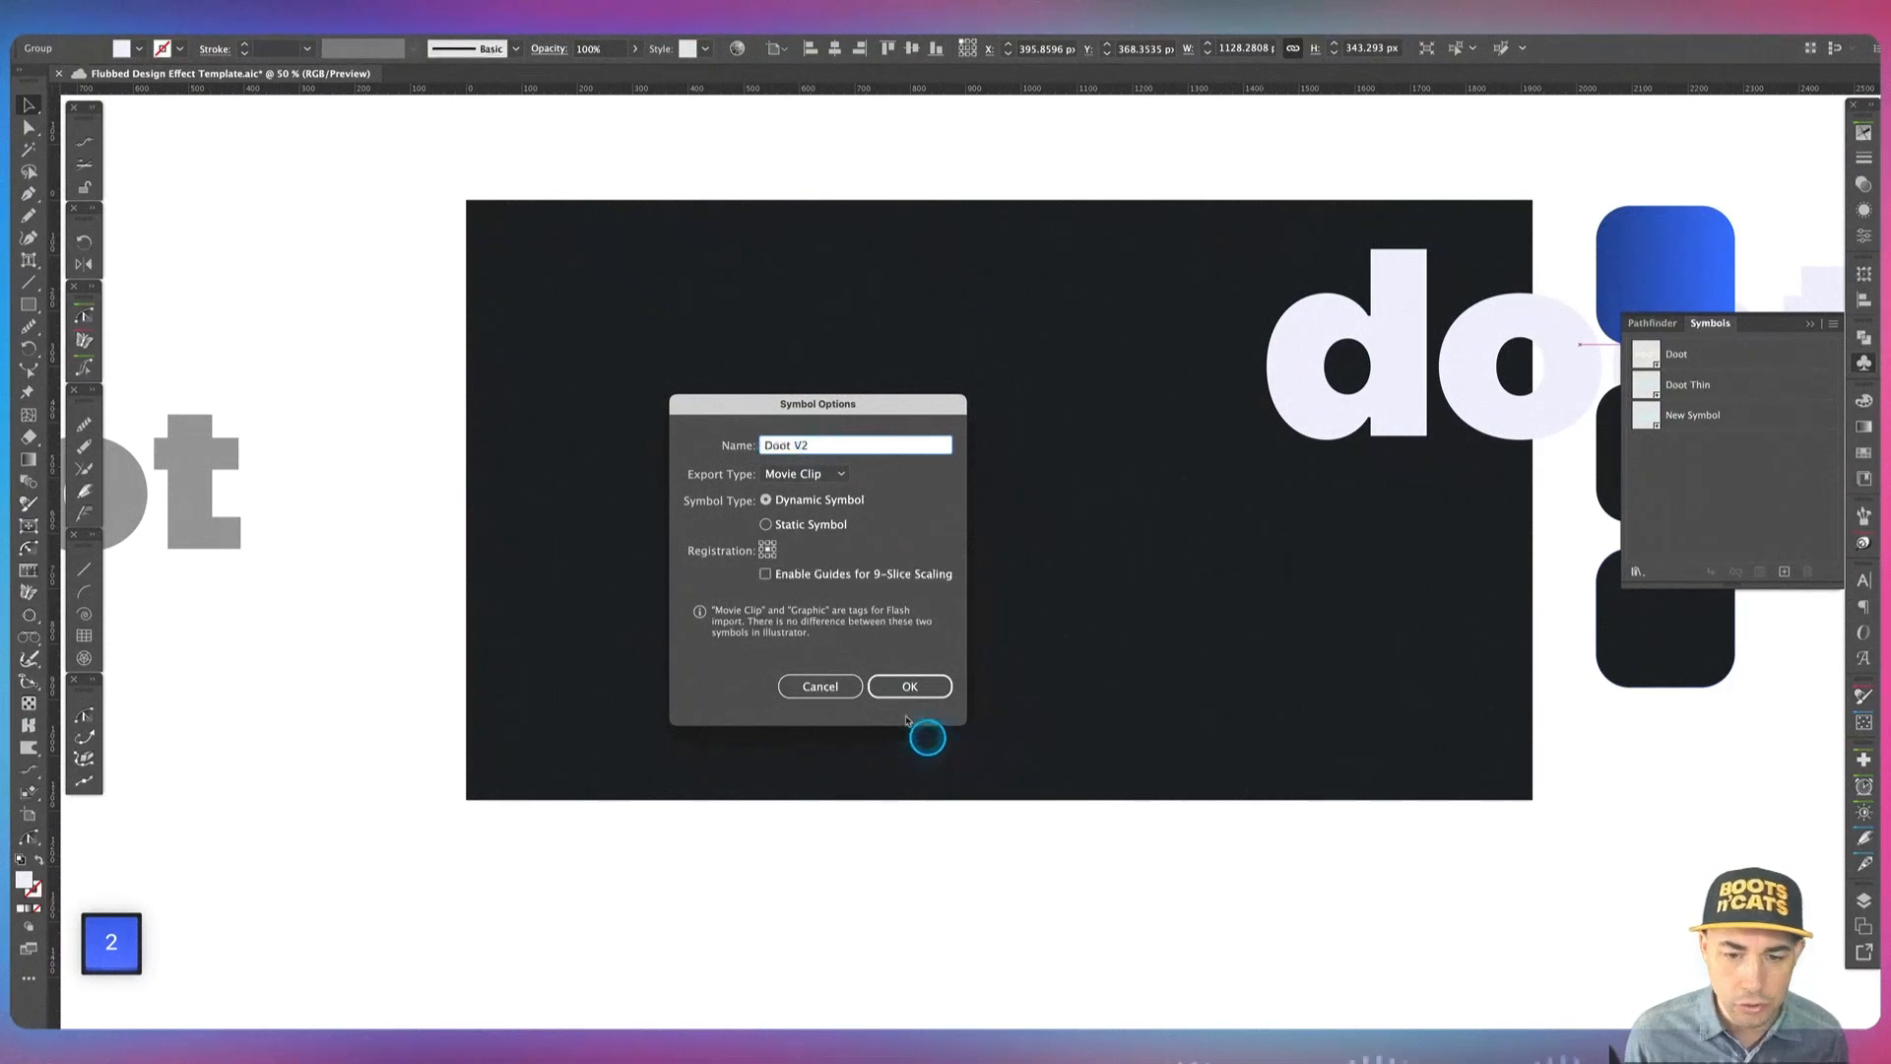
left_click(907, 687)
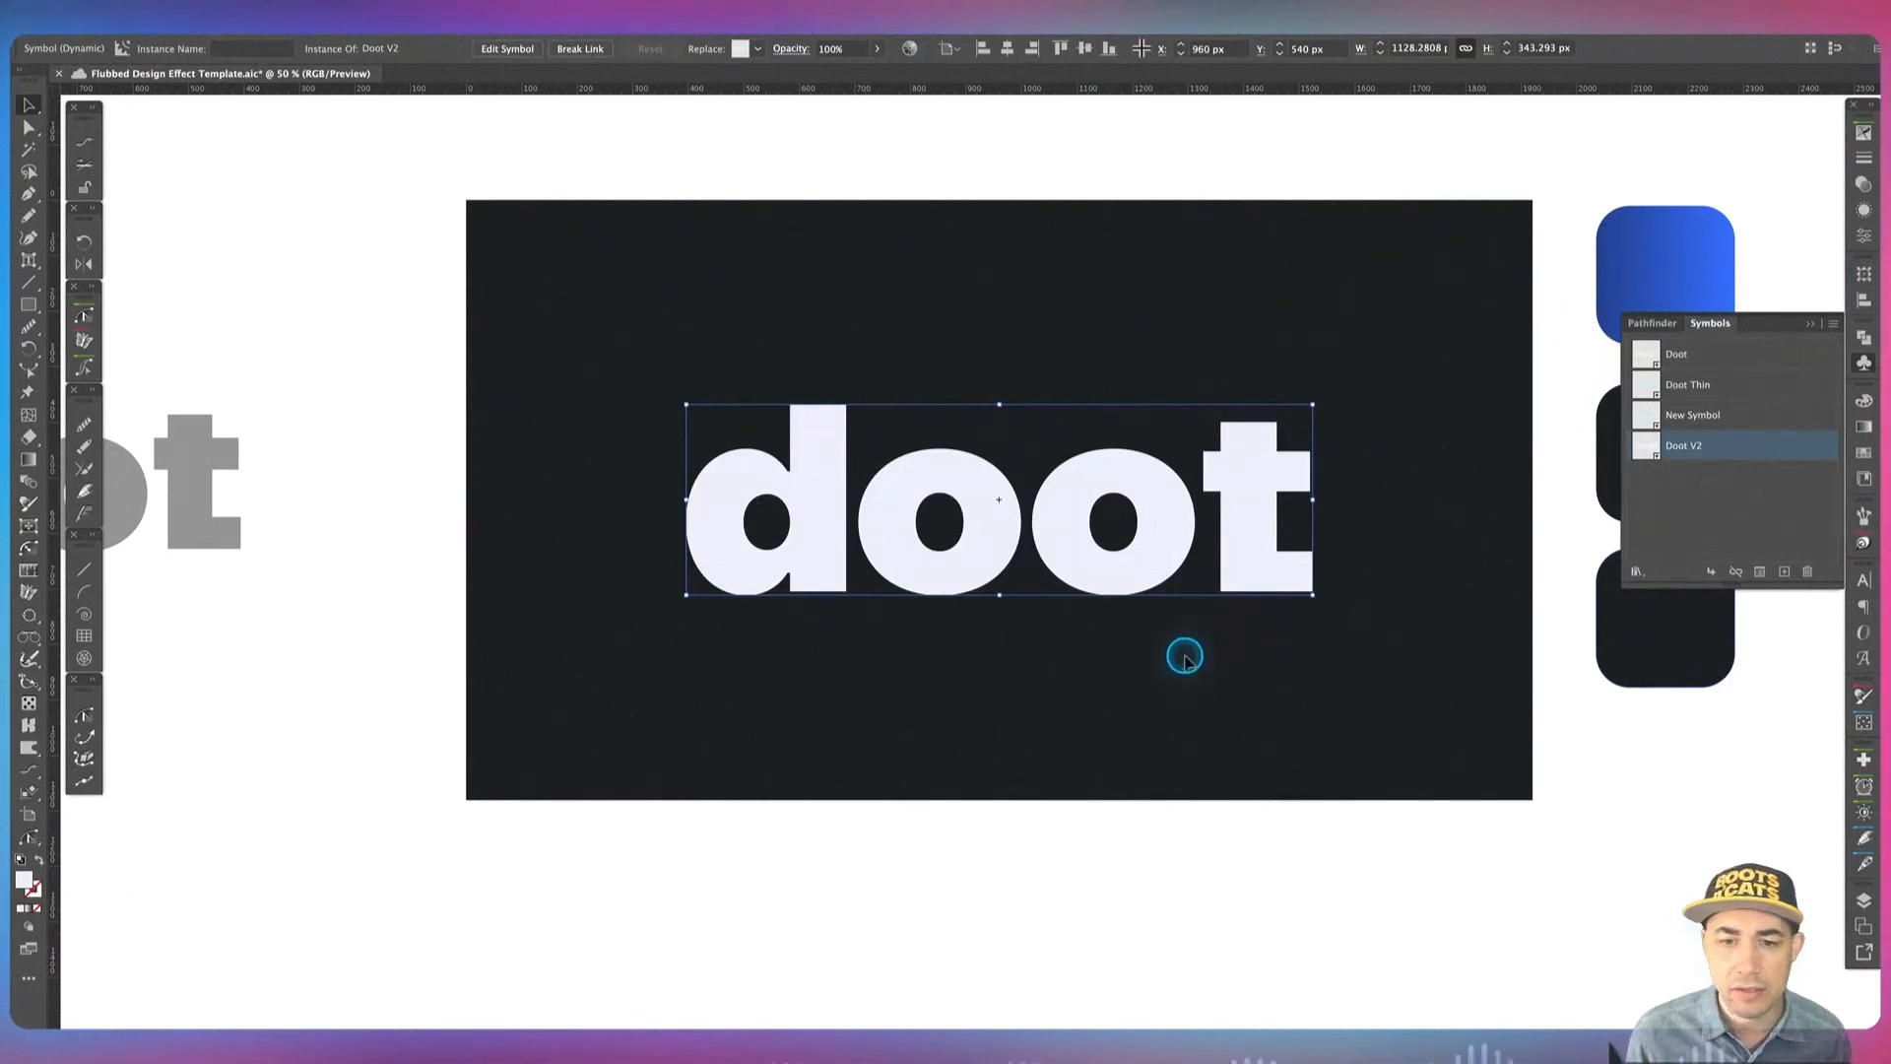
left_click(1185, 657)
Step: Break the "doot" instance's link to its symbol and move the artwork off the artboard to the upper left
left_click(965, 497)
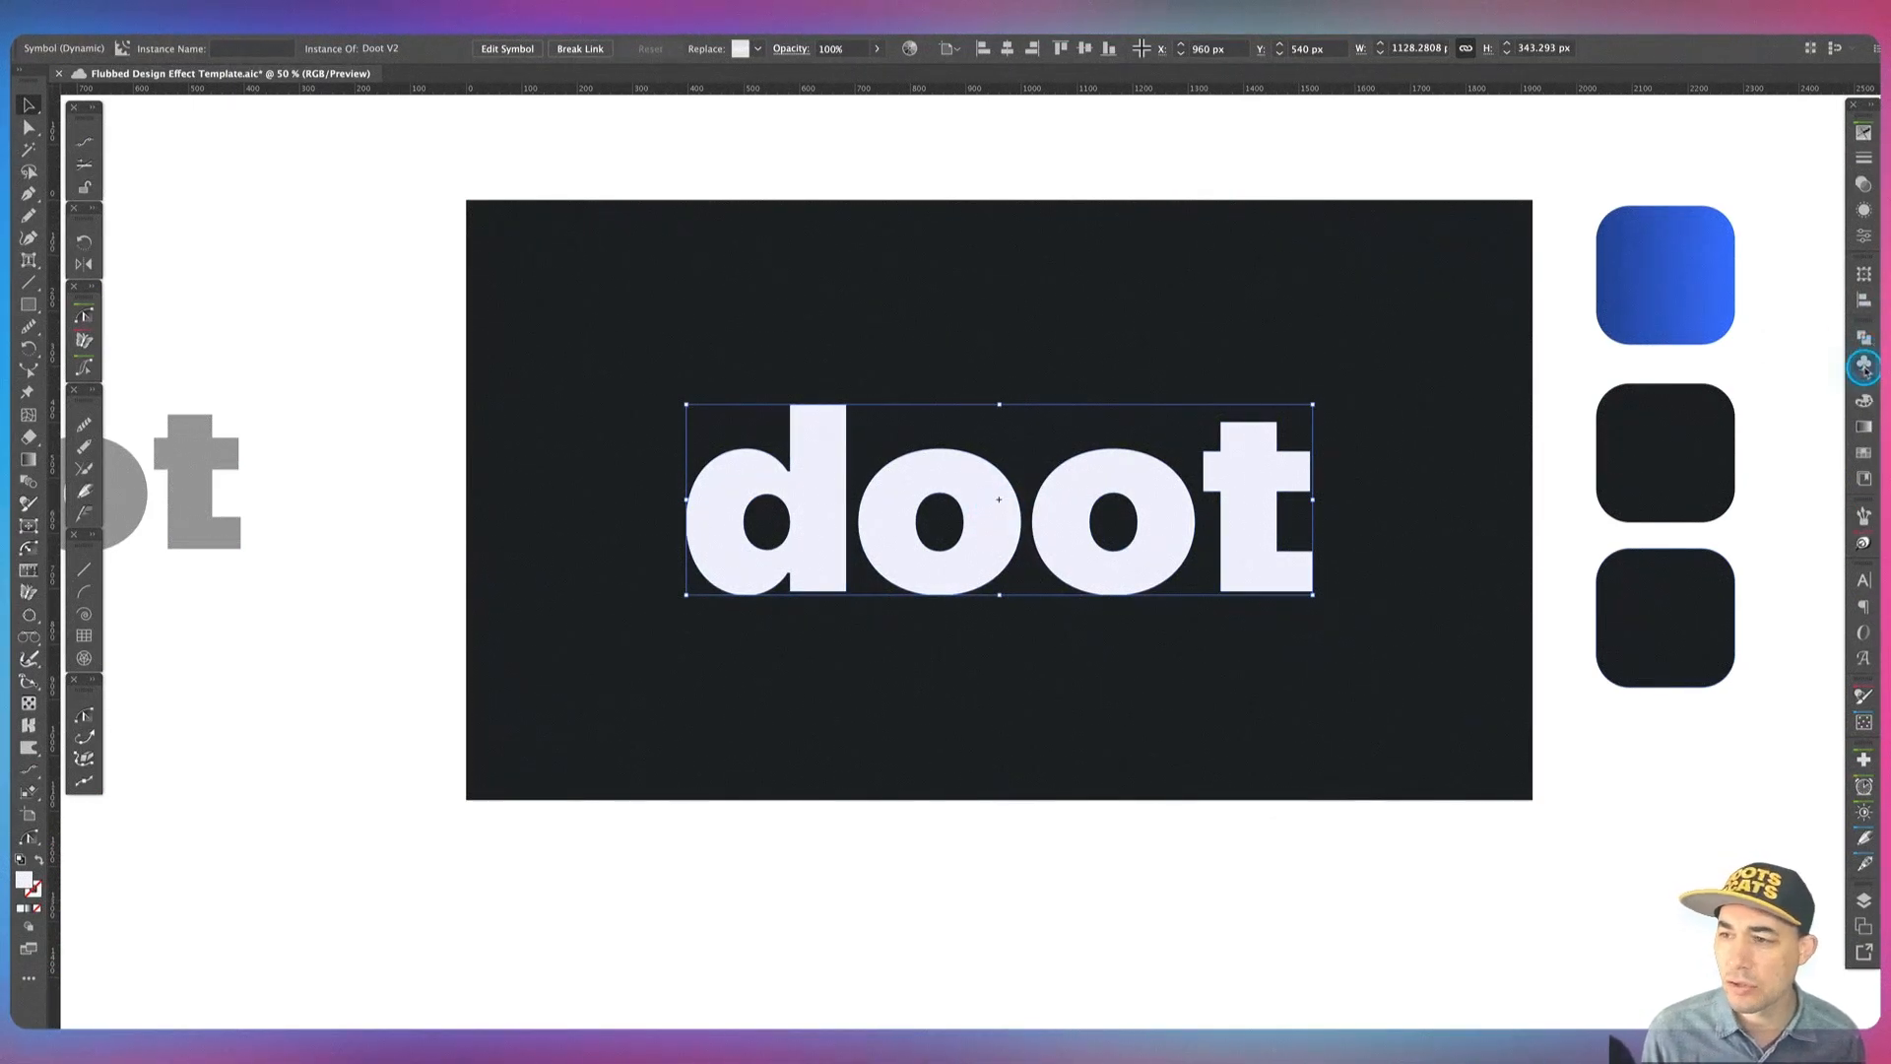
right_click(978, 491)
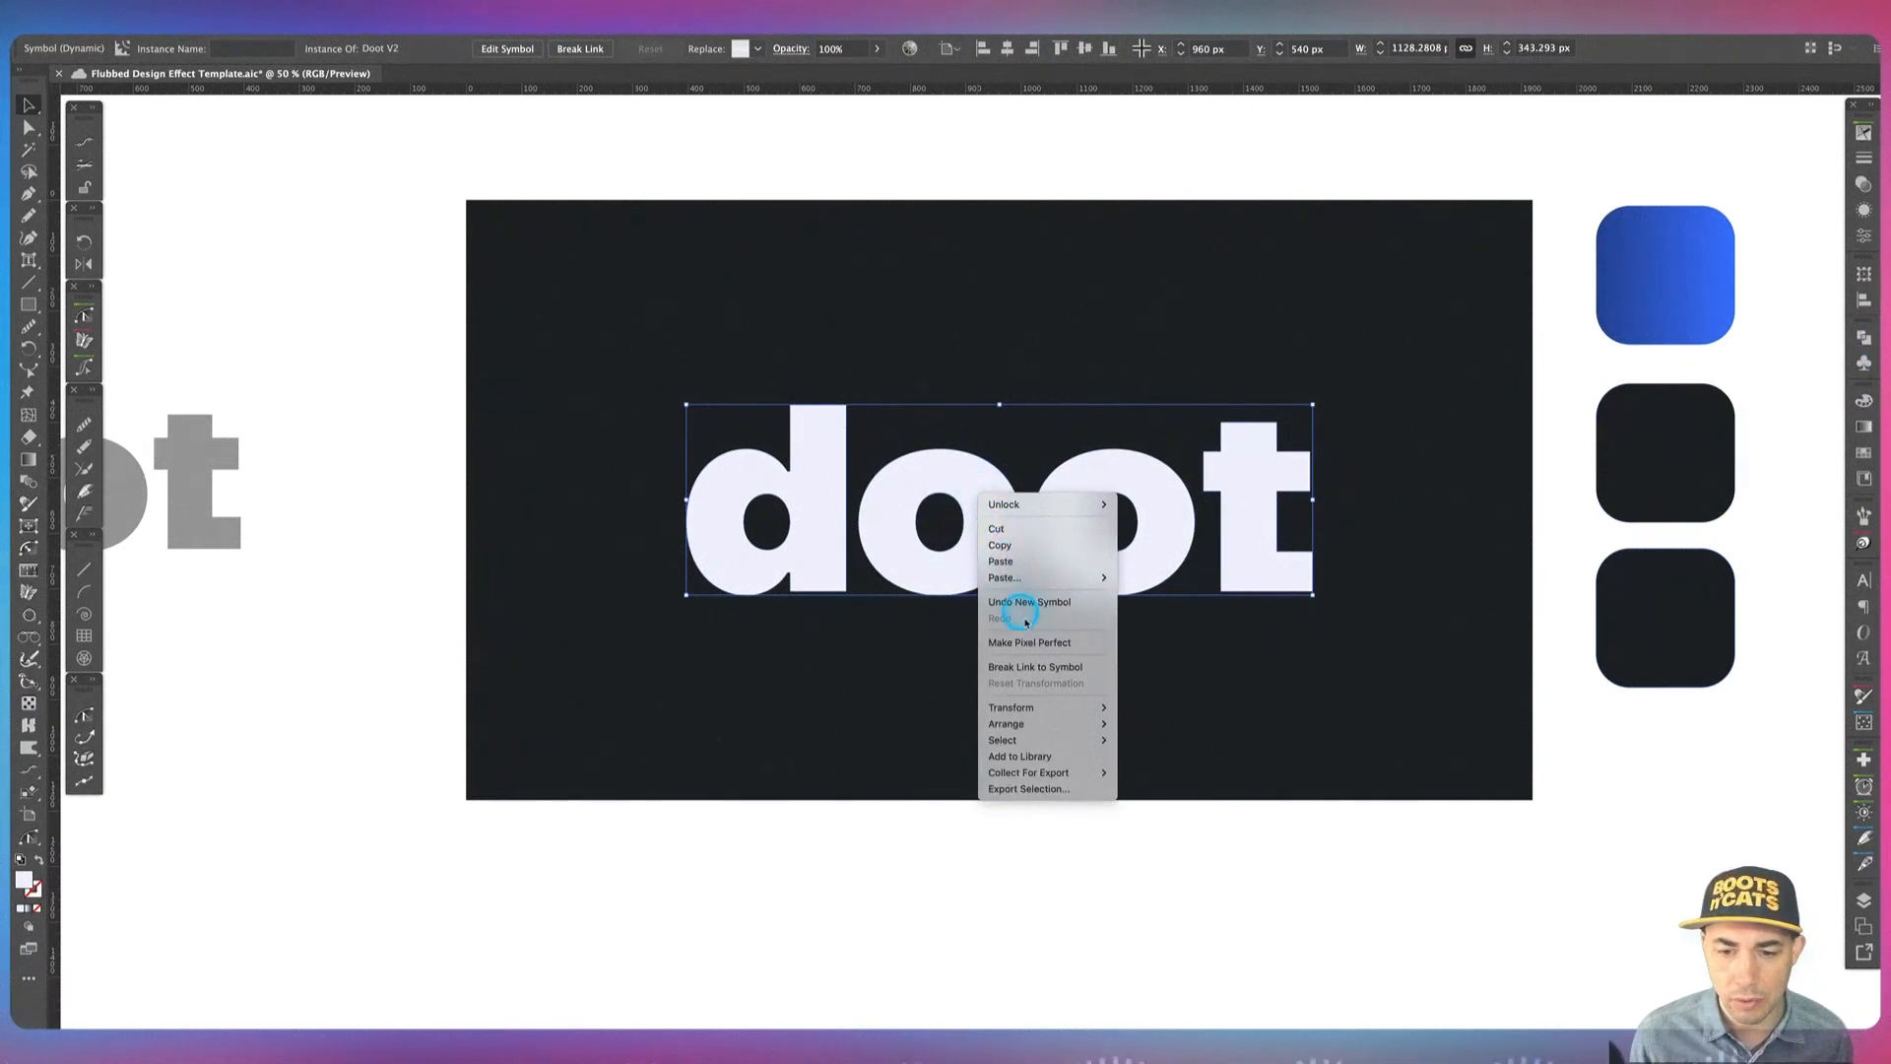
left_click(1066, 668)
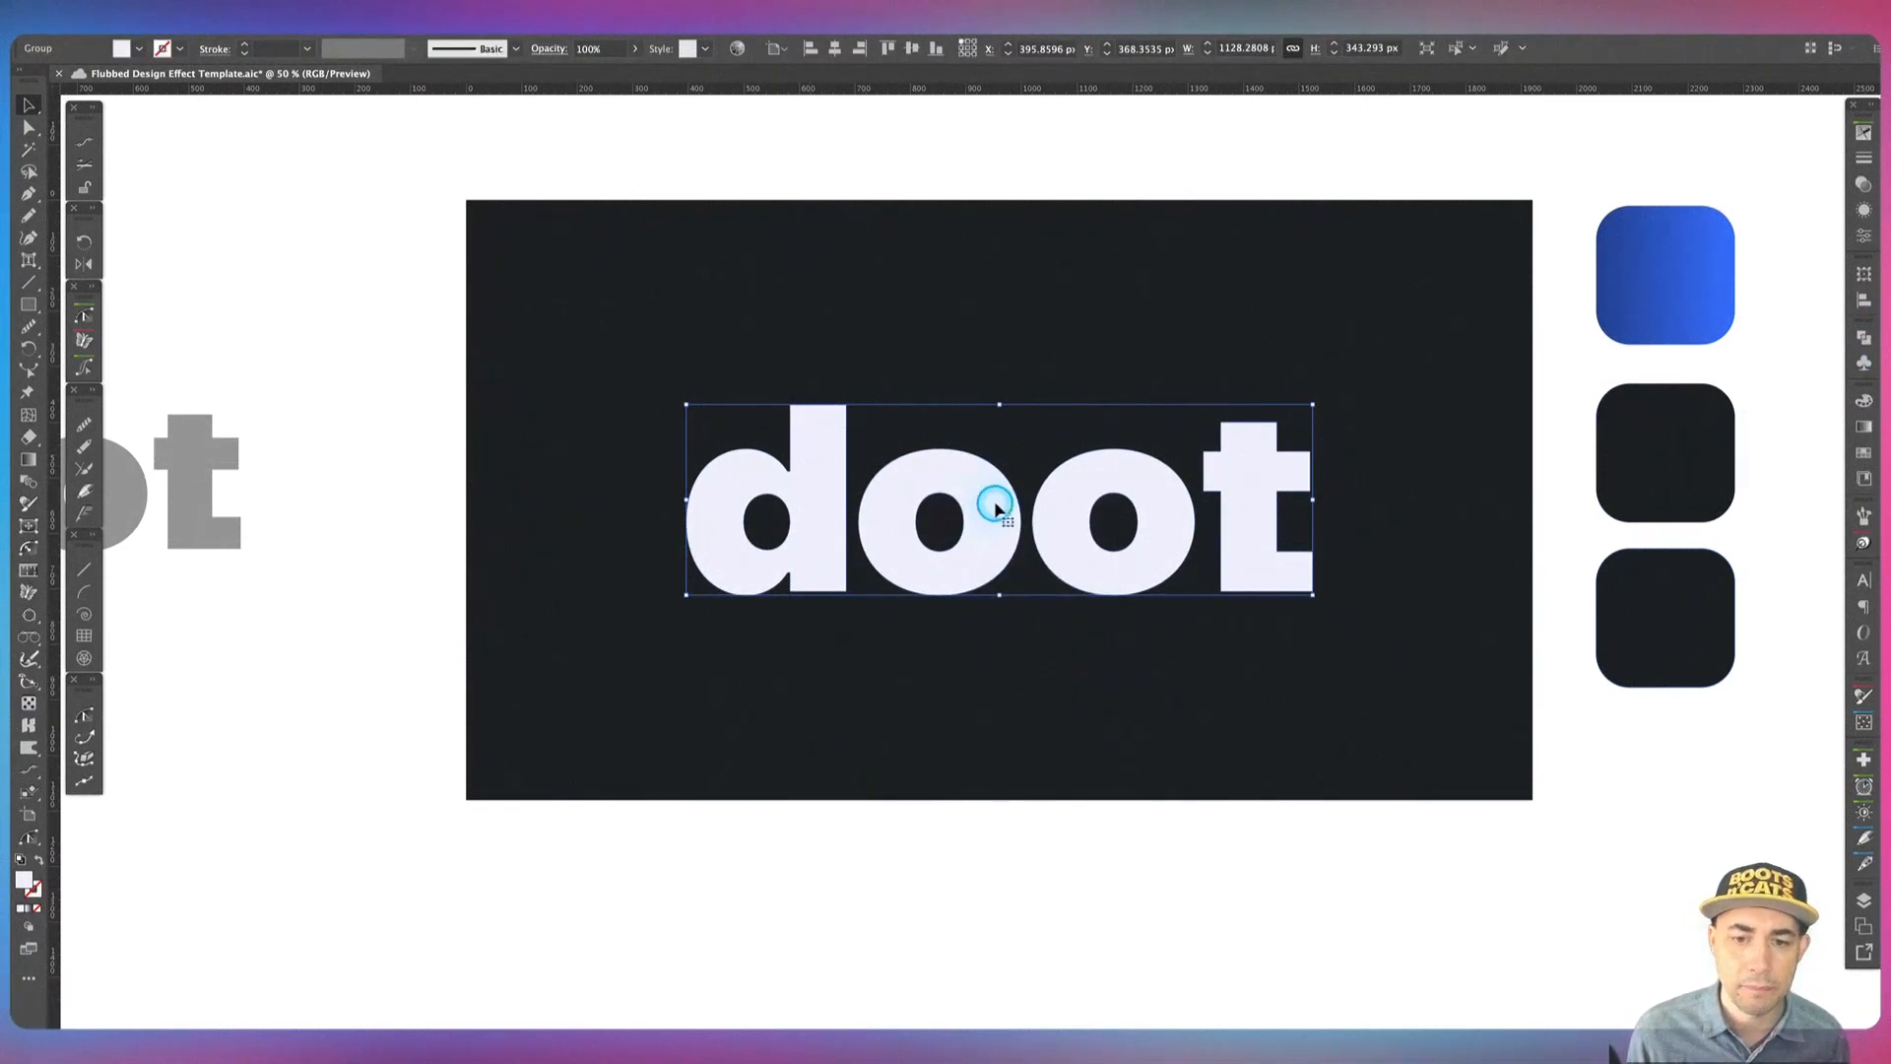
left_click_drag(997, 492, 351, 96)
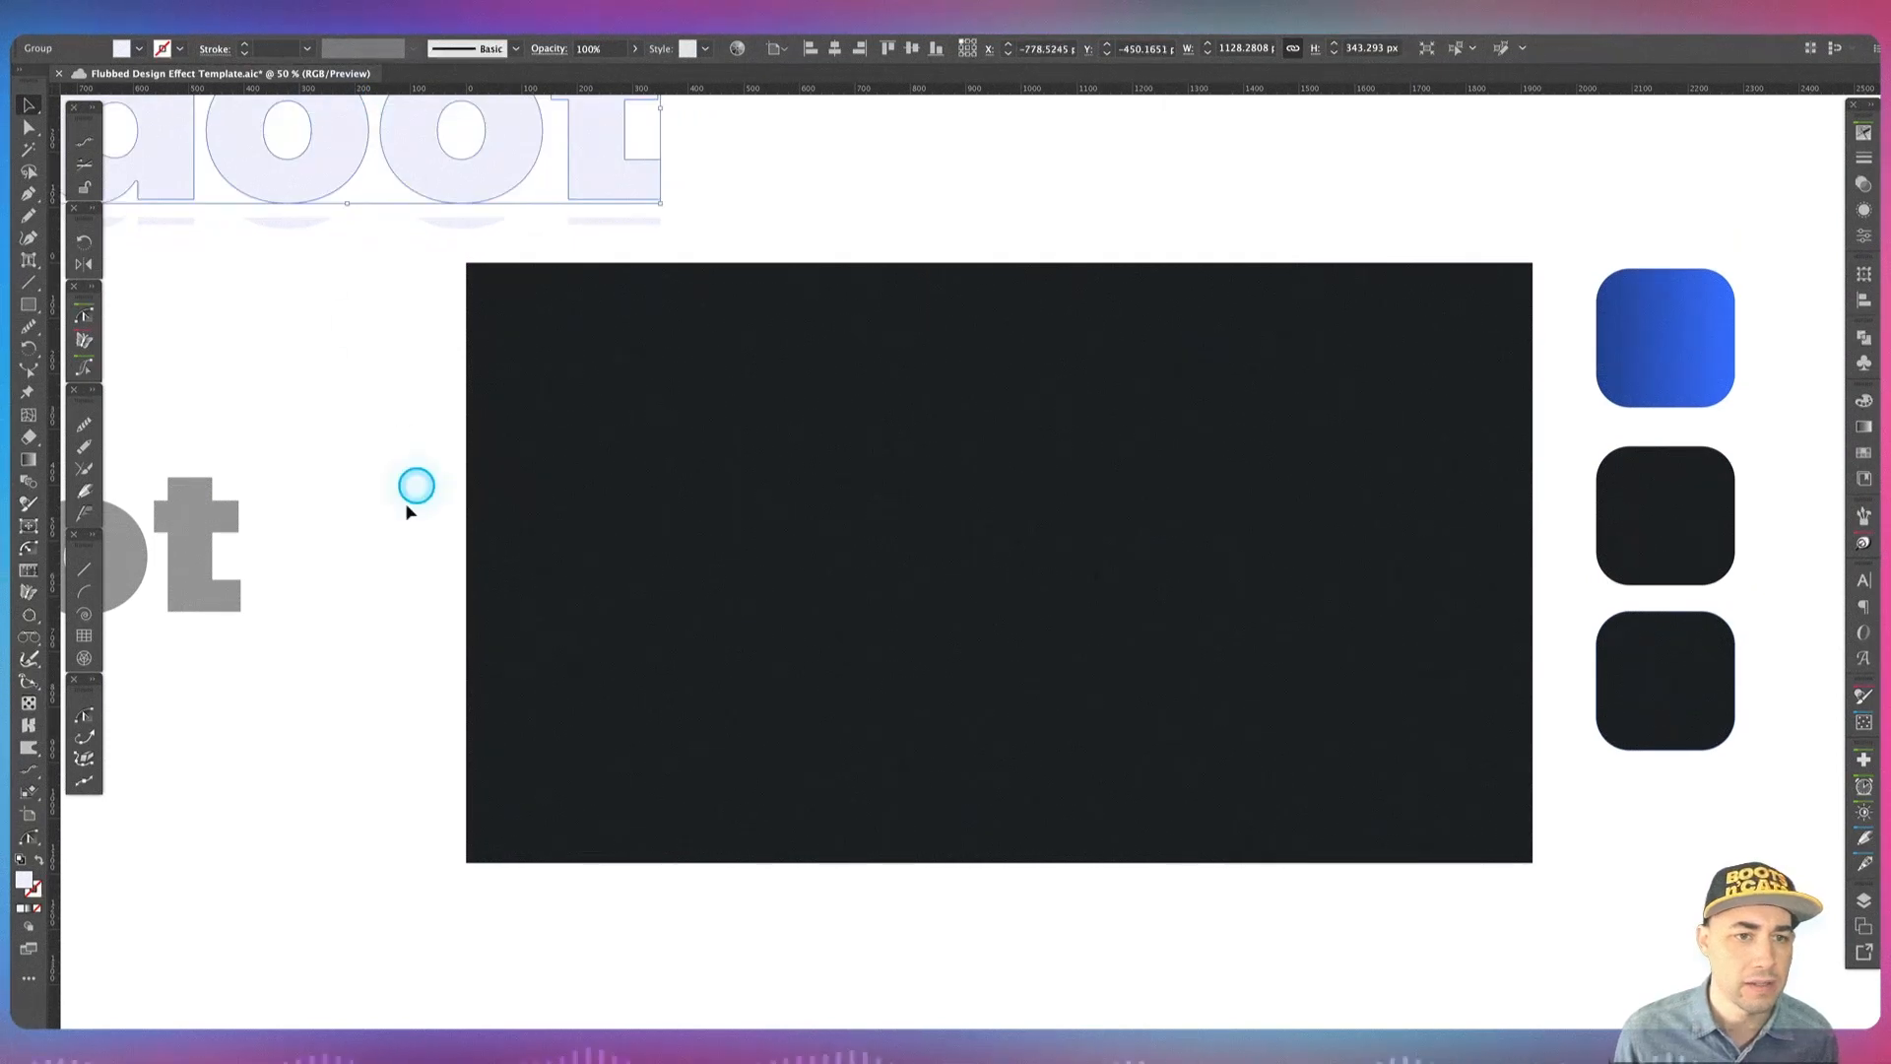
left_click(1052, 583)
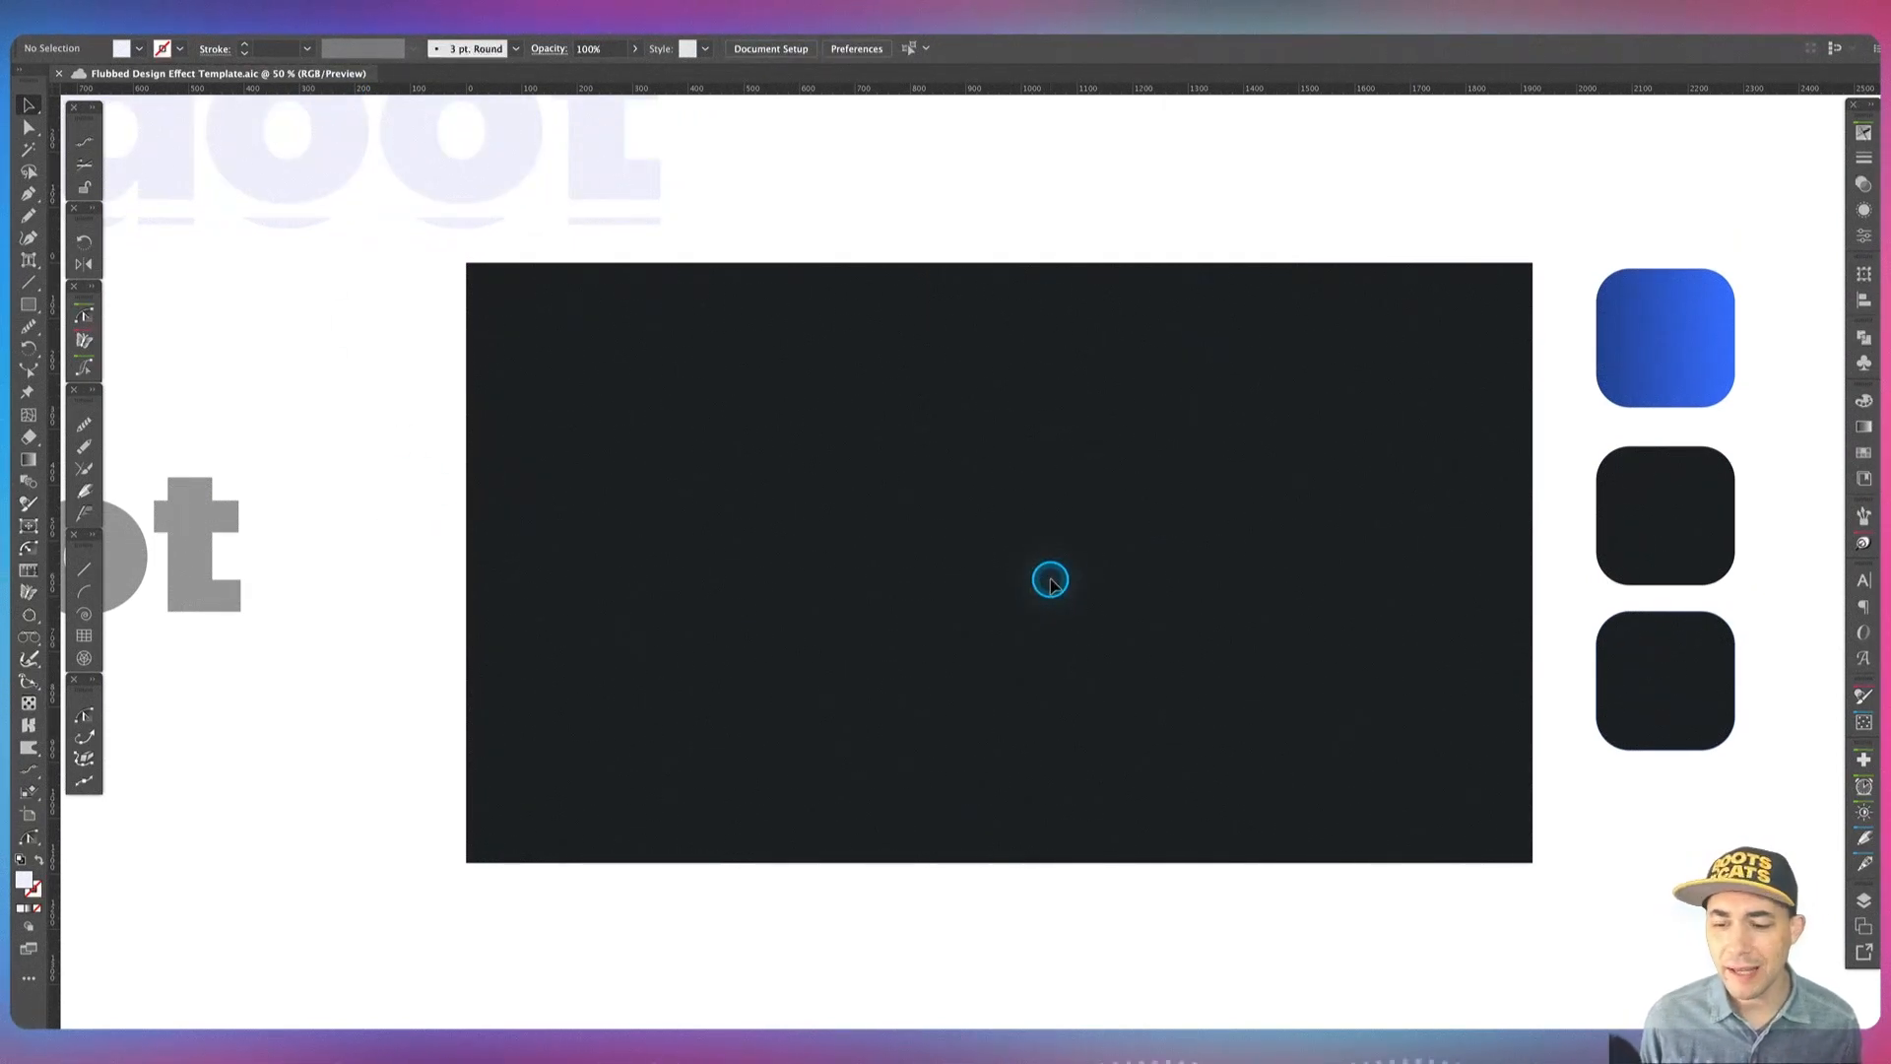
left_click(386, 495)
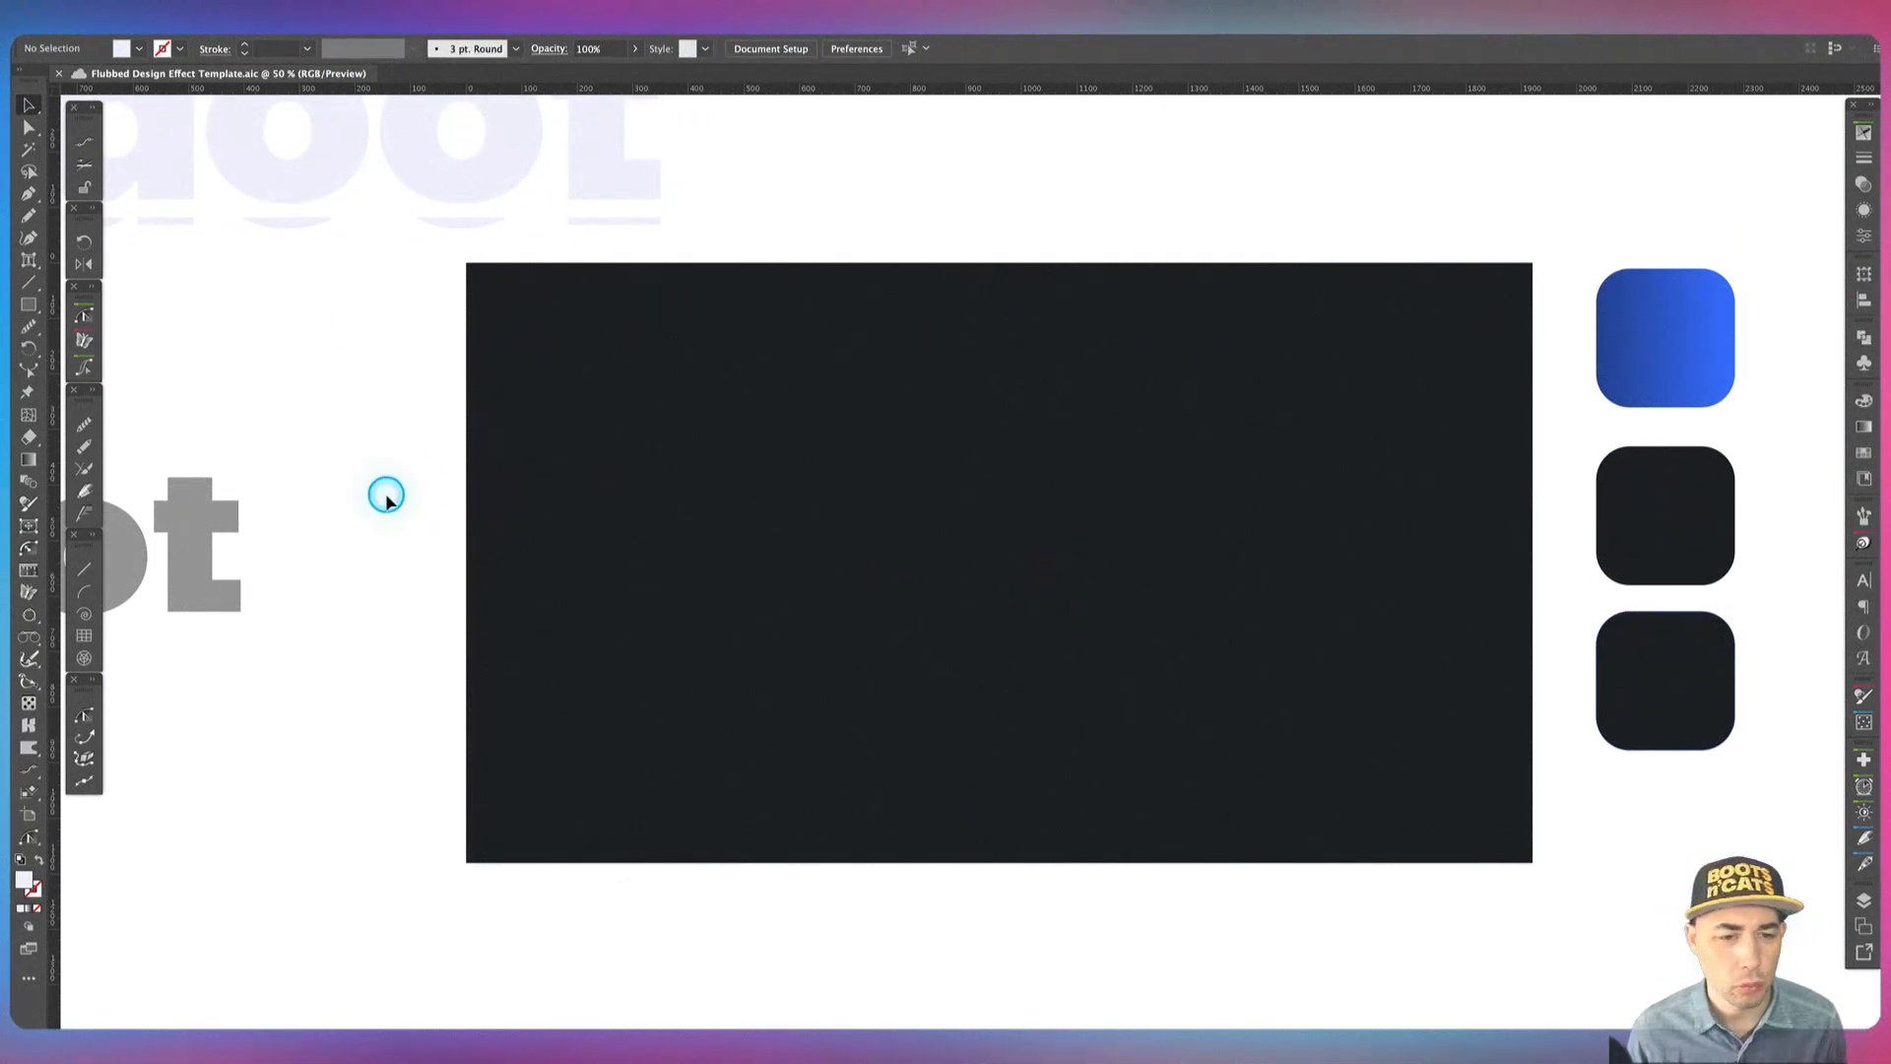
Step: Draw a vertical line about 678 px long at the artboard's horizontal center and give it a 1 px off-white stroke, EEEFFE
left_click(29, 284)
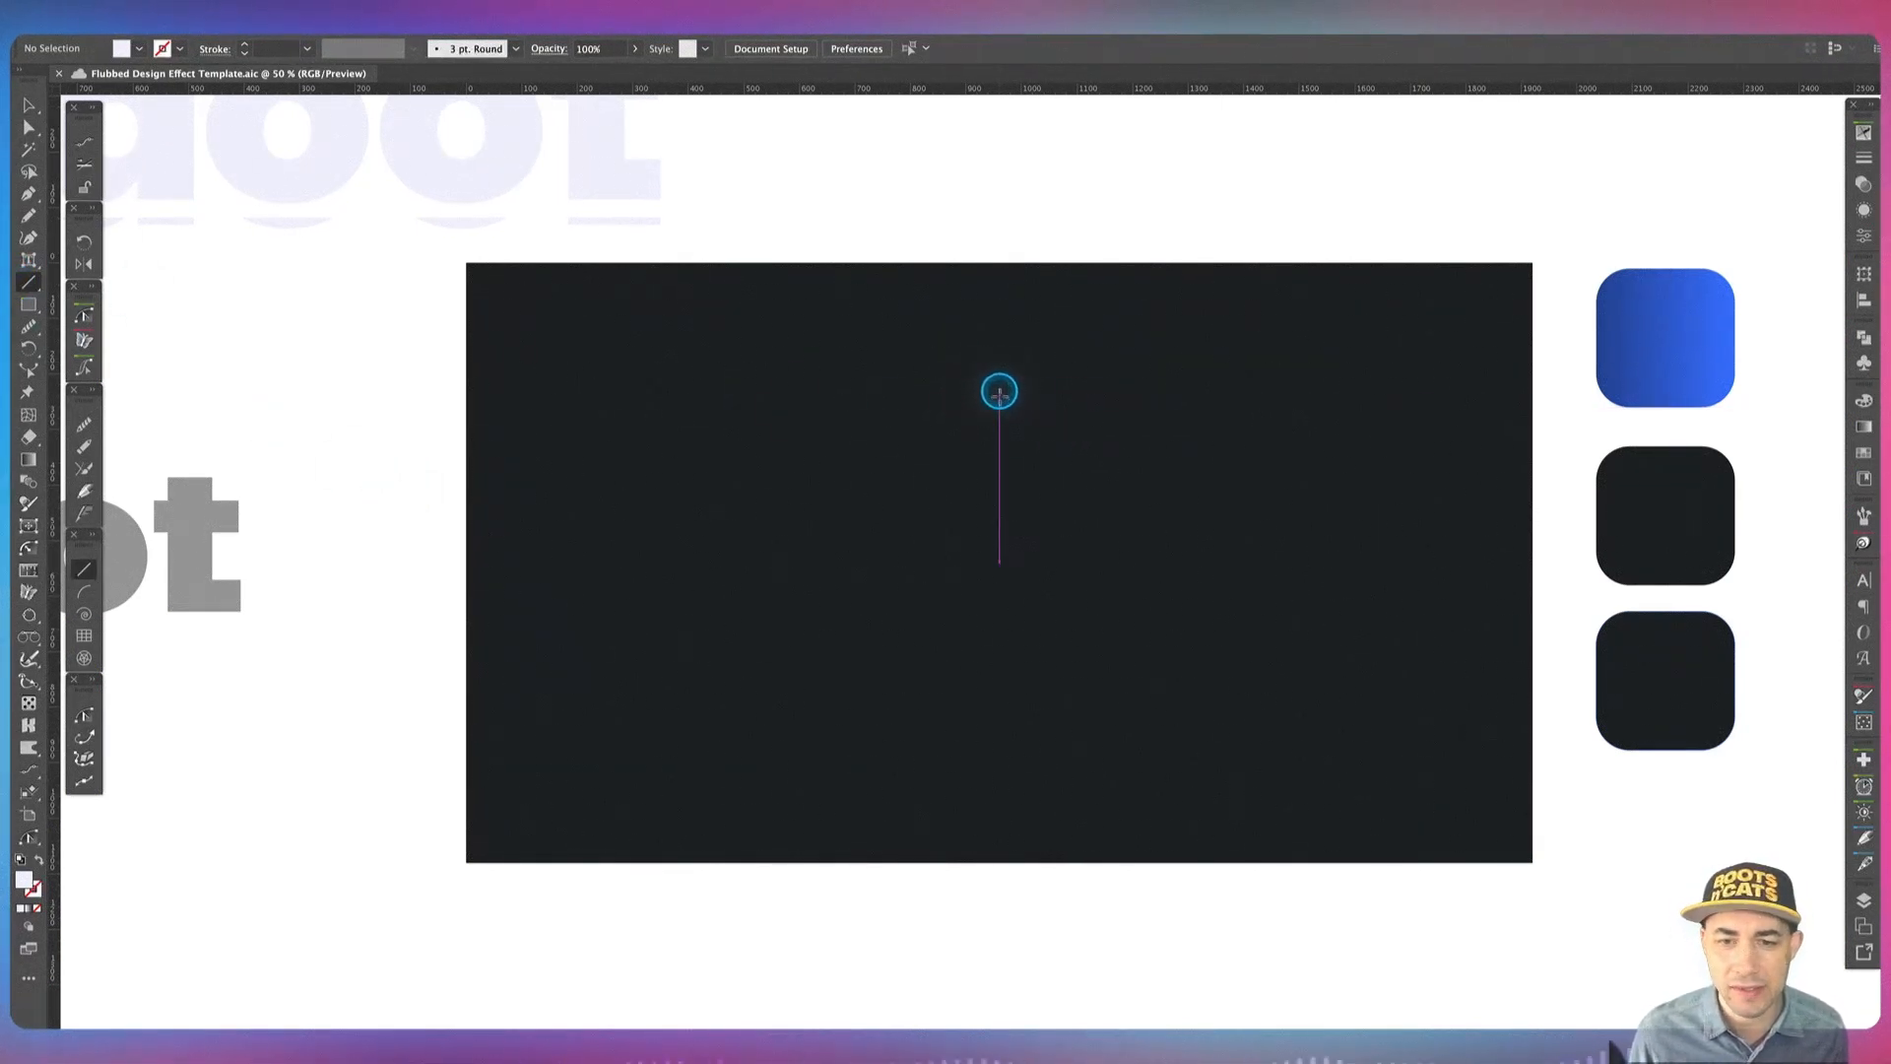
left_click_drag(1002, 385, 1012, 762)
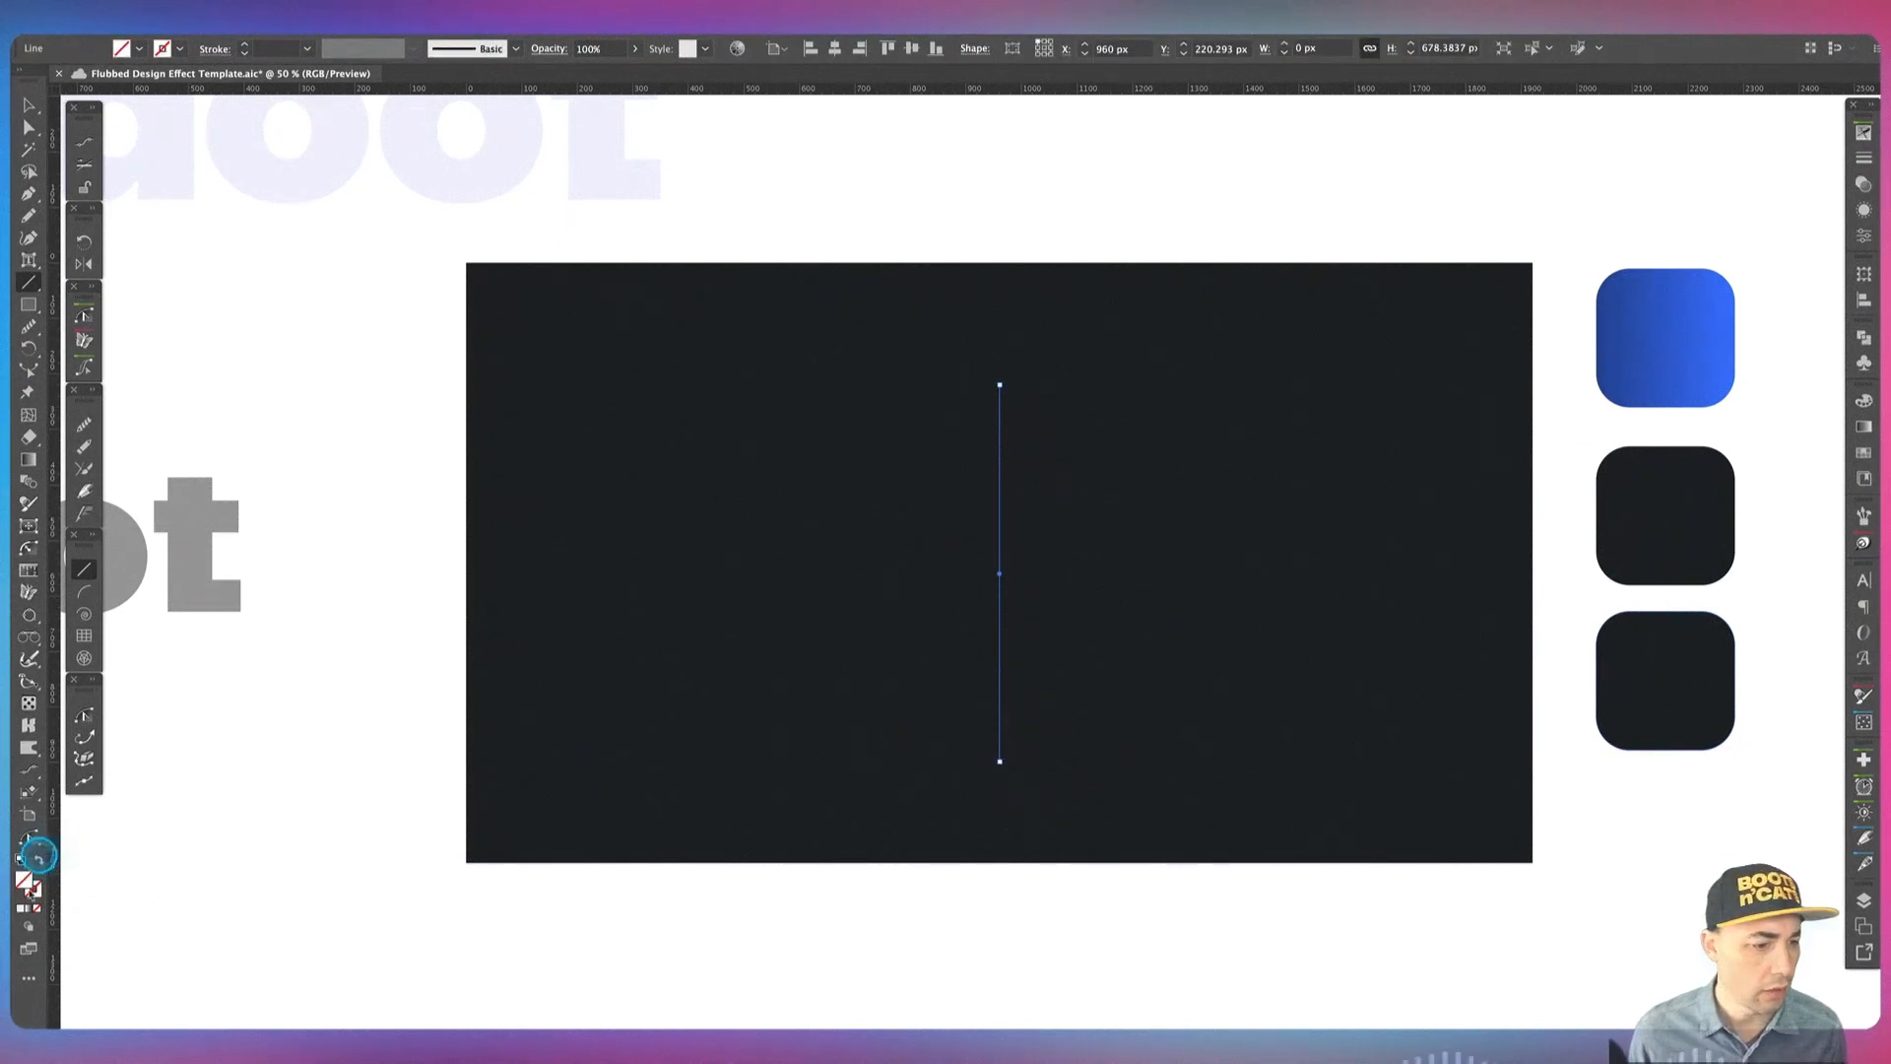
left_click(26, 909)
left_click(21, 909)
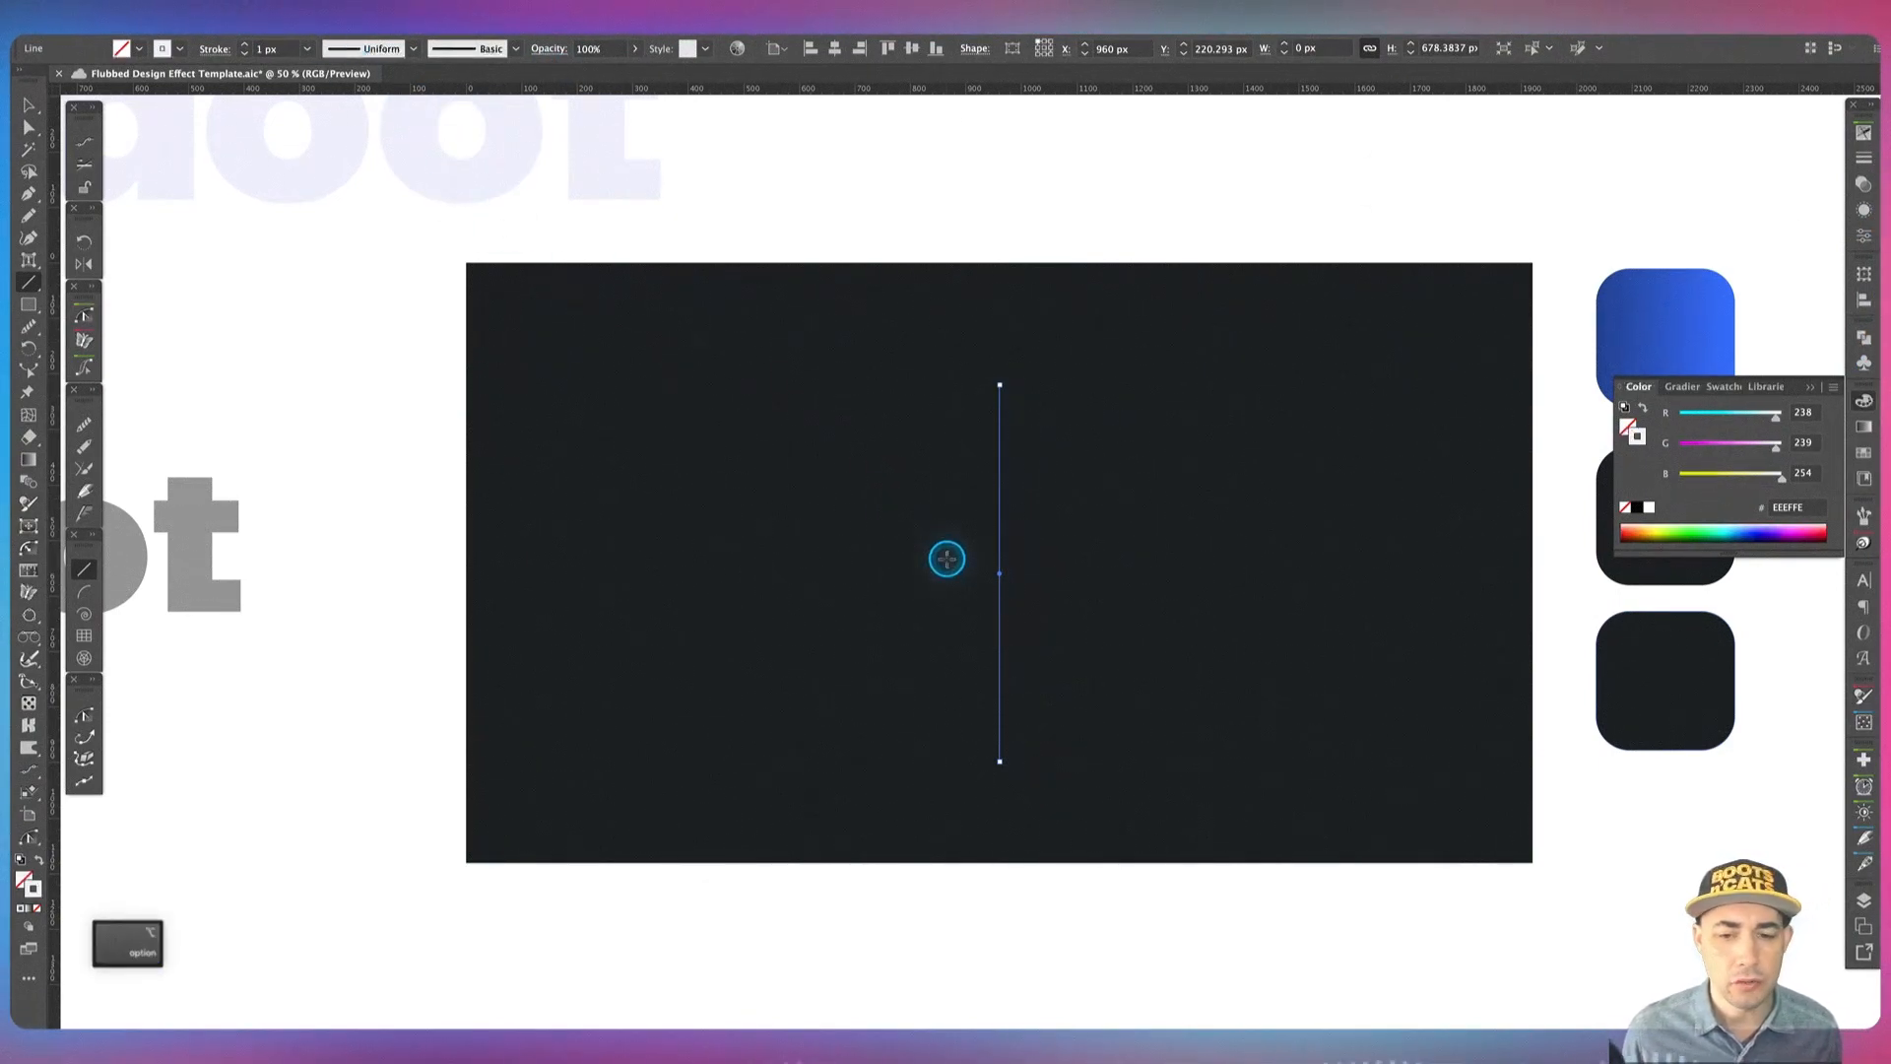
Step: Start a classic 3D Extrude & Bevel effect on the vertical line and rotate it freehand to about -26°, 43° and -20°
key("alt+Tab")
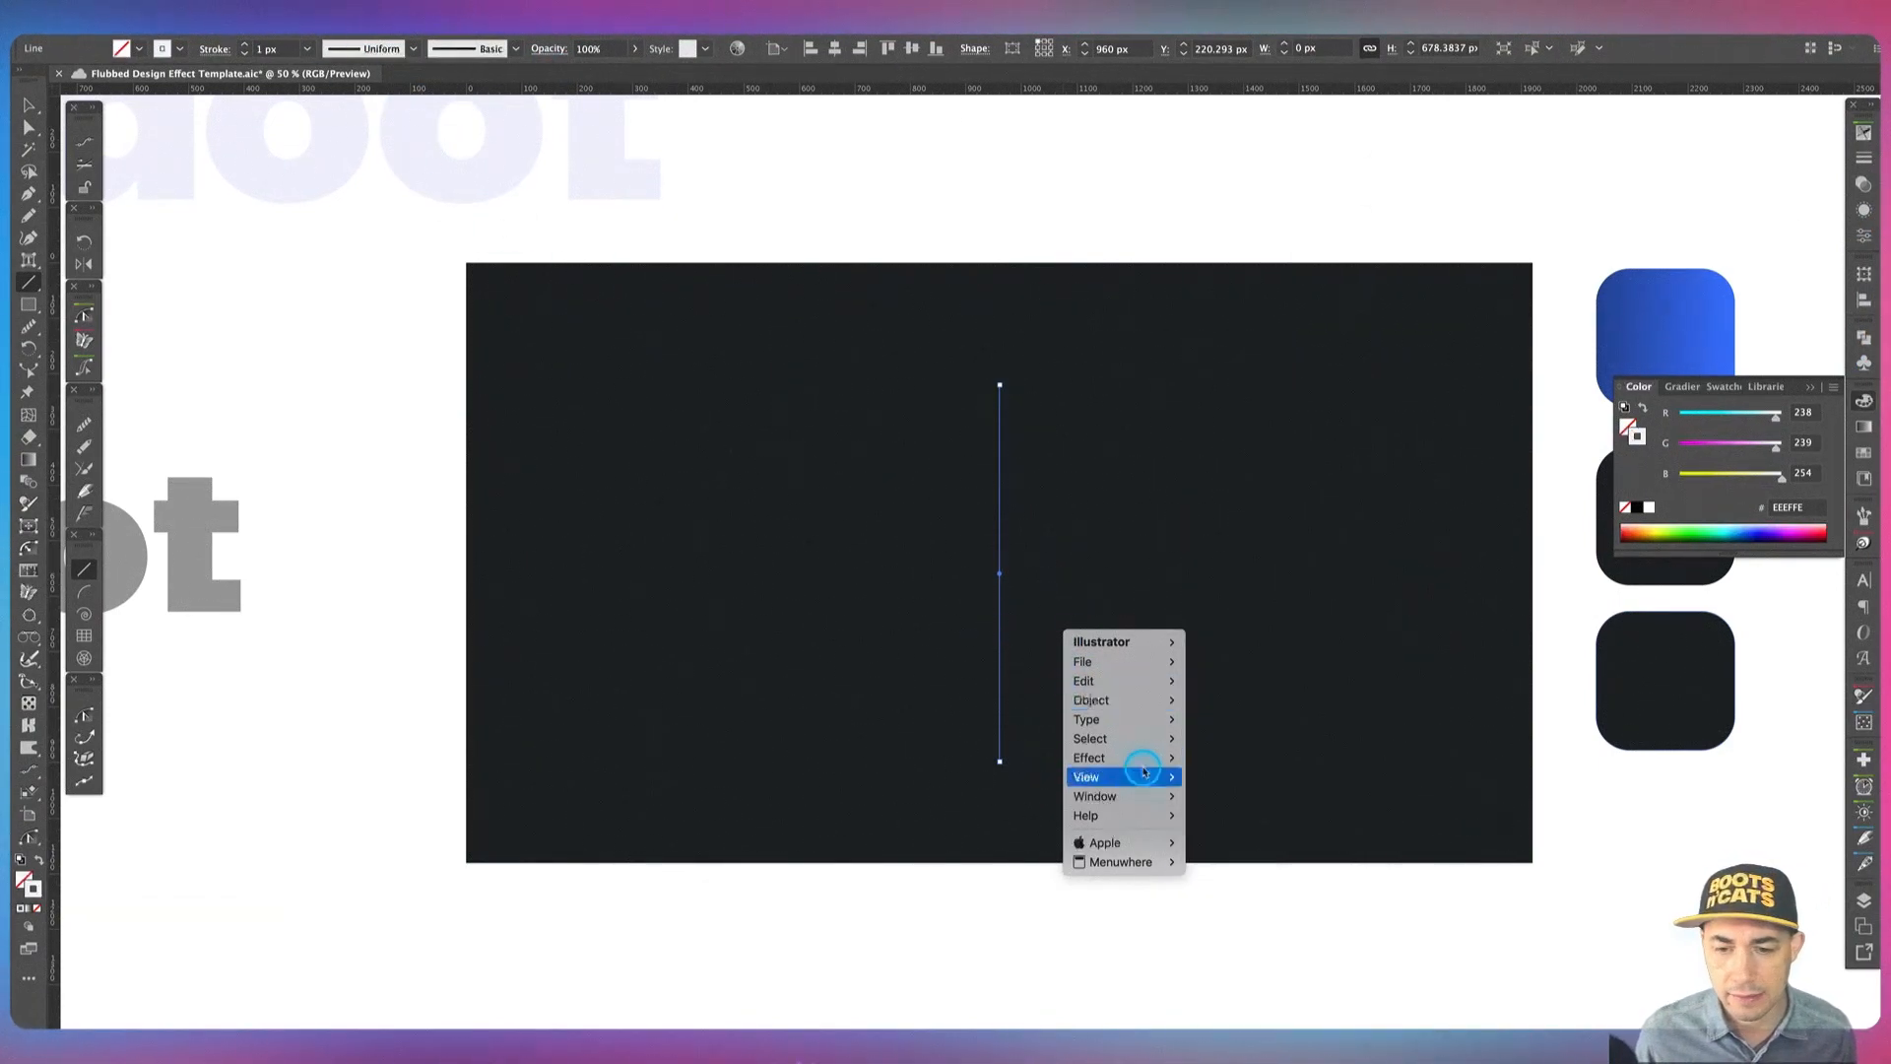
mouse_move(1133, 757)
mouse_move(1298, 491)
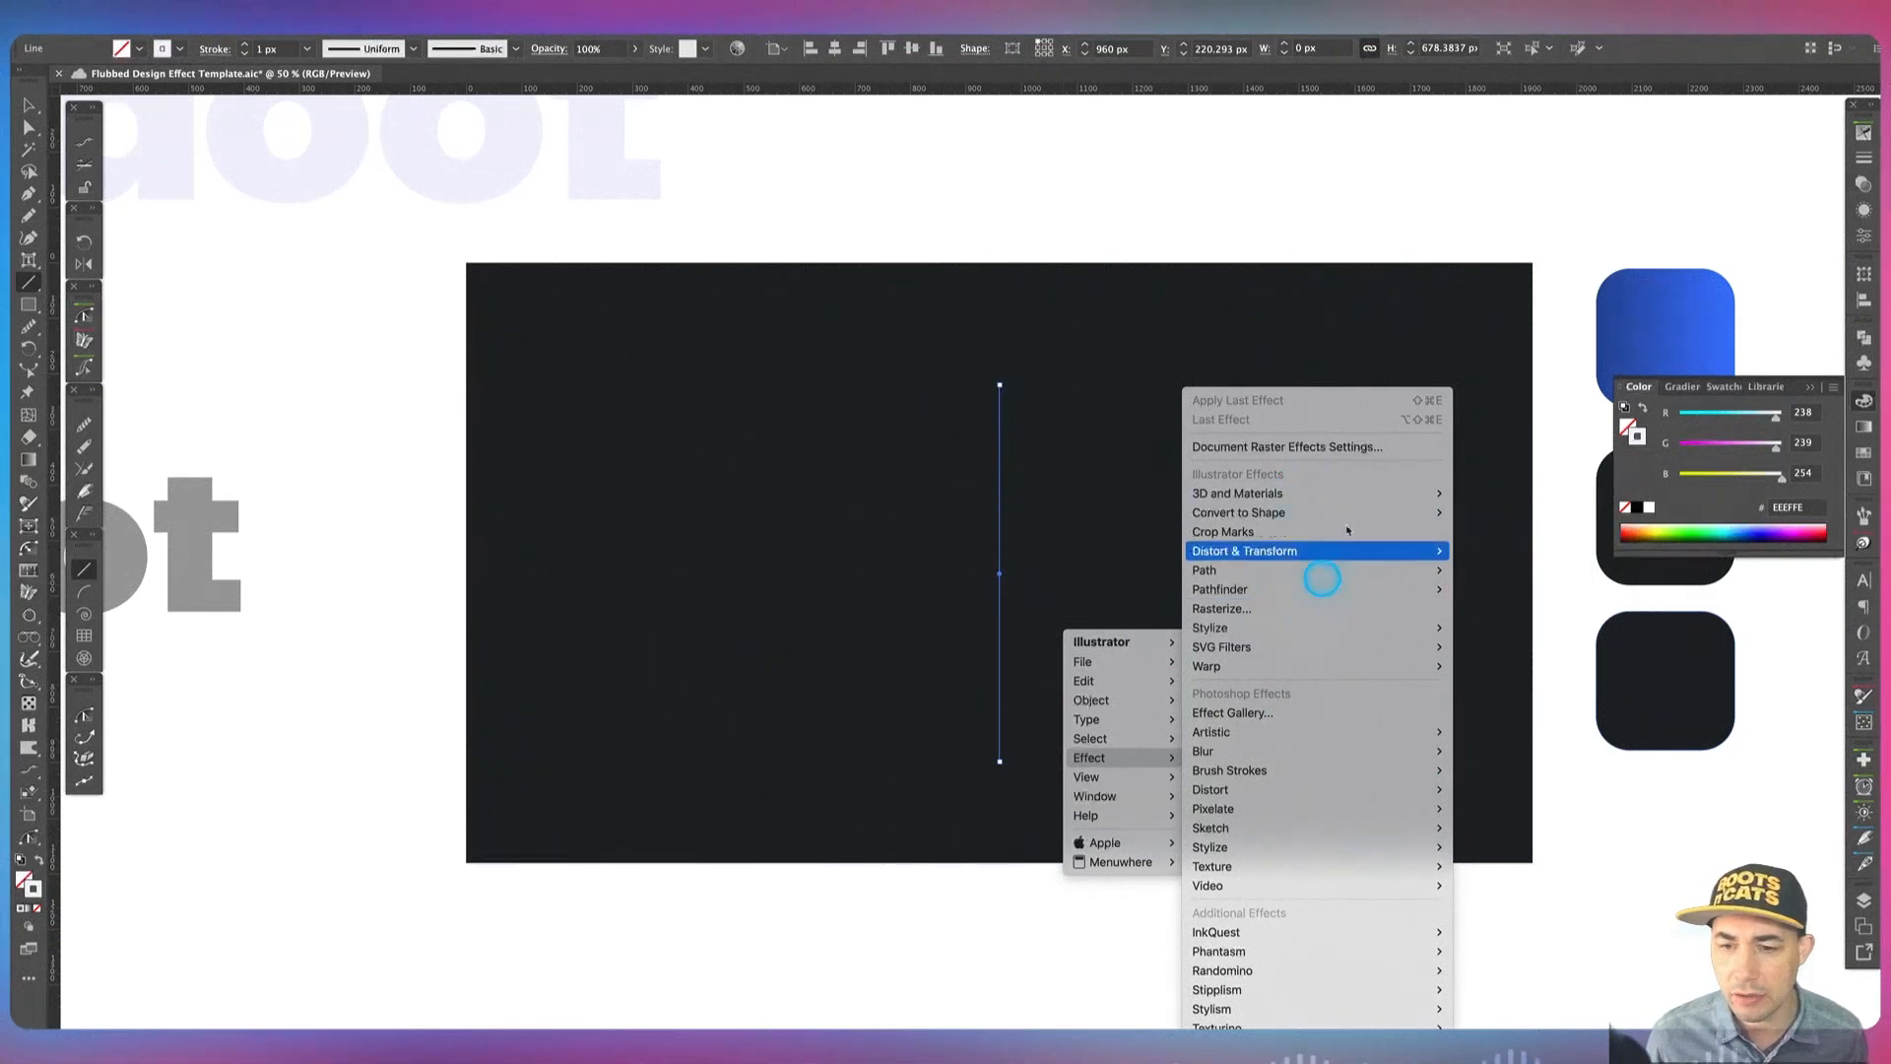
mouse_move(1537, 591)
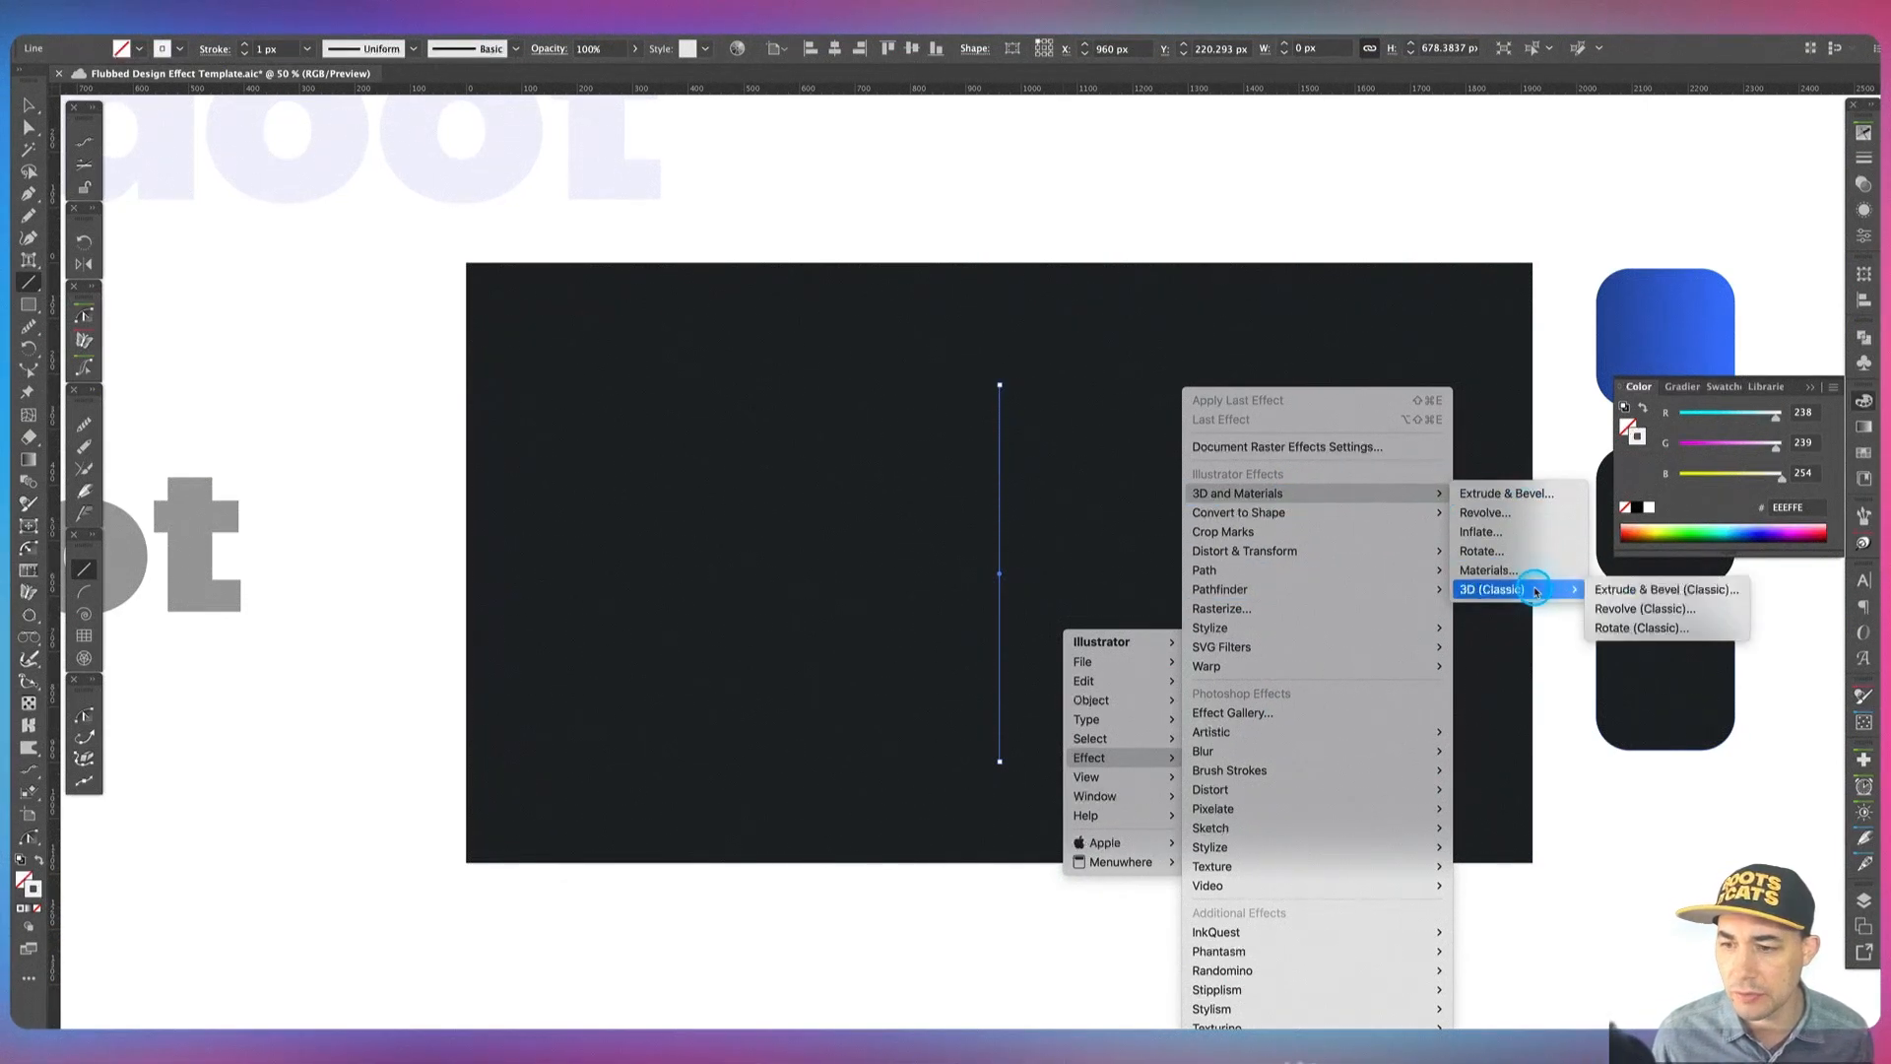
left_click(1648, 591)
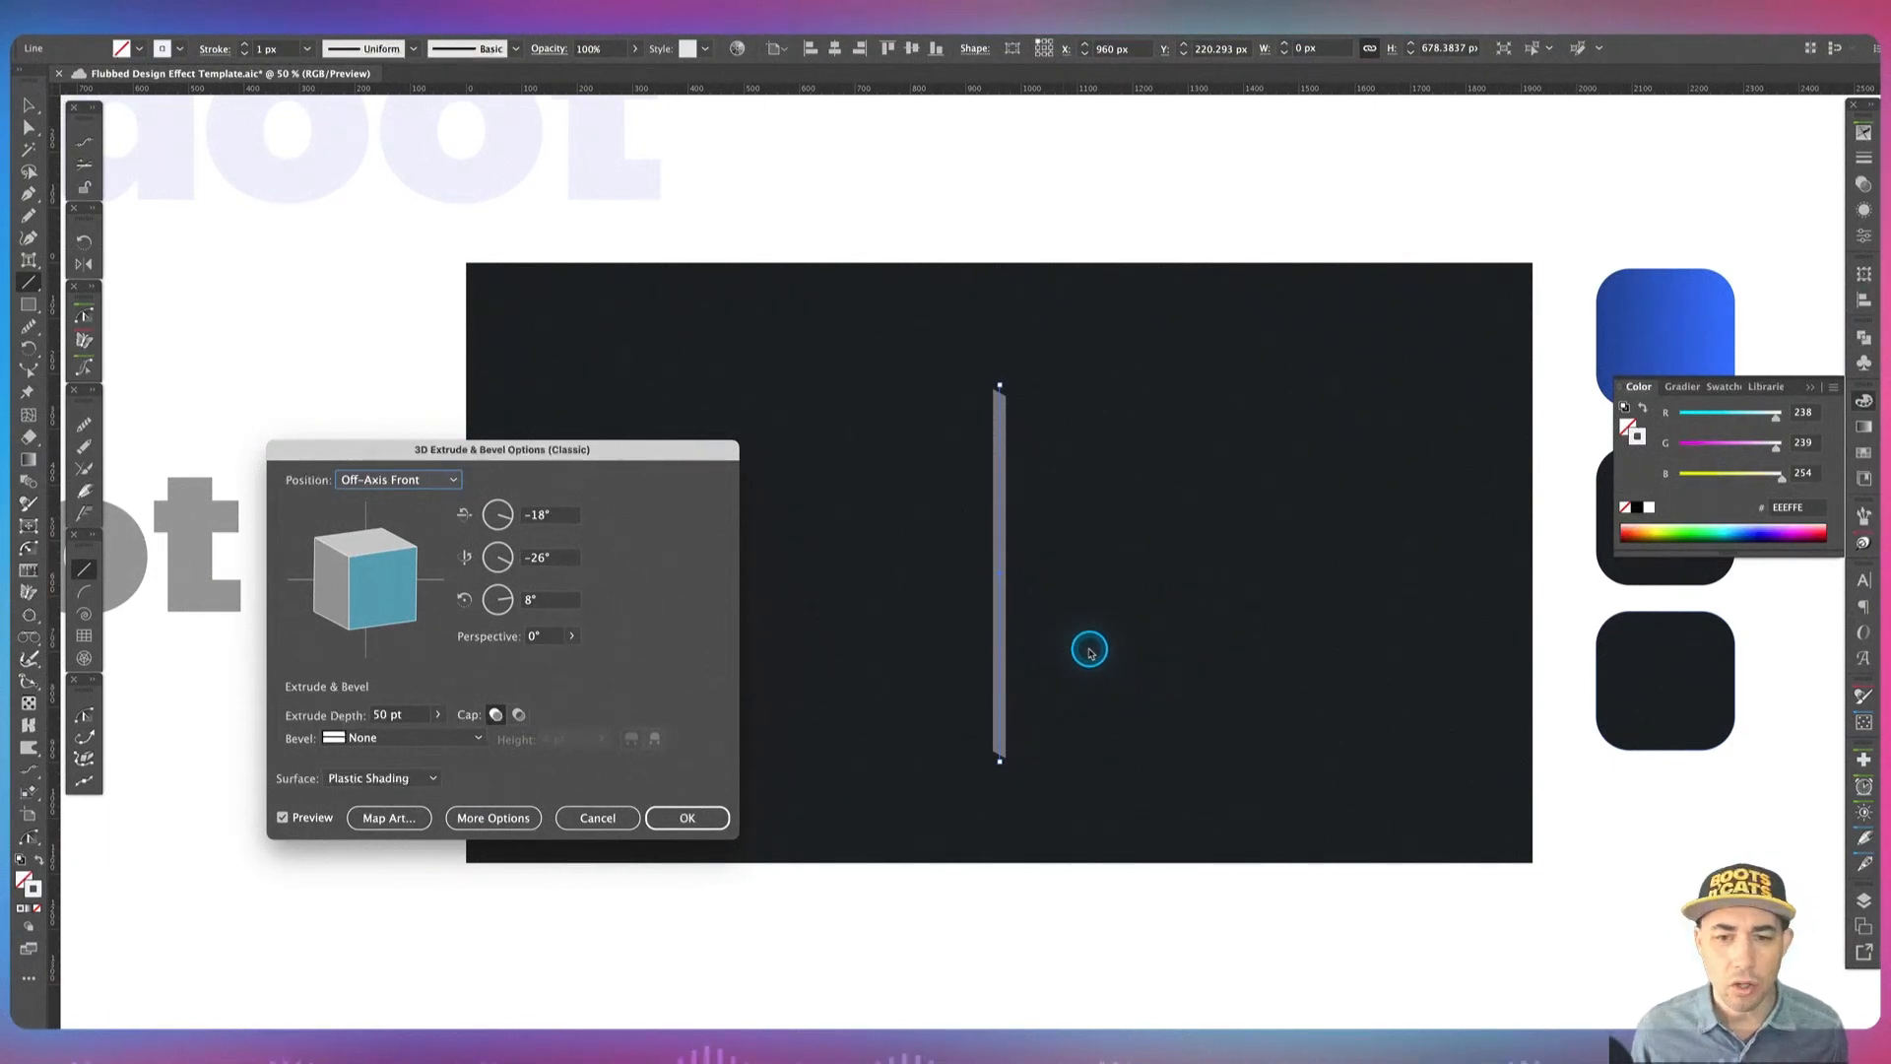
left_click_drag(394, 602, 331, 601)
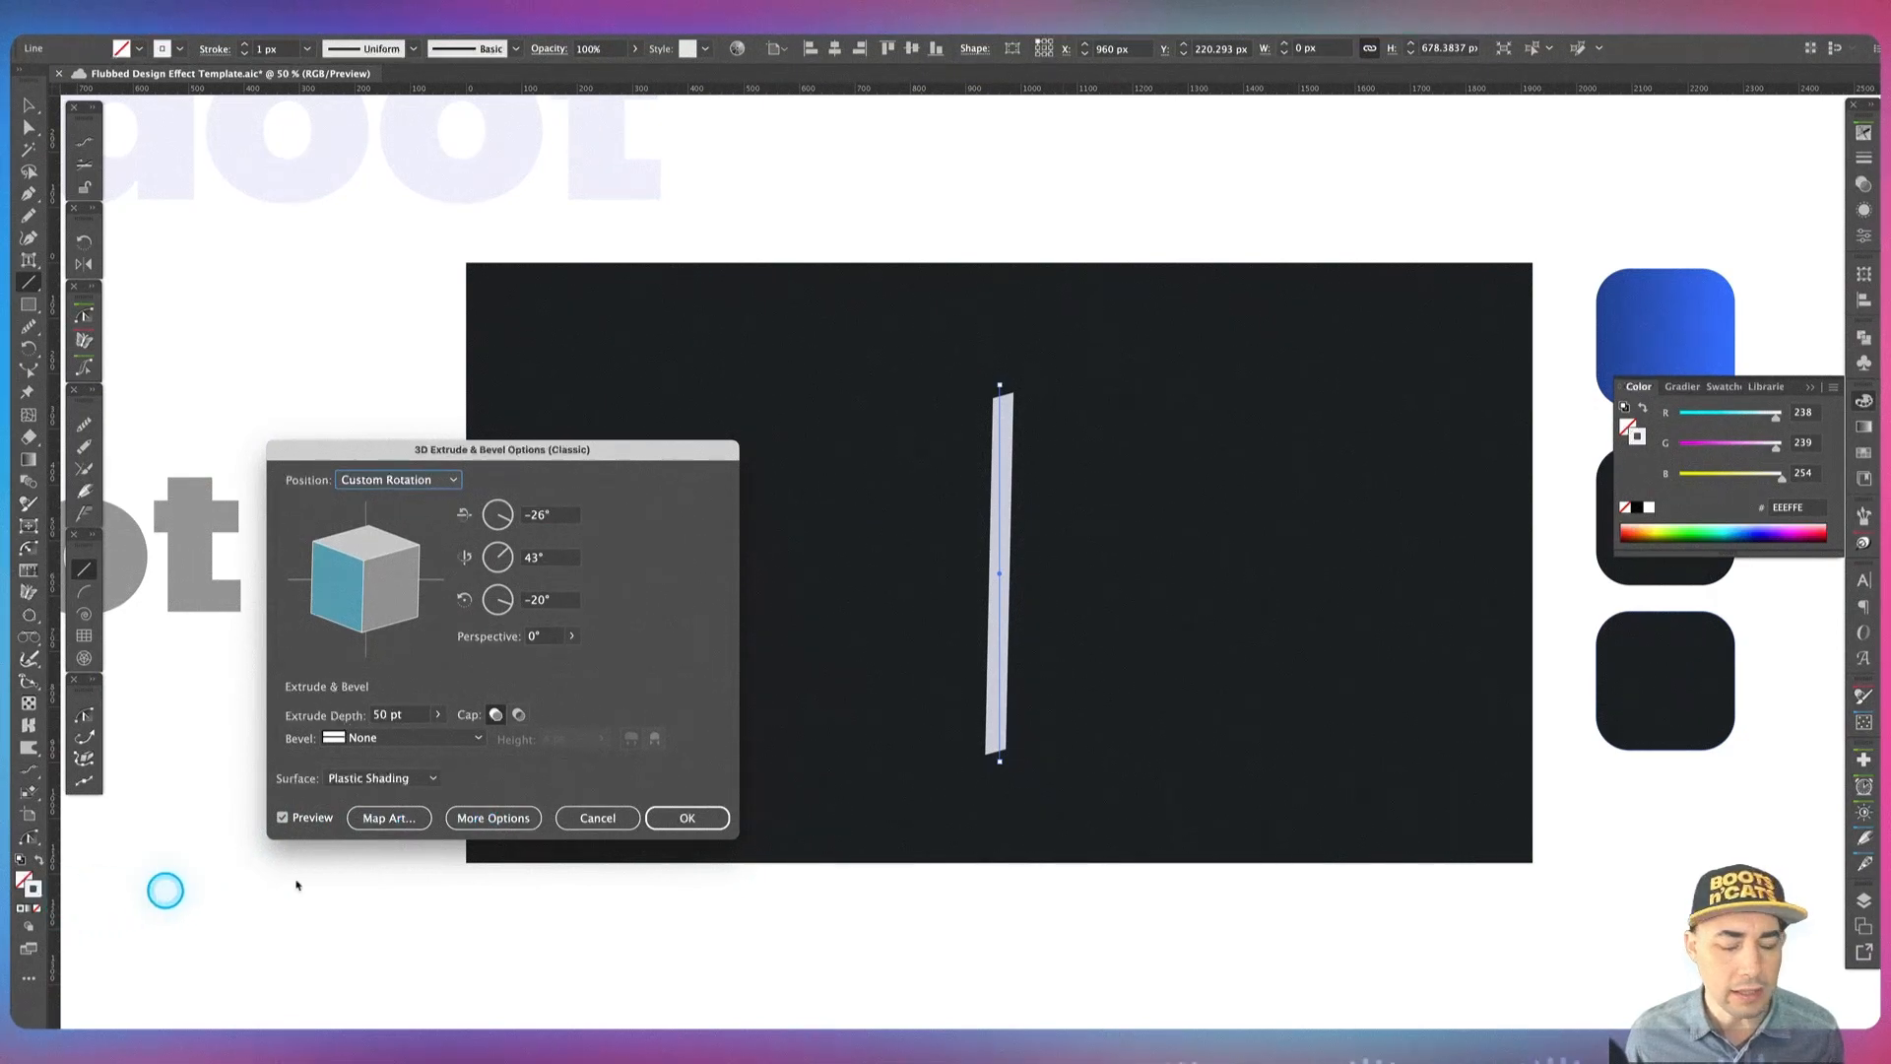
Step: Set the extrude depth to 800 pt, fine-tune the rotation to about -25°, 41° and -19°, and apply the 3D effect
left_click(396, 716)
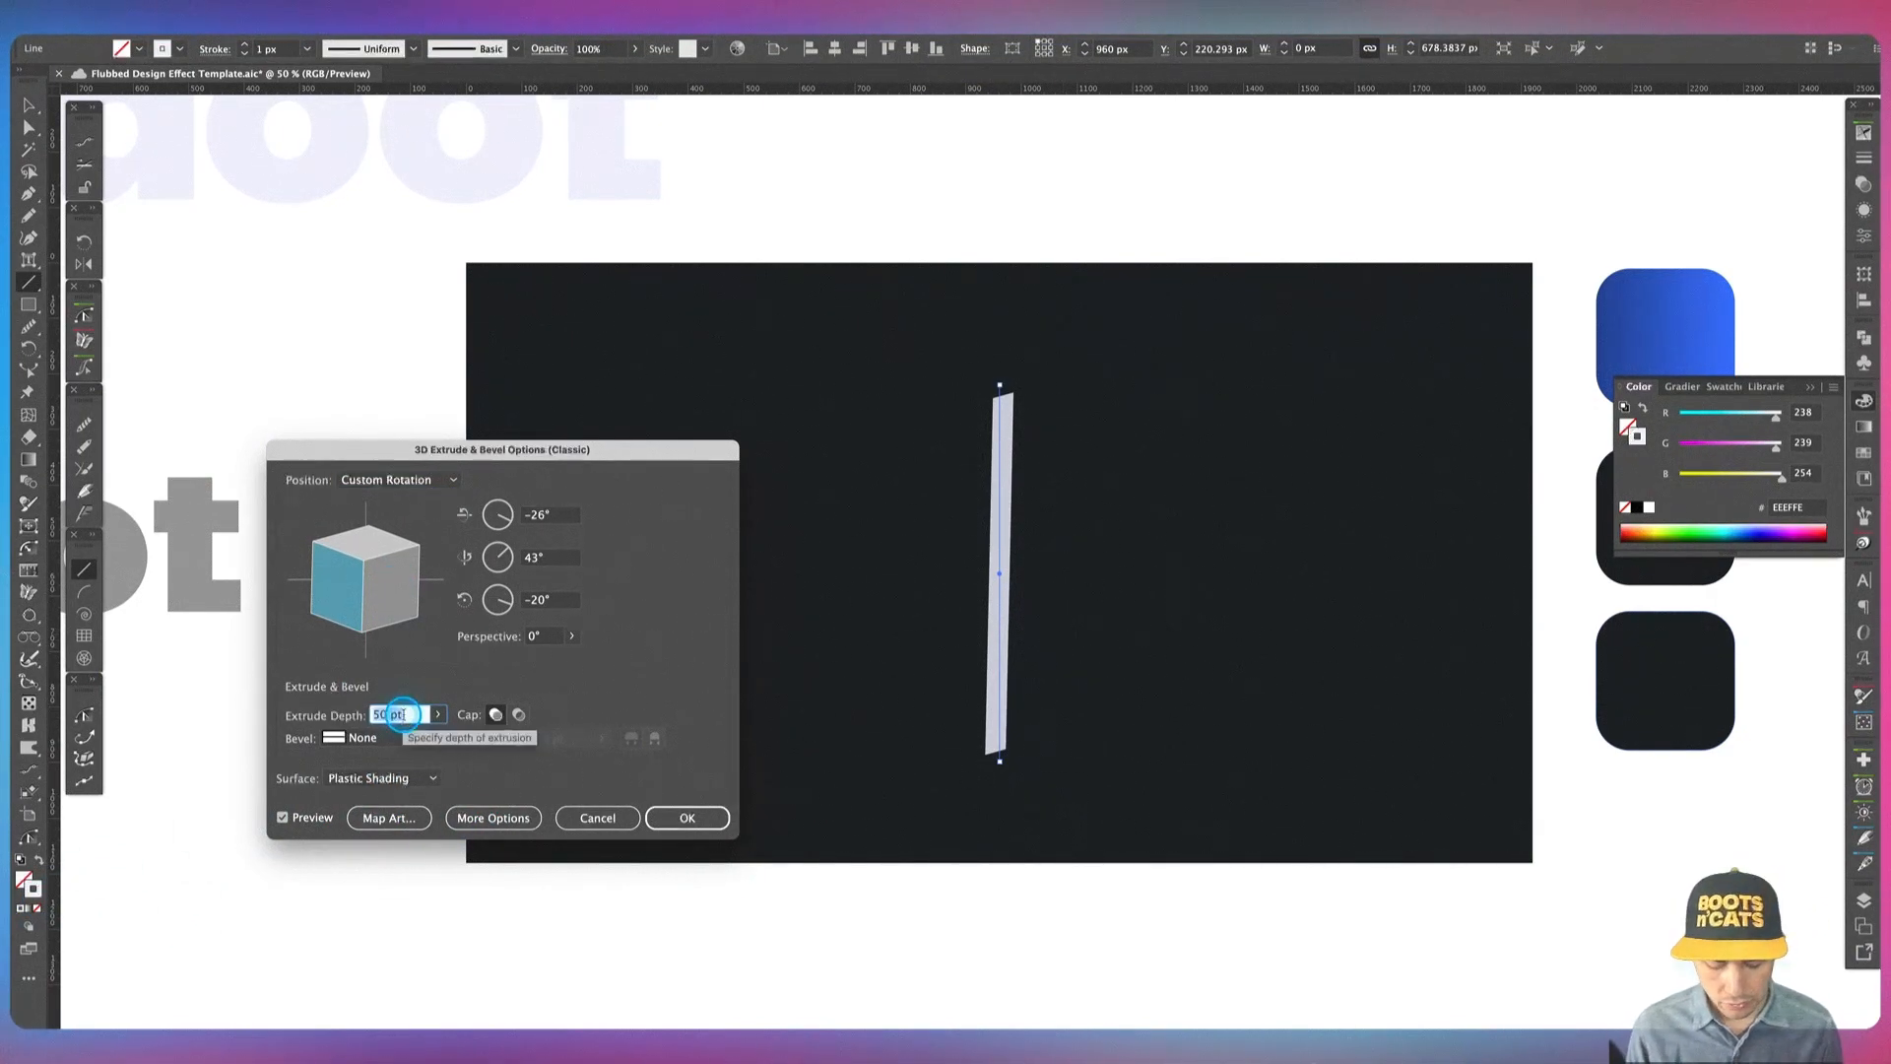
type("800")
key("Tab")
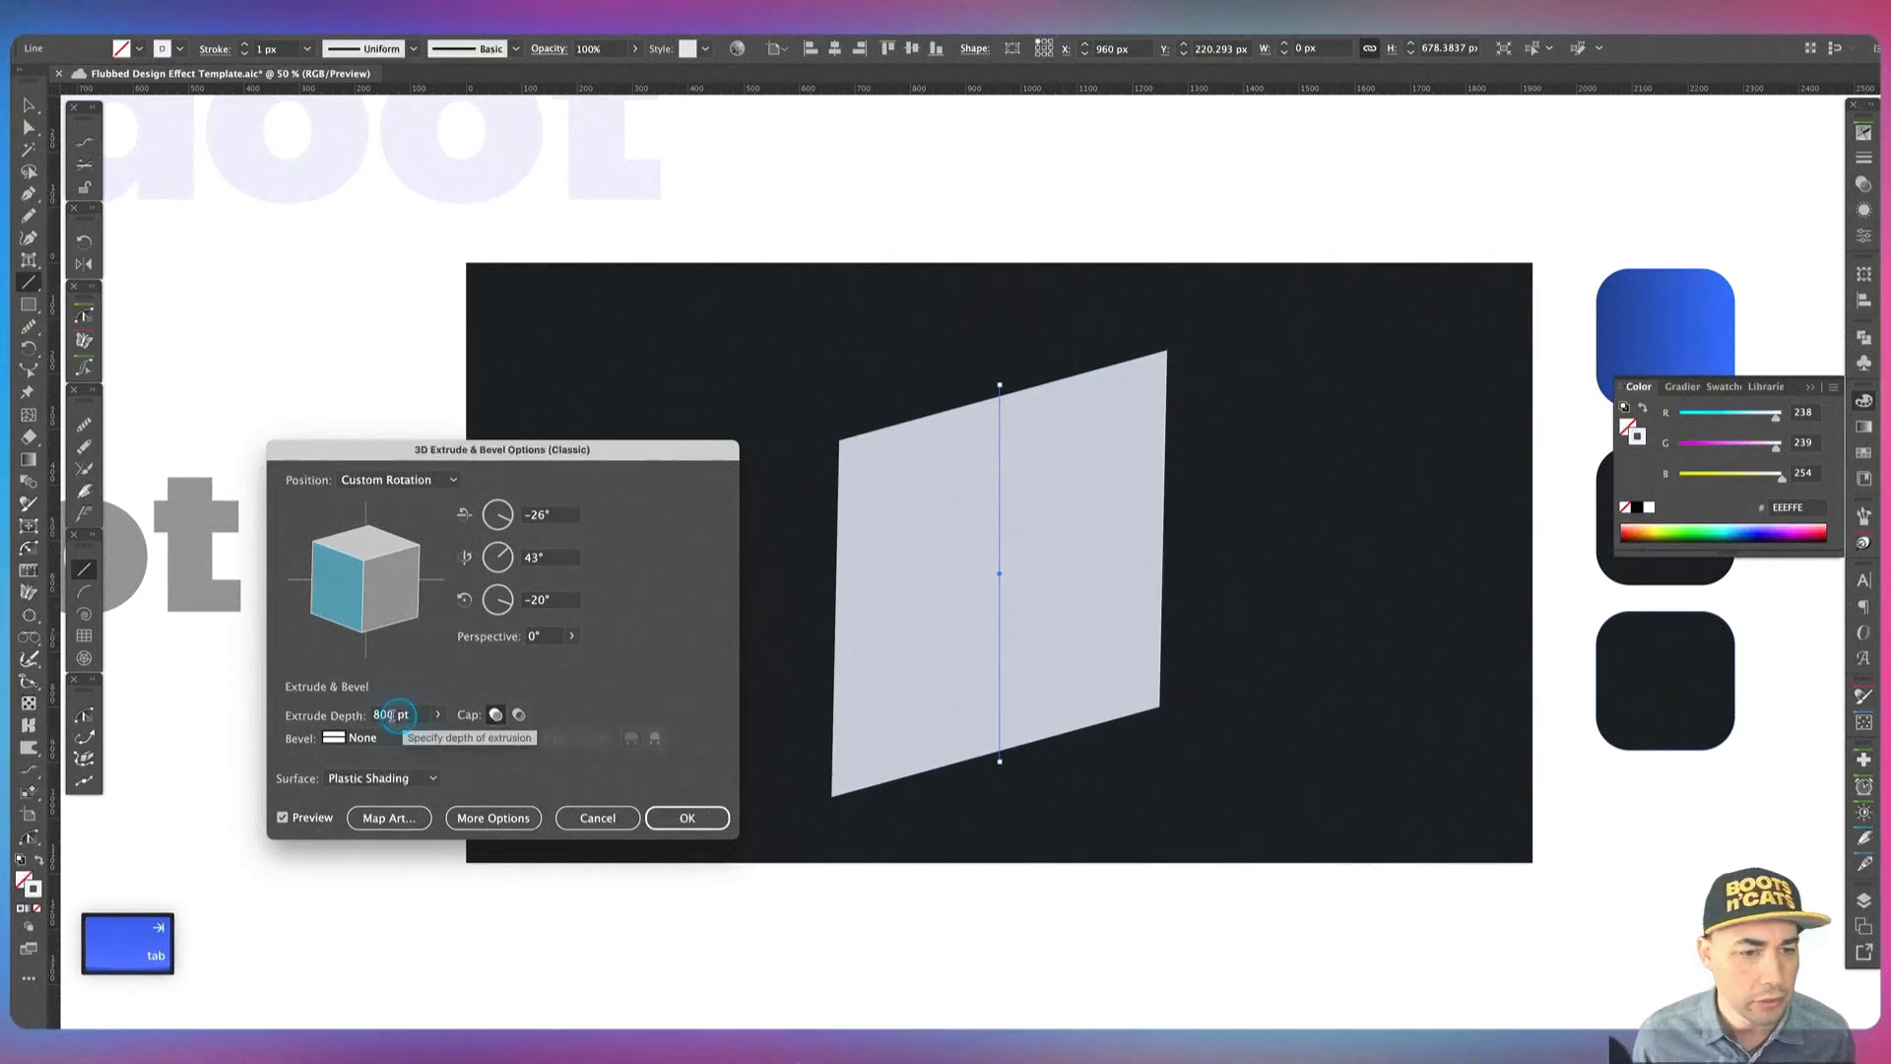
left_click_drag(382, 559, 349, 578)
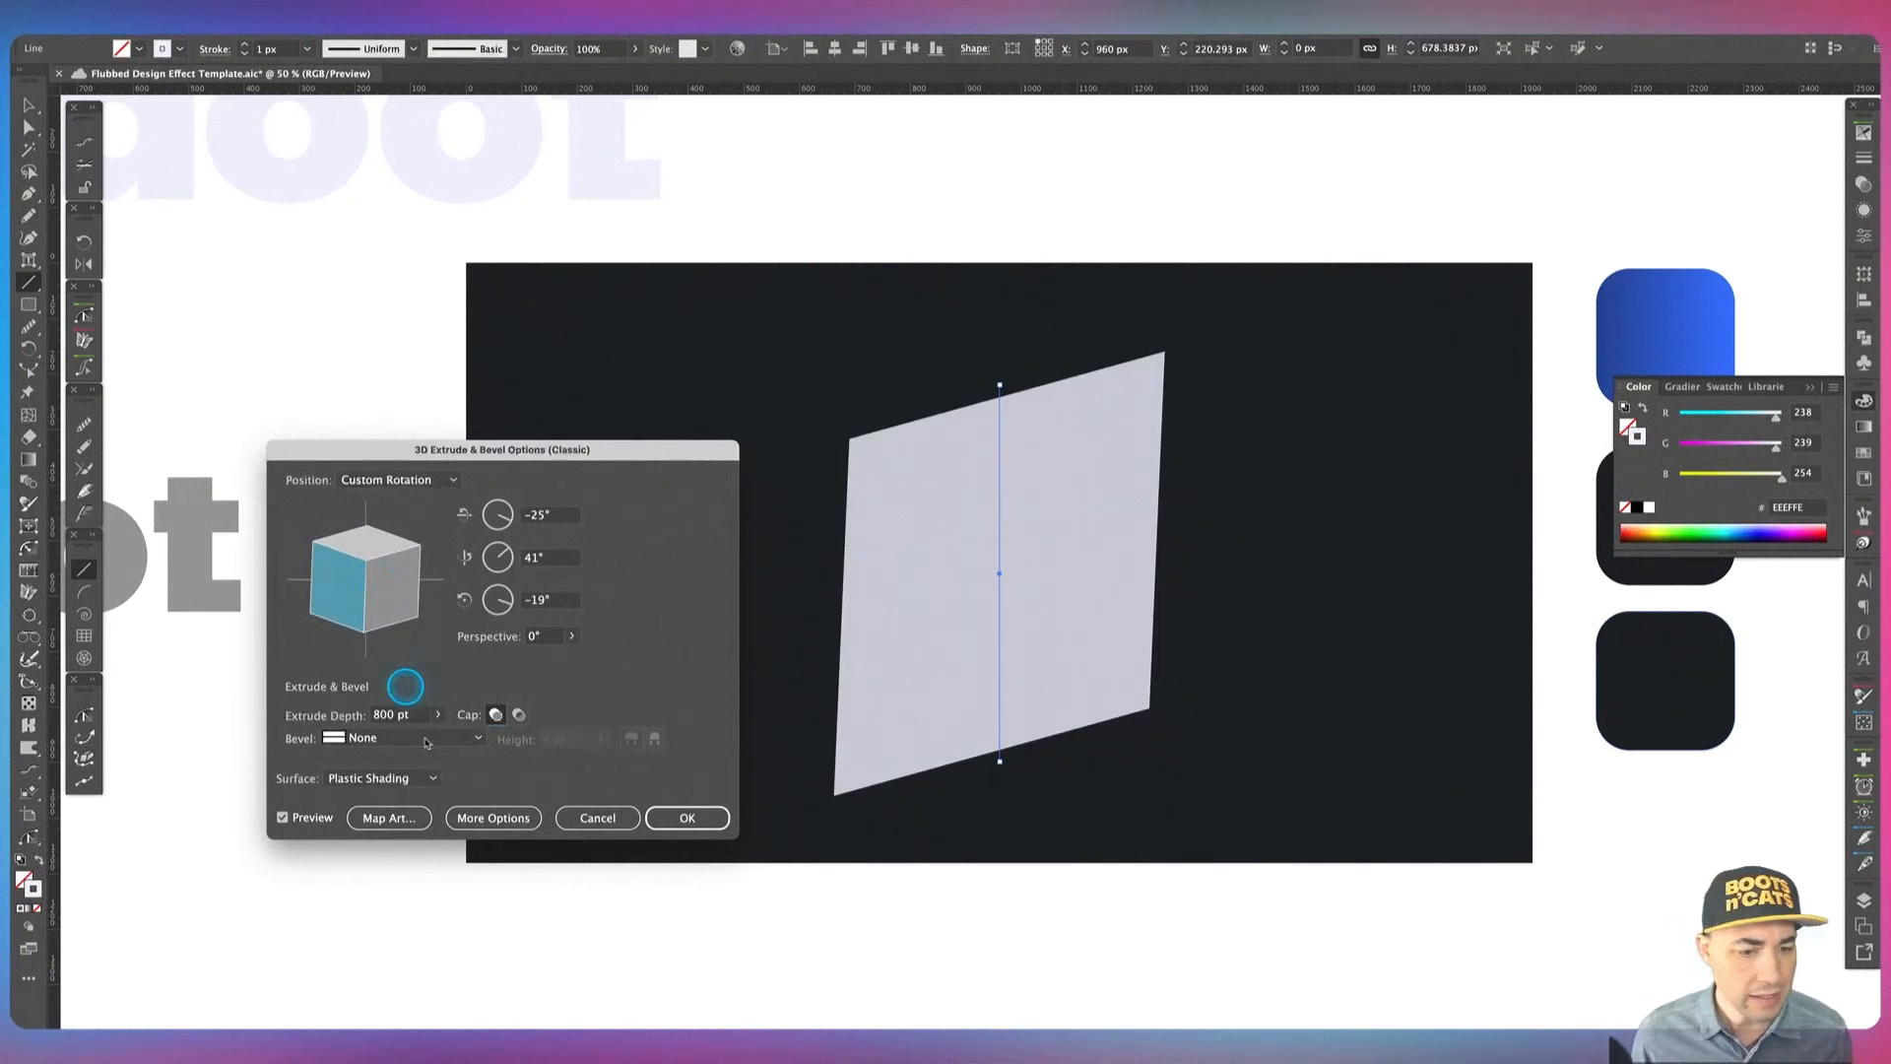
left_click(699, 819)
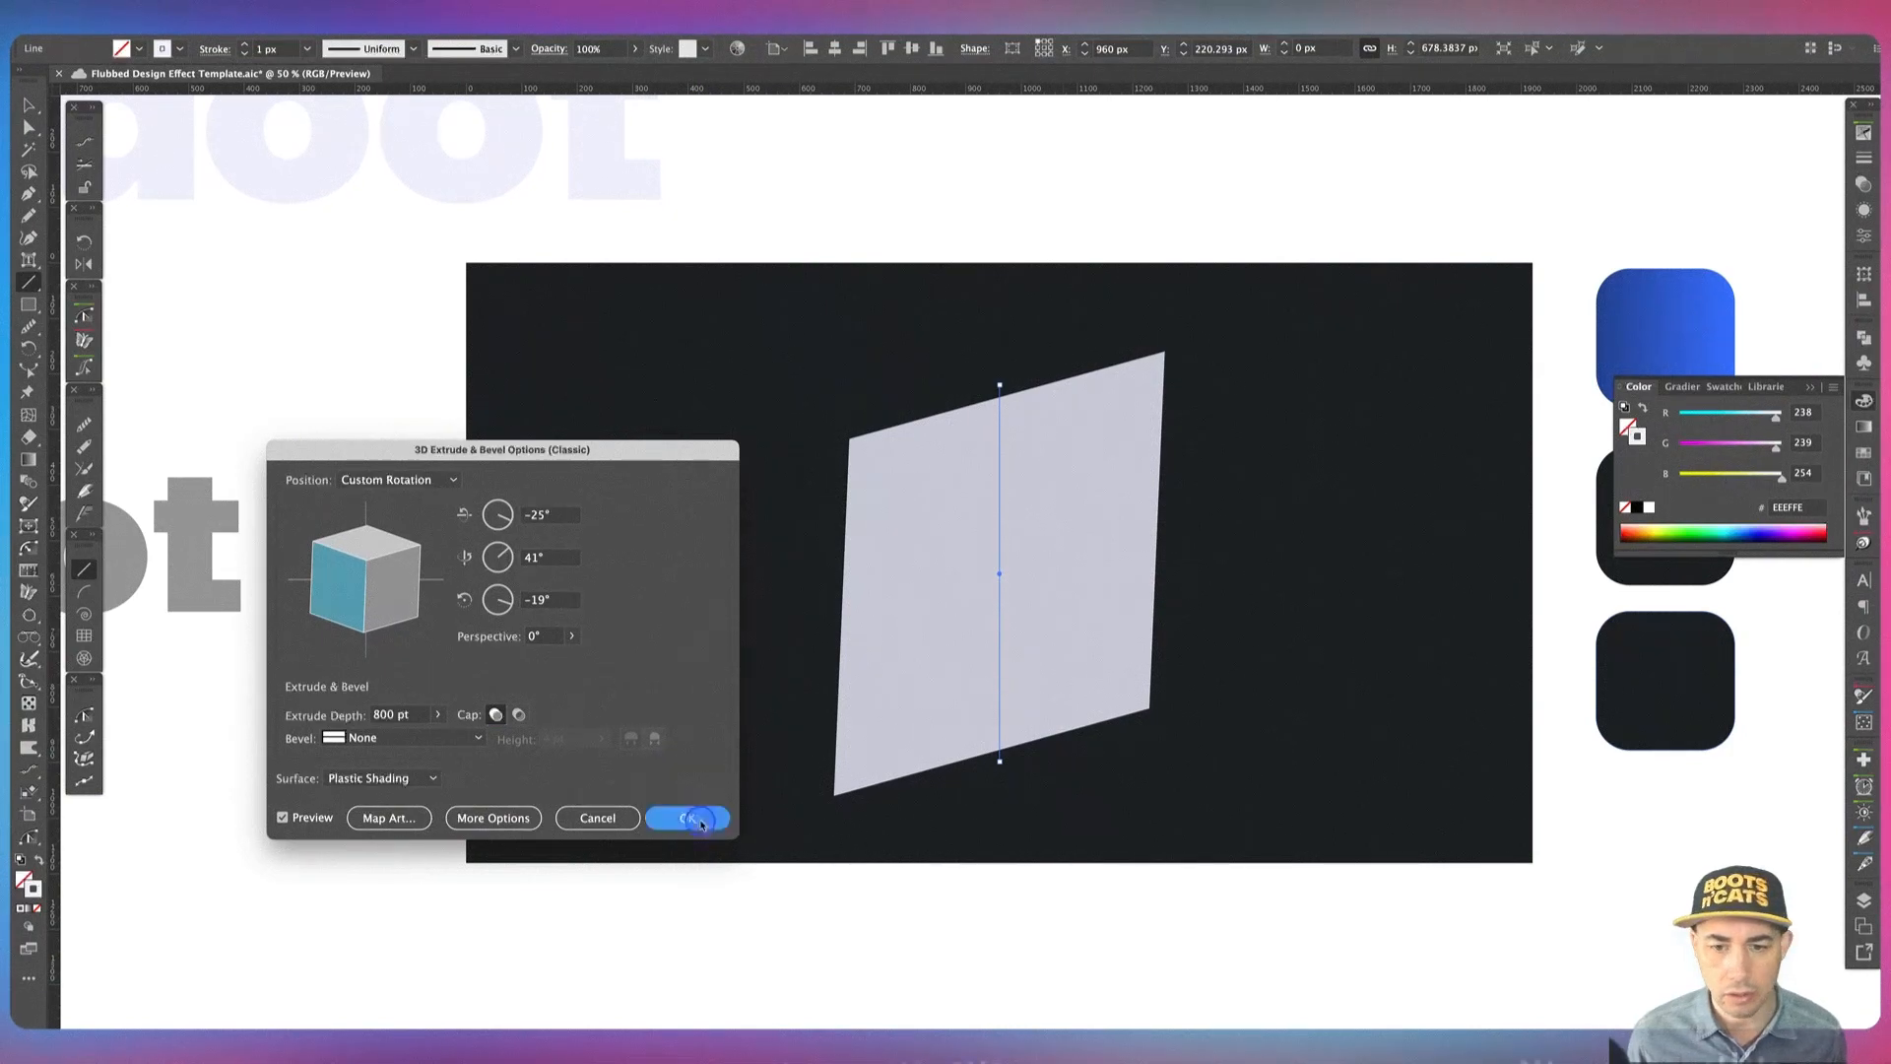
Step: Apply a Zig Zag effect to the extruded line with smooth points and an absolute size of 25 px
key("alt+Tab")
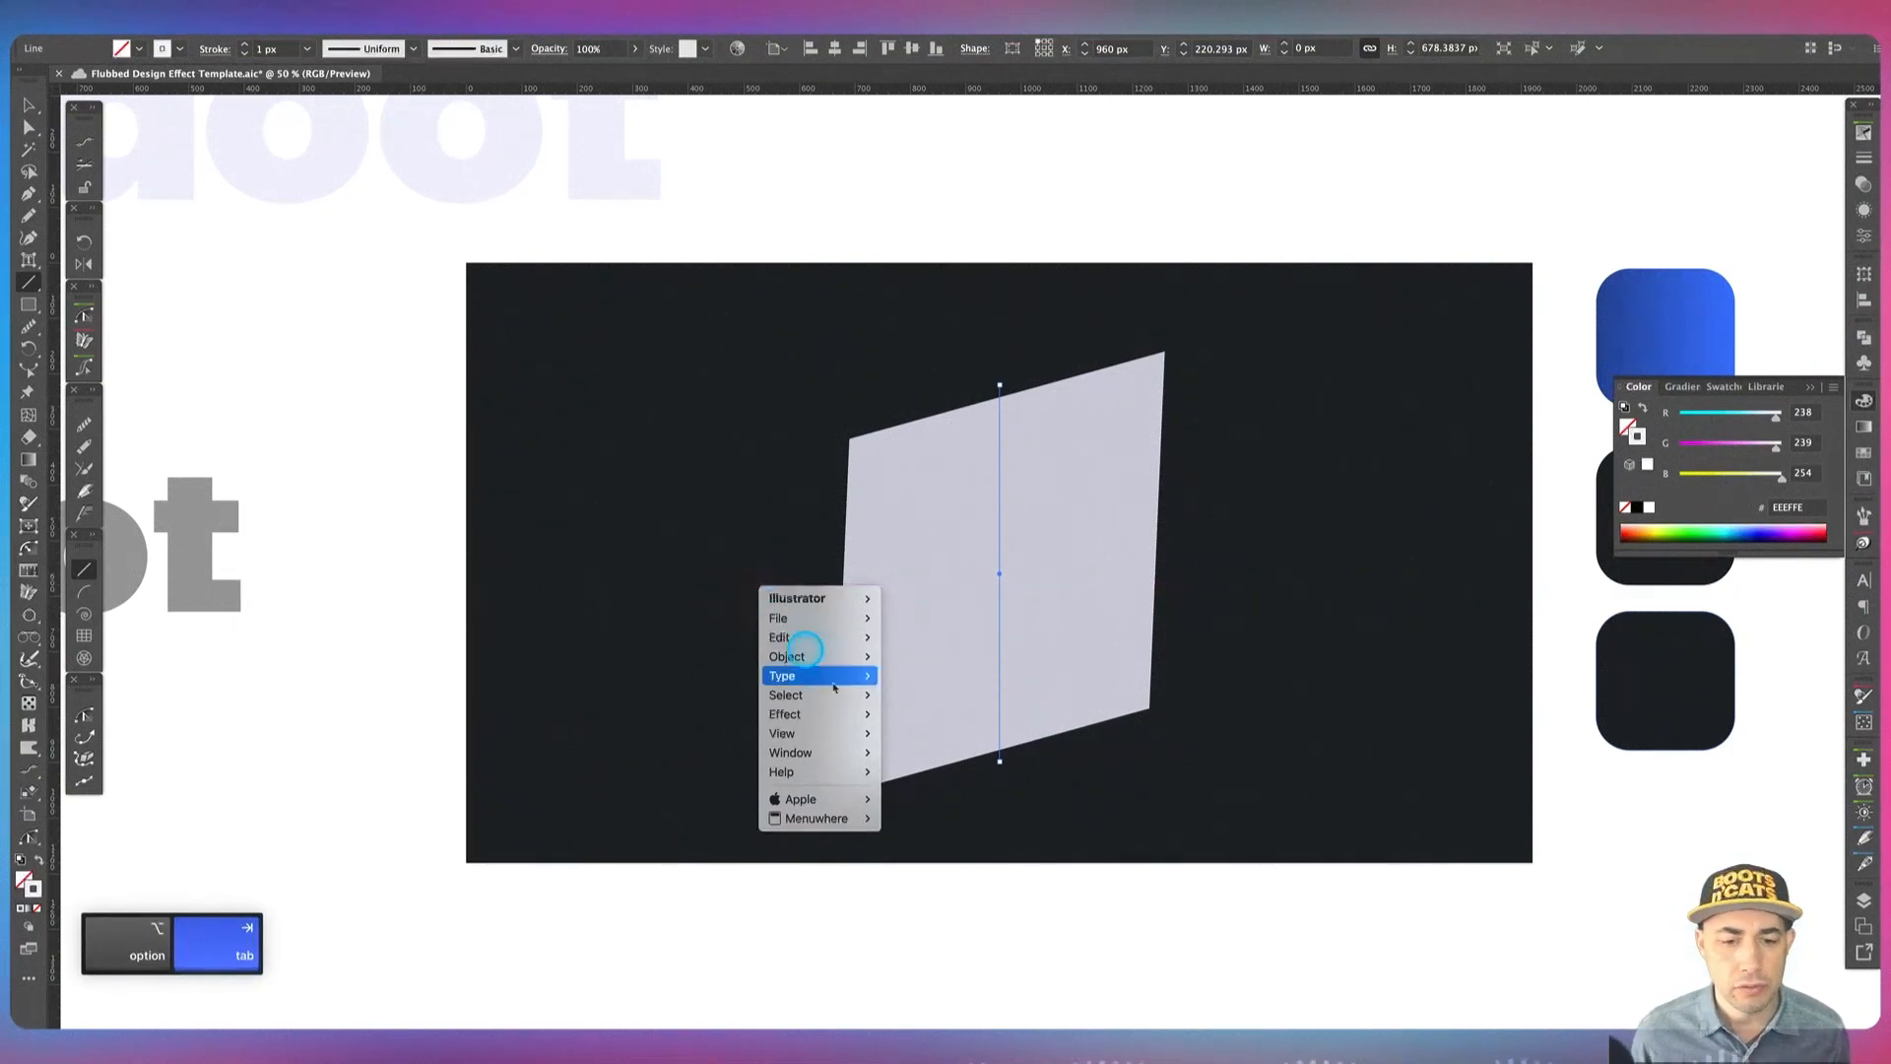
mouse_move(850, 724)
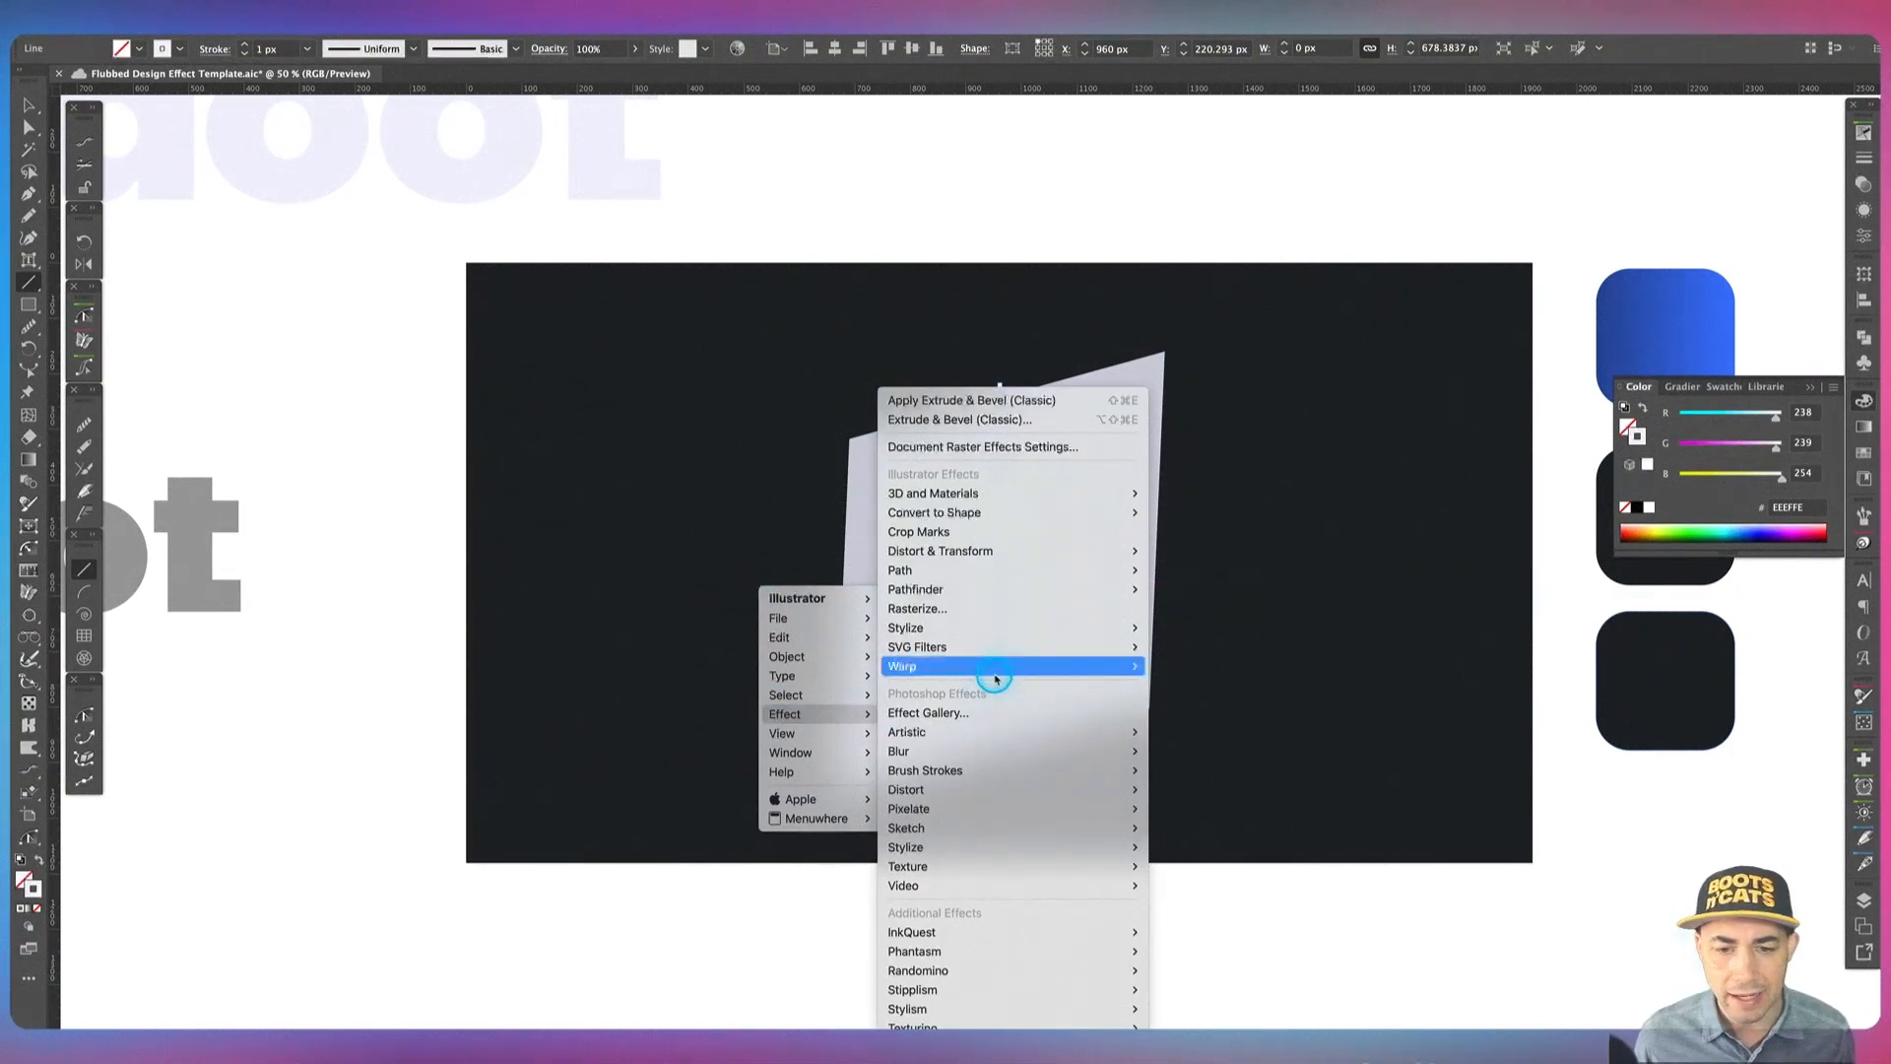
mouse_move(1030, 553)
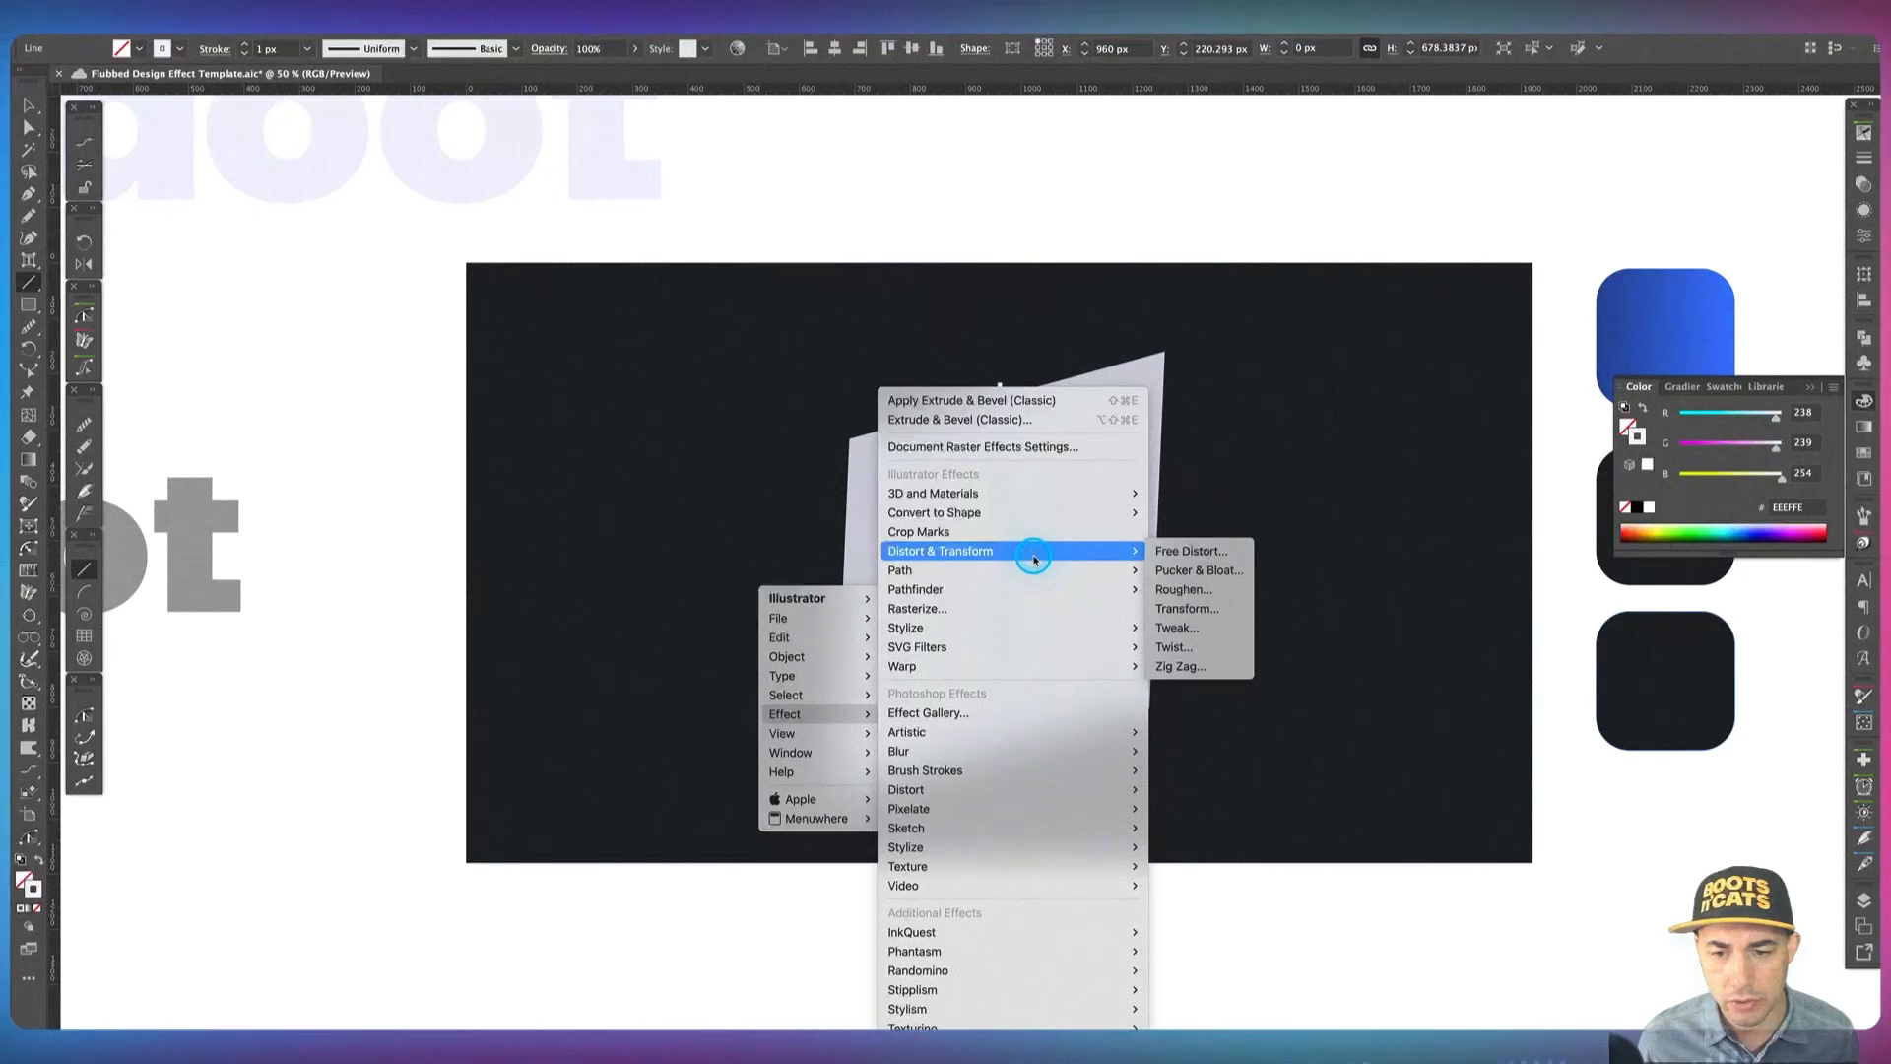
left_click(1180, 666)
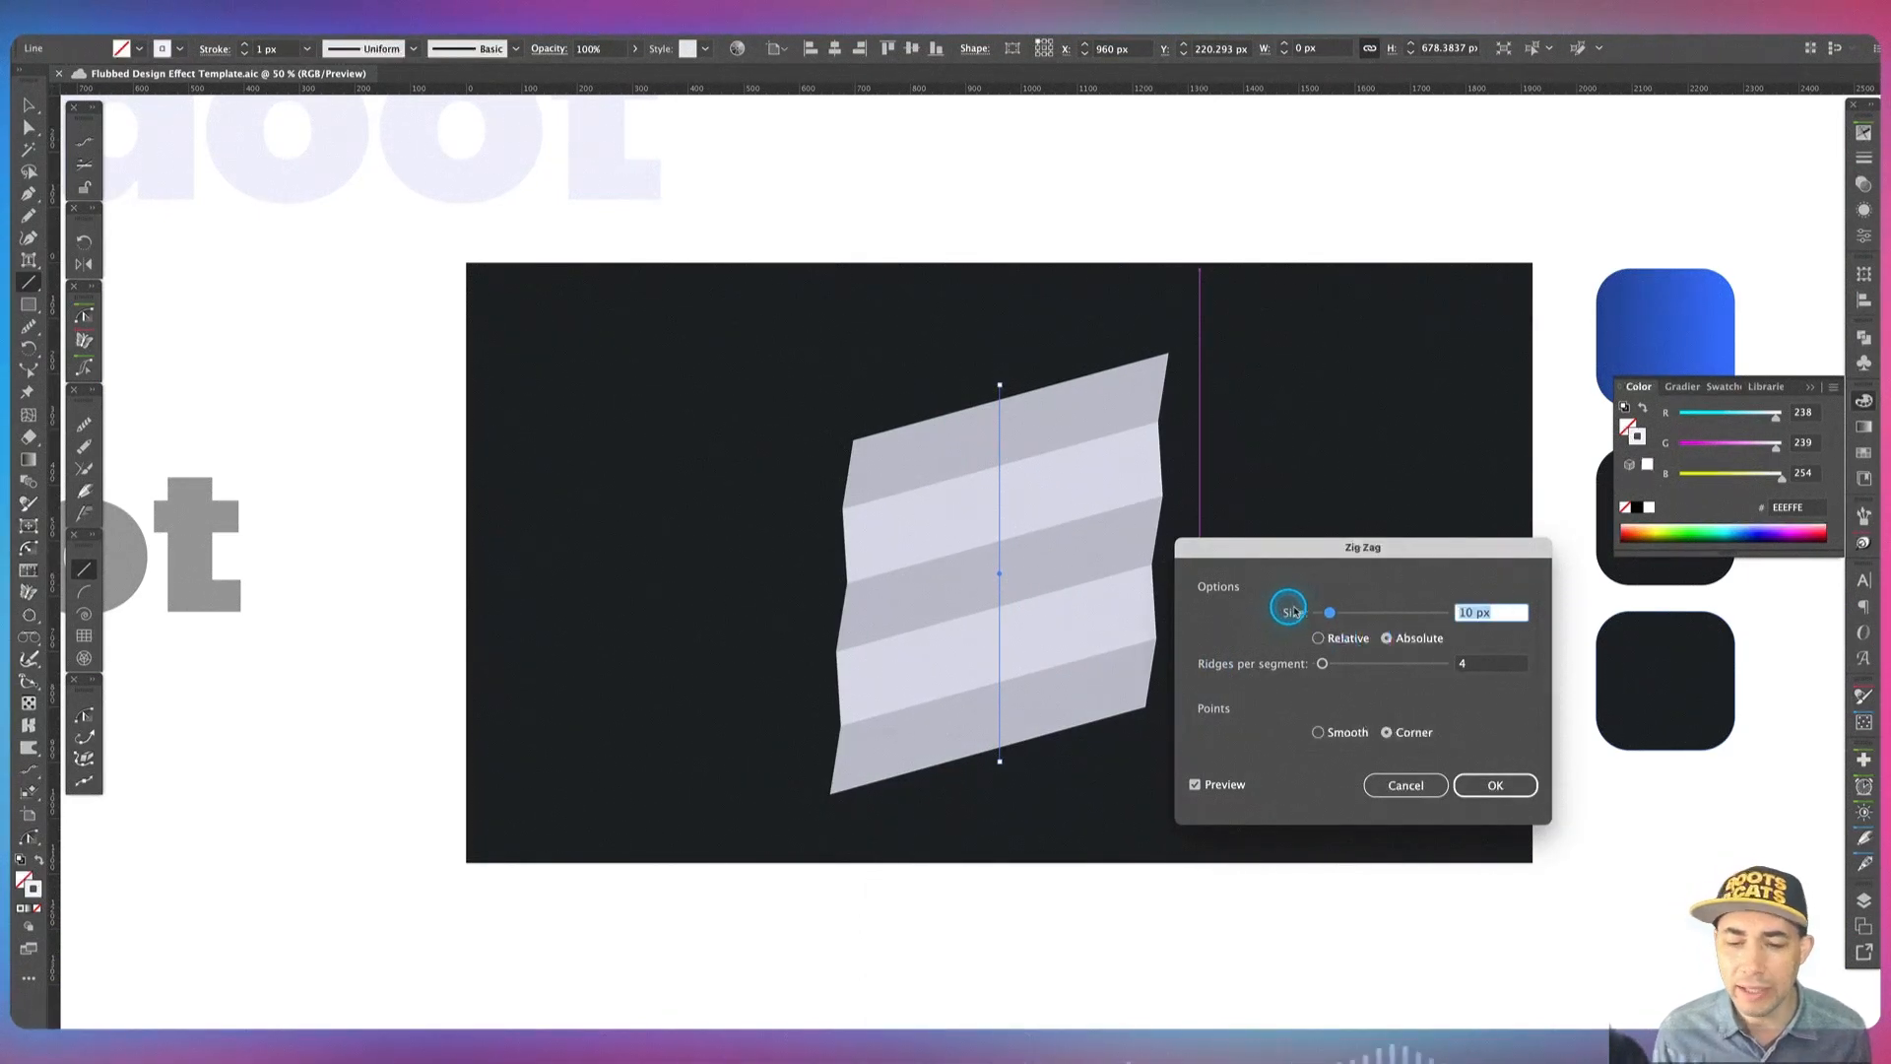
left_click(1356, 734)
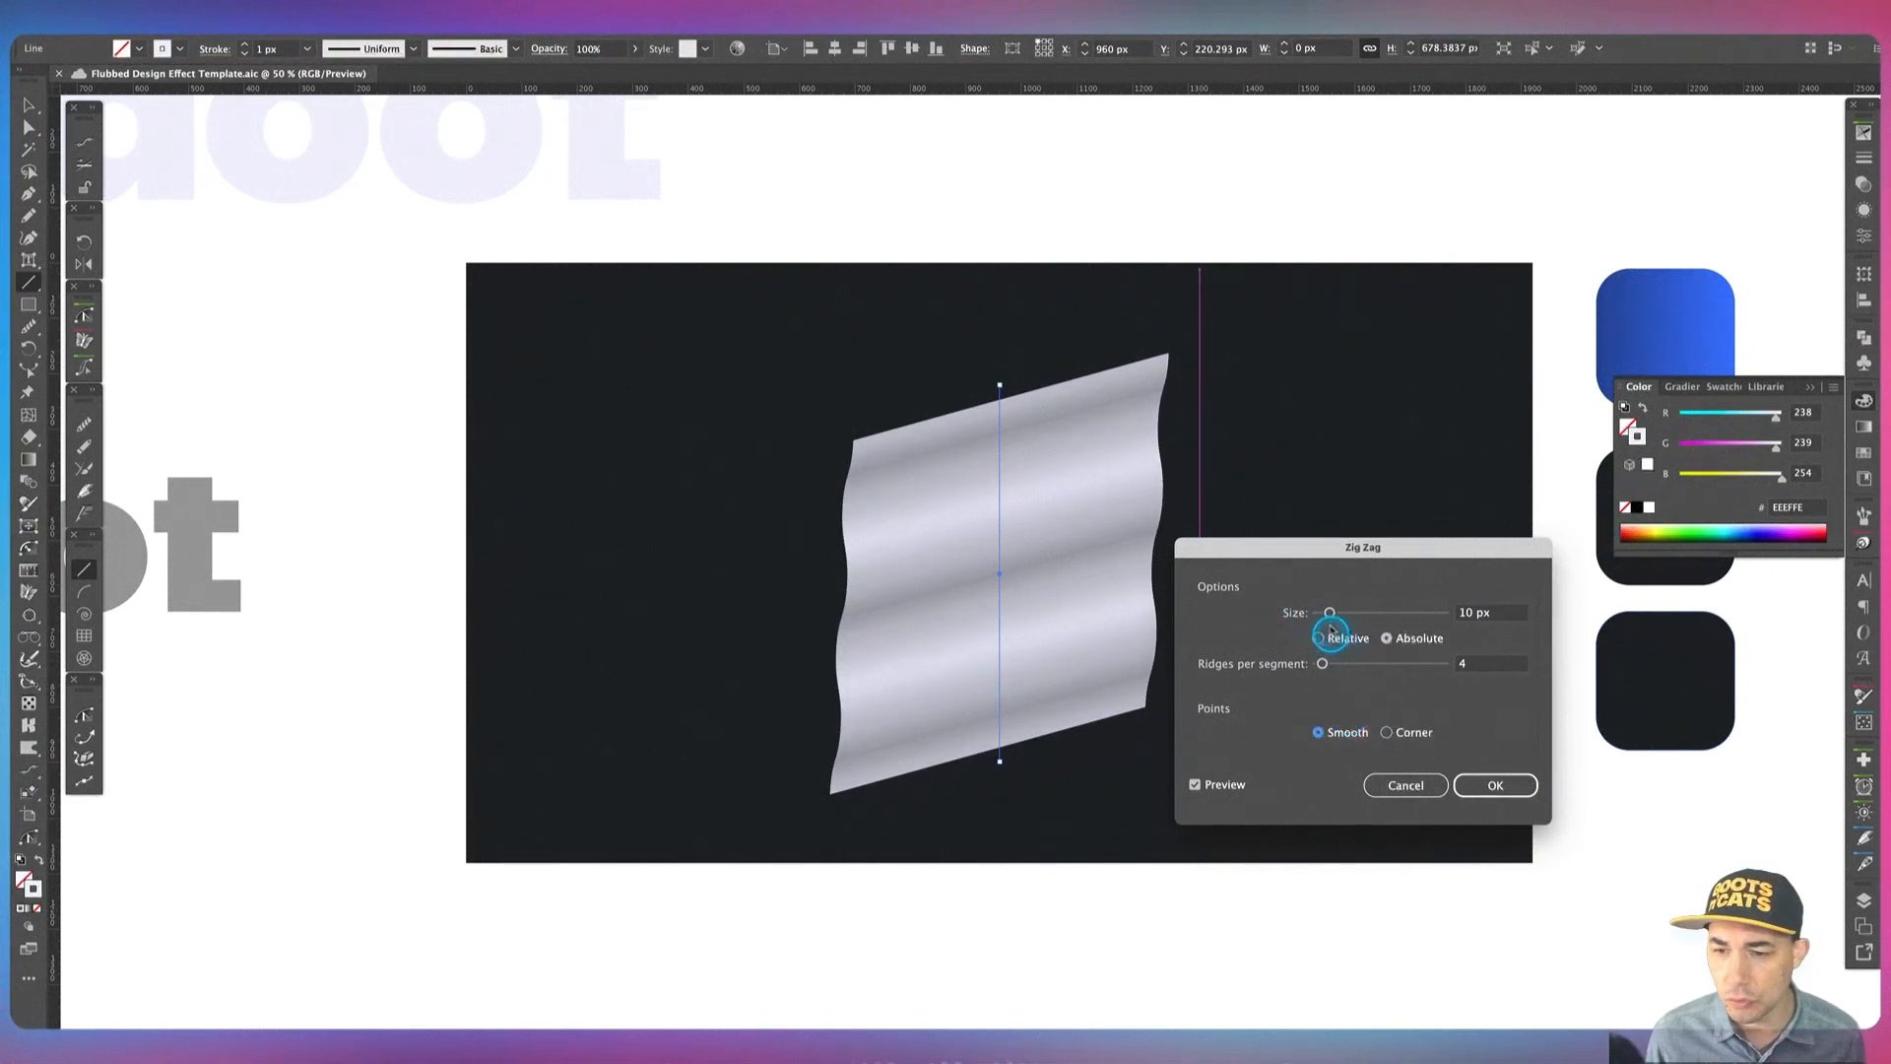
left_click_drag(1332, 618, 1351, 618)
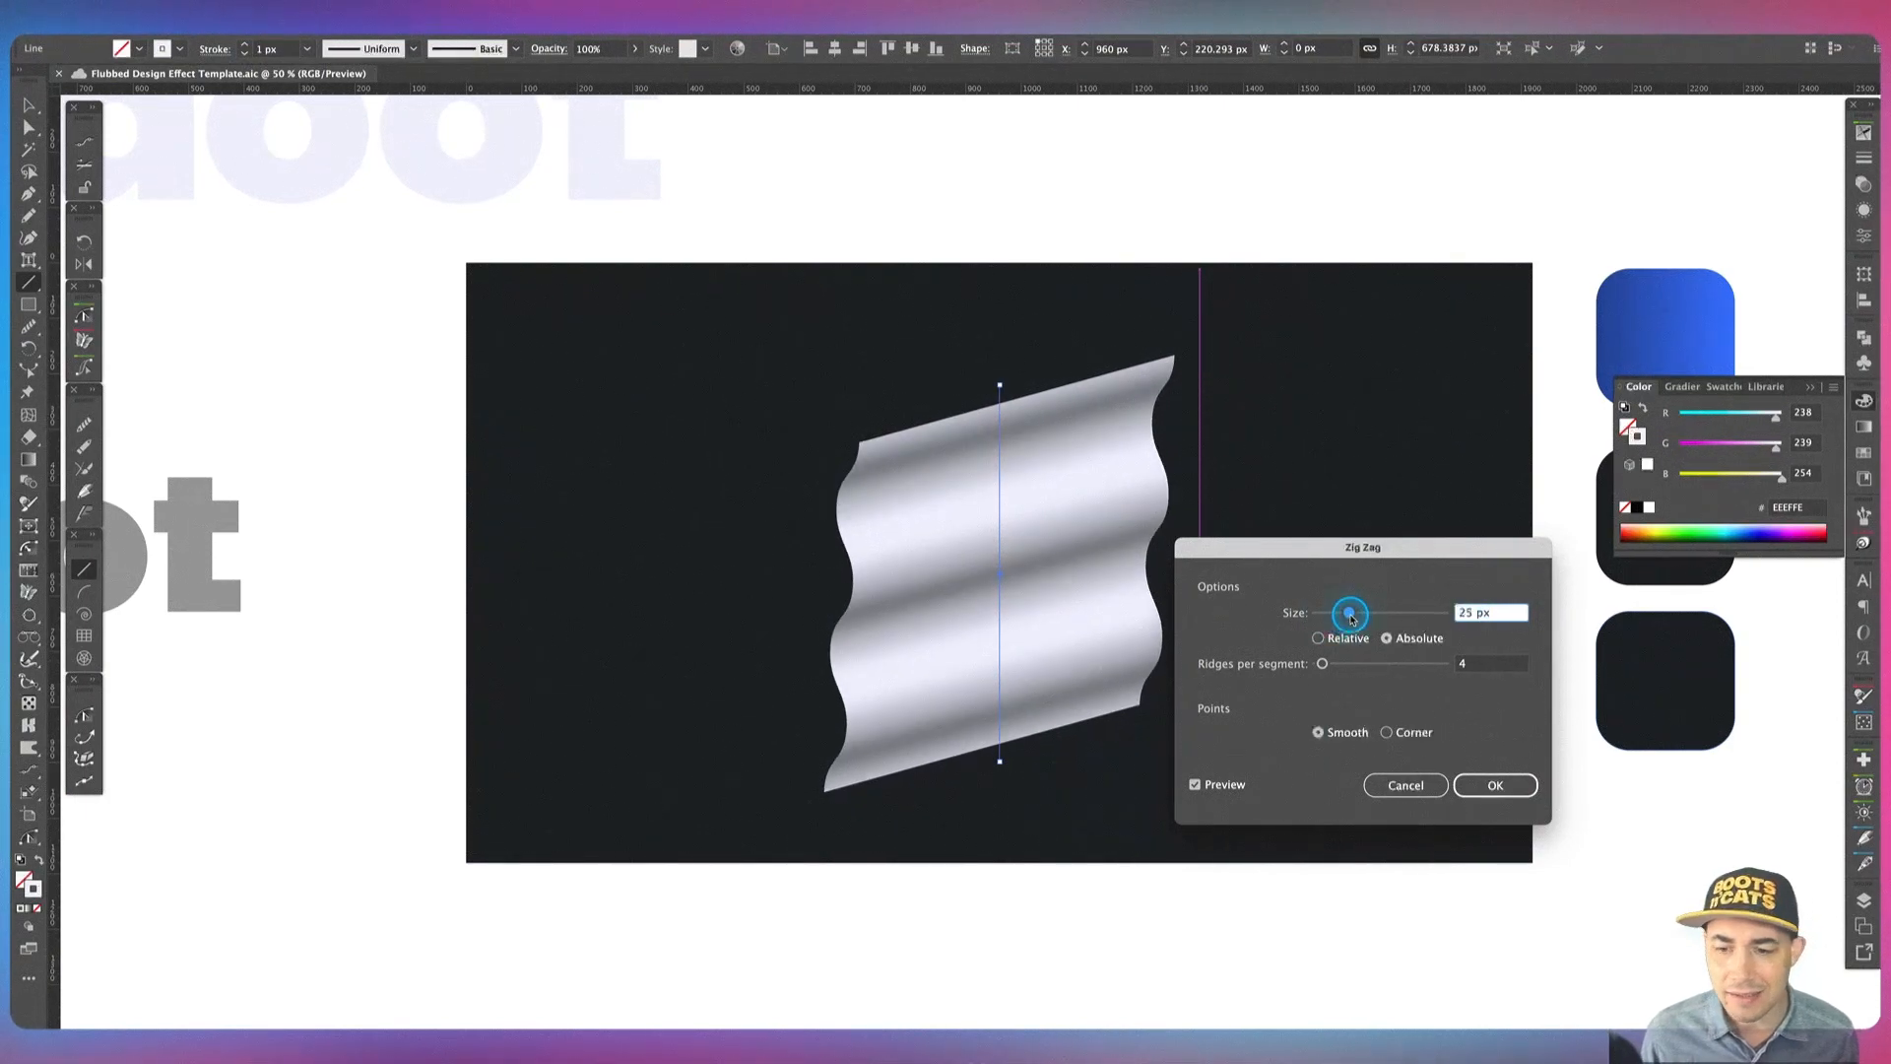
left_click(1504, 785)
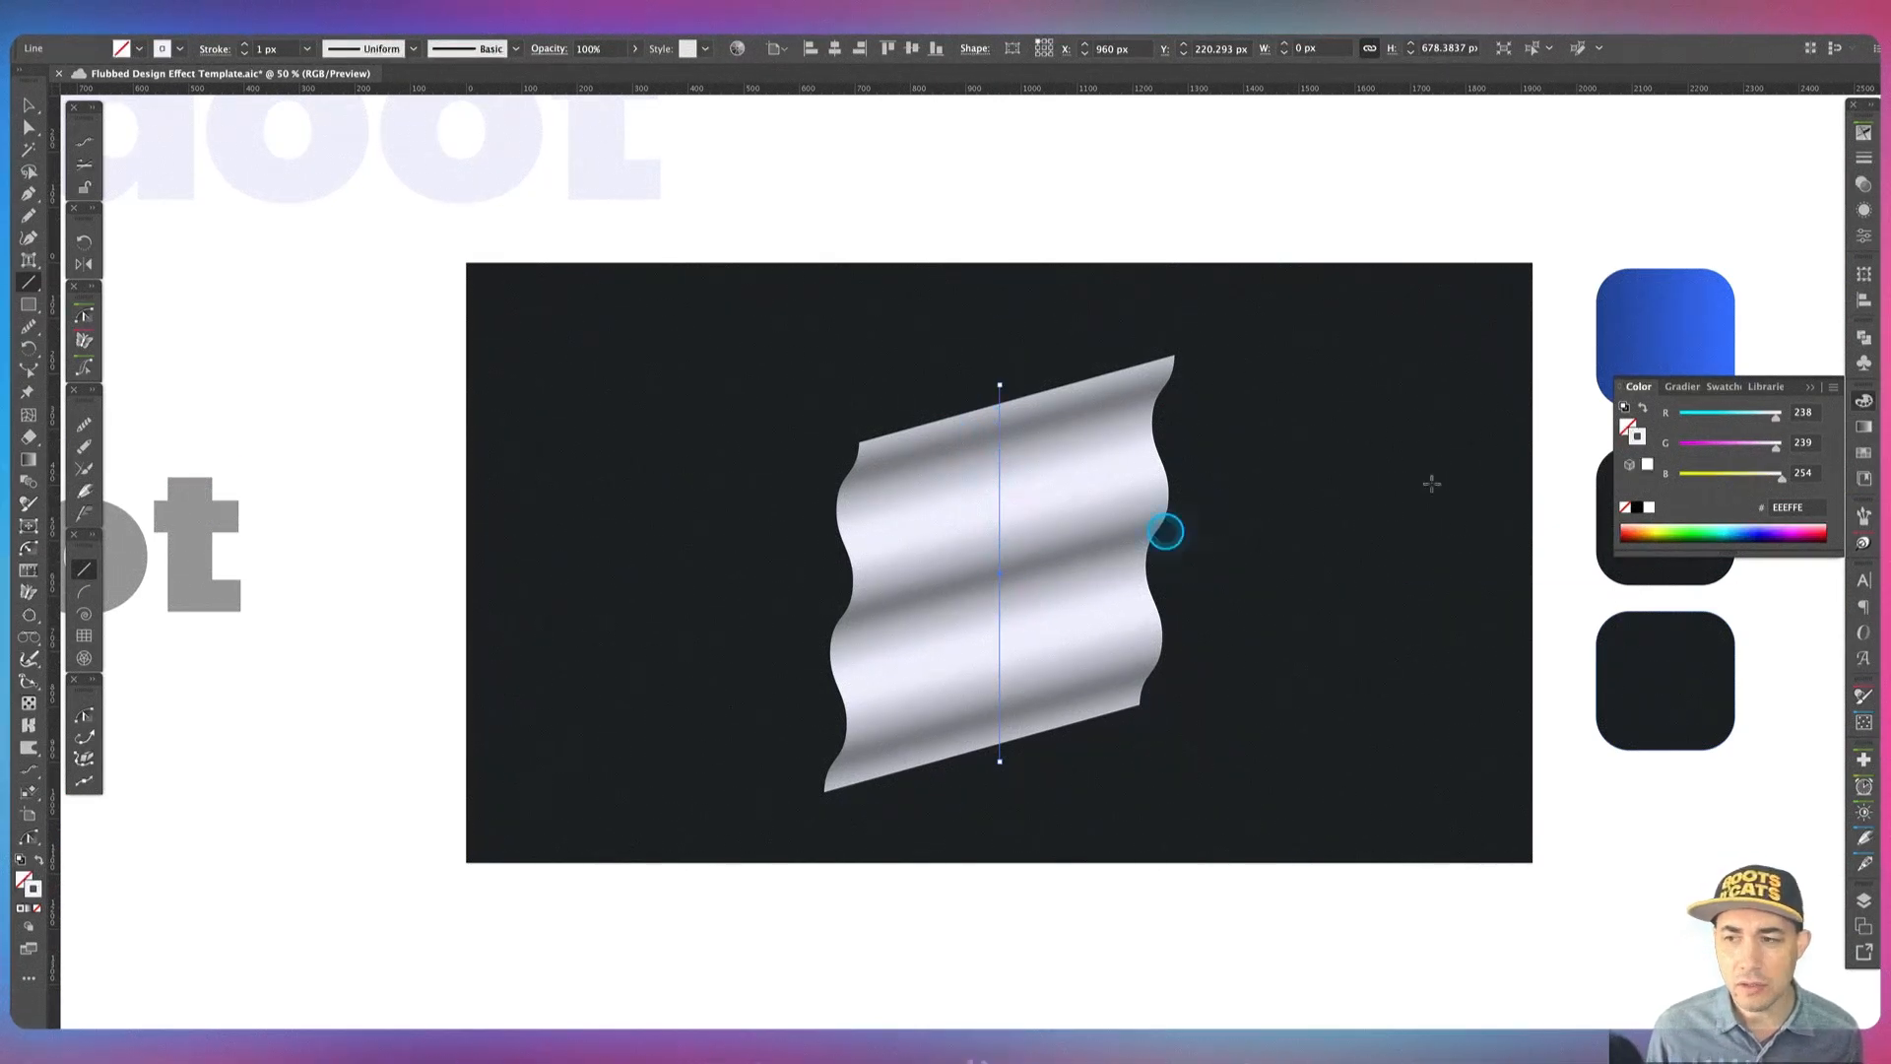
Step: Edit the line's existing Zig Zag effect to use 3 ridges per segment, and deselect the line
left_click(1863, 209)
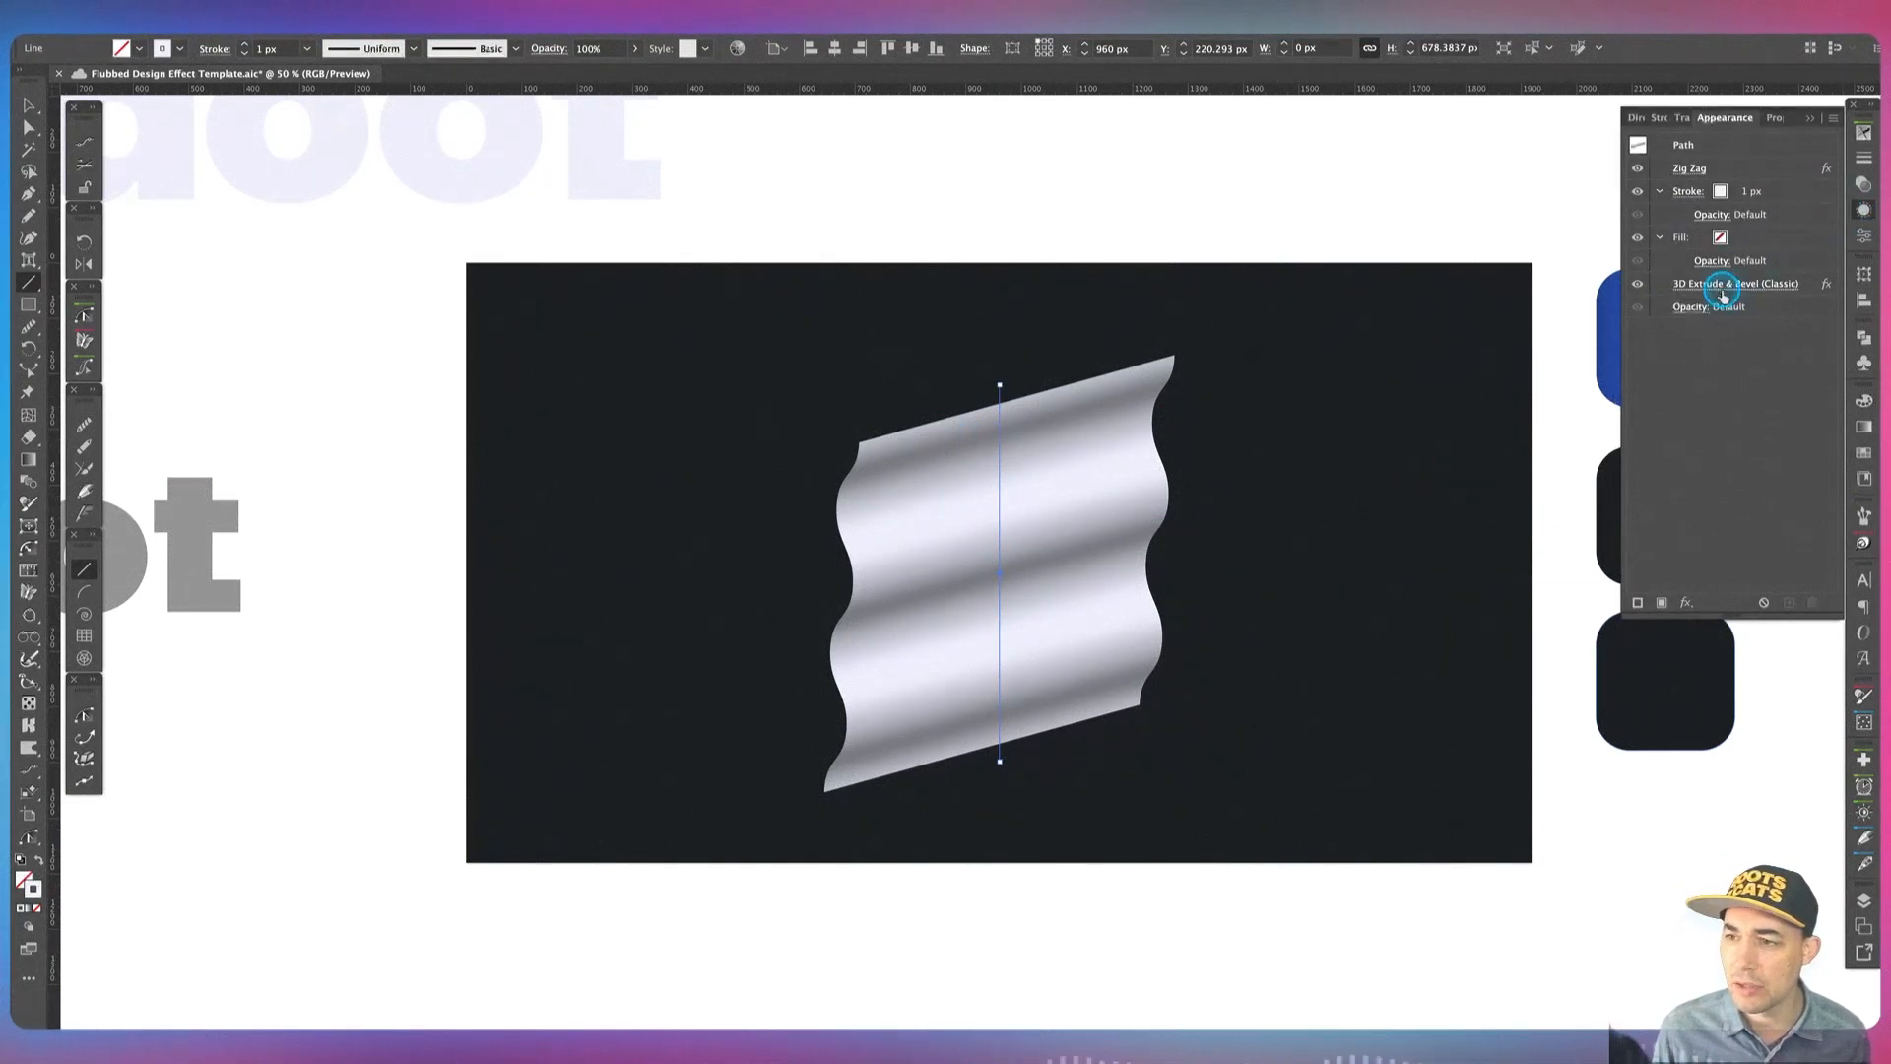
left_click(1722, 291)
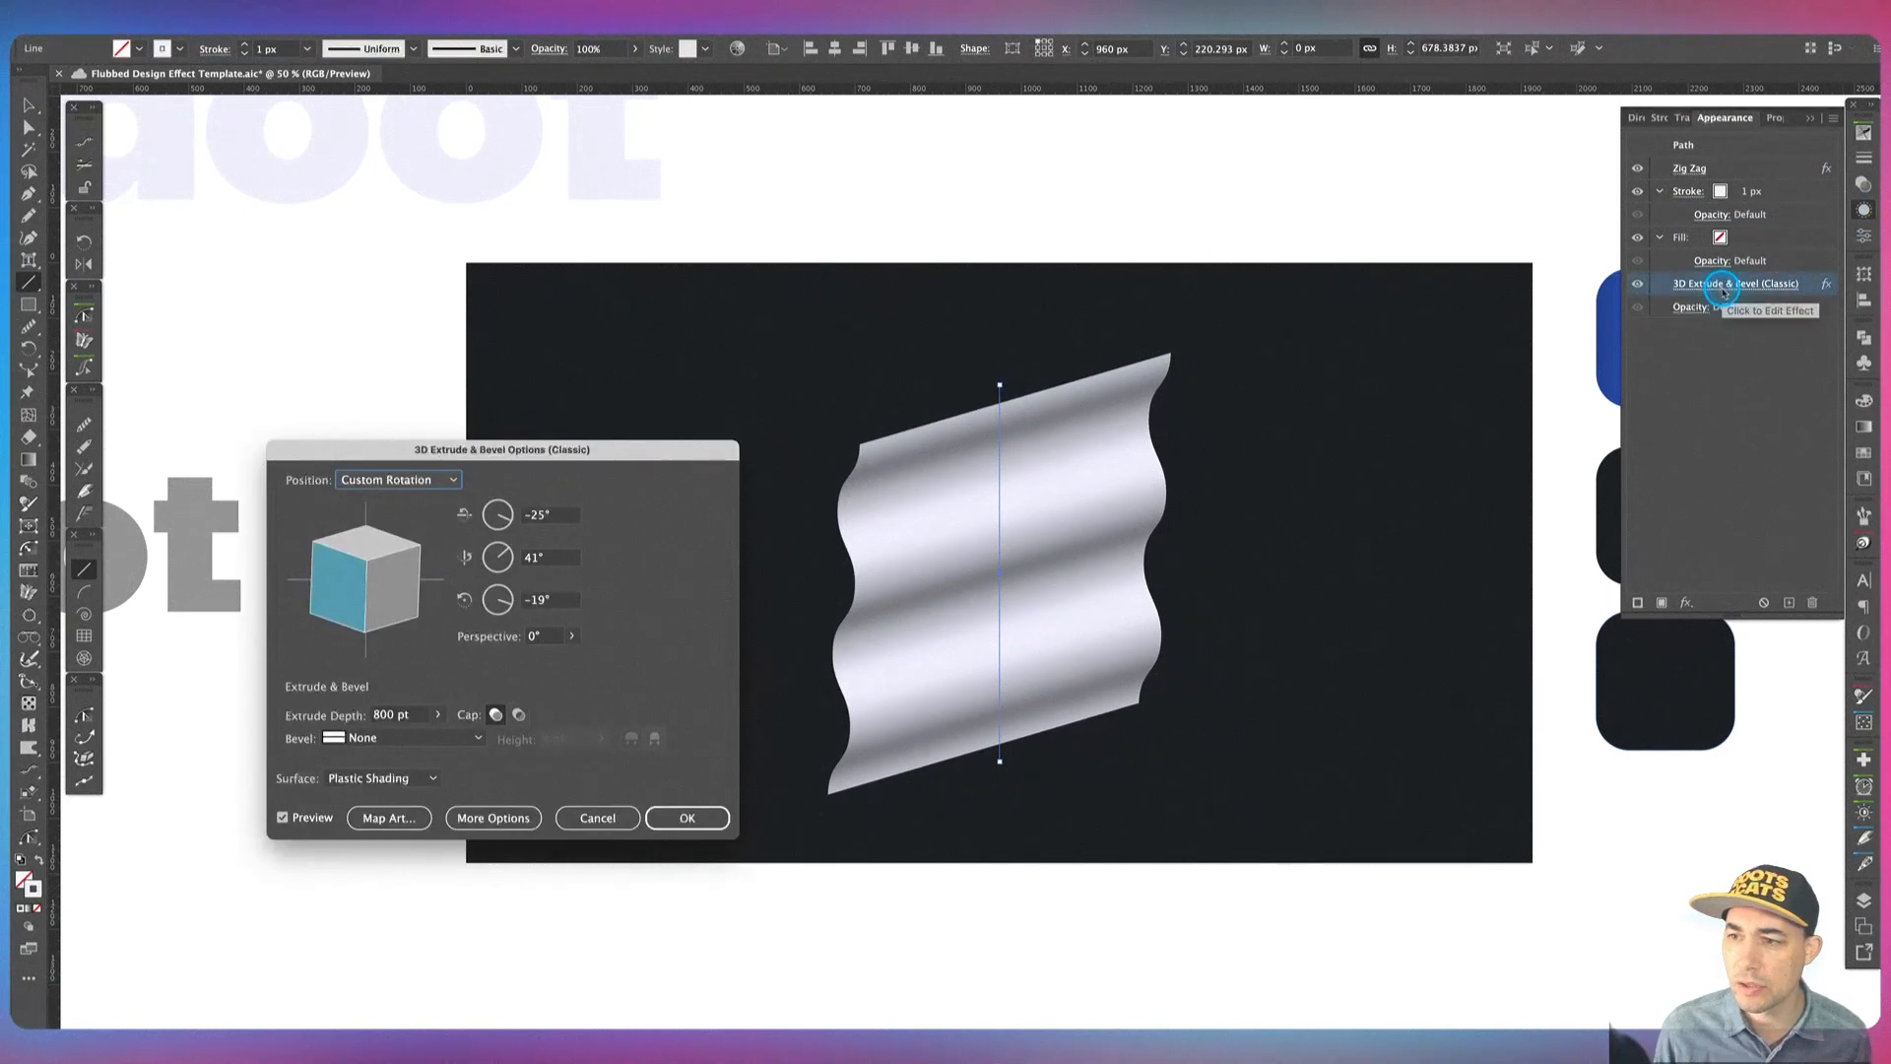
left_click(595, 816)
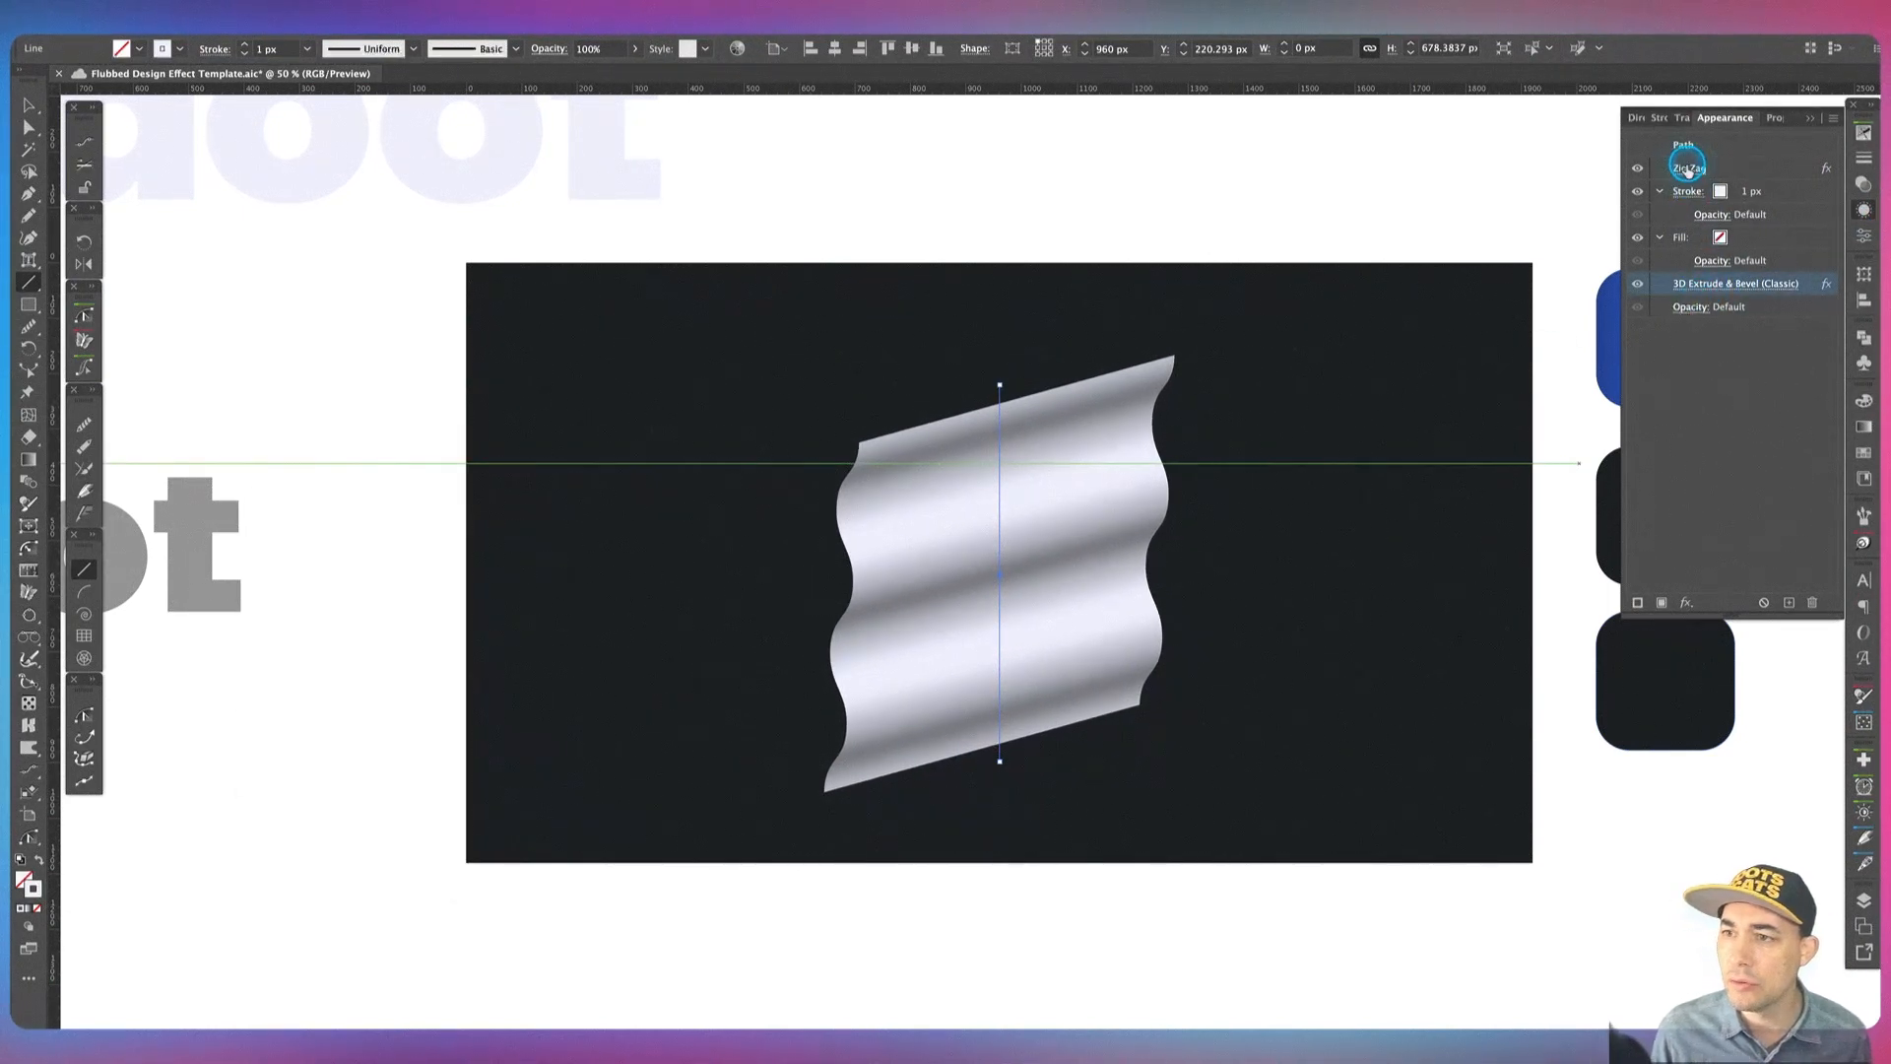
left_click(1686, 167)
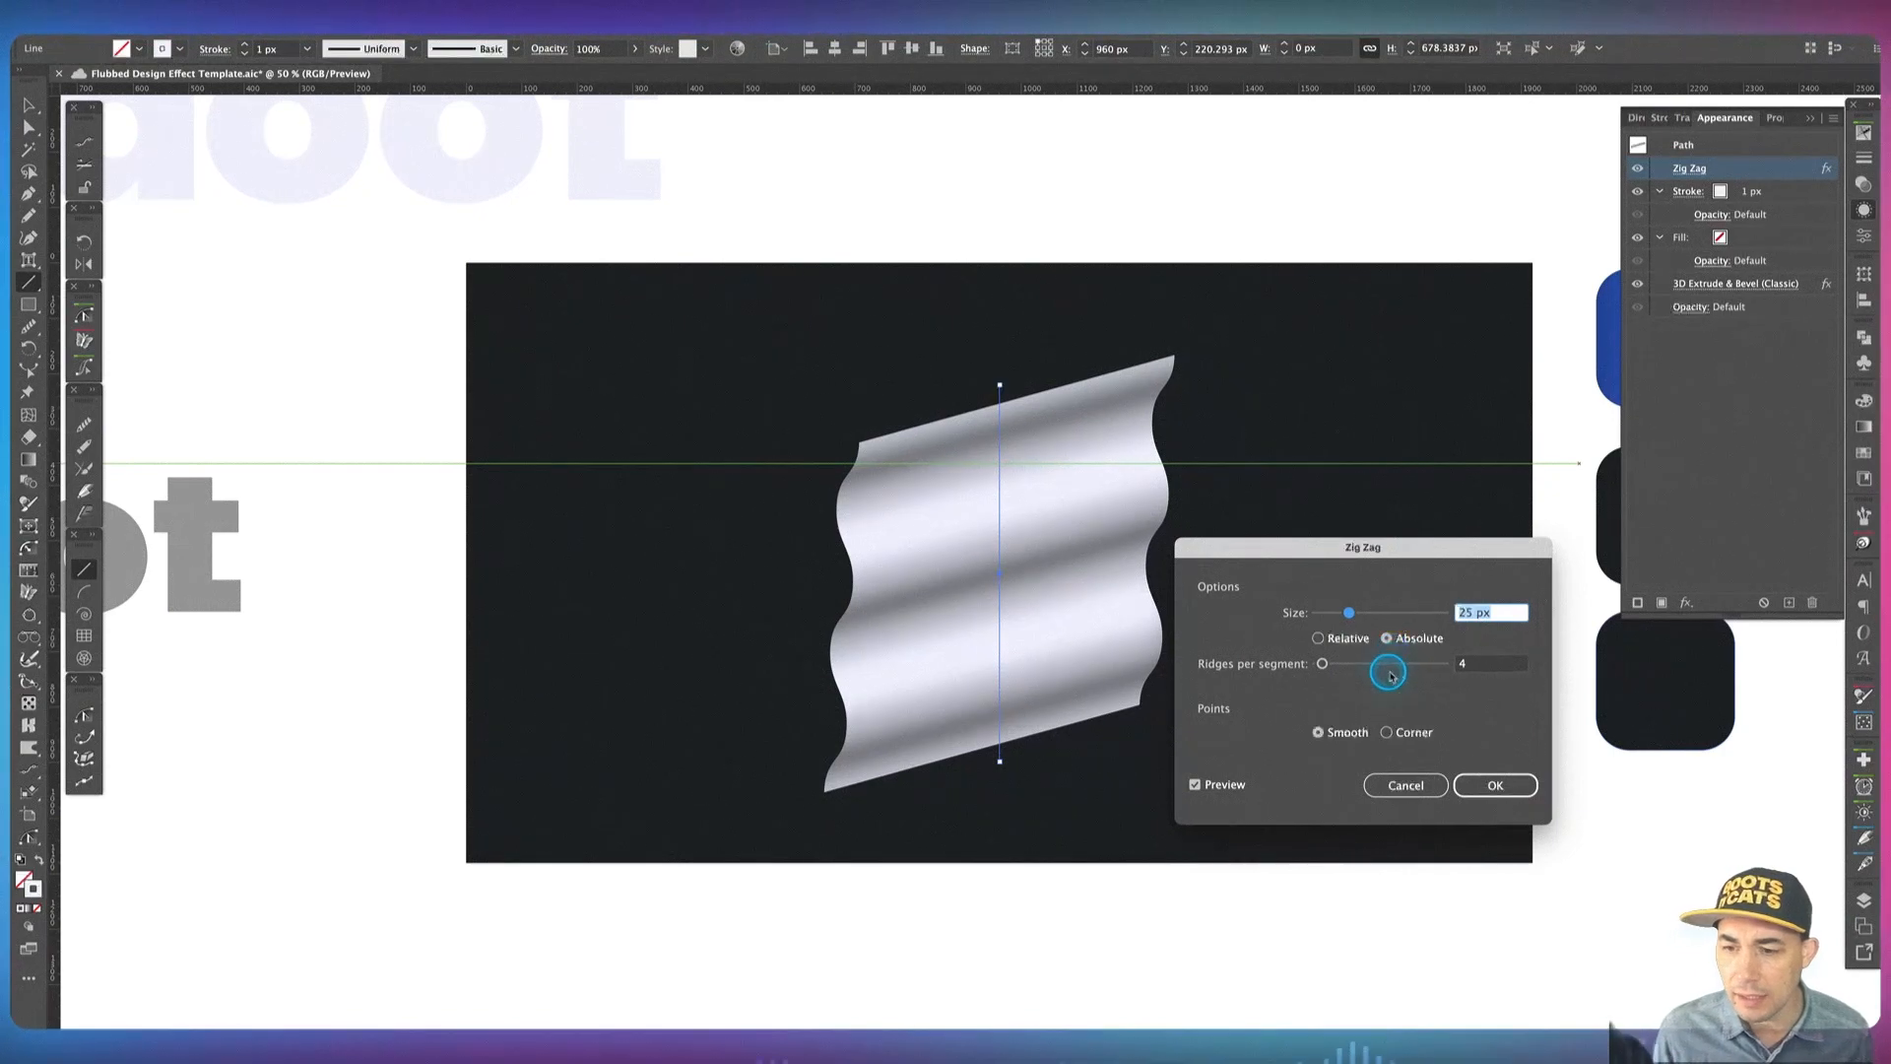
left_click(1472, 665)
type("3")
key("Tab")
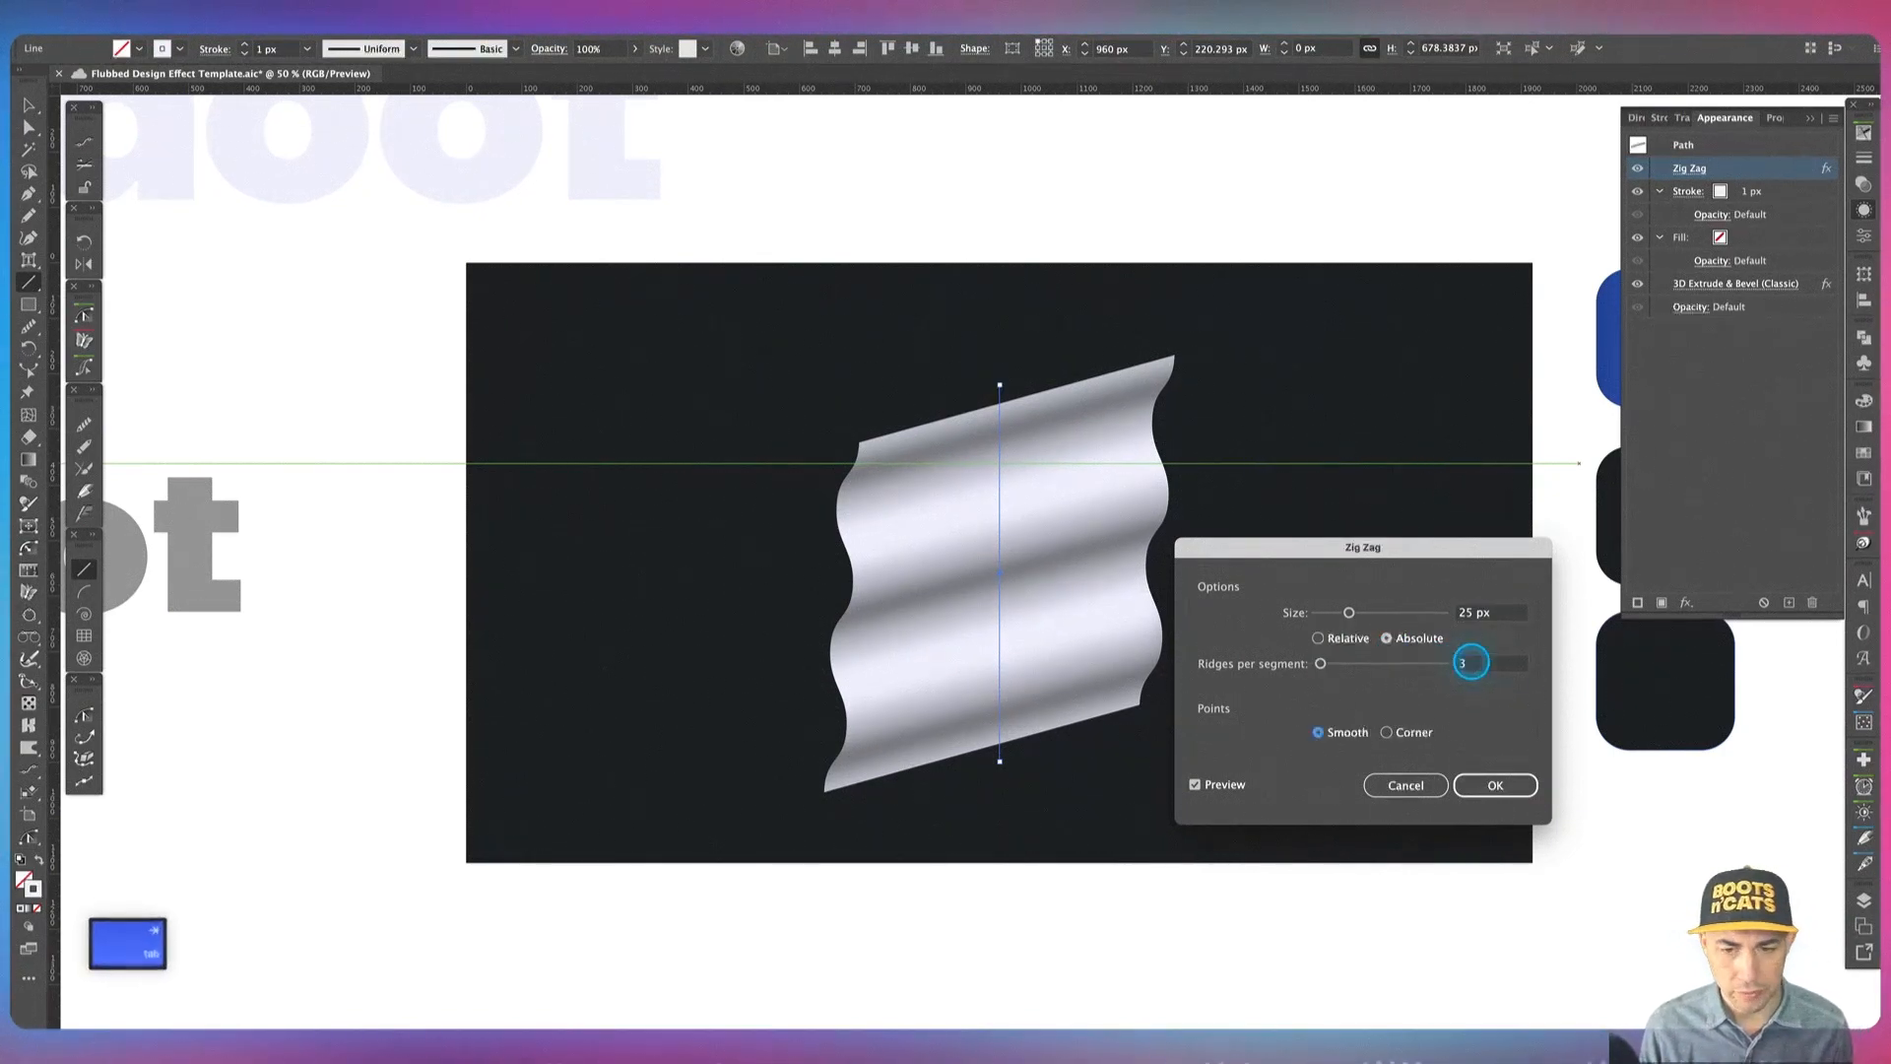
left_click(1496, 787)
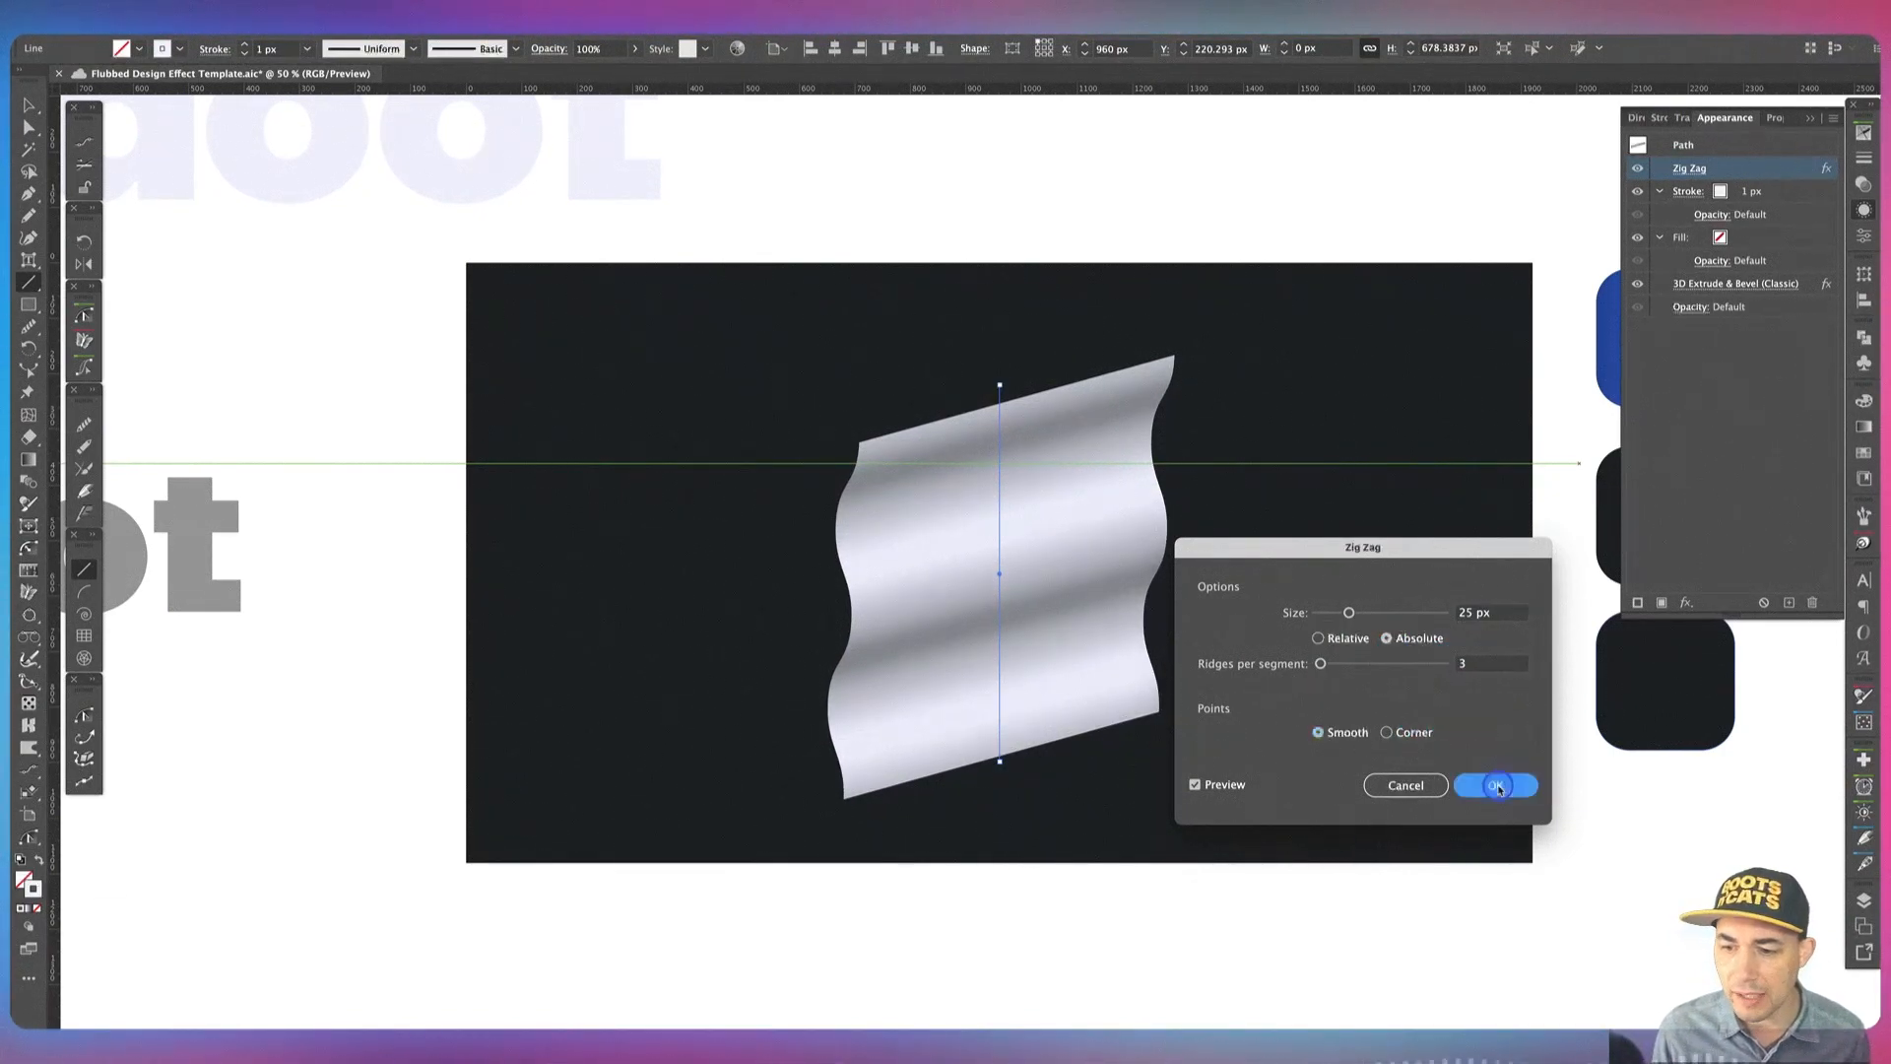
left_click(709, 726)
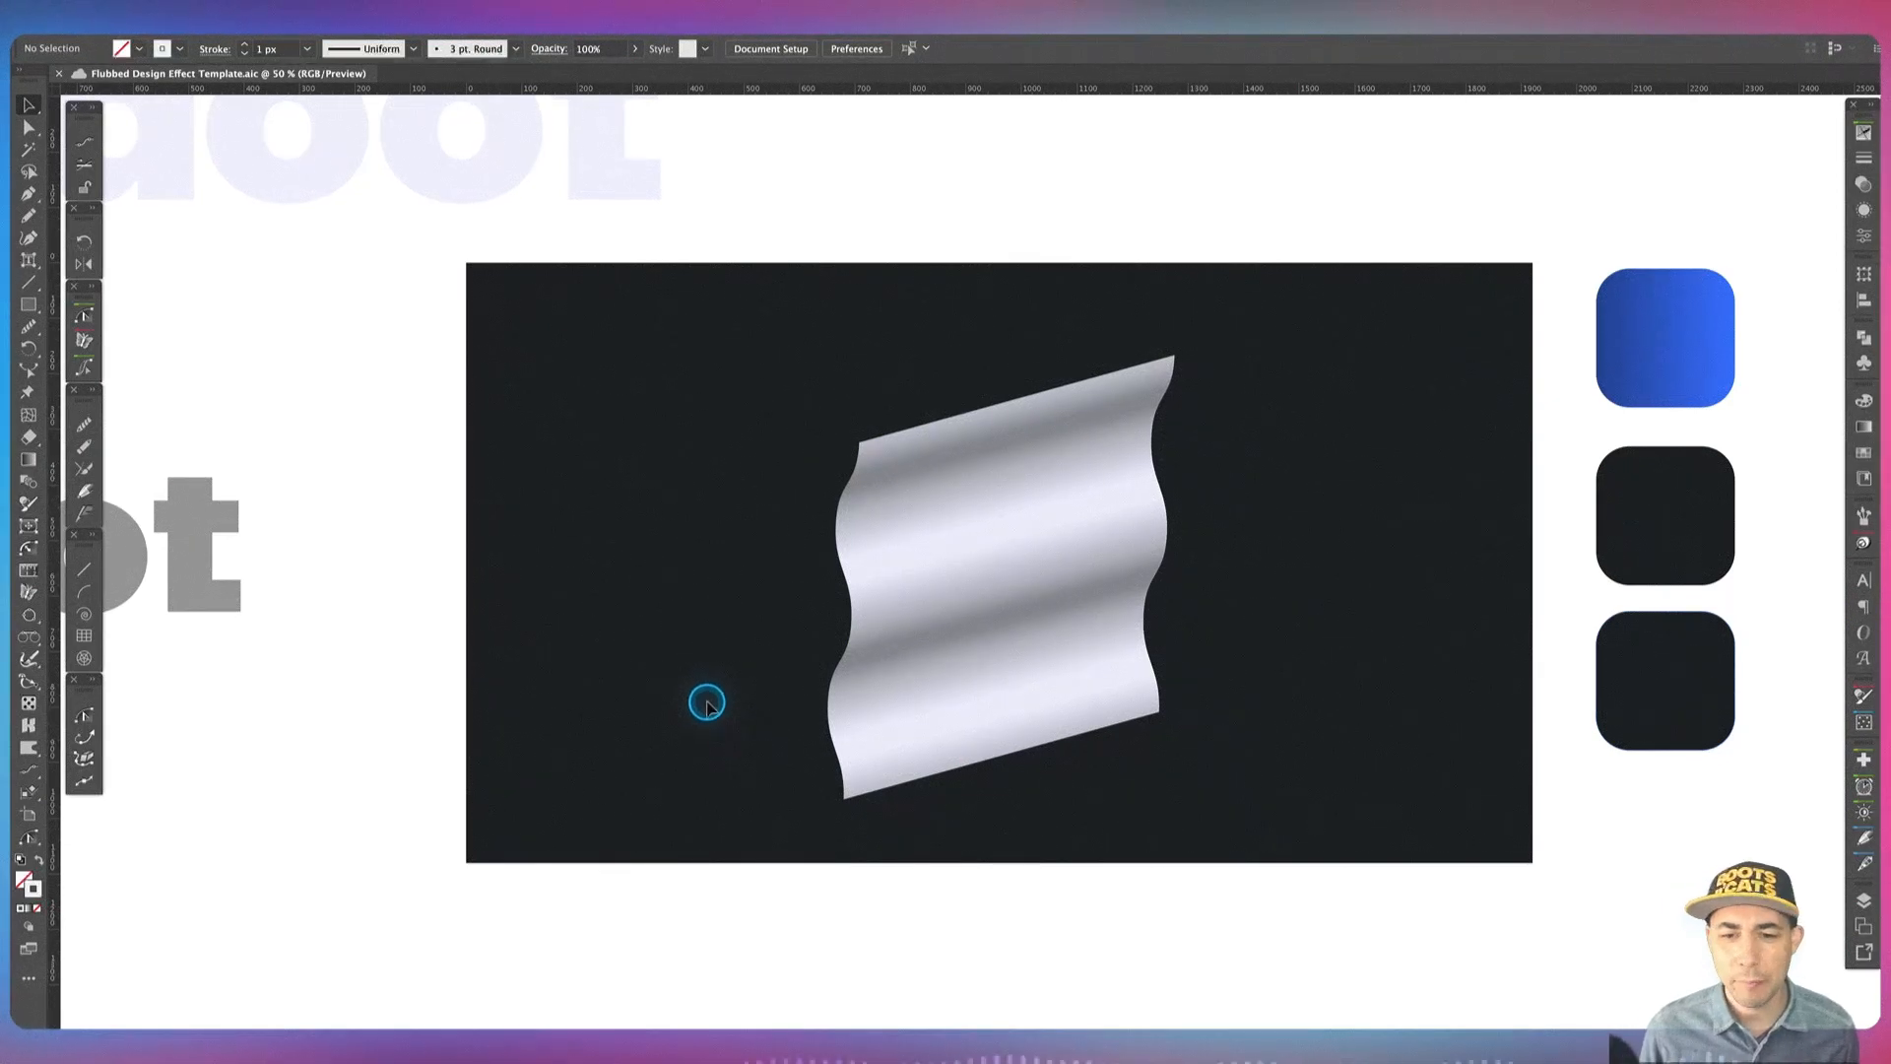
Step: Reselect the wavy ribbon, reopen its 3D Extrude & Bevel effect for editing and open the Map Art settings
left_click(1002, 539)
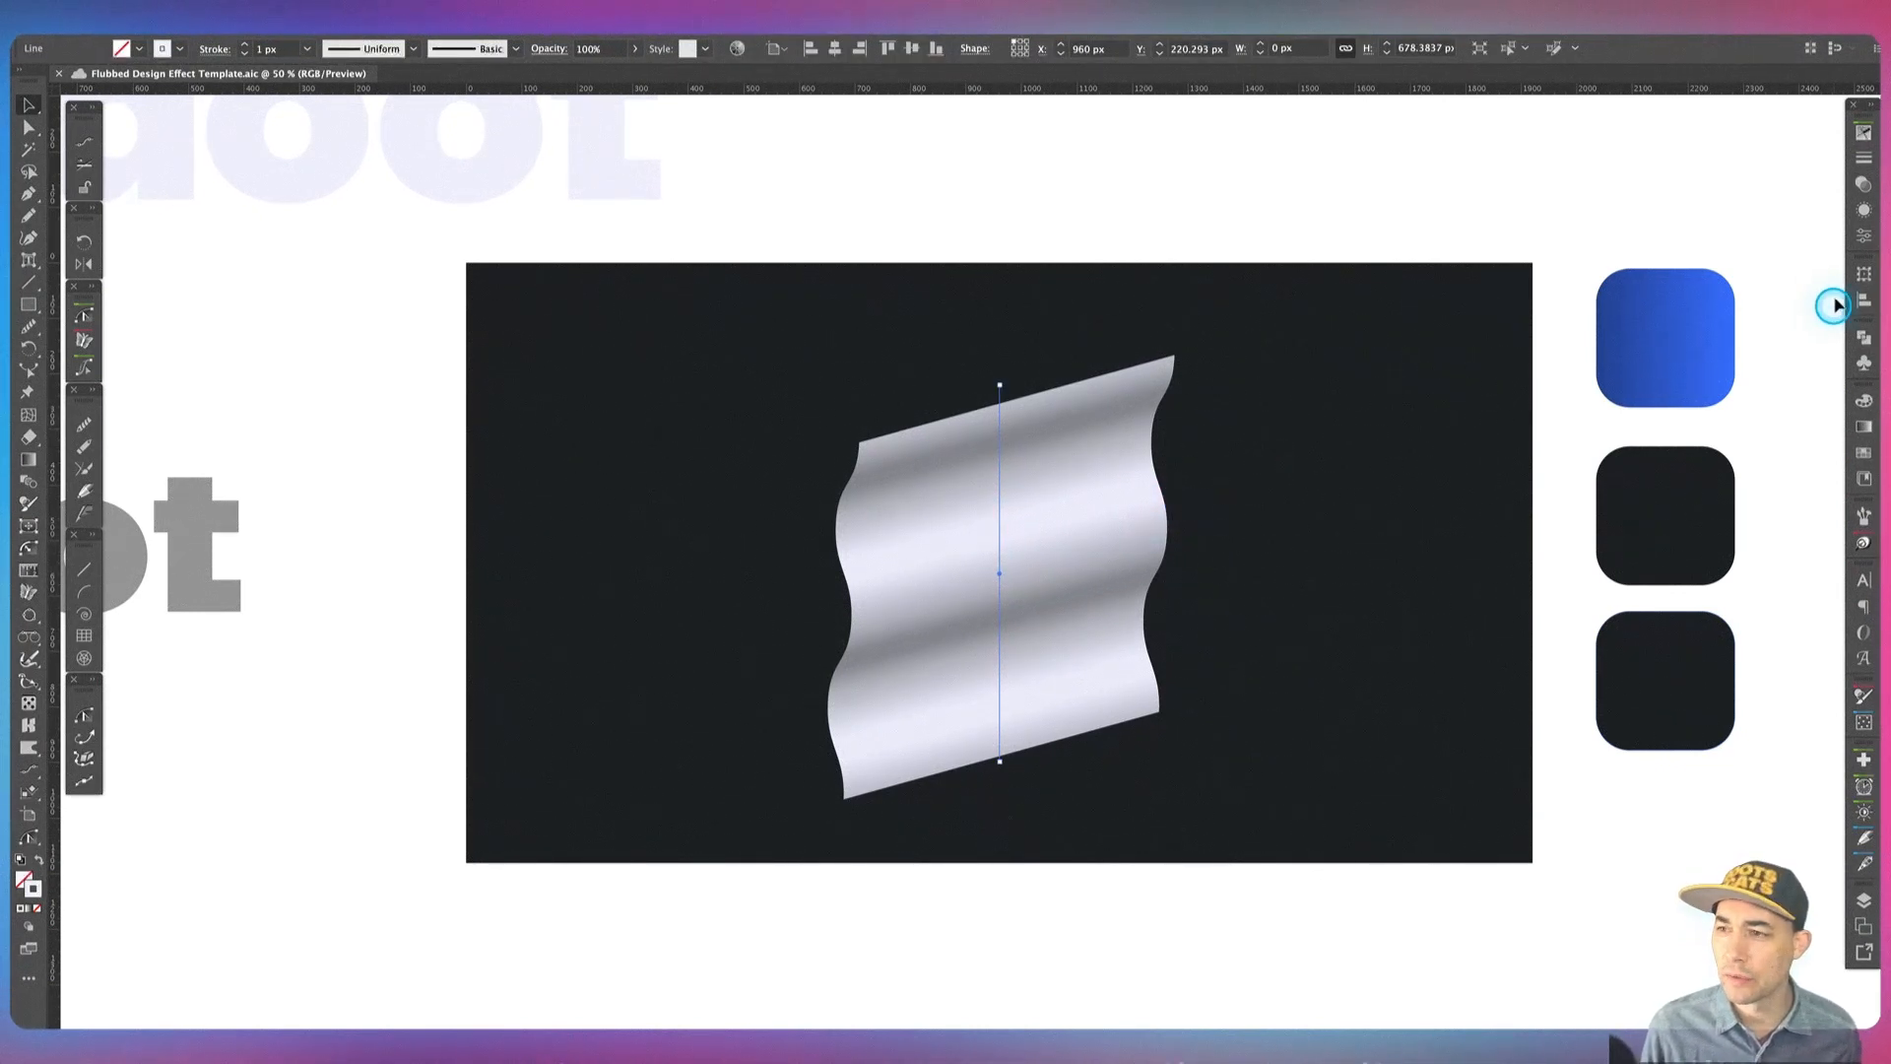
left_click(1863, 212)
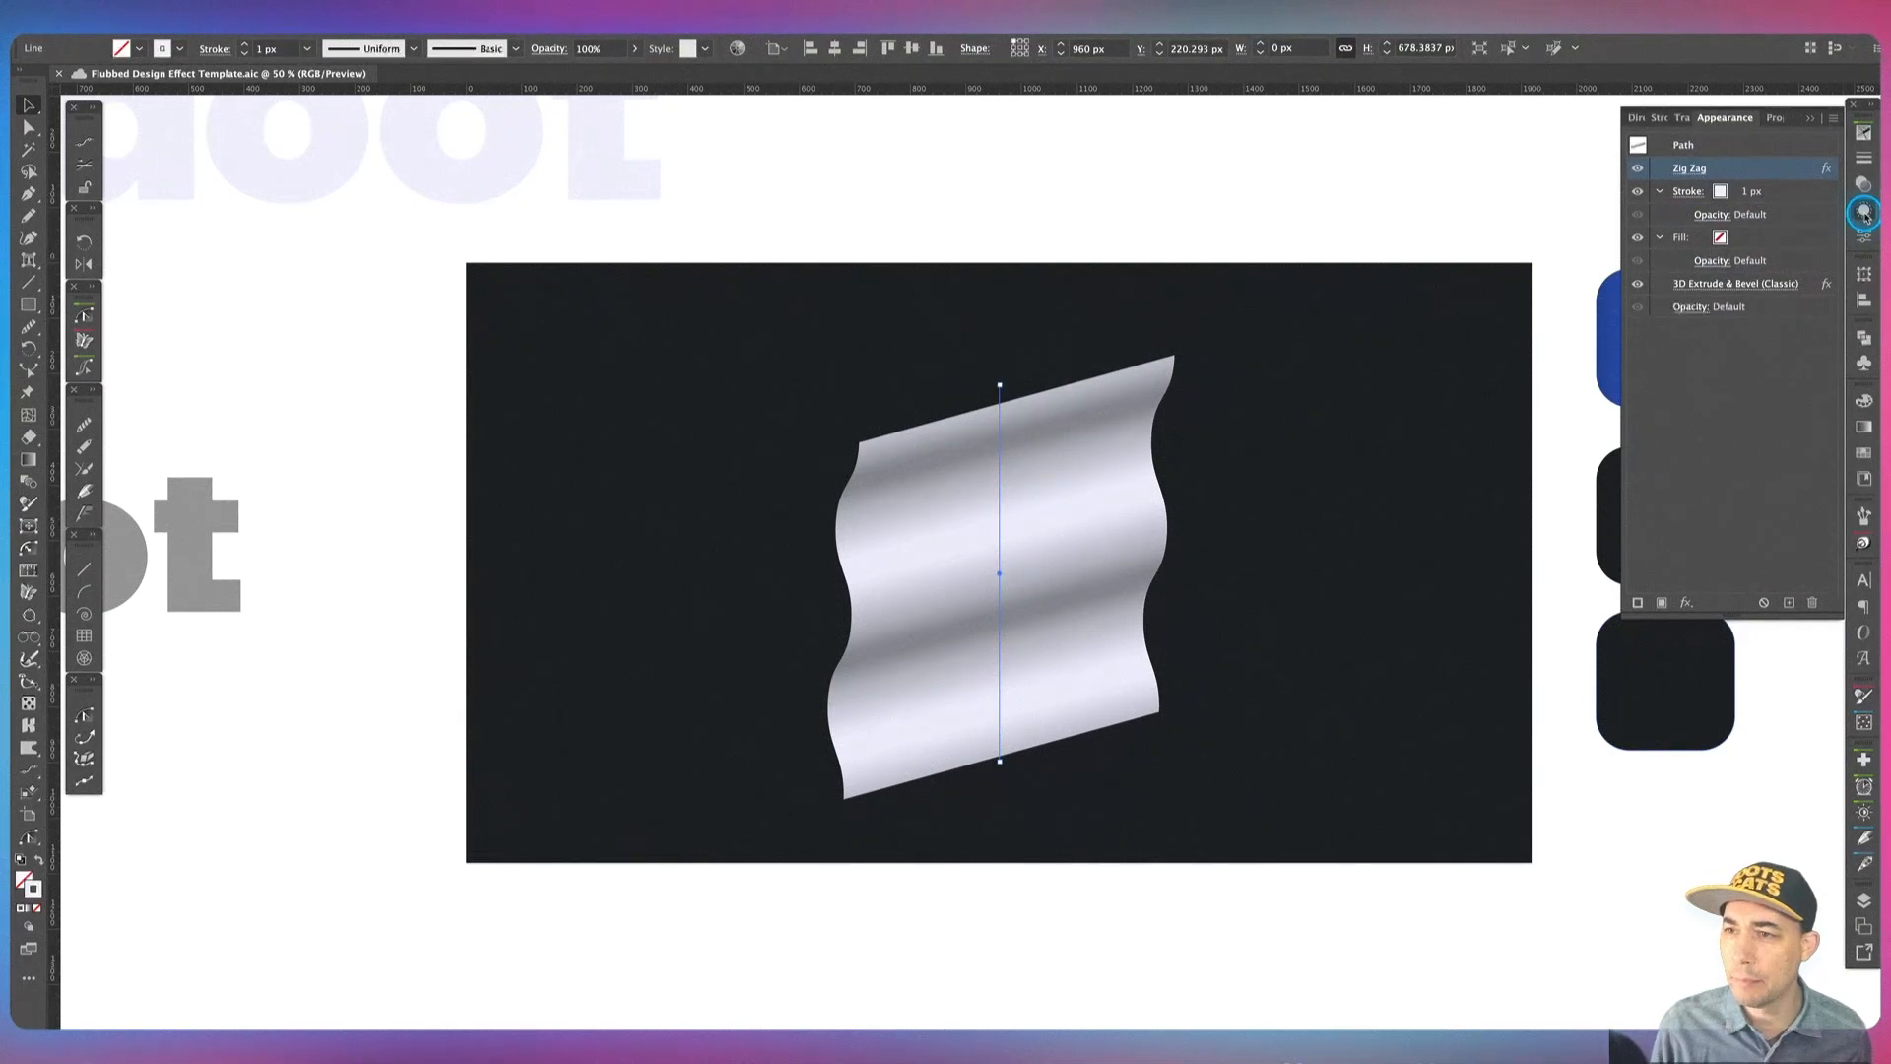
left_click(1729, 285)
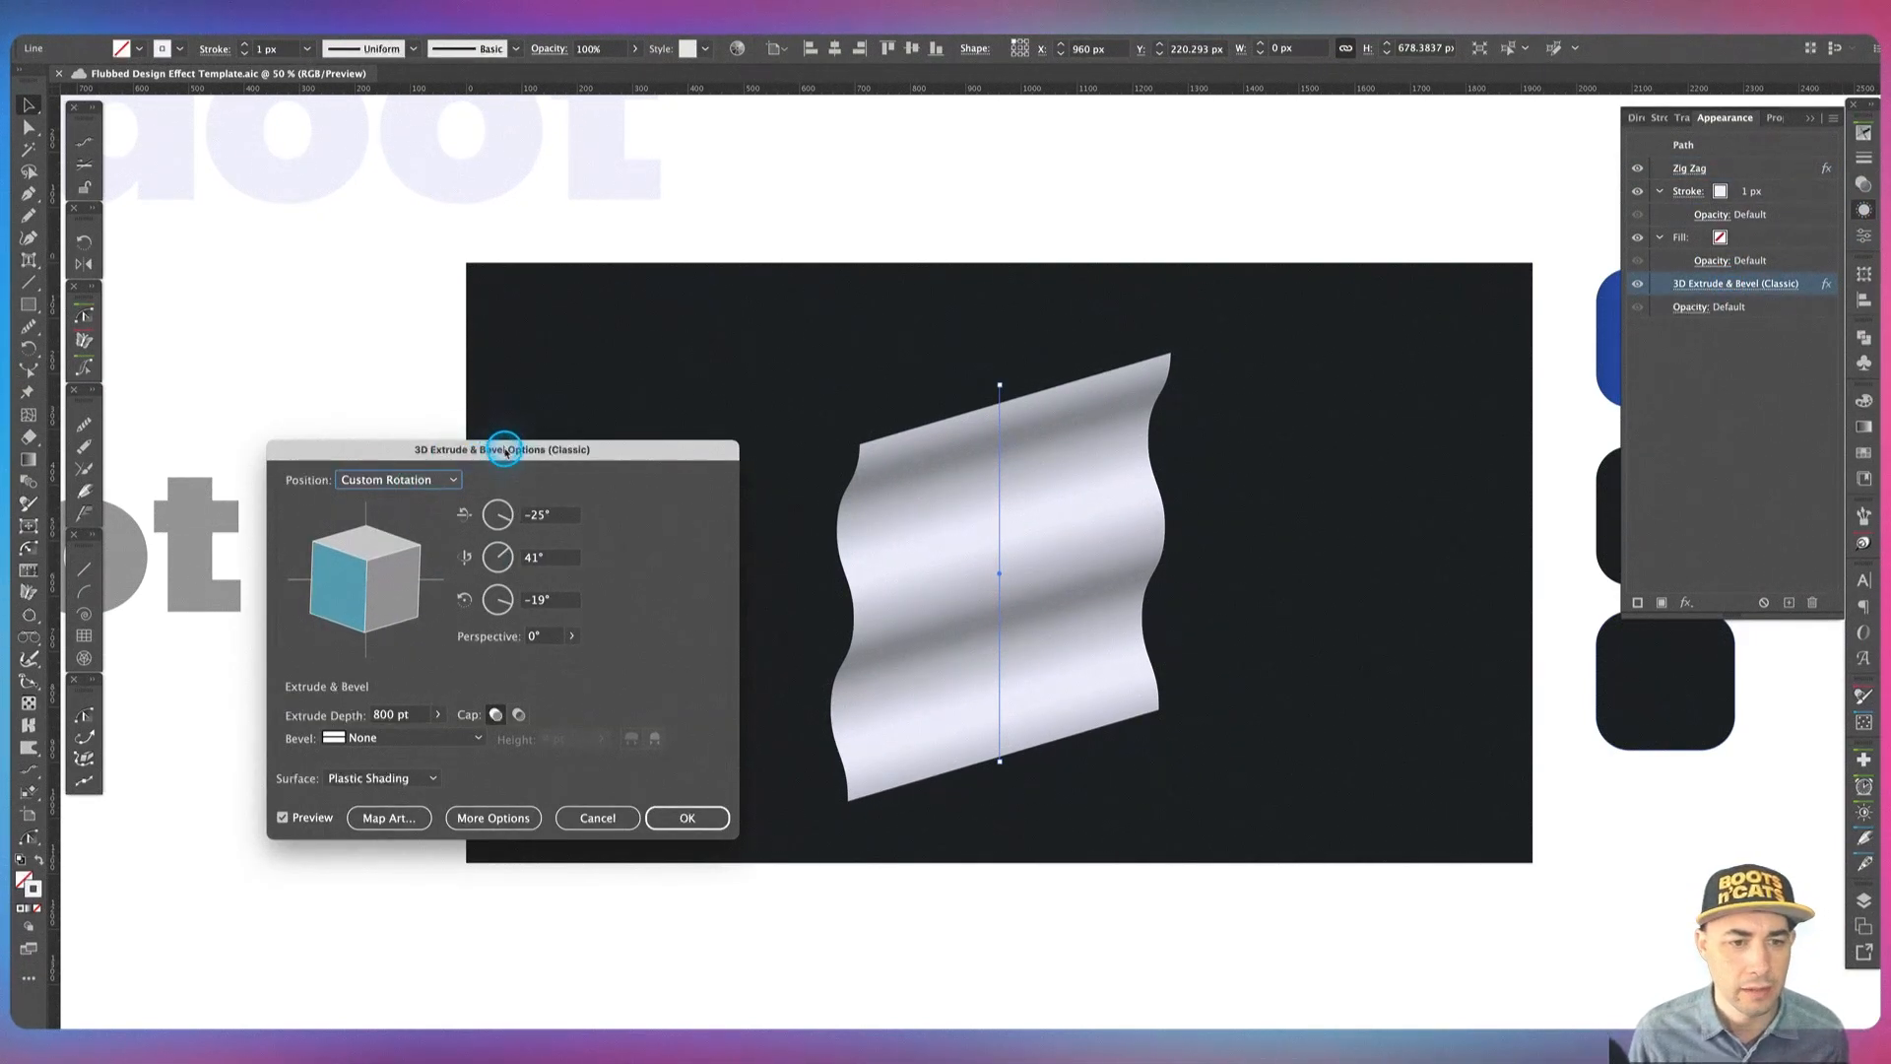
left_click_drag(505, 451, 819, 344)
left_click(716, 711)
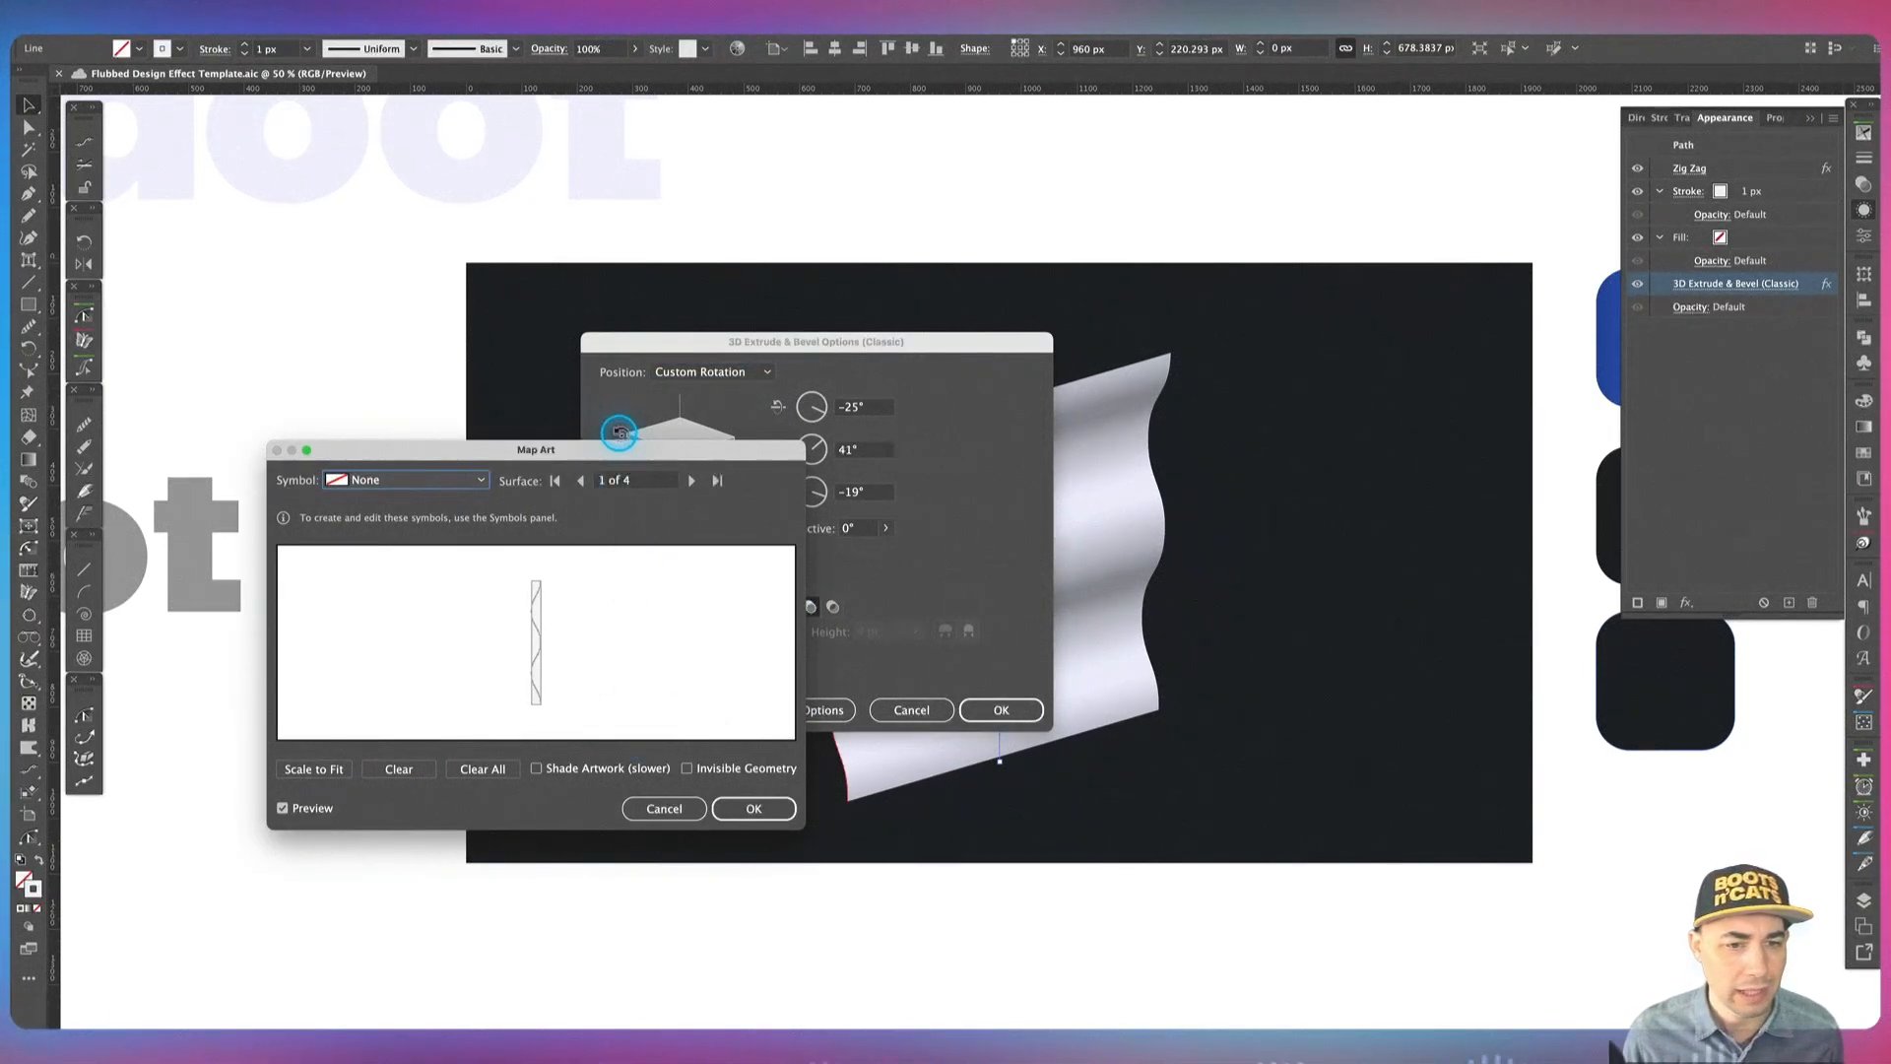
left_click_drag(620, 440, 1138, 415)
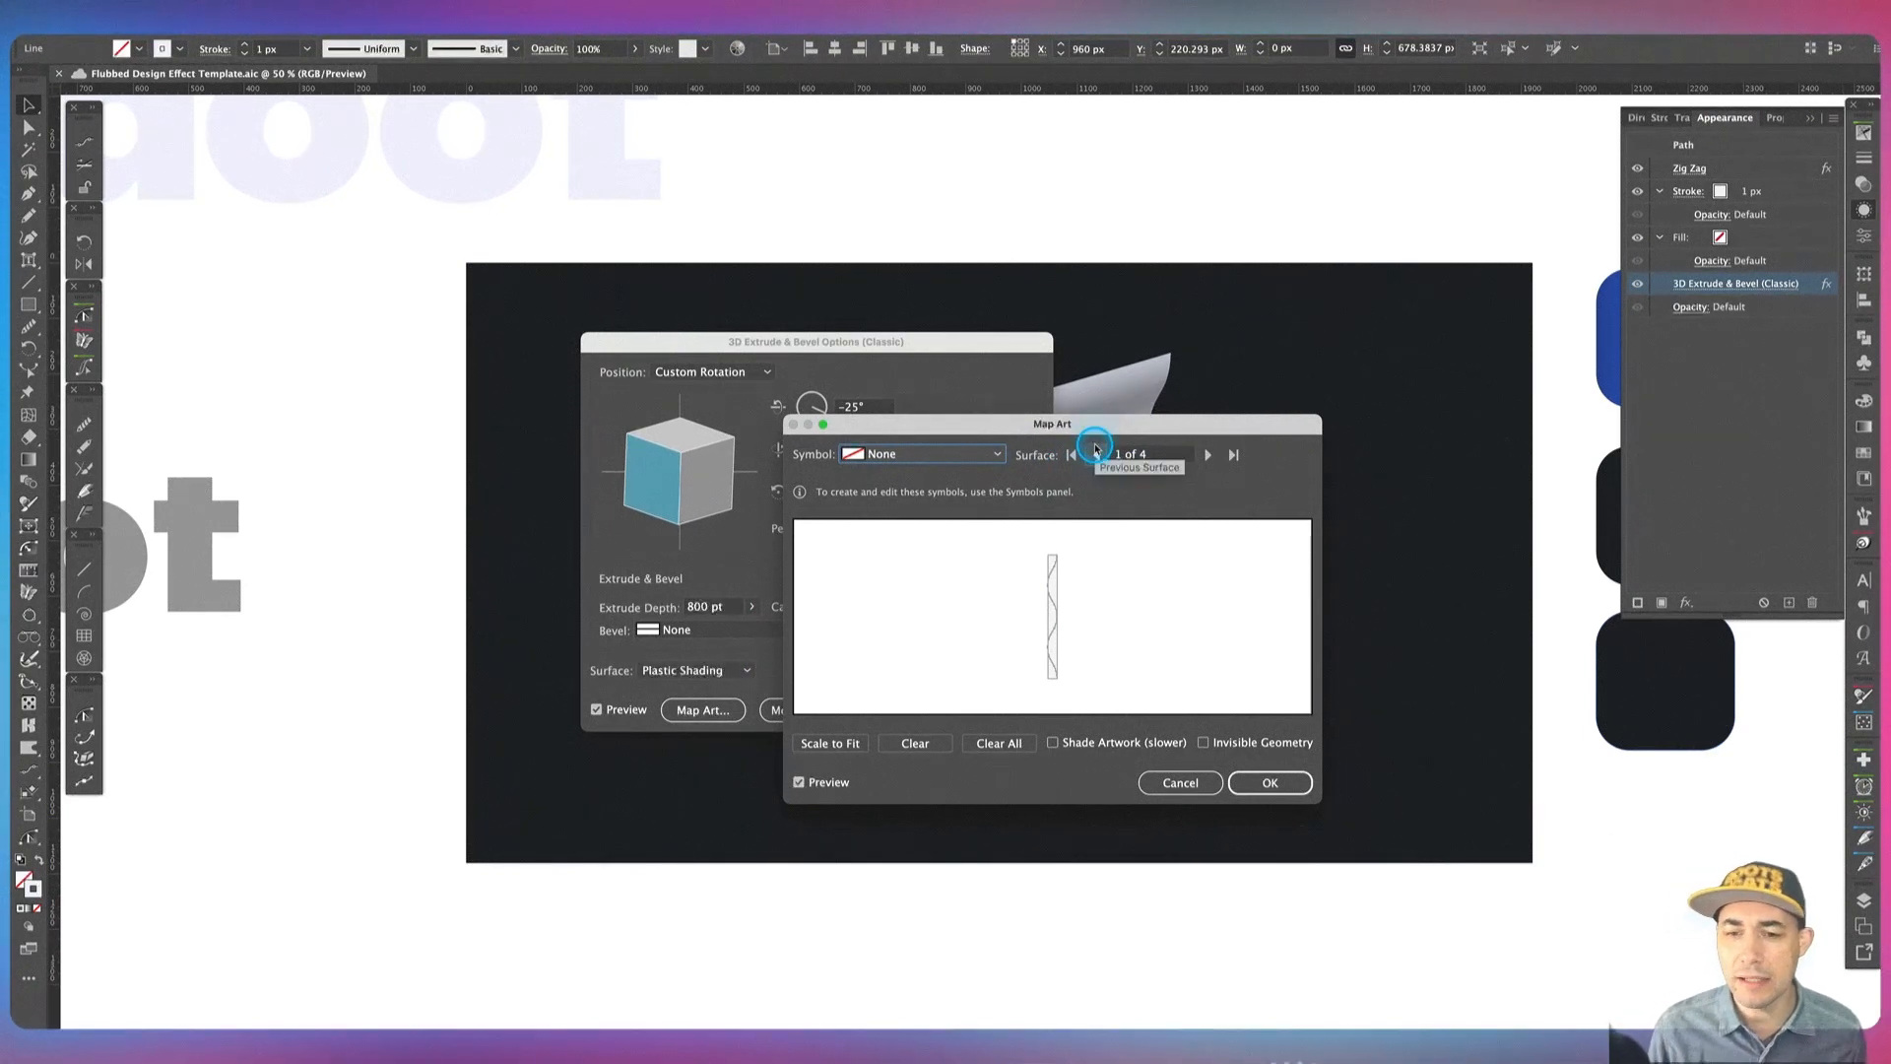
left_click(1097, 492)
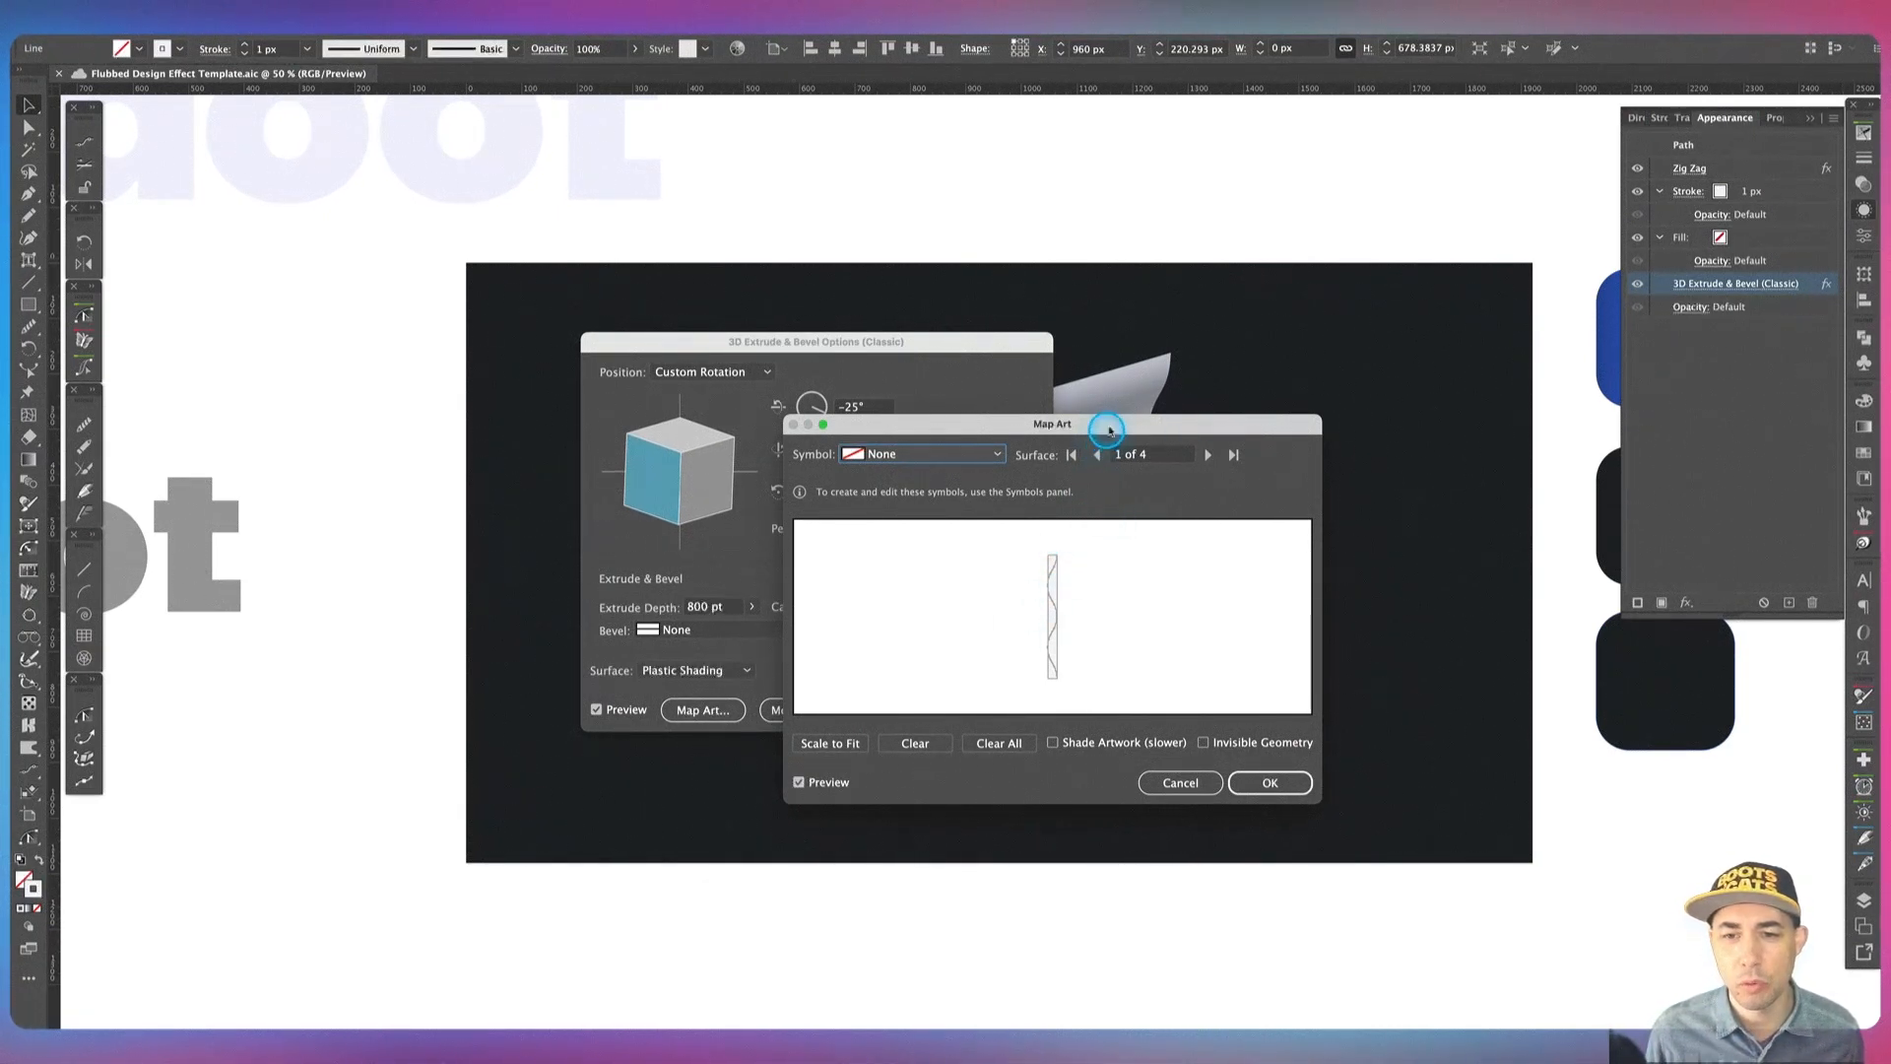
left_click_drag(1106, 423, 723, 441)
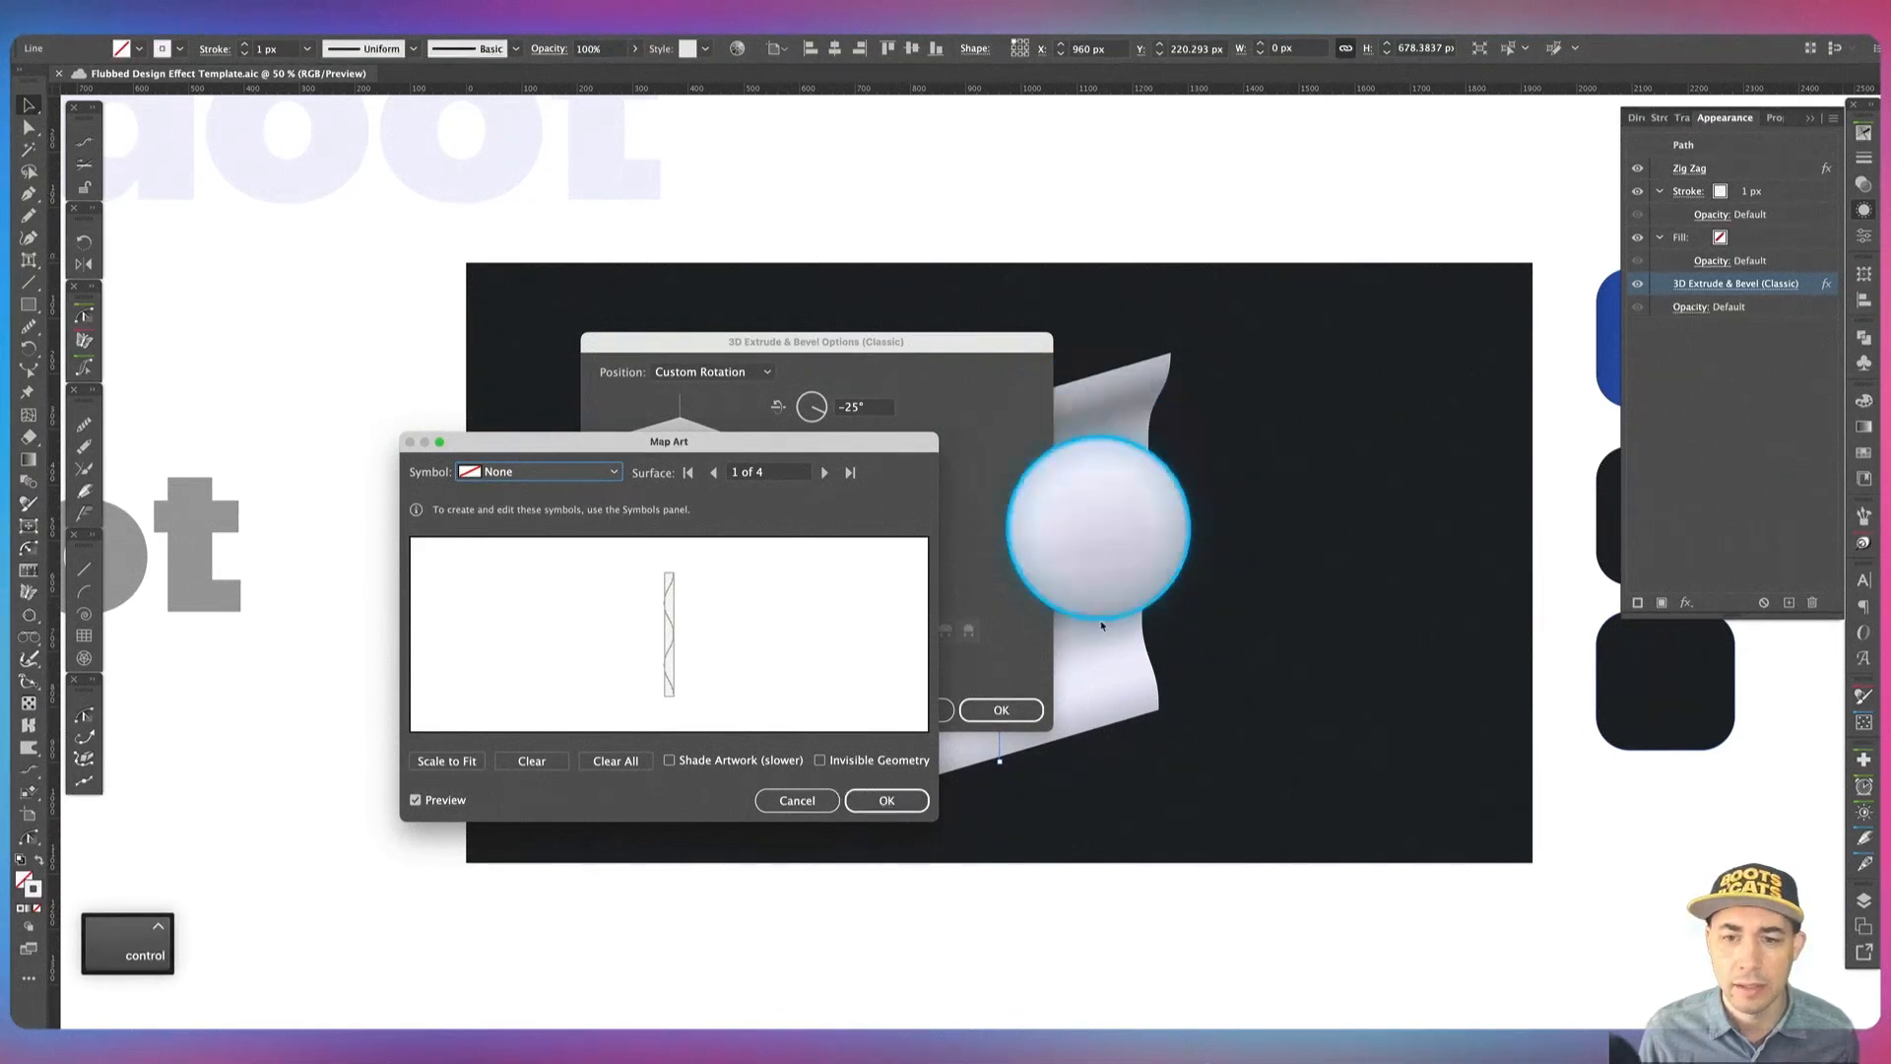
left_click_drag(755, 448, 1237, 449)
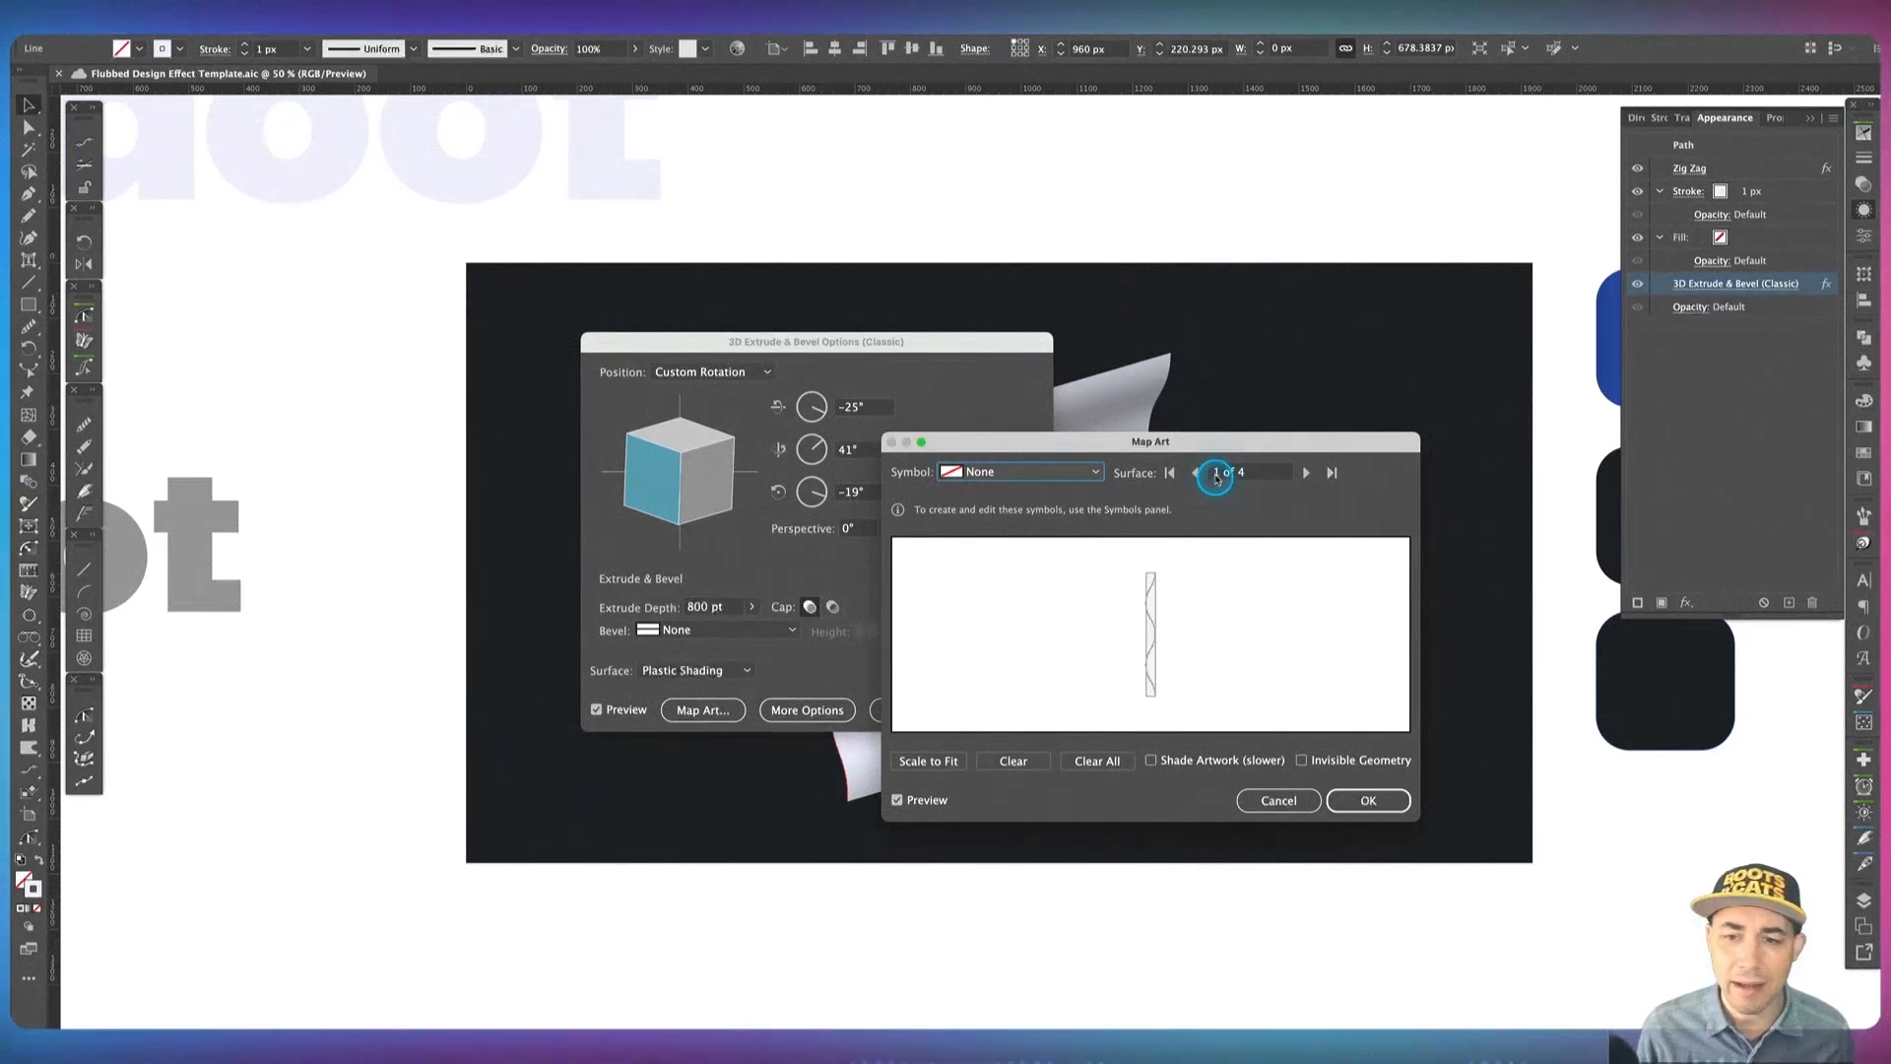
left_click_drag(1203, 442, 470, 524)
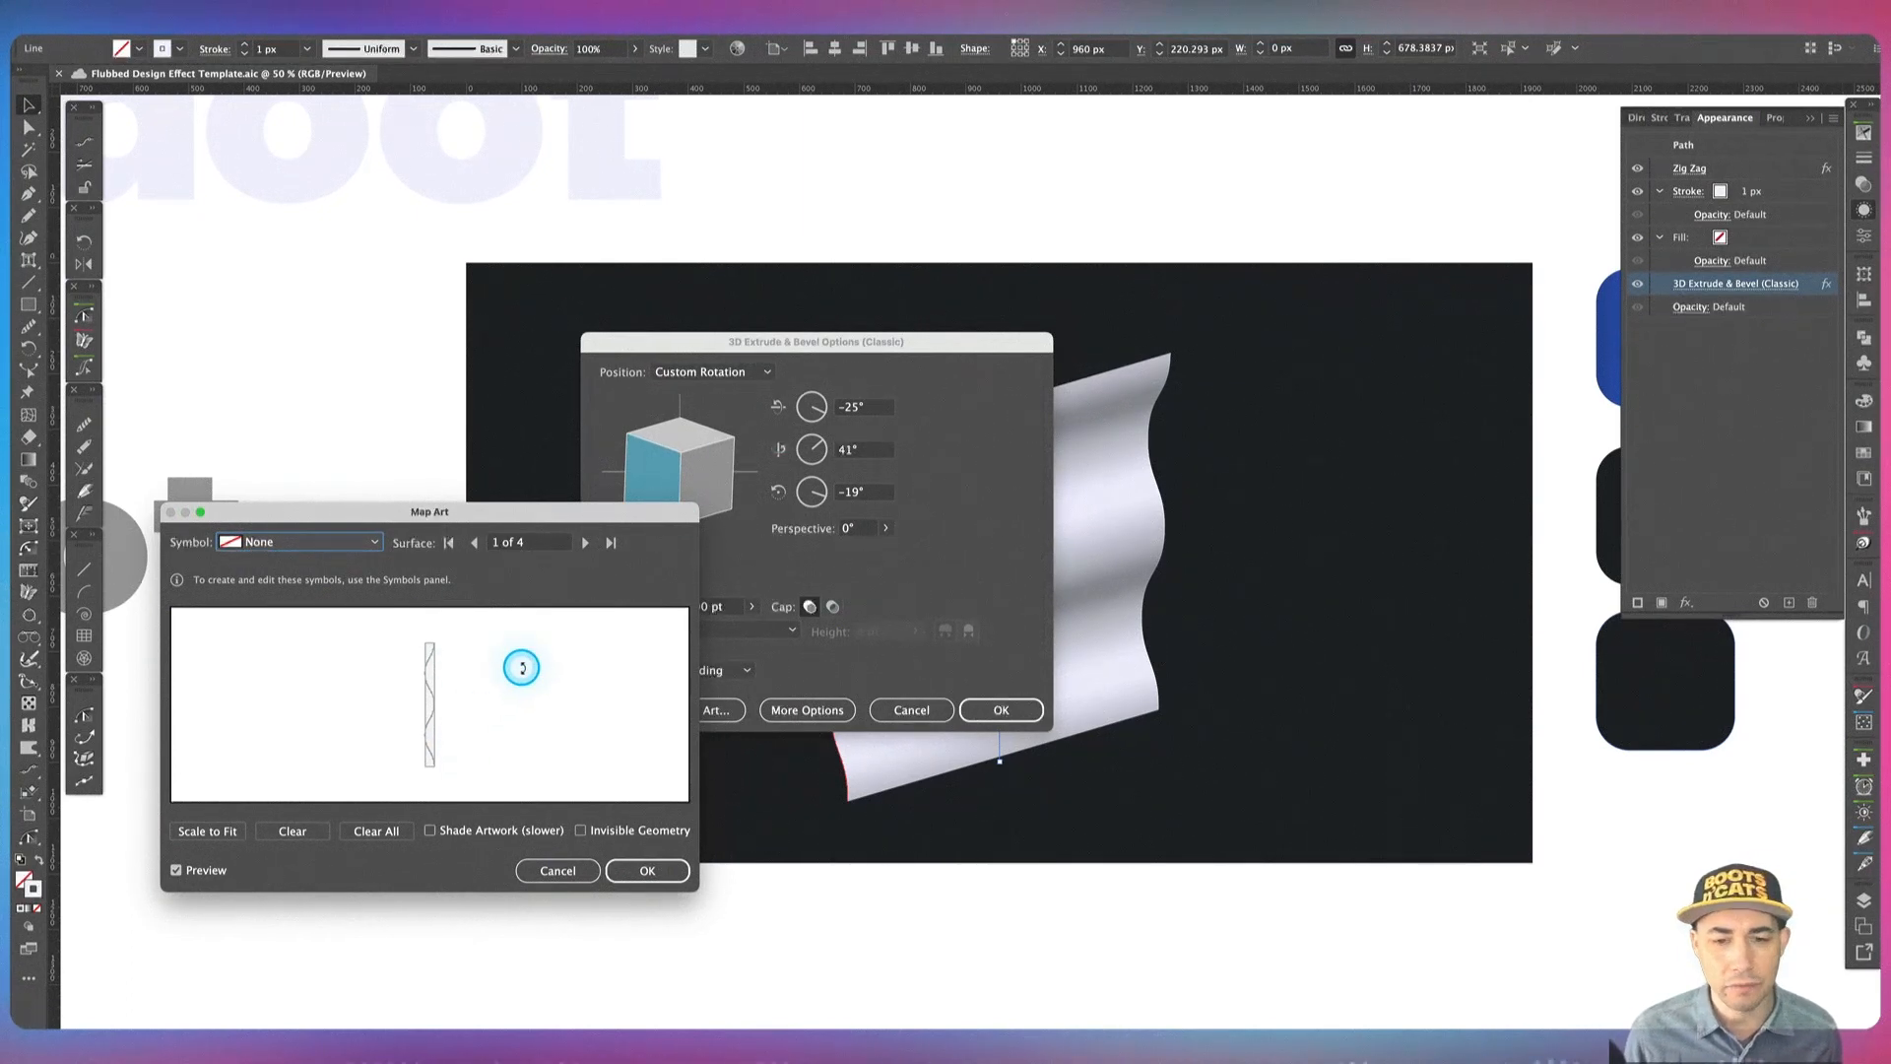
left_click_drag(513, 511, 1258, 404)
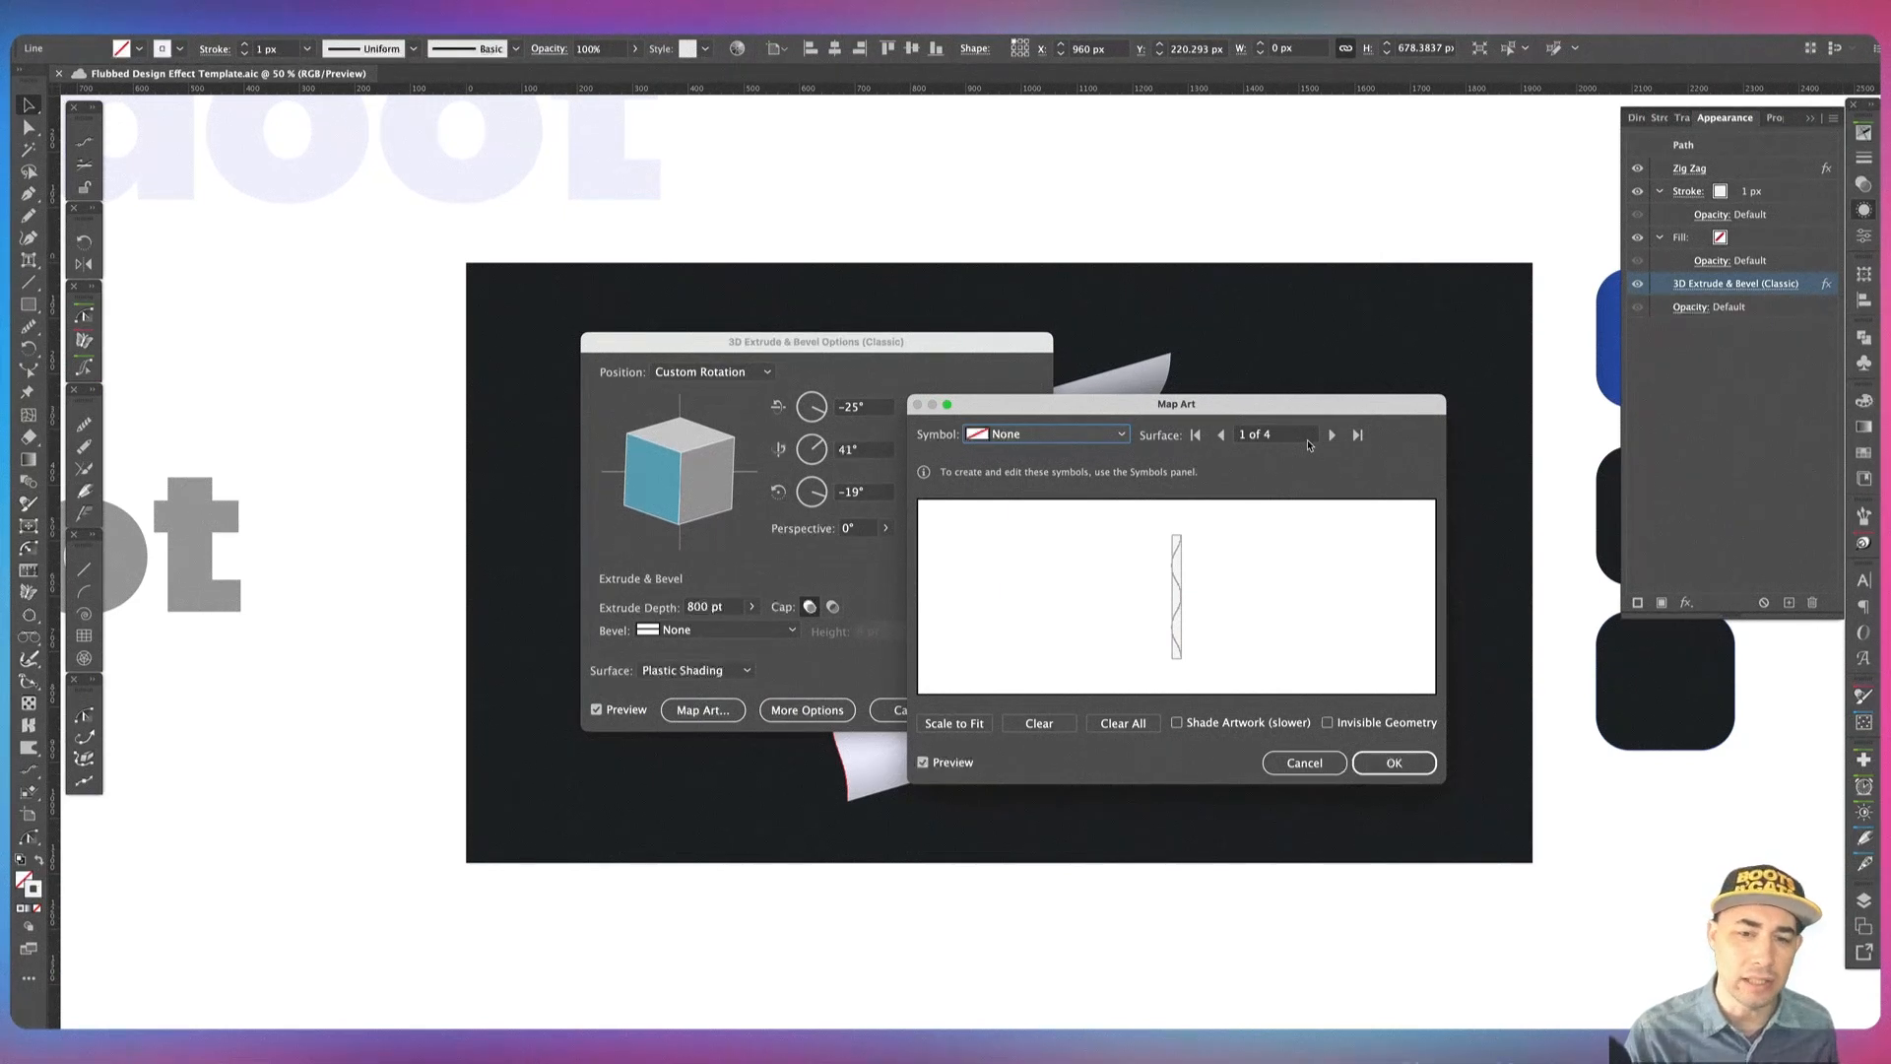
Step: Cycle through the ribbon's mappable surfaces and choose surface 3 of 4, the broad wavy face
left_click(1222, 435)
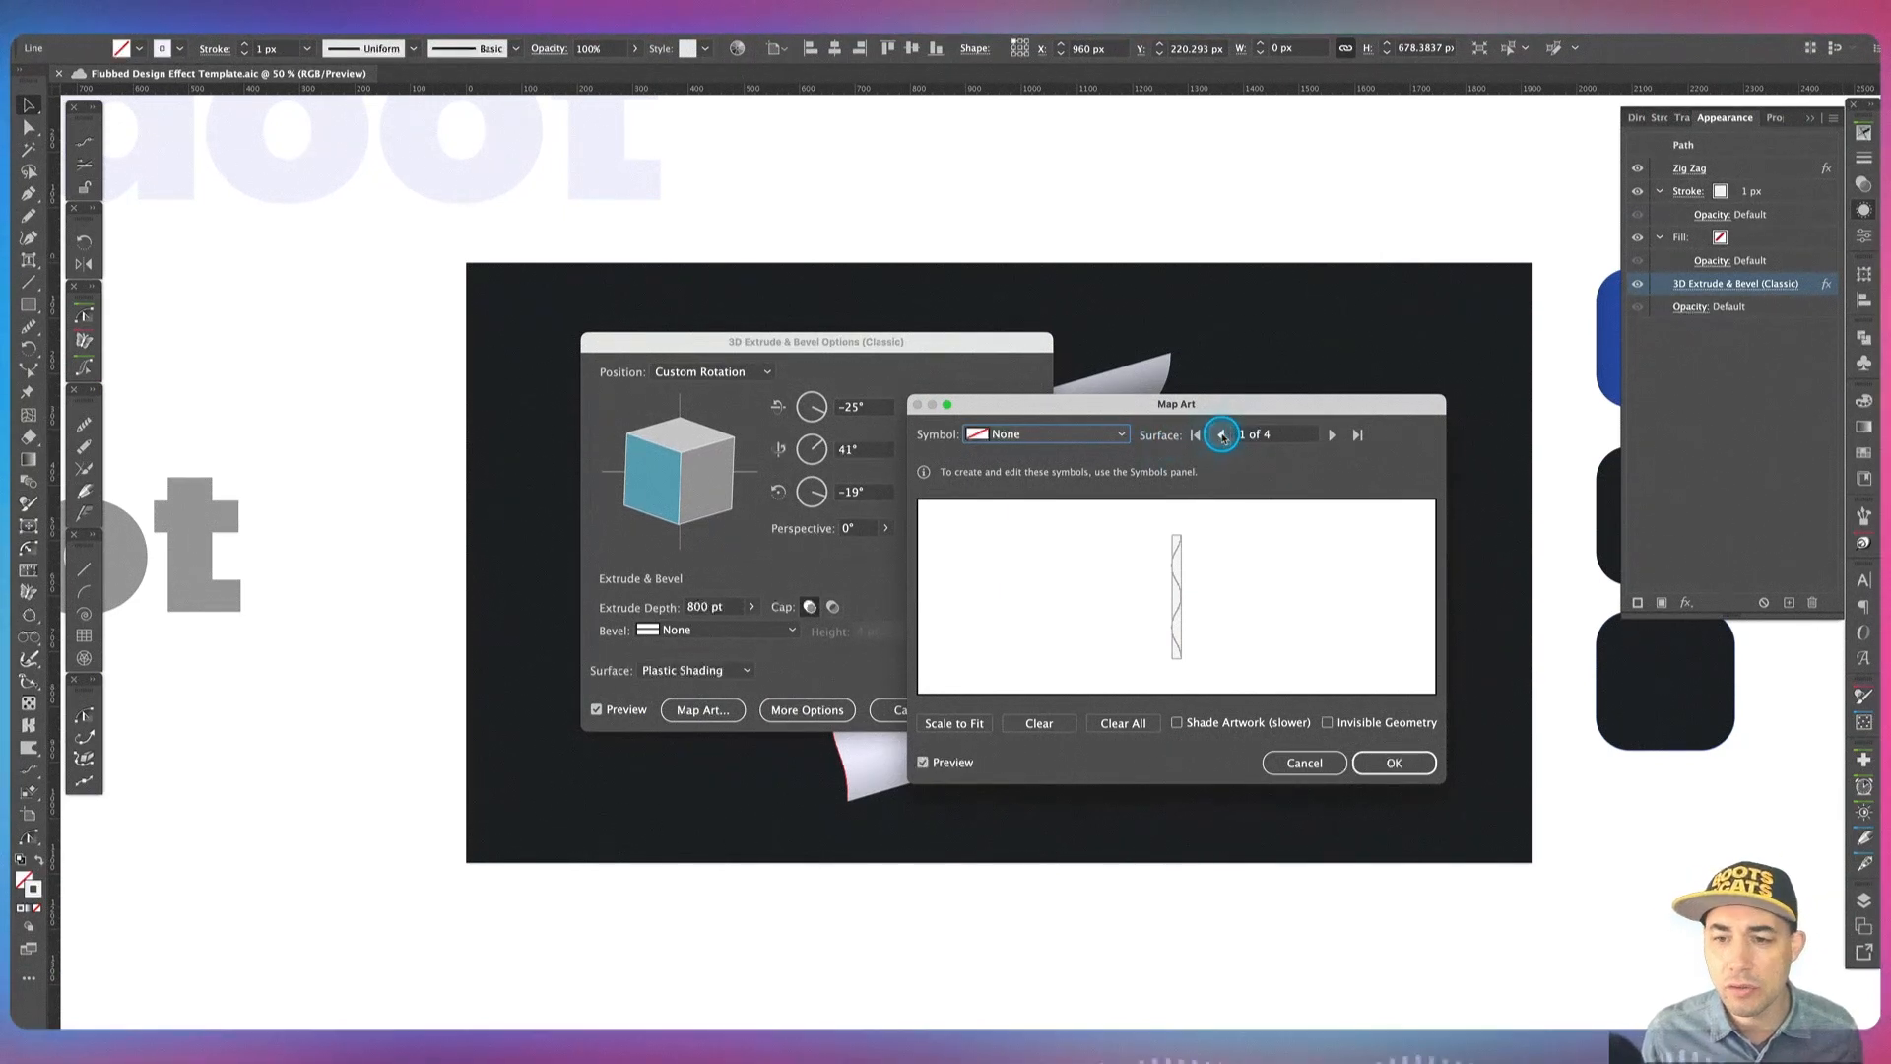
left_click(1331, 435)
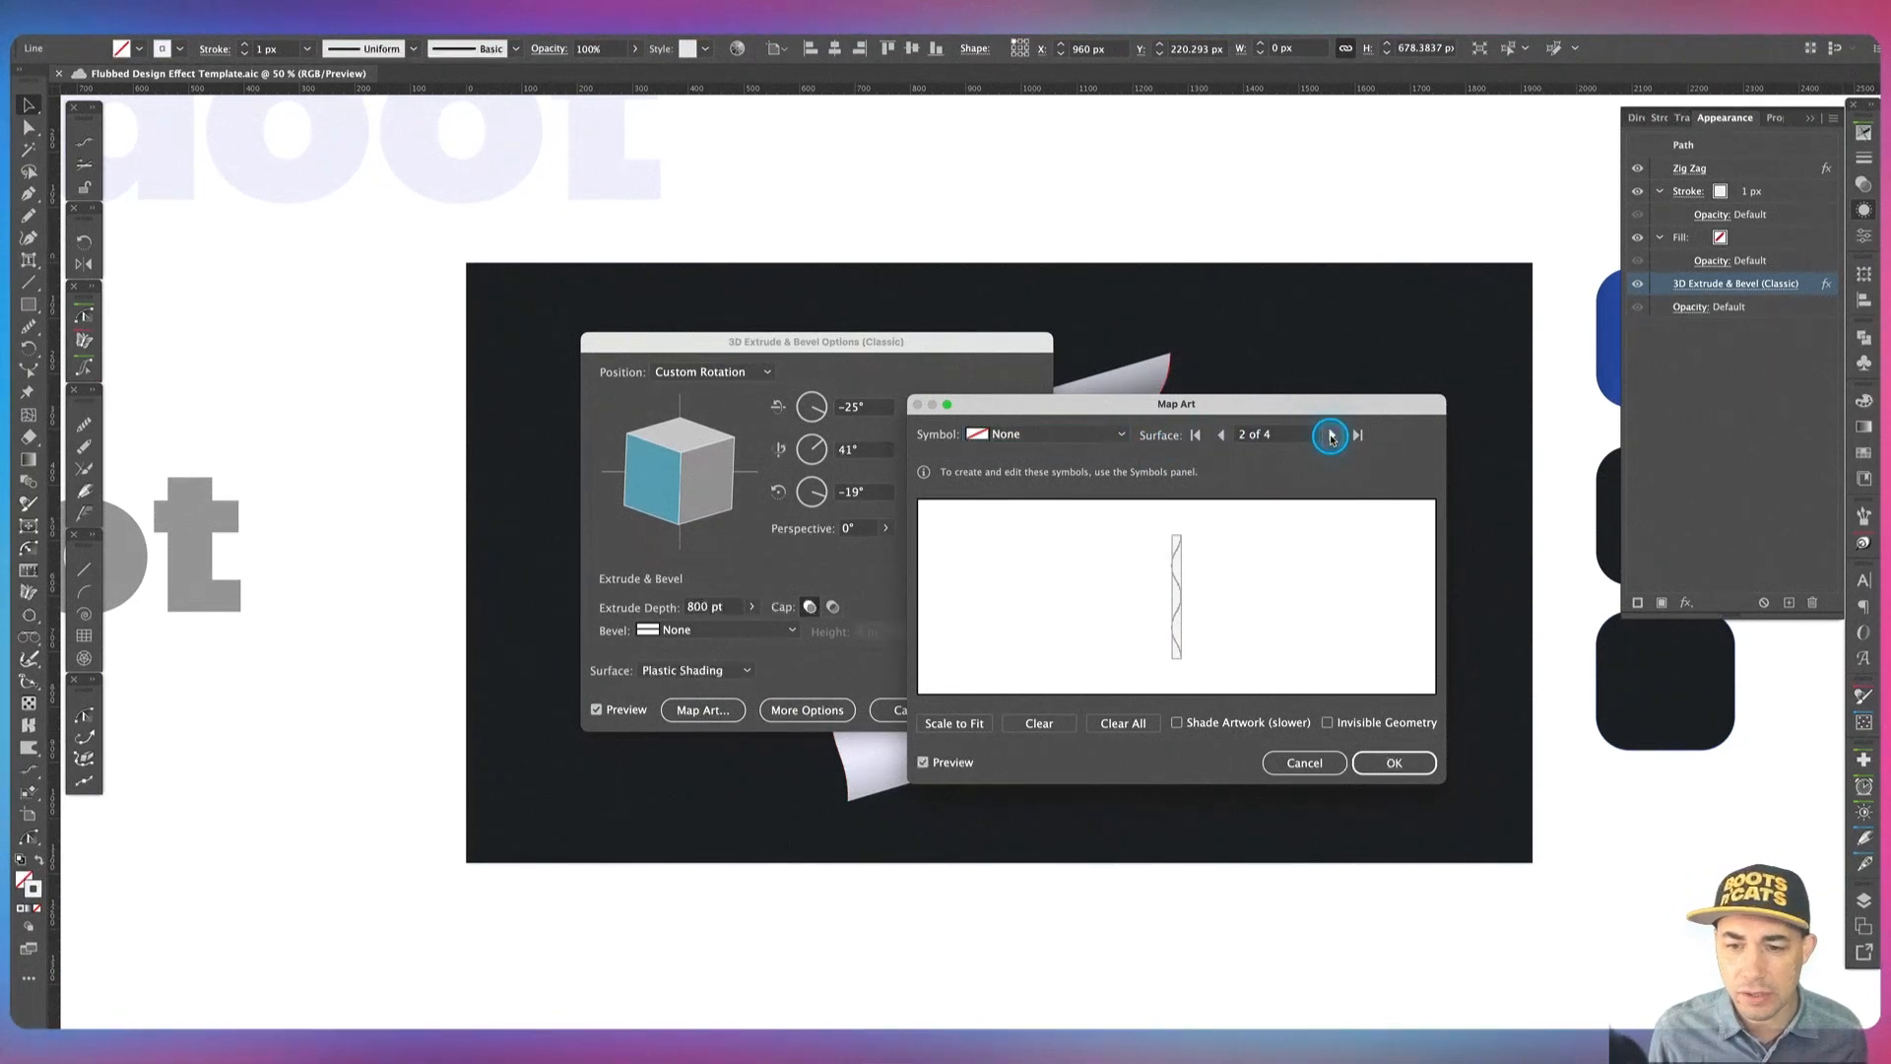
left_click(1331, 436)
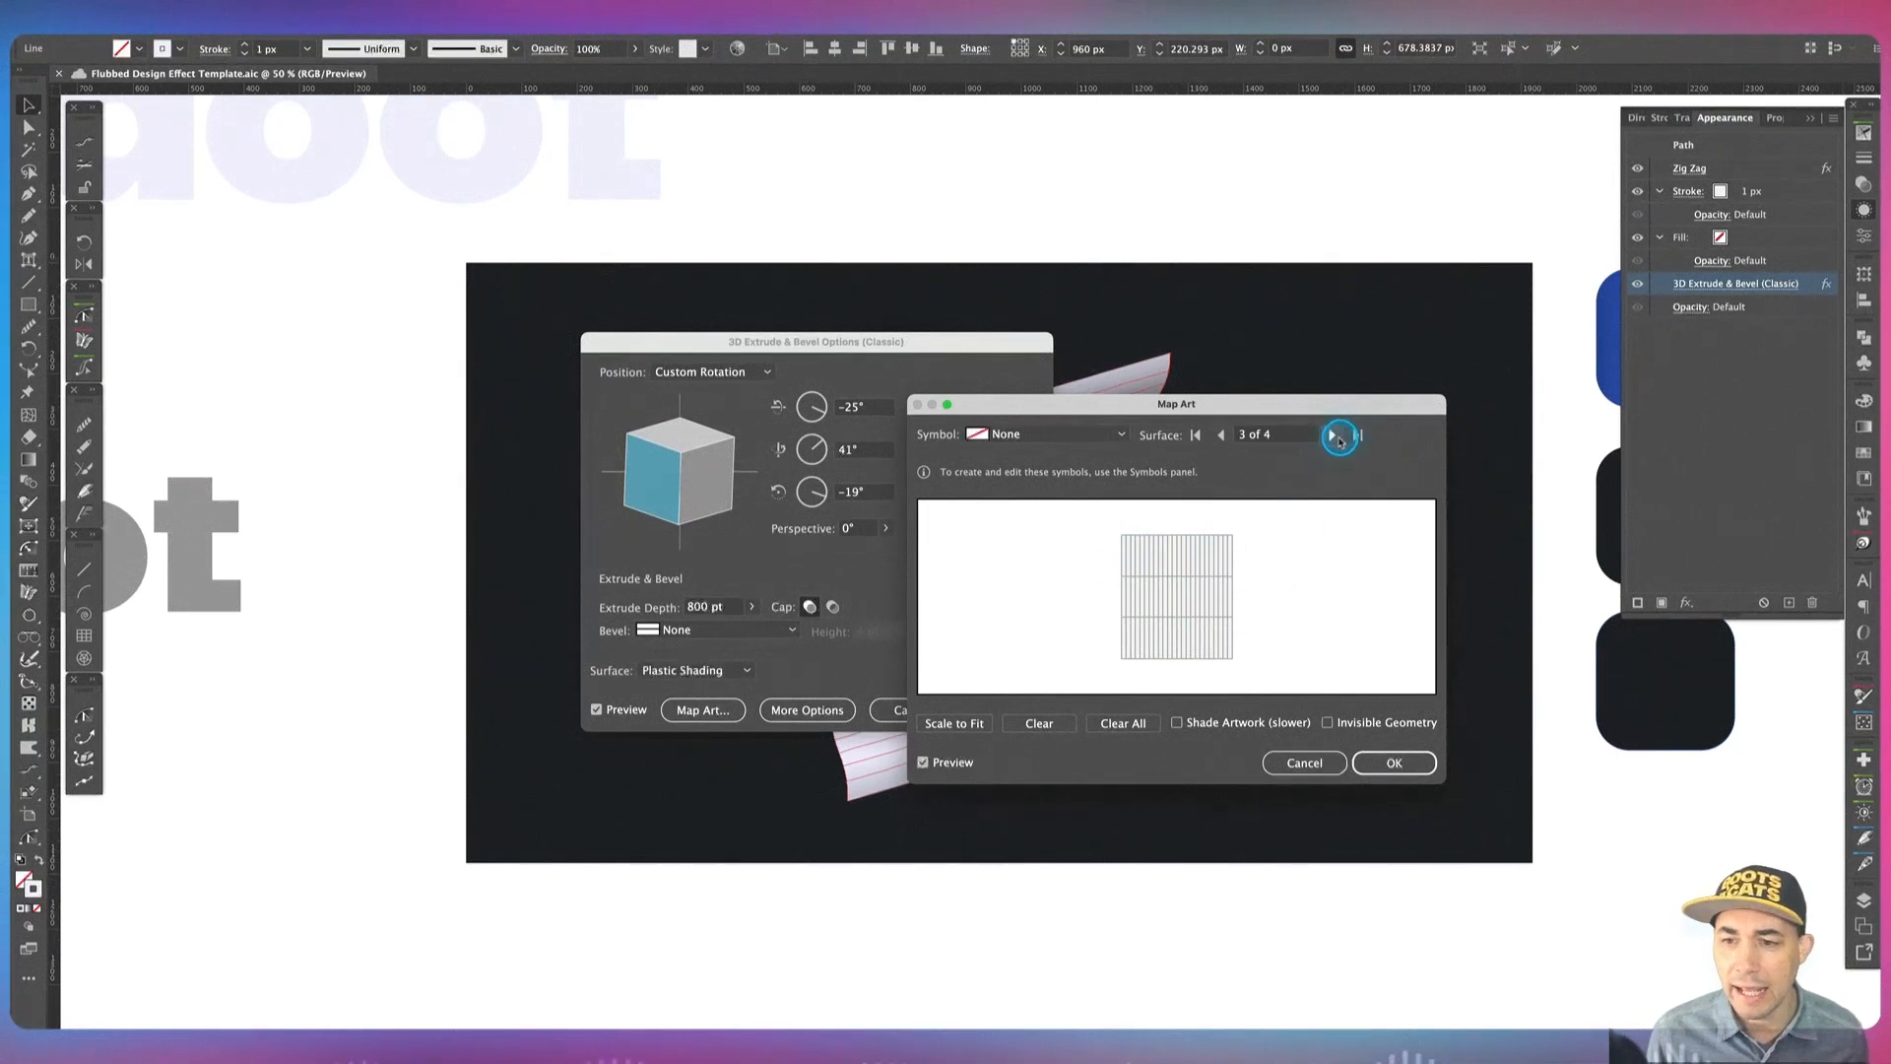
left_click(1332, 436)
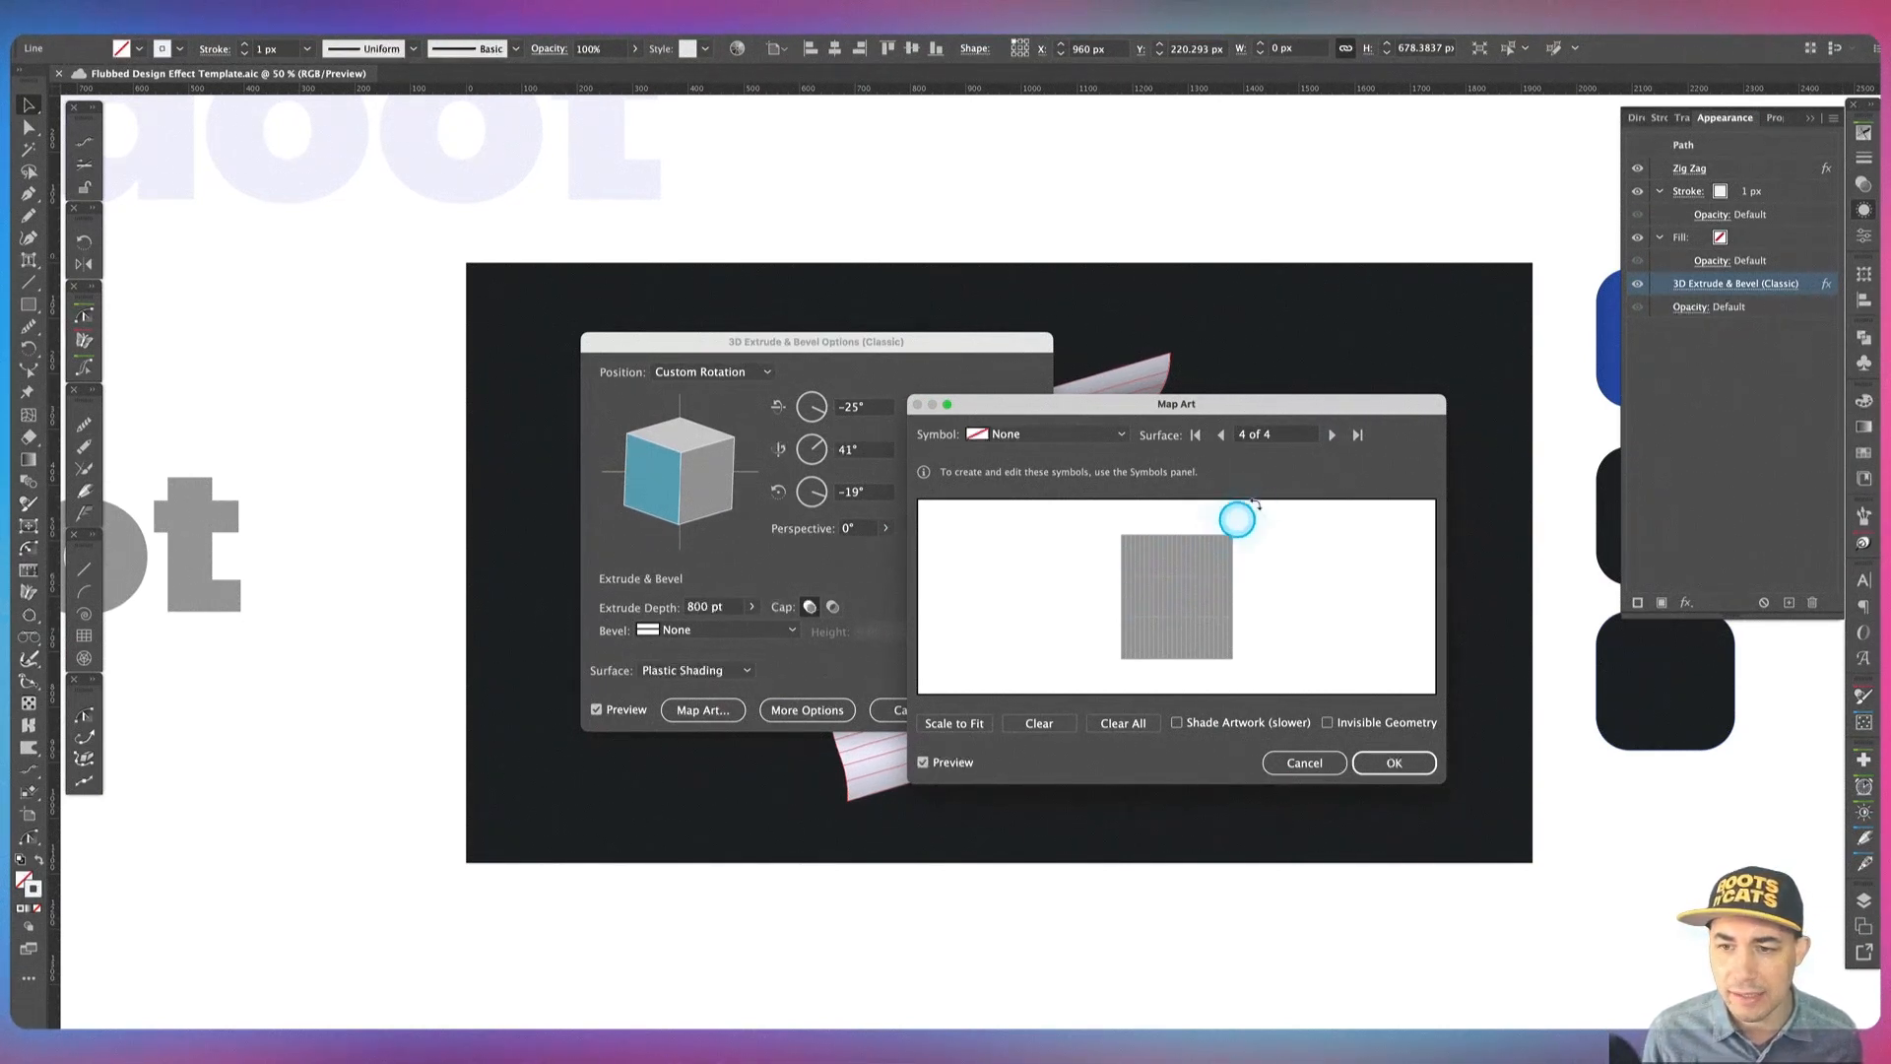
left_click(1223, 434)
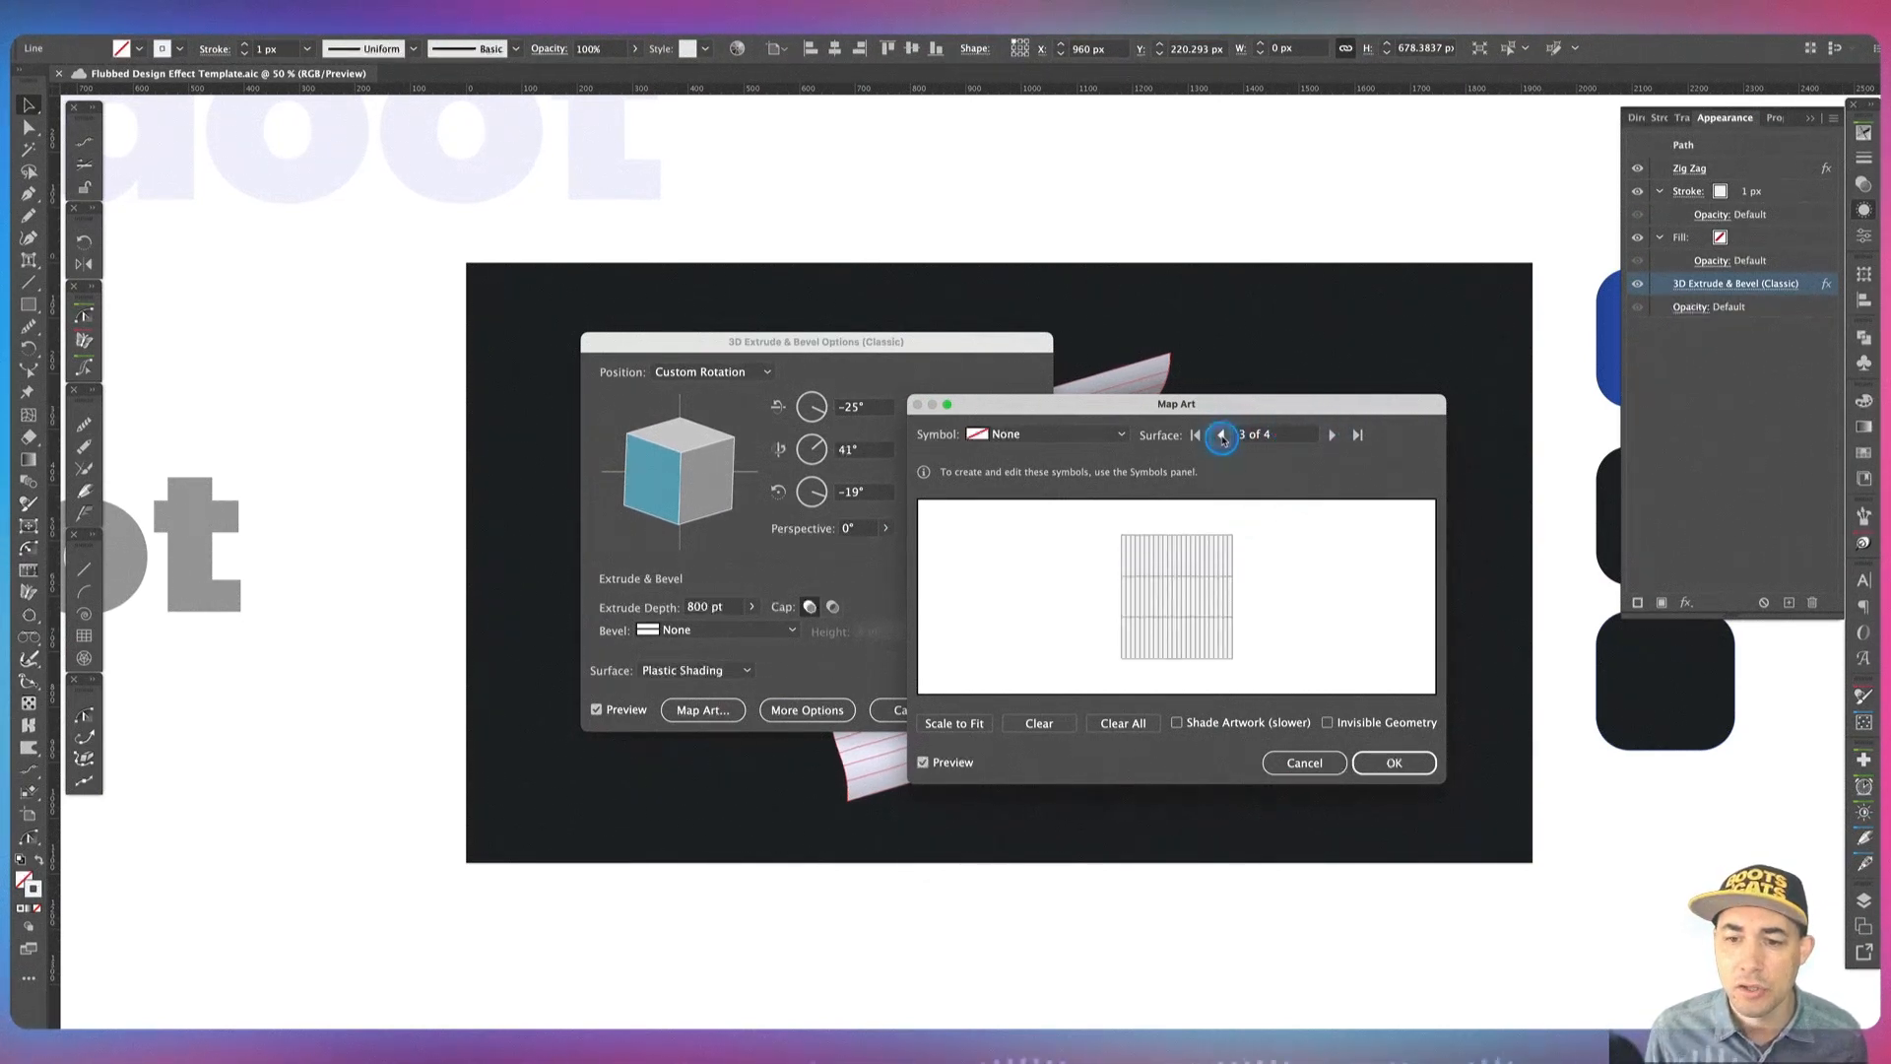
Step: Enable Shade Artwork and Invisible Geometry for the mapping, and move the dialogs clear of the ribbon
left_click_drag(1290, 407, 1509, 405)
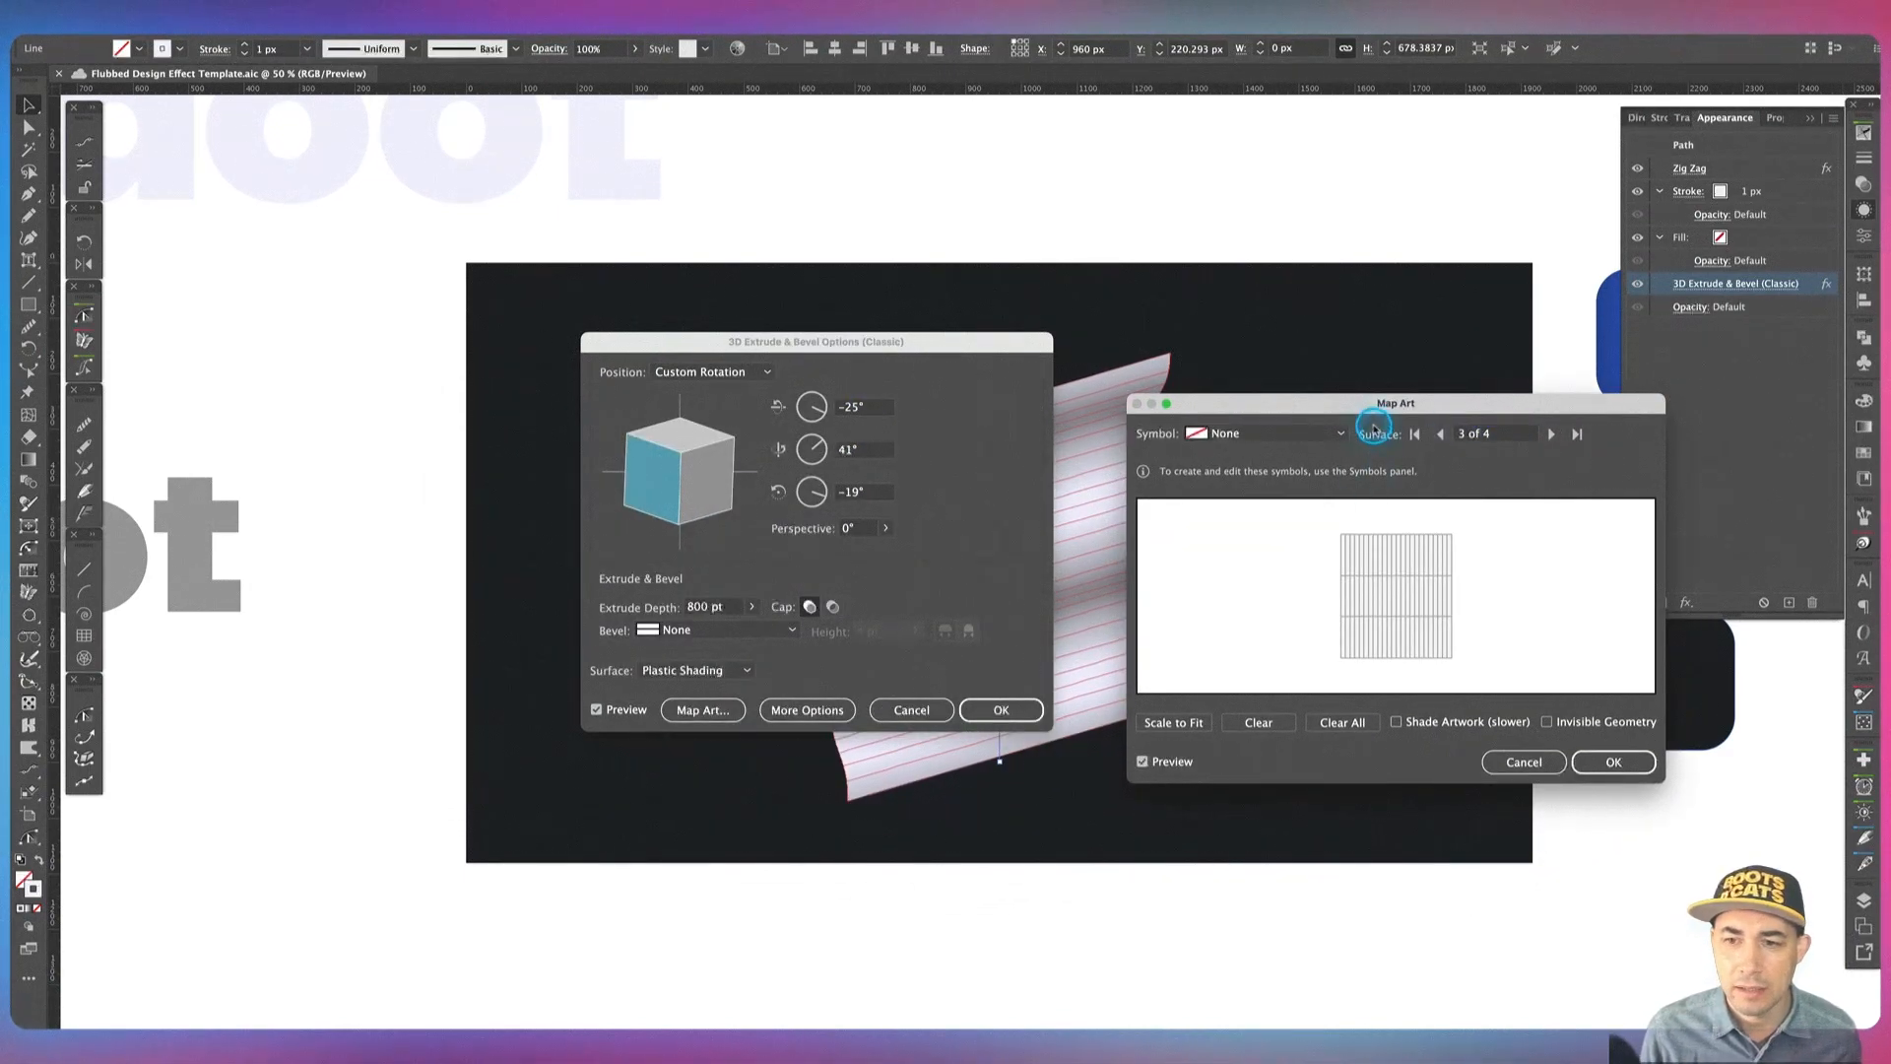
left_click_drag(1374, 406, 1475, 379)
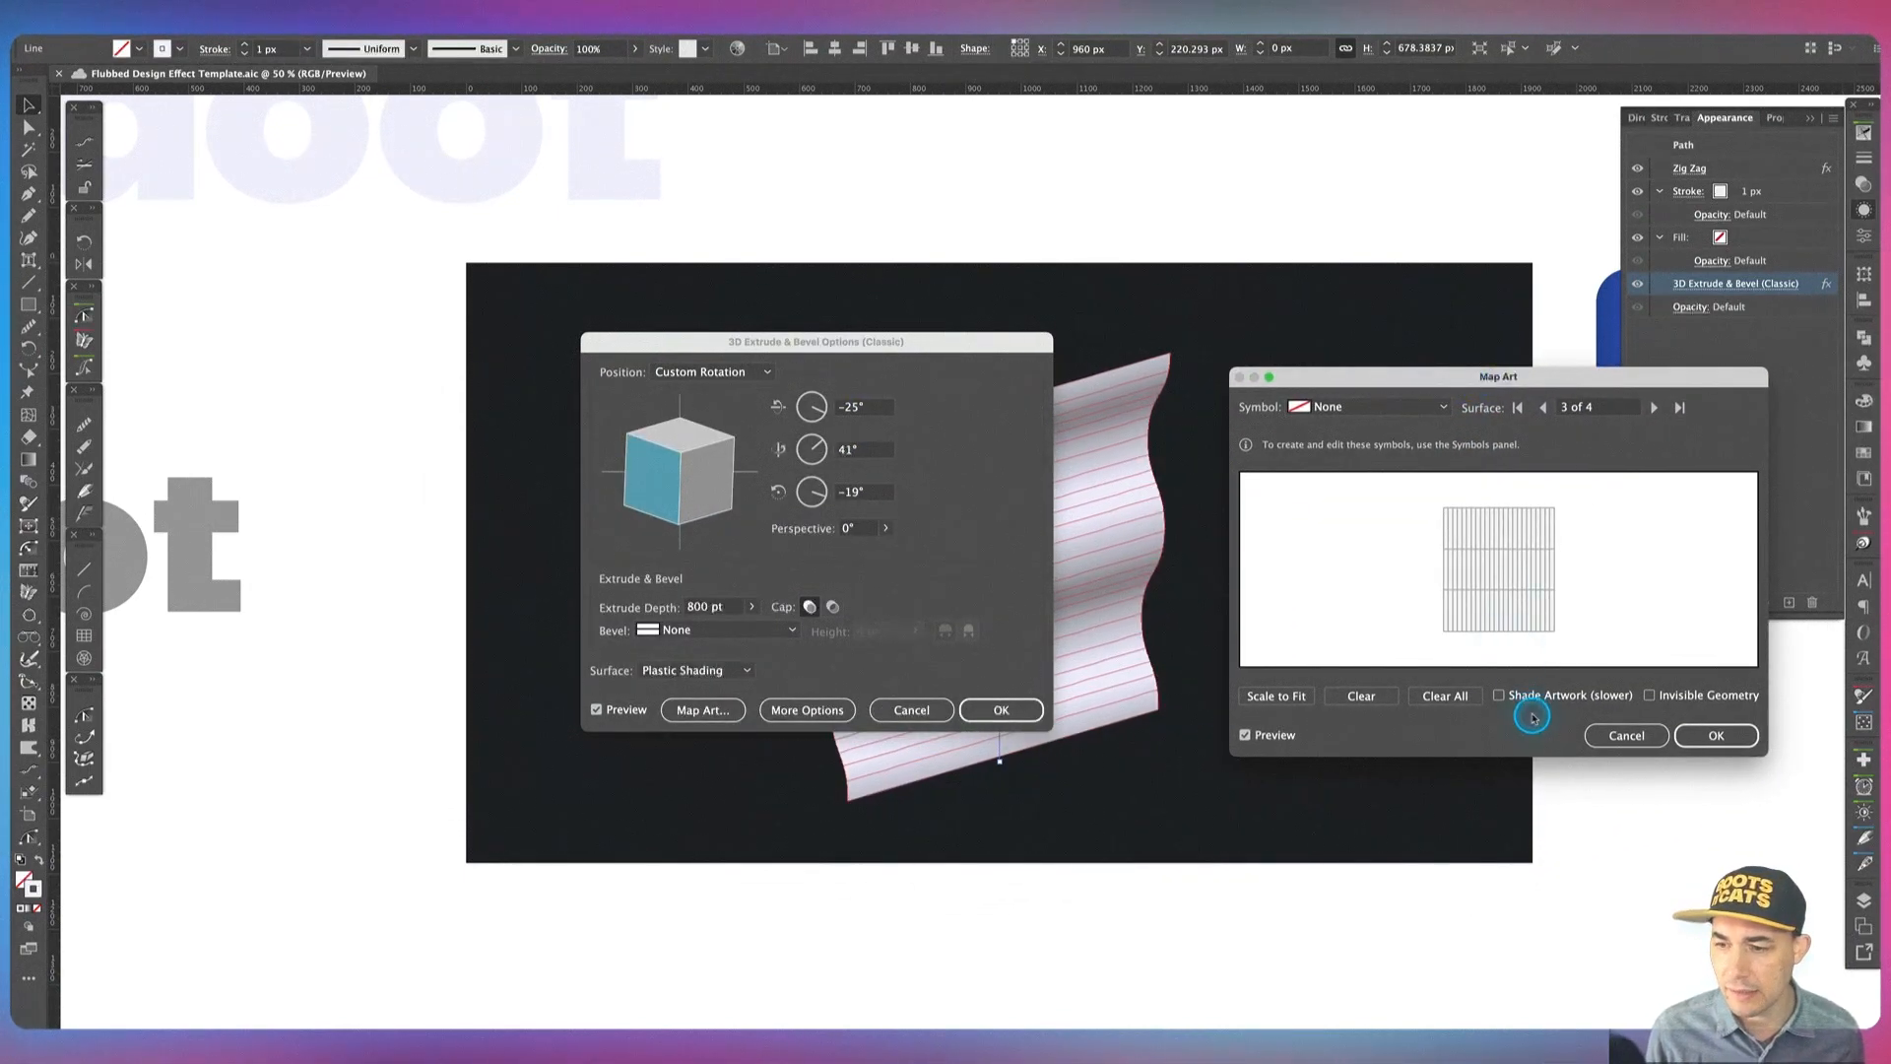
left_click(1688, 696)
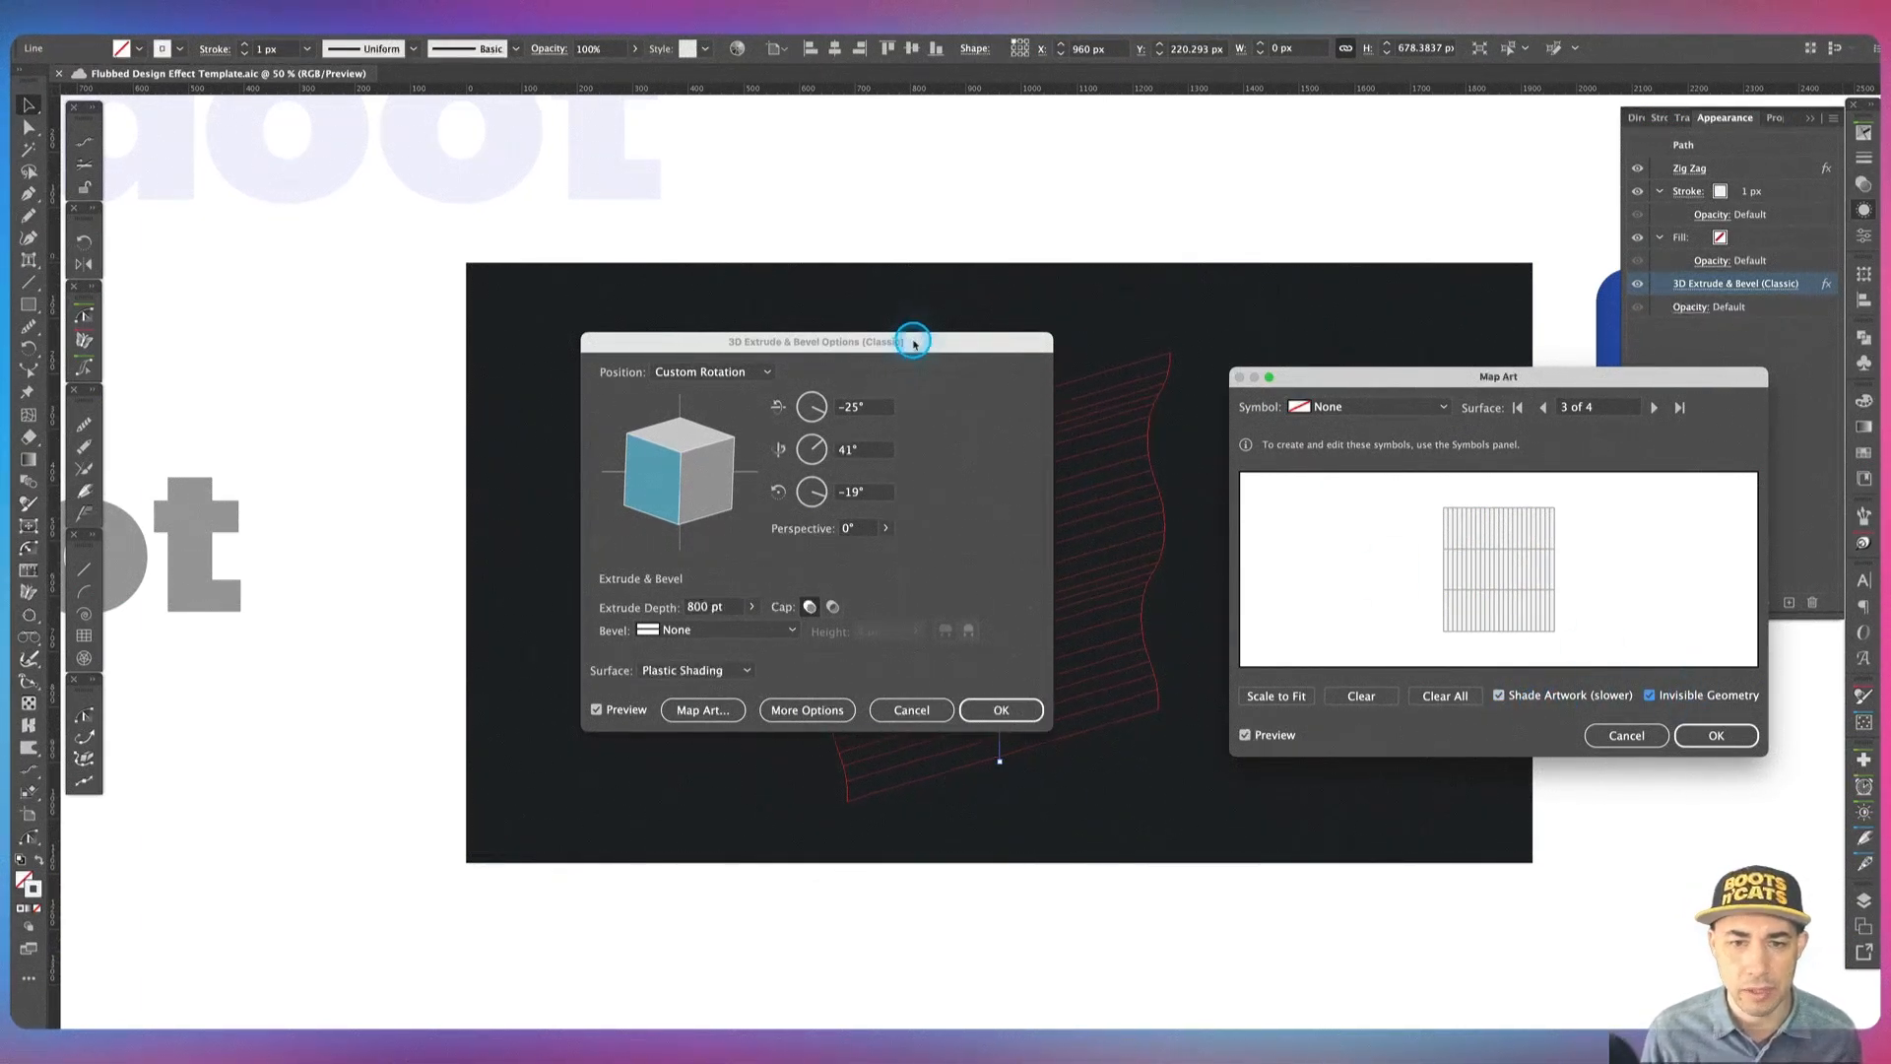
left_click_drag(914, 341, 589, 344)
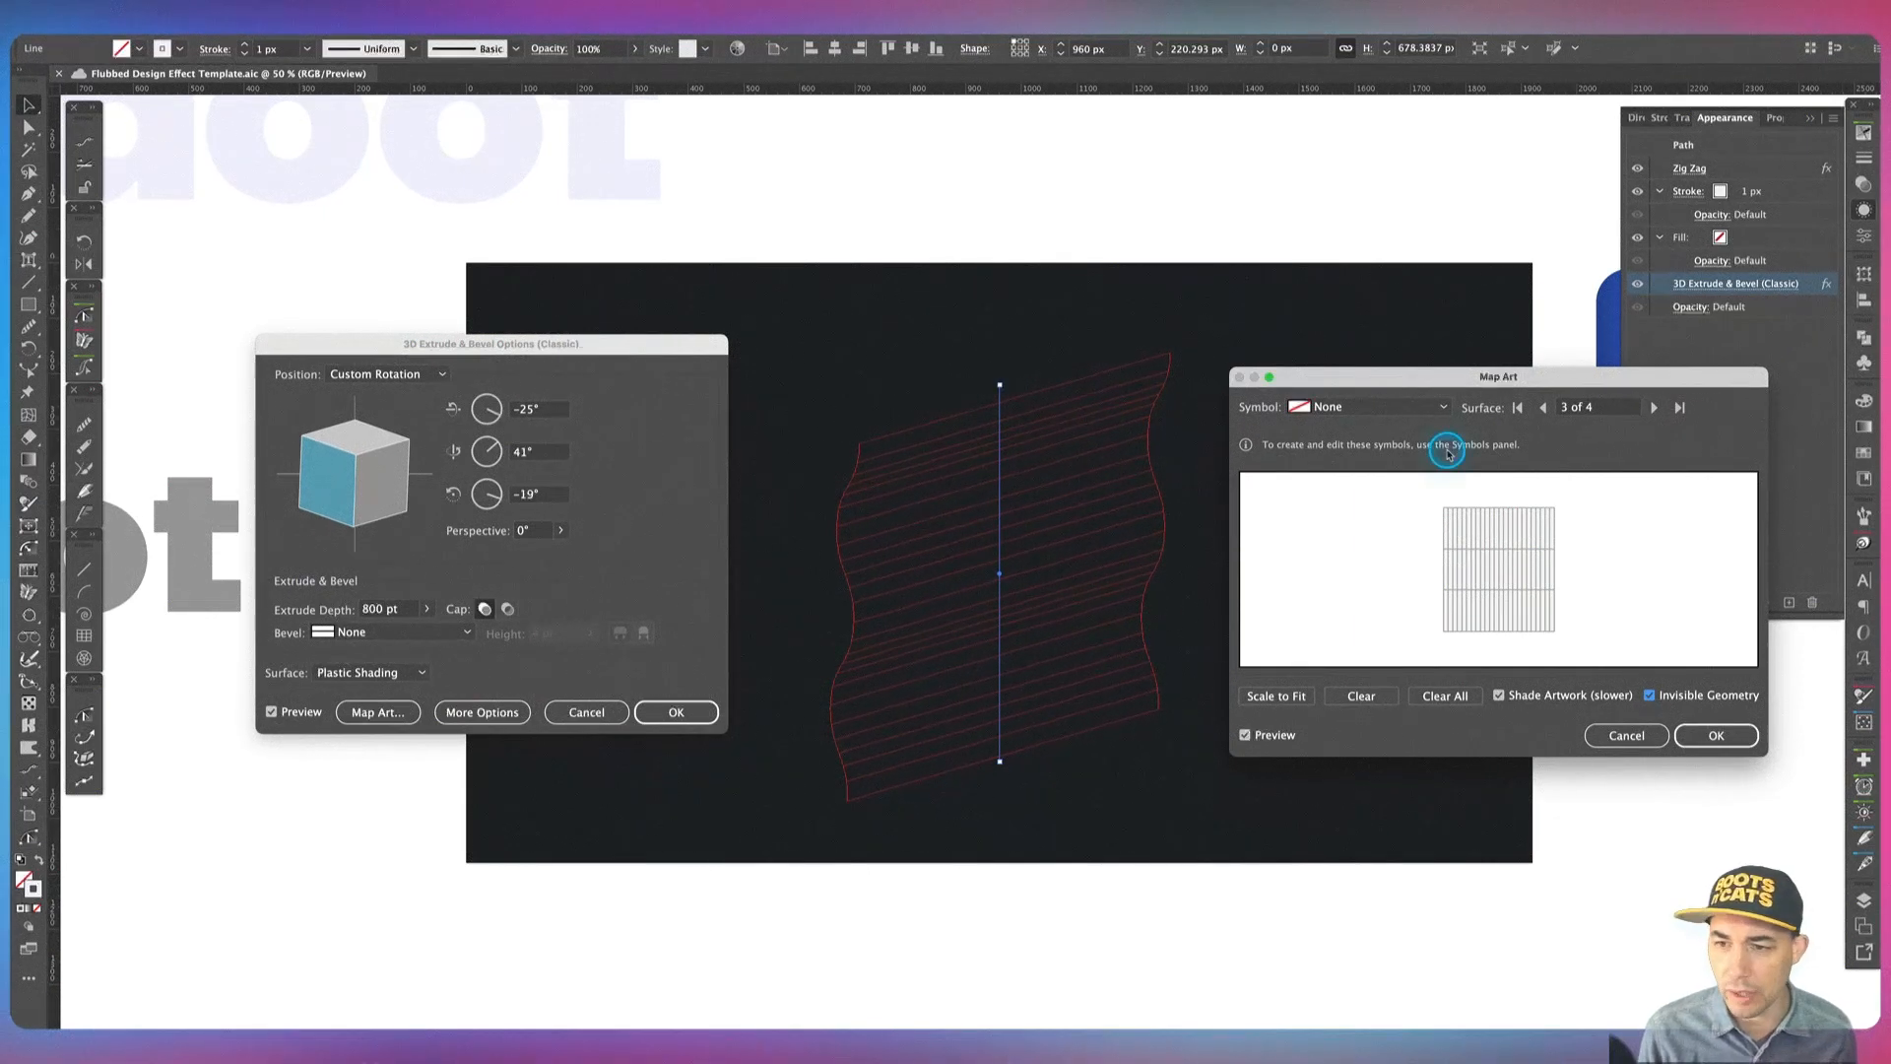
Step: Map the Doot V2 symbol onto surface 3, scale it down to fit the surface's width, and apply the 3D effect
left_click(1342, 405)
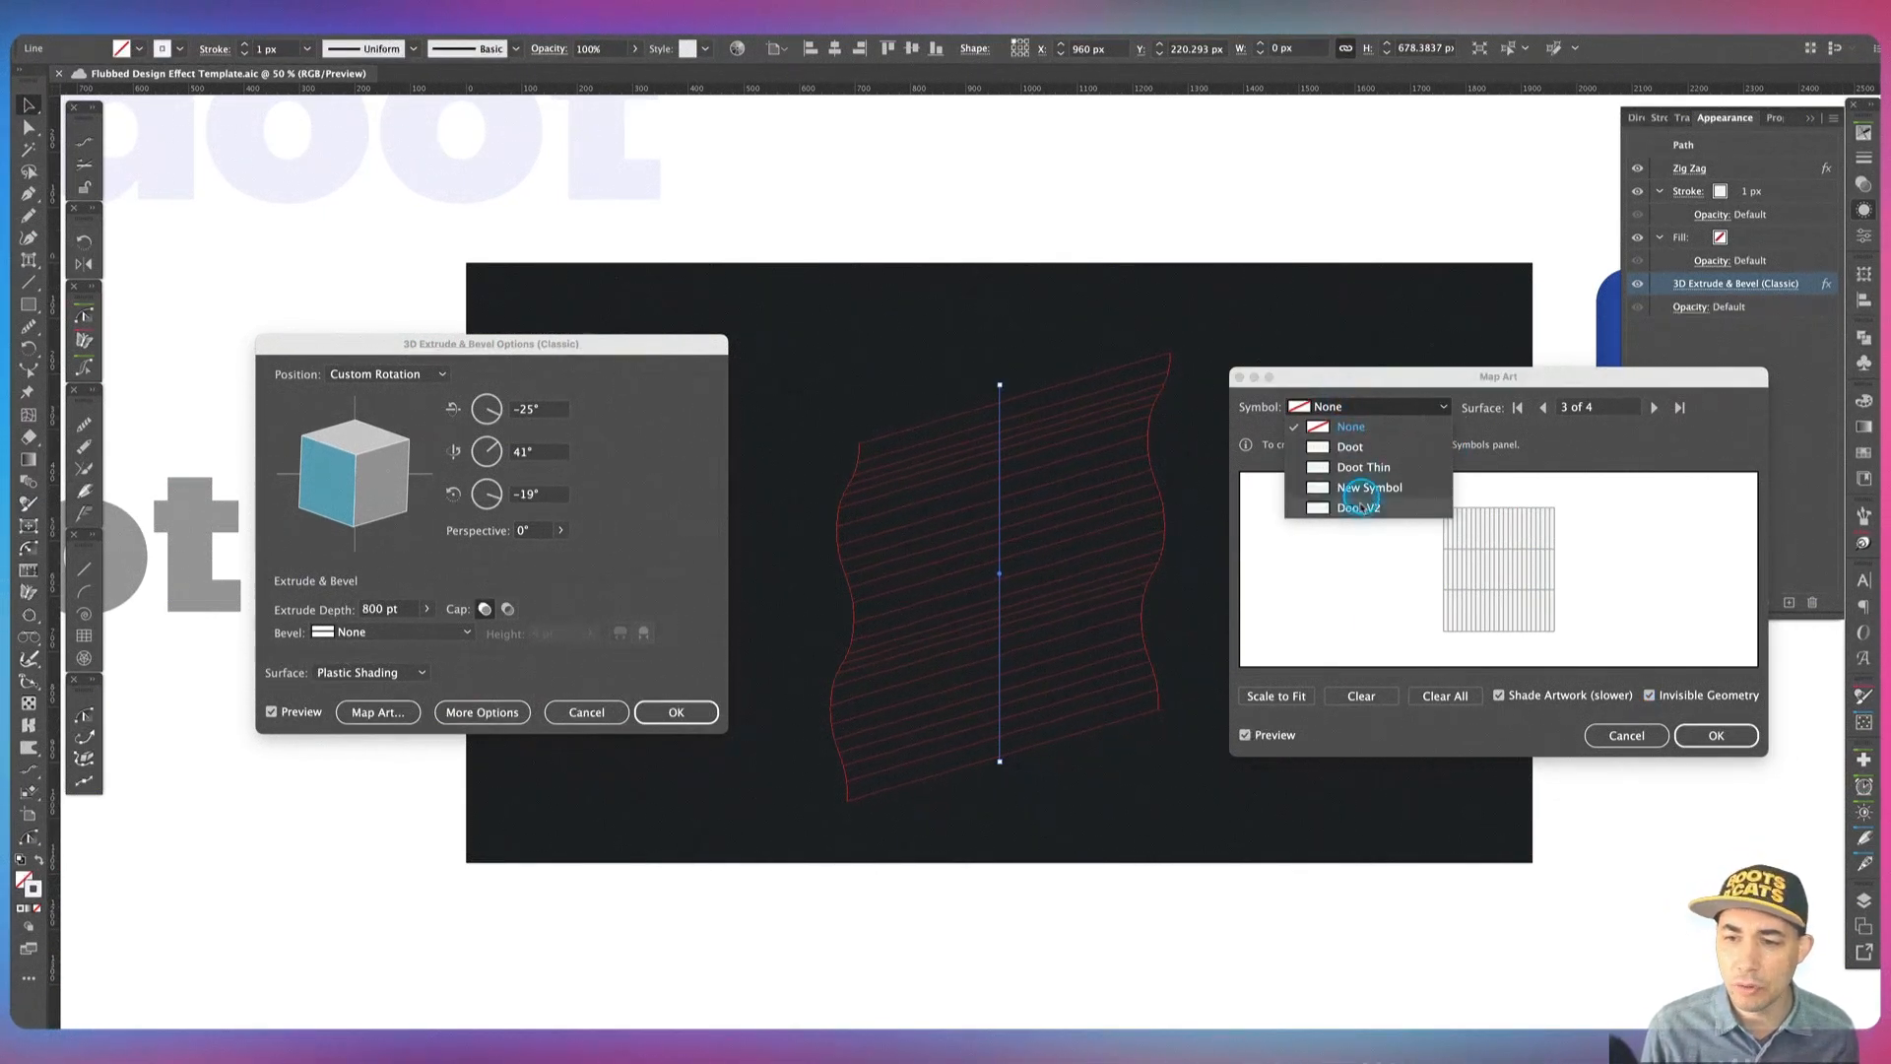
left_click(1359, 507)
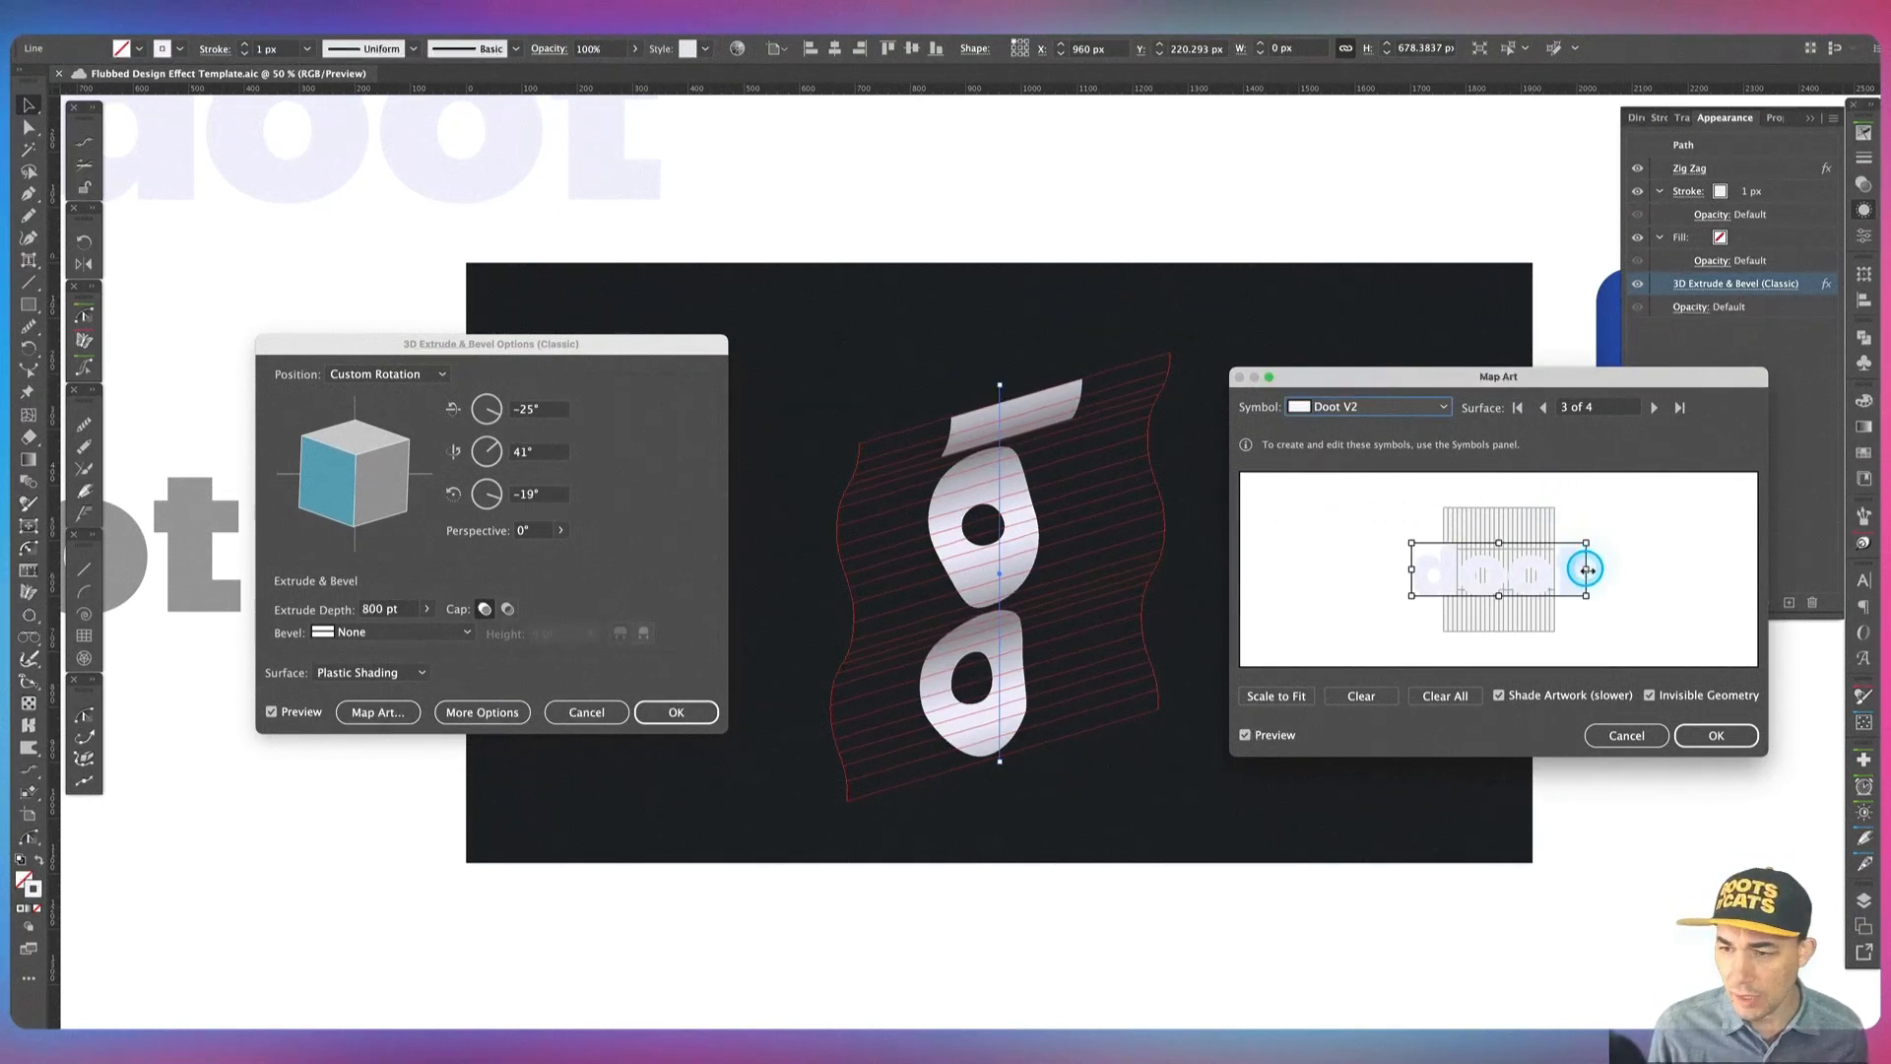
left_click_drag(1586, 569, 1519, 569)
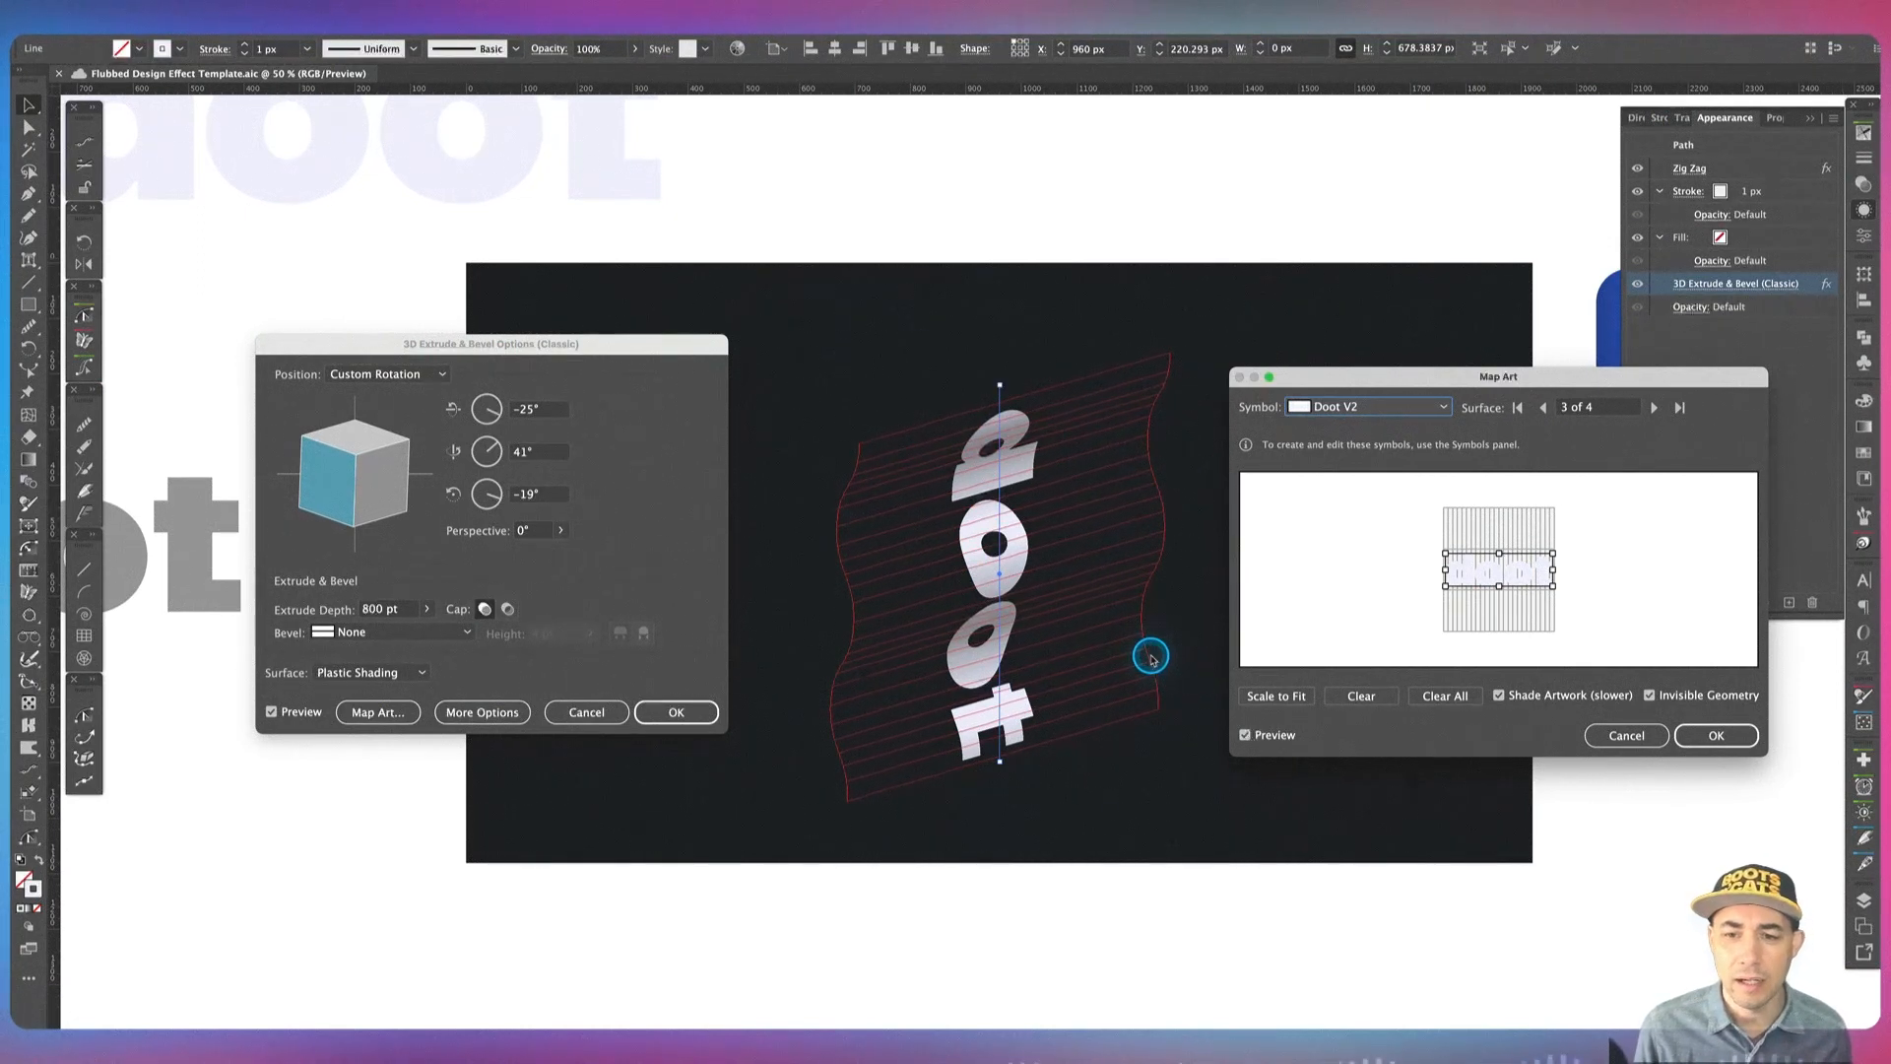
left_click(1719, 736)
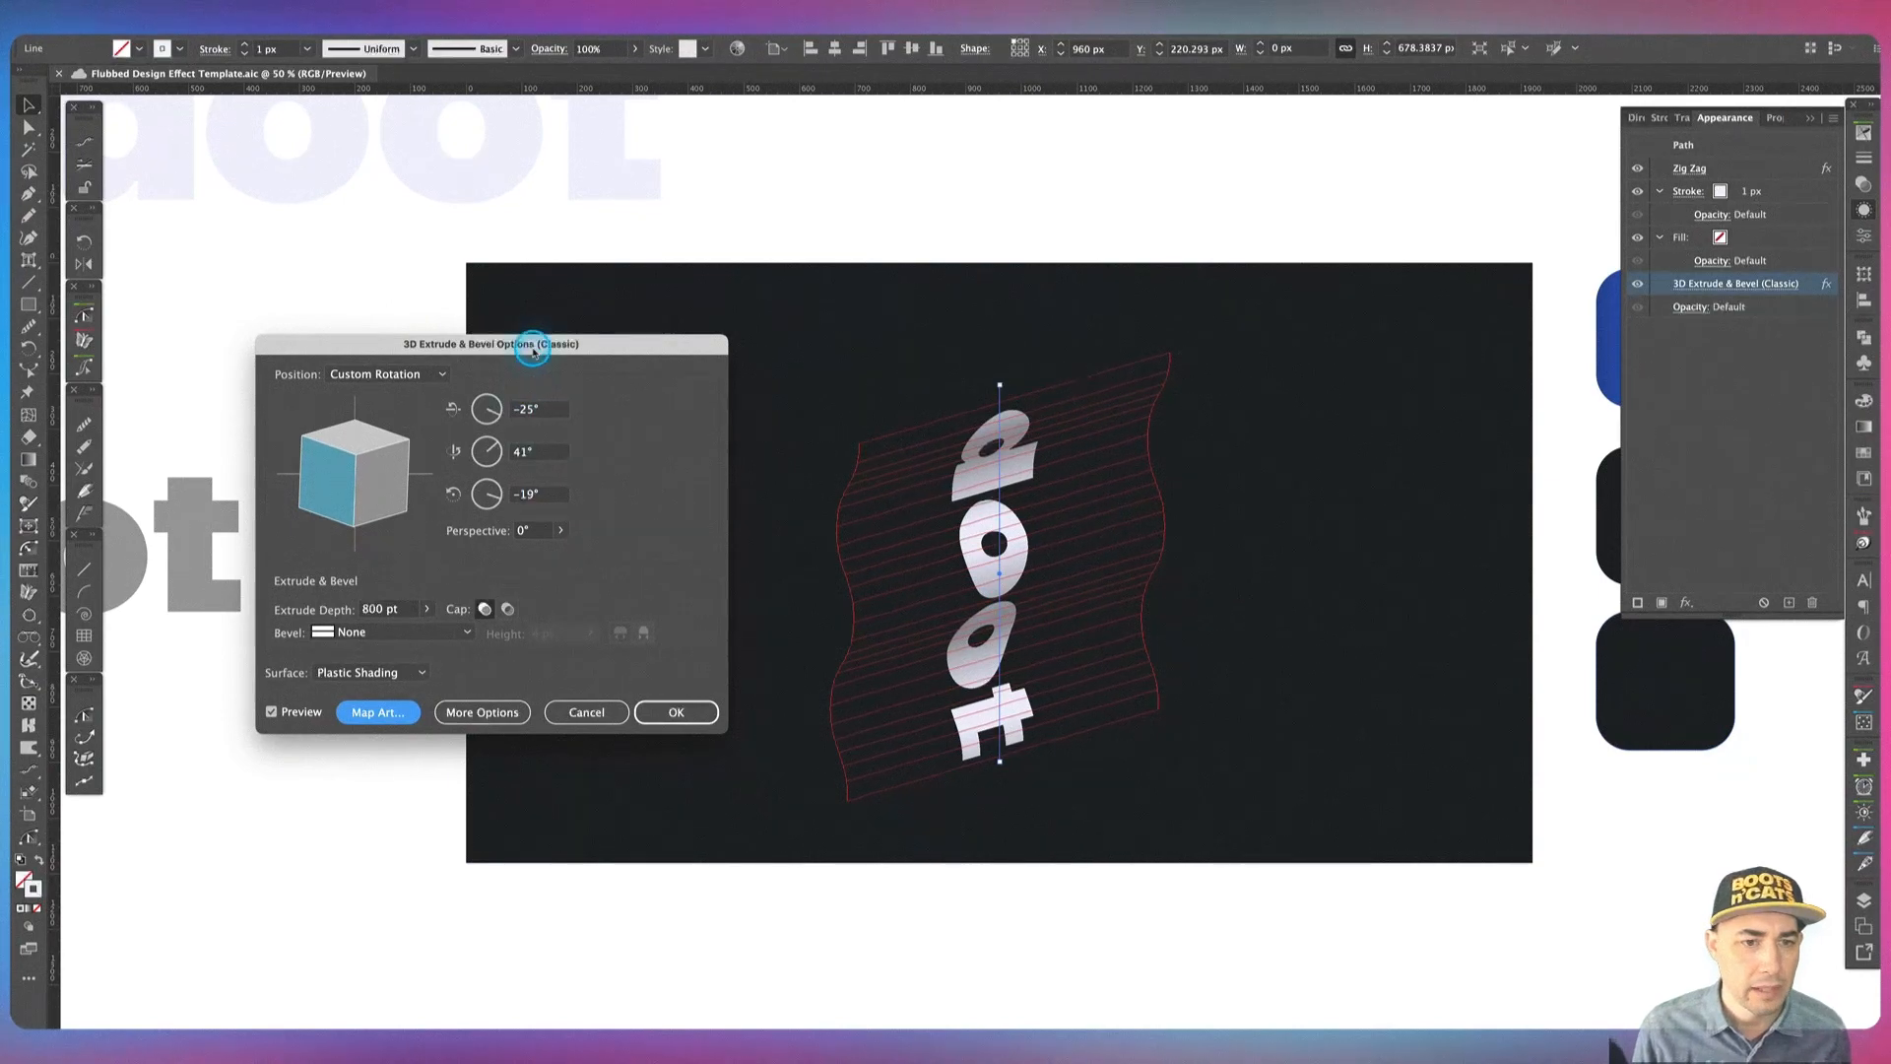
left_click_drag(538, 350, 1364, 377)
left_click(1506, 738)
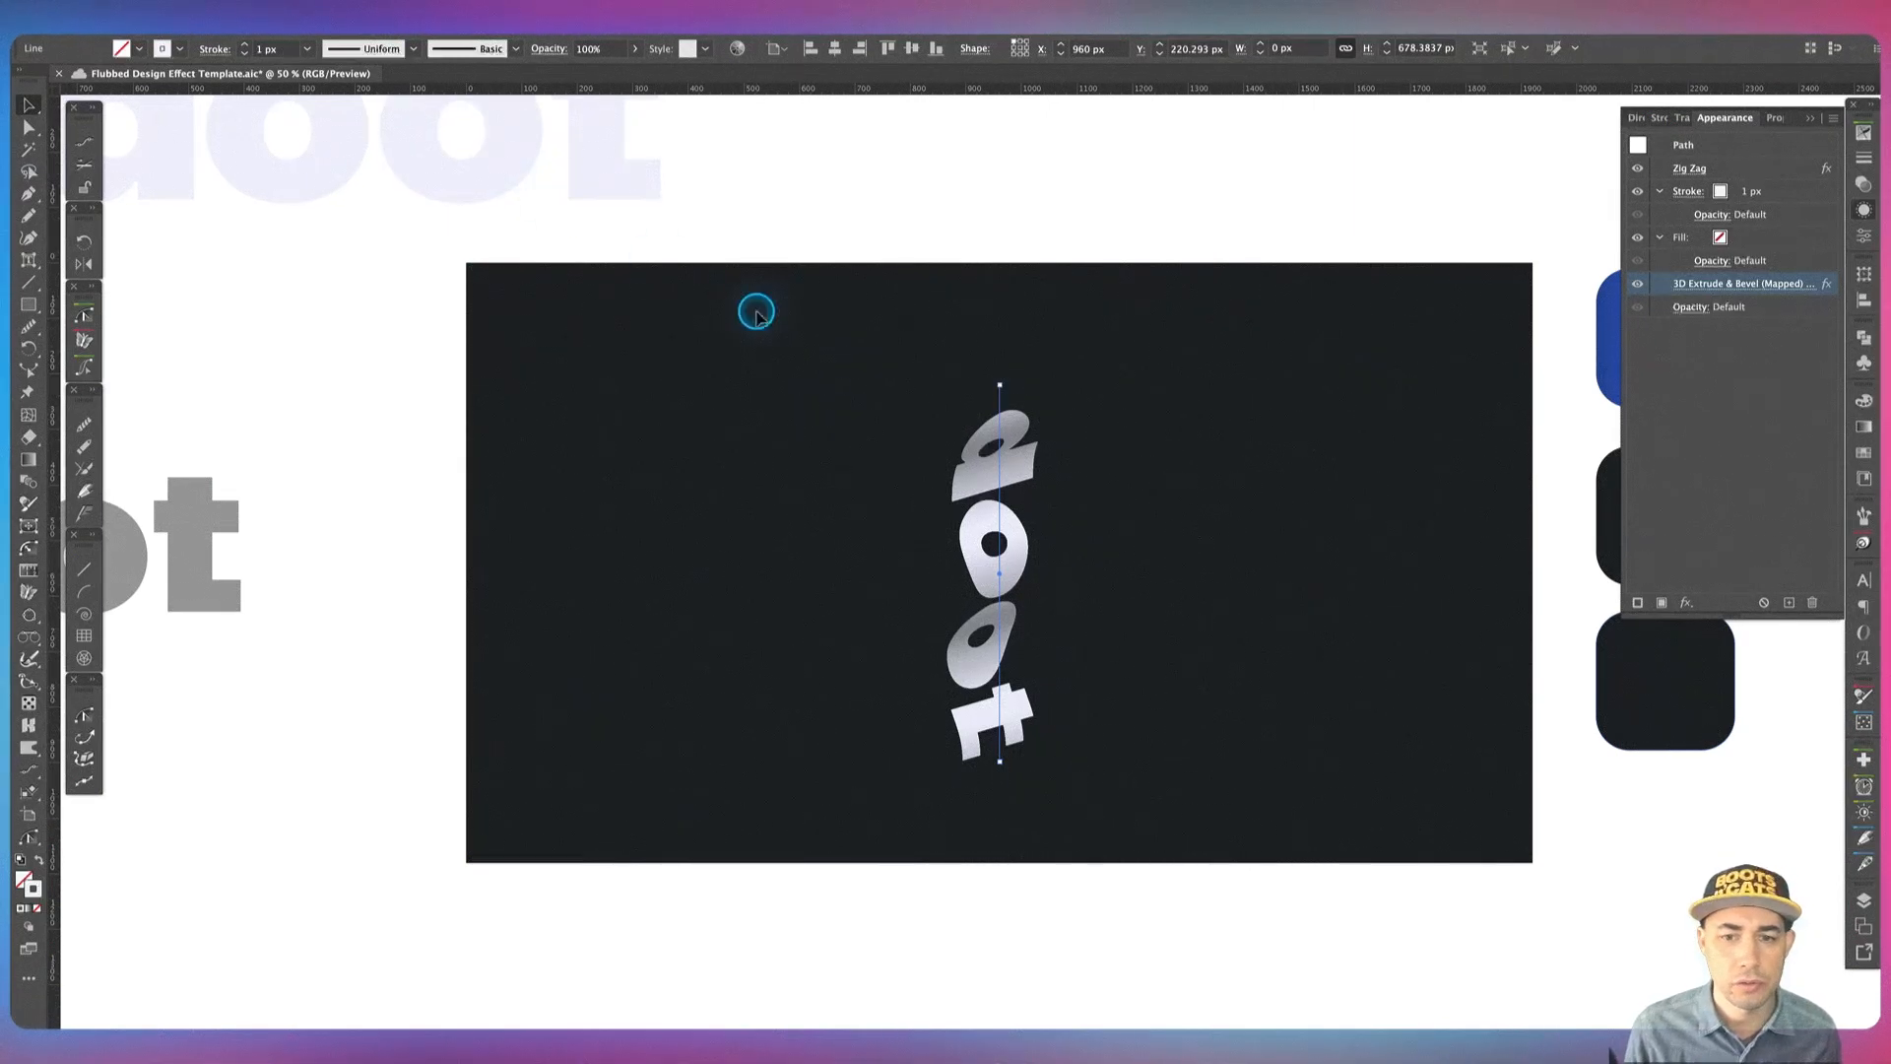
Step: Expand the appearance of the mapped ribbon and delete the wavy outline path surrounding the doot letters
key("alt+Tab")
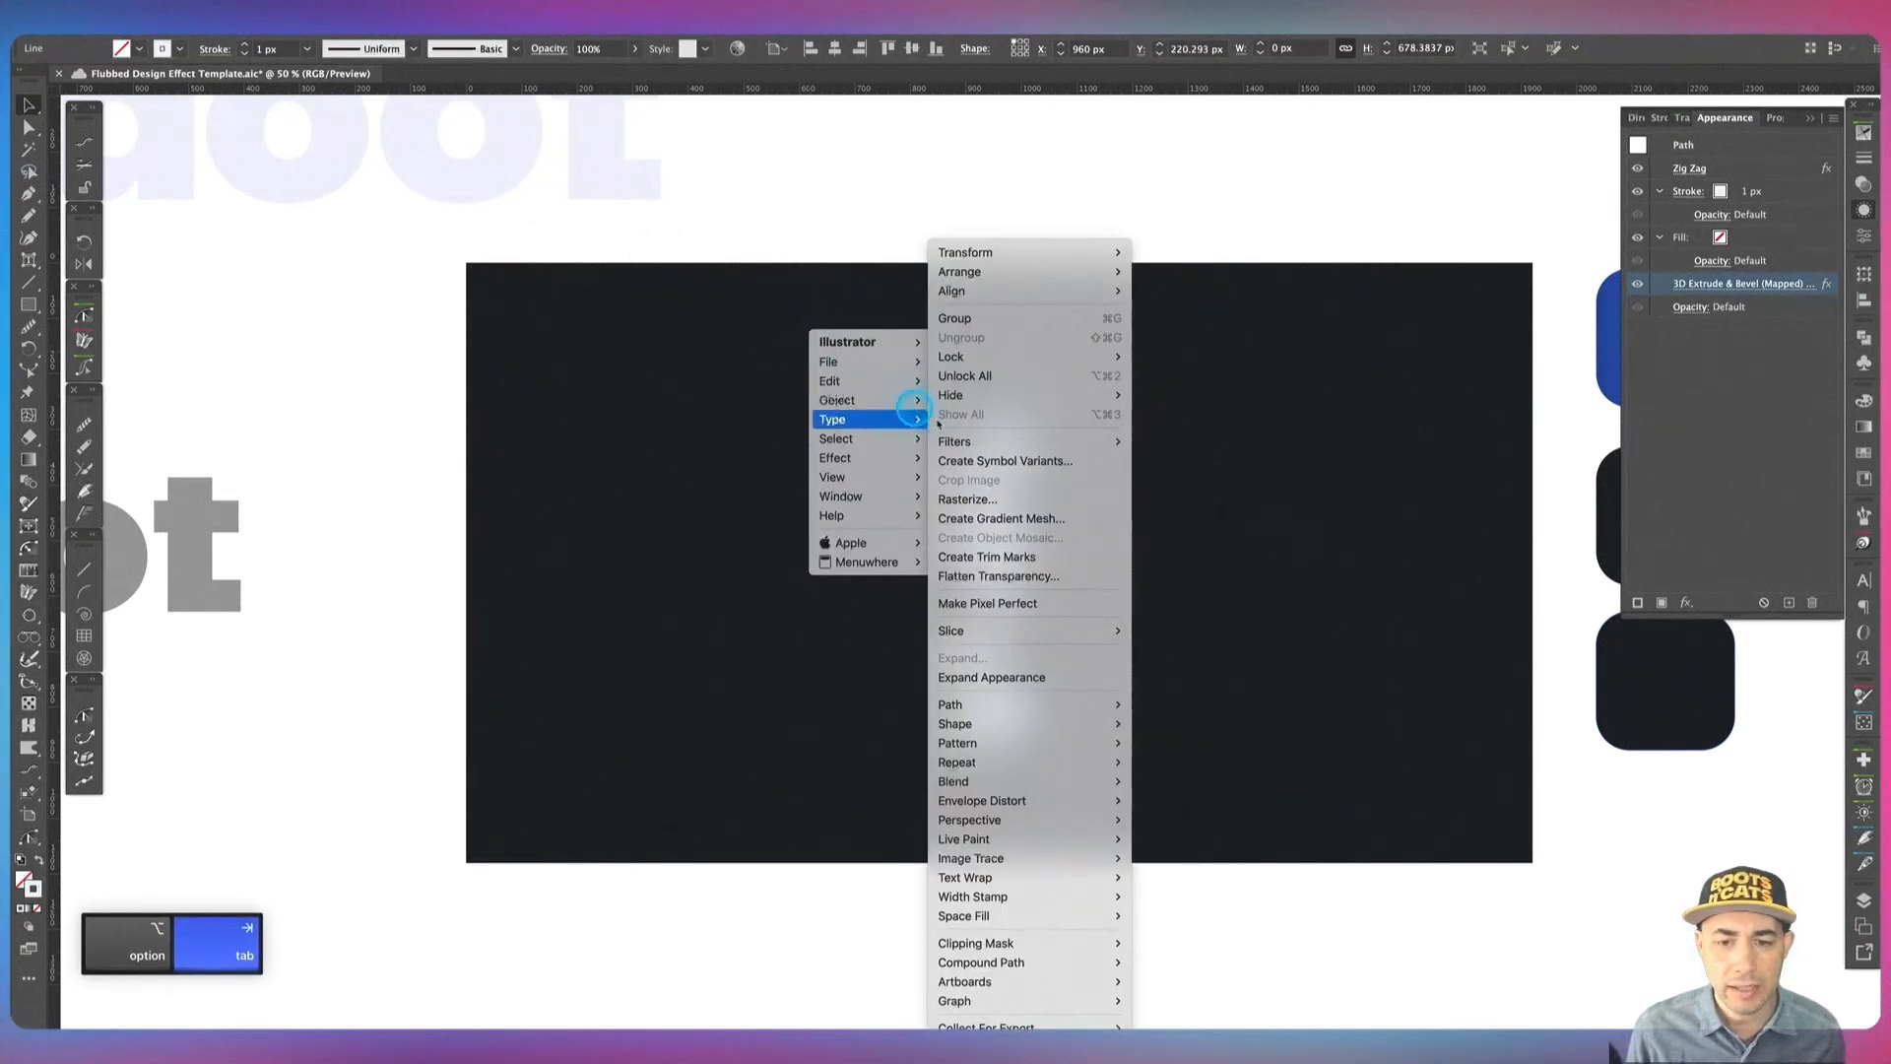
left_click(1015, 676)
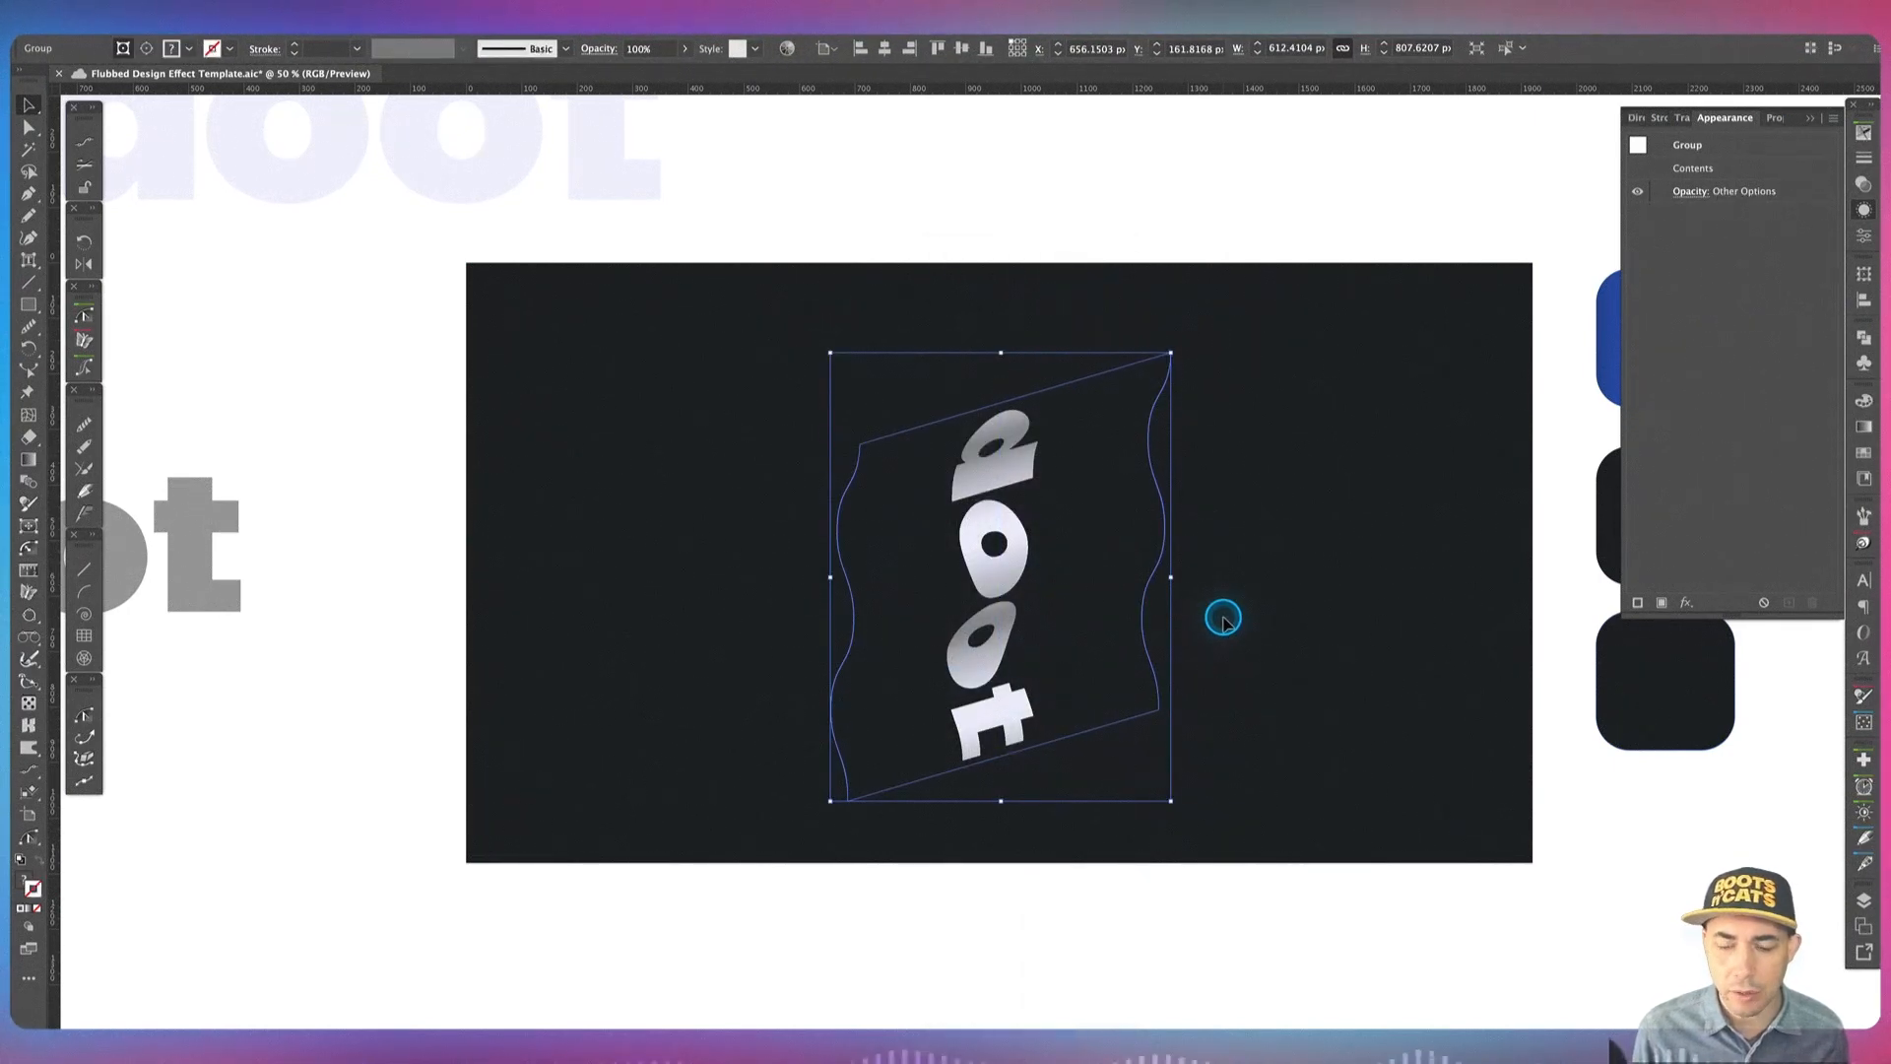
key("a")
left_click_drag(1253, 628, 1140, 775)
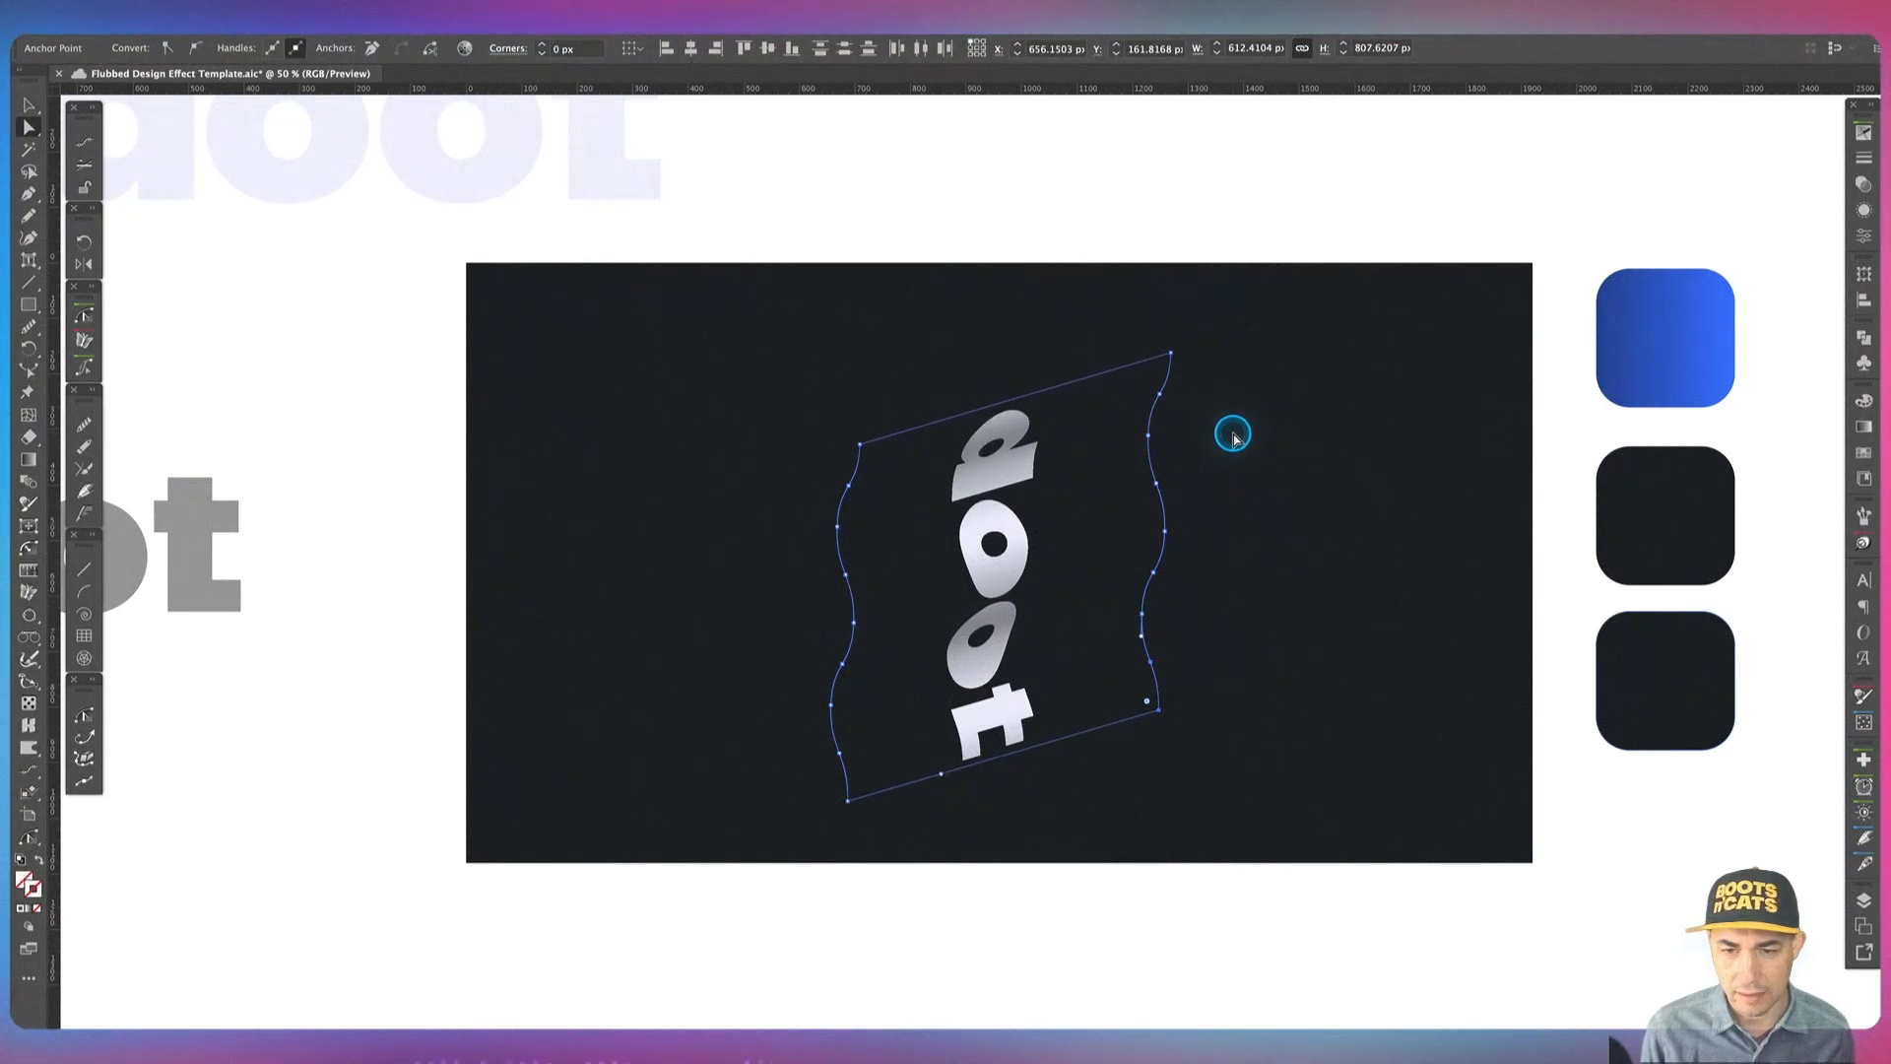
key("BackSpace")
key("BackSpace")
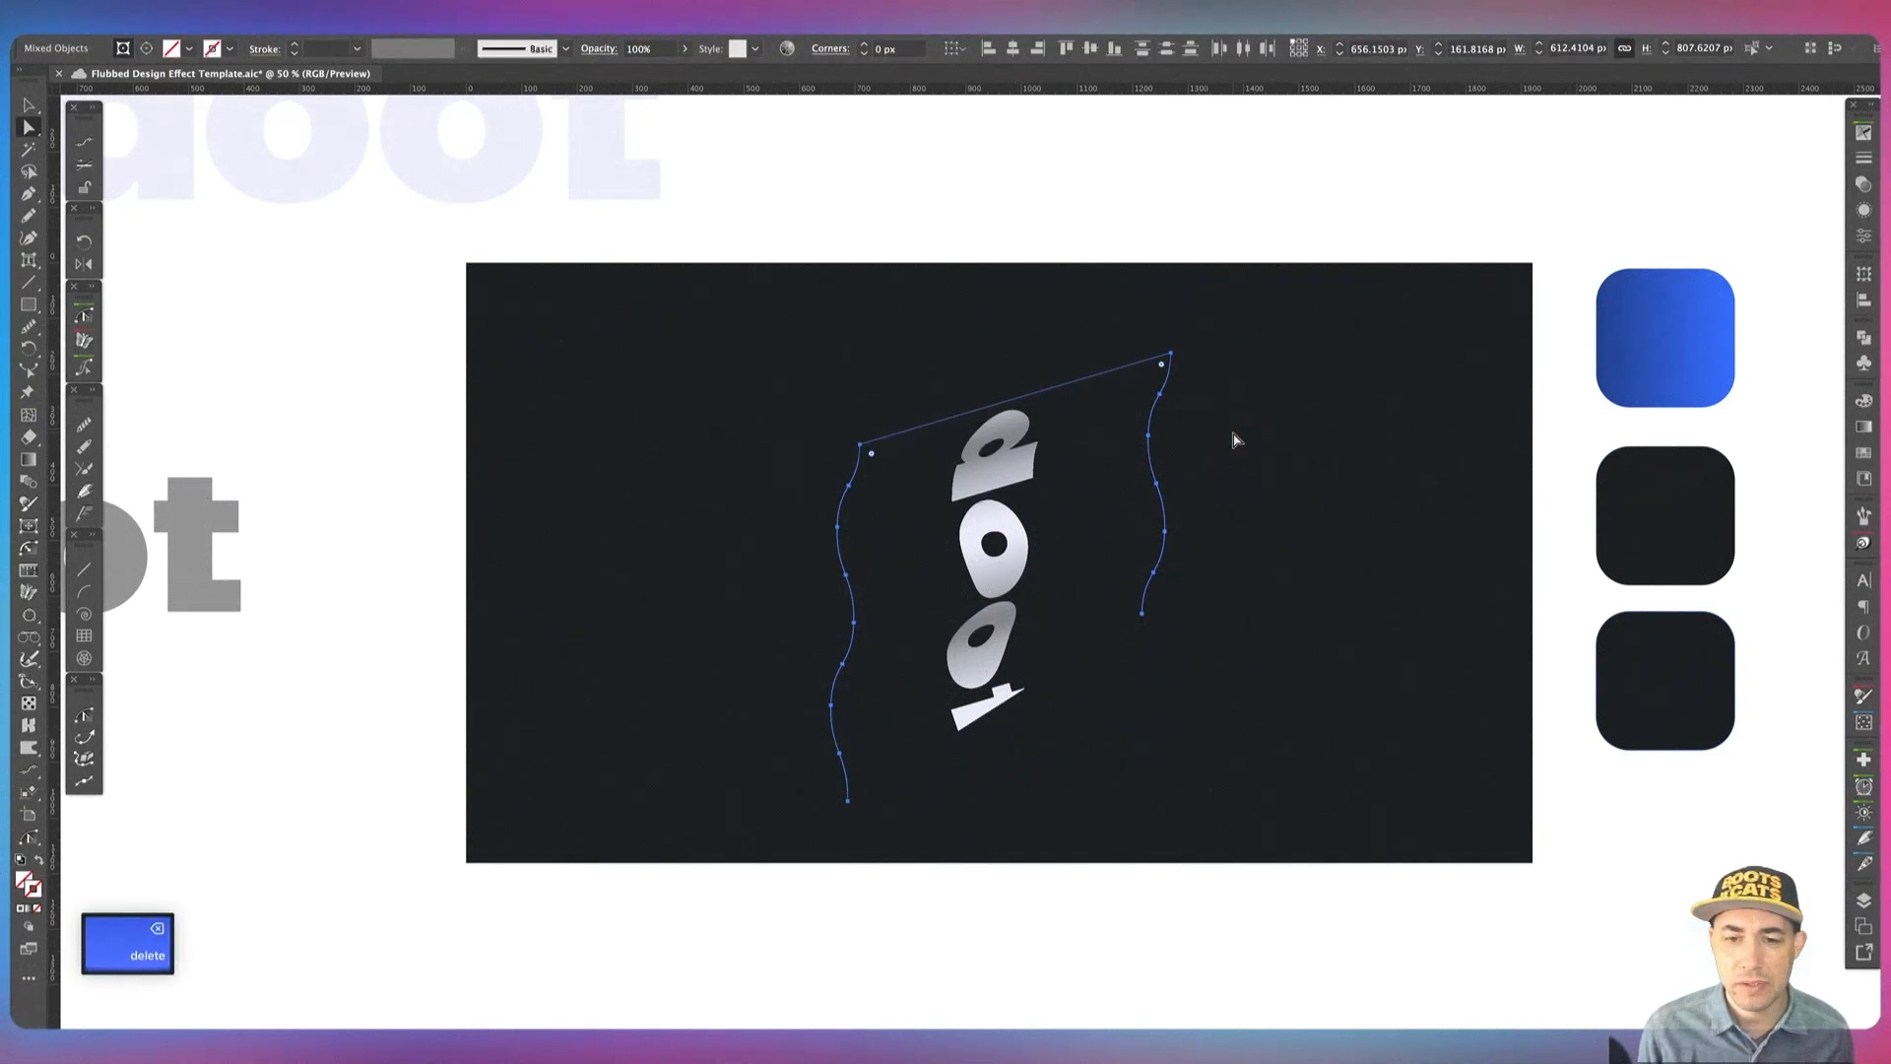
Step: Rotate the doot artwork 90° counterclockwise to read horizontally and scale it up to about 1371 px wide
key("v")
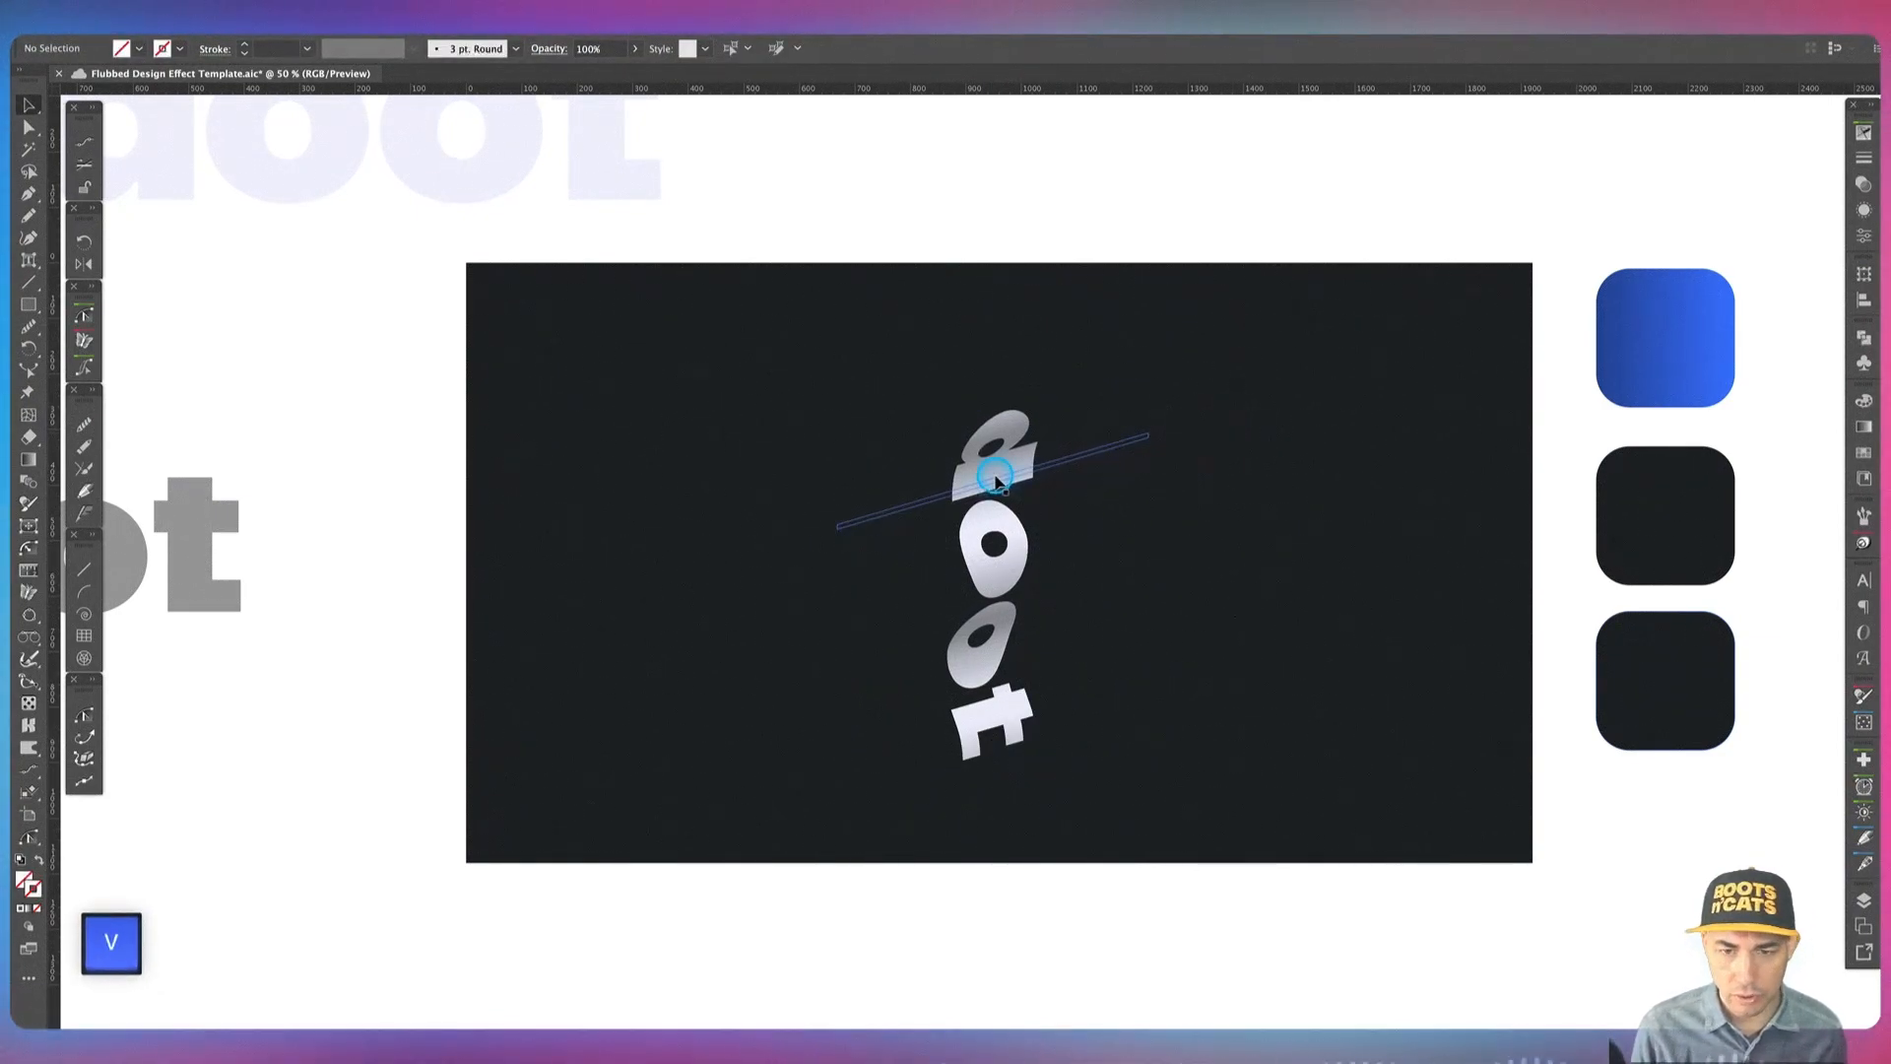
left_click(990, 433)
left_click_drag(1038, 400, 785, 506)
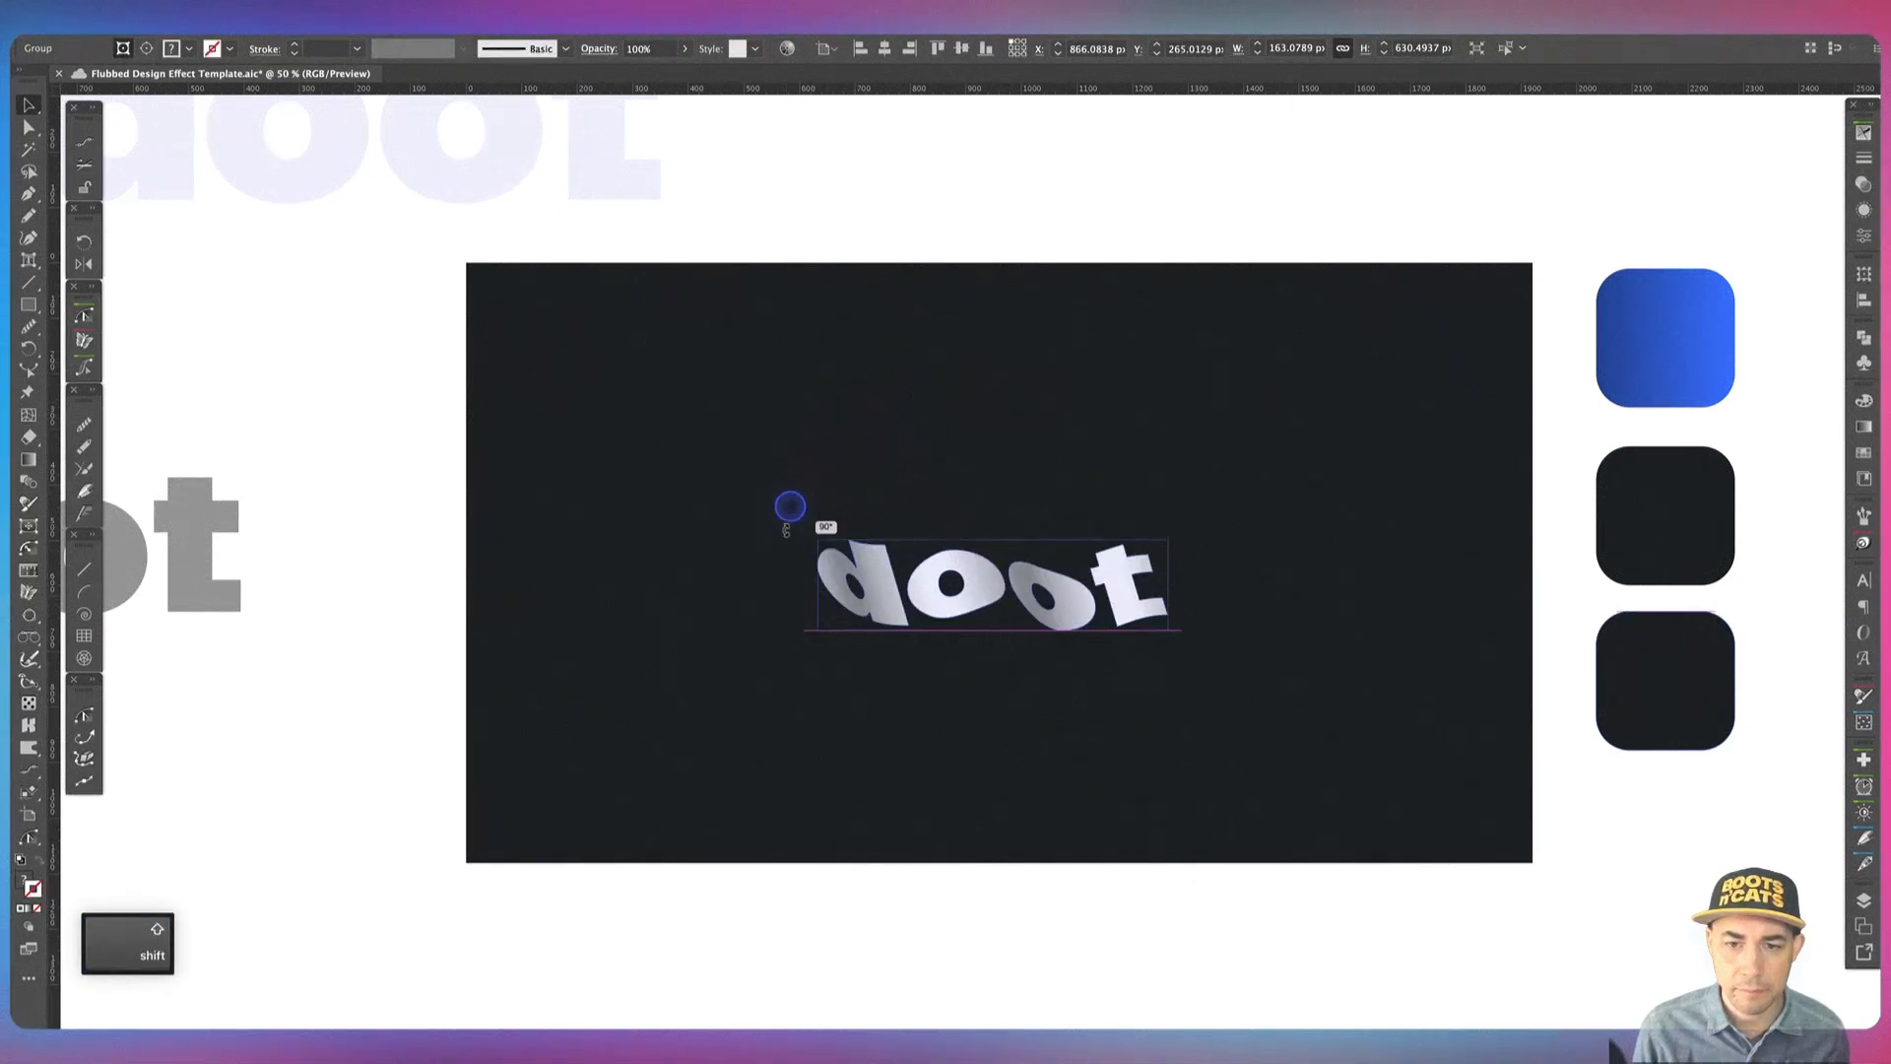
left_click_drag(1168, 632, 1372, 726)
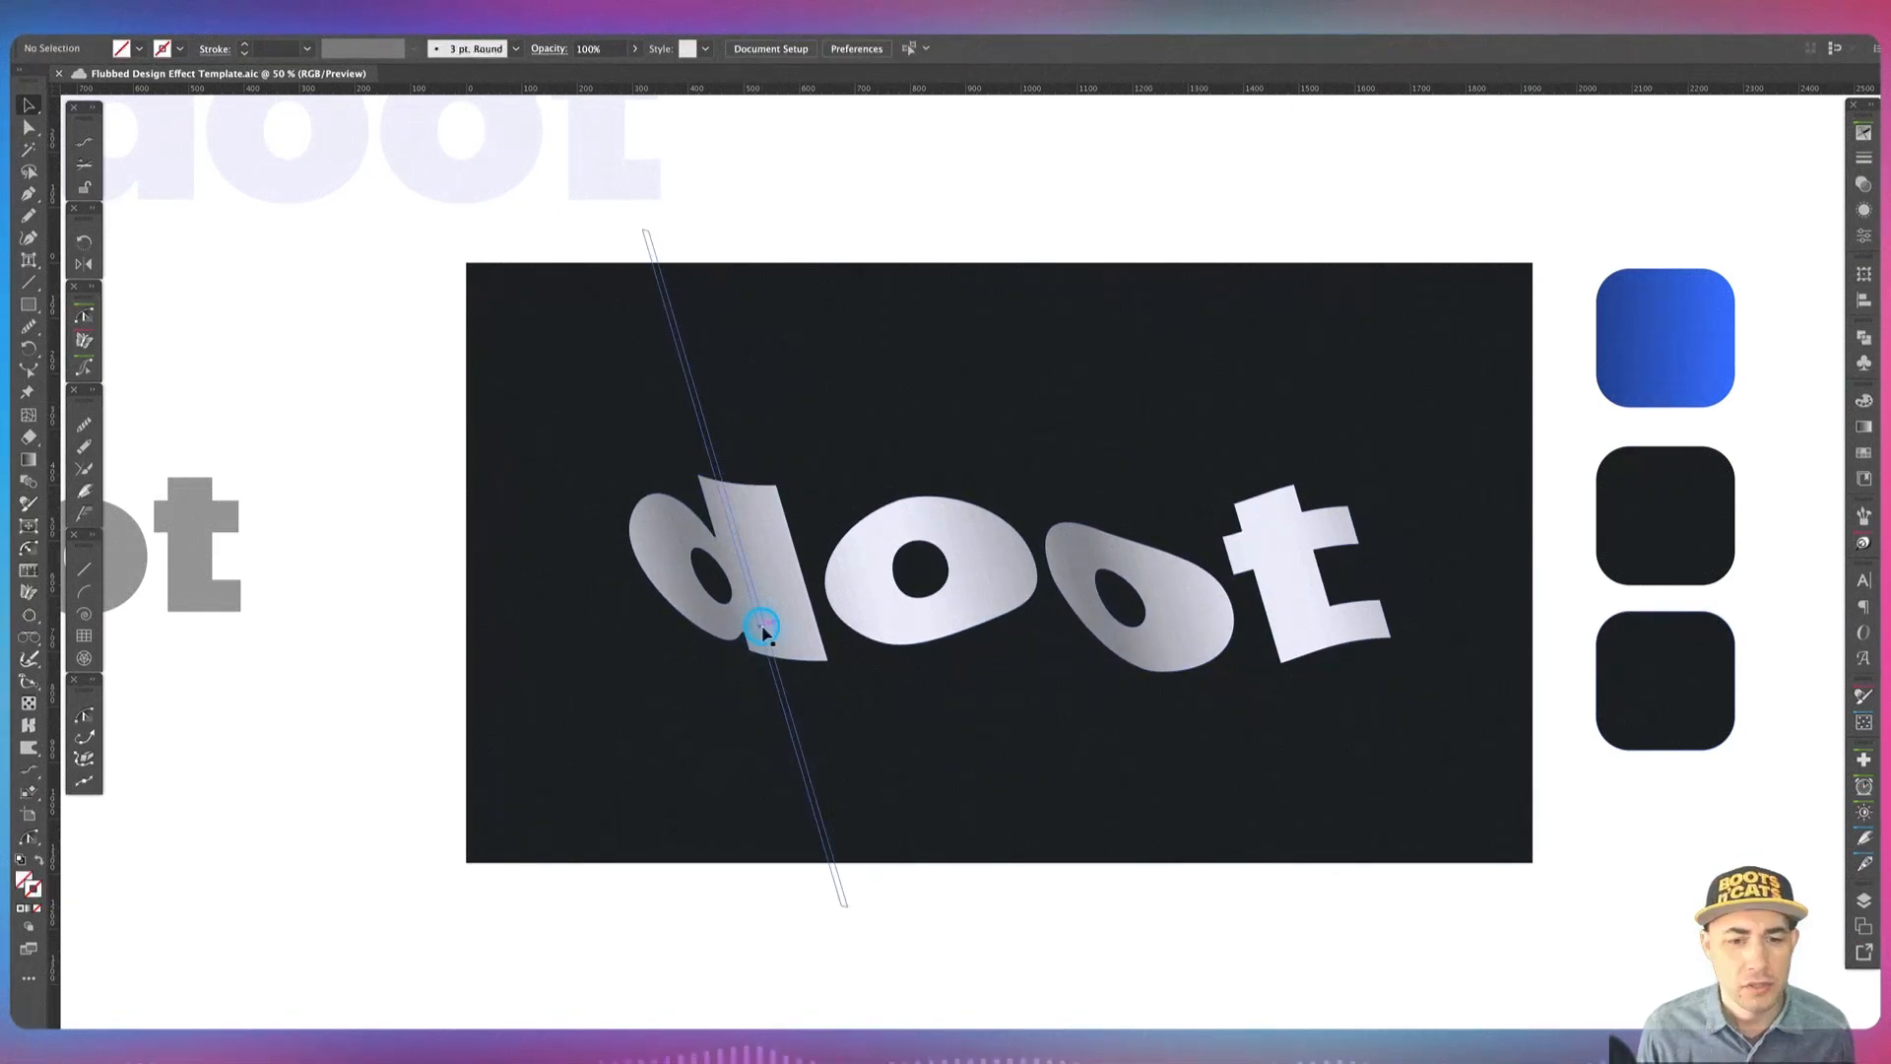
left_click_drag(763, 631, 828, 647)
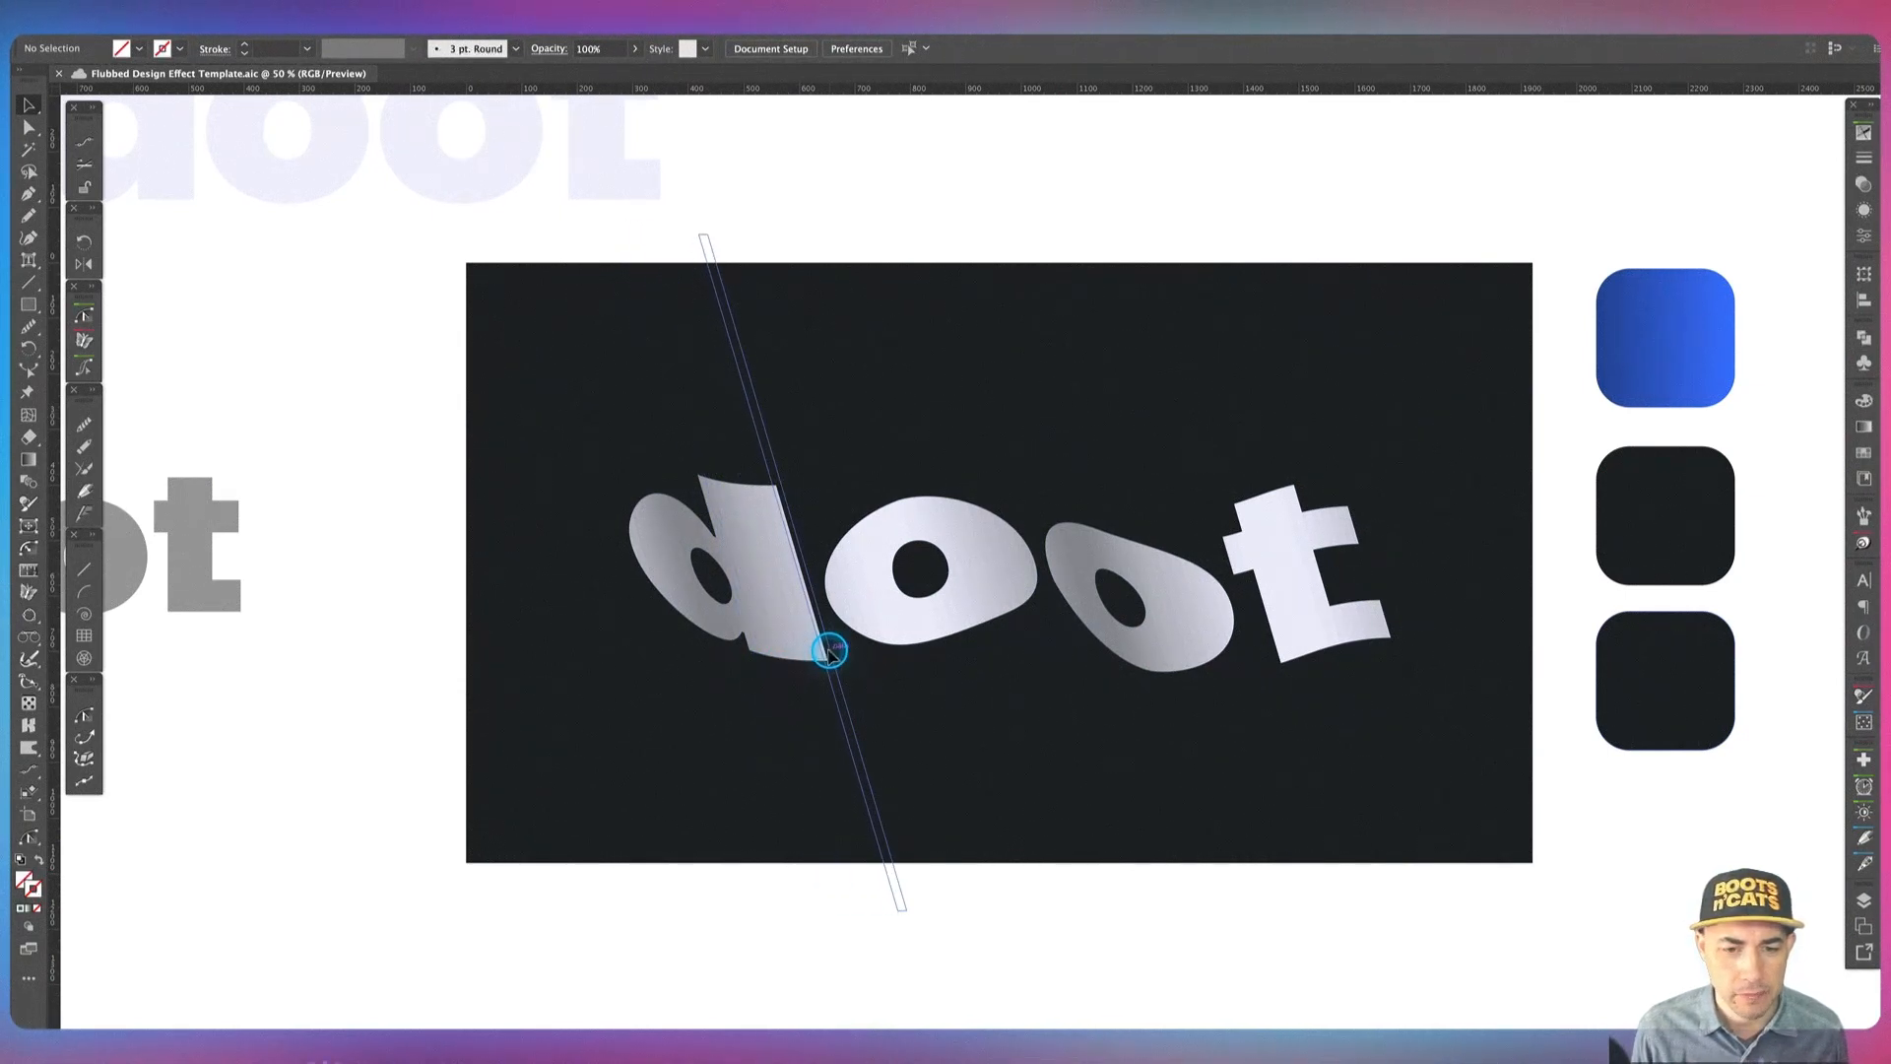
left_click_drag(796, 565, 1204, 600)
key("ctrl")
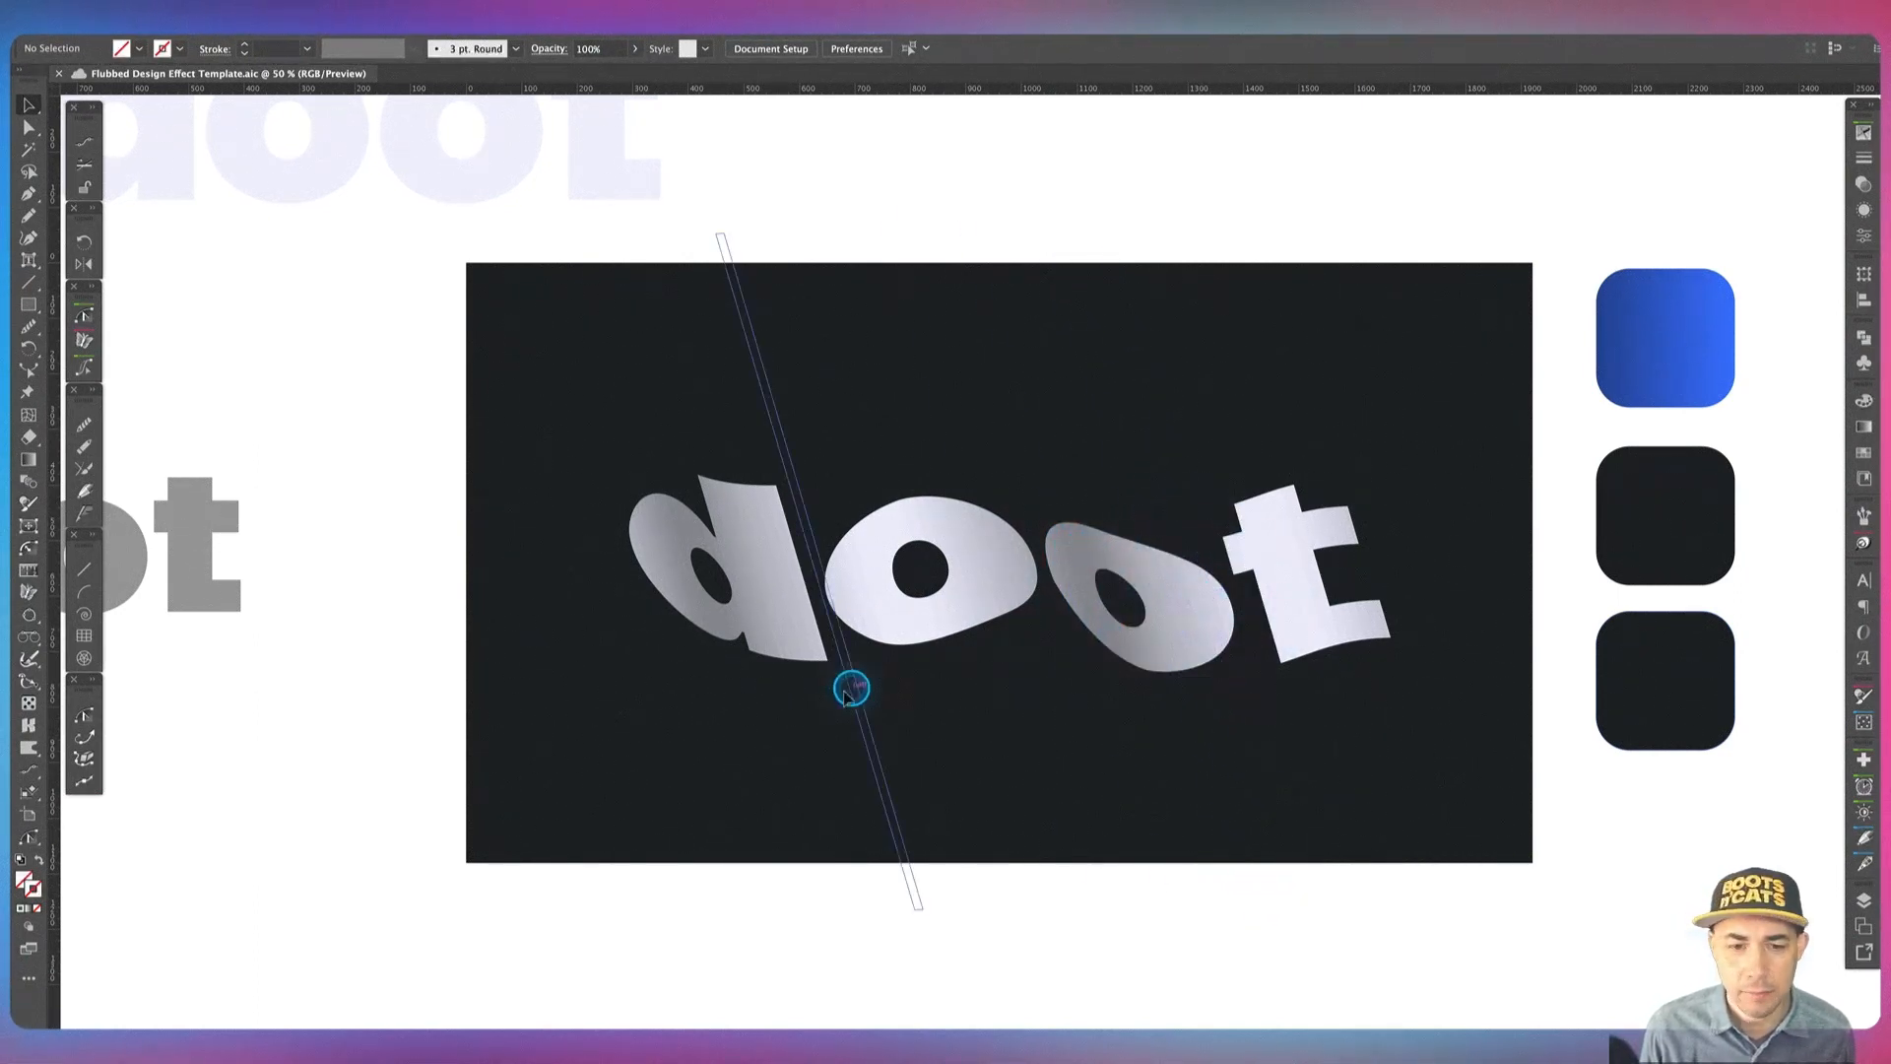
Step: Select the entire doot artwork and release its clipping mask
key("v")
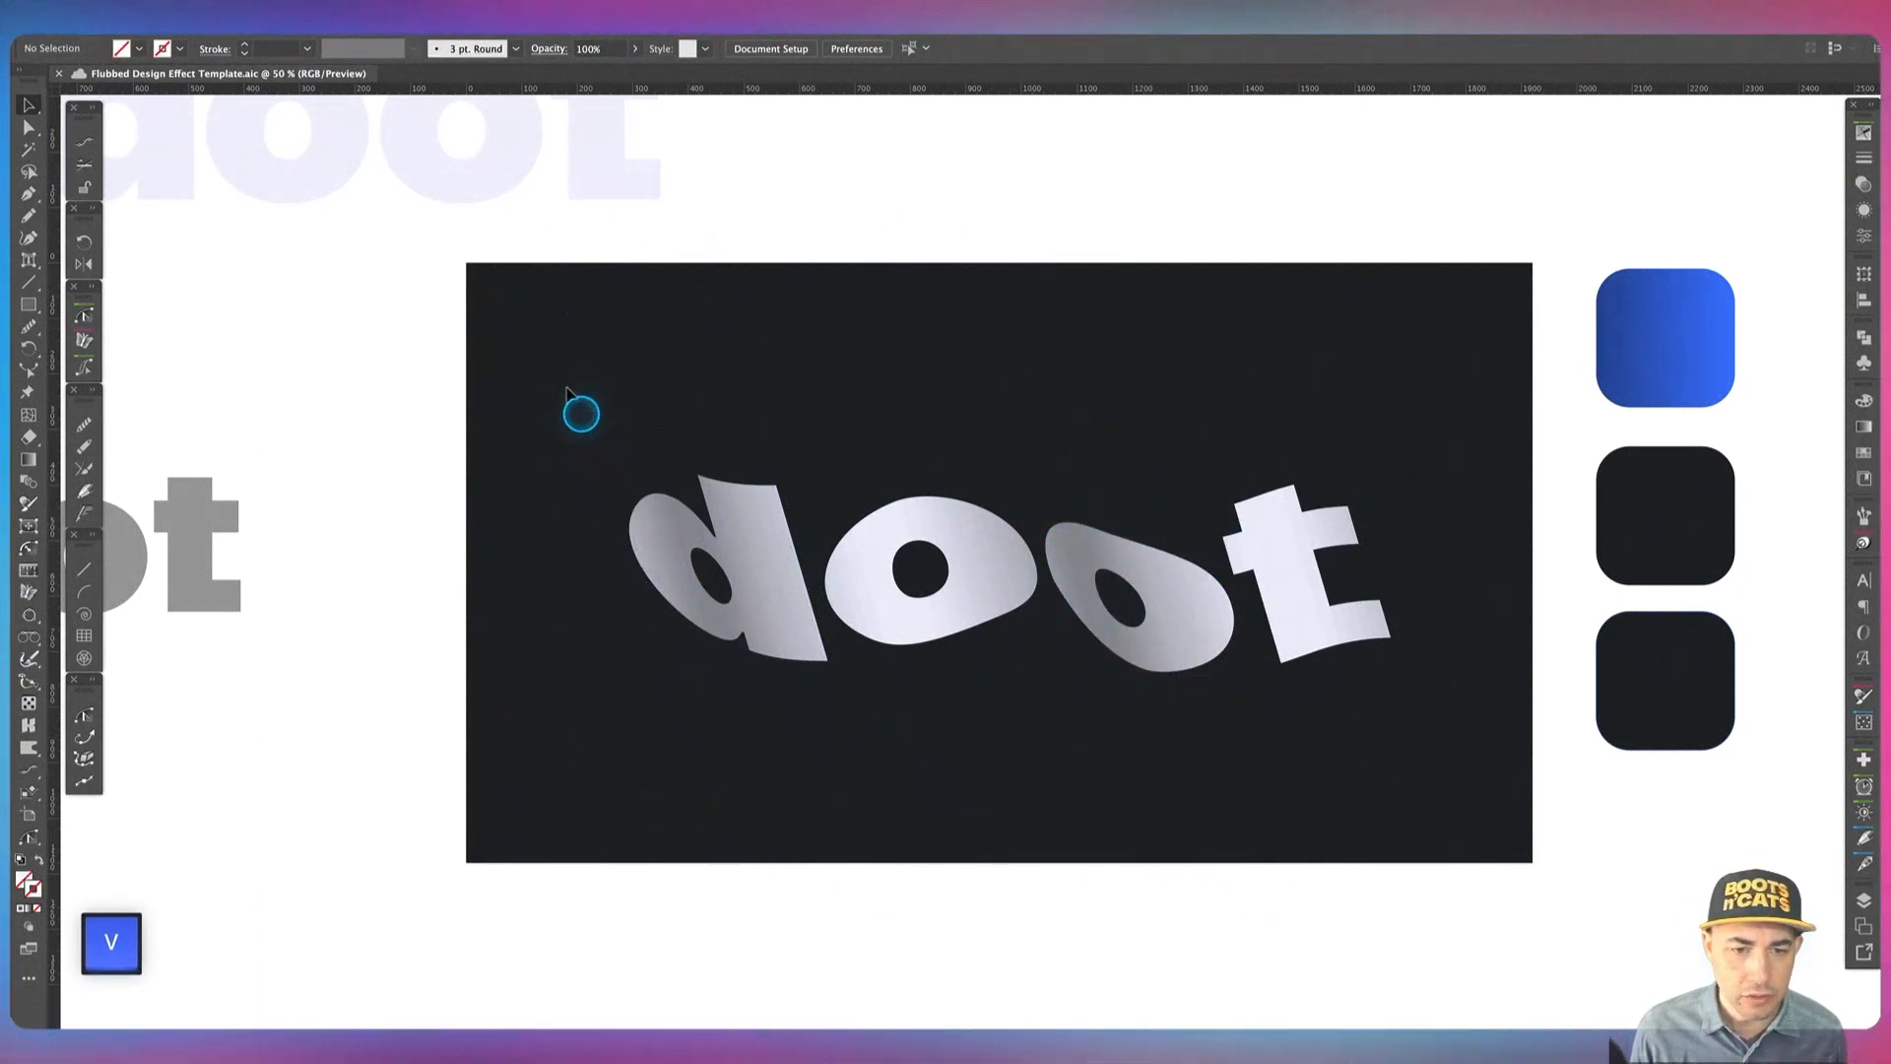
left_click_drag(562, 376, 1447, 733)
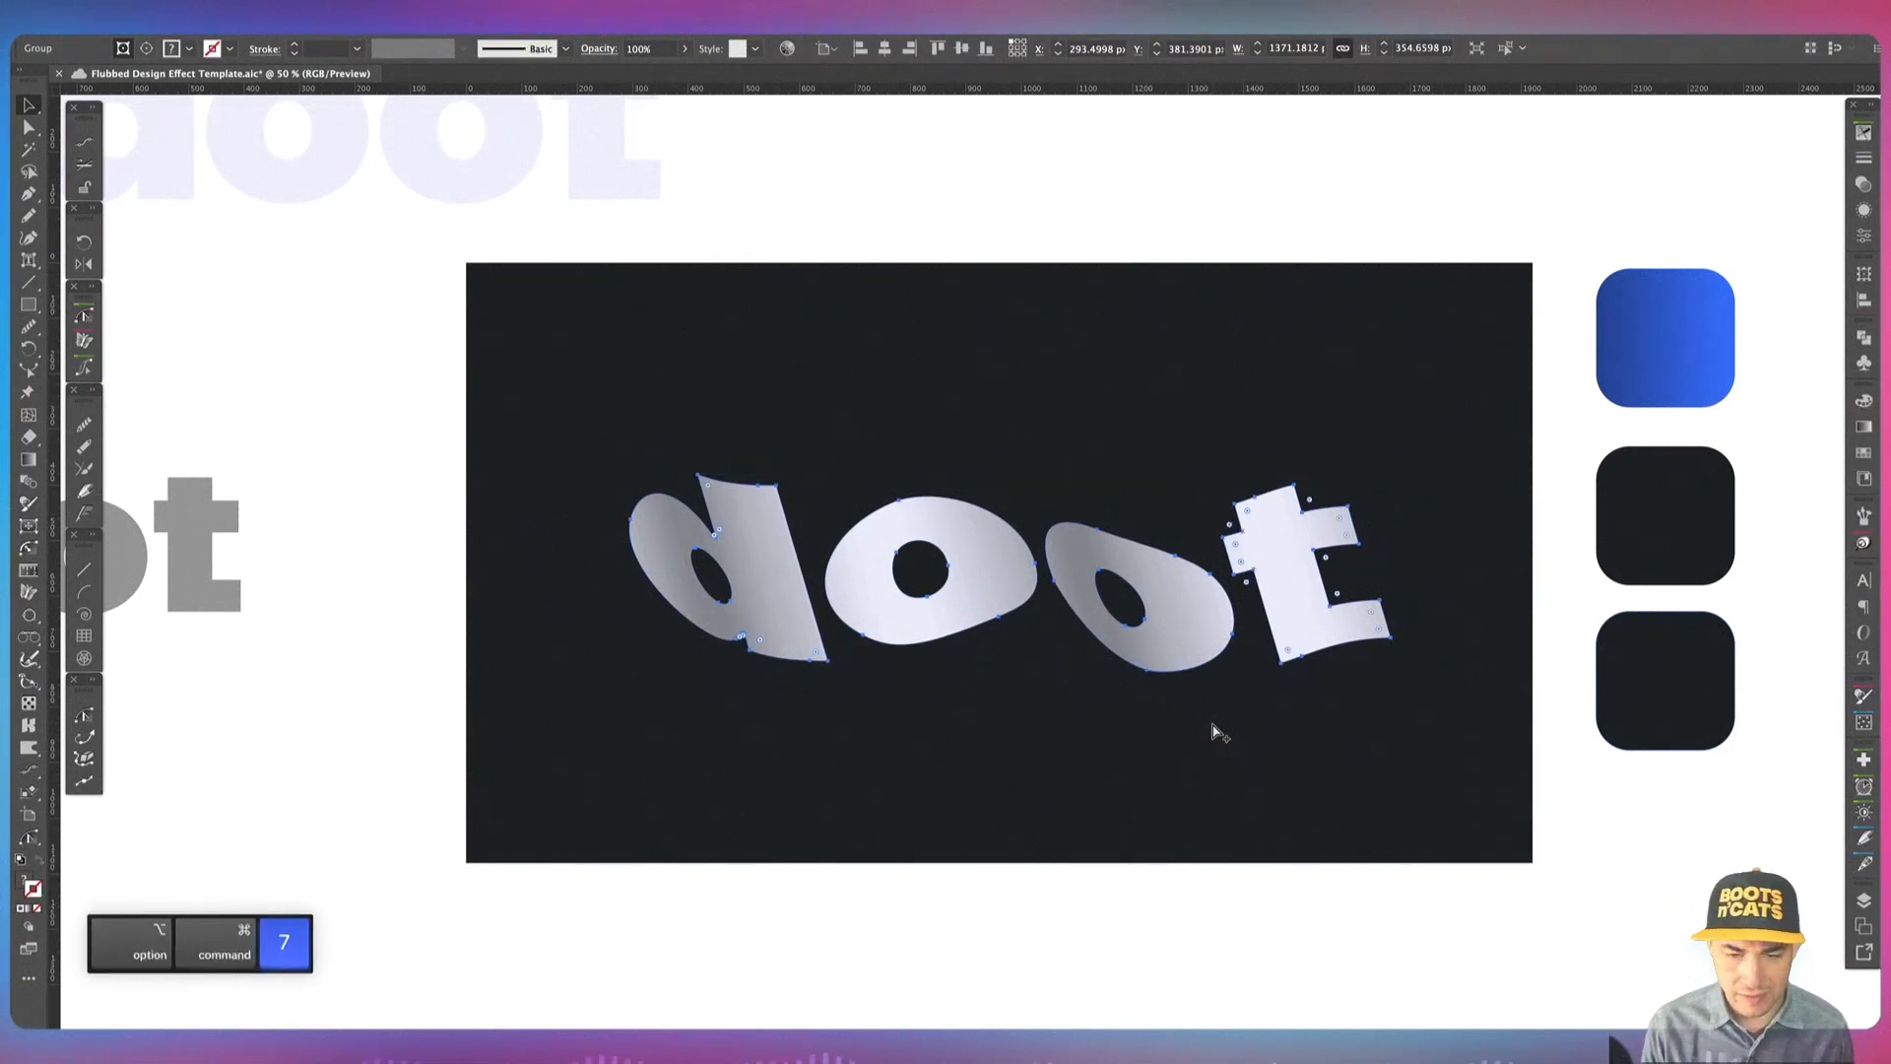
key("alt+super+7")
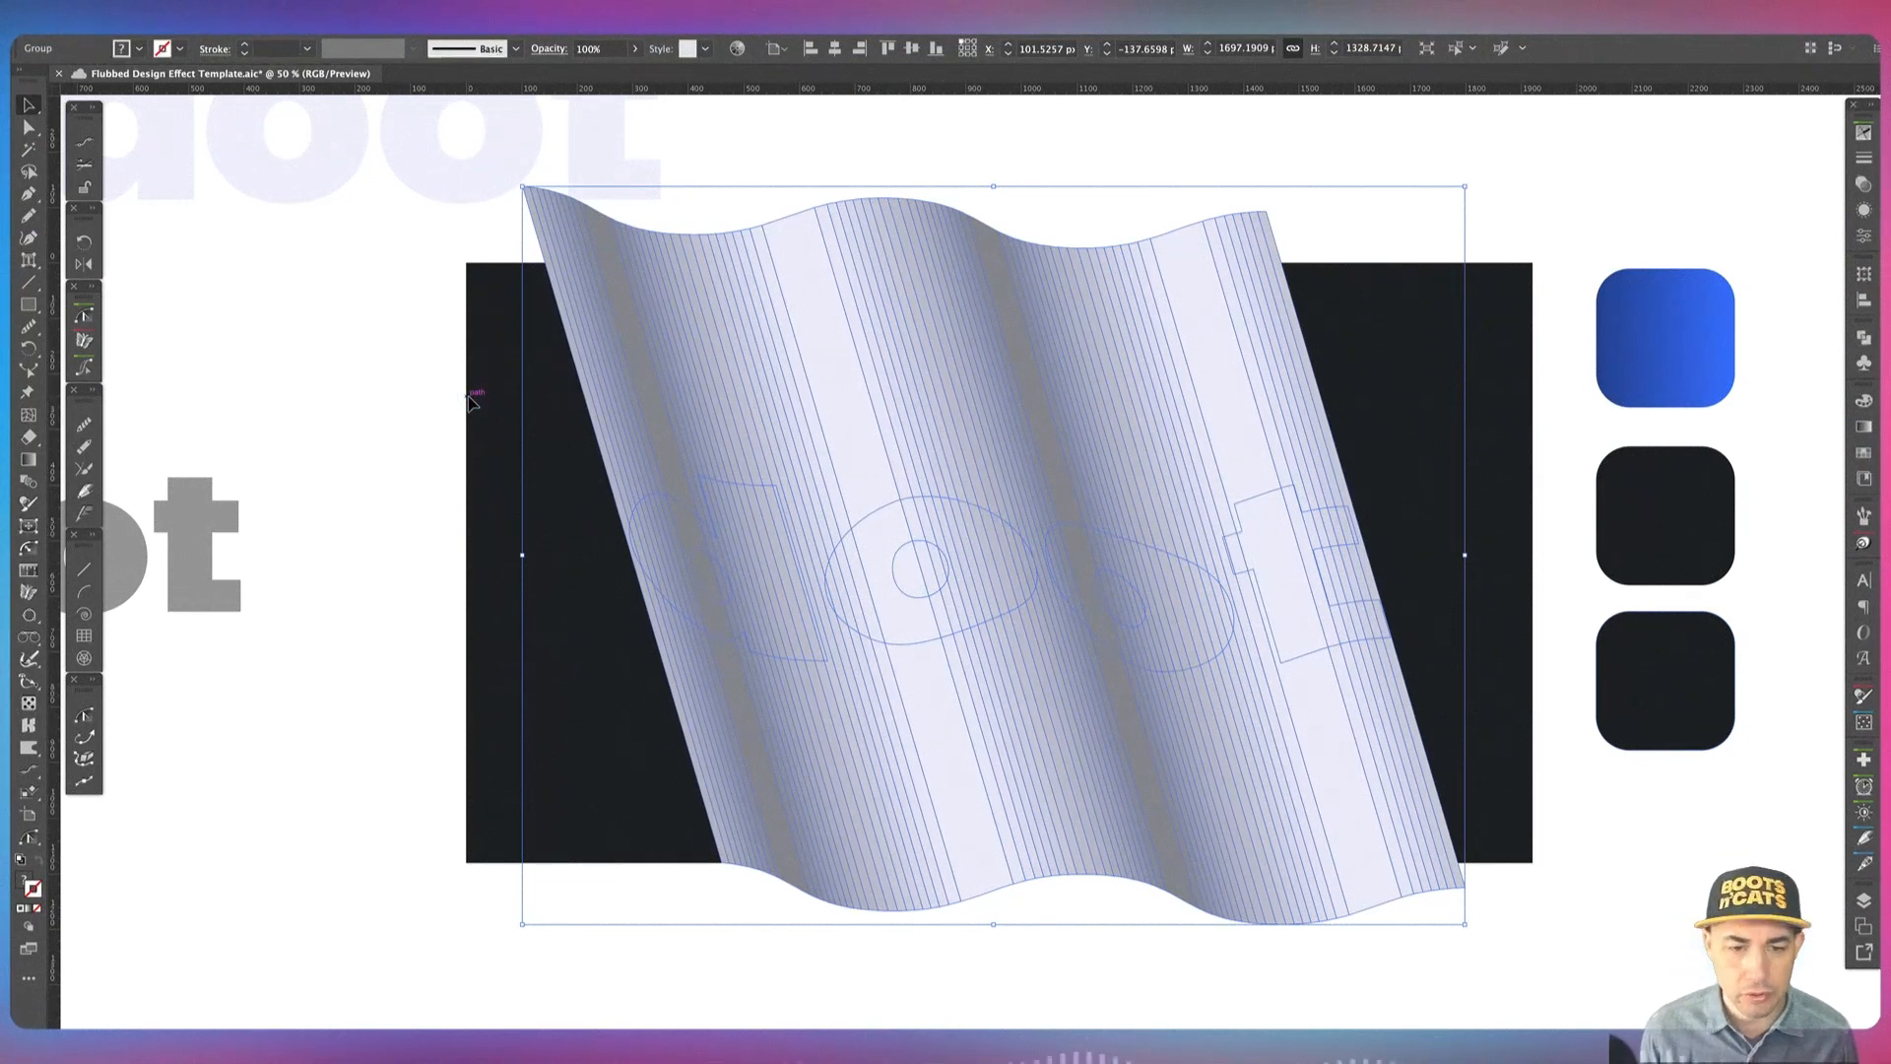
Step: Remove the ribbon strips above and below the doot letters with the Shape Builder
key("shift+m")
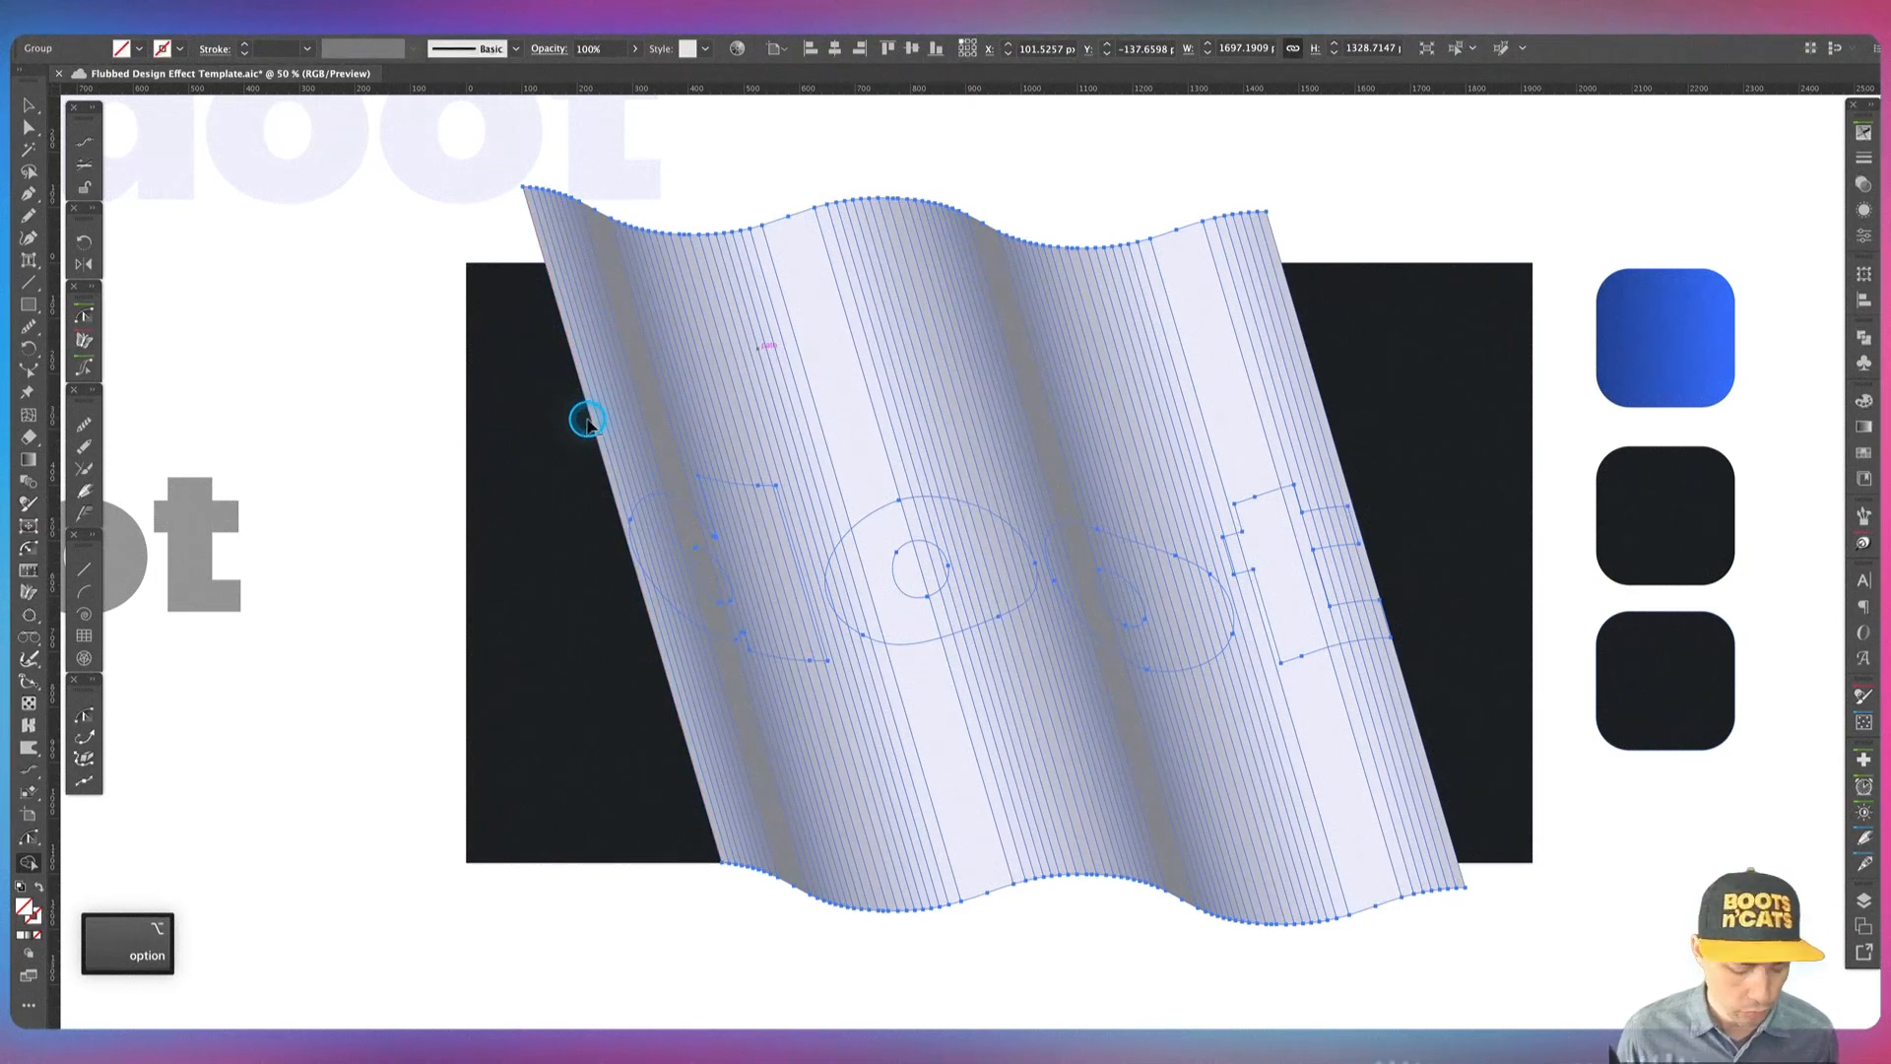
mouse_move(562, 429)
left_mouse_down()
mouse_move(1069, 371)
mouse_move(1393, 371)
left_mouse_up()
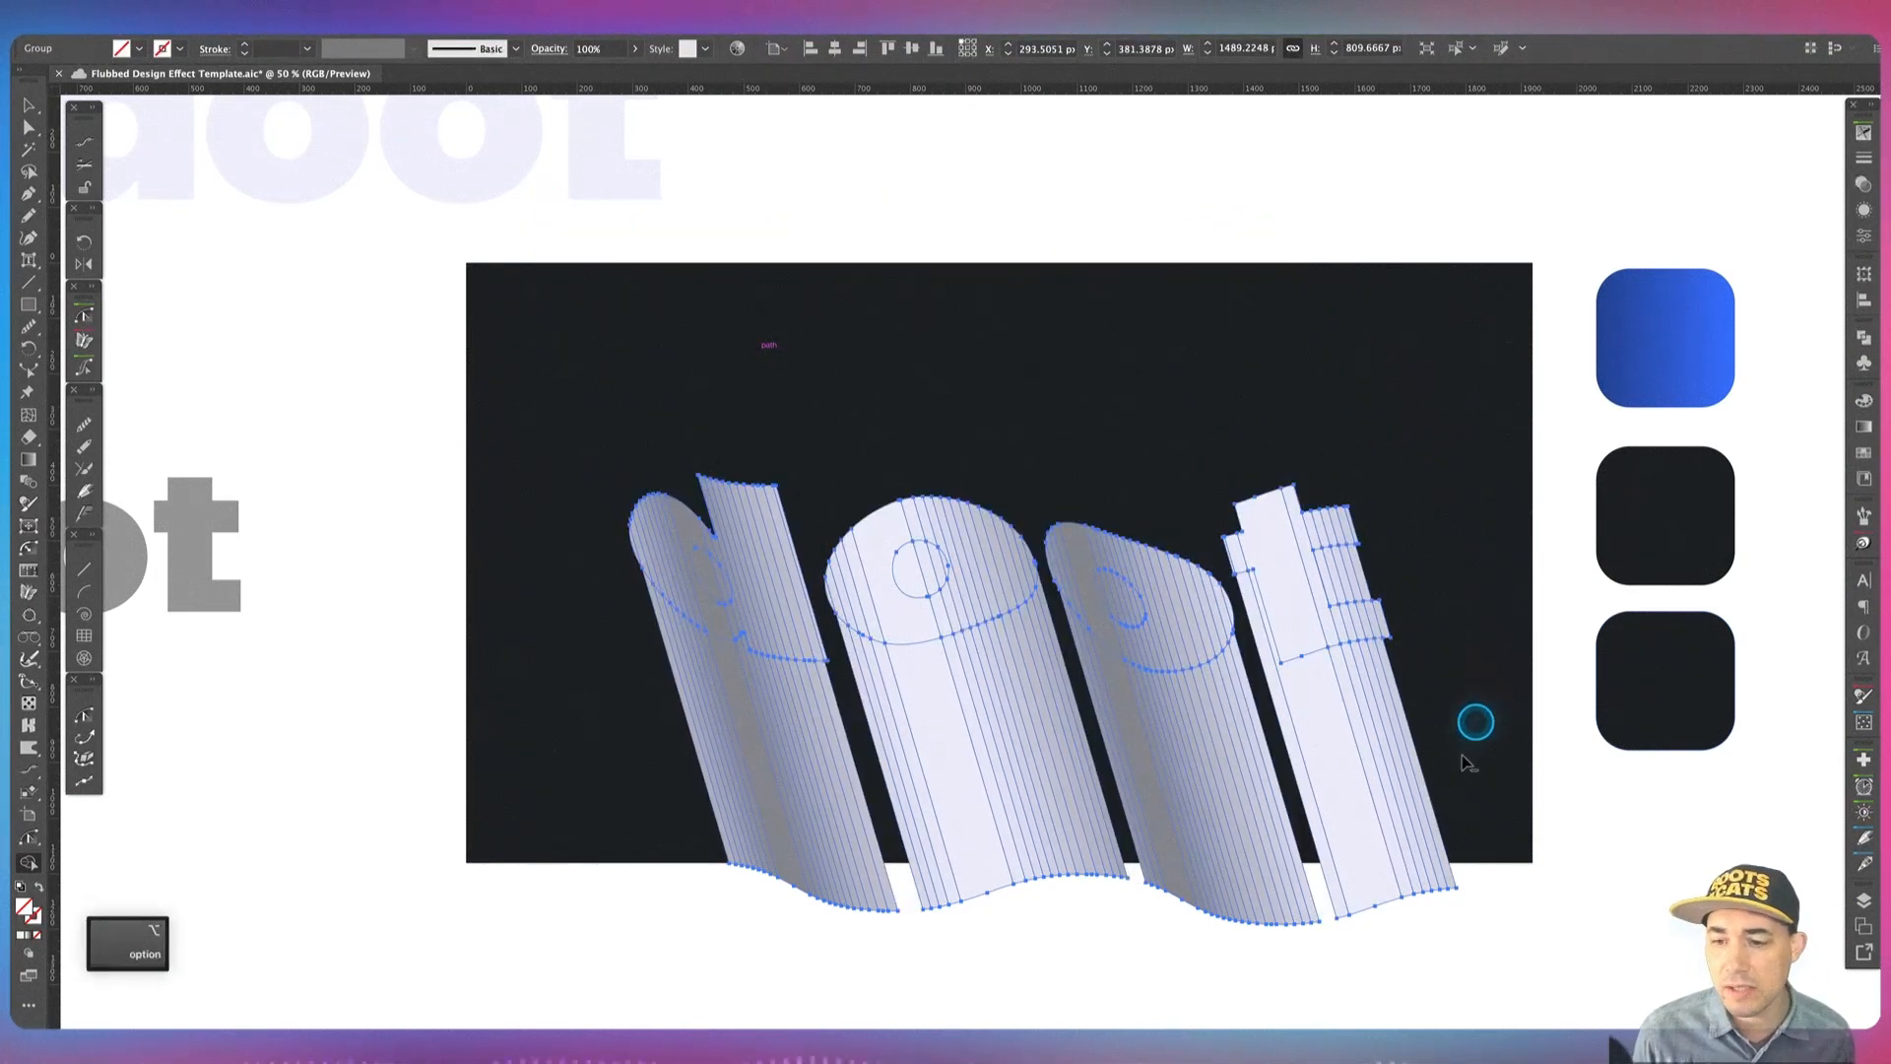
mouse_move(1433, 761)
left_mouse_down()
mouse_move(1341, 771)
mouse_move(934, 773)
mouse_move(645, 748)
left_mouse_up()
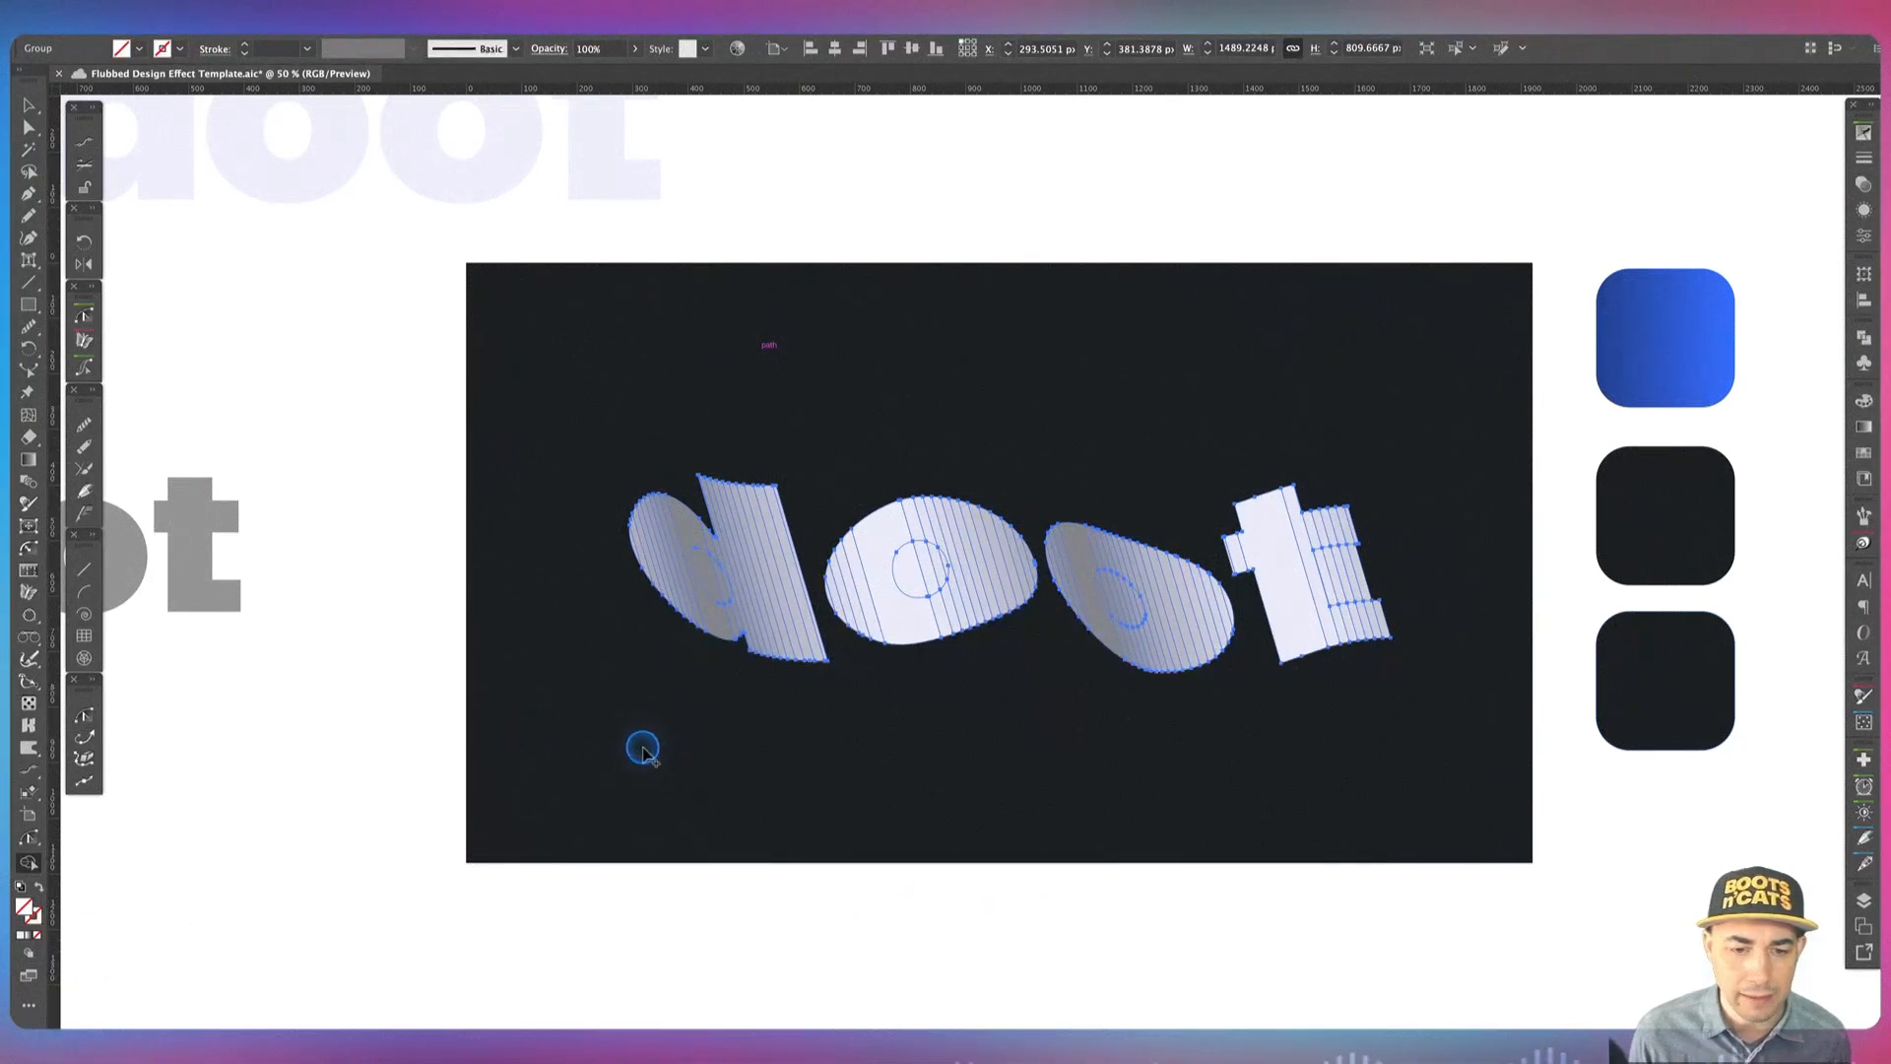
Step: Cut out the counters of the d and both o's and the gap between the t's crossbar and foot
key("super+plus")
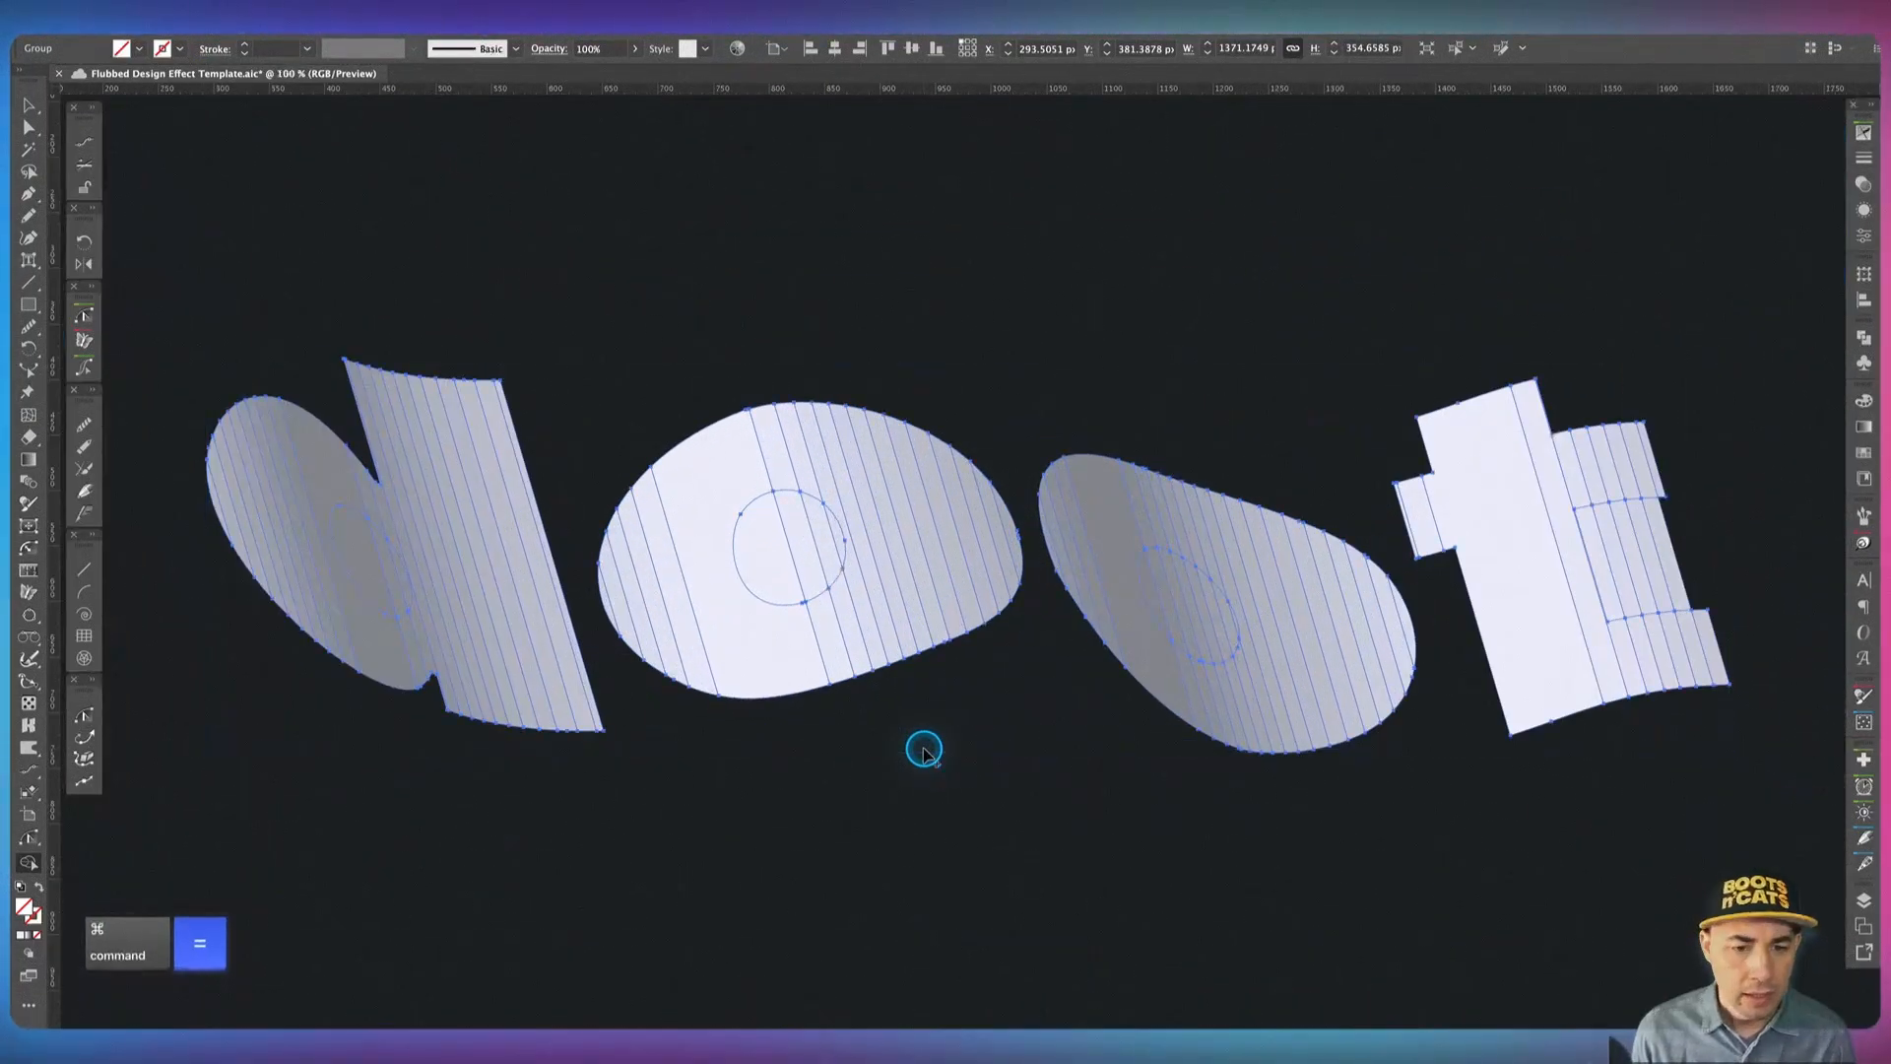
left_click_drag(706, 823, 964, 815)
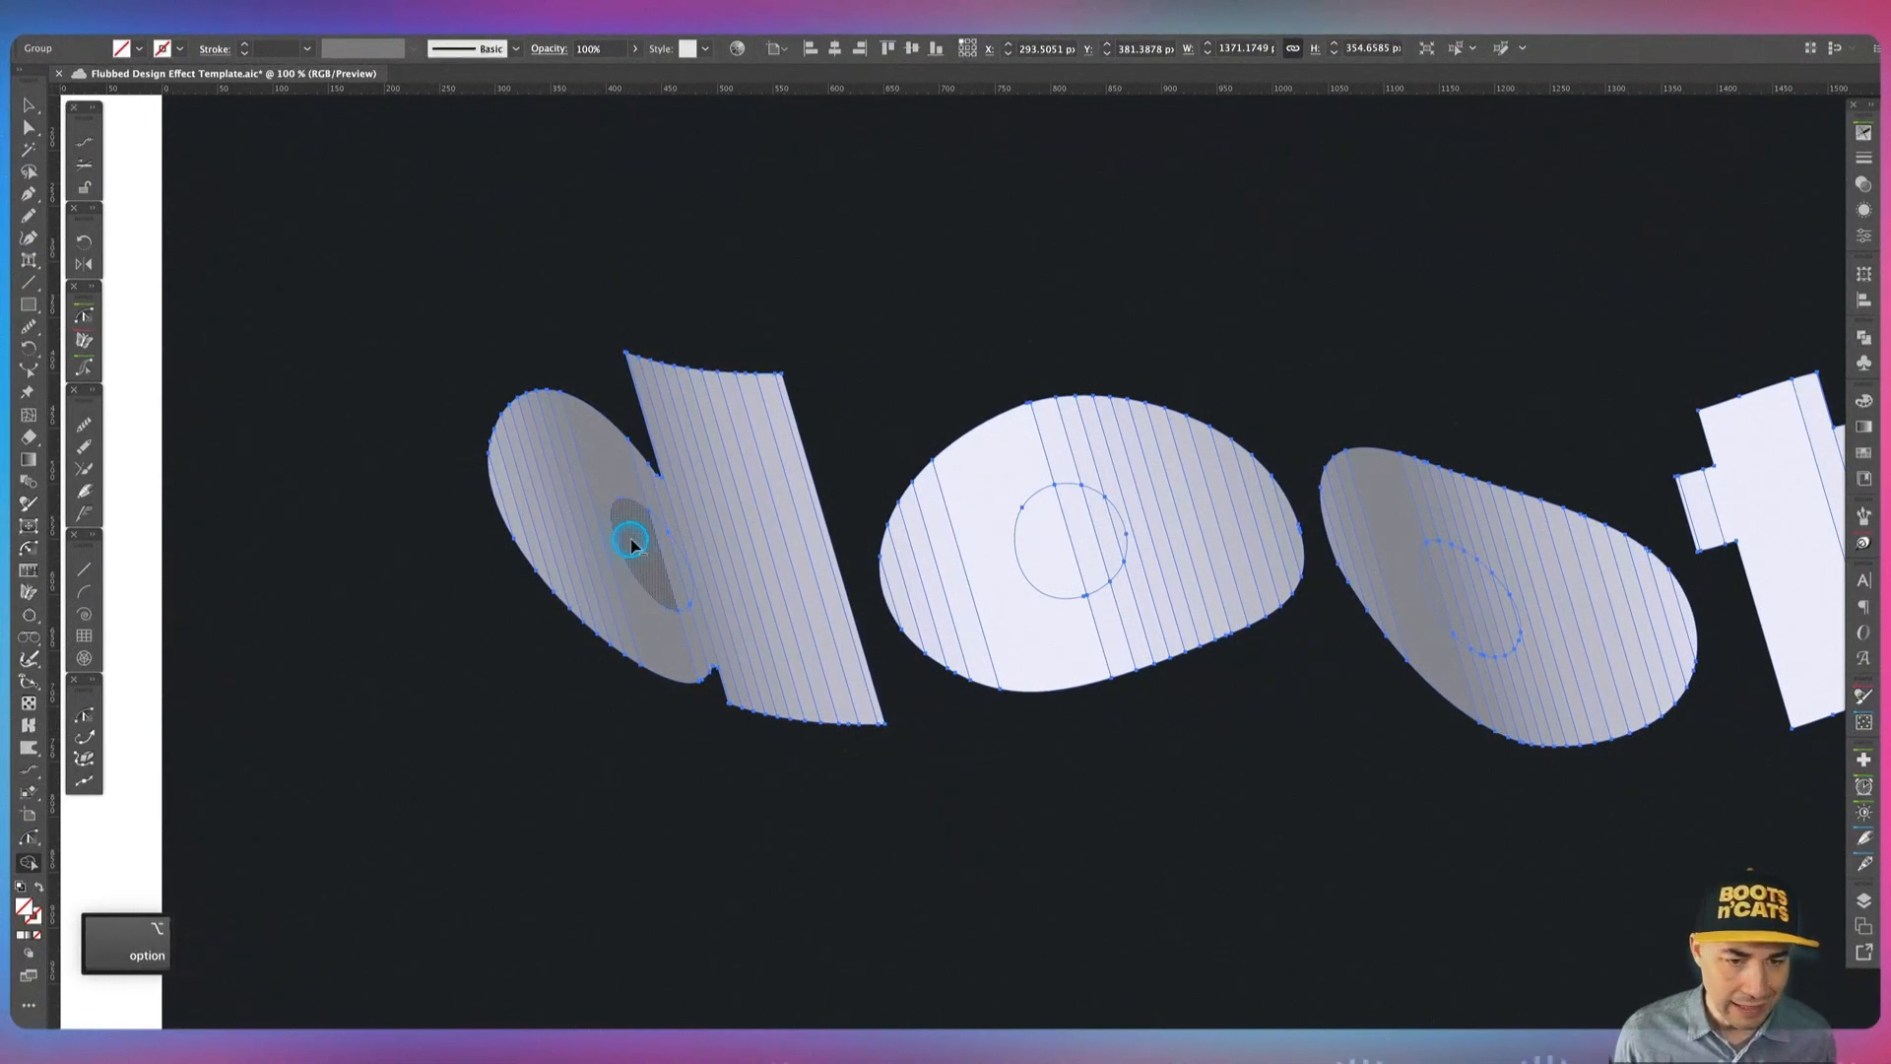
left_click(678, 570, "alt")
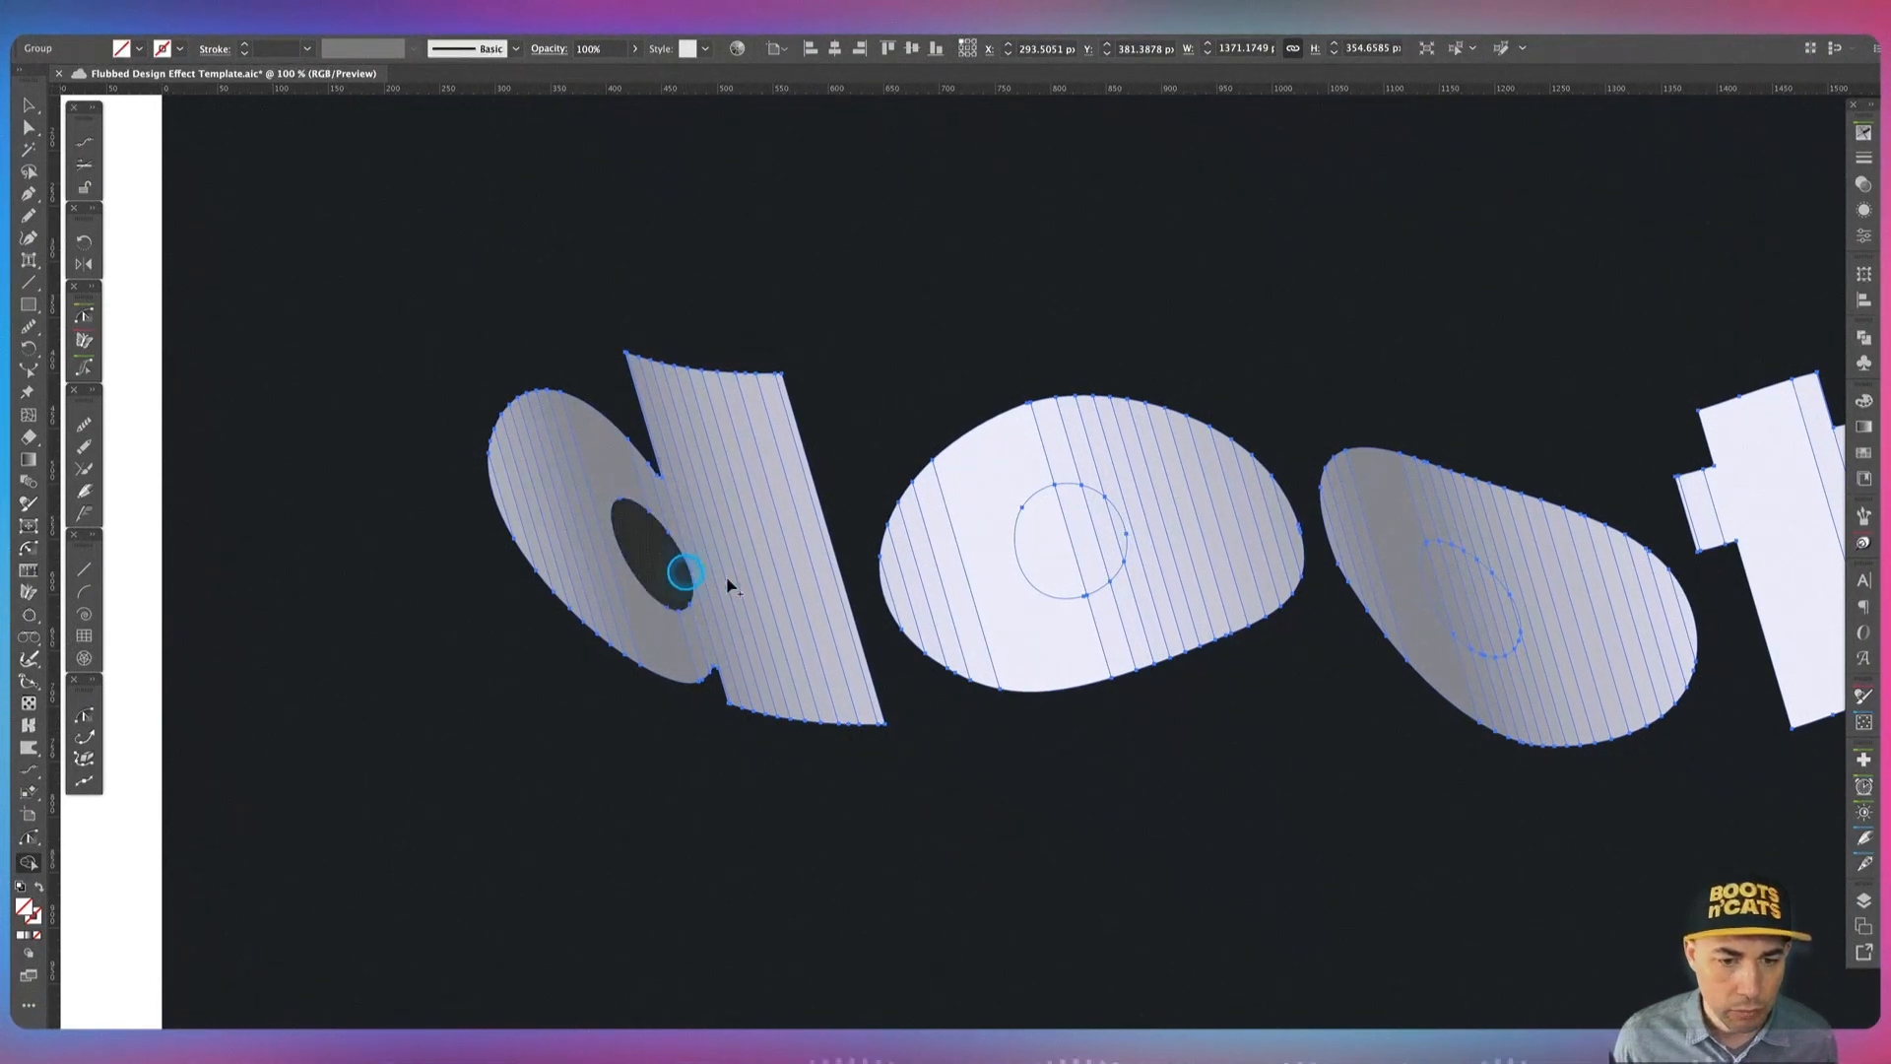
left_click(1121, 540, "alt")
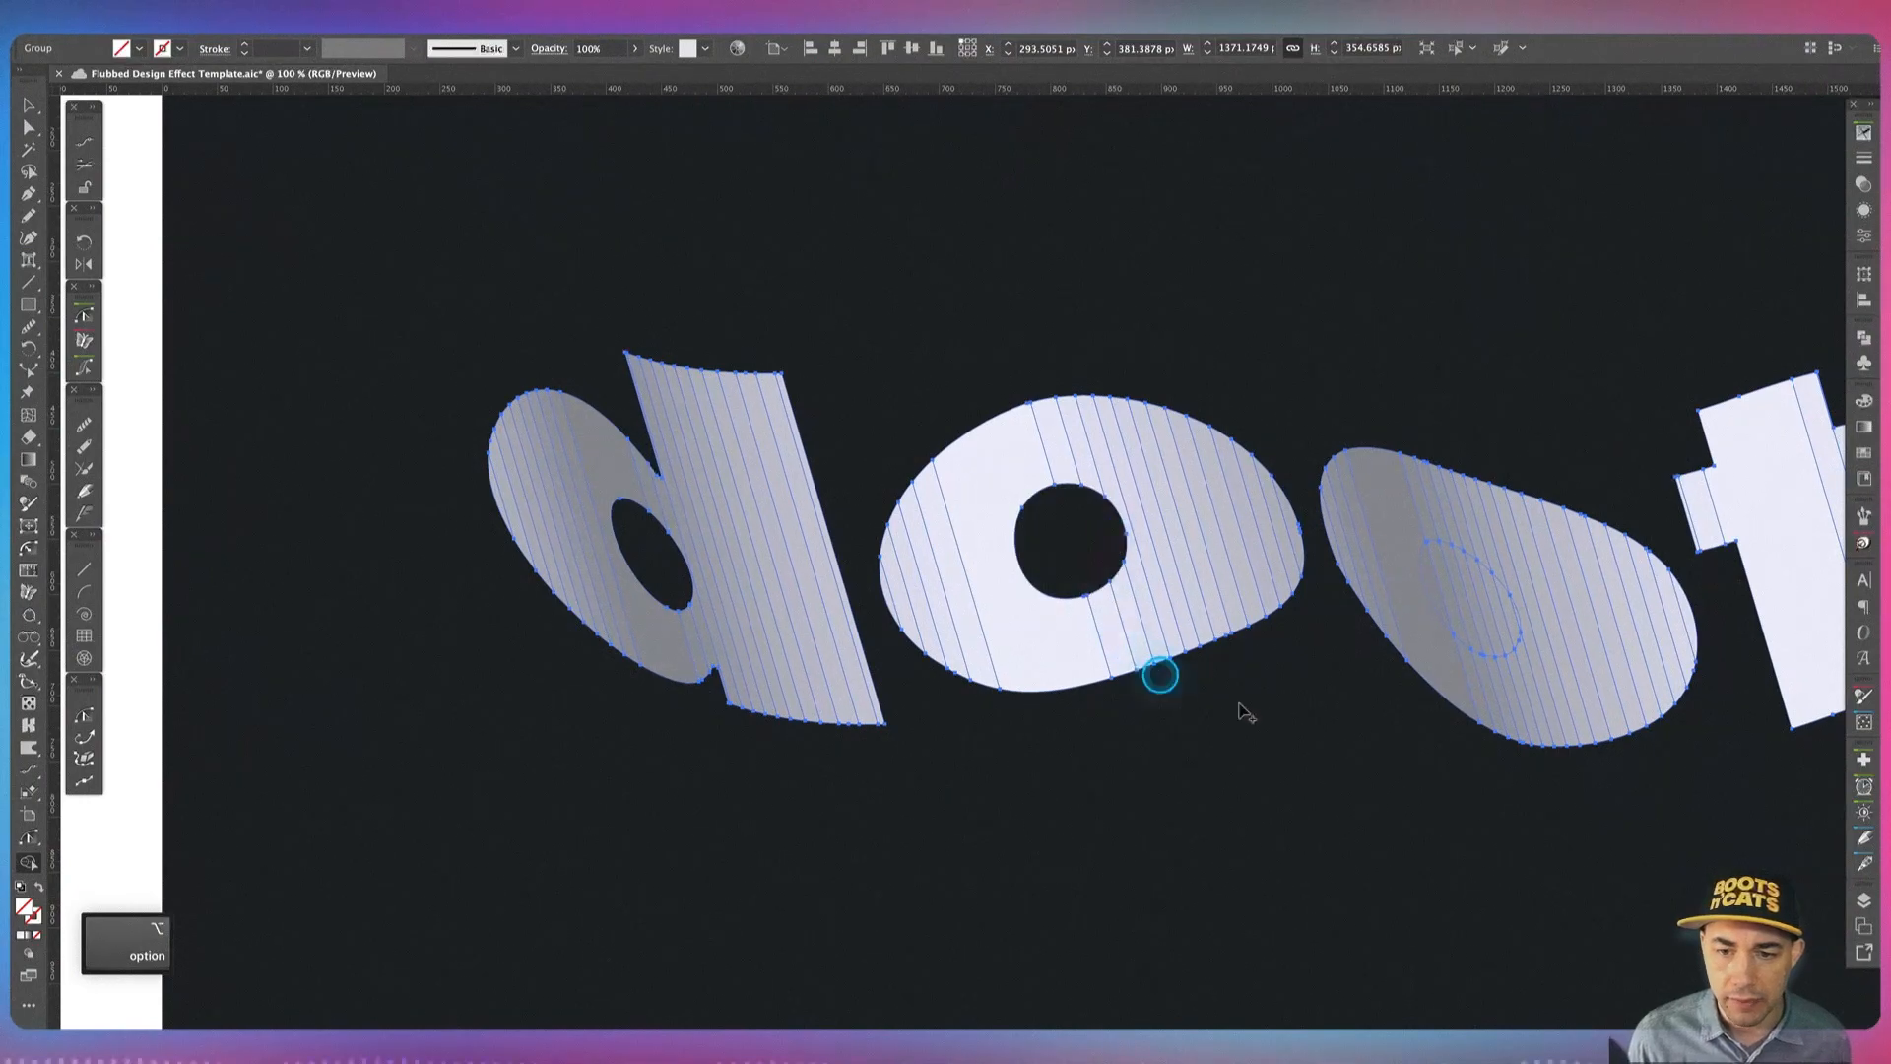
left_click_drag(1396, 731, 857, 718)
left_click(893, 573)
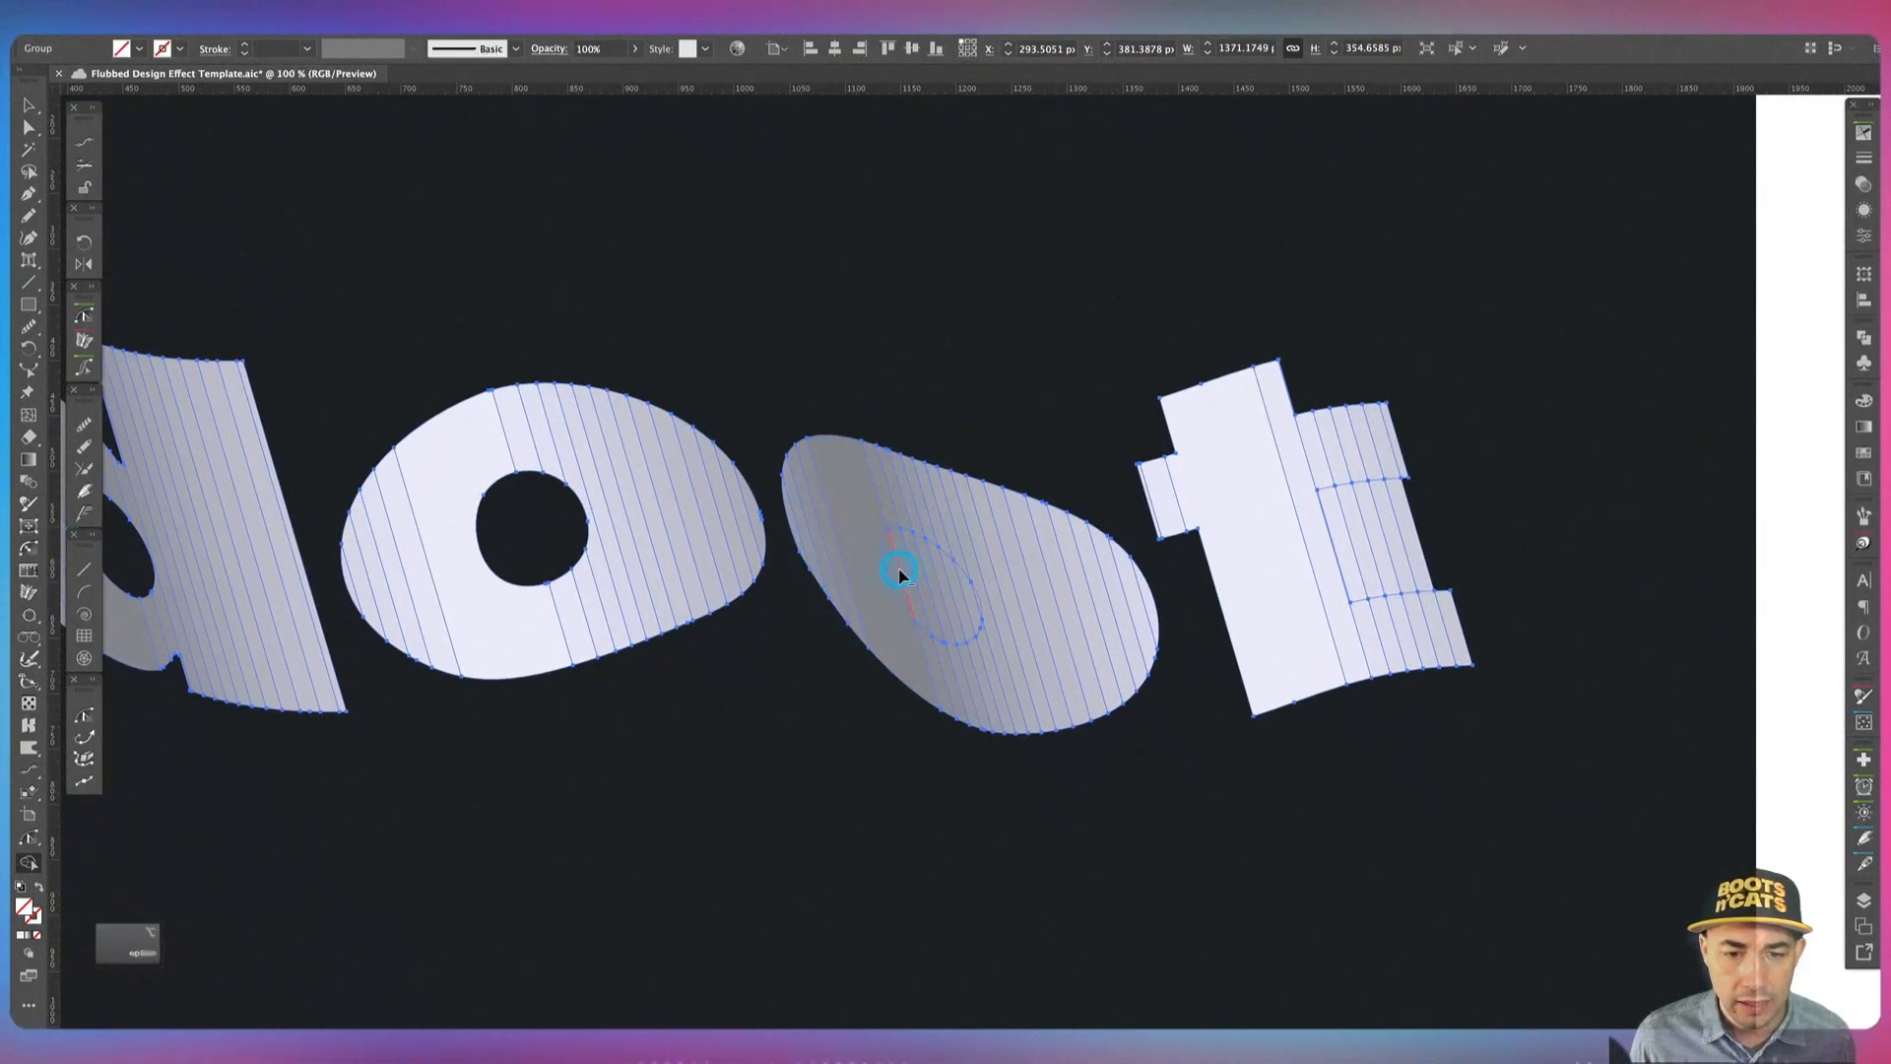
left_click(977, 605, "alt")
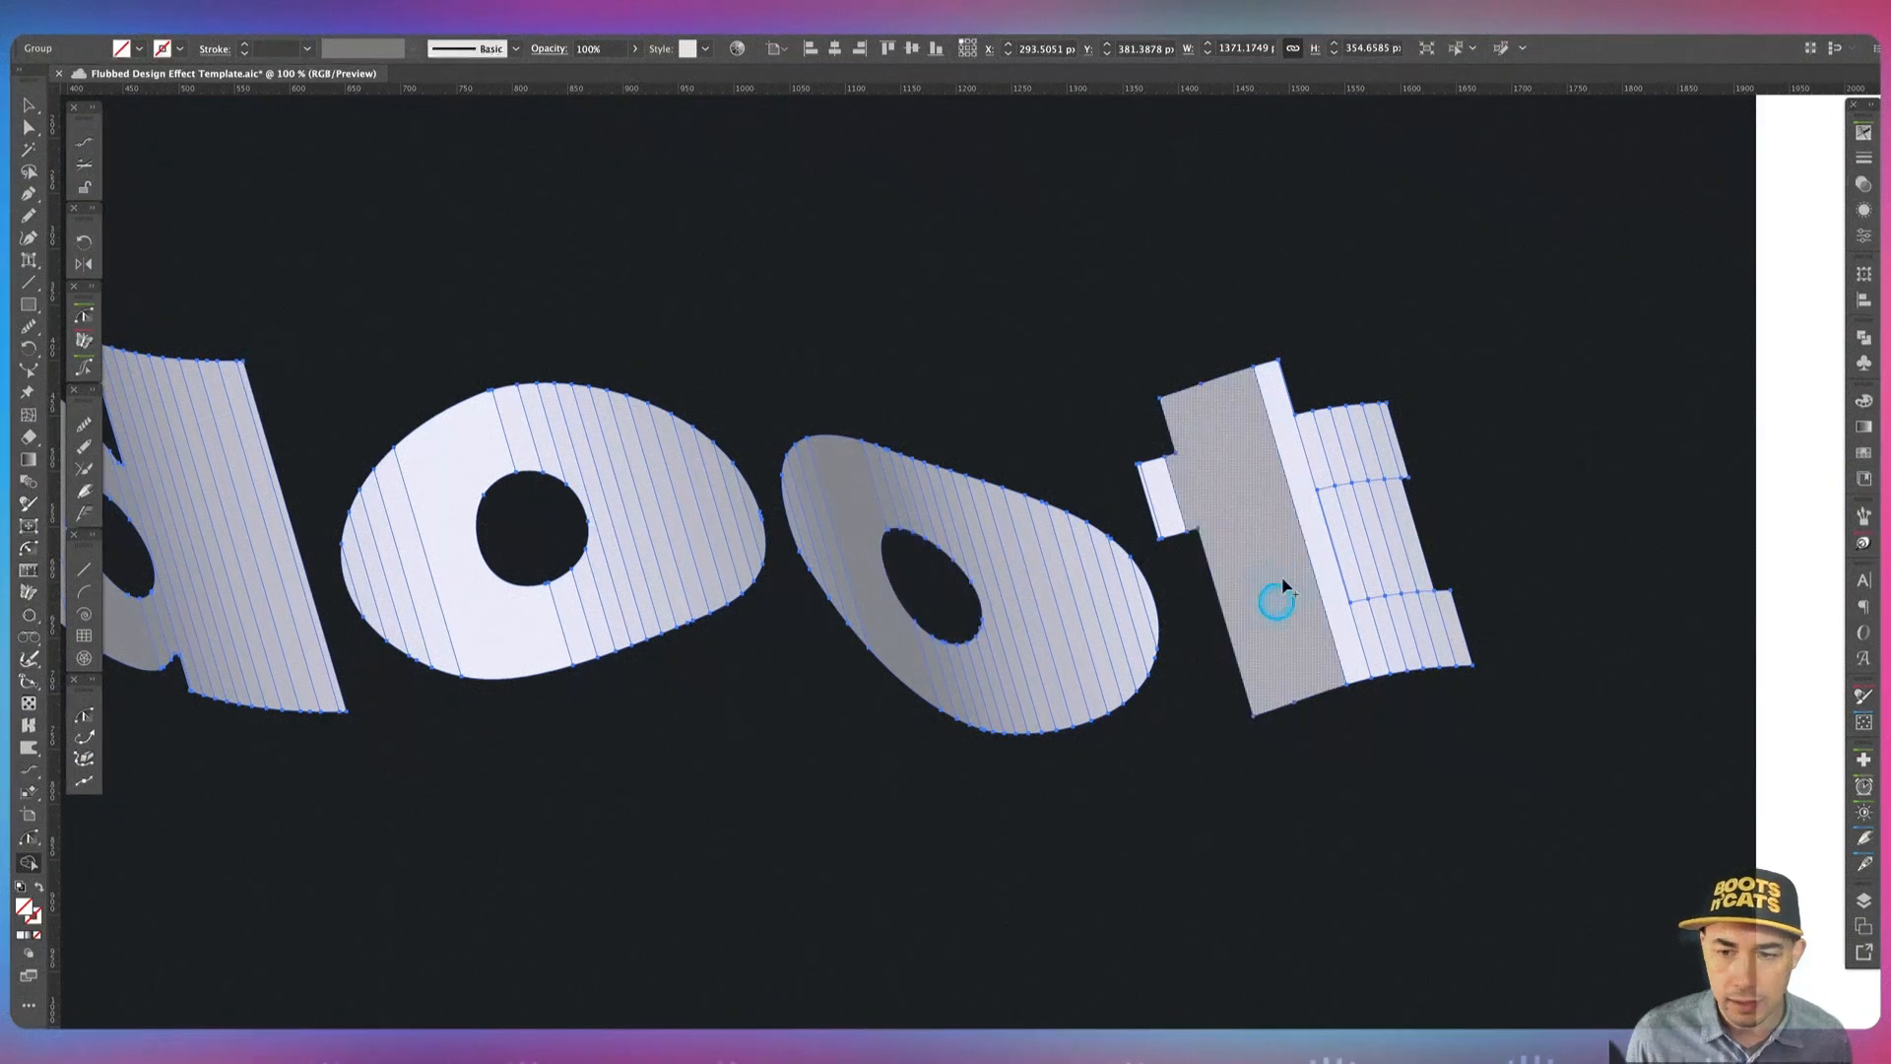
left_click(1345, 544, "alt")
Step: Merge the shaded strips of the d's bowl into a single shape with the Shape Builder
key("space")
left_click_drag(611, 806, 968, 723)
key("super+minus")
key("super+minus")
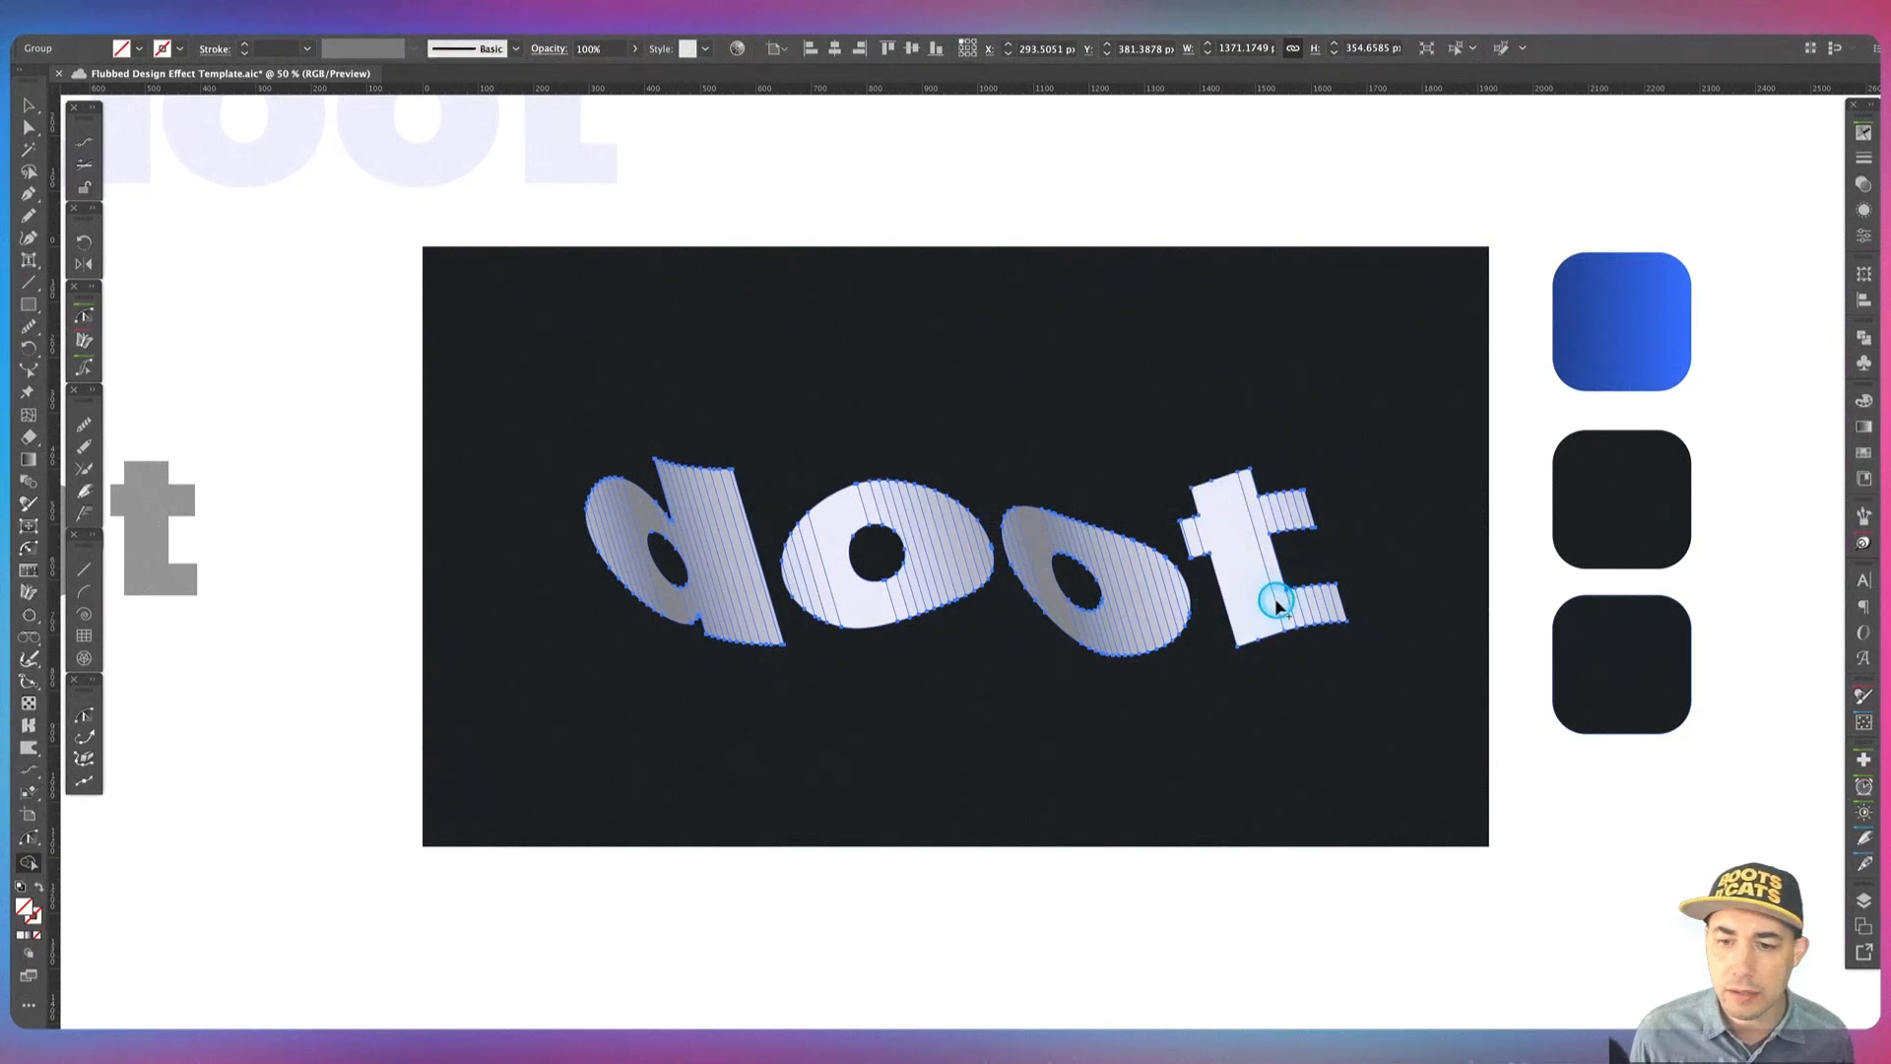
left_click_drag(1246, 600, 1201, 561)
key("space")
left_click_drag(856, 705, 982, 696)
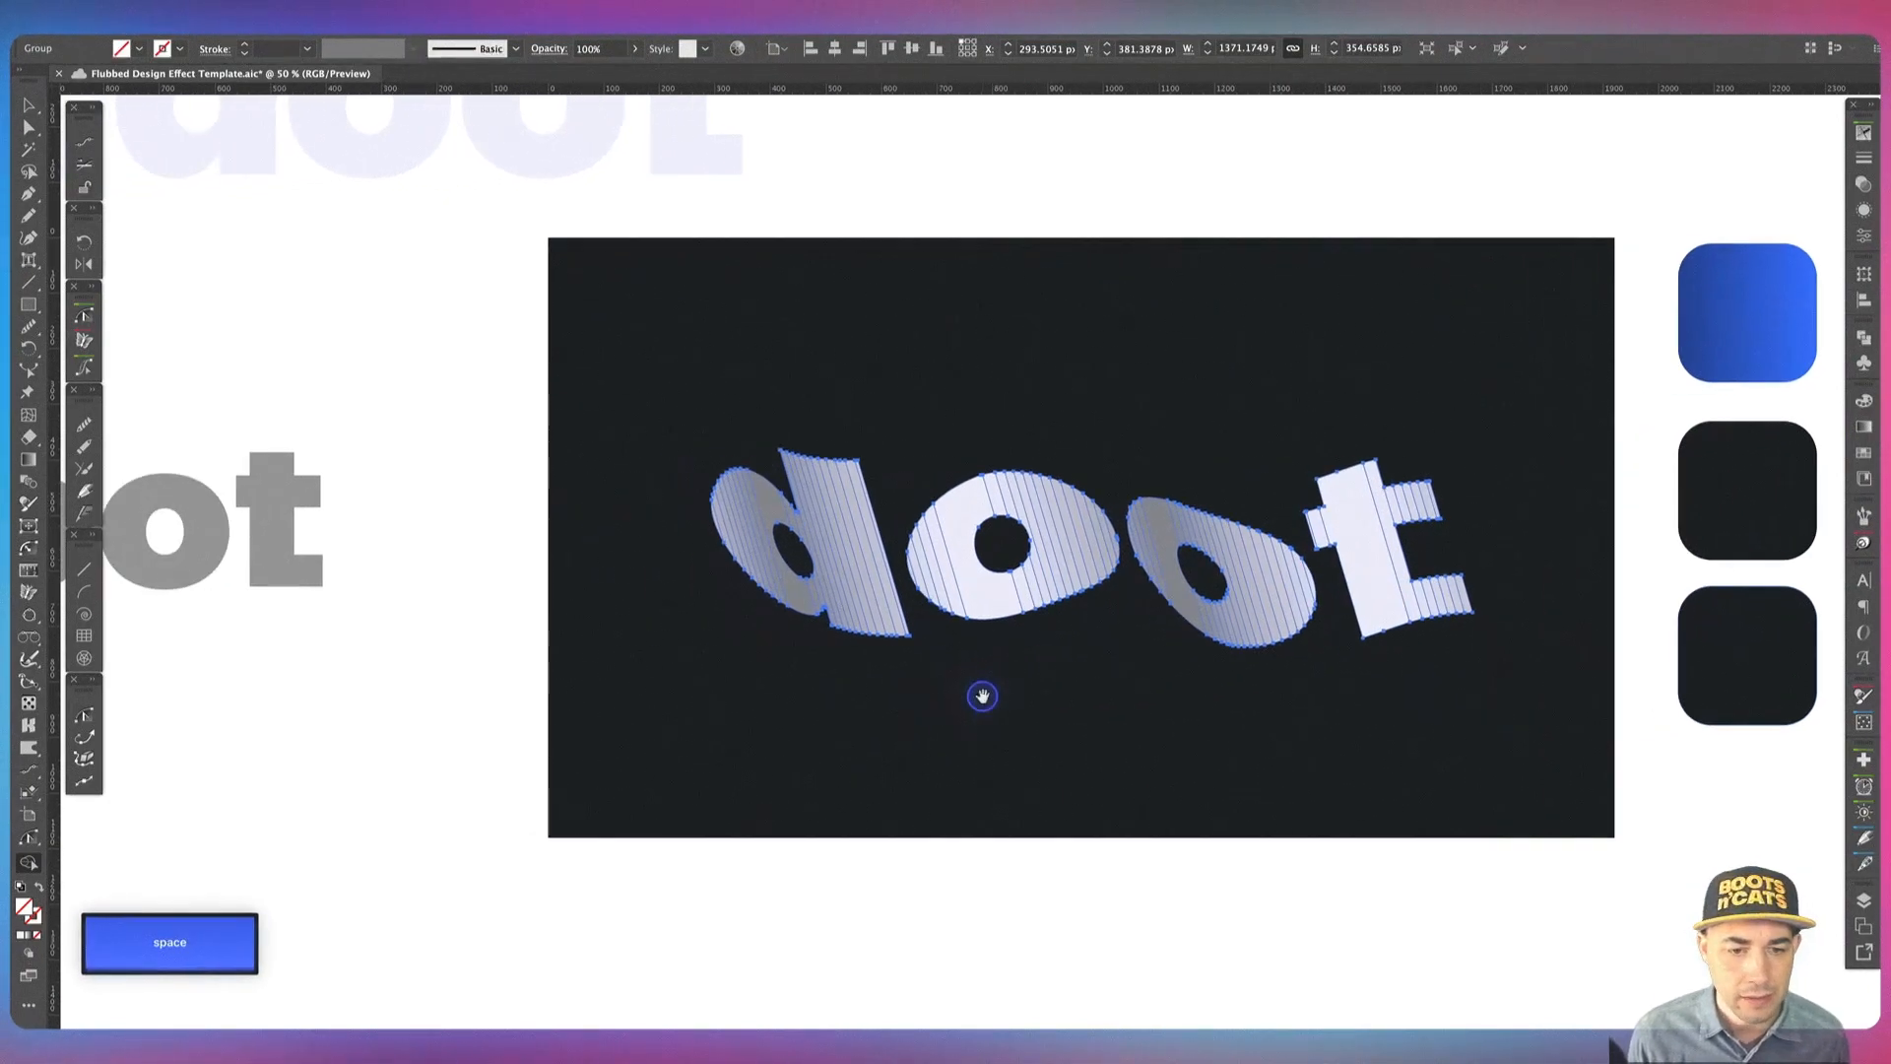
key("super+equal")
key("super+equal")
key("super+equal")
key("space")
mouse_move(303, 727)
left_mouse_down()
mouse_move(1038, 650)
mouse_move(992, 714)
left_mouse_up()
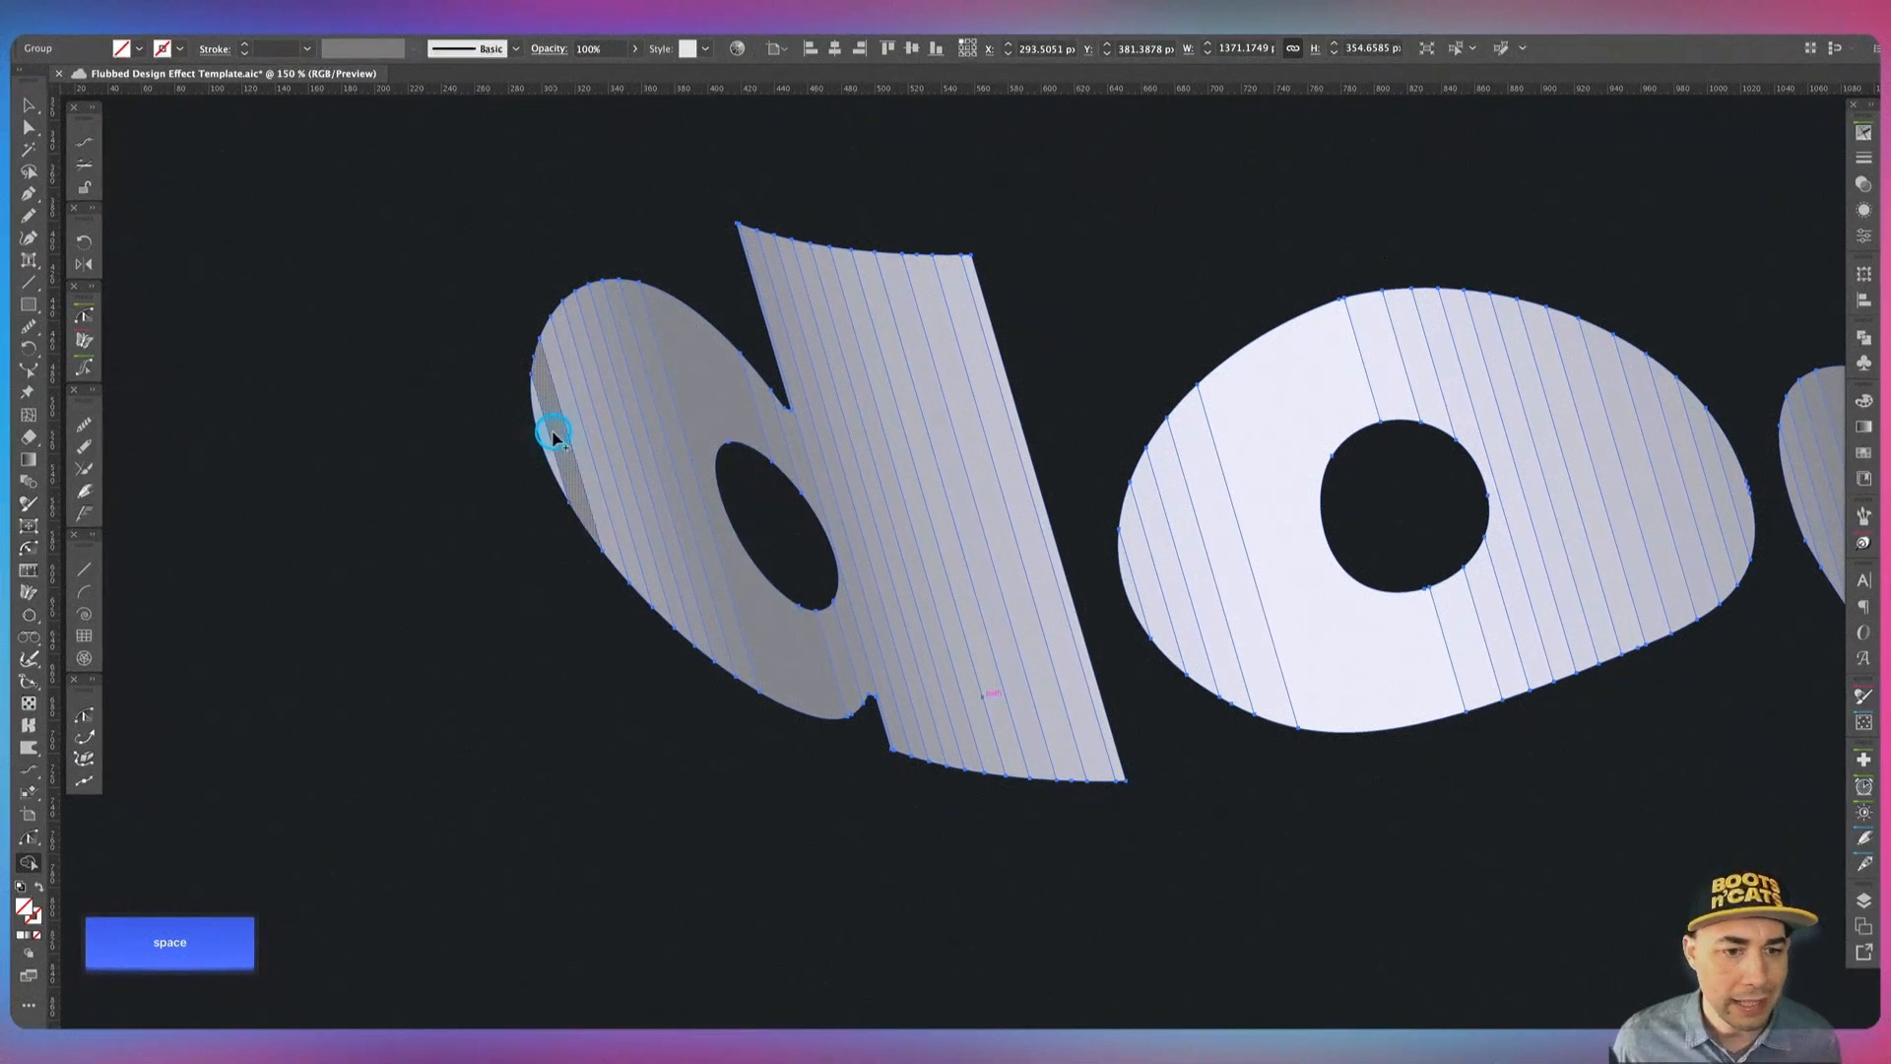
left_click_drag(544, 434, 714, 393)
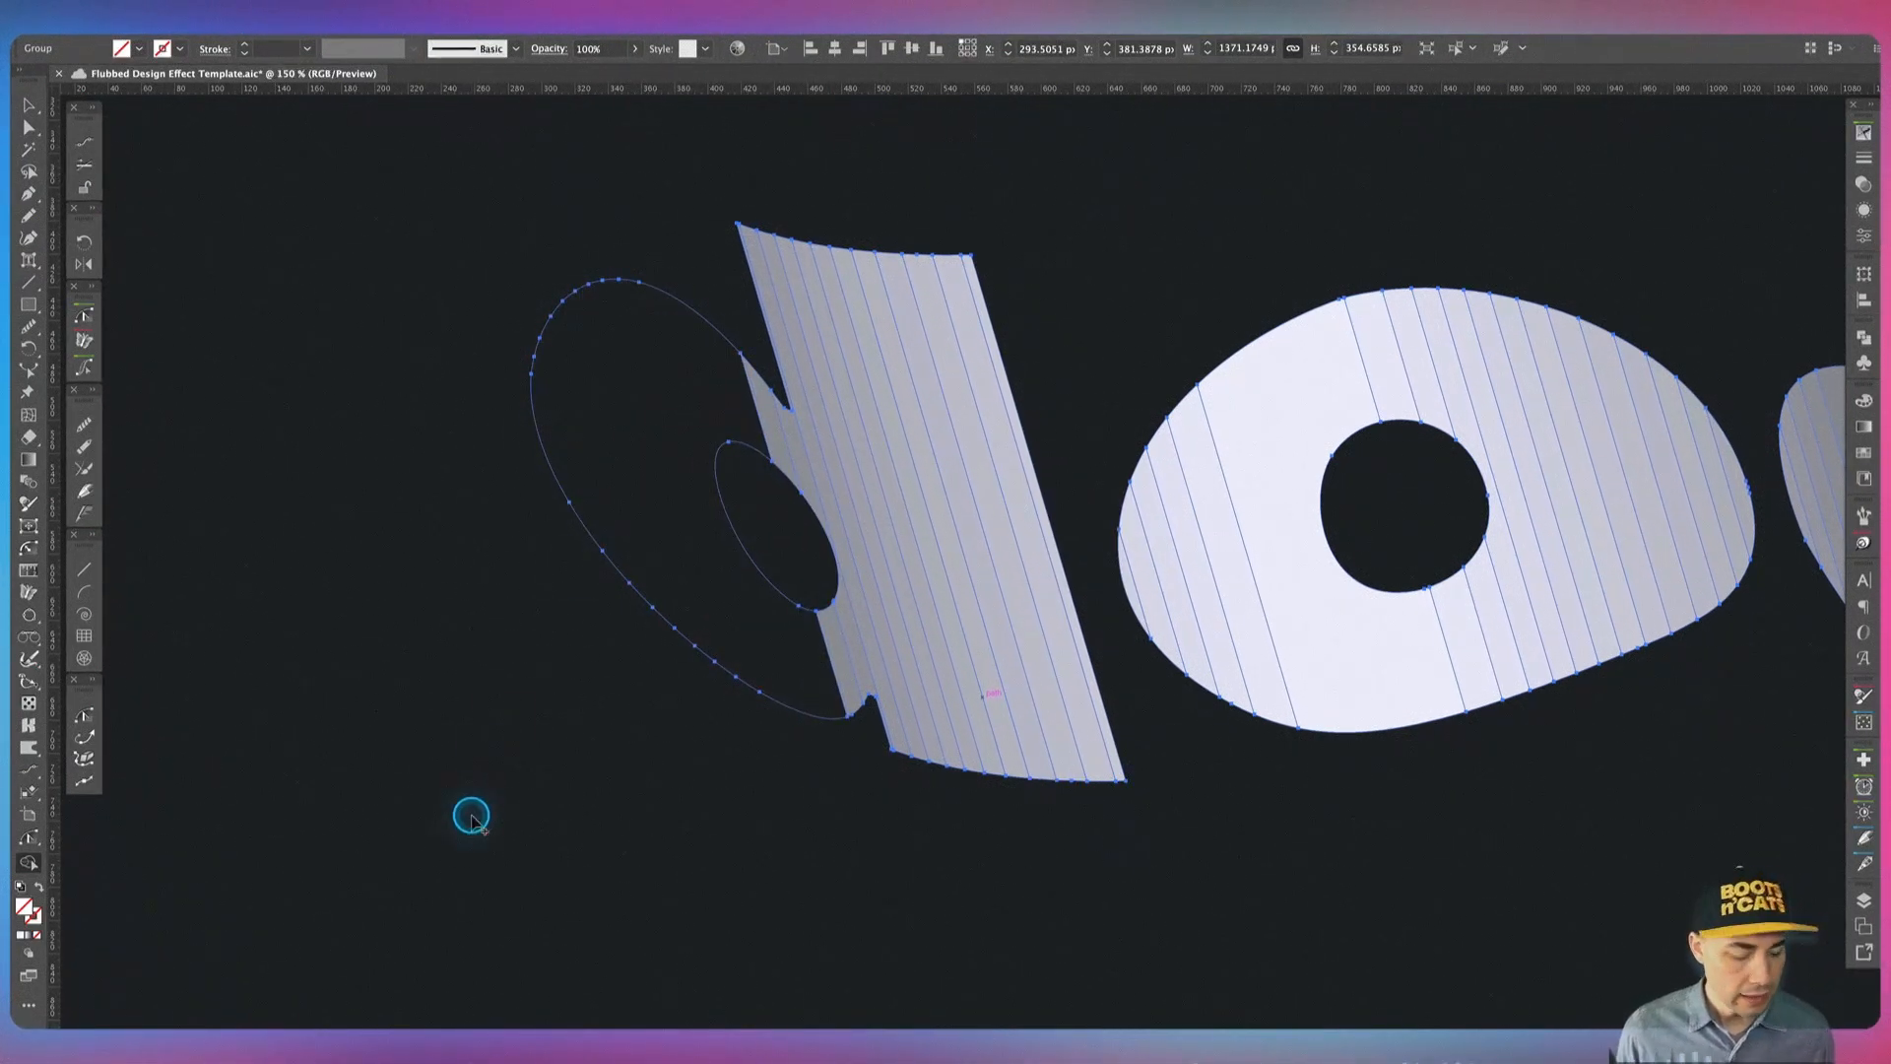
Step: Fill all the letter pieces with the light lavender sampled from the first o and remove the leftover piece inside the d's counter
key("i")
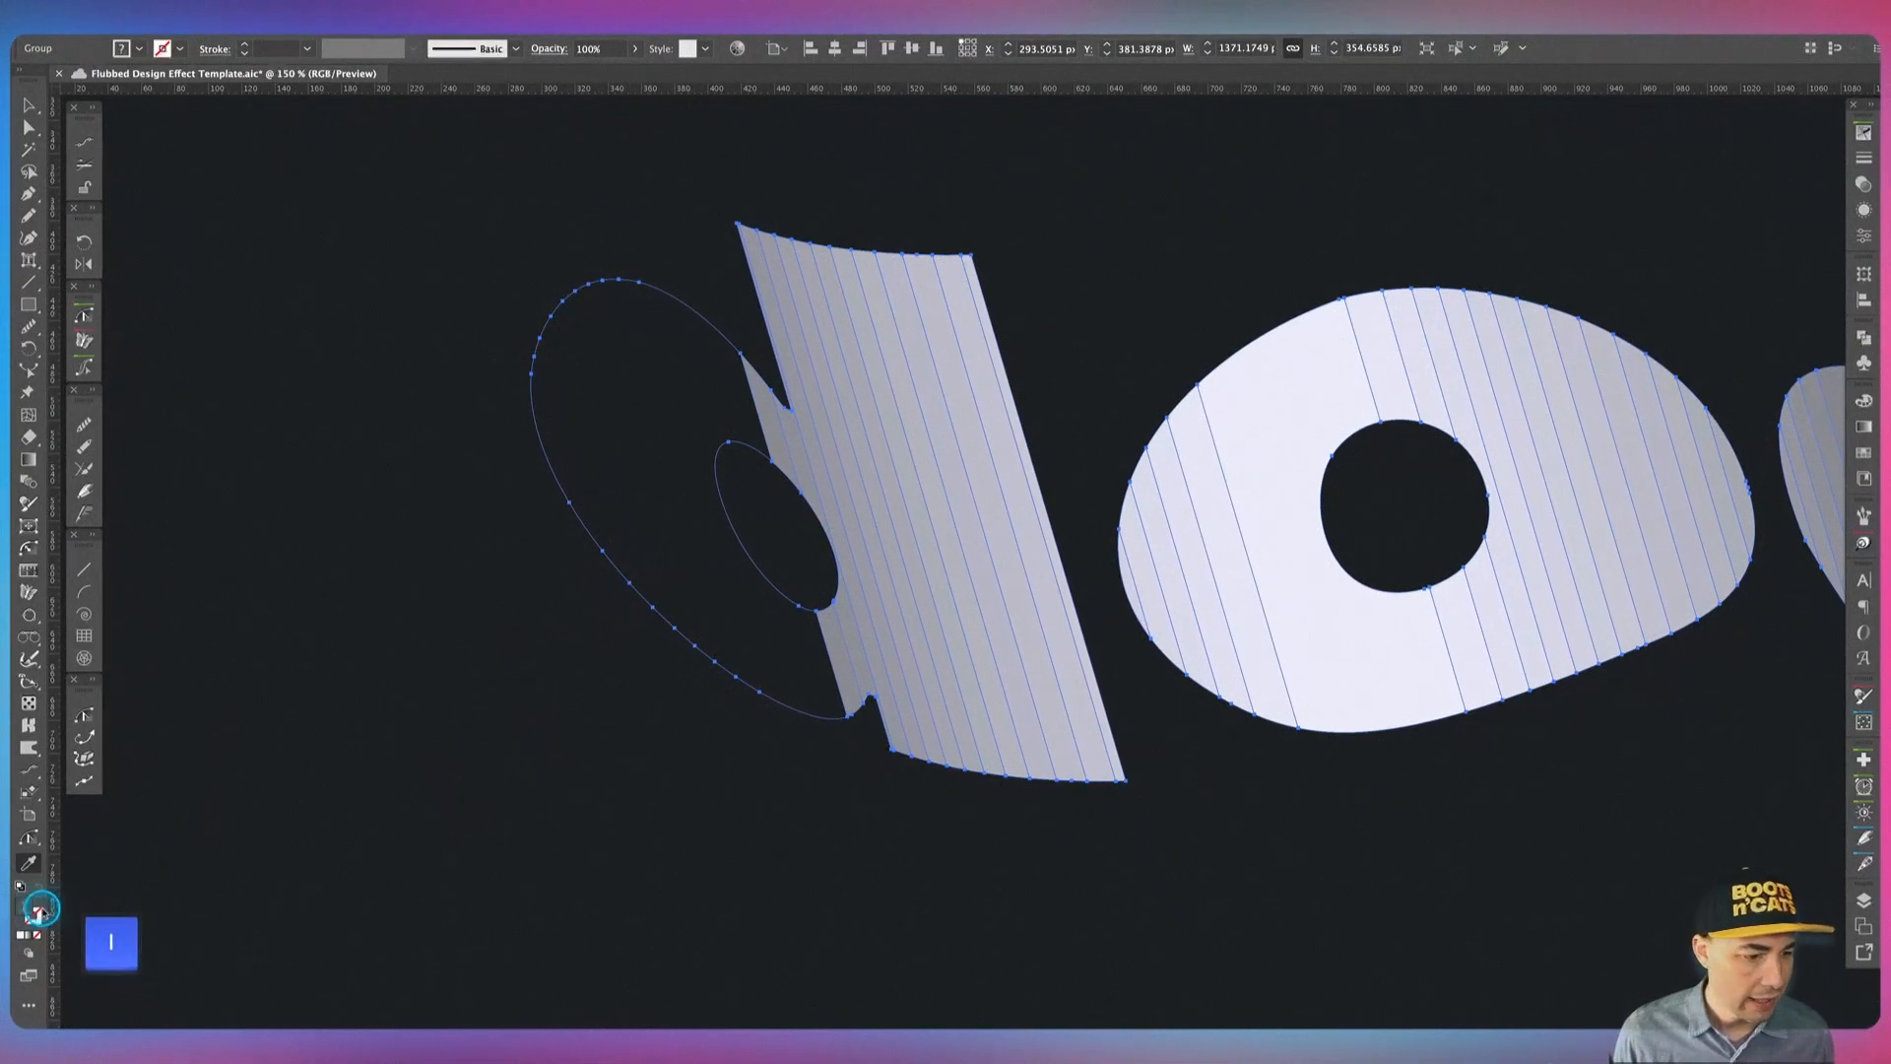
left_click(1337, 649)
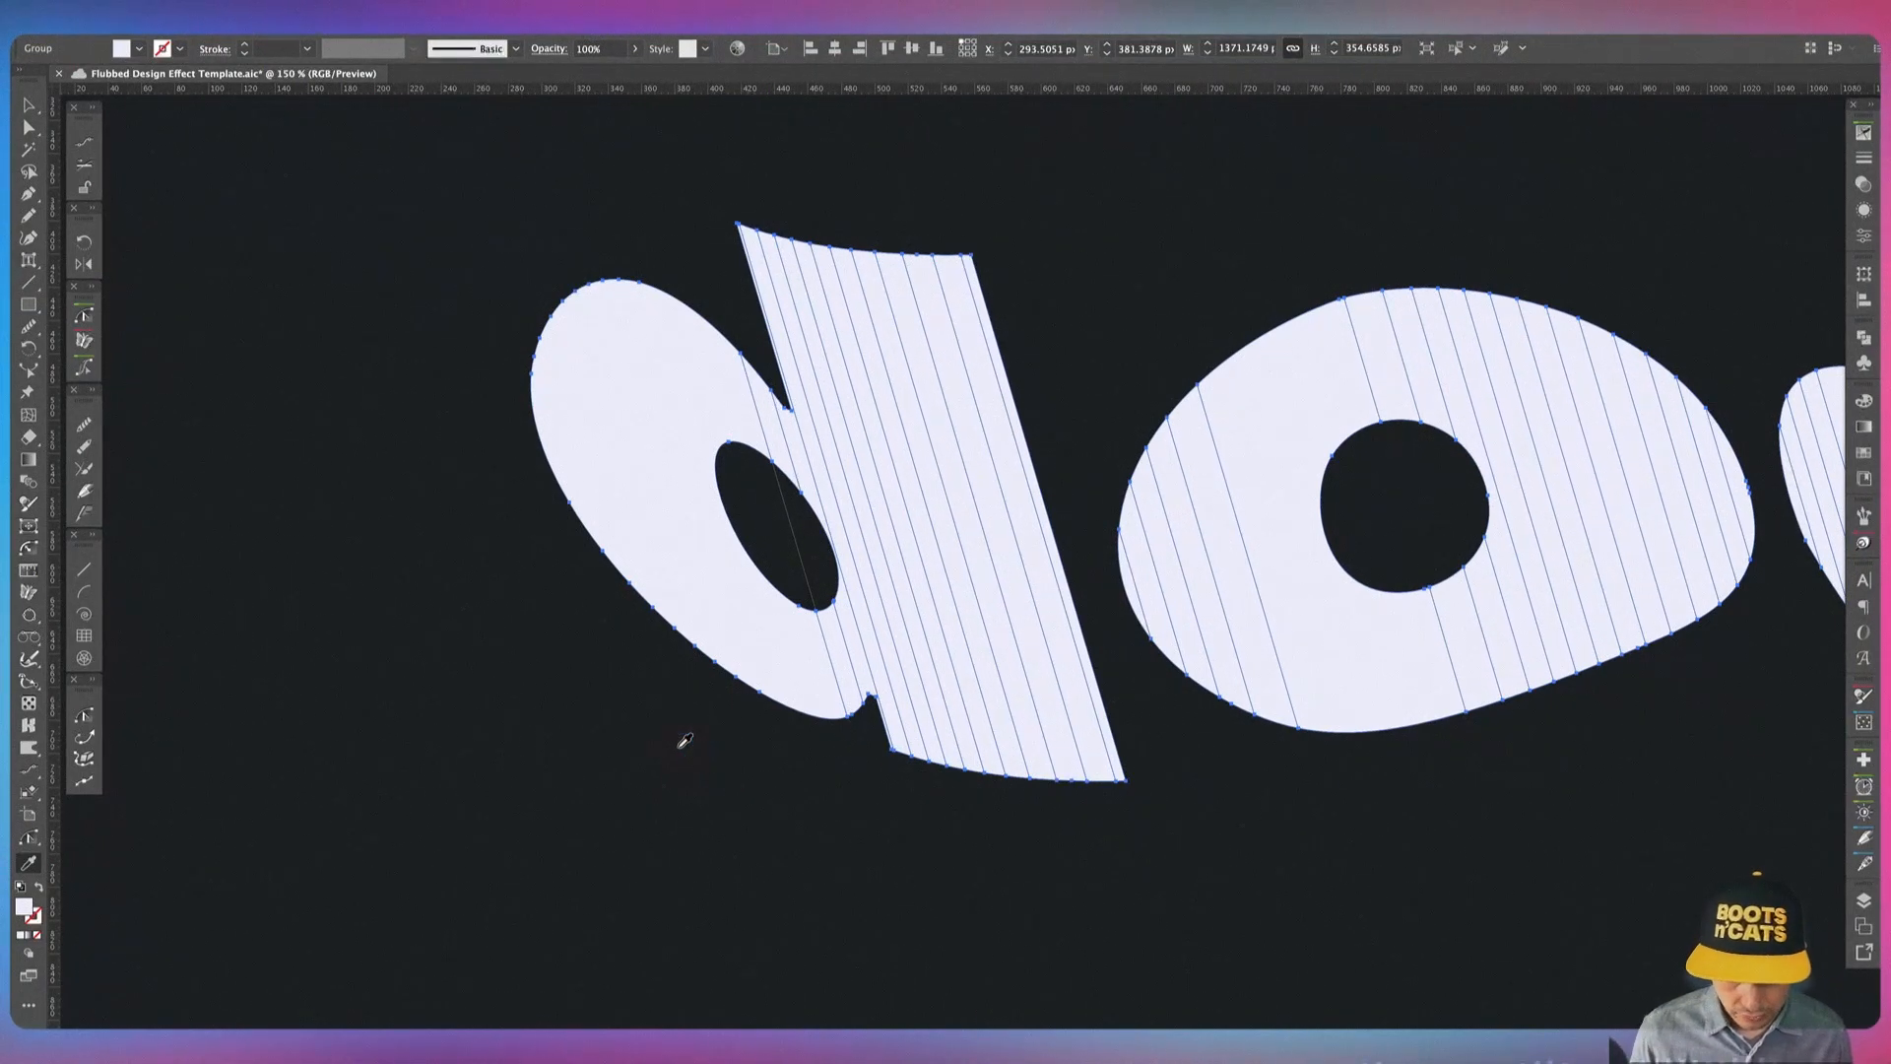
key("shift+m")
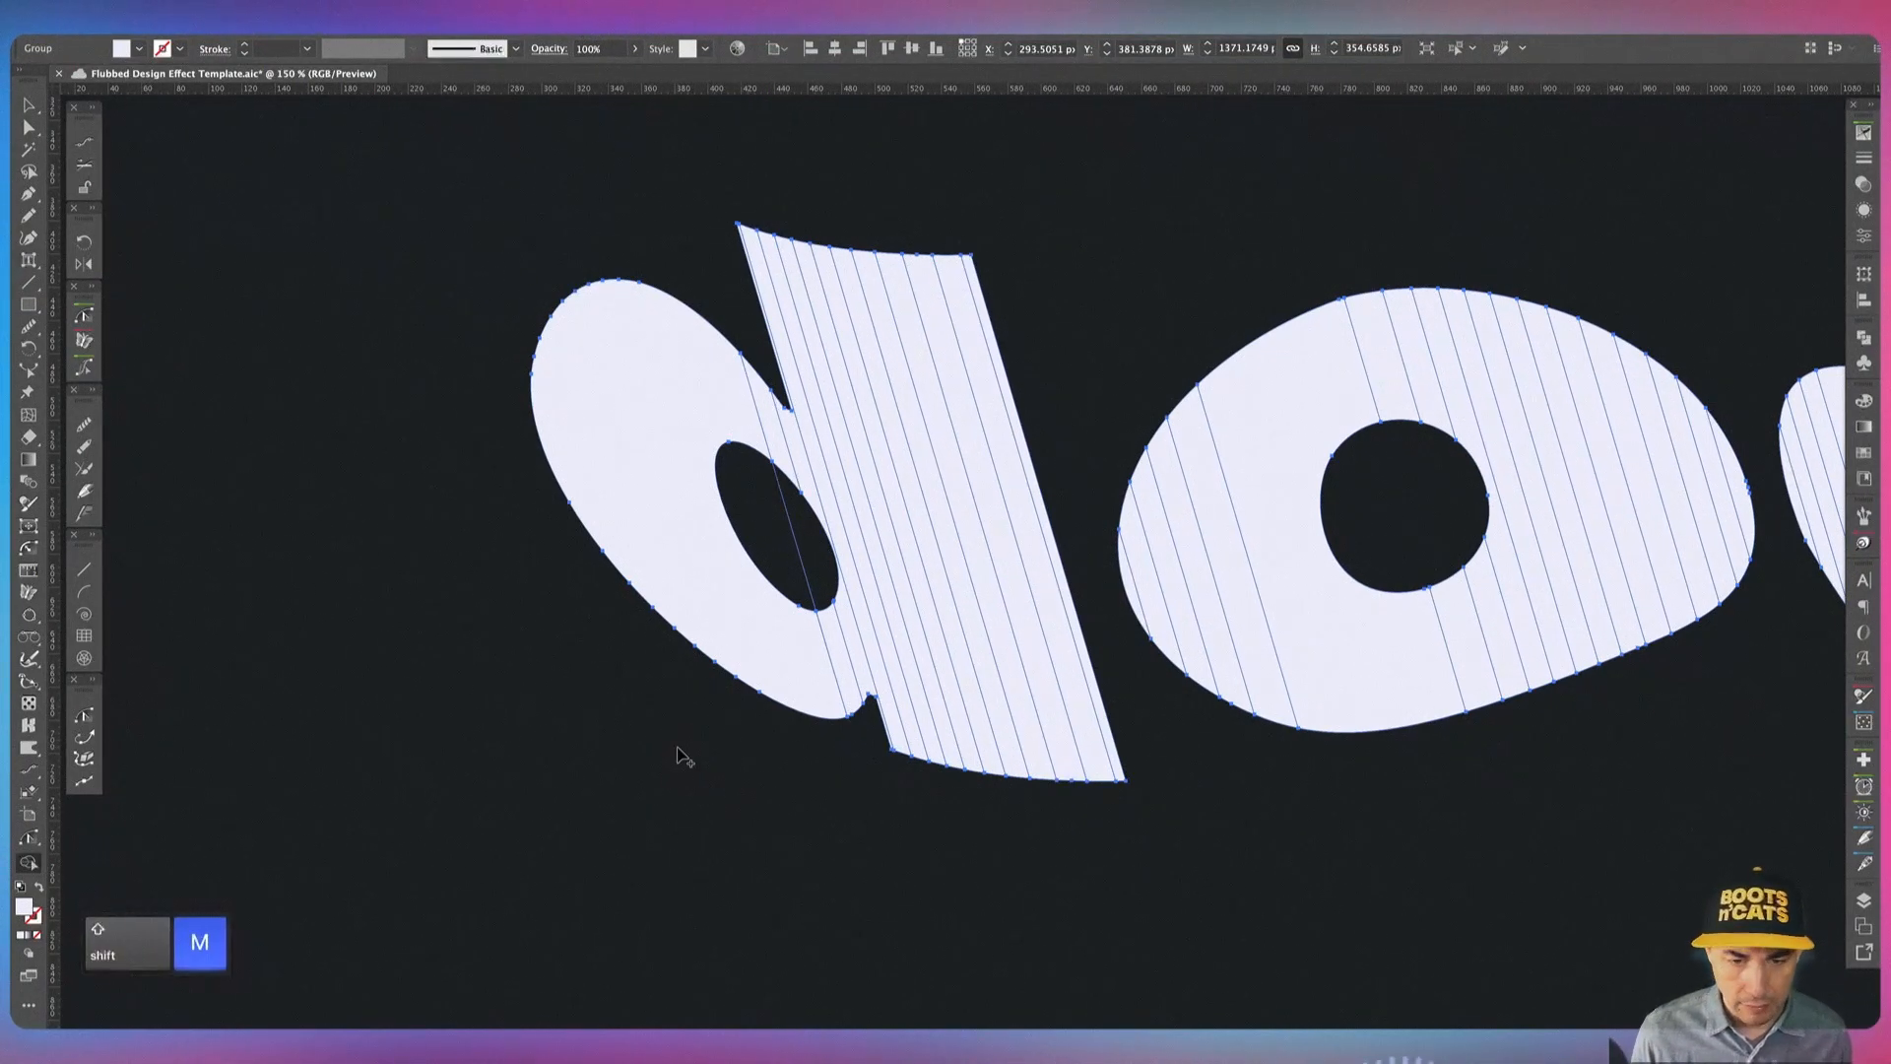
left_click(798, 551, "alt")
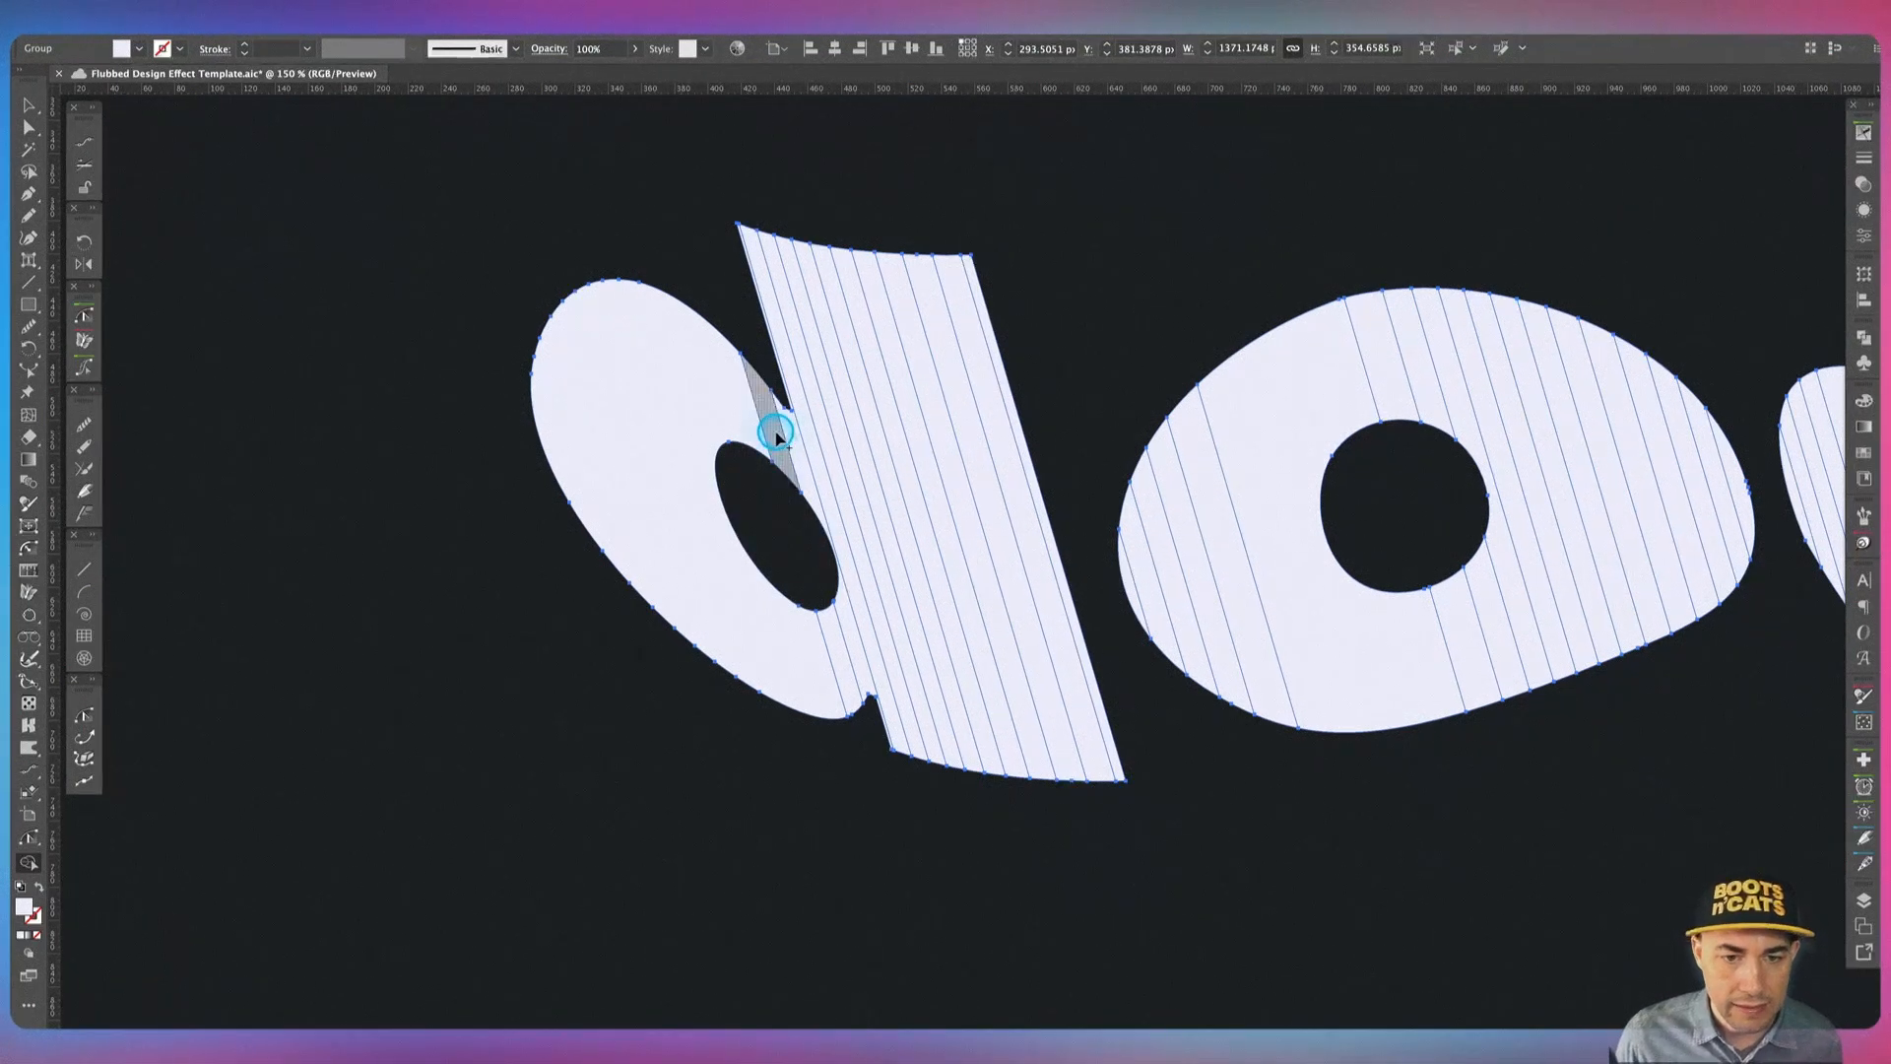
Step: Merge the strips of the d's stem, then those of the first o into sections divided at the ribbon's folds
mouse_move(776, 433)
left_mouse_down()
mouse_move(913, 492)
mouse_move(1025, 487)
left_mouse_up()
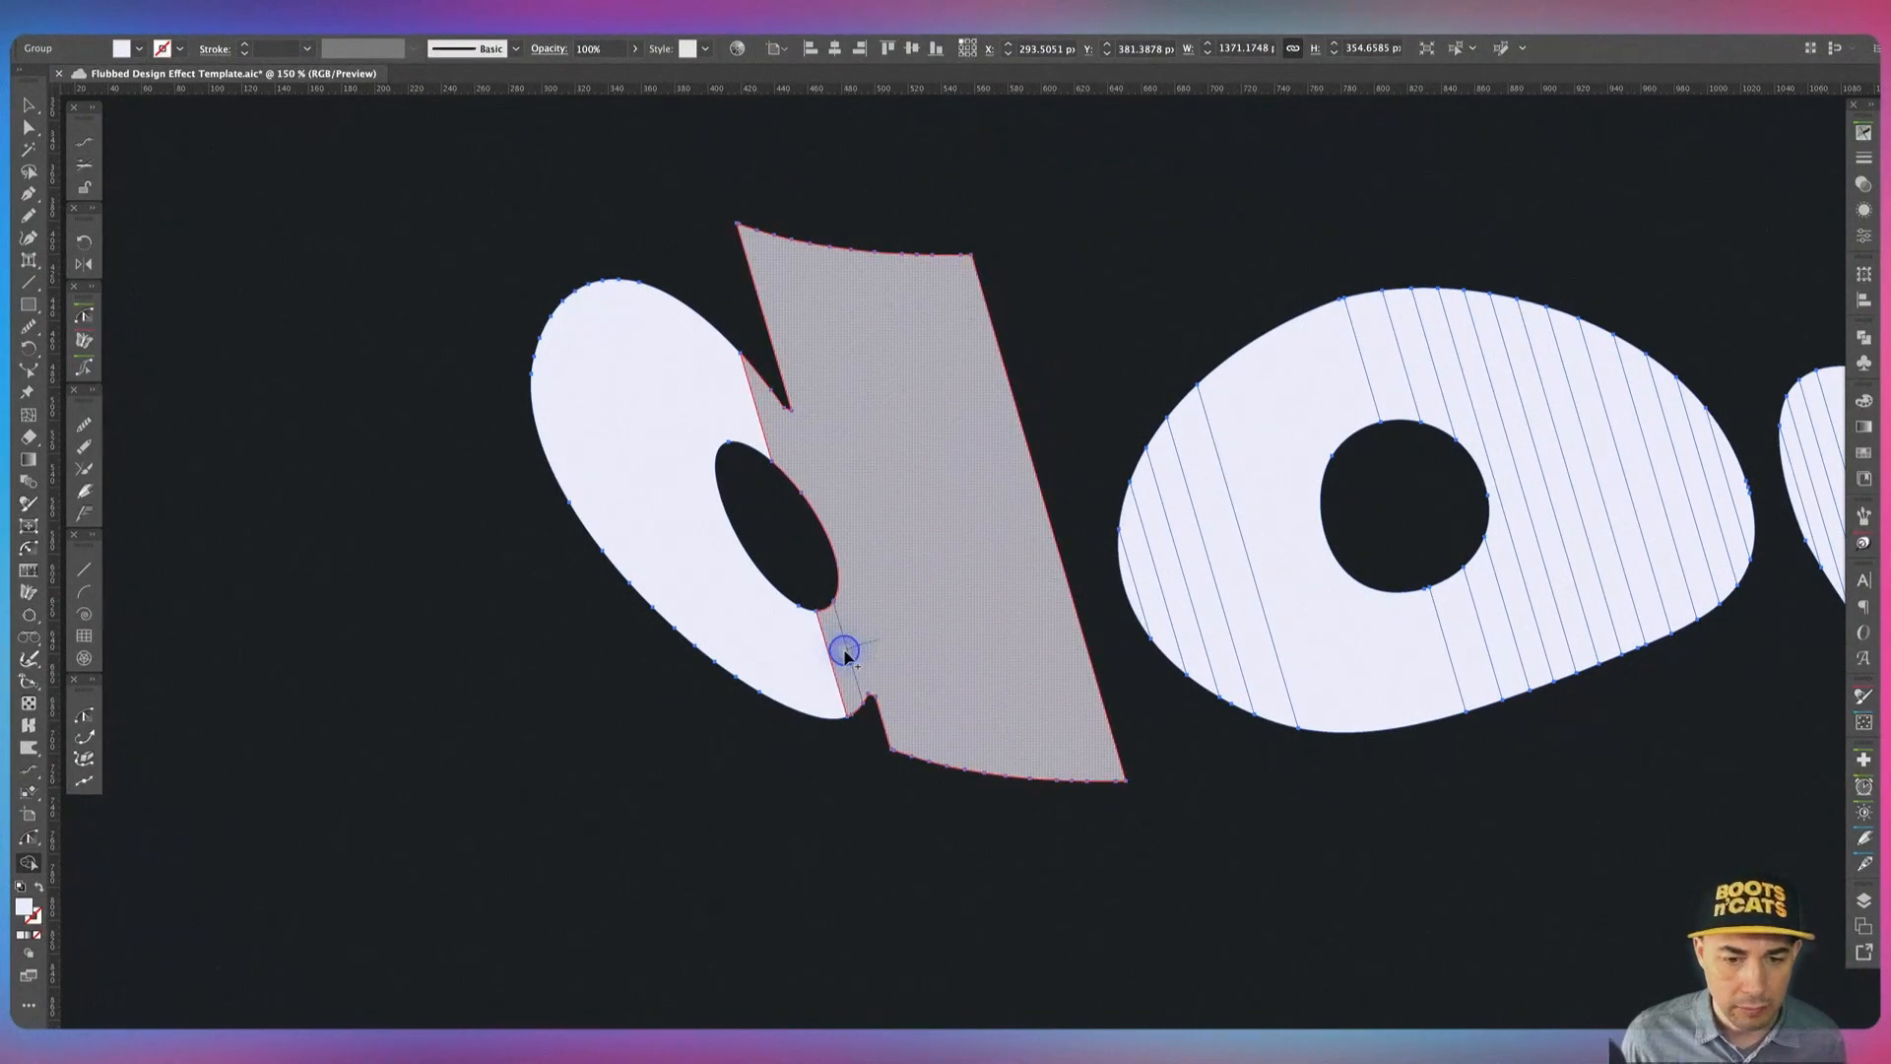
left_click_drag(843, 650, 844, 650)
key("space")
left_click_drag(1271, 821, 701, 849)
left_click_drag(554, 583, 673, 620)
mouse_move(832, 667)
left_mouse_down()
mouse_move(959, 641)
mouse_move(953, 484)
left_mouse_up()
Step: Merge the strips of the second o into two sections divided at the fold
key("space")
mouse_move(1133, 506)
left_mouse_down()
mouse_move(760, 522)
mouse_move(818, 517)
mouse_move(819, 489)
mouse_move(955, 734)
left_mouse_up()
mouse_move(970, 739)
left_mouse_down()
mouse_move(1215, 667)
mouse_move(886, 482)
left_mouse_up()
Step: Merge the t's strips into a stem with its stub, a crossbar end and a foot, and deselect the artwork
key("space")
left_click_drag(1114, 729, 649, 731)
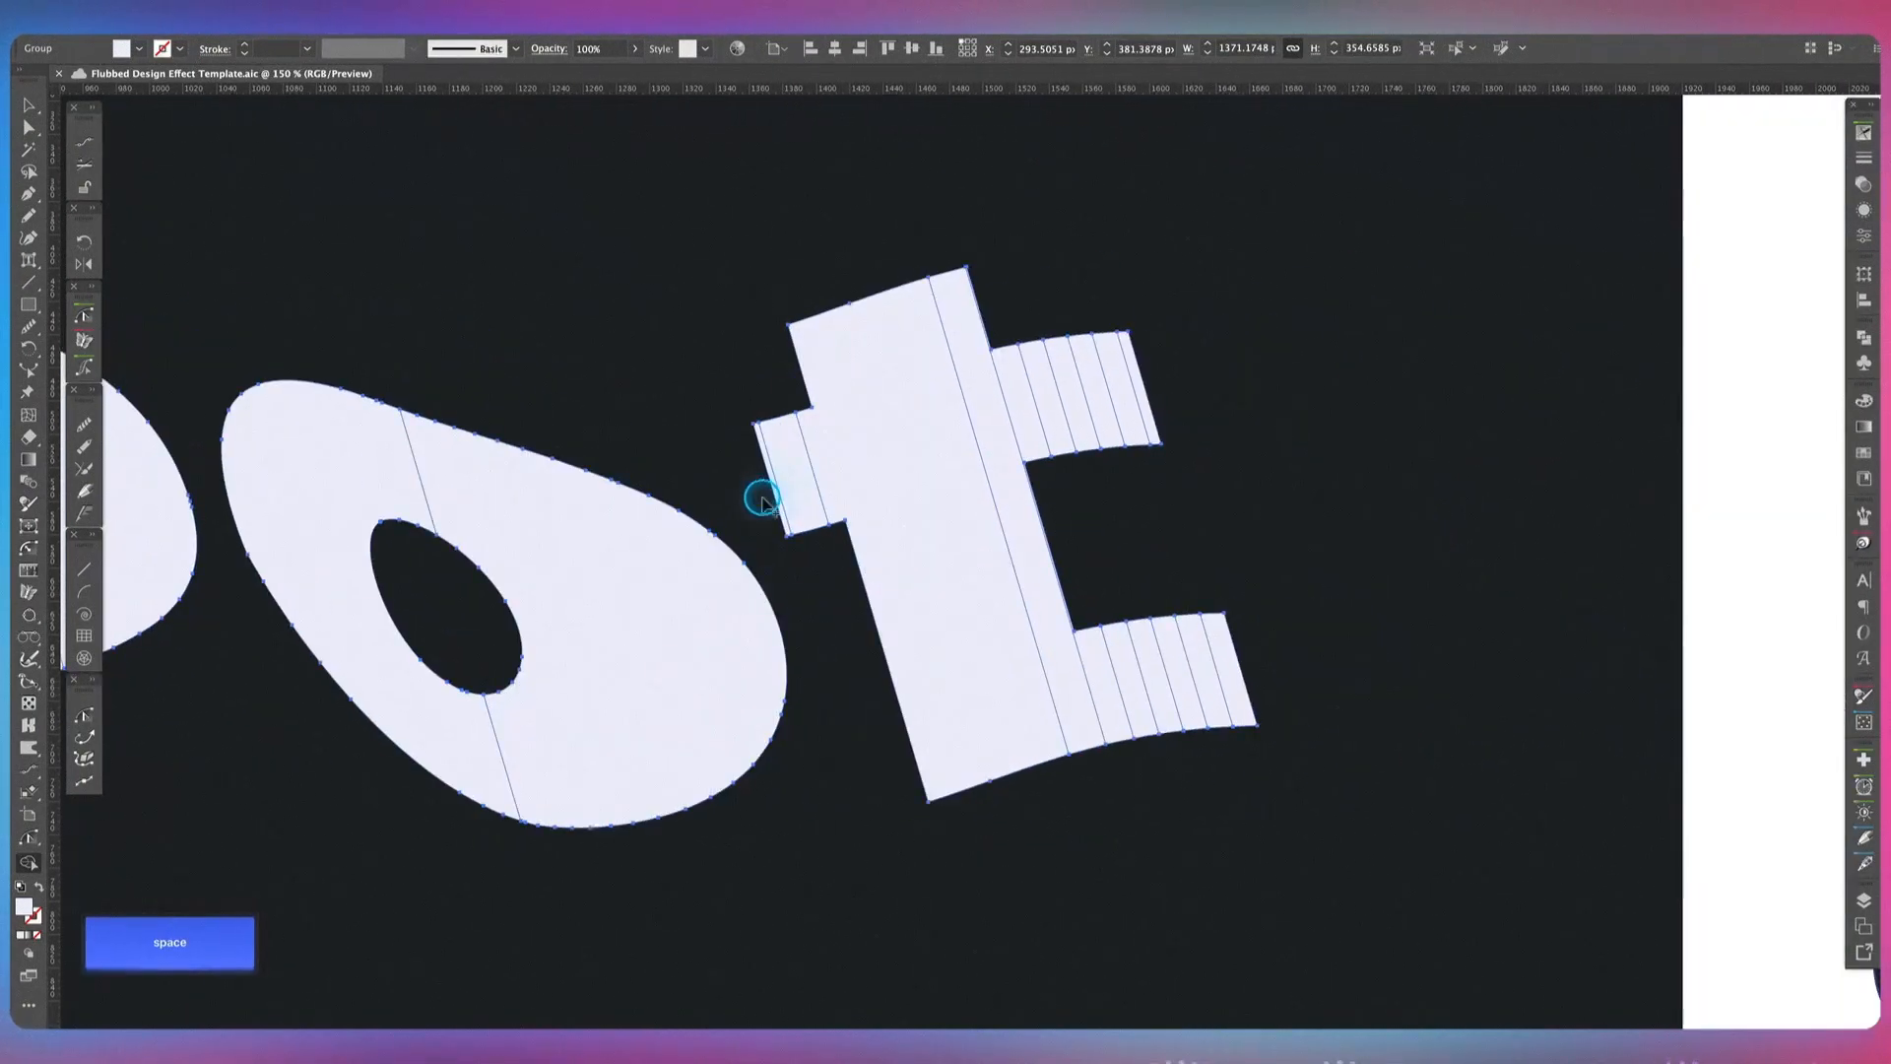
mouse_move(764, 499)
left_mouse_down()
mouse_move(976, 411)
mouse_move(1137, 389)
left_mouse_up()
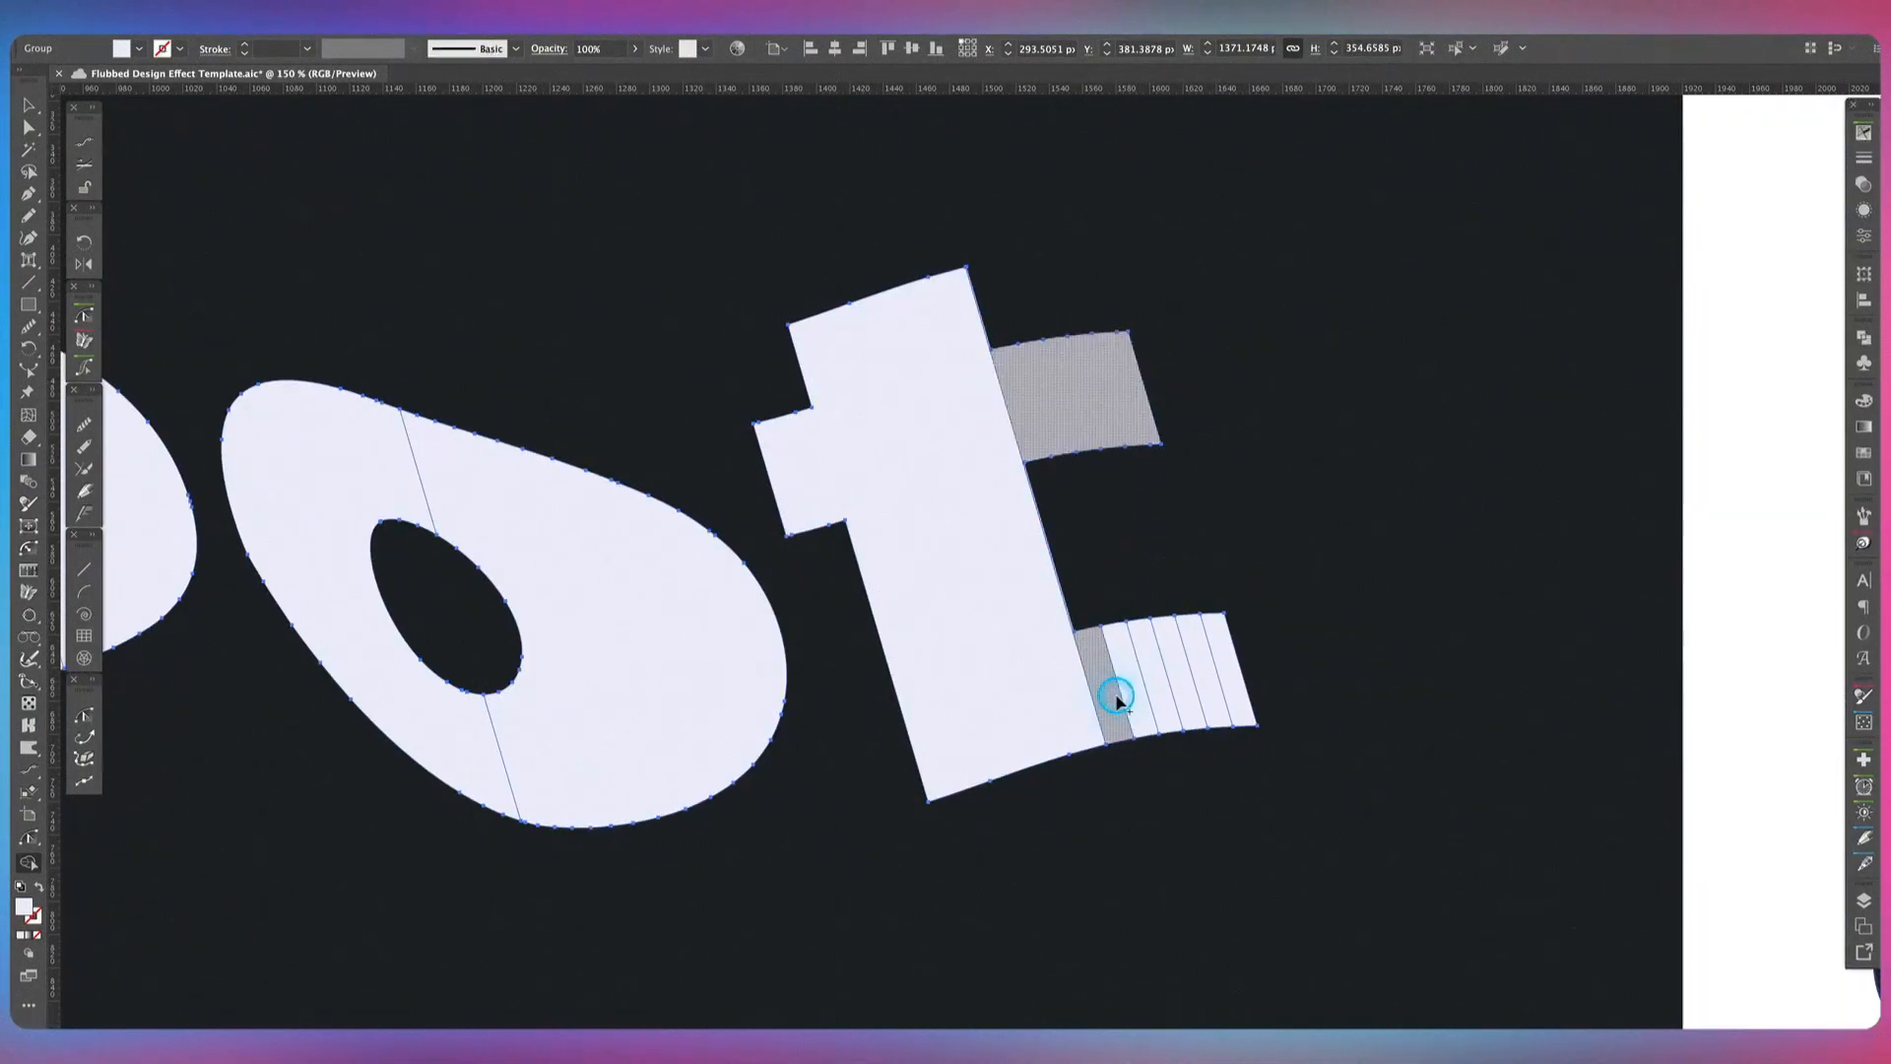
left_click_drag(1116, 698, 1239, 691)
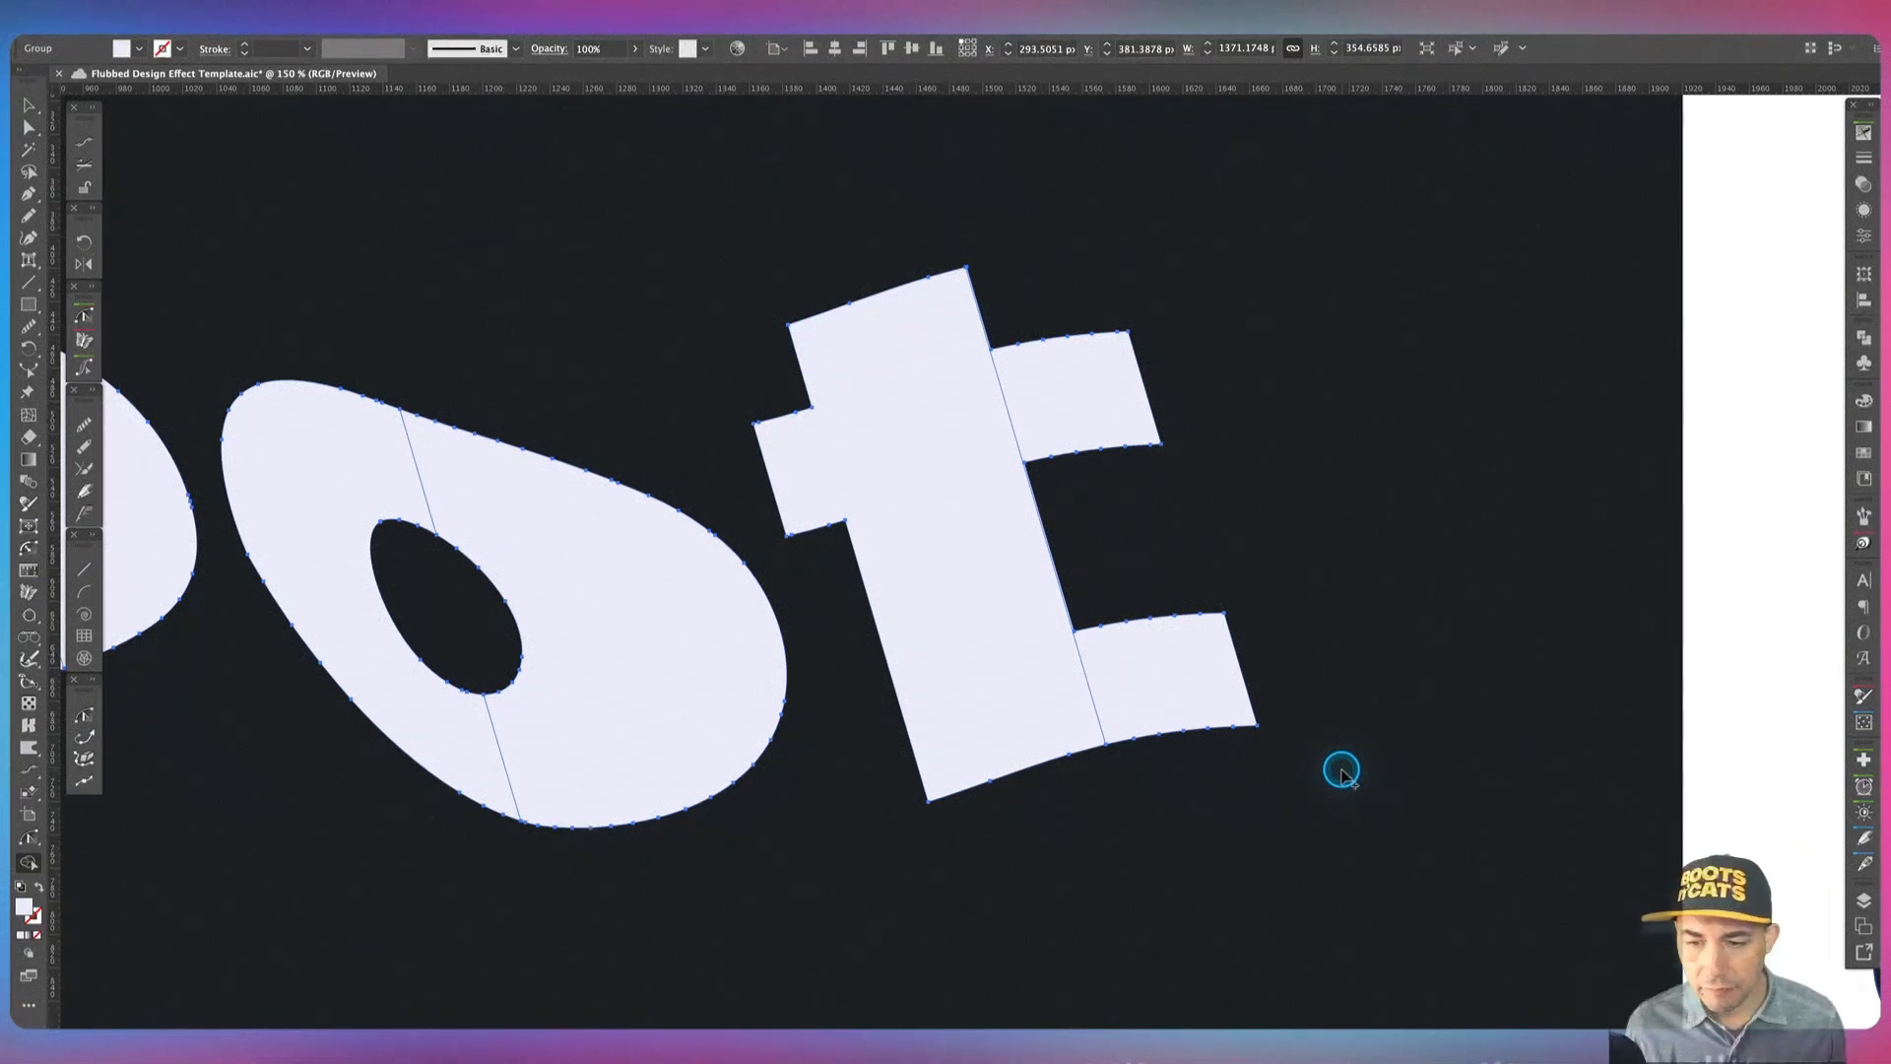
key("v")
left_click(1335, 716)
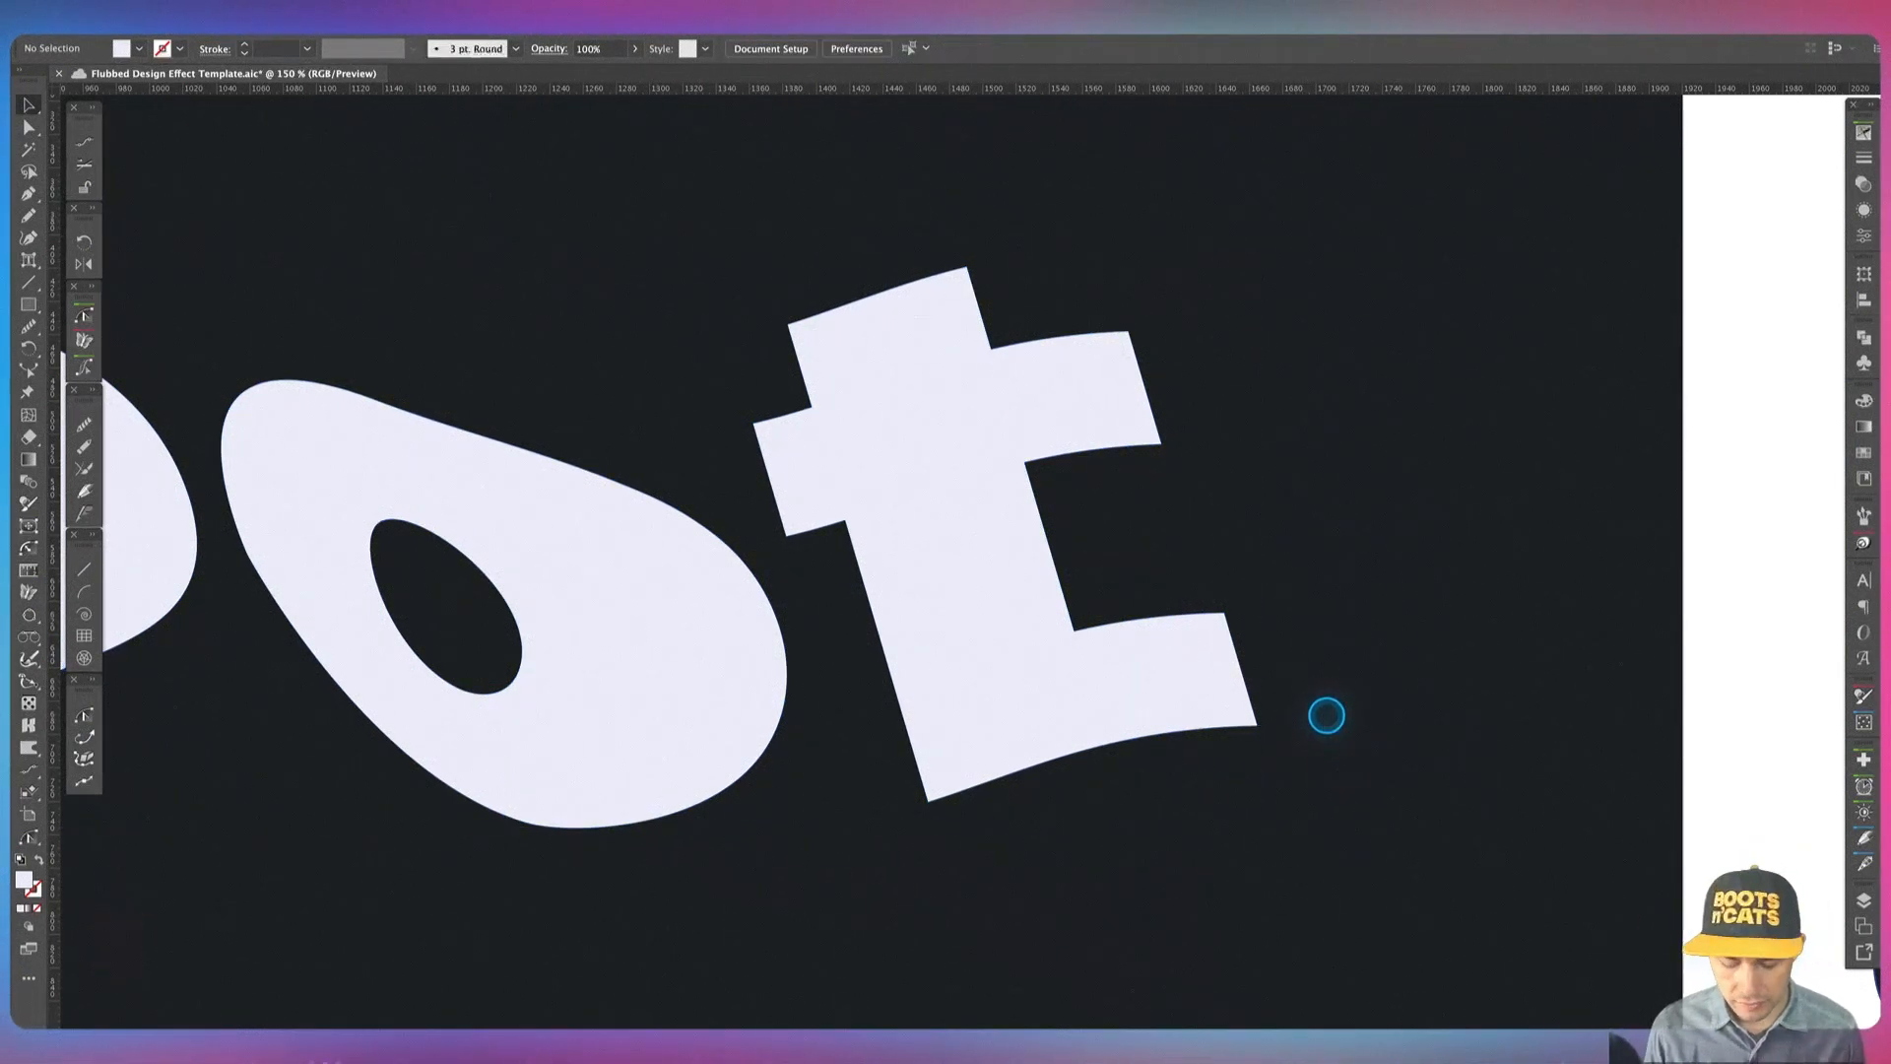
Step: Ungroup the doot artwork repeatedly until each letter section is a separate object
key("super+minus")
key("super+minus")
key("space")
left_click_drag(742, 790, 1100, 770)
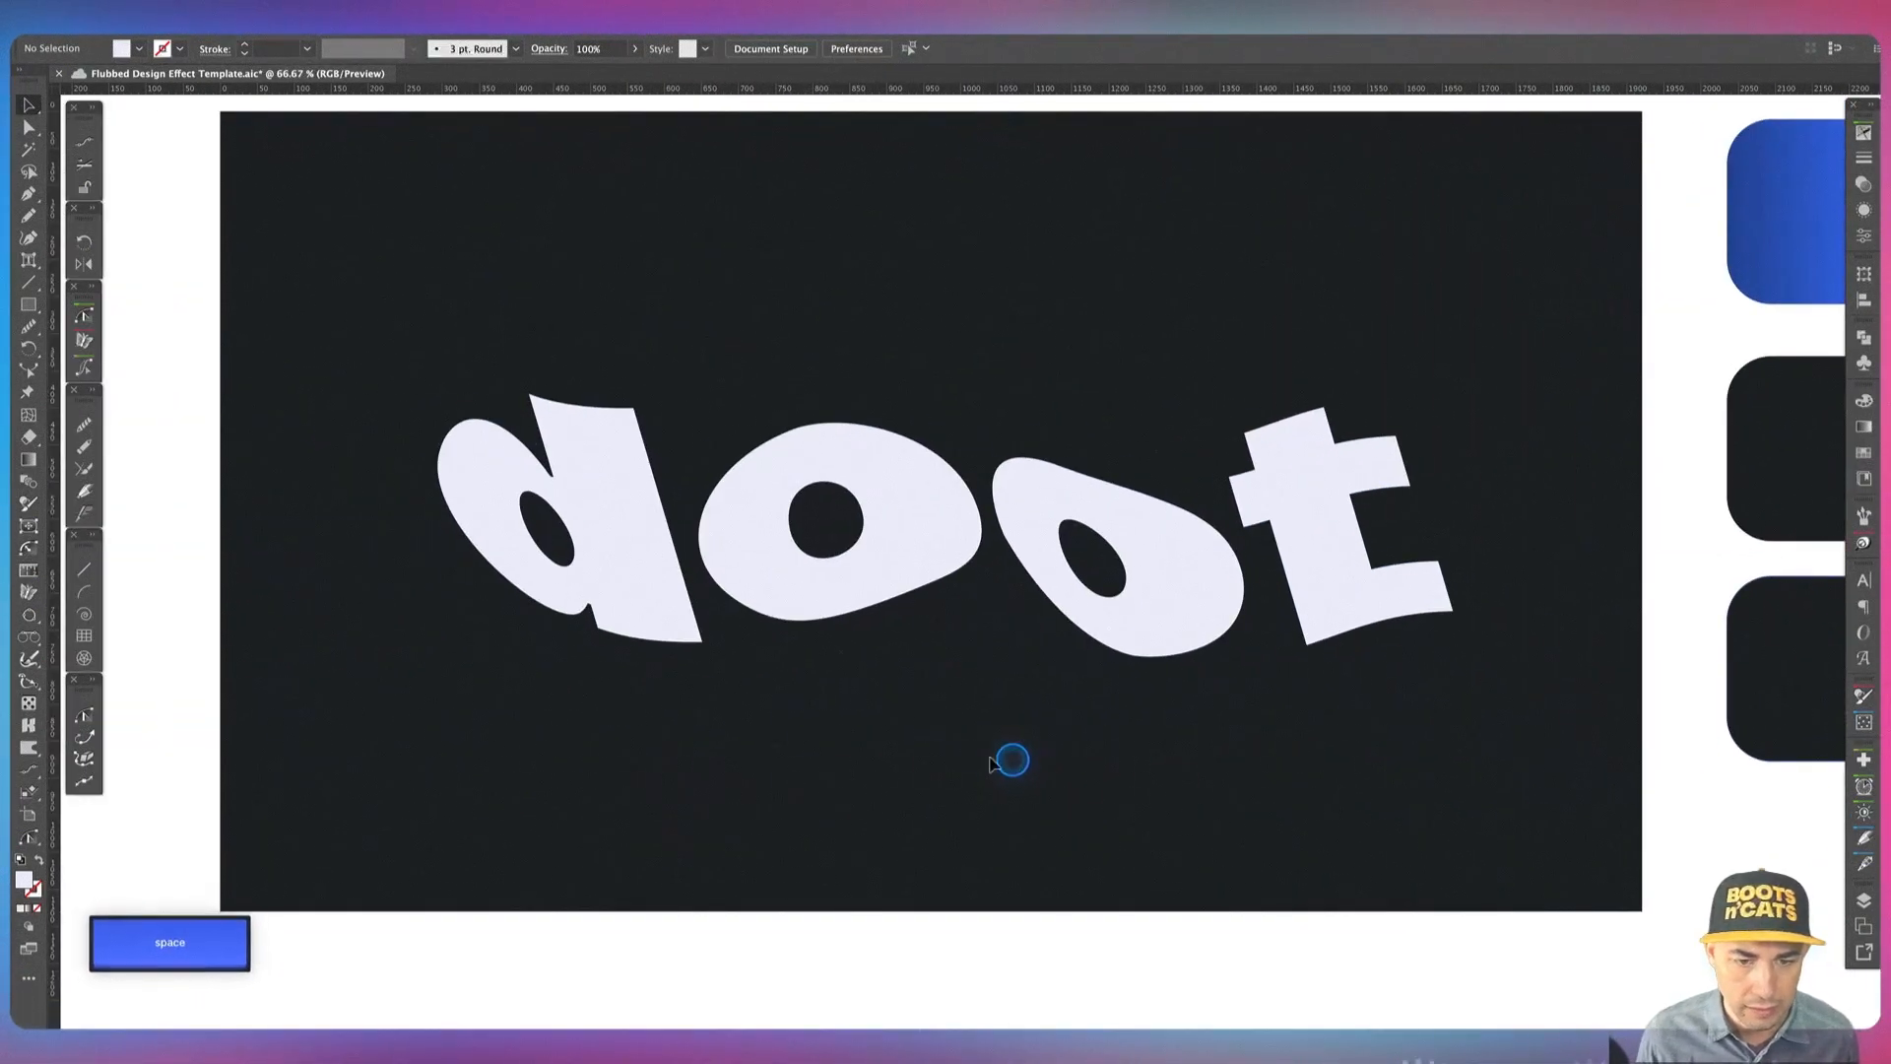
left_click(486, 483)
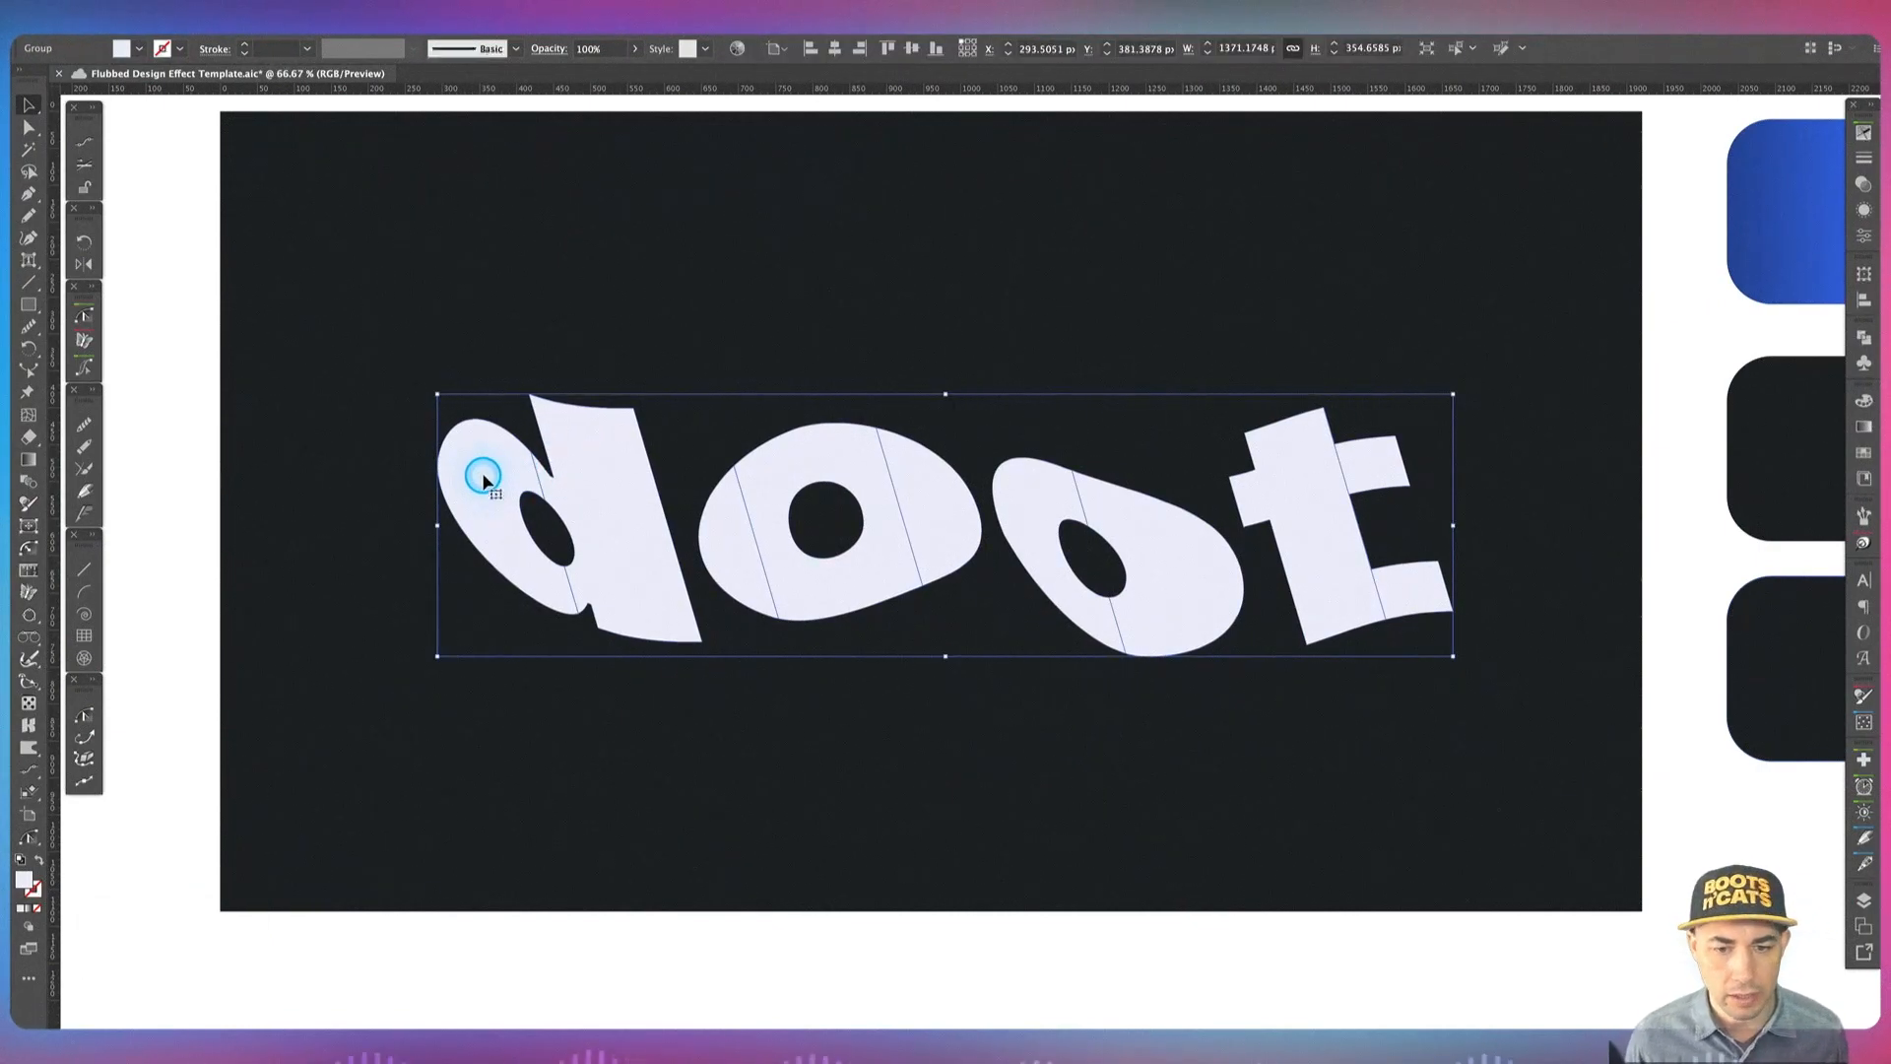
key("super+shift+g")
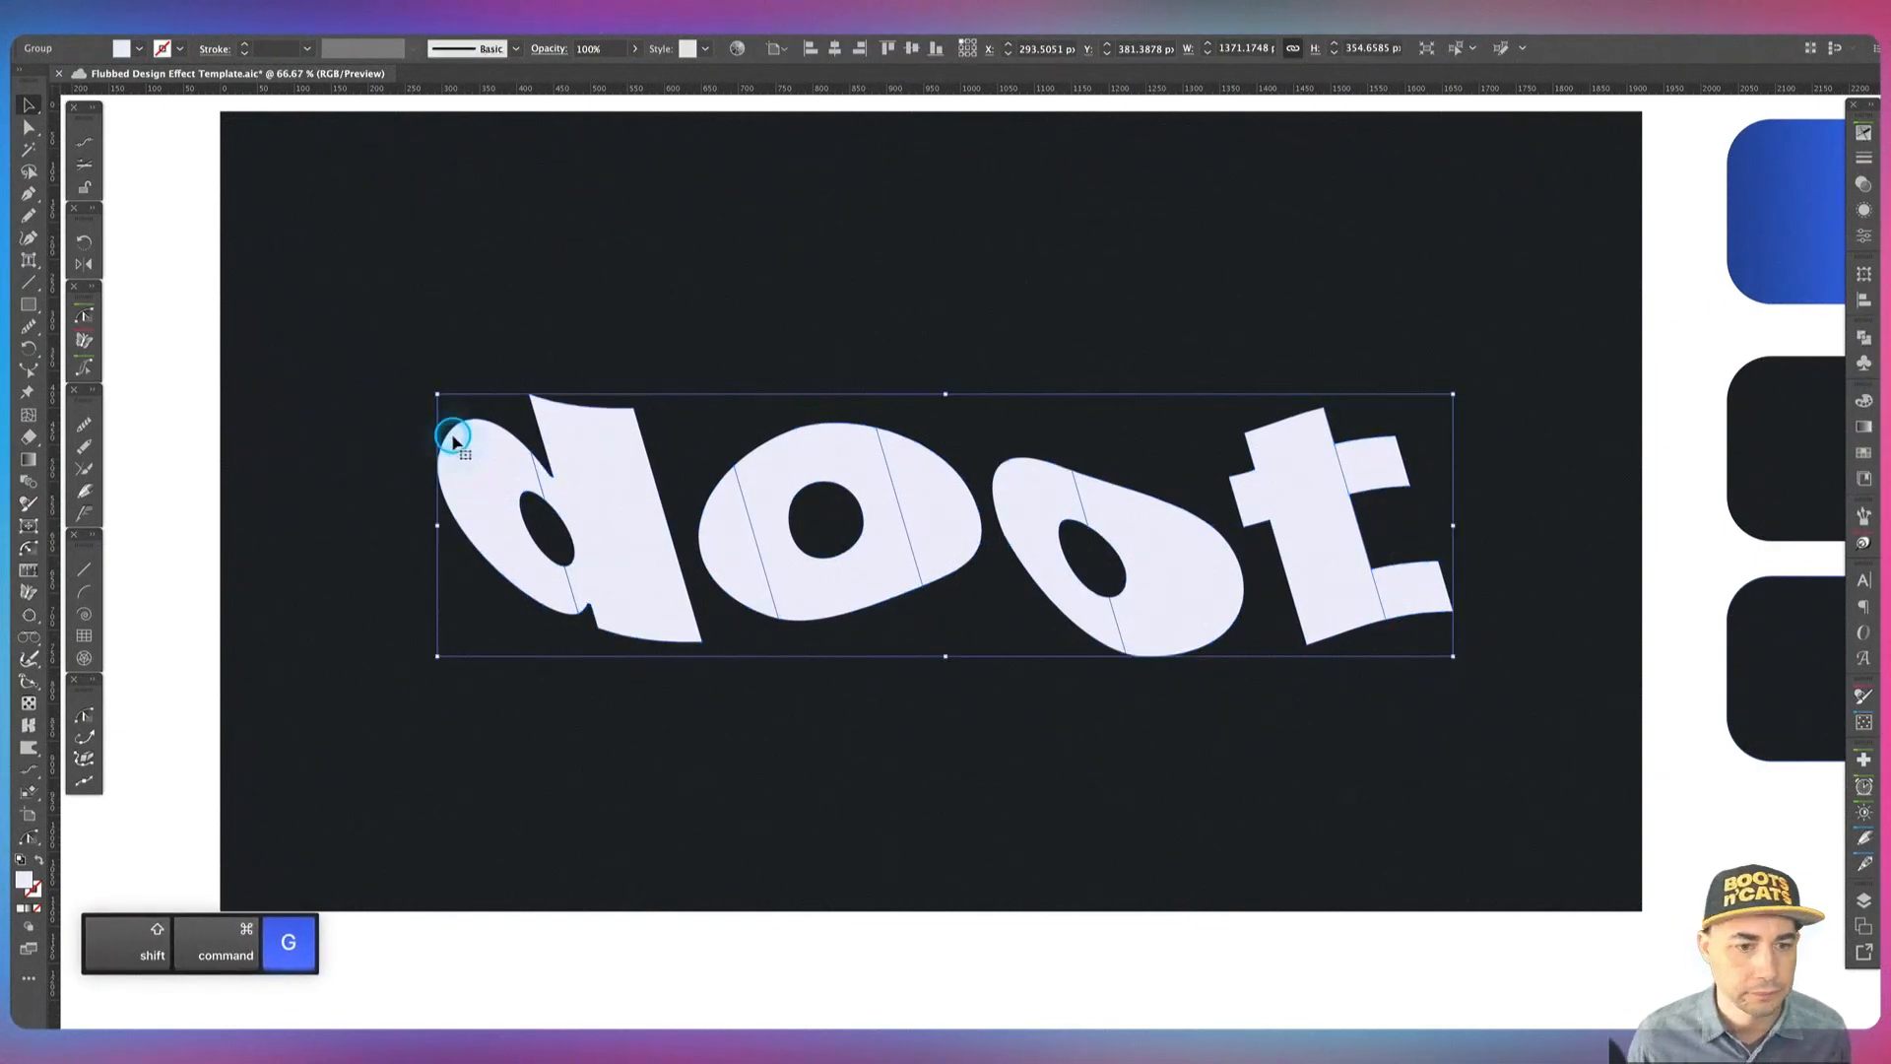
left_click(422, 379)
left_click(492, 471)
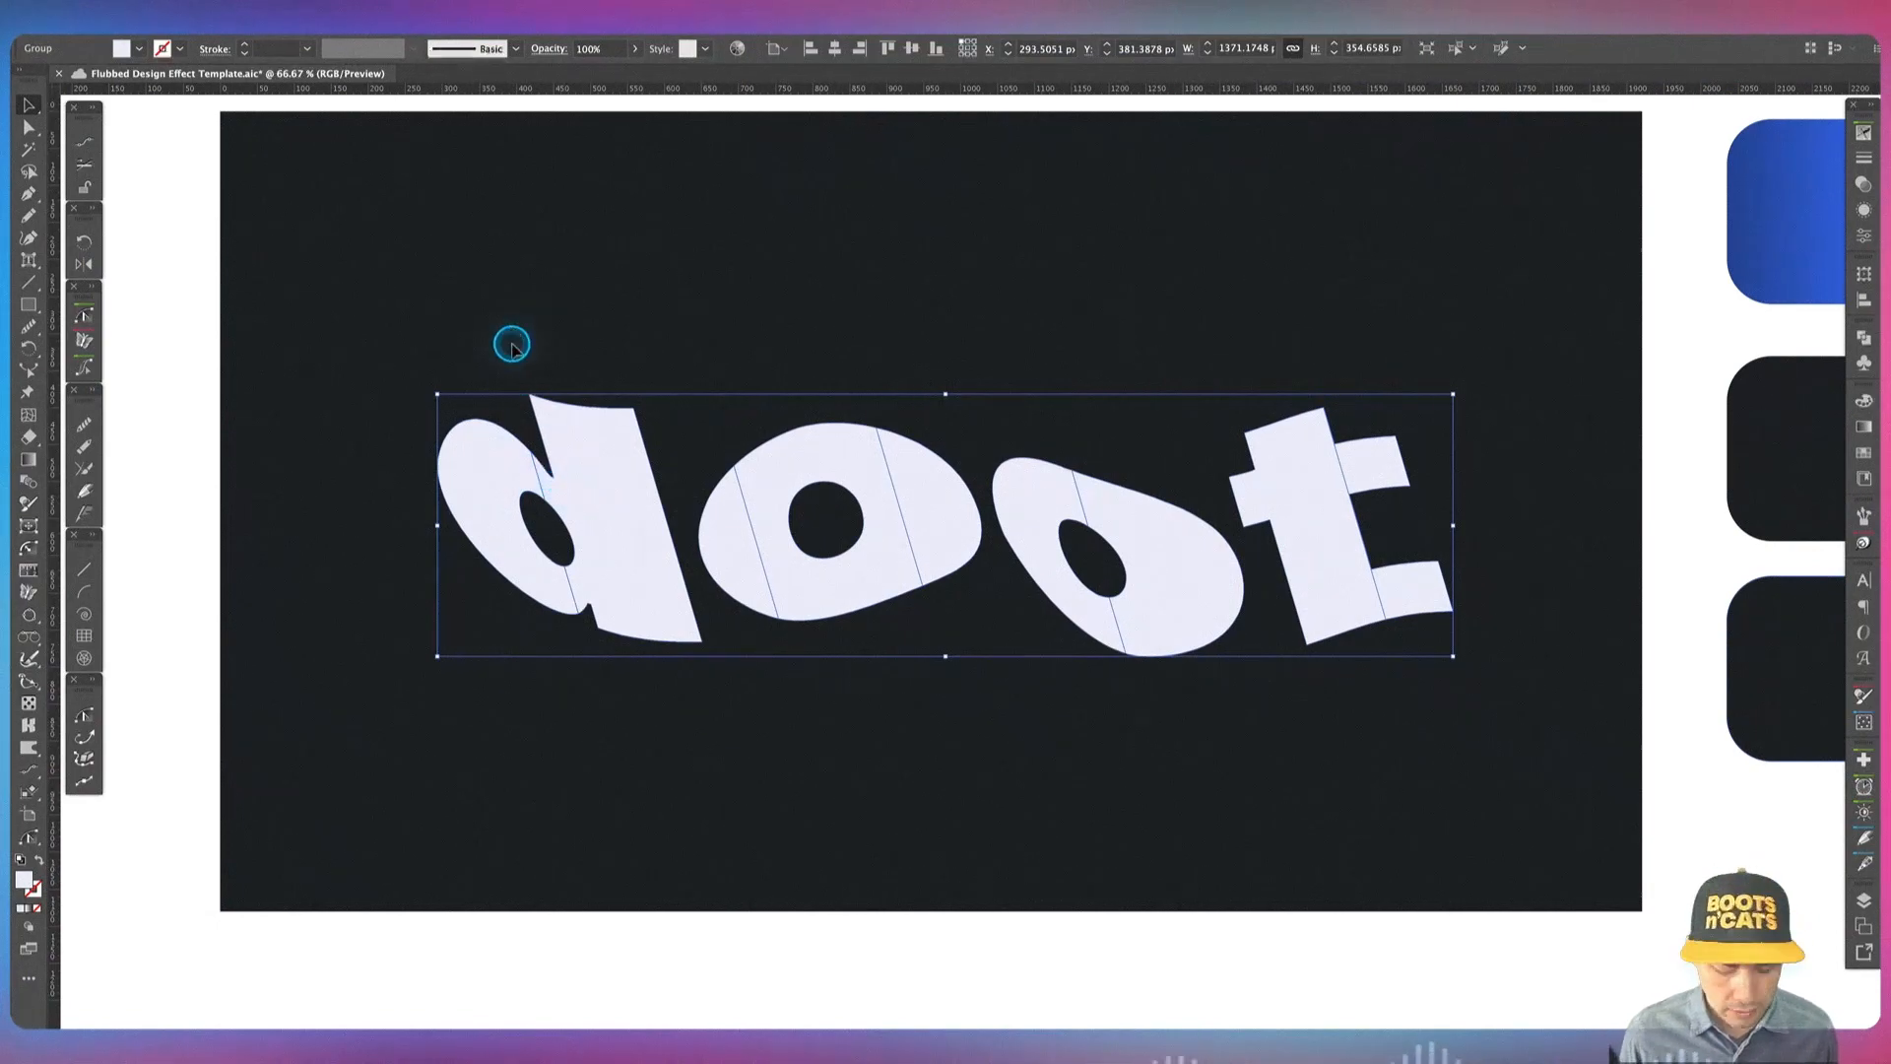
key("super+shift+g")
left_click(511, 345)
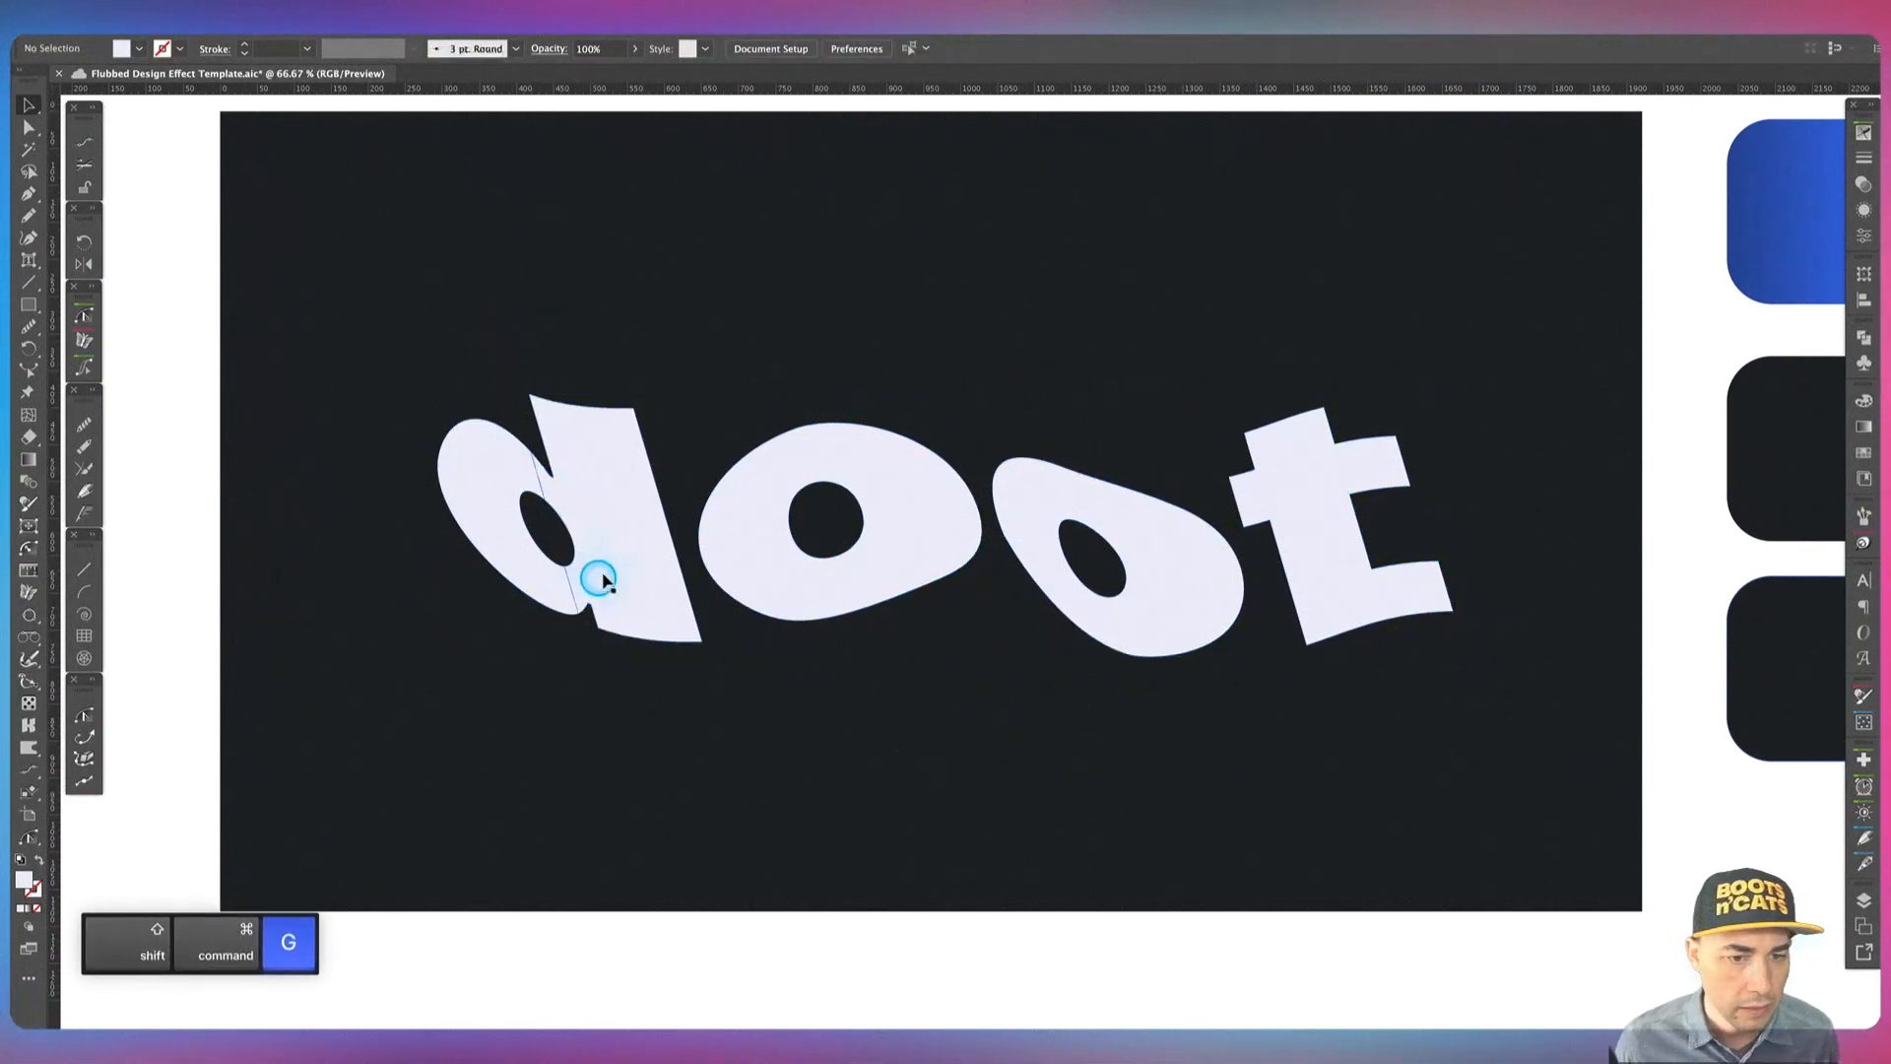
left_click(603, 581)
left_click(852, 750)
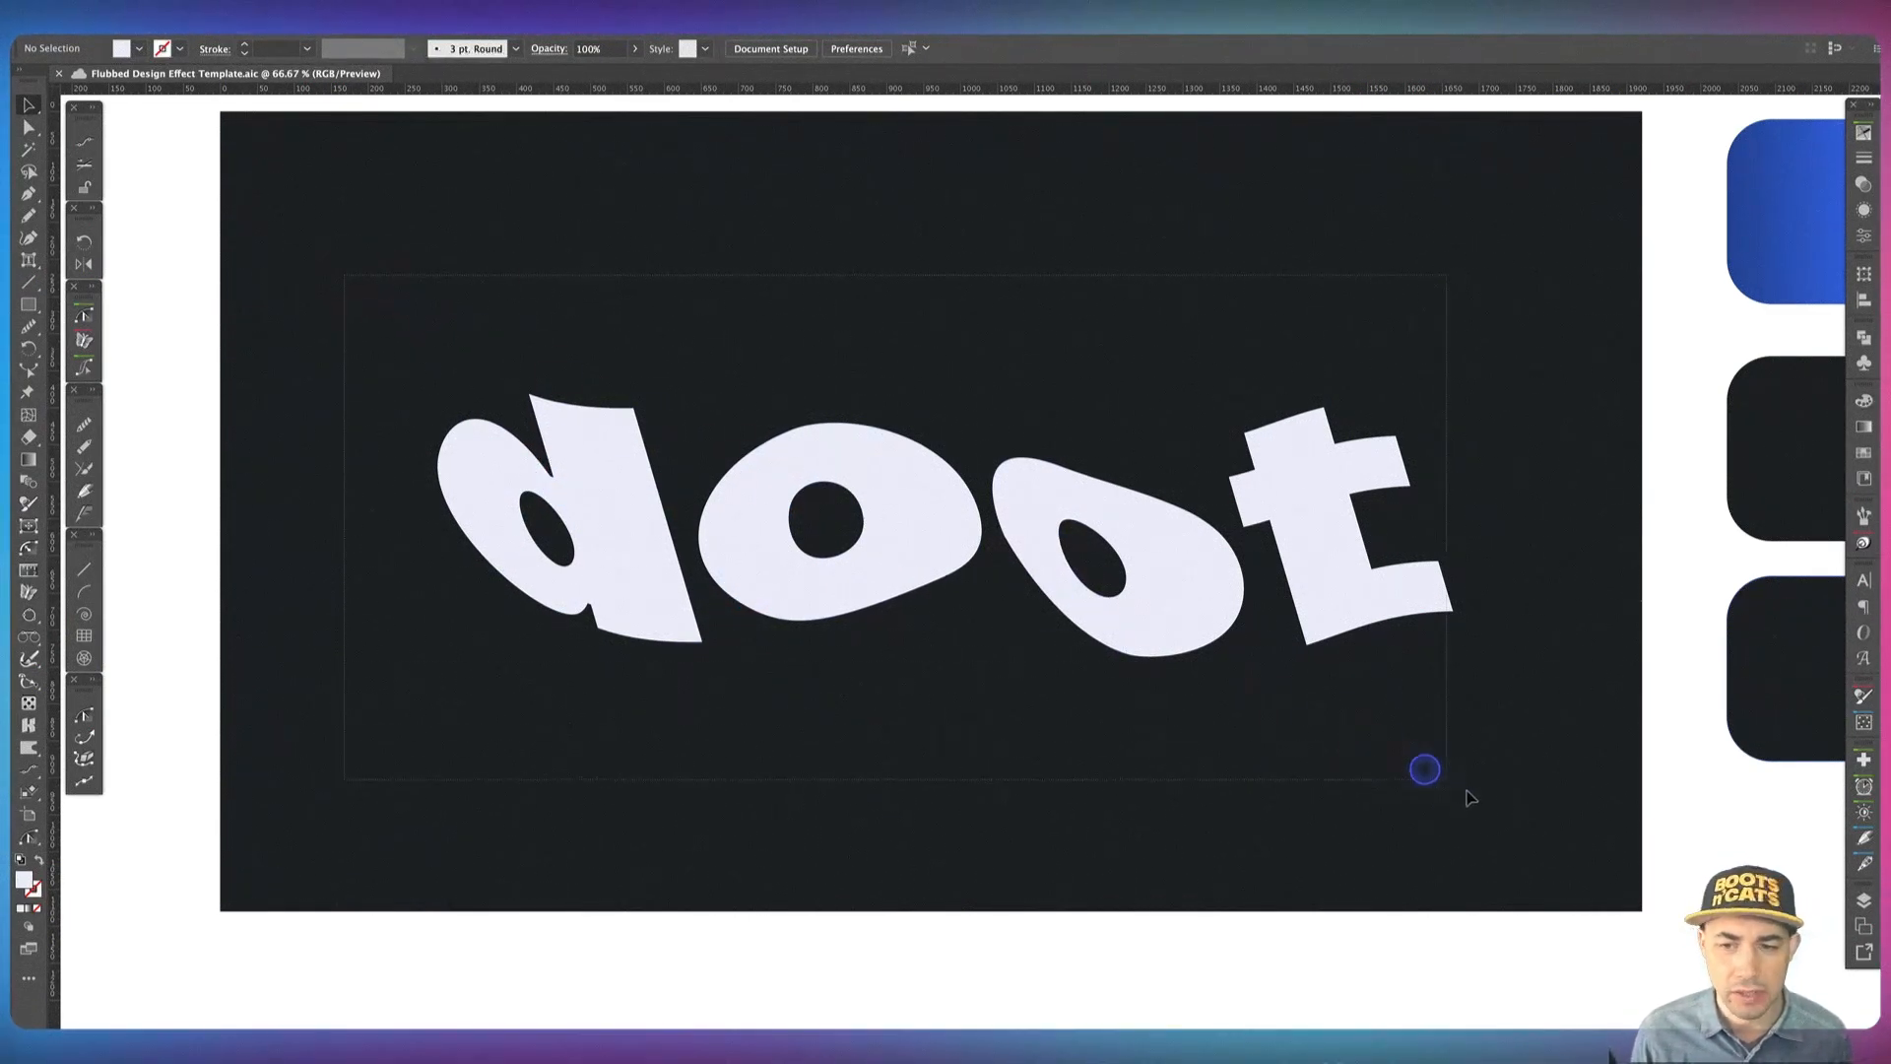
Step: Select all the doot letter sections and fill them with the blue gradient sampled from the rounded square swatch
key("super+a")
key("i")
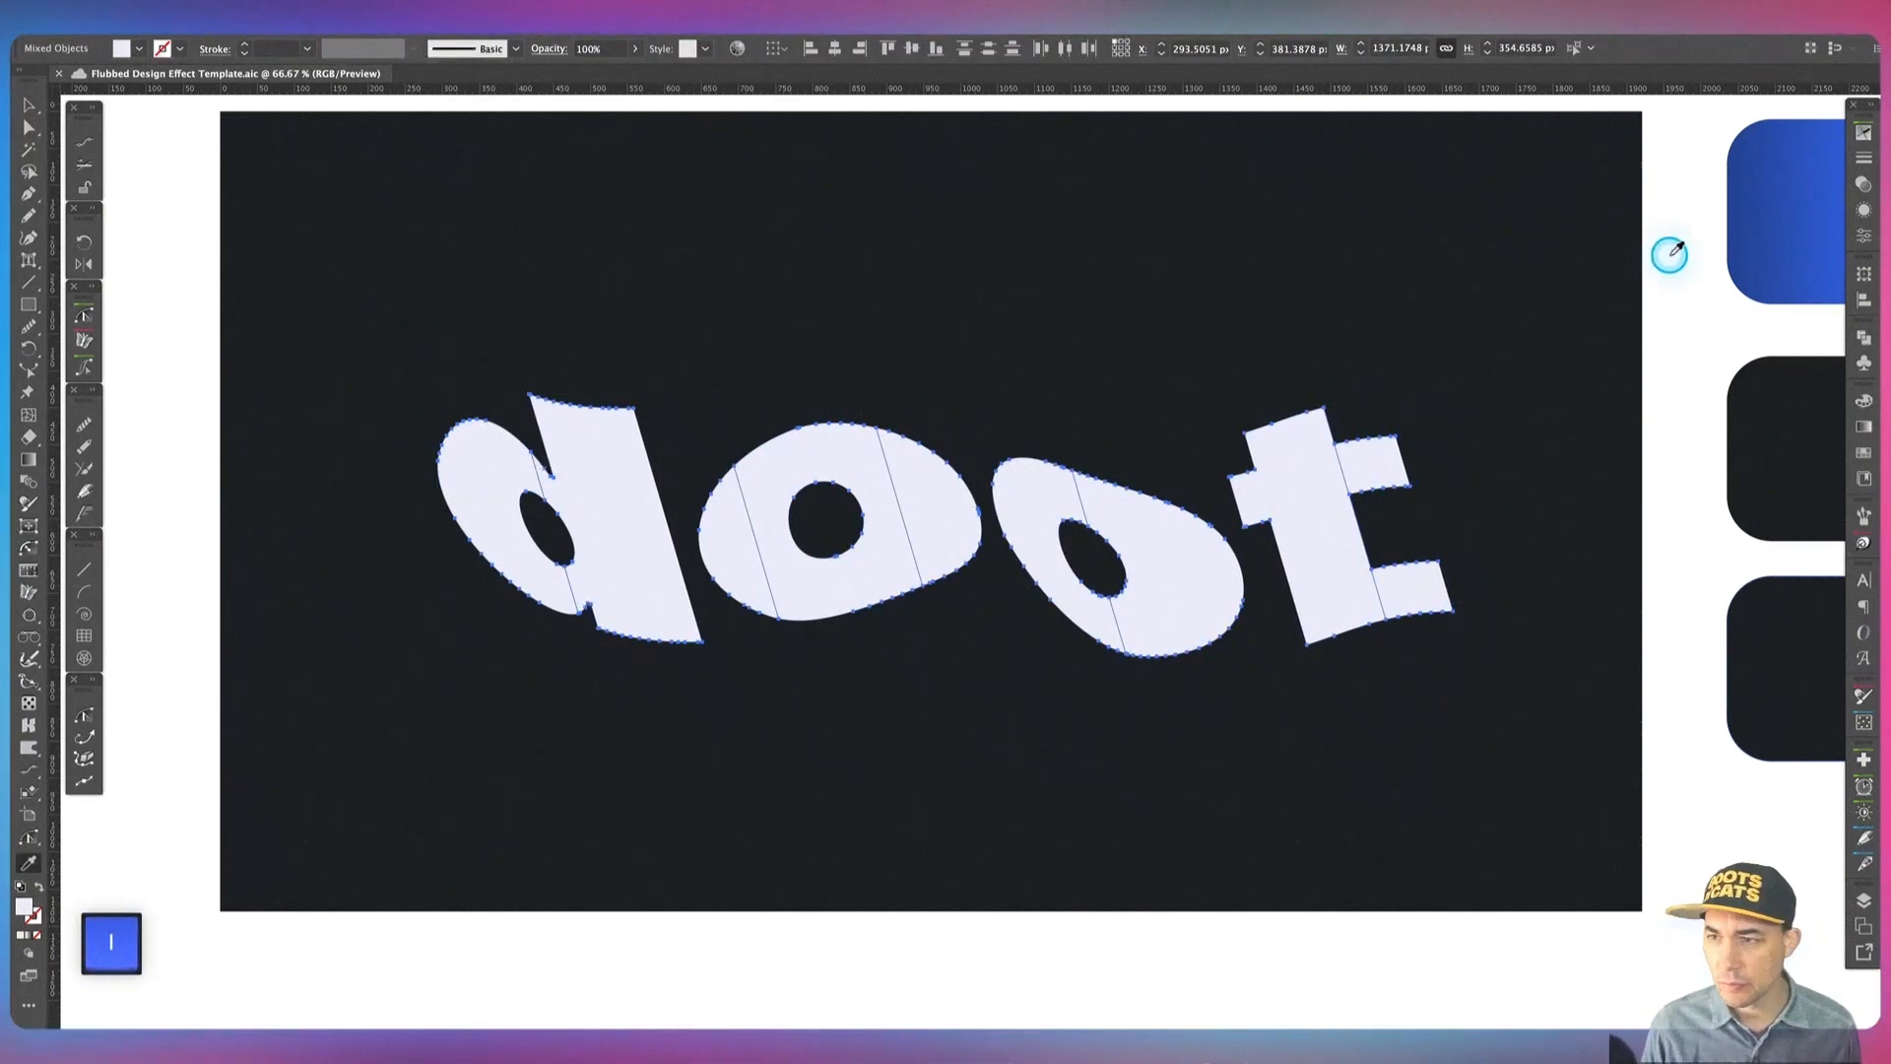
left_click_drag(1637, 355, 1540, 362)
left_click(1696, 234)
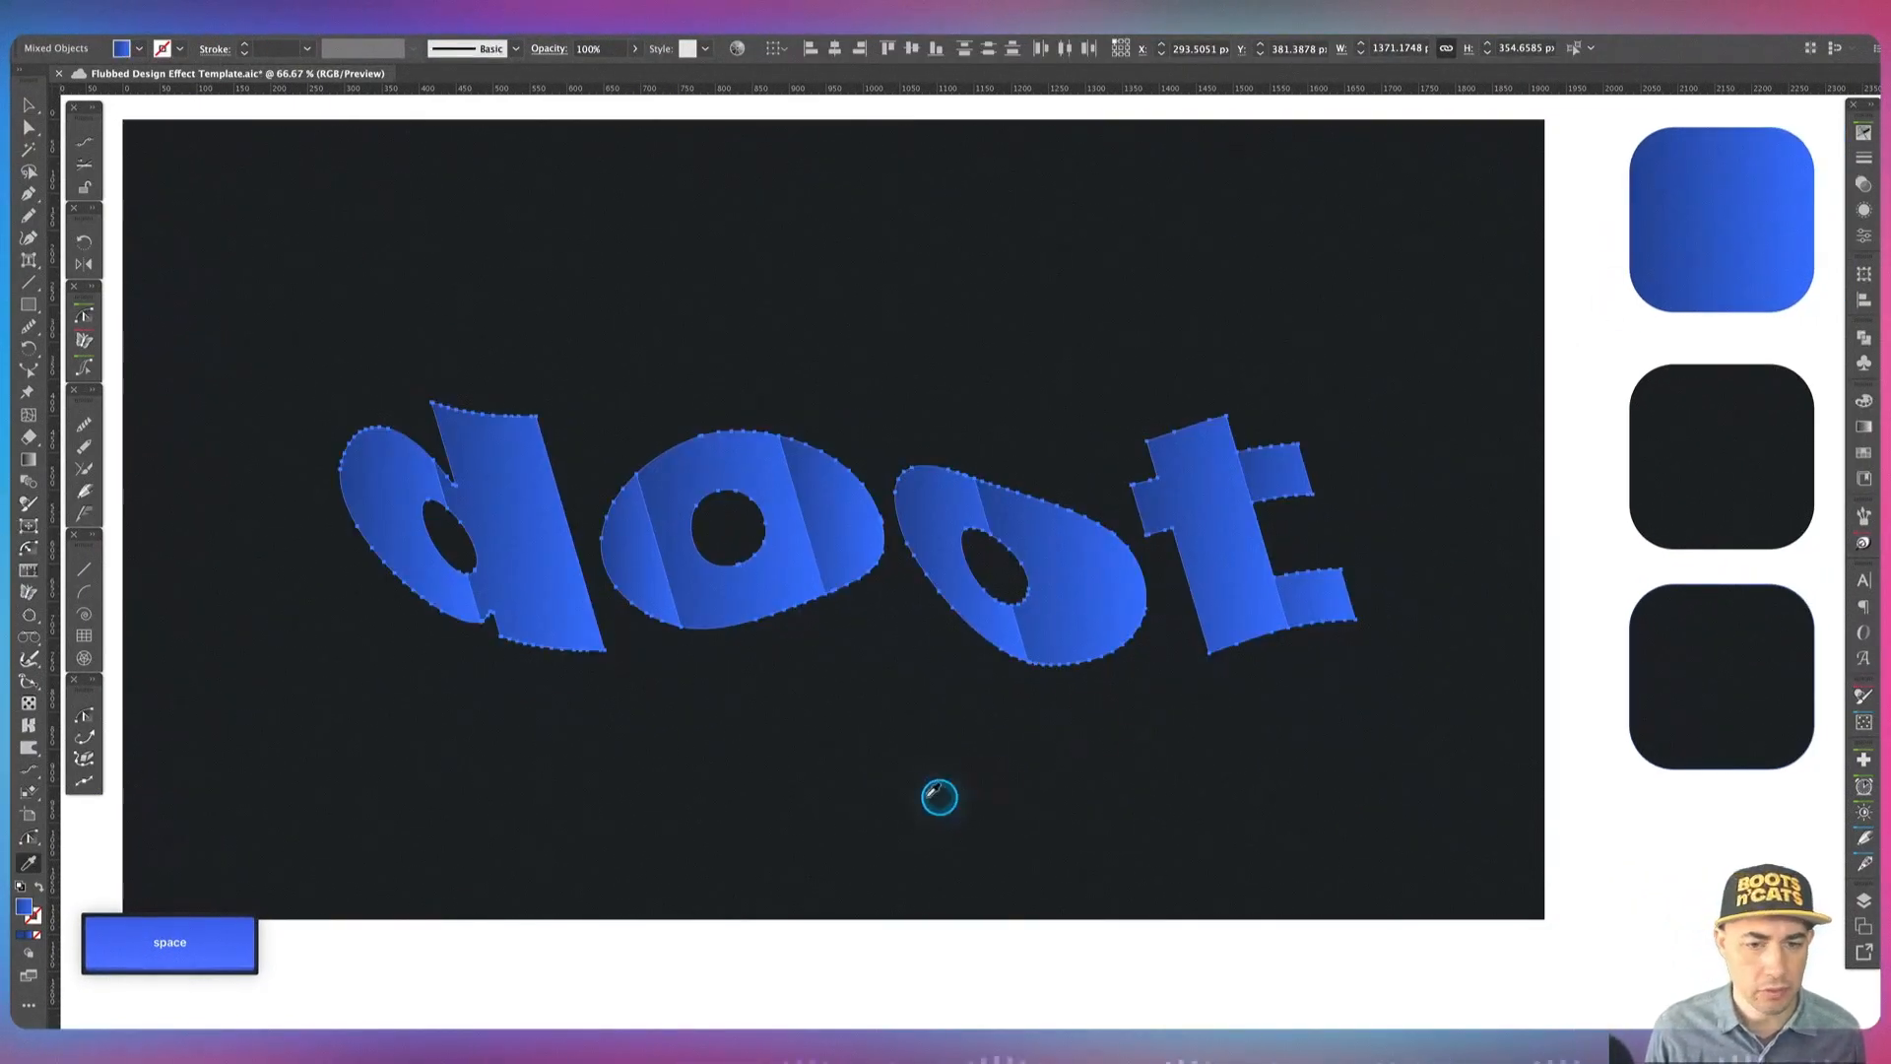
key("v")
left_click(911, 783)
Step: Redirect the gradient on the d's bowl diagonally so its dark end lies at the lower edge
left_click_drag(630, 746, 719, 731)
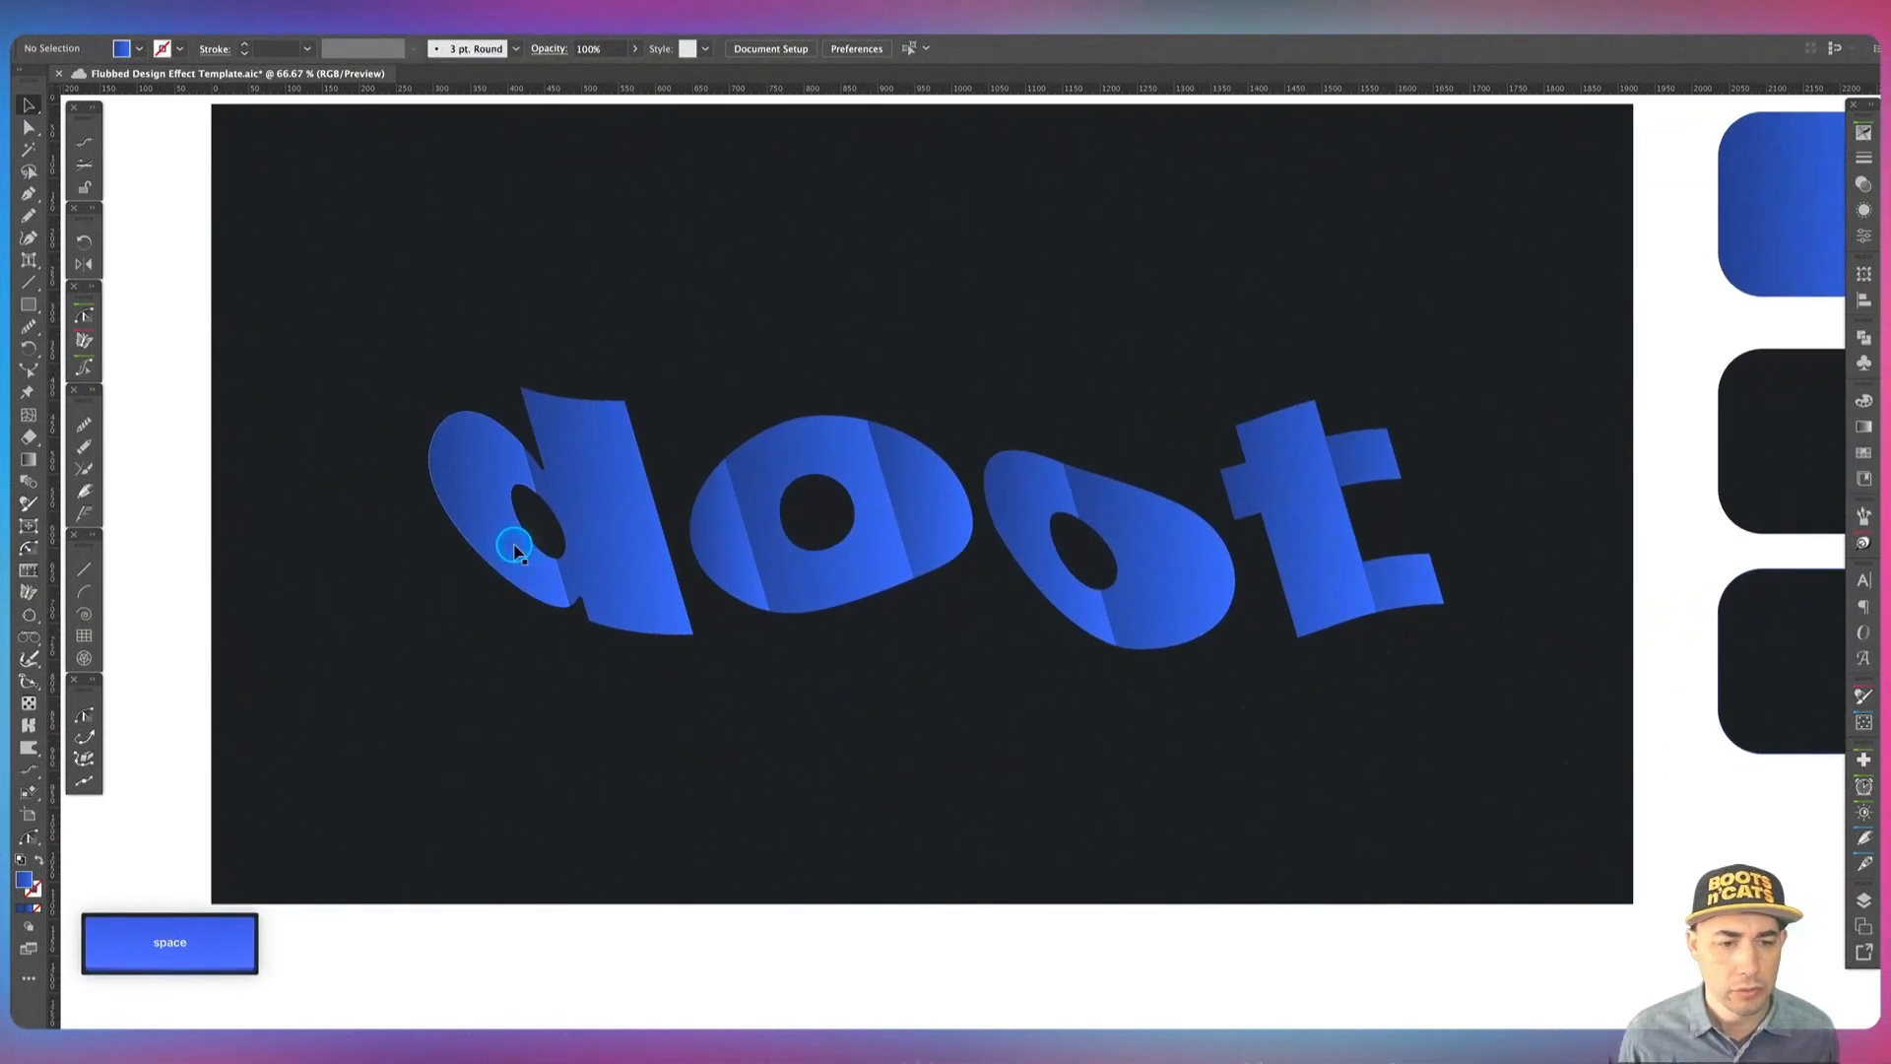
left_click(490, 445)
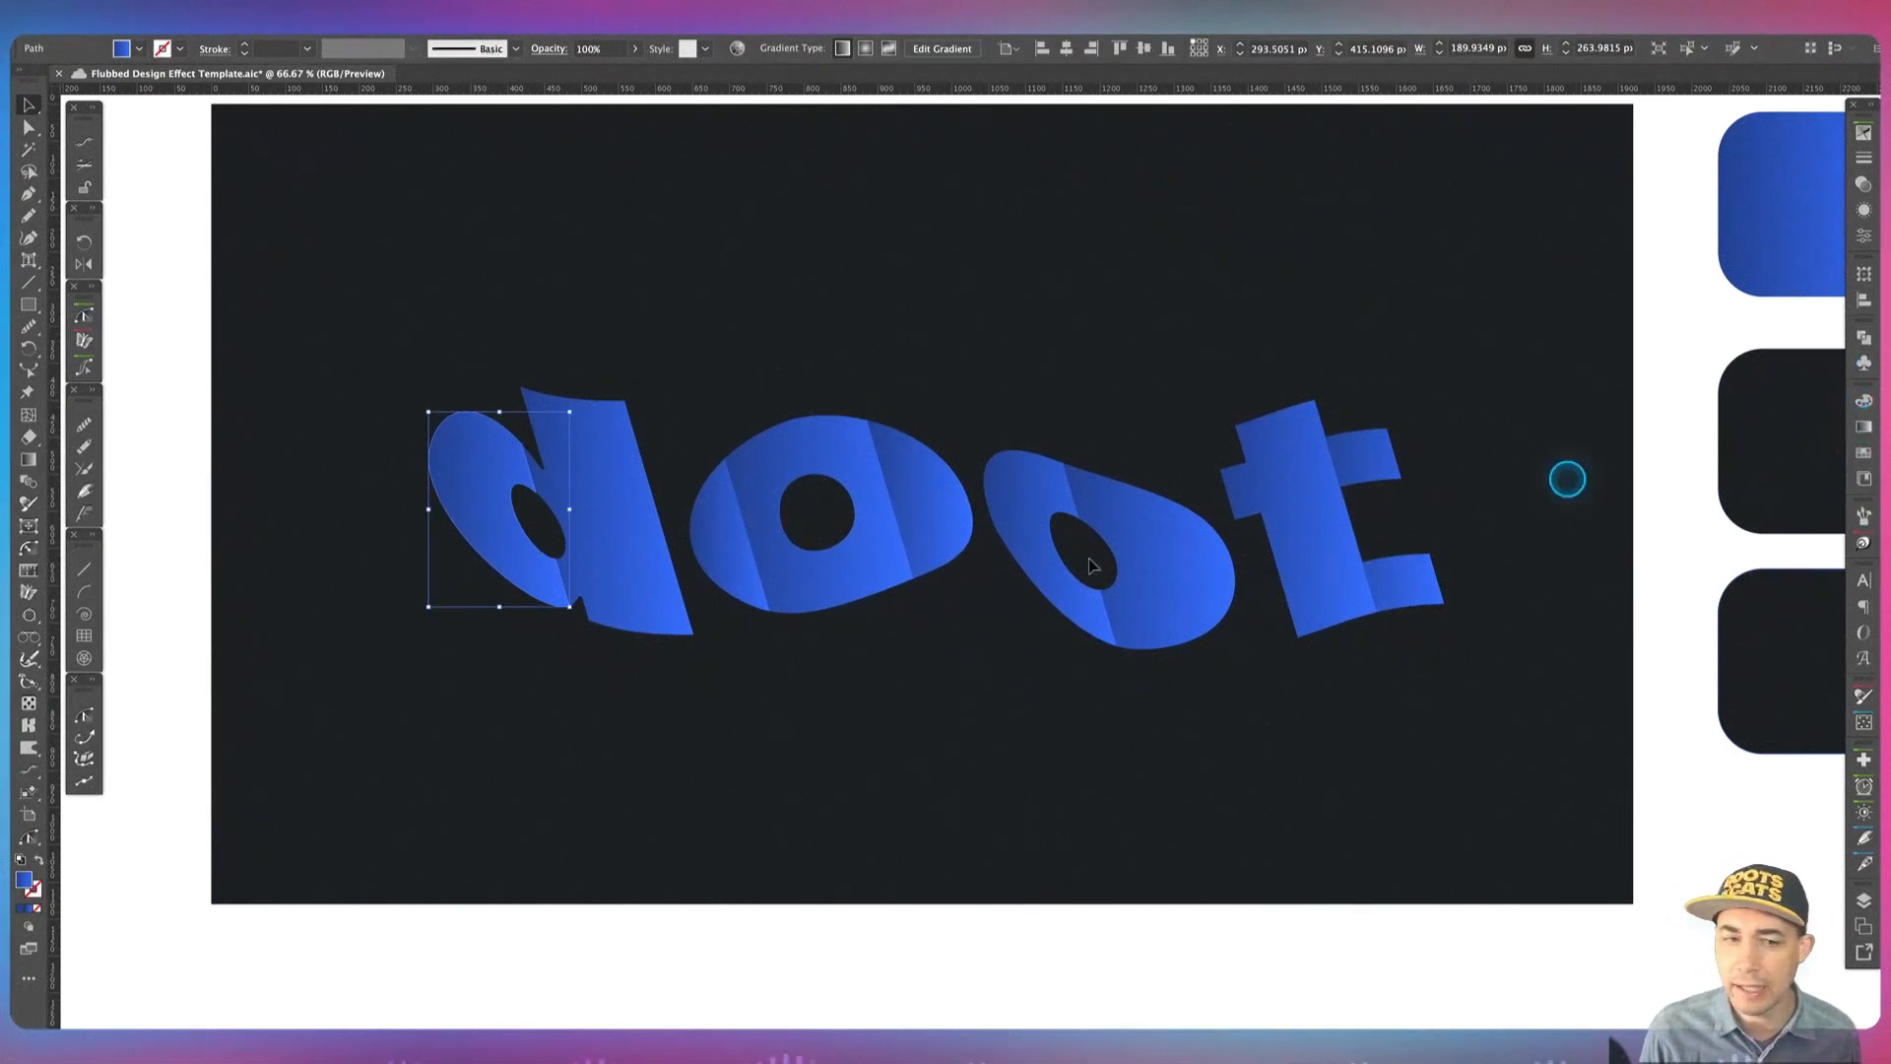
key("g")
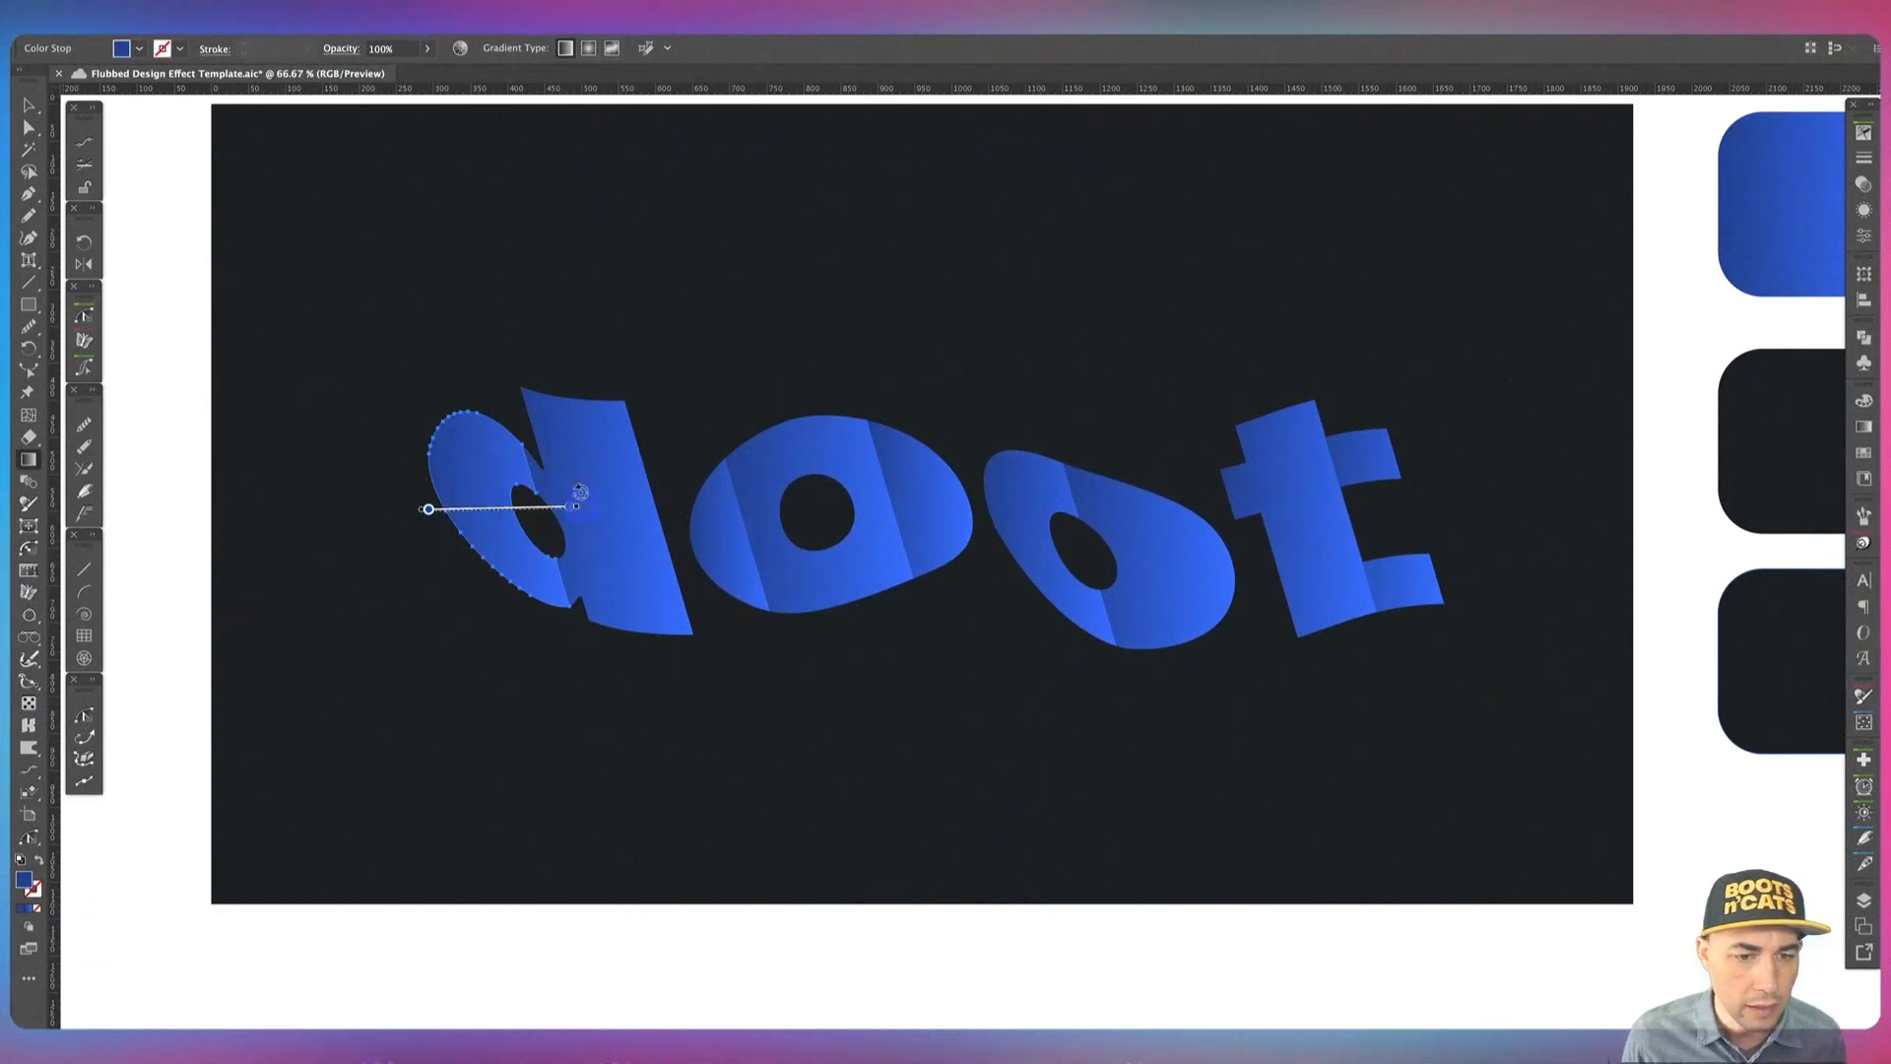
left_click_drag(580, 492, 507, 367)
left_click_drag(462, 449, 517, 485)
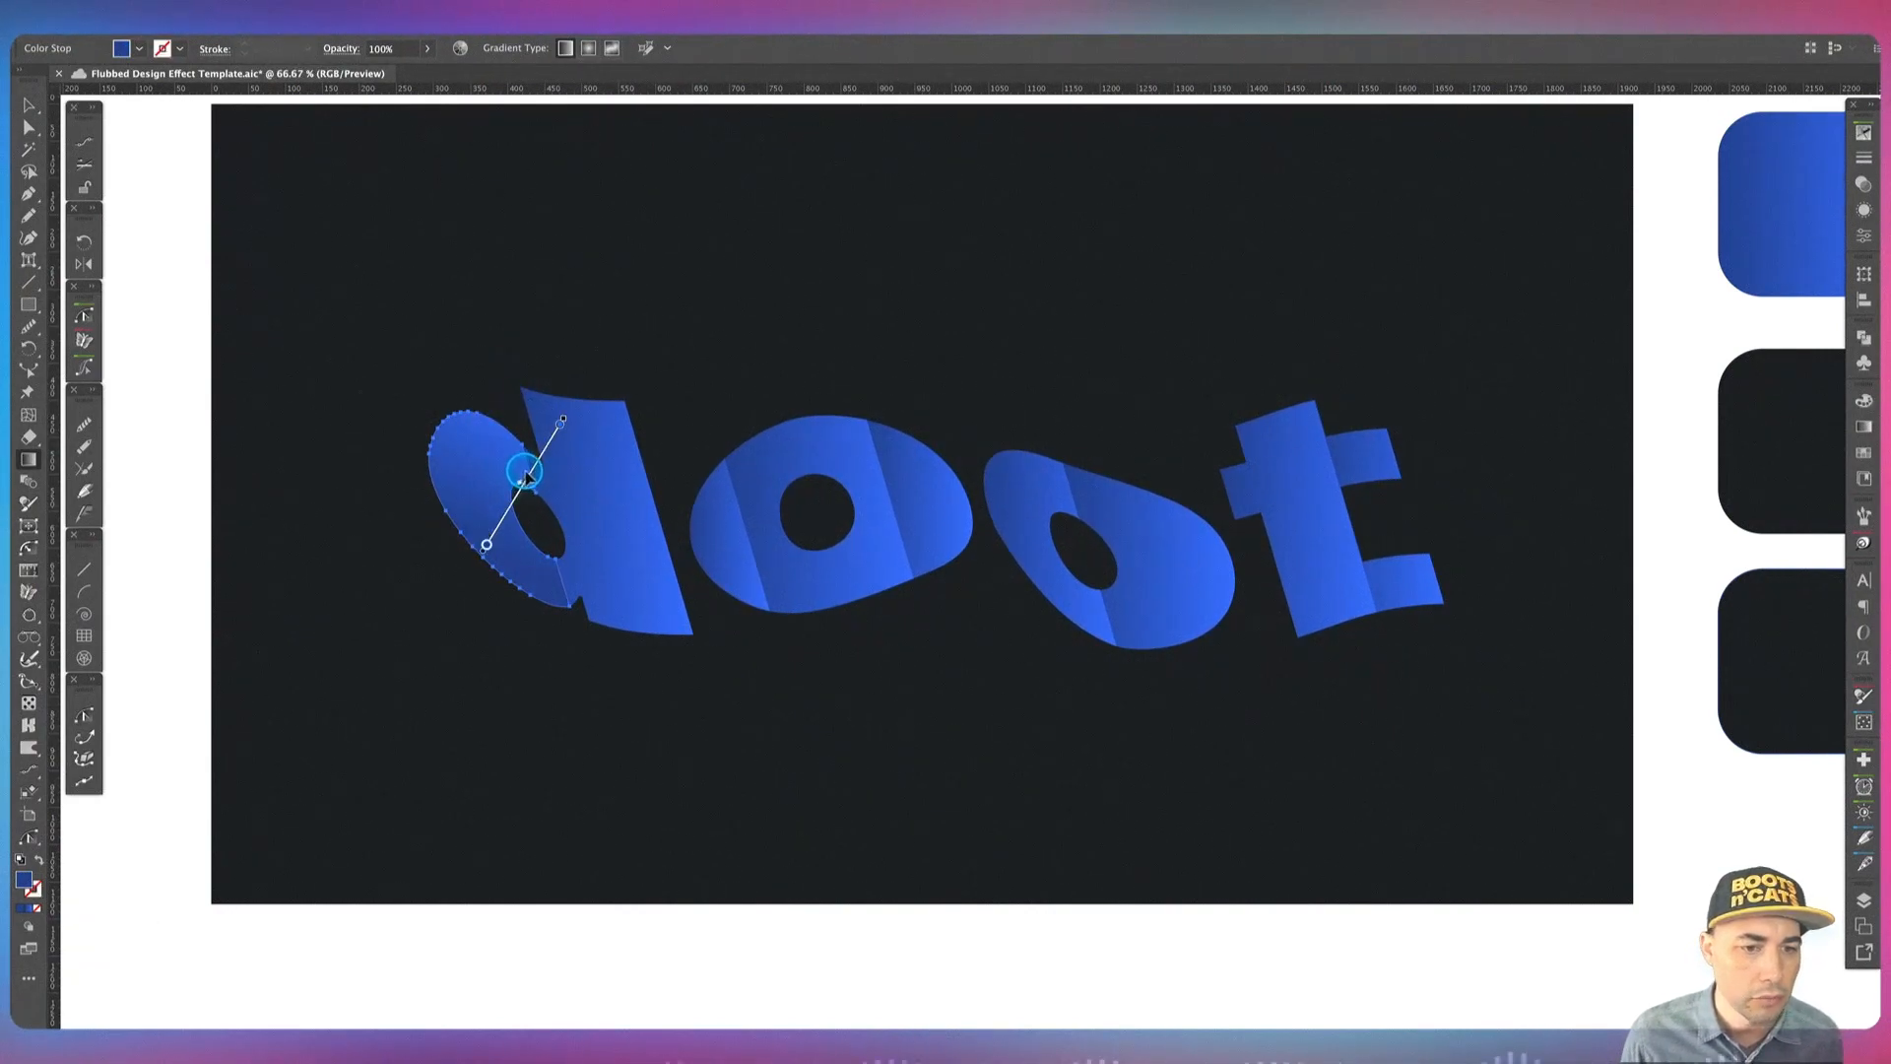
Step: Redirect the gradient on the d's stem diagonally, light at the upper edge and dark at the lower edge
left_click(596, 492, "super")
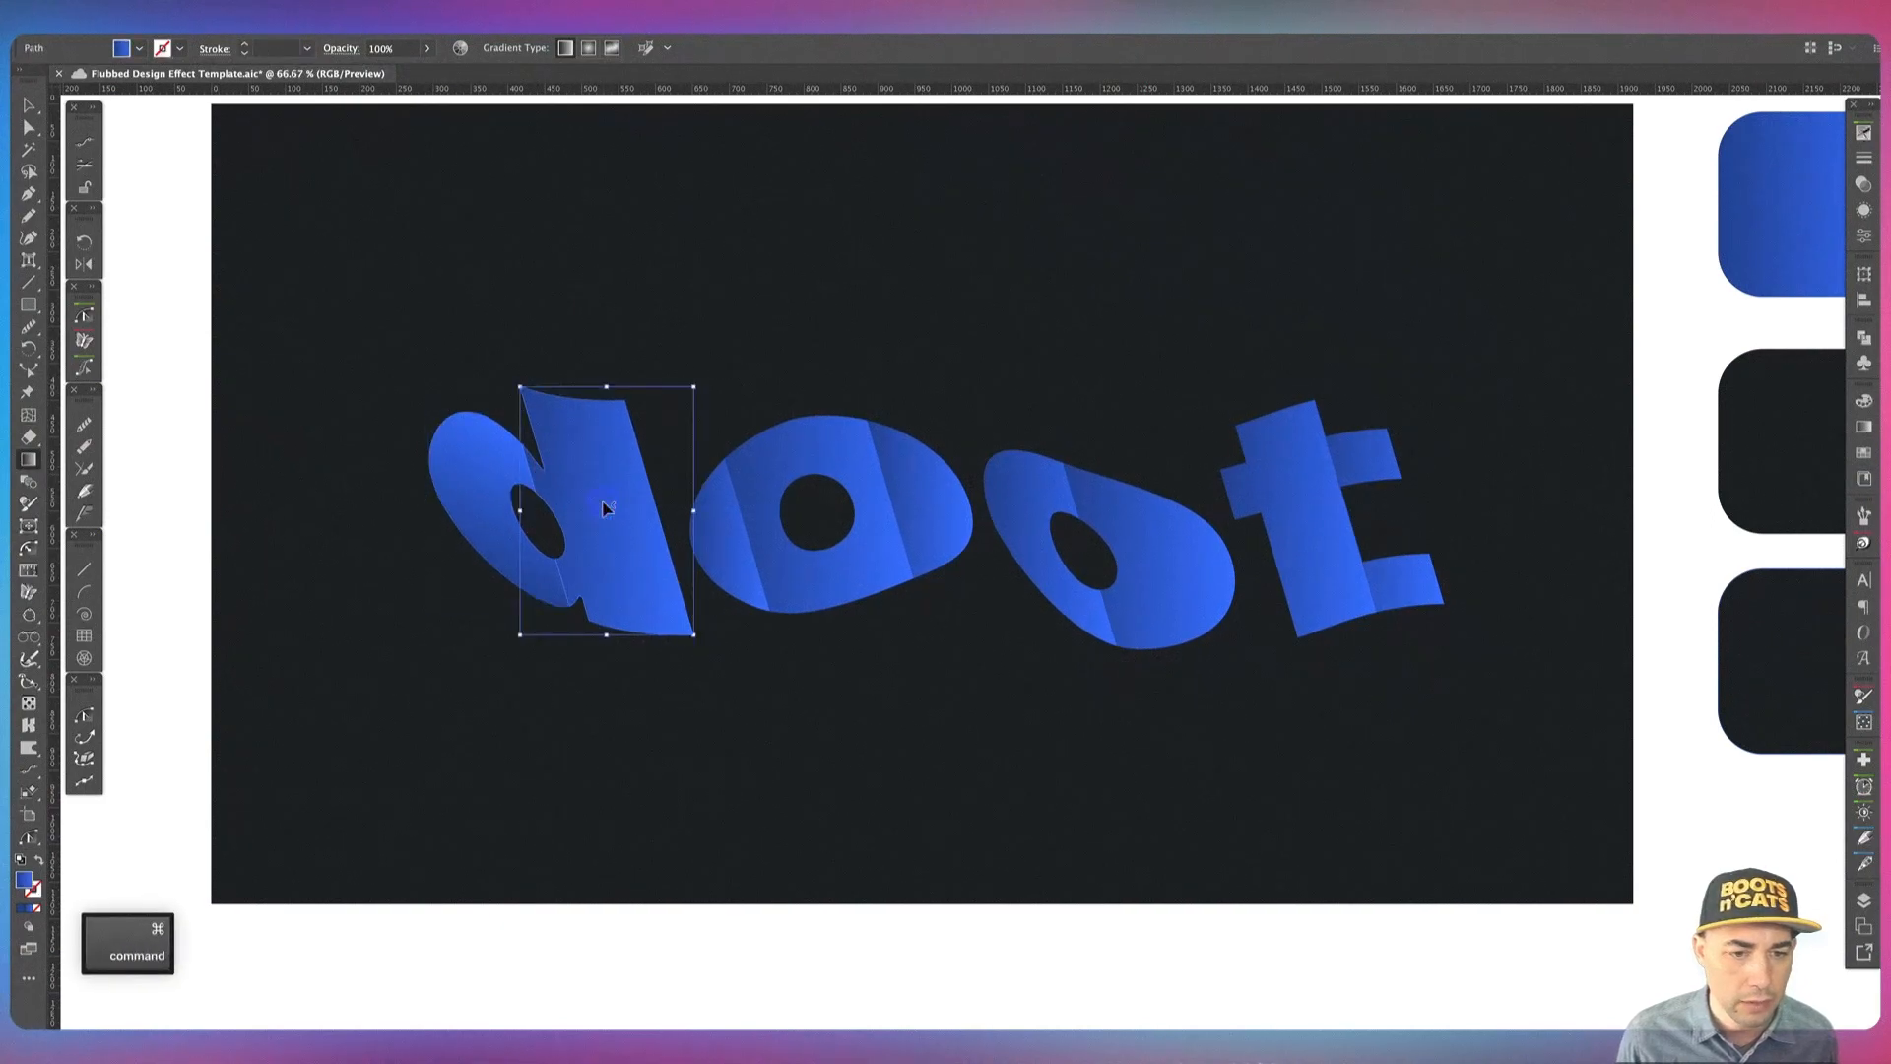
key("g")
left_click_drag(710, 511, 601, 343)
left_click_drag(561, 433, 632, 471)
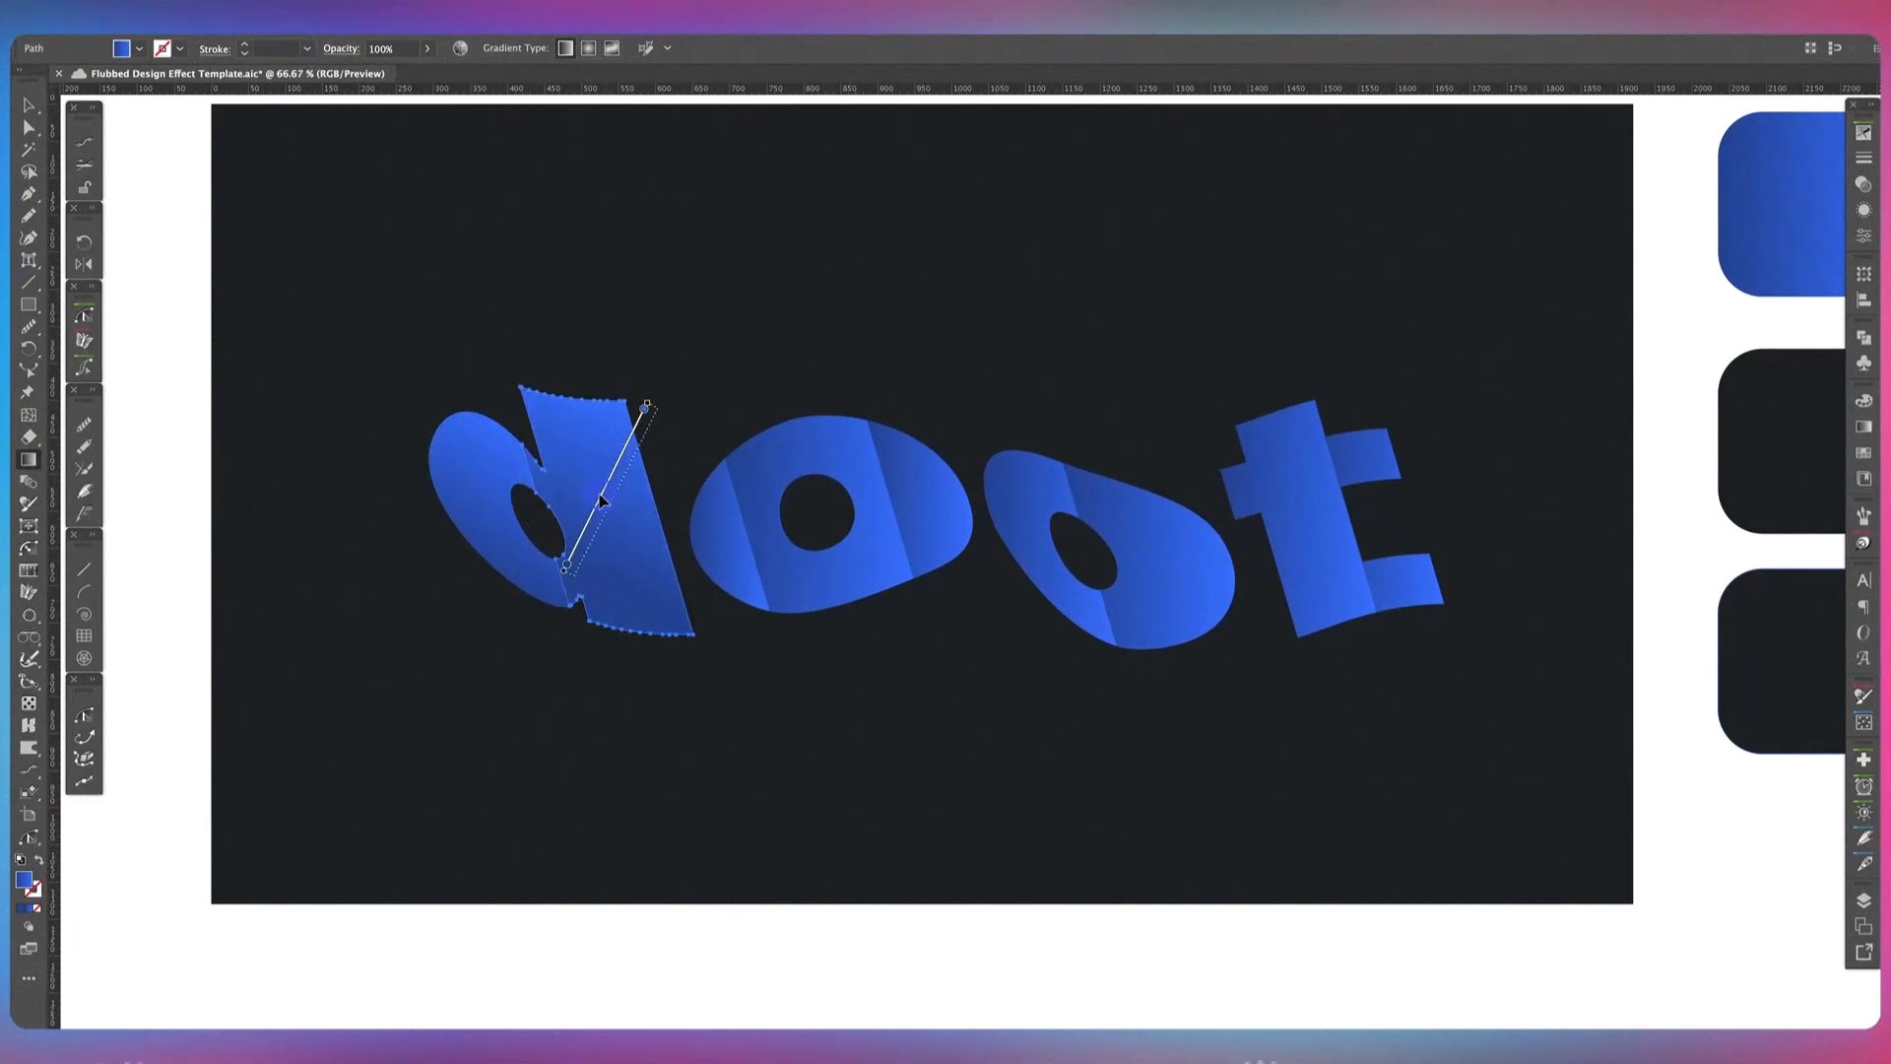
Step: Redirect the gradients on the first o's three sections steeply downward so each one darkens toward its lower edge
left_click(719, 531, "super")
mouse_move(784, 534)
left_mouse_down()
mouse_move(713, 439)
mouse_move(743, 522)
left_mouse_up()
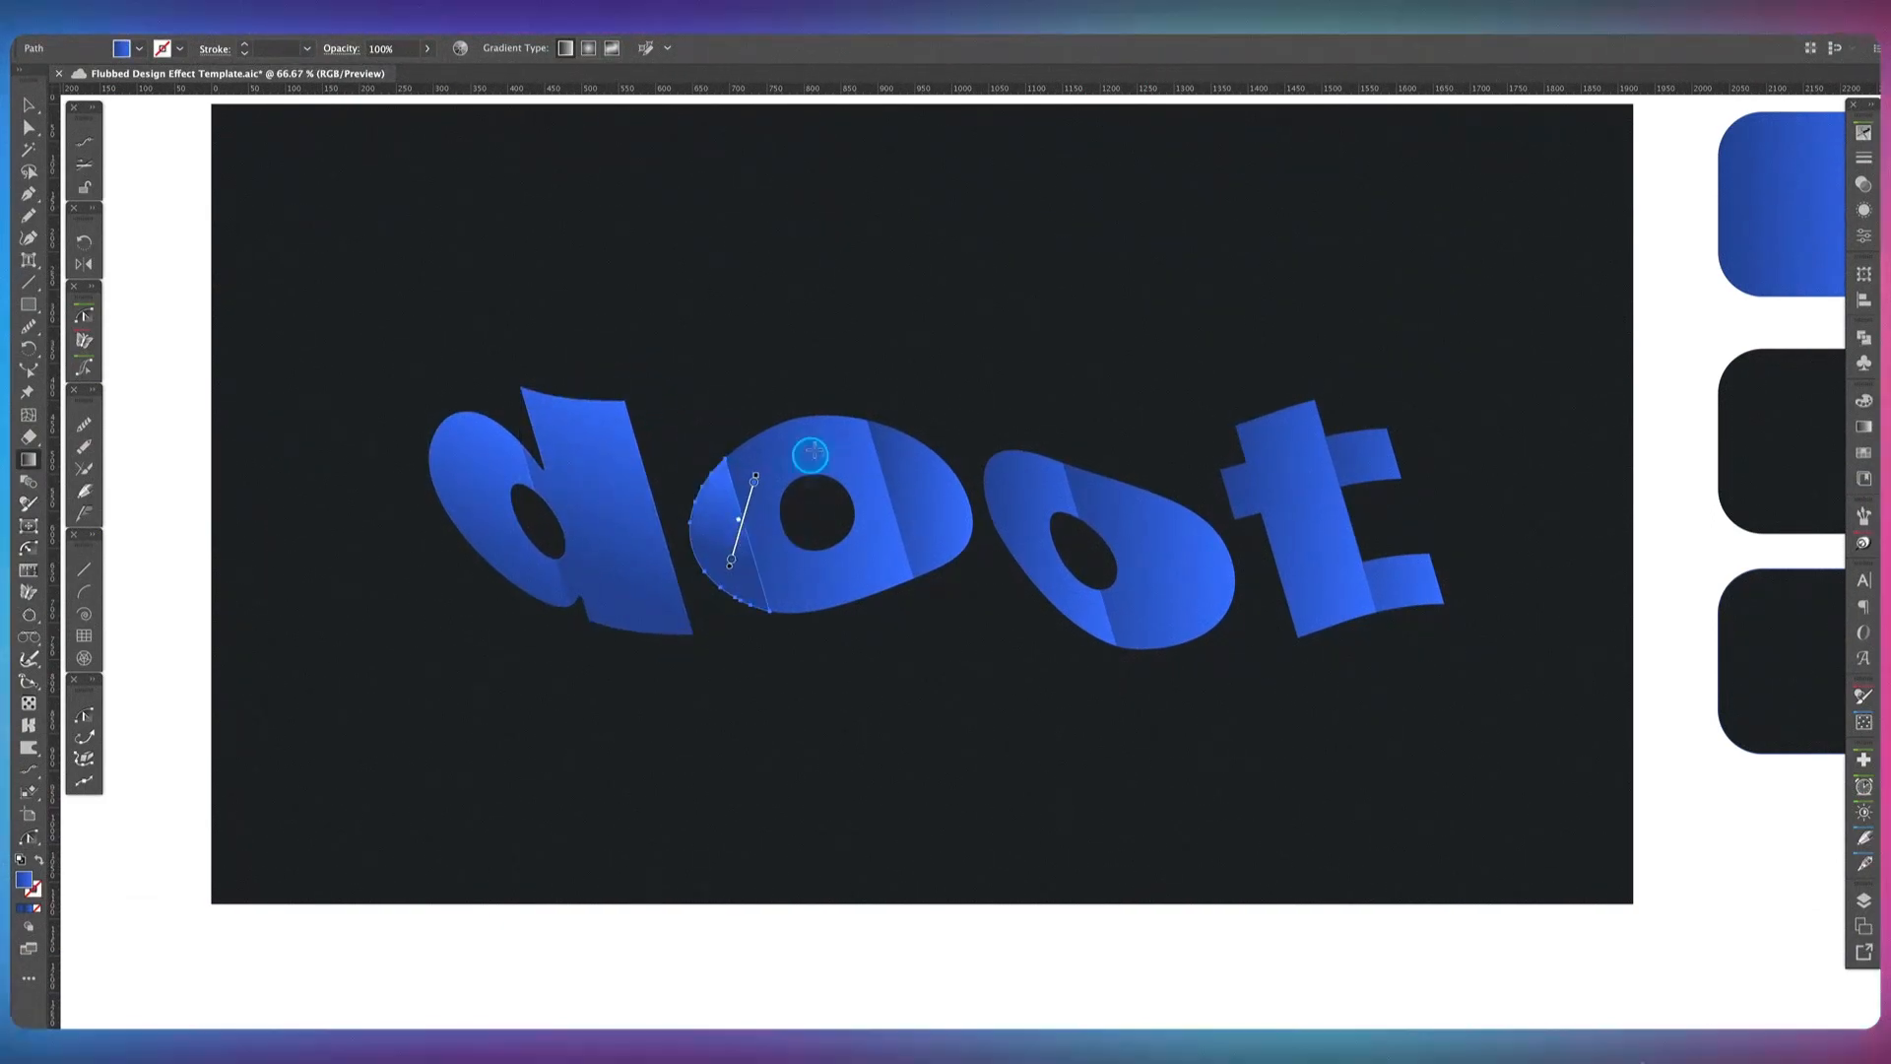
left_click(814, 451, "super")
left_click_drag(927, 514, 735, 346)
left_click_drag(823, 439, 815, 498)
left_click(902, 487, "super")
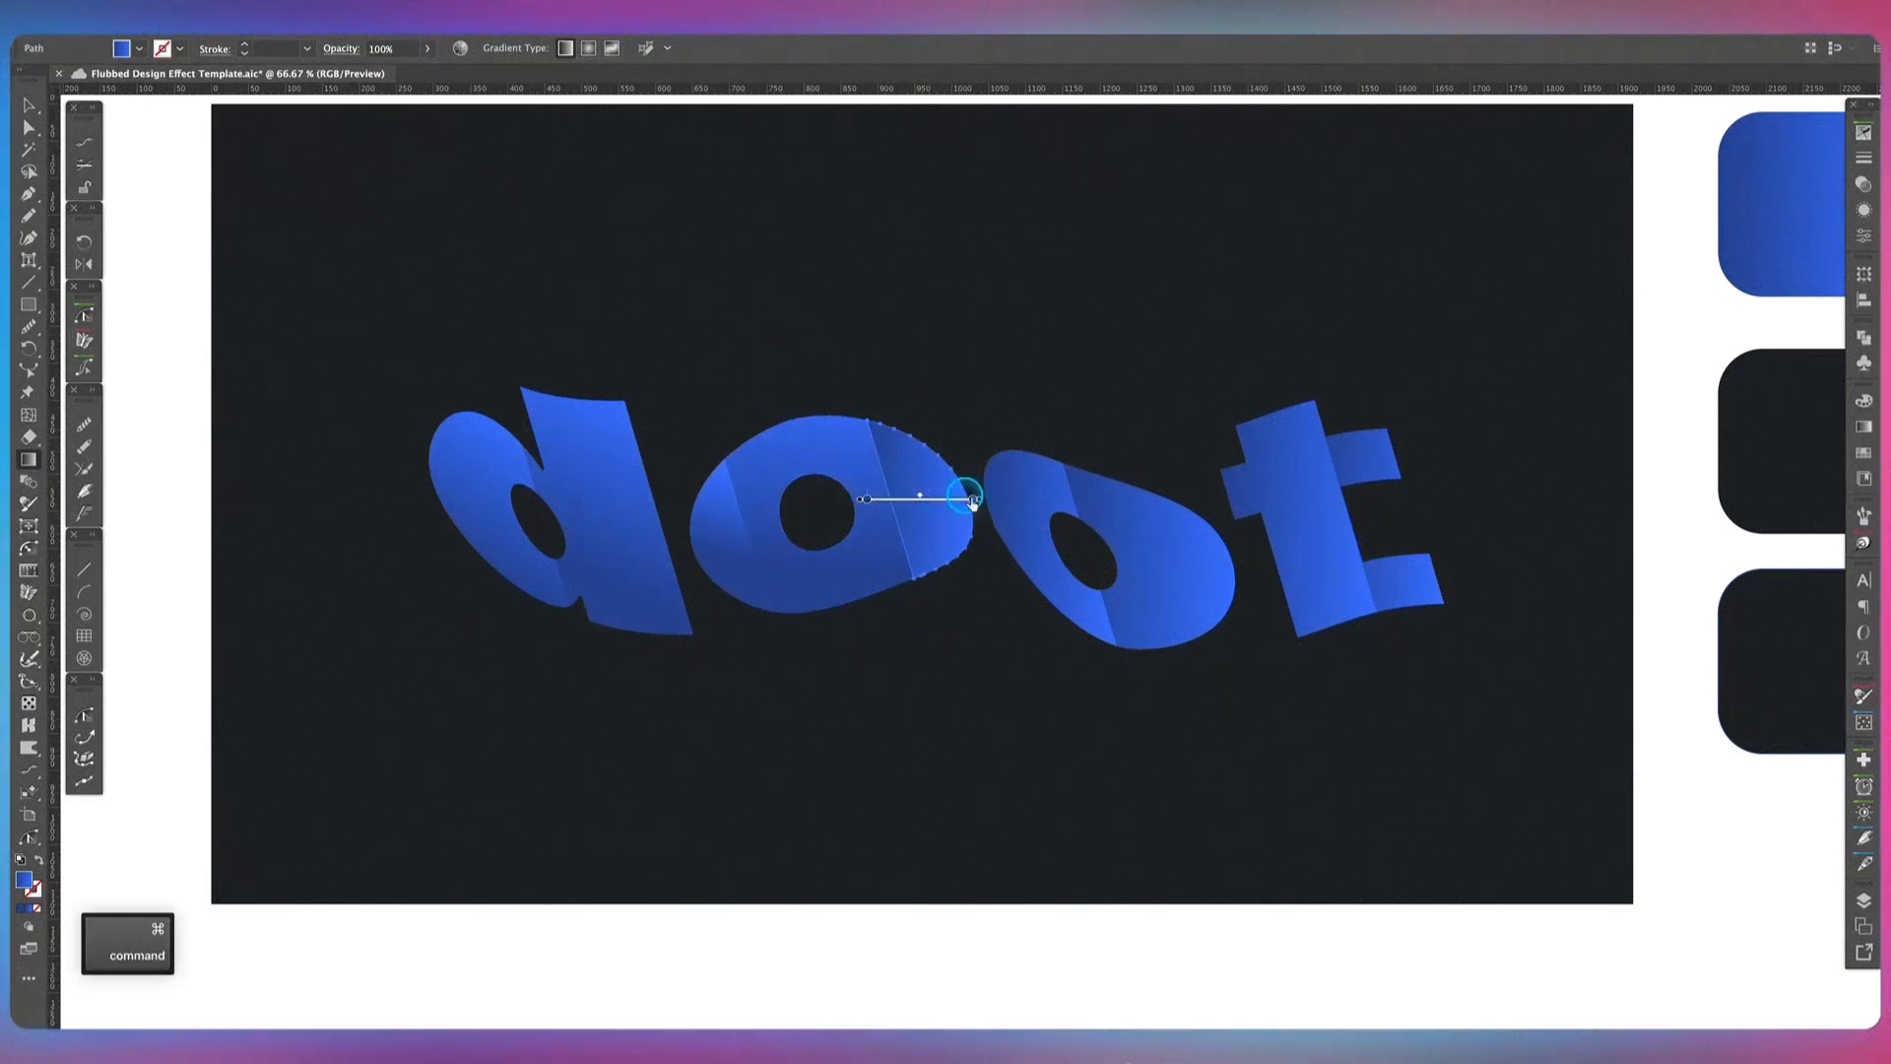
left_click_drag(974, 500, 891, 396)
Step: Angle the gradients on both sections of the second o so their dark ends lie at the lower edge
left_click(1042, 458, "super")
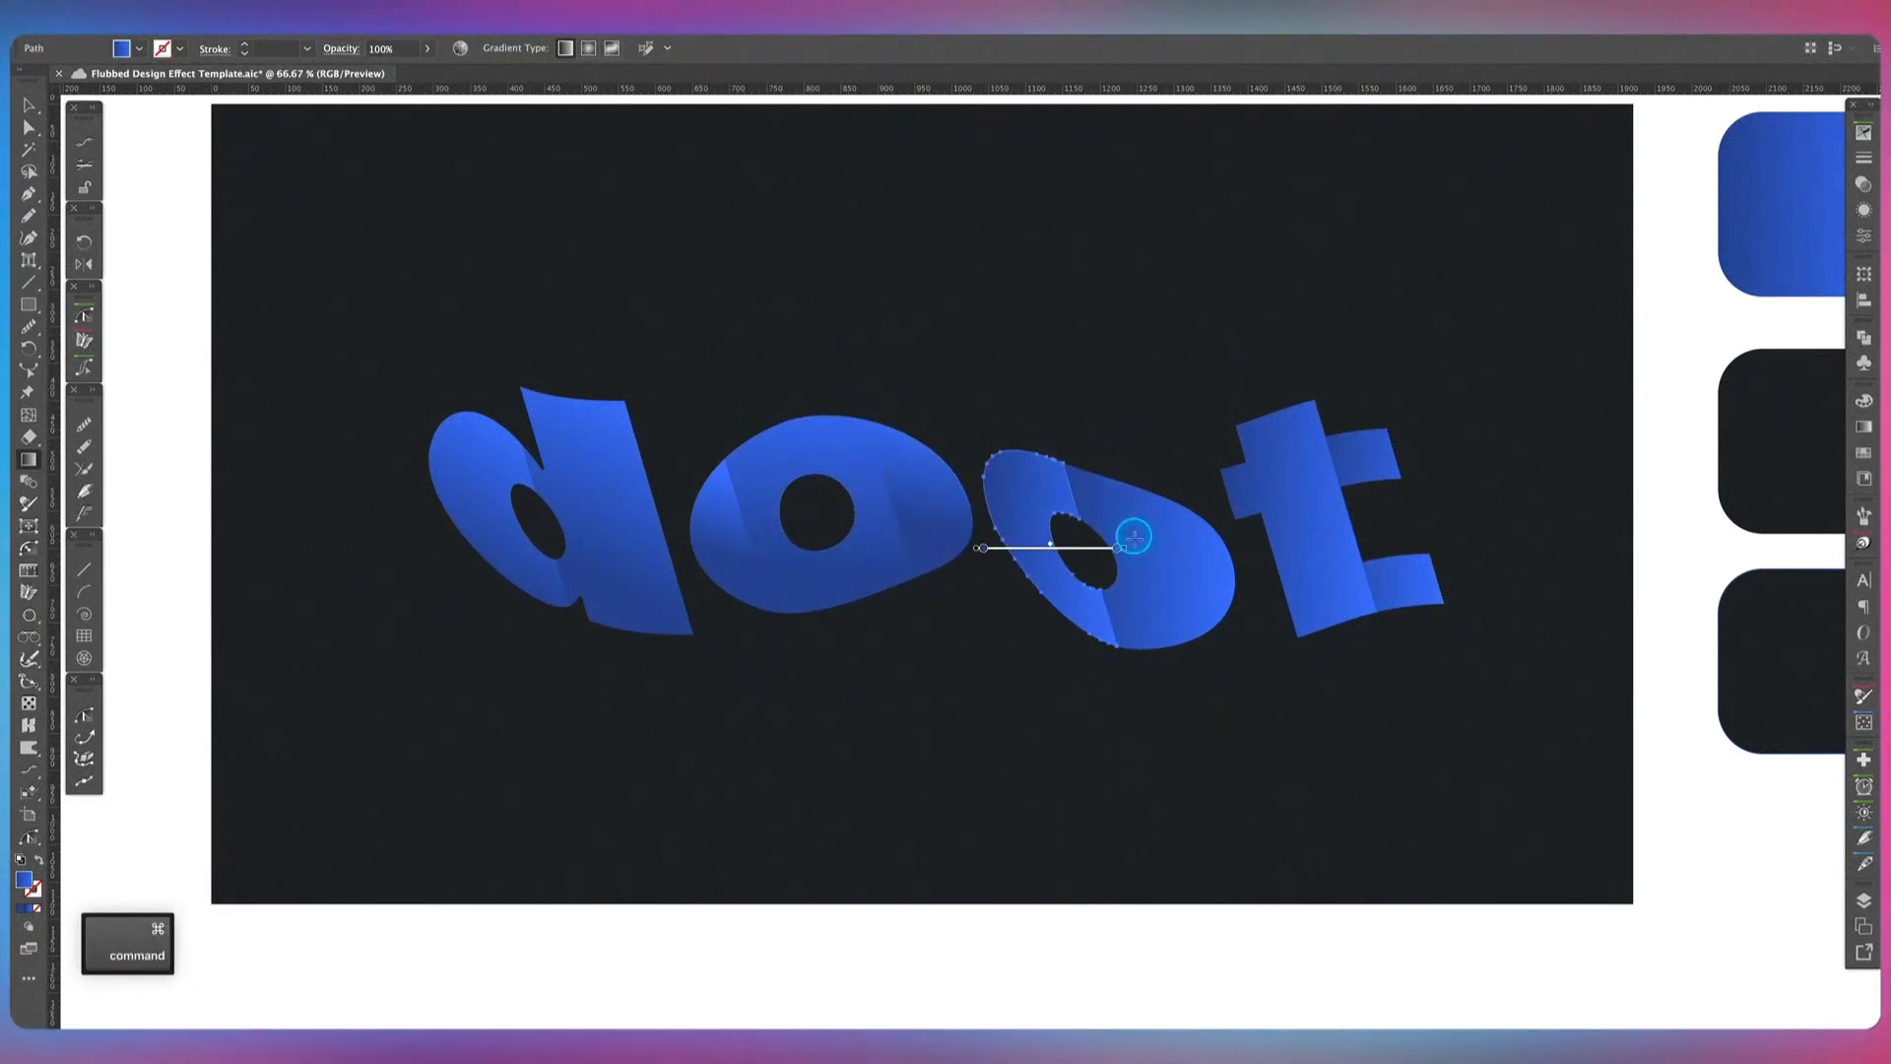
left_click_drag(1132, 536, 1073, 410)
left_click(1182, 512, "super")
left_click_drag(1250, 553, 1105, 405)
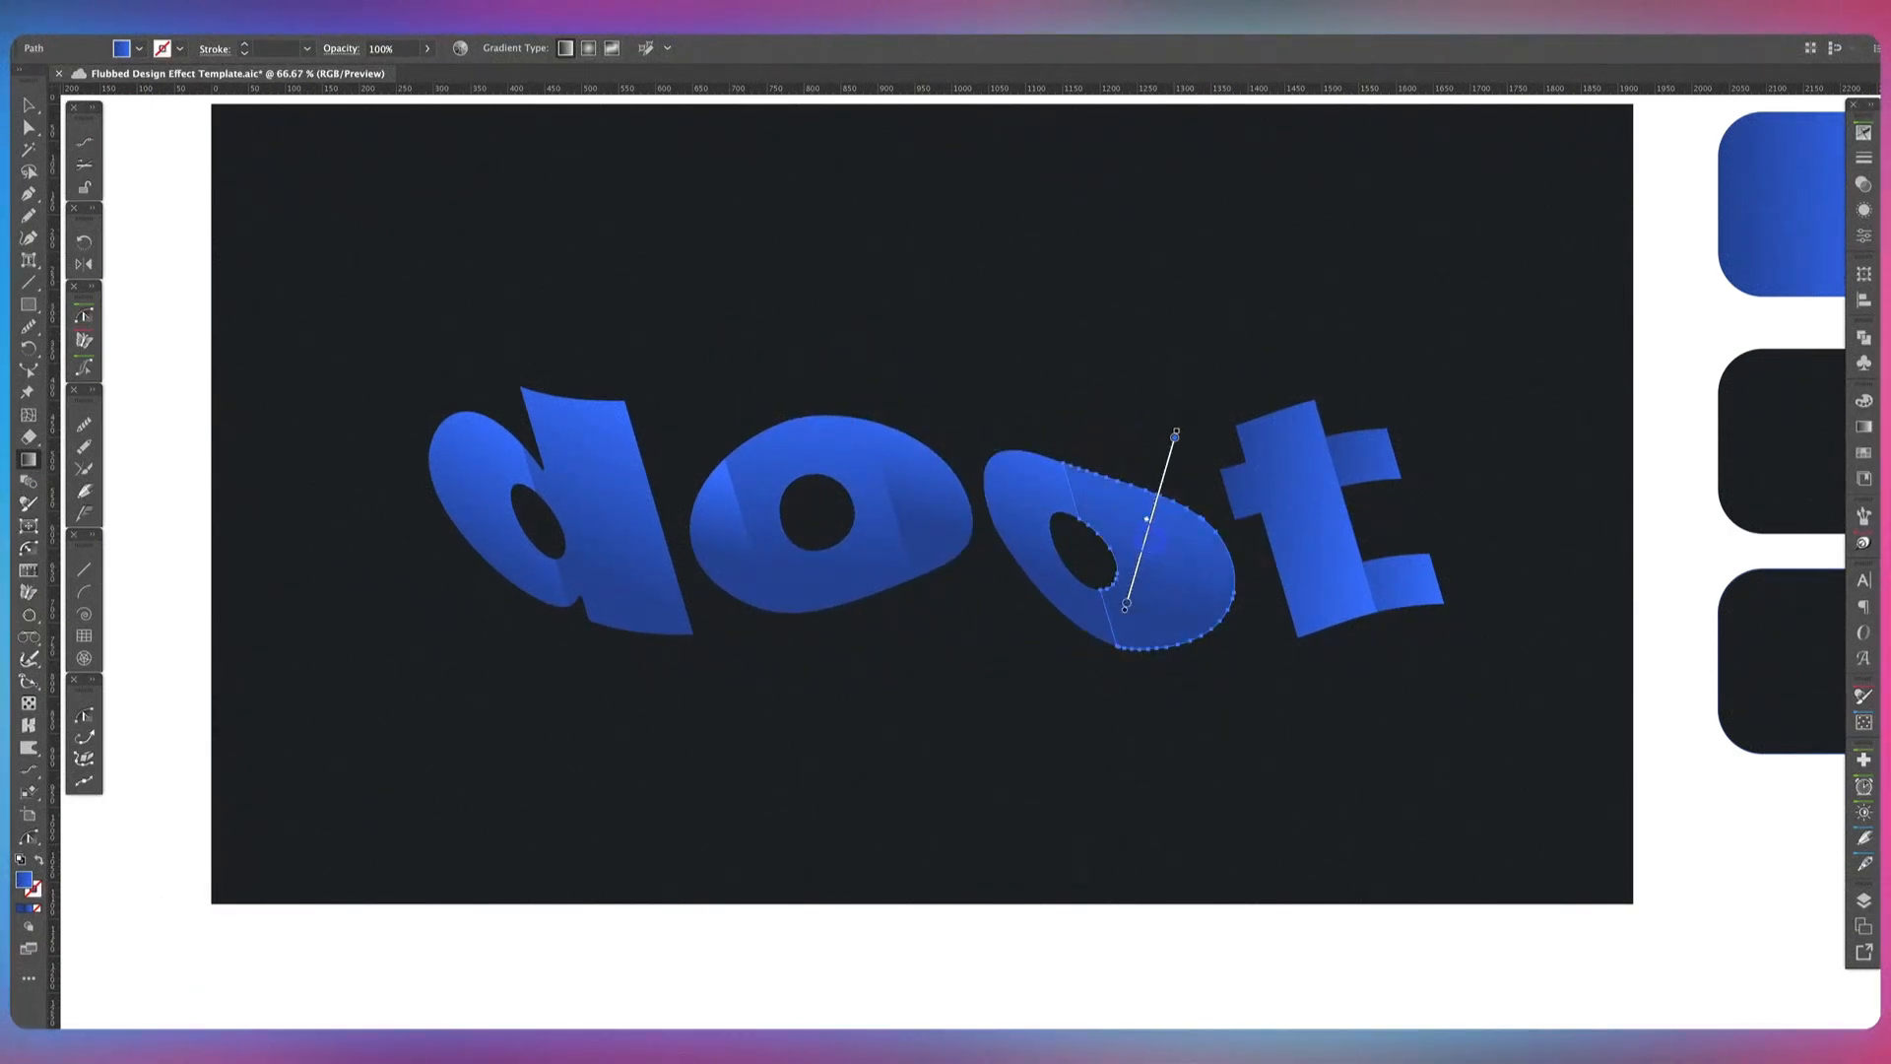
Step: Angle the gradients on the t's stem and on its crossbar-and-foot section so both darken downward, and deselect
left_click(1288, 517, "super")
left_click_drag(1402, 517, 1266, 352)
left_click_drag(1243, 448, 1289, 492)
left_click(1368, 452, "super")
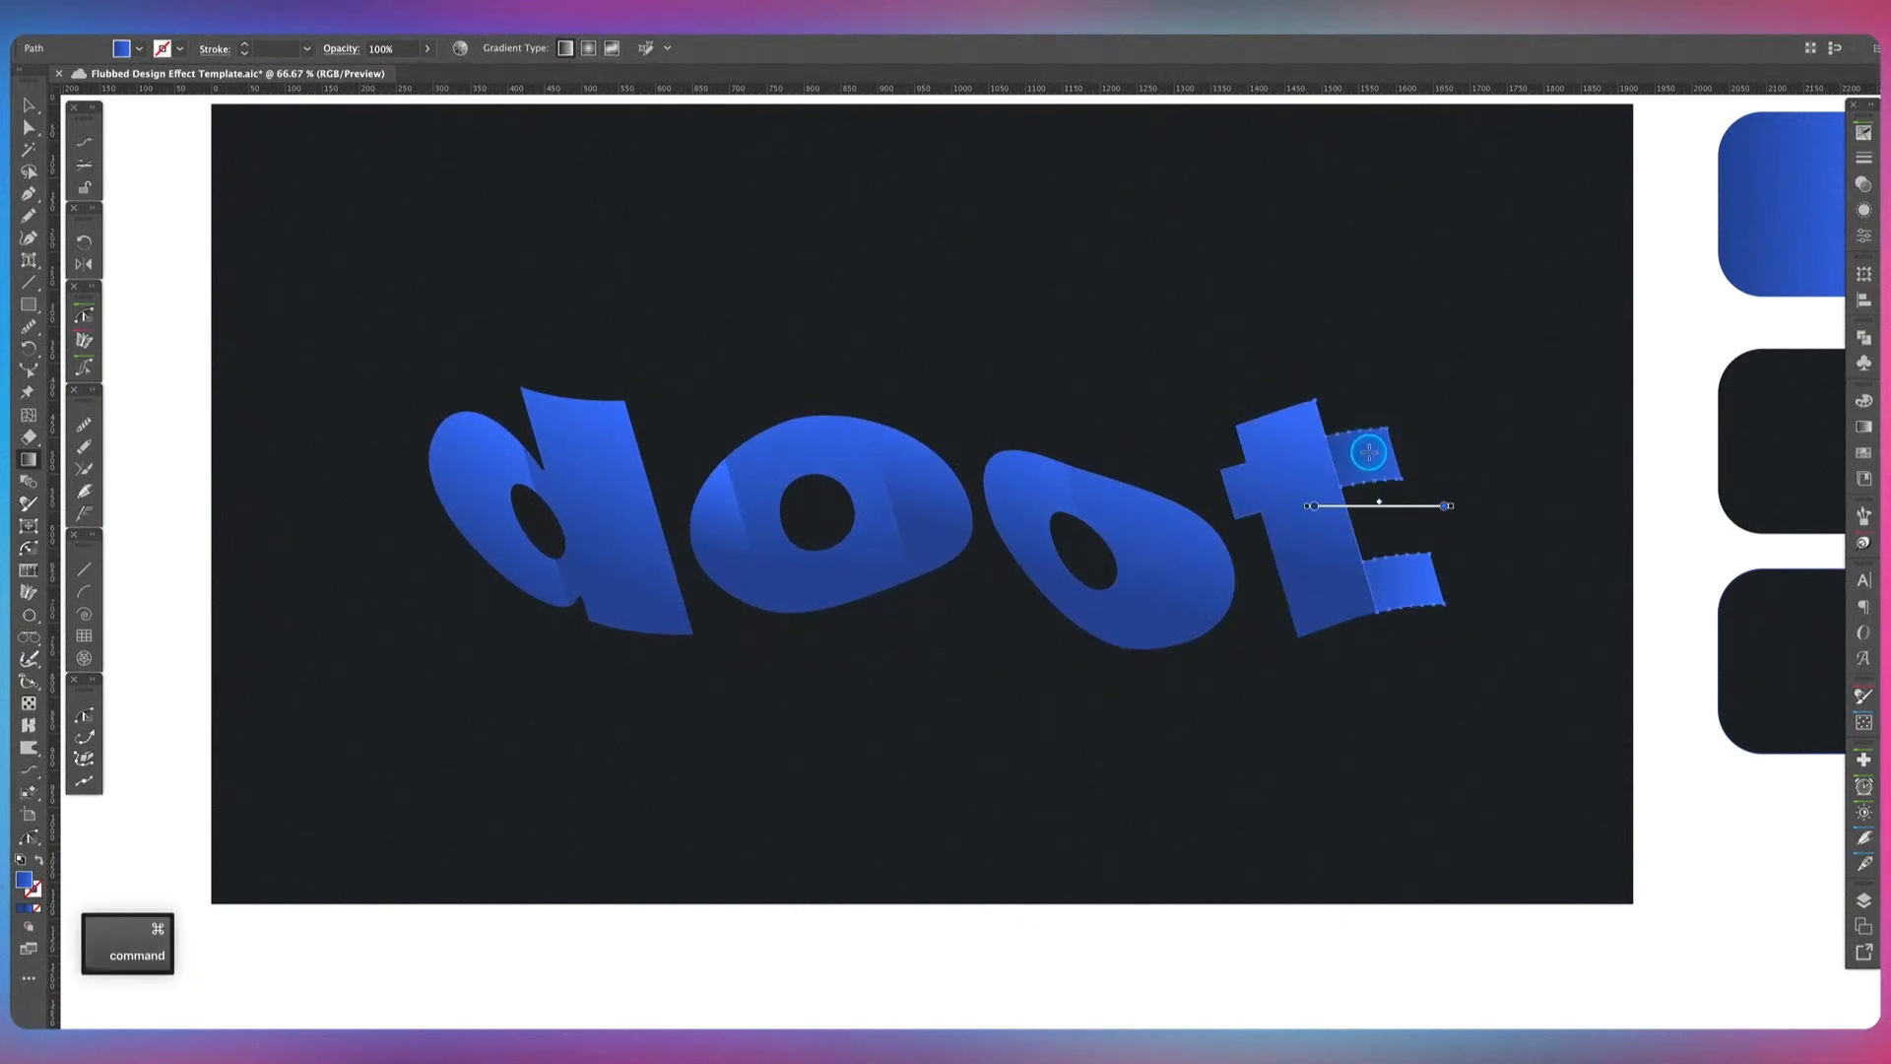
left_click_drag(1458, 503, 1372, 394)
left_click_drag(1340, 464, 1392, 490)
key("v")
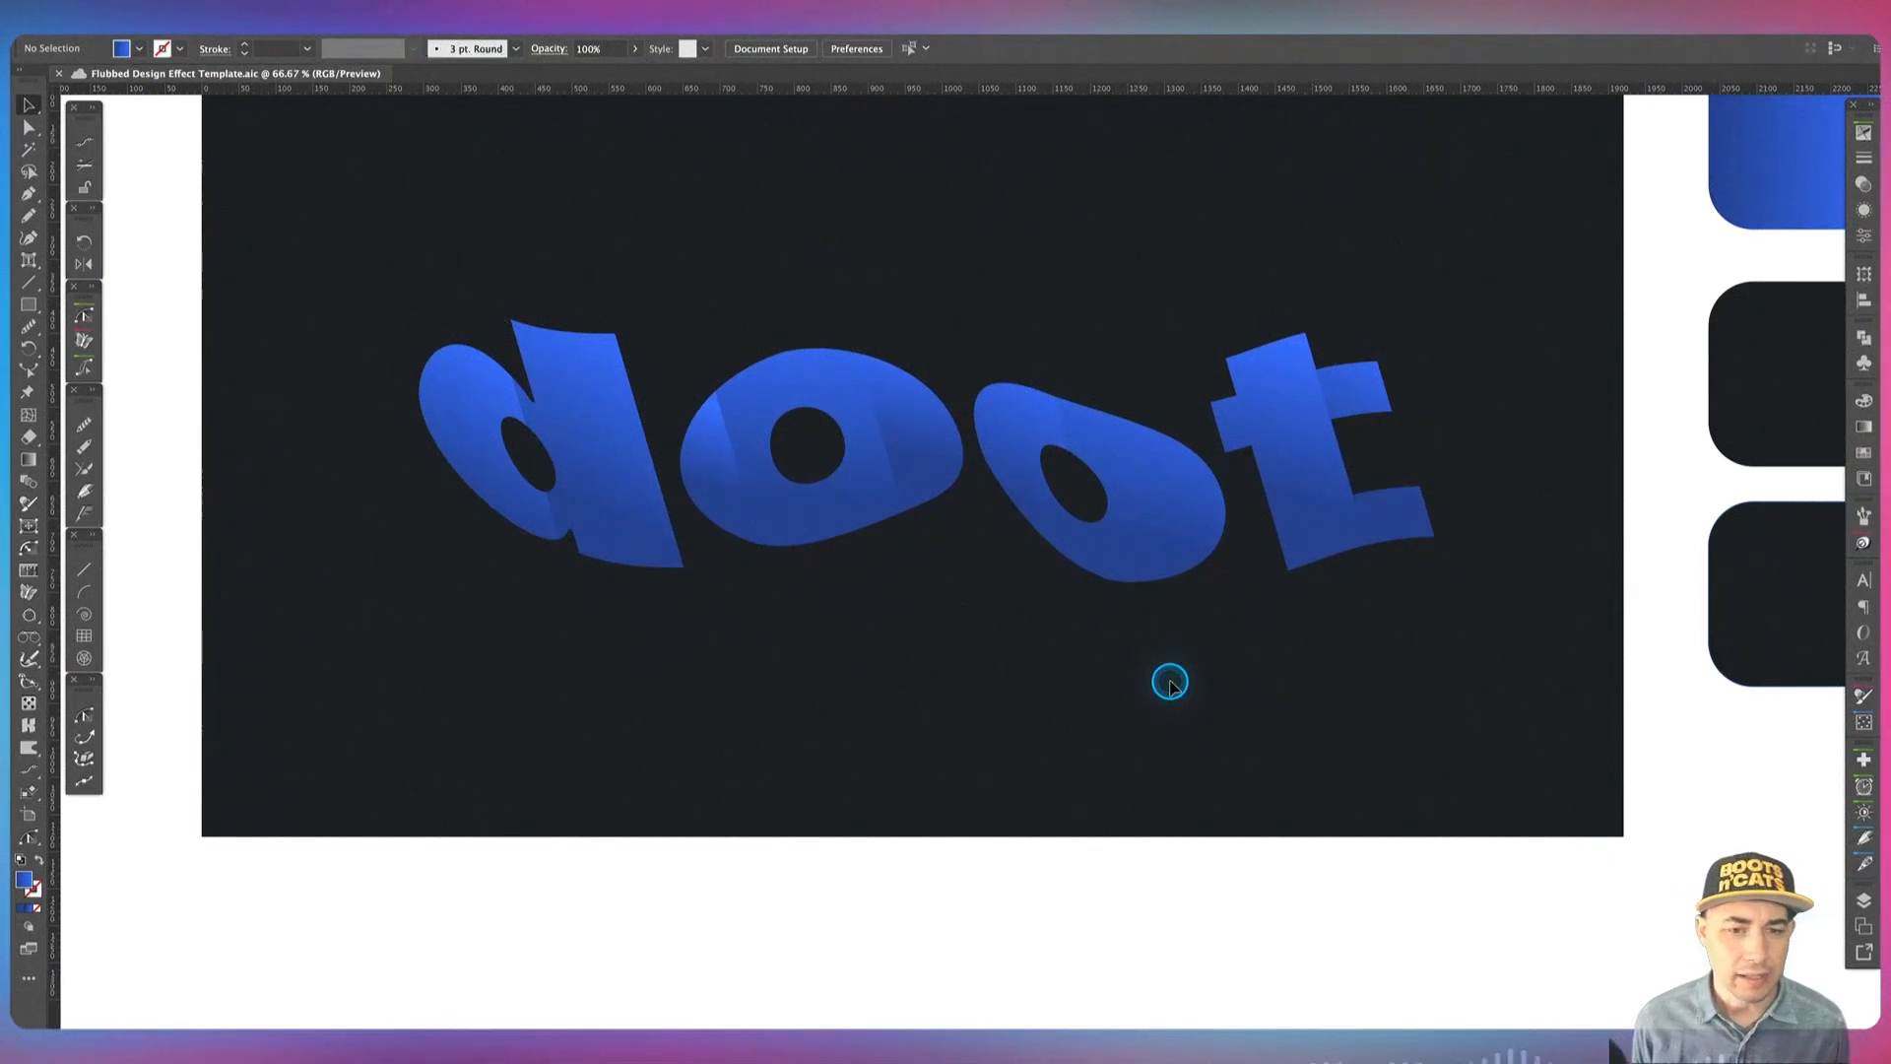
Step: Nudge the d's bowl section up to about Y 393 px, bring it to the front, and deselect it
left_click_drag(215, 318, 353, 373)
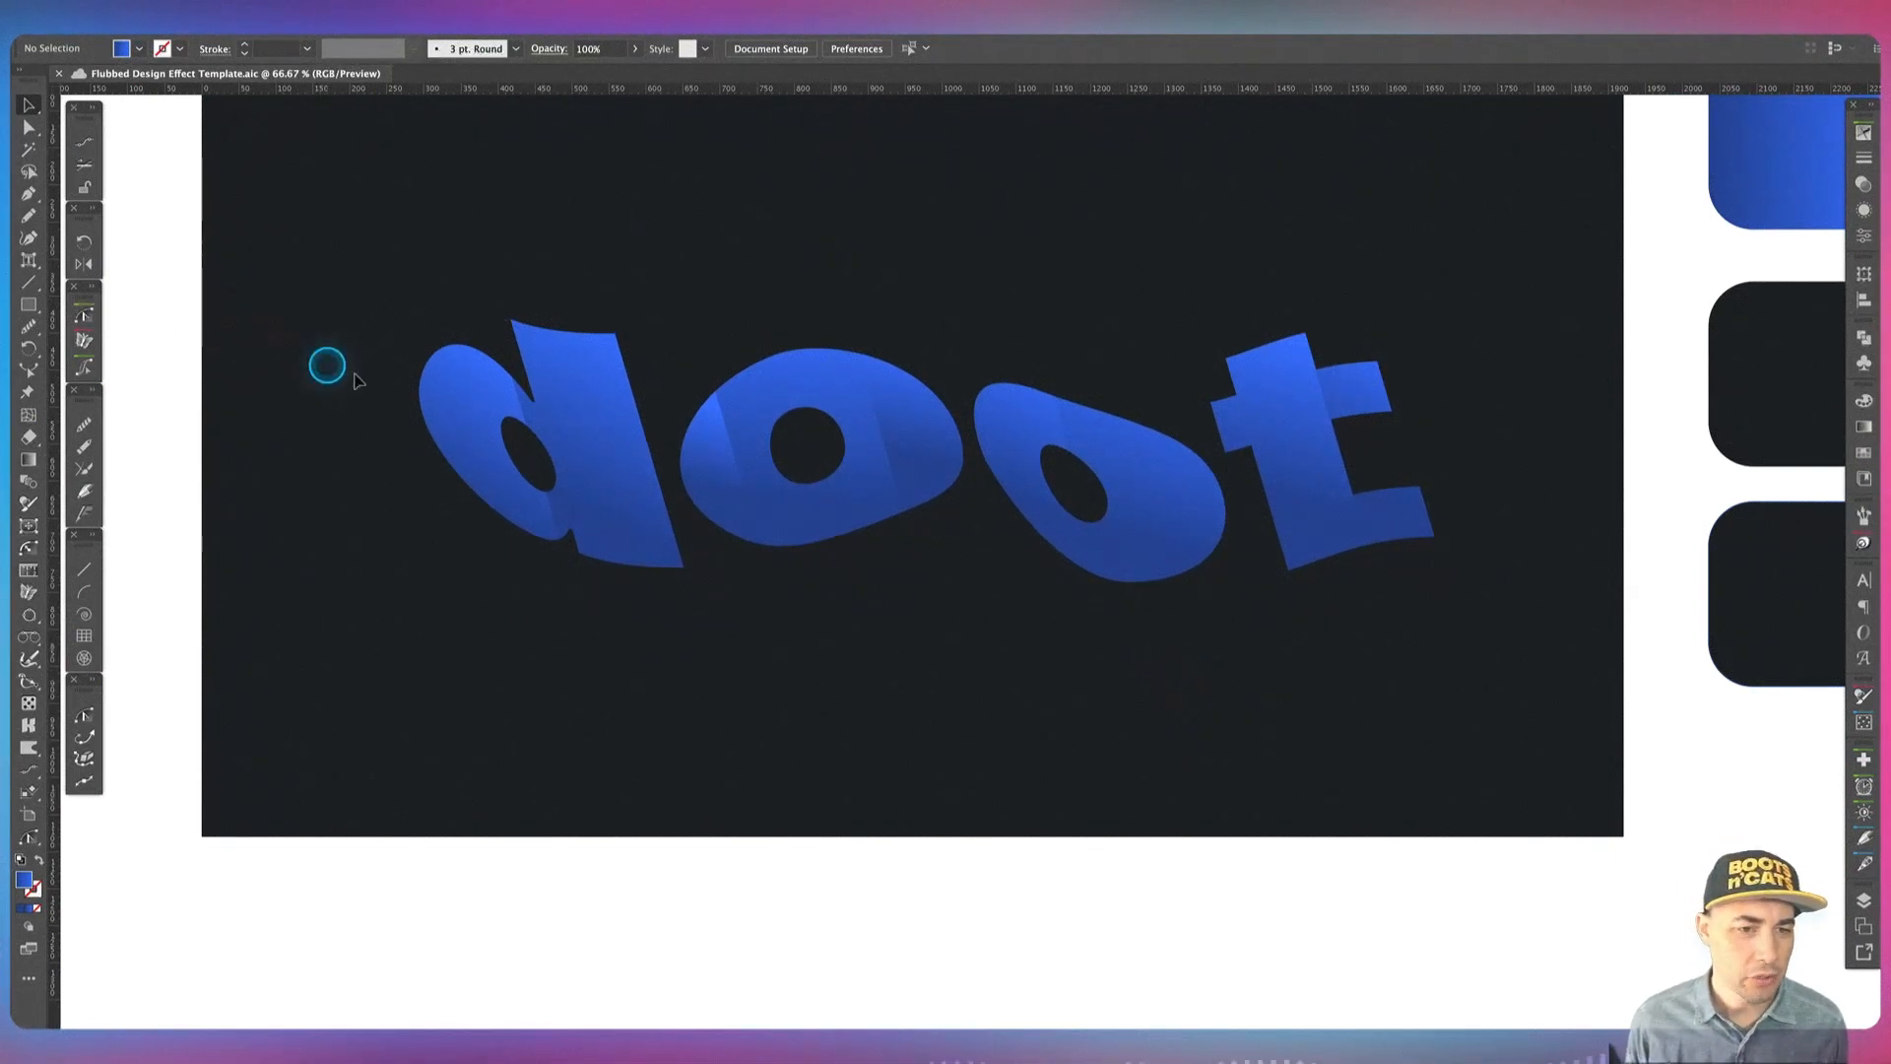
left_click(444, 384)
key("shift+Up")
key("shift+Up")
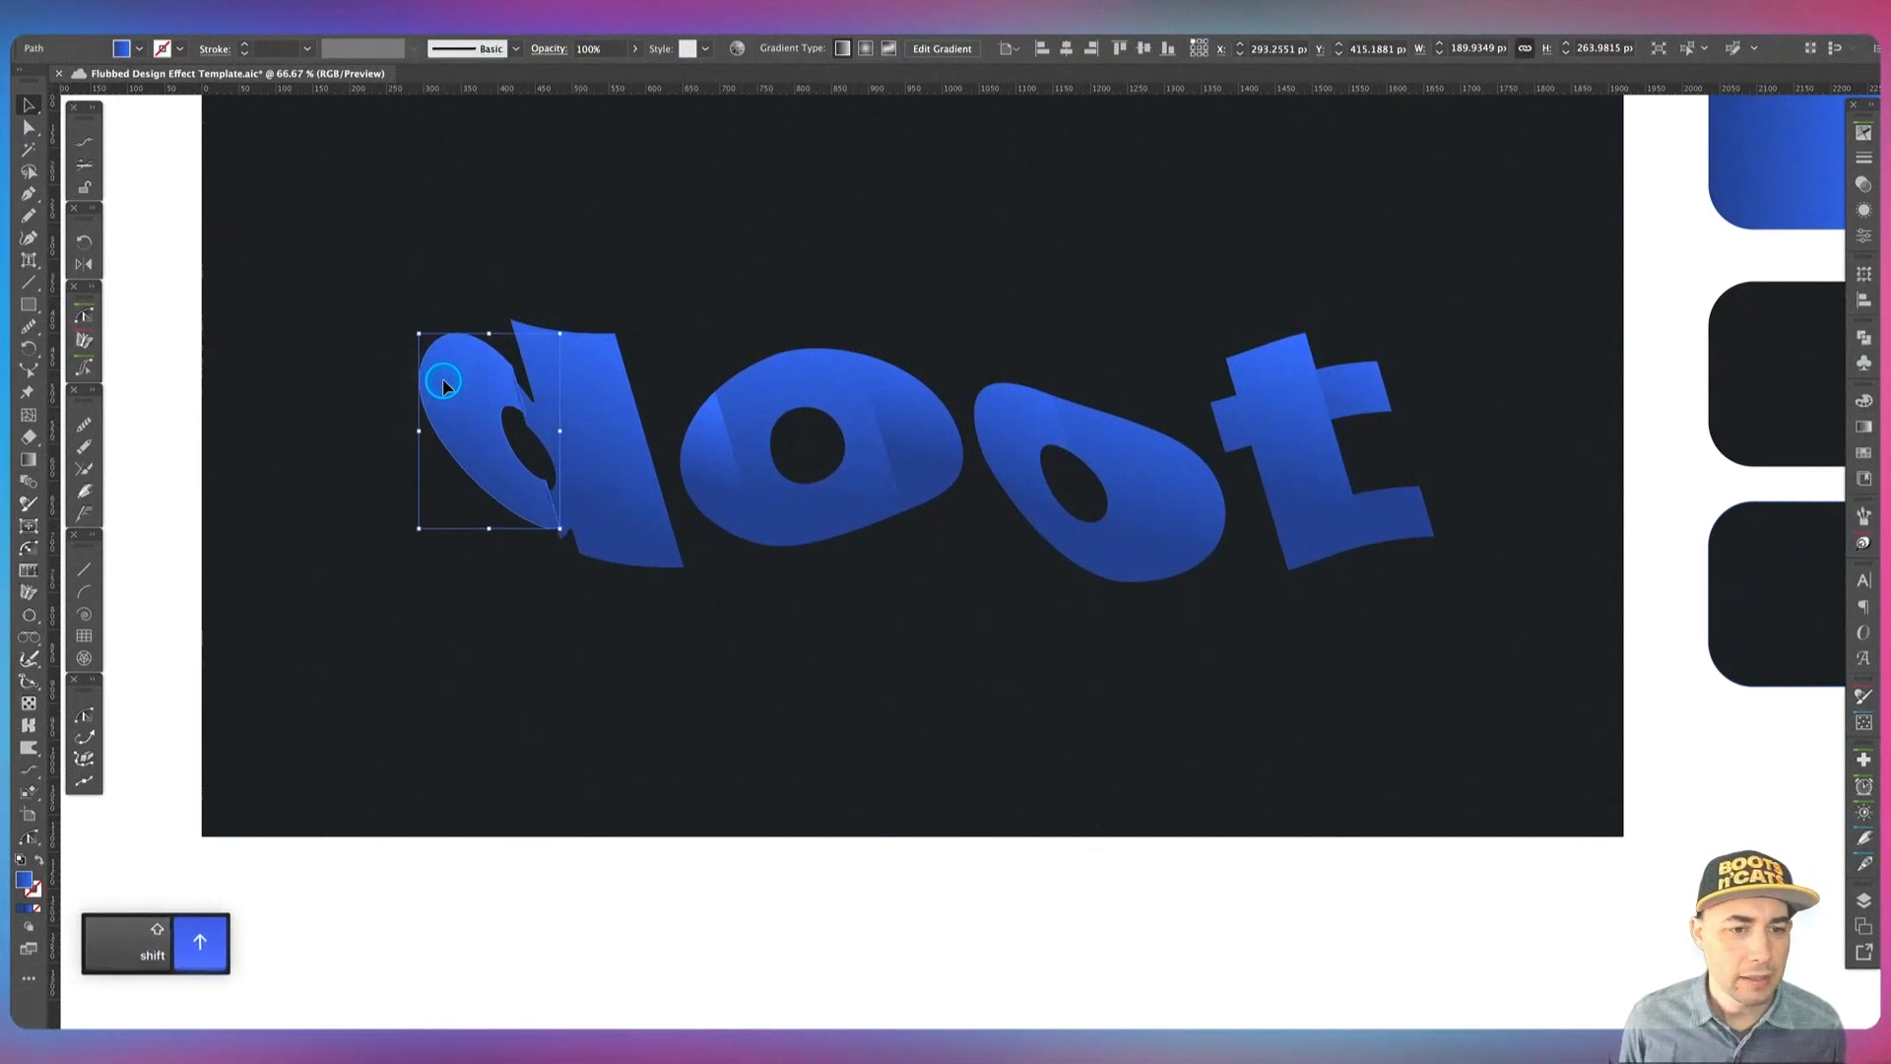
key("shift+Up")
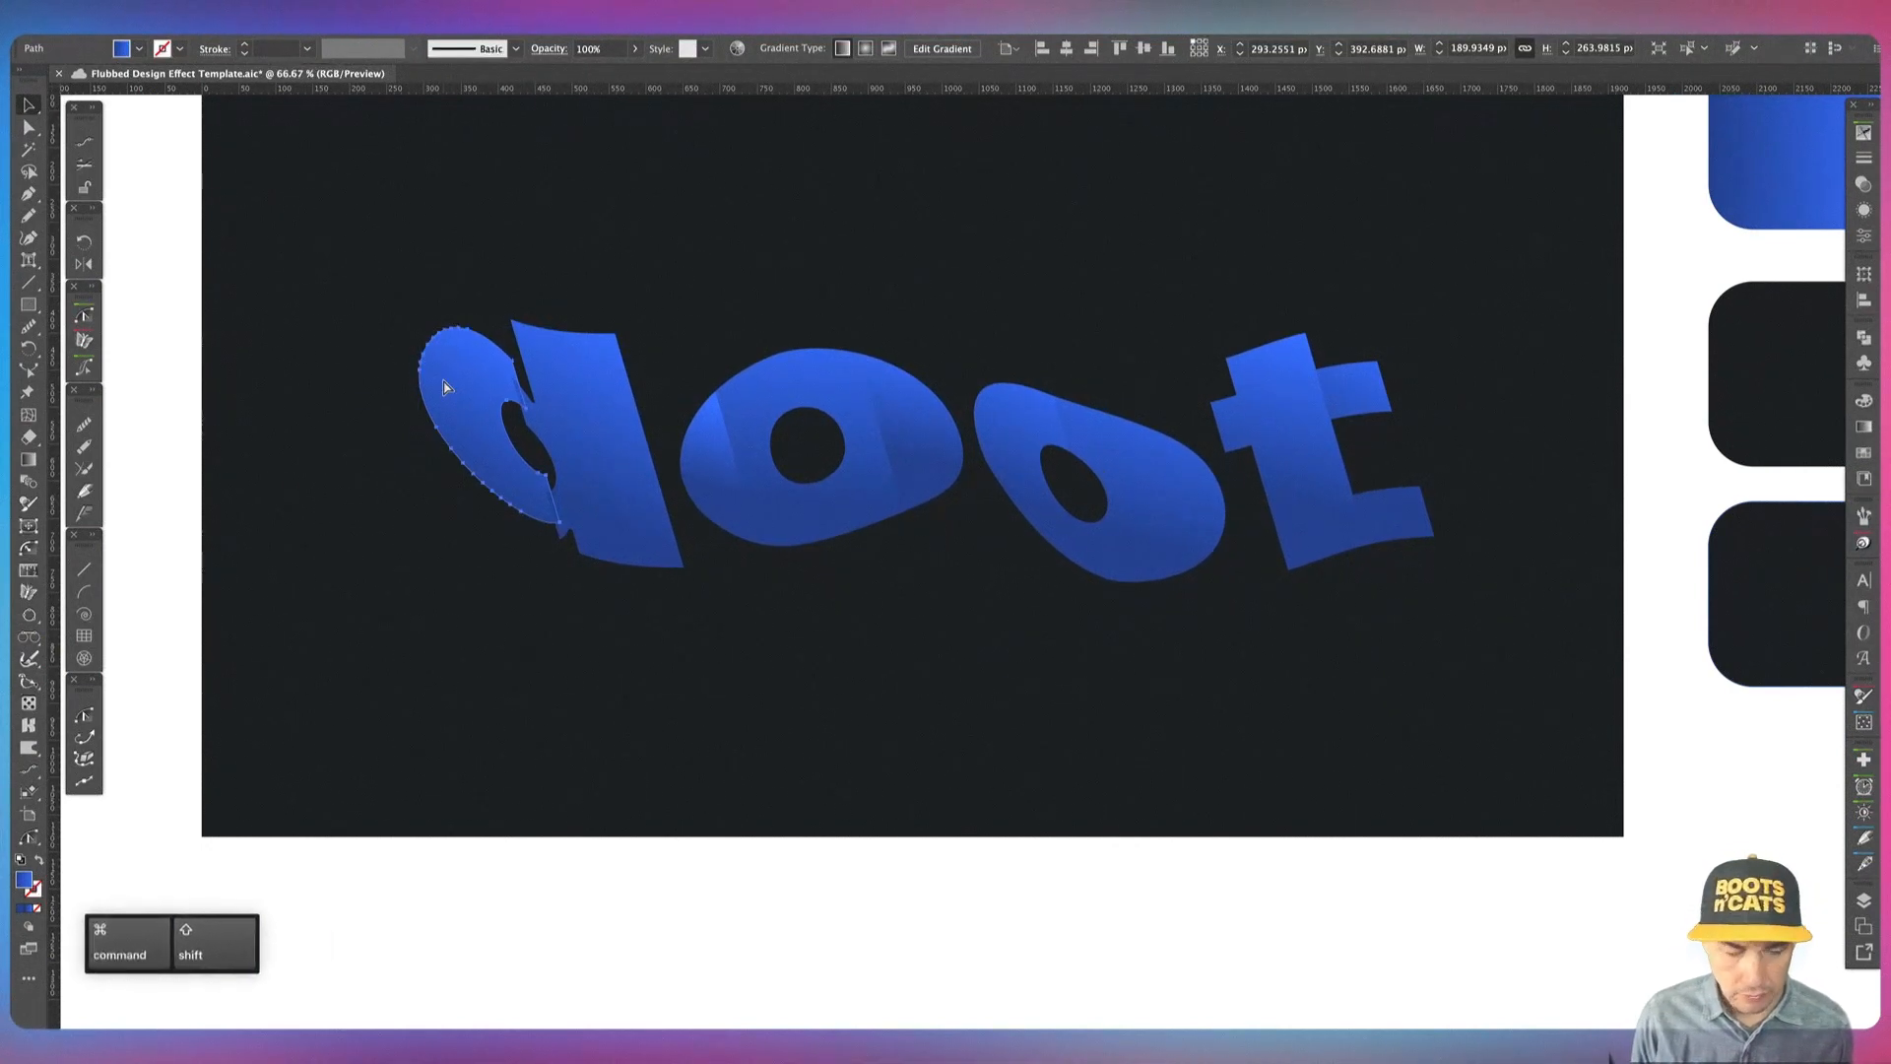
key("super+shift+bracketright")
left_click(742, 622)
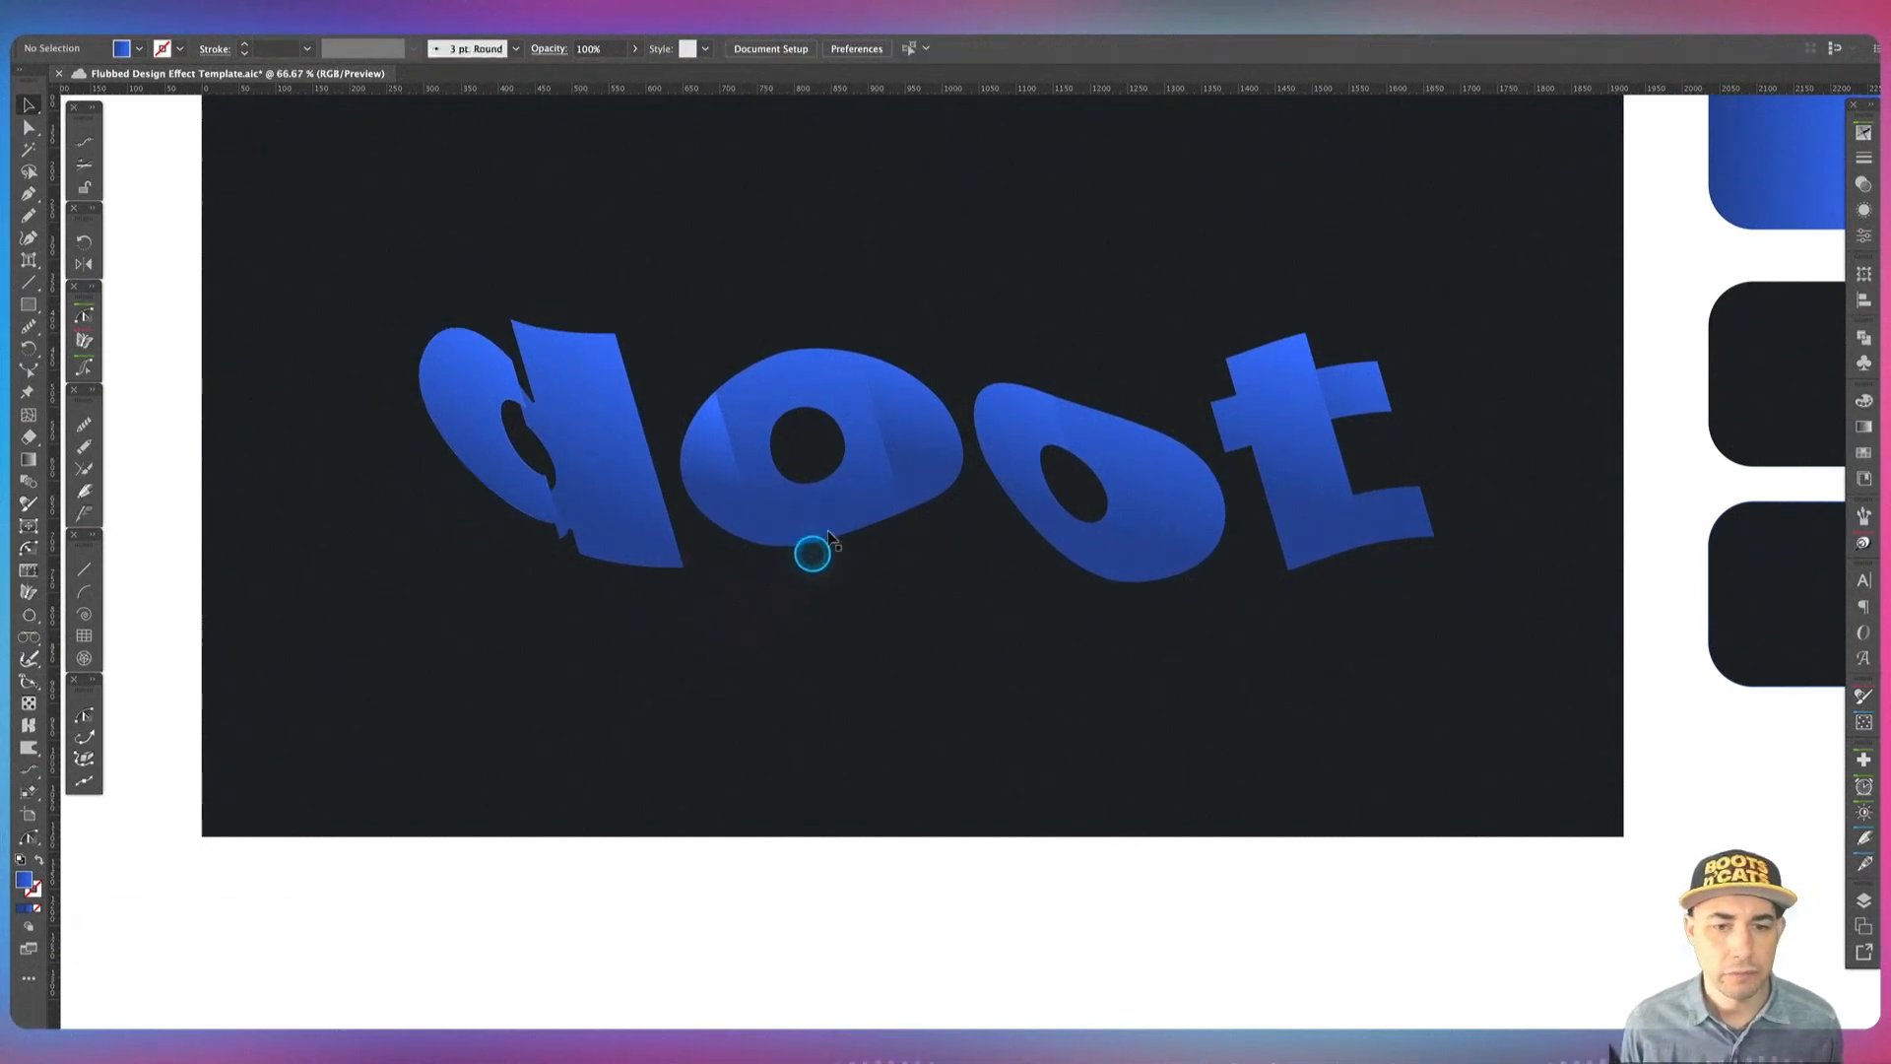
Step: Nudge the right-hand section of the first o down to about Y 449 px and send it backward one level
left_click(926, 489)
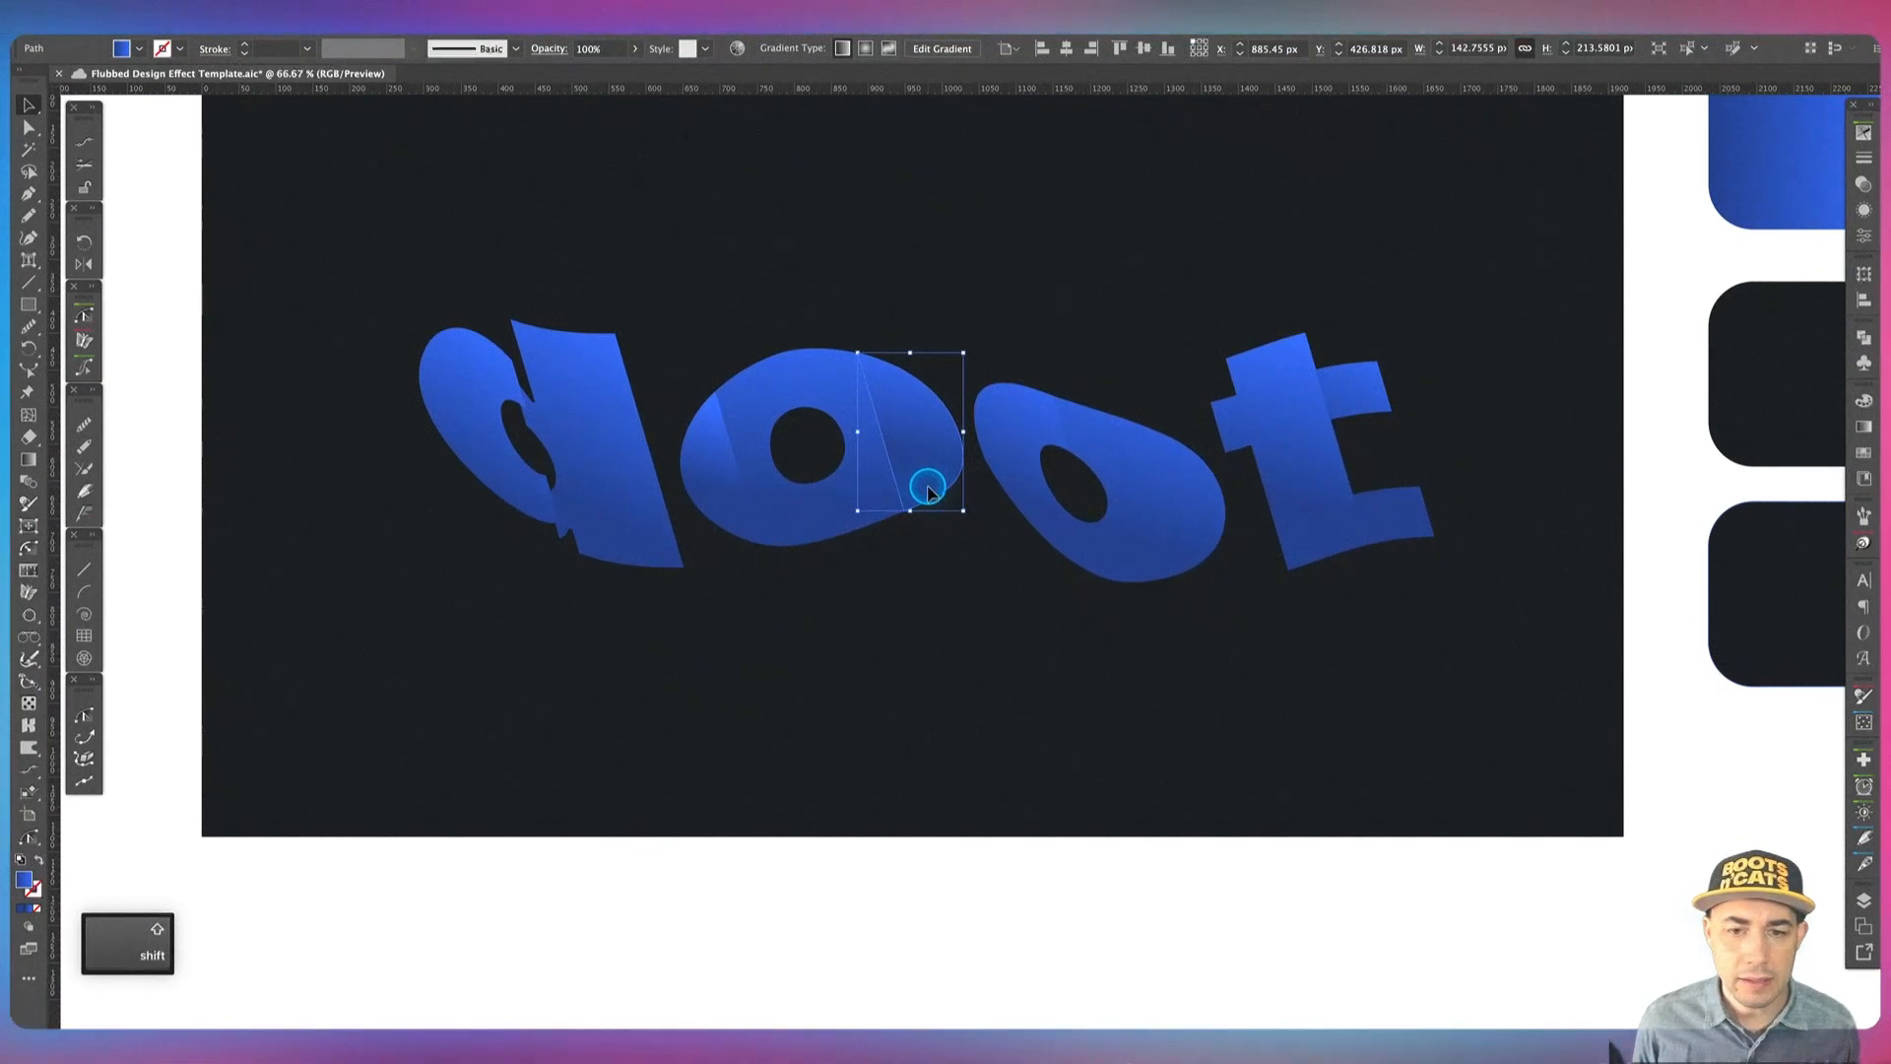
key("shift+Down")
key("shift+Down")
key("shift+Down")
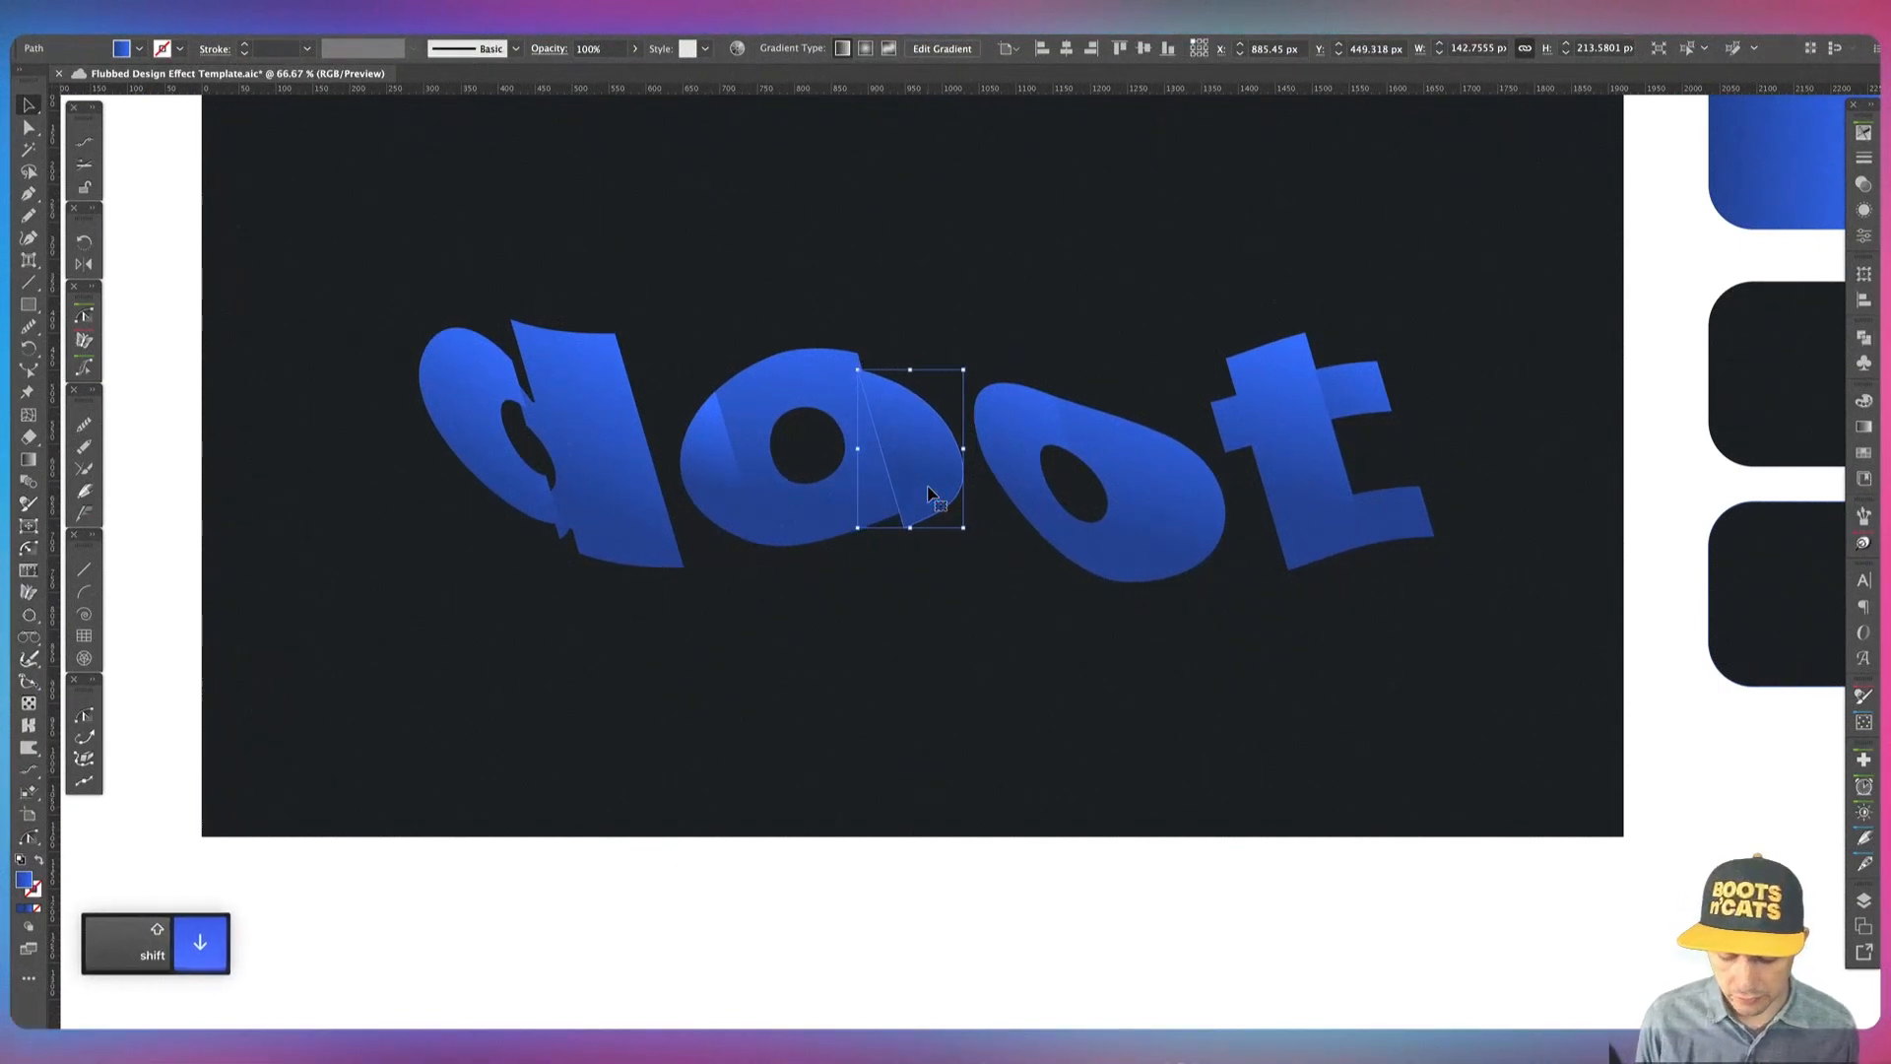
key("super+bracketleft")
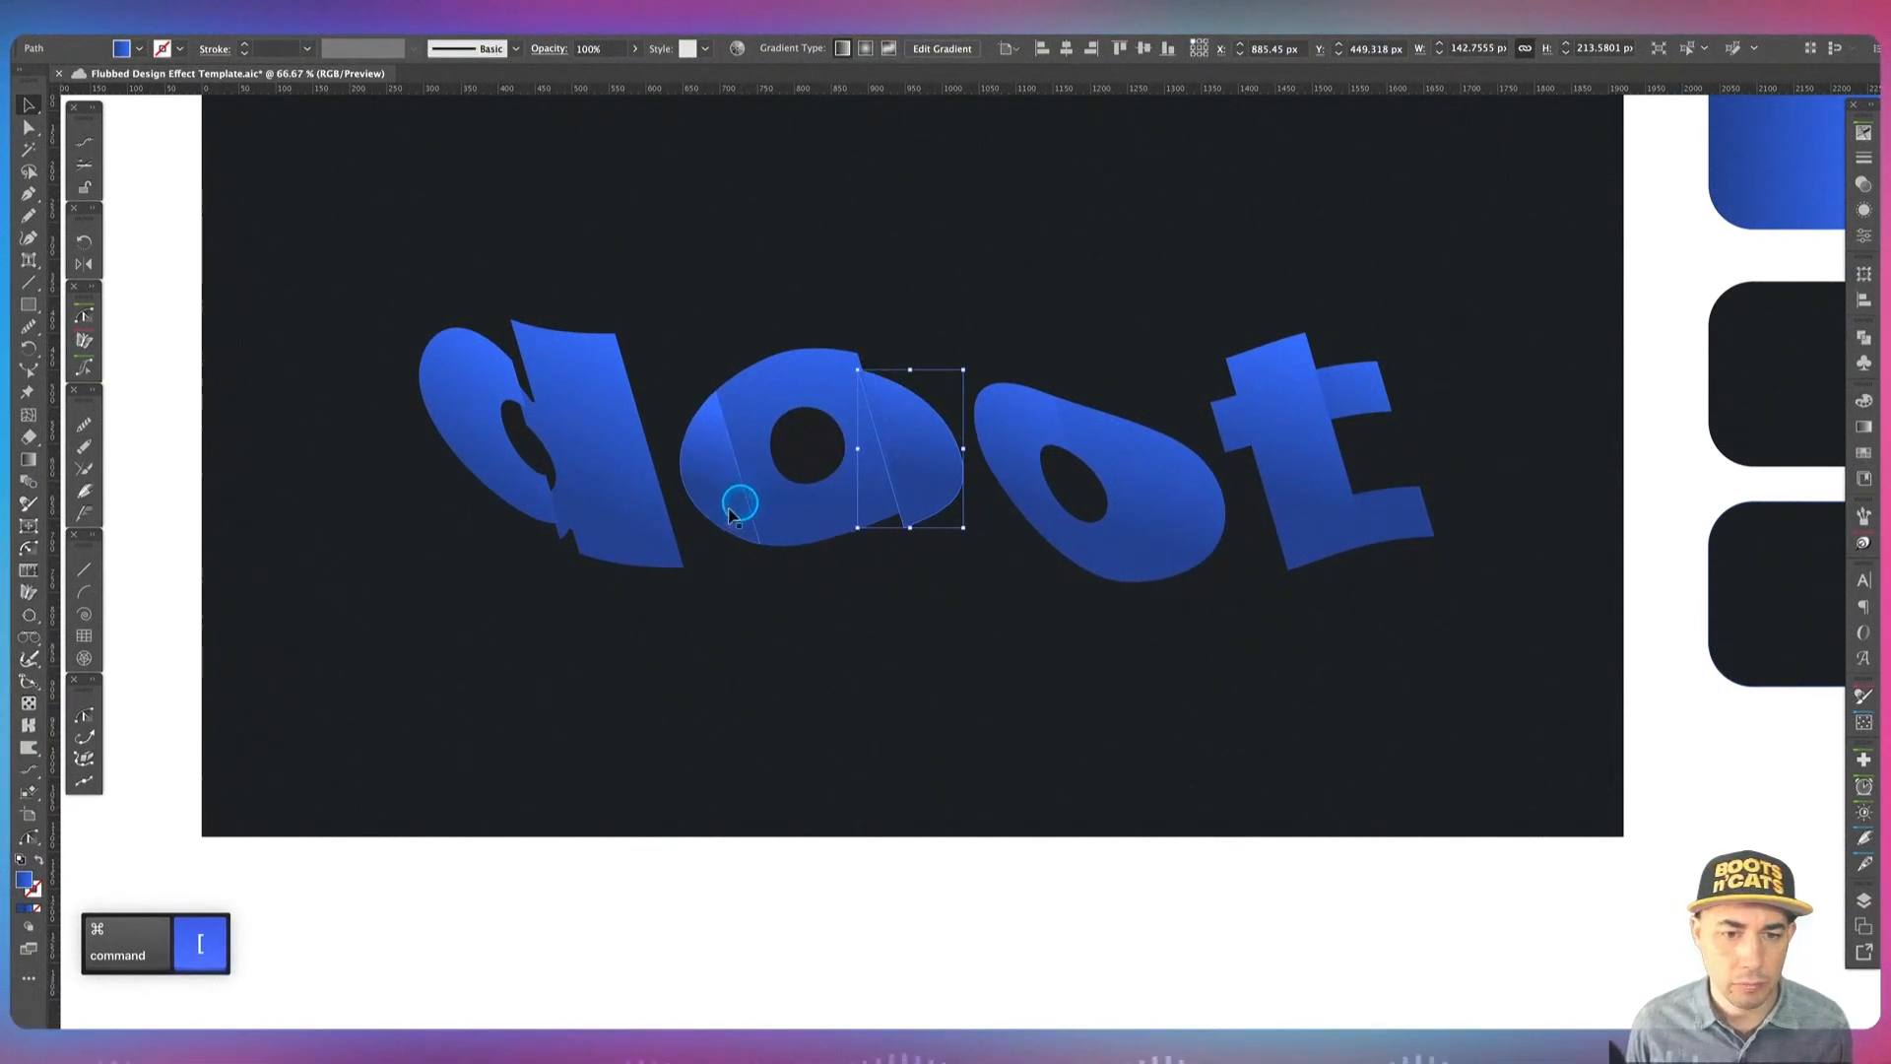
Step: Nudge the left-hand section of the first o up to about Y 451 px and bring it to the front
left_click(724, 514)
key("shift+Up")
key("shift+Up")
key("shift+Up")
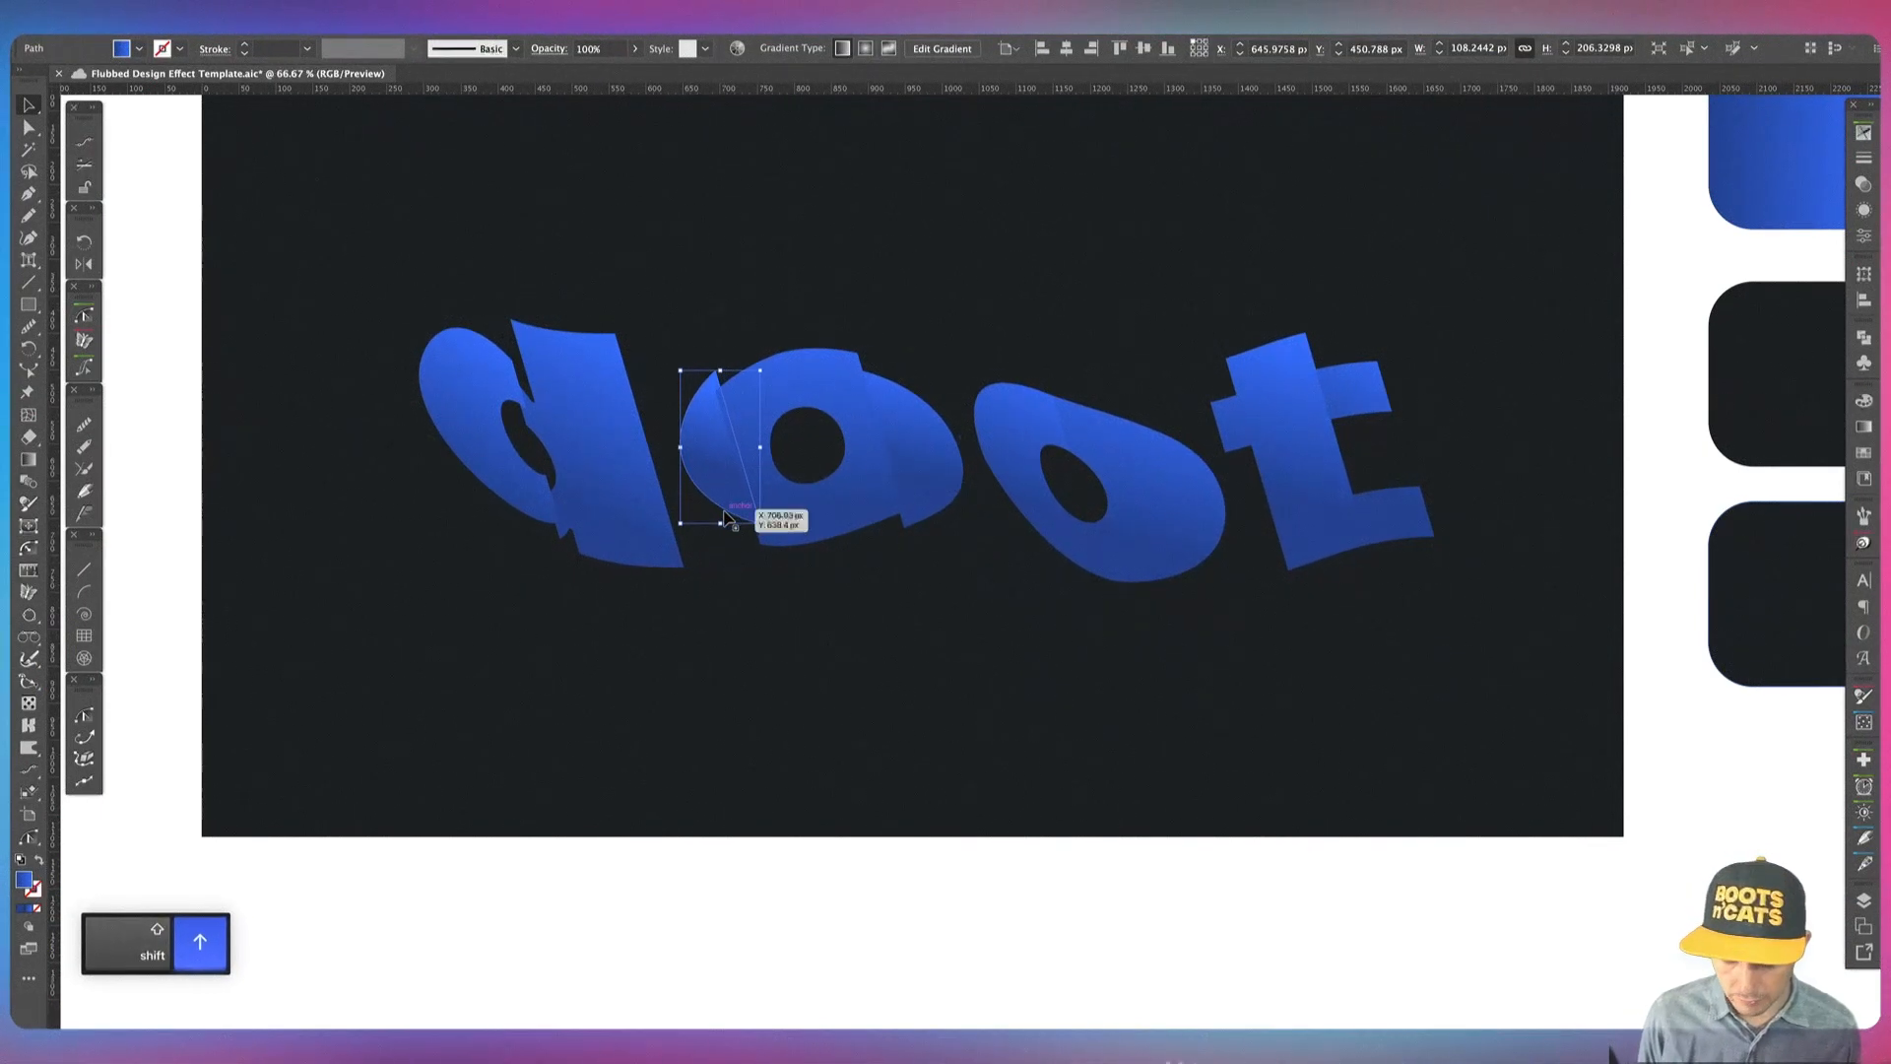
key("super+shift+bracketright")
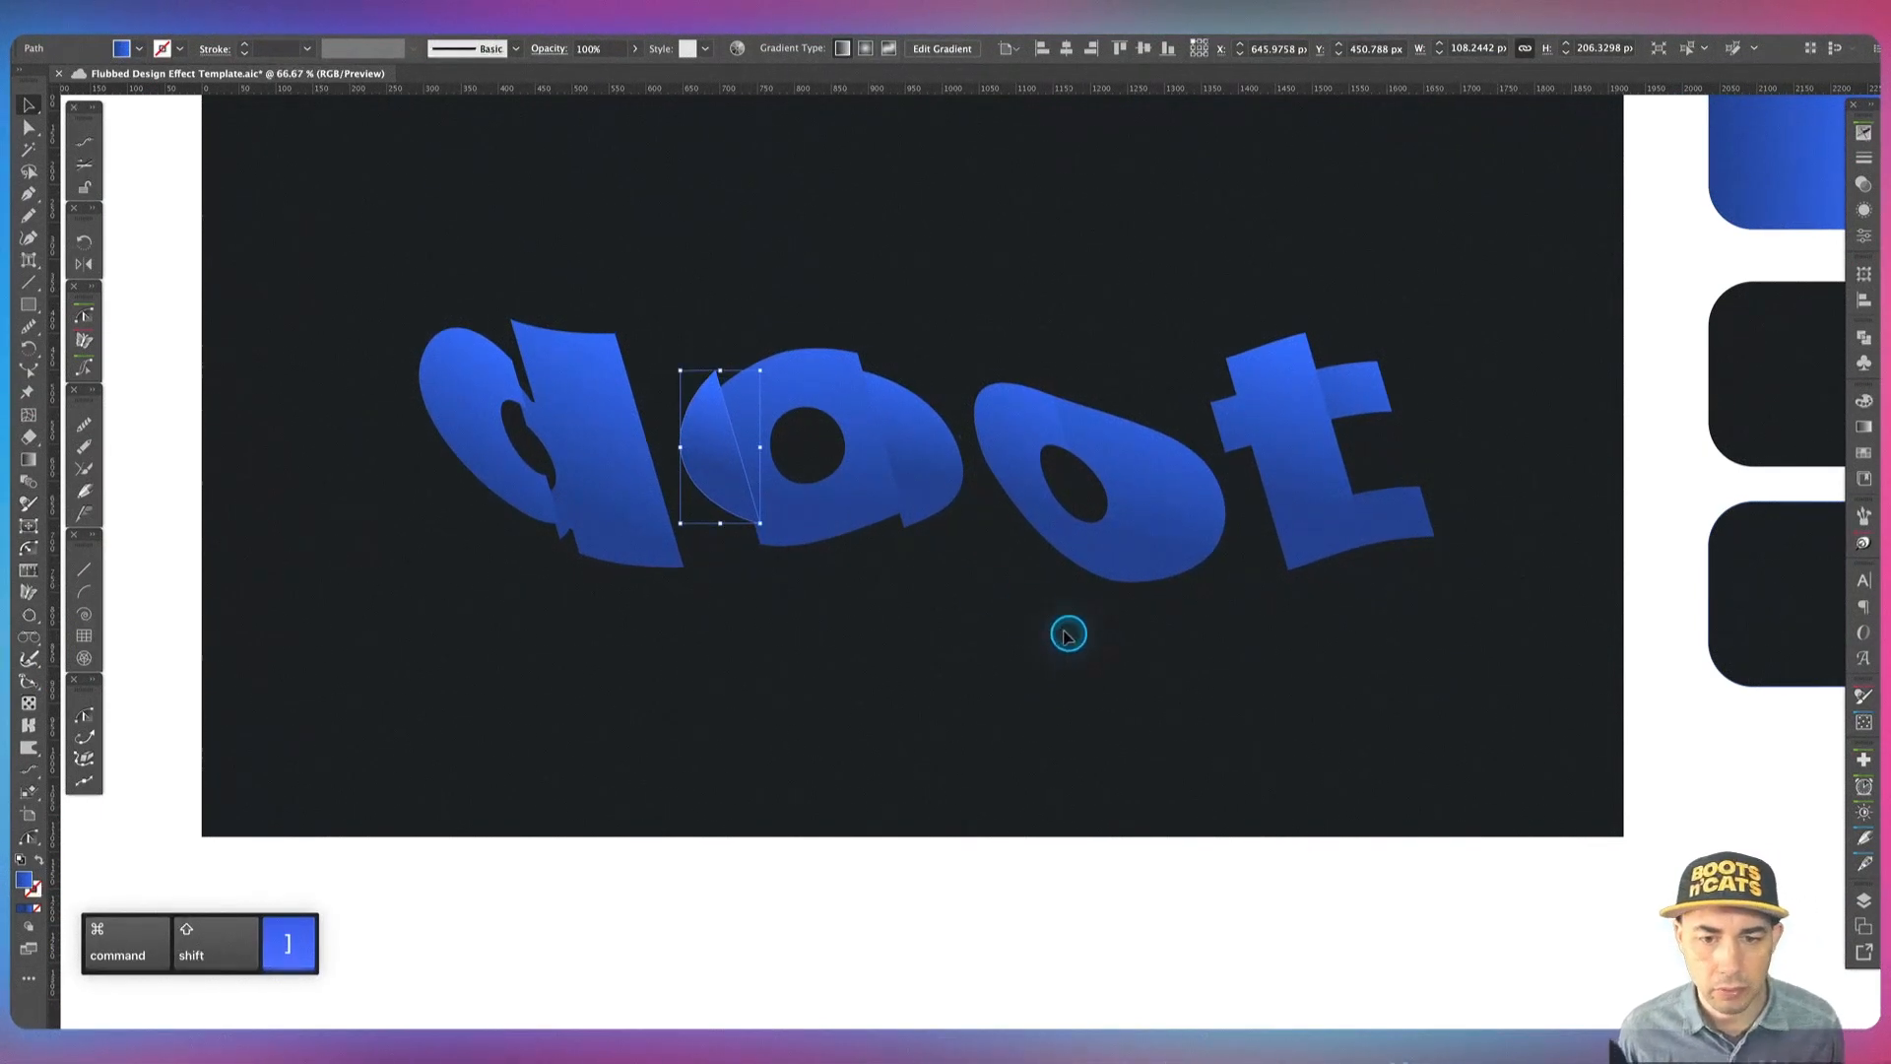
Step: Delete the stray paths at the first o's right edge, including everything that shares the compound path's appearance
left_click(961, 436)
key("BackSpace")
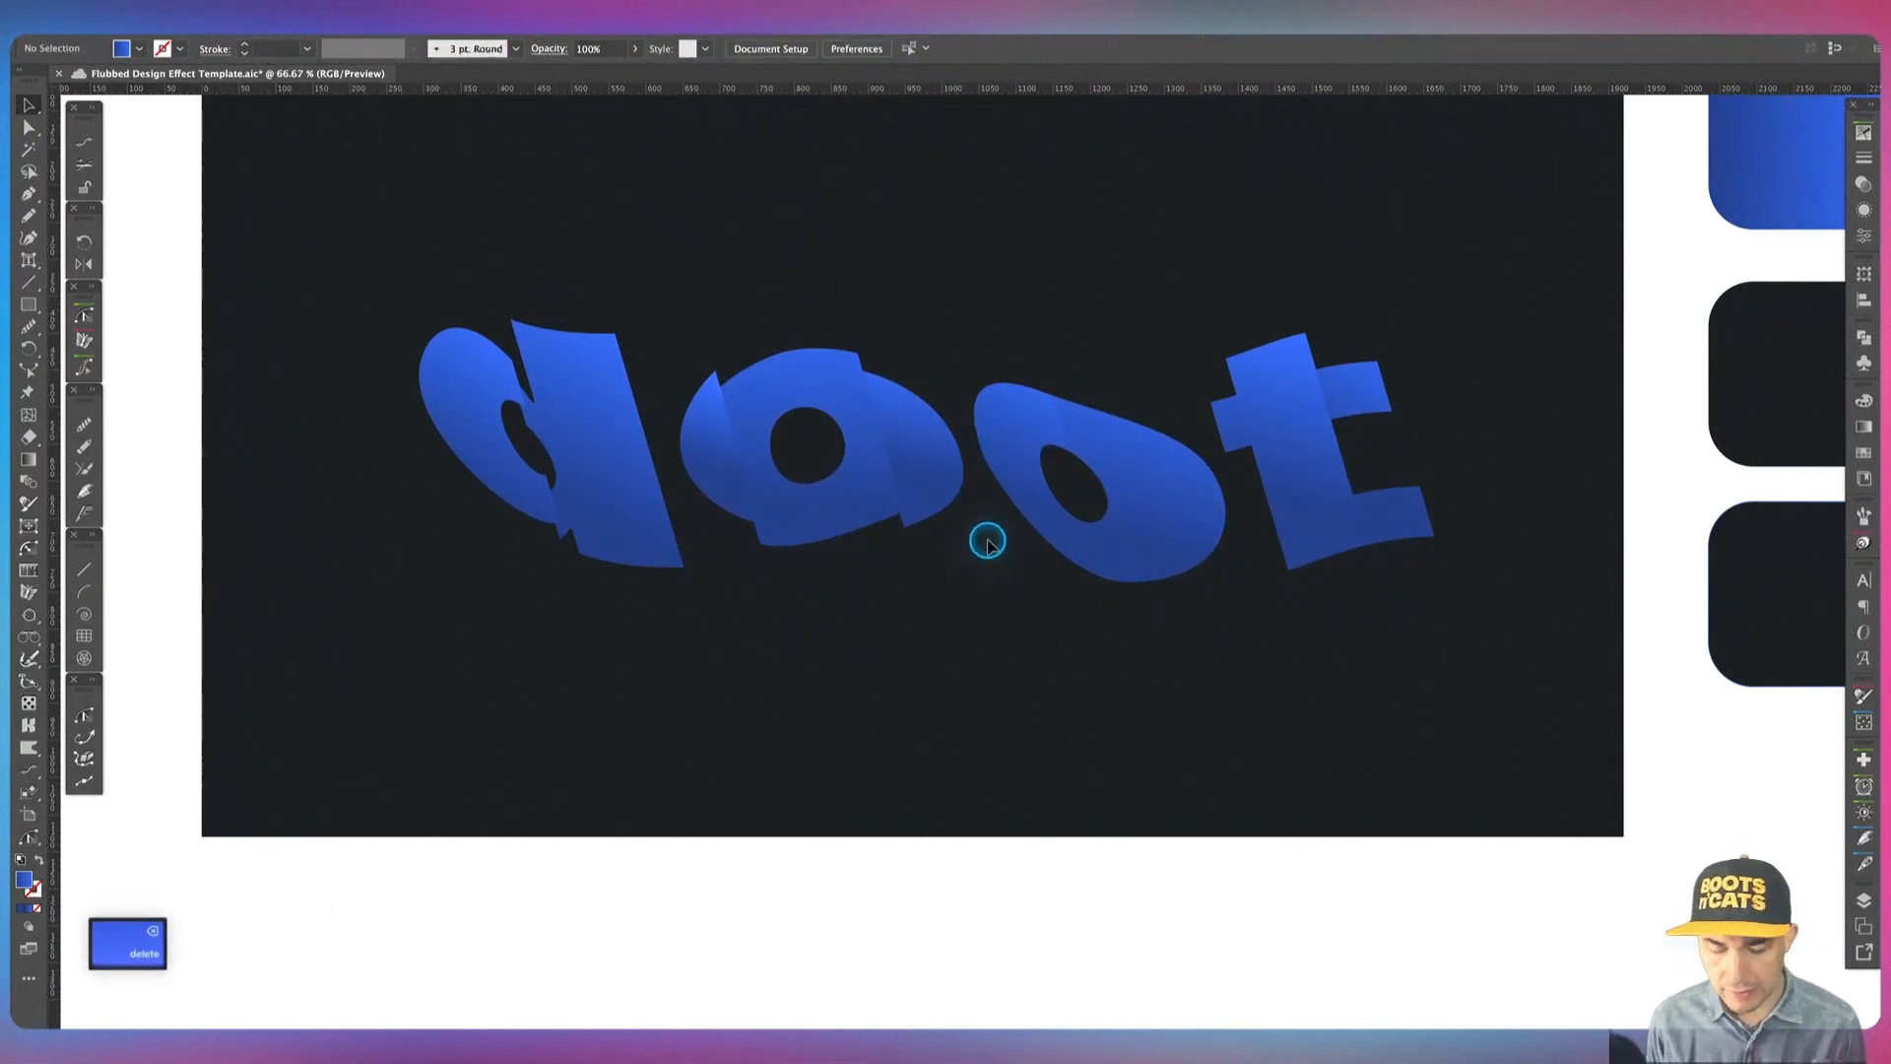
left_click(963, 443)
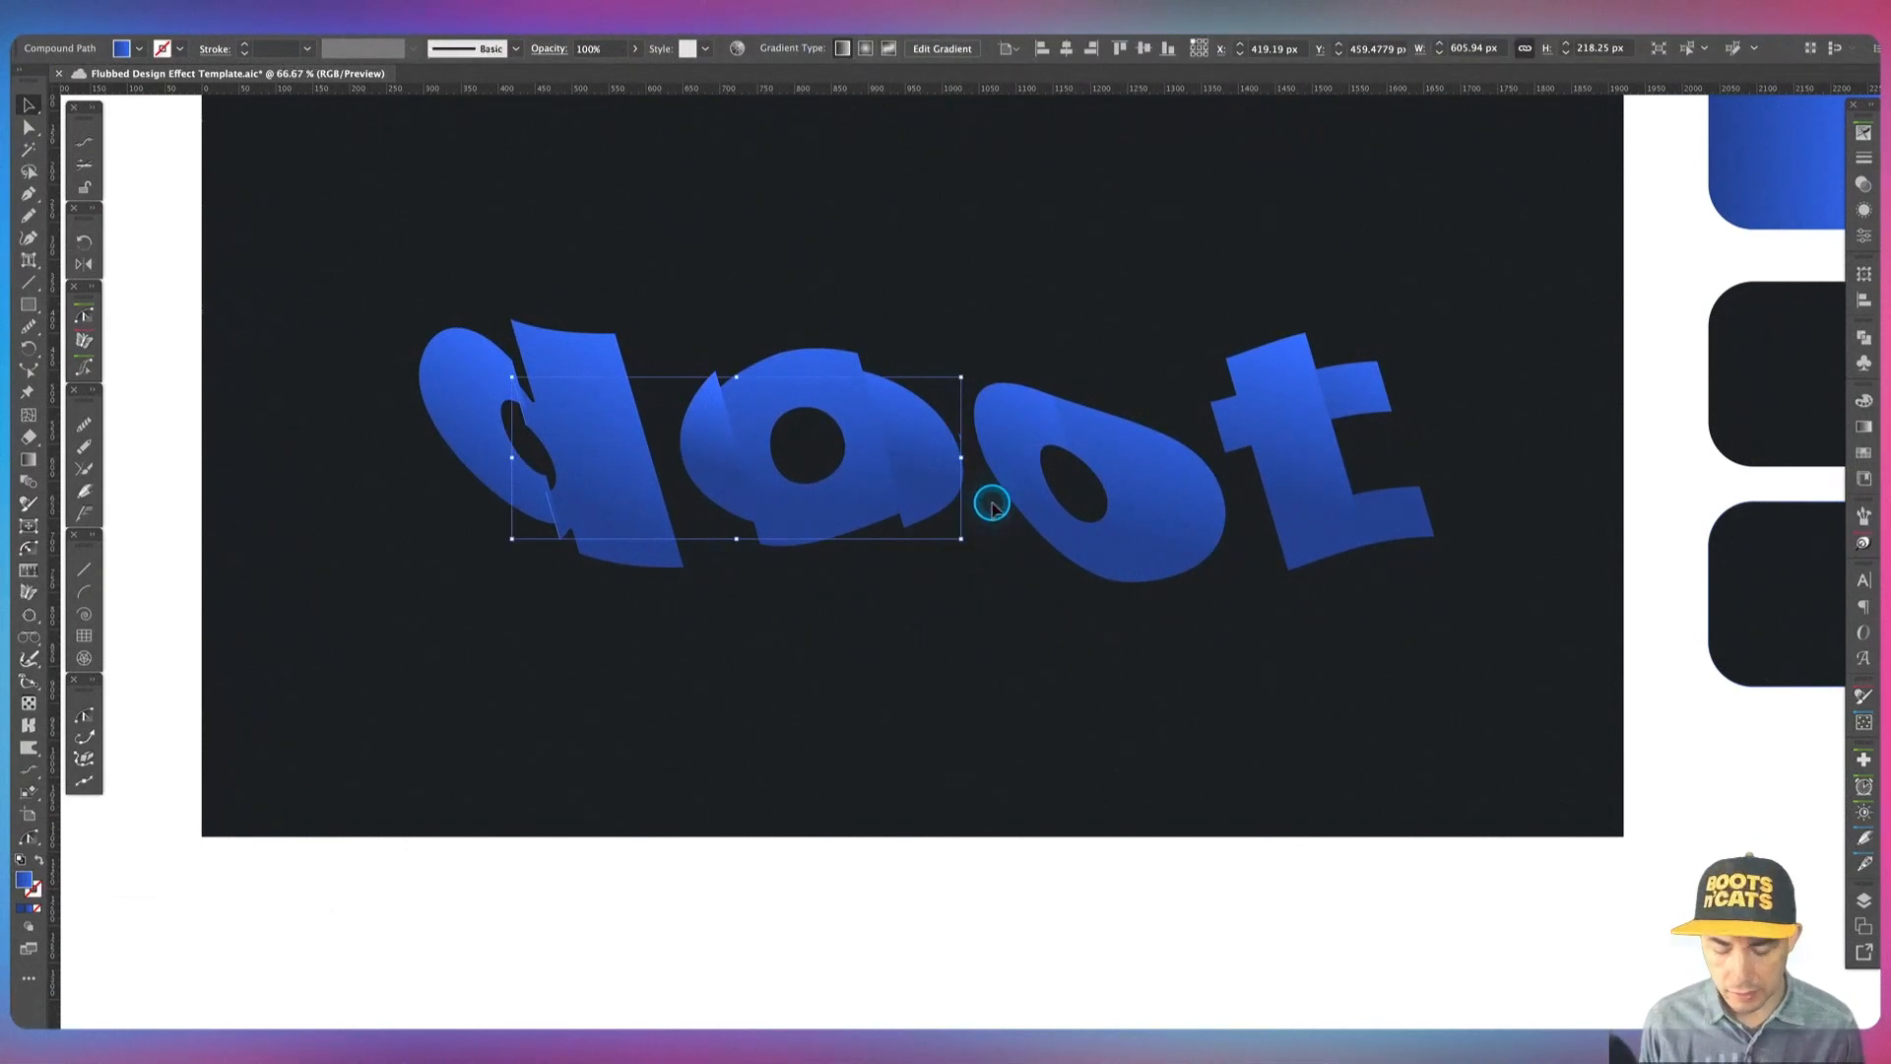
left_click(271, 12)
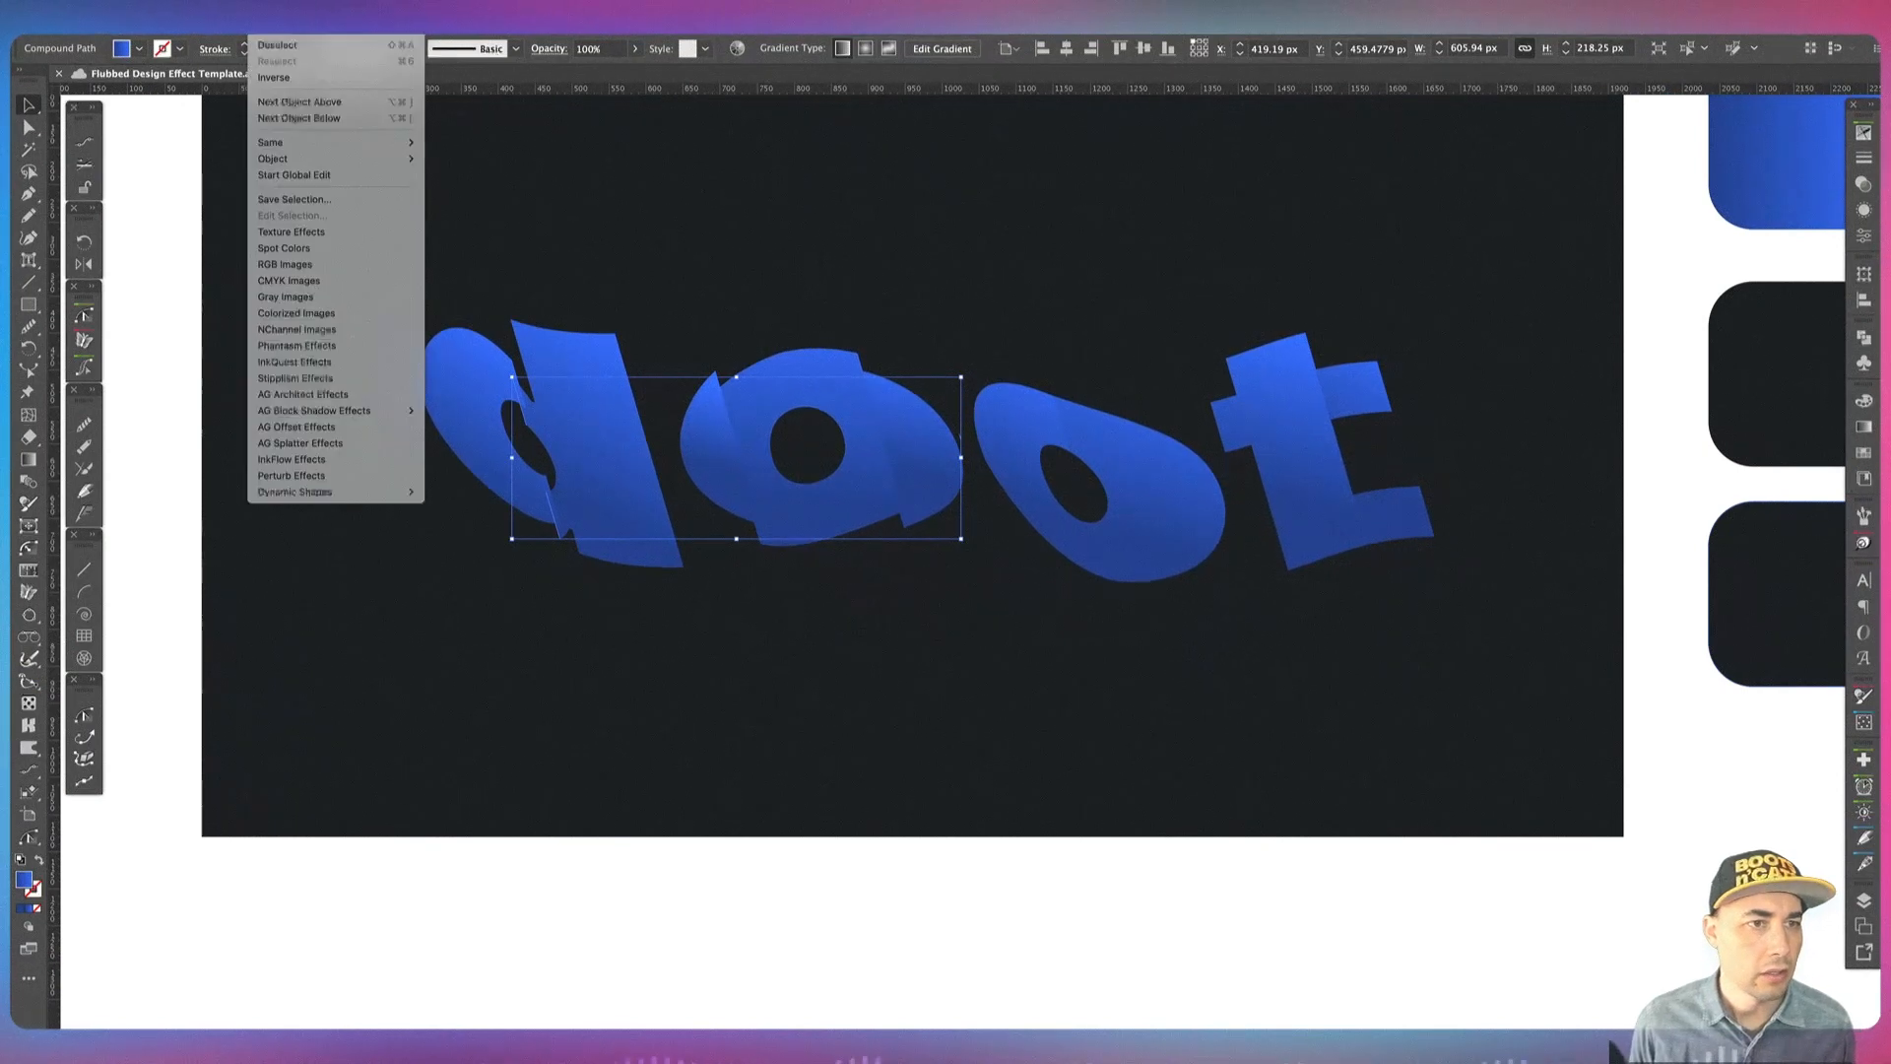
left_click(339, 147)
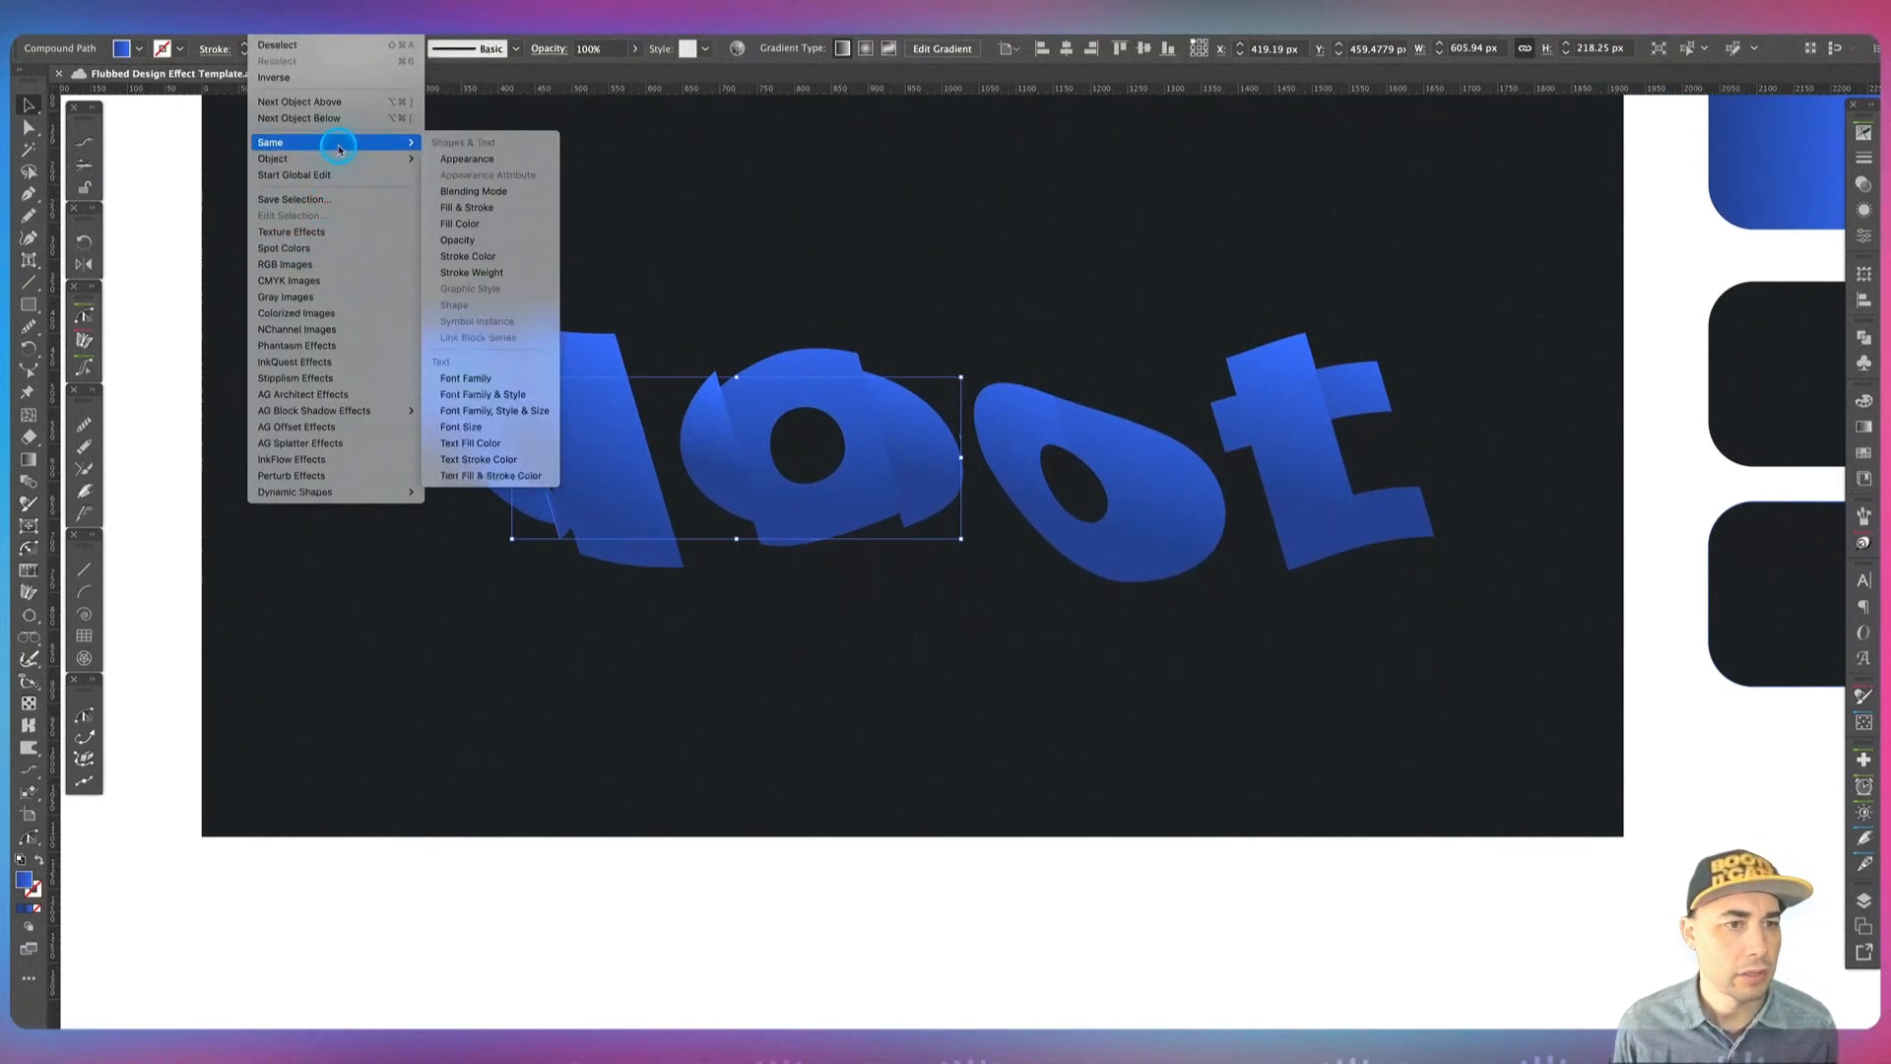
left_click(481, 159)
key("Delete")
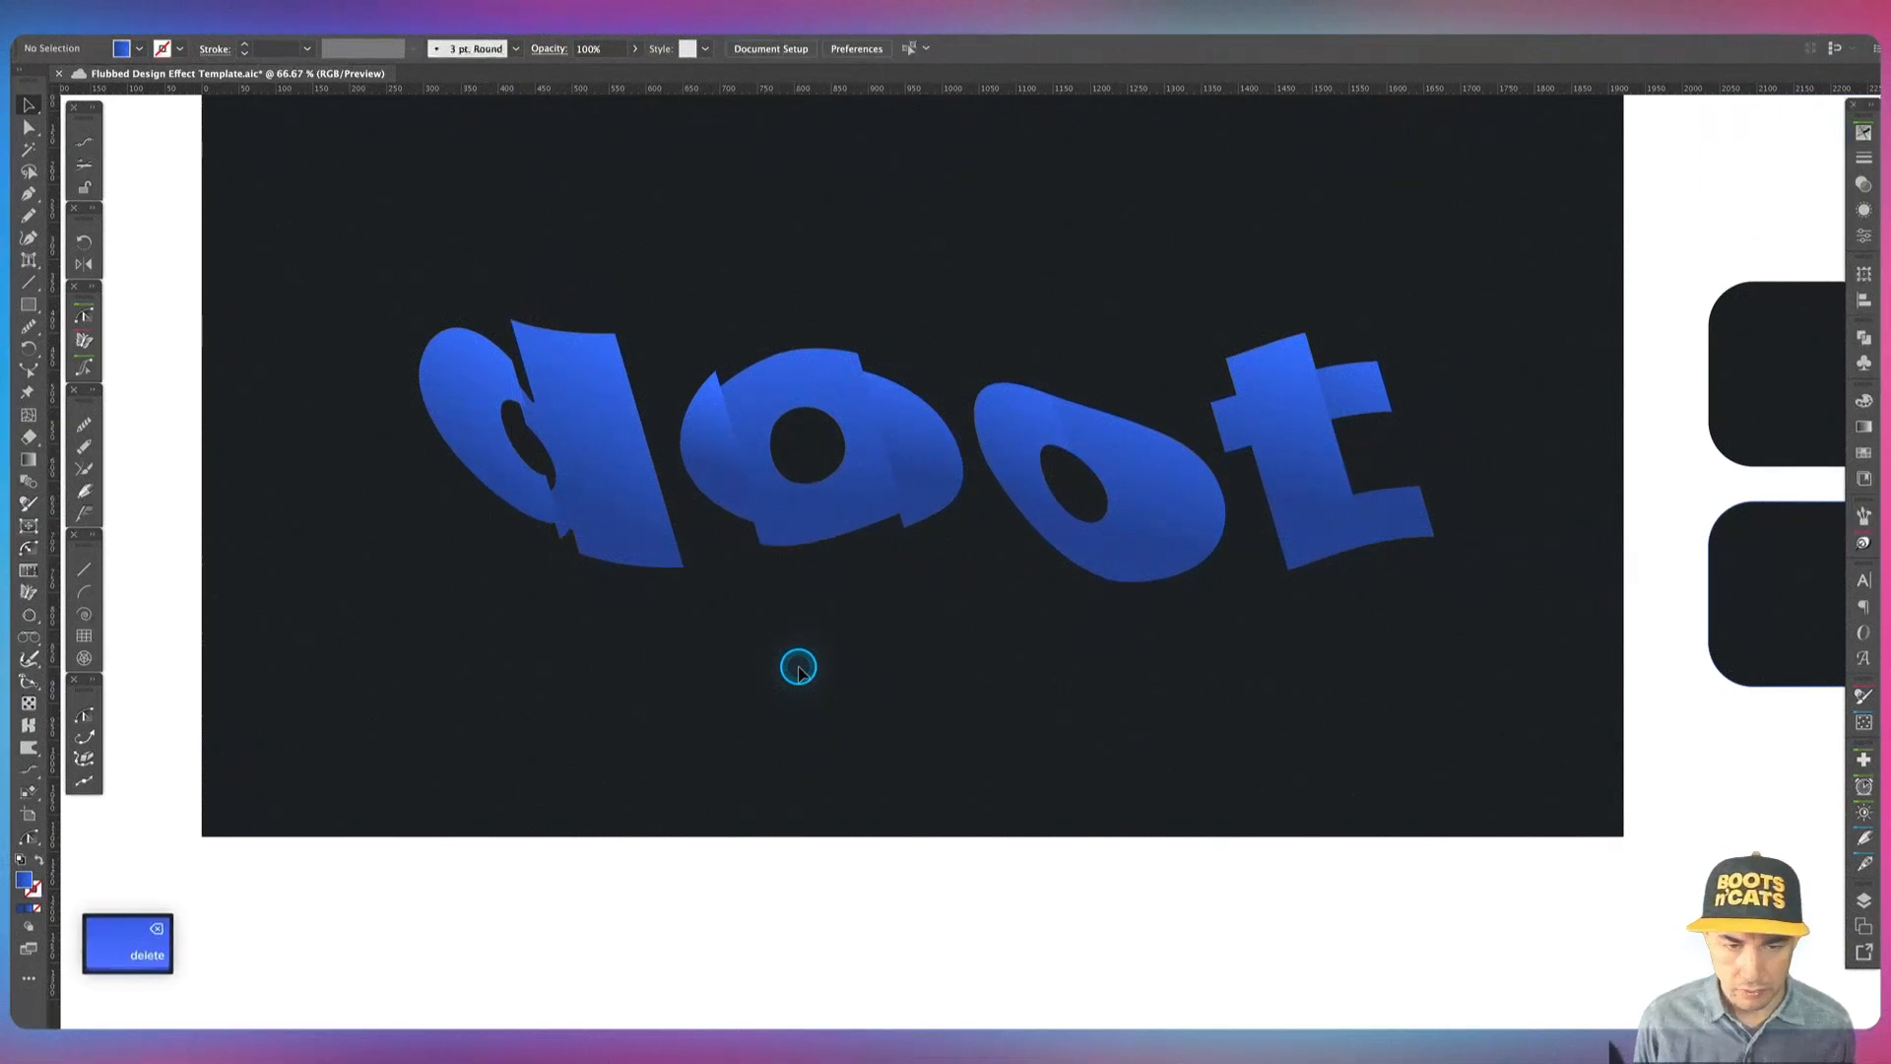
Step: Nudge the right-hand section of the second o up to about Y 462 px
left_click(1025, 513)
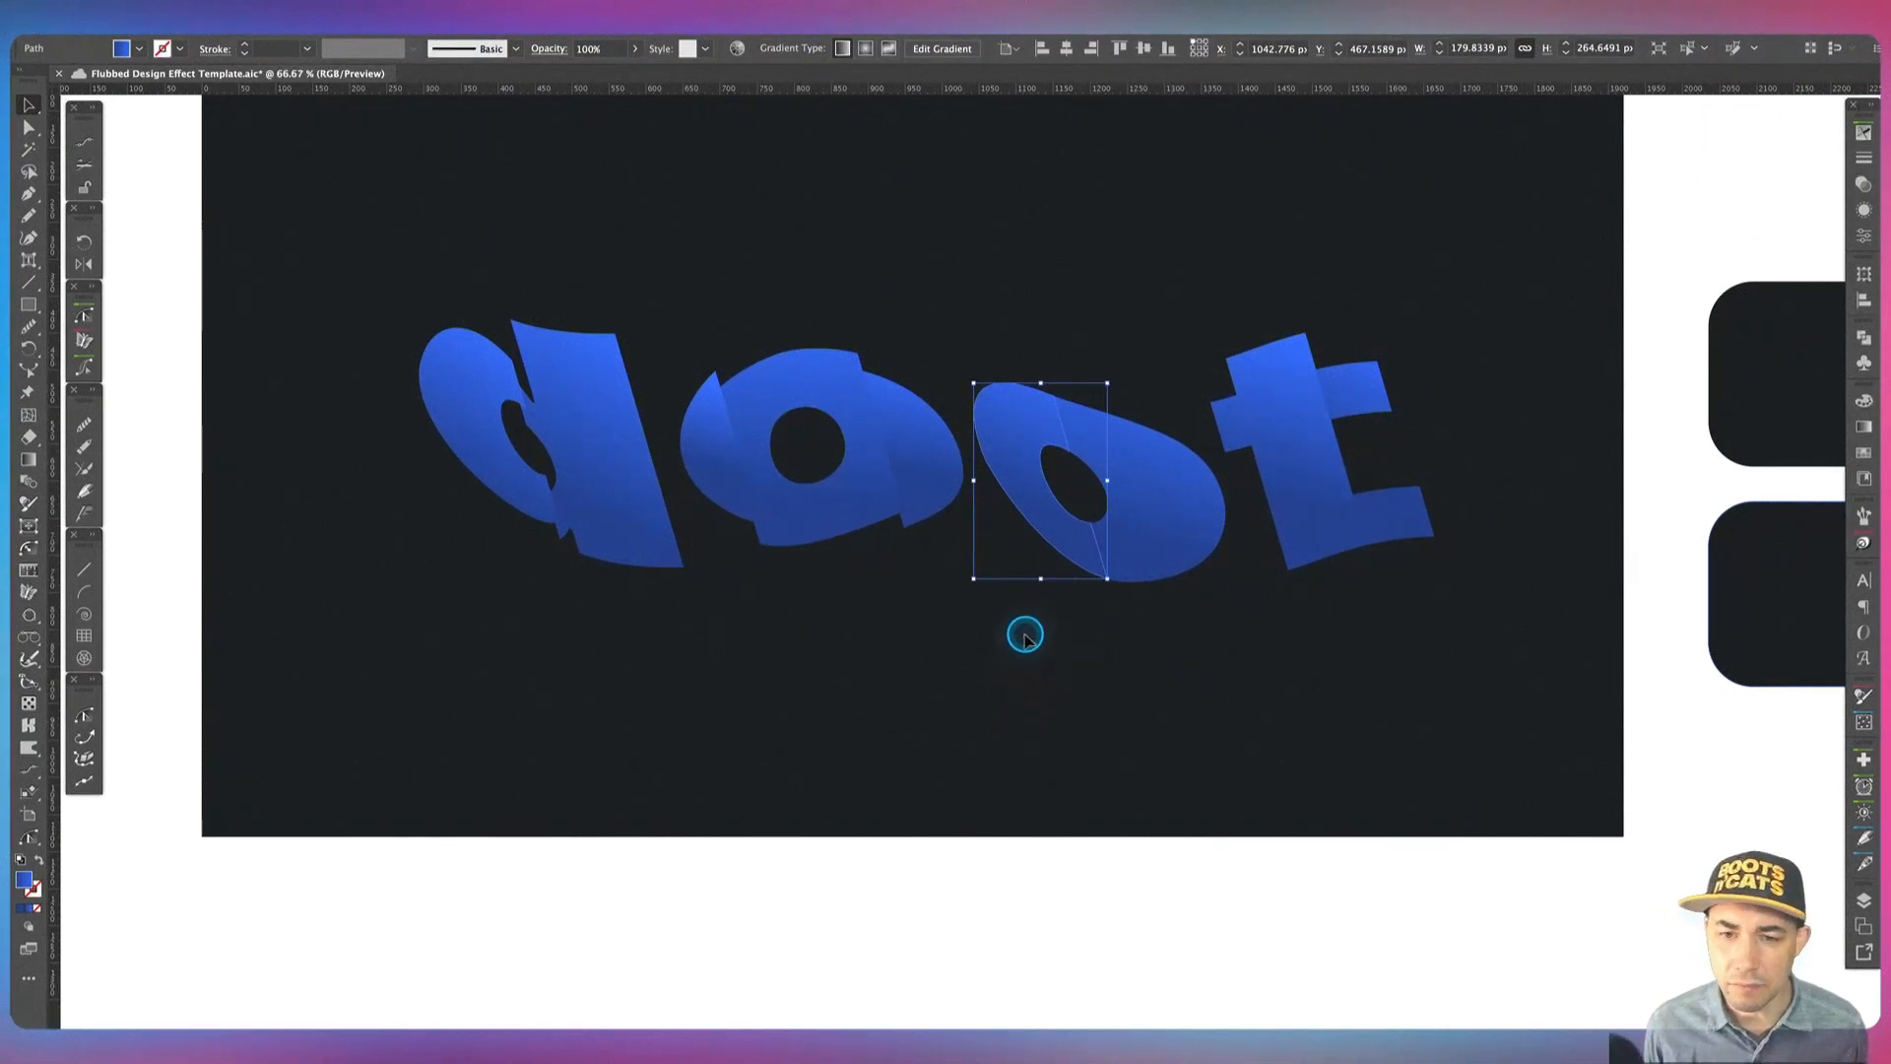
key("shift")
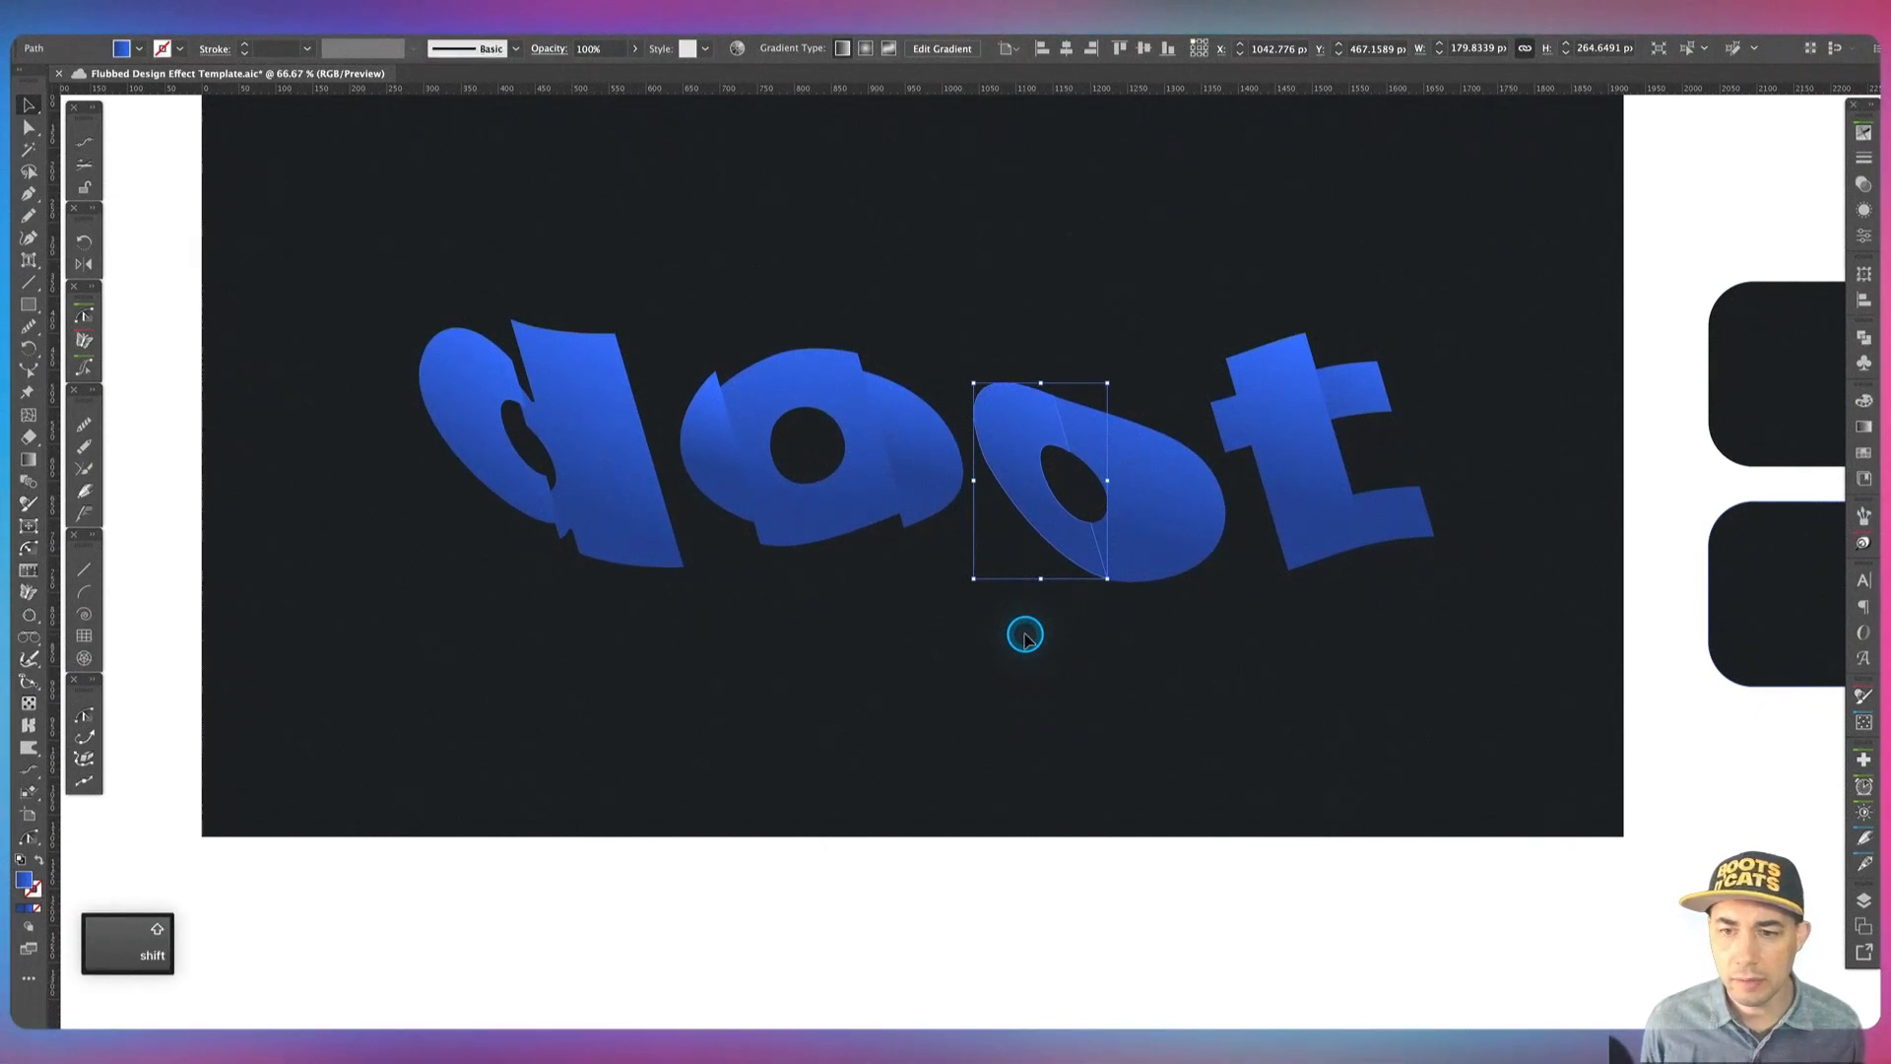
left_click(1151, 547)
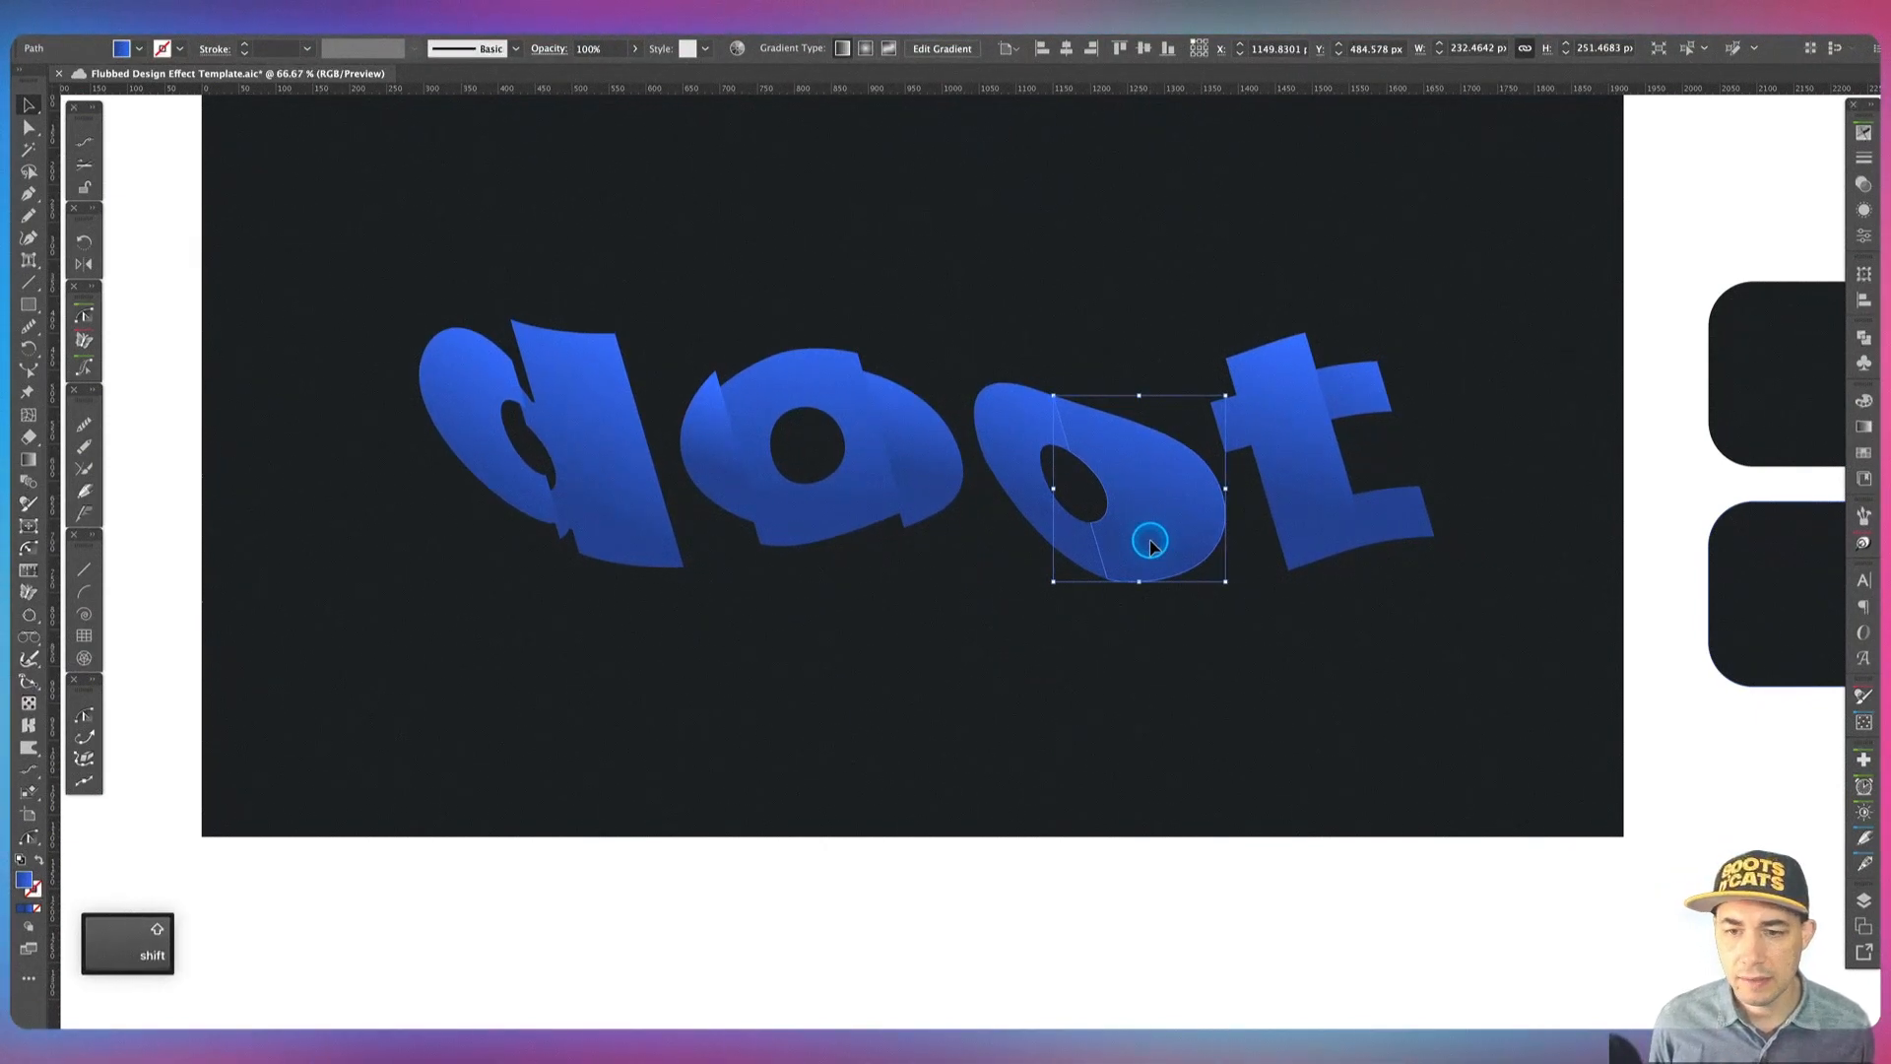
key("shift+Up")
key("shift+Up")
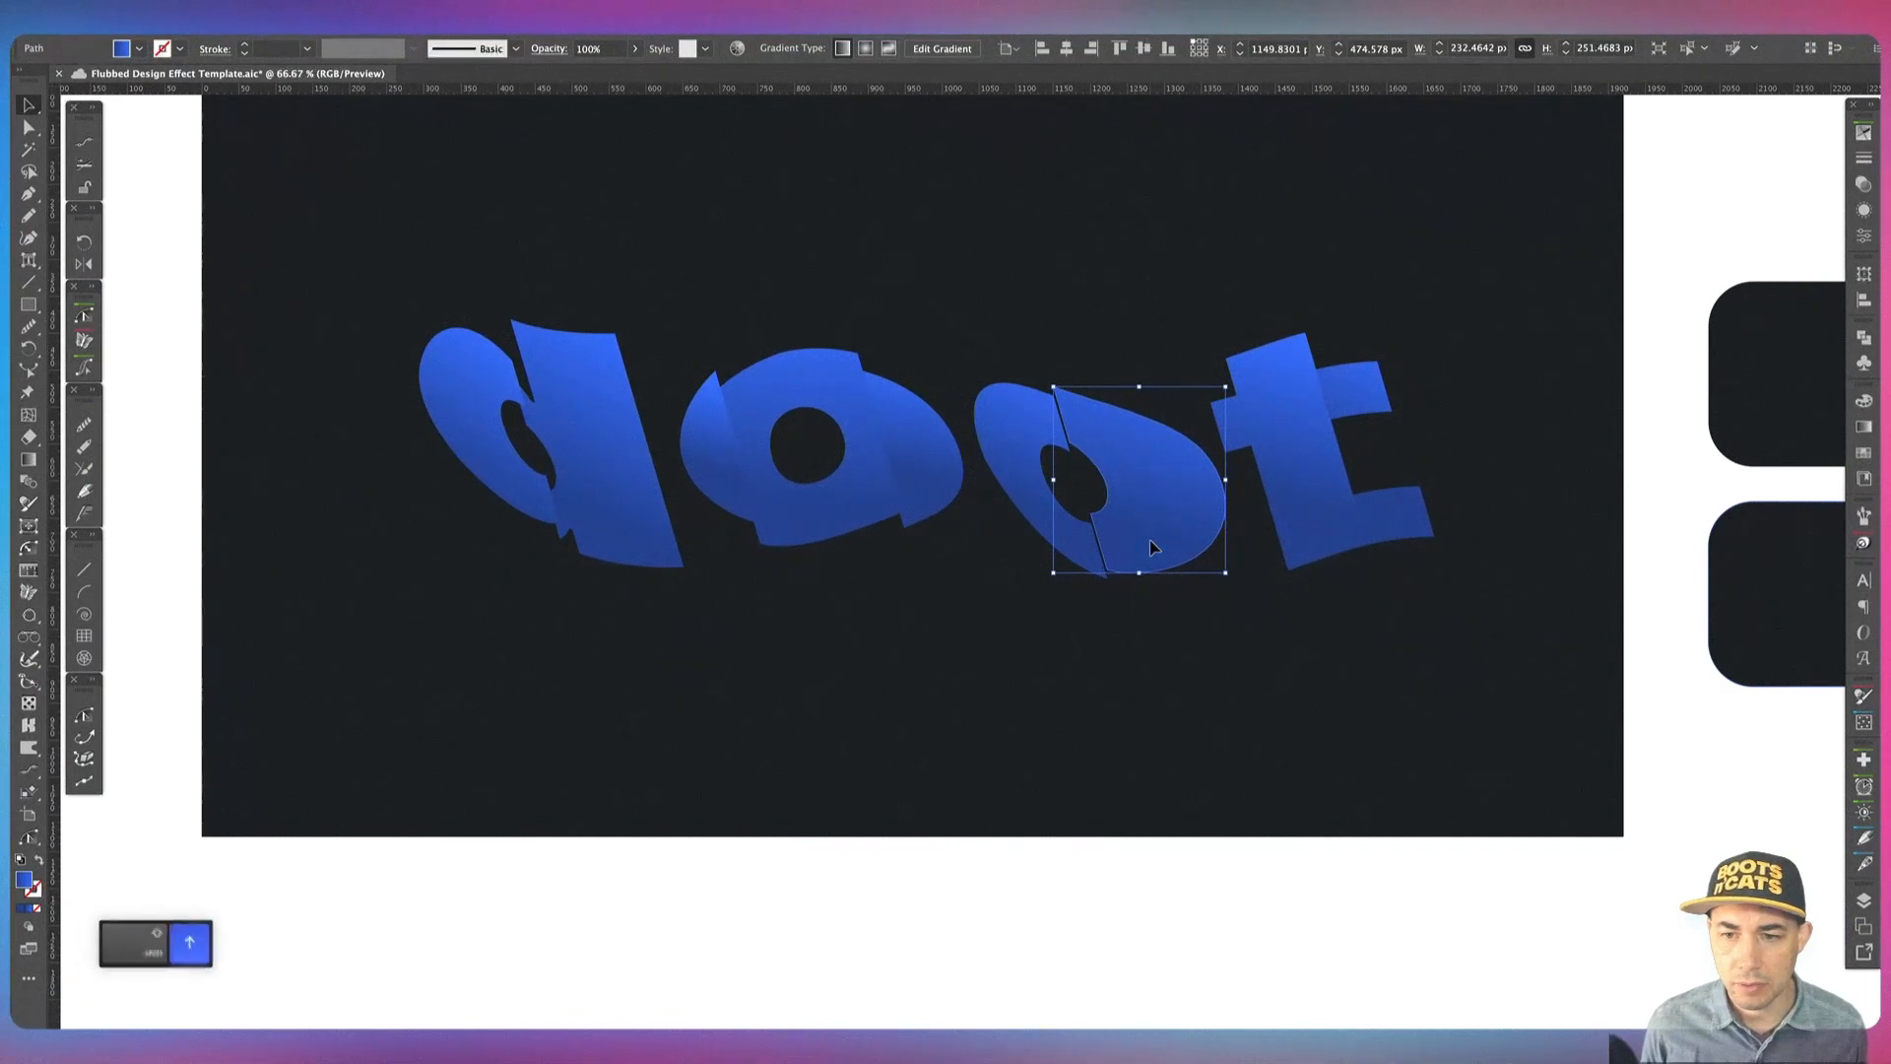
left_click(1320, 450)
key("shift+Down")
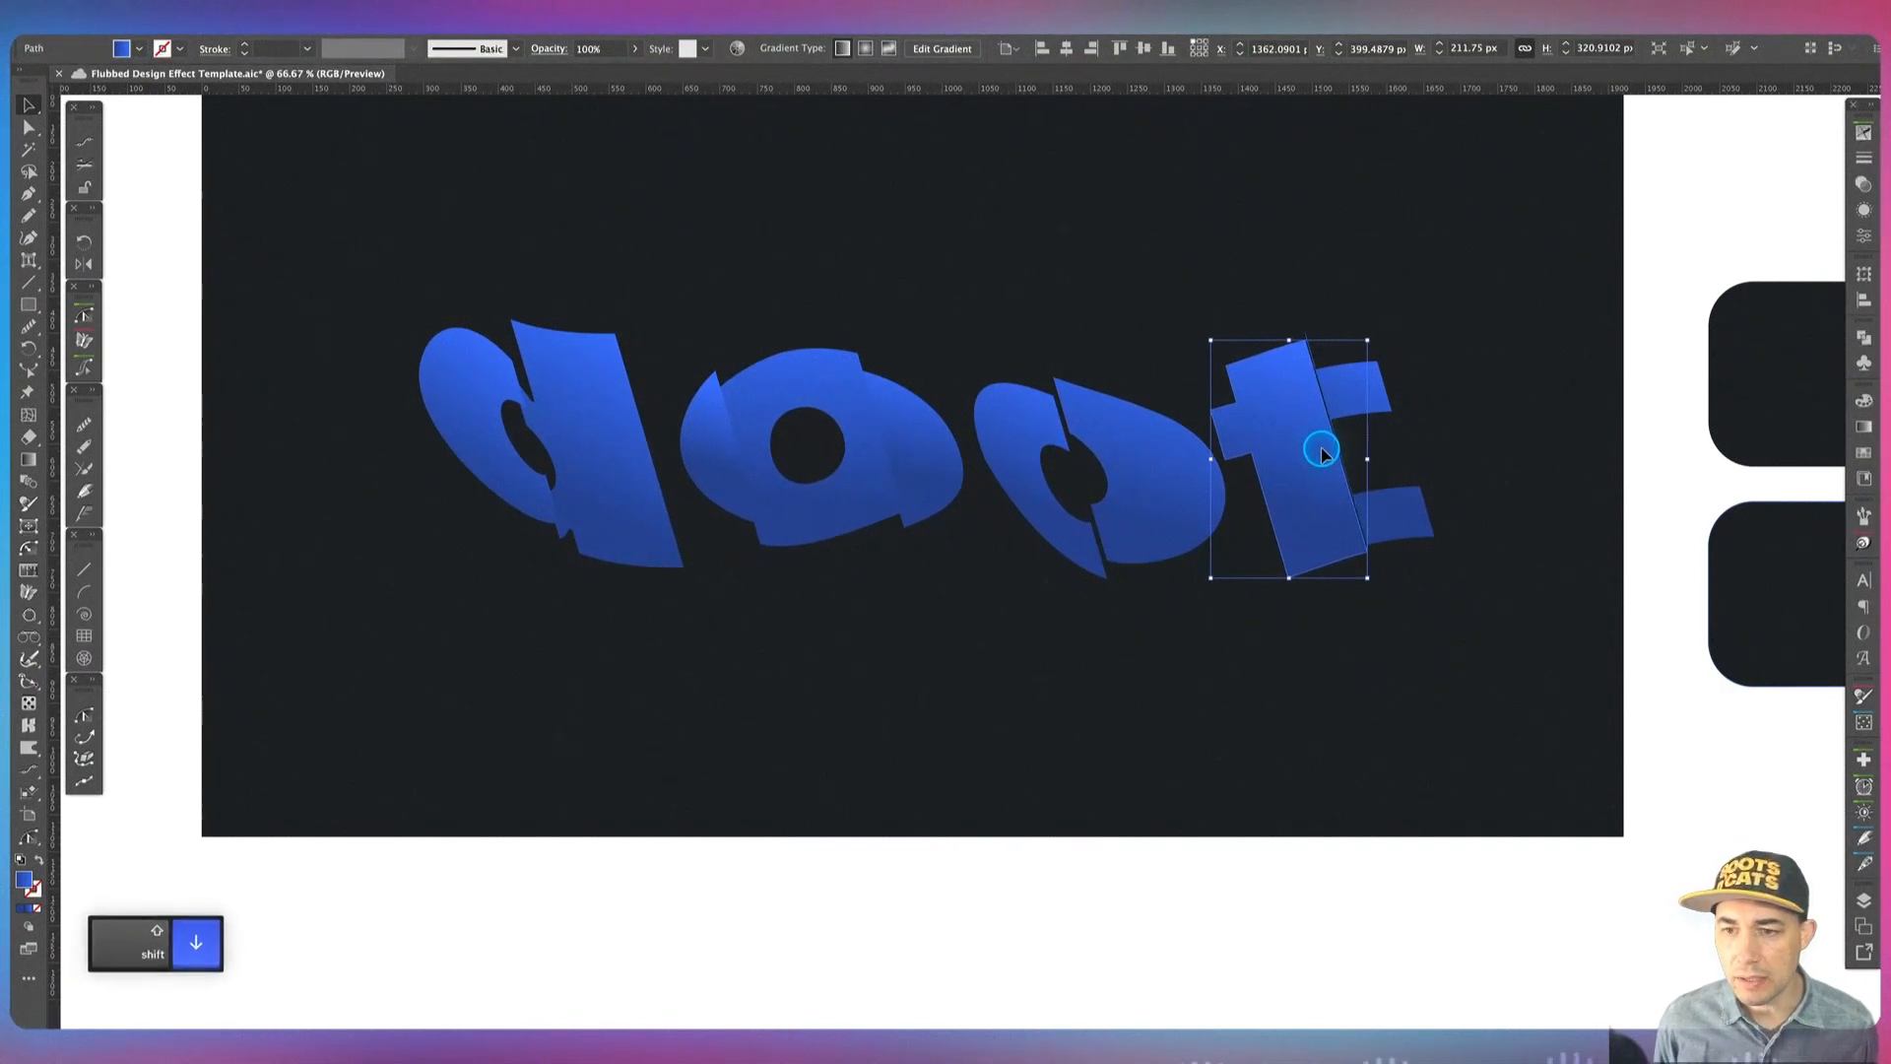
key("shift+Down")
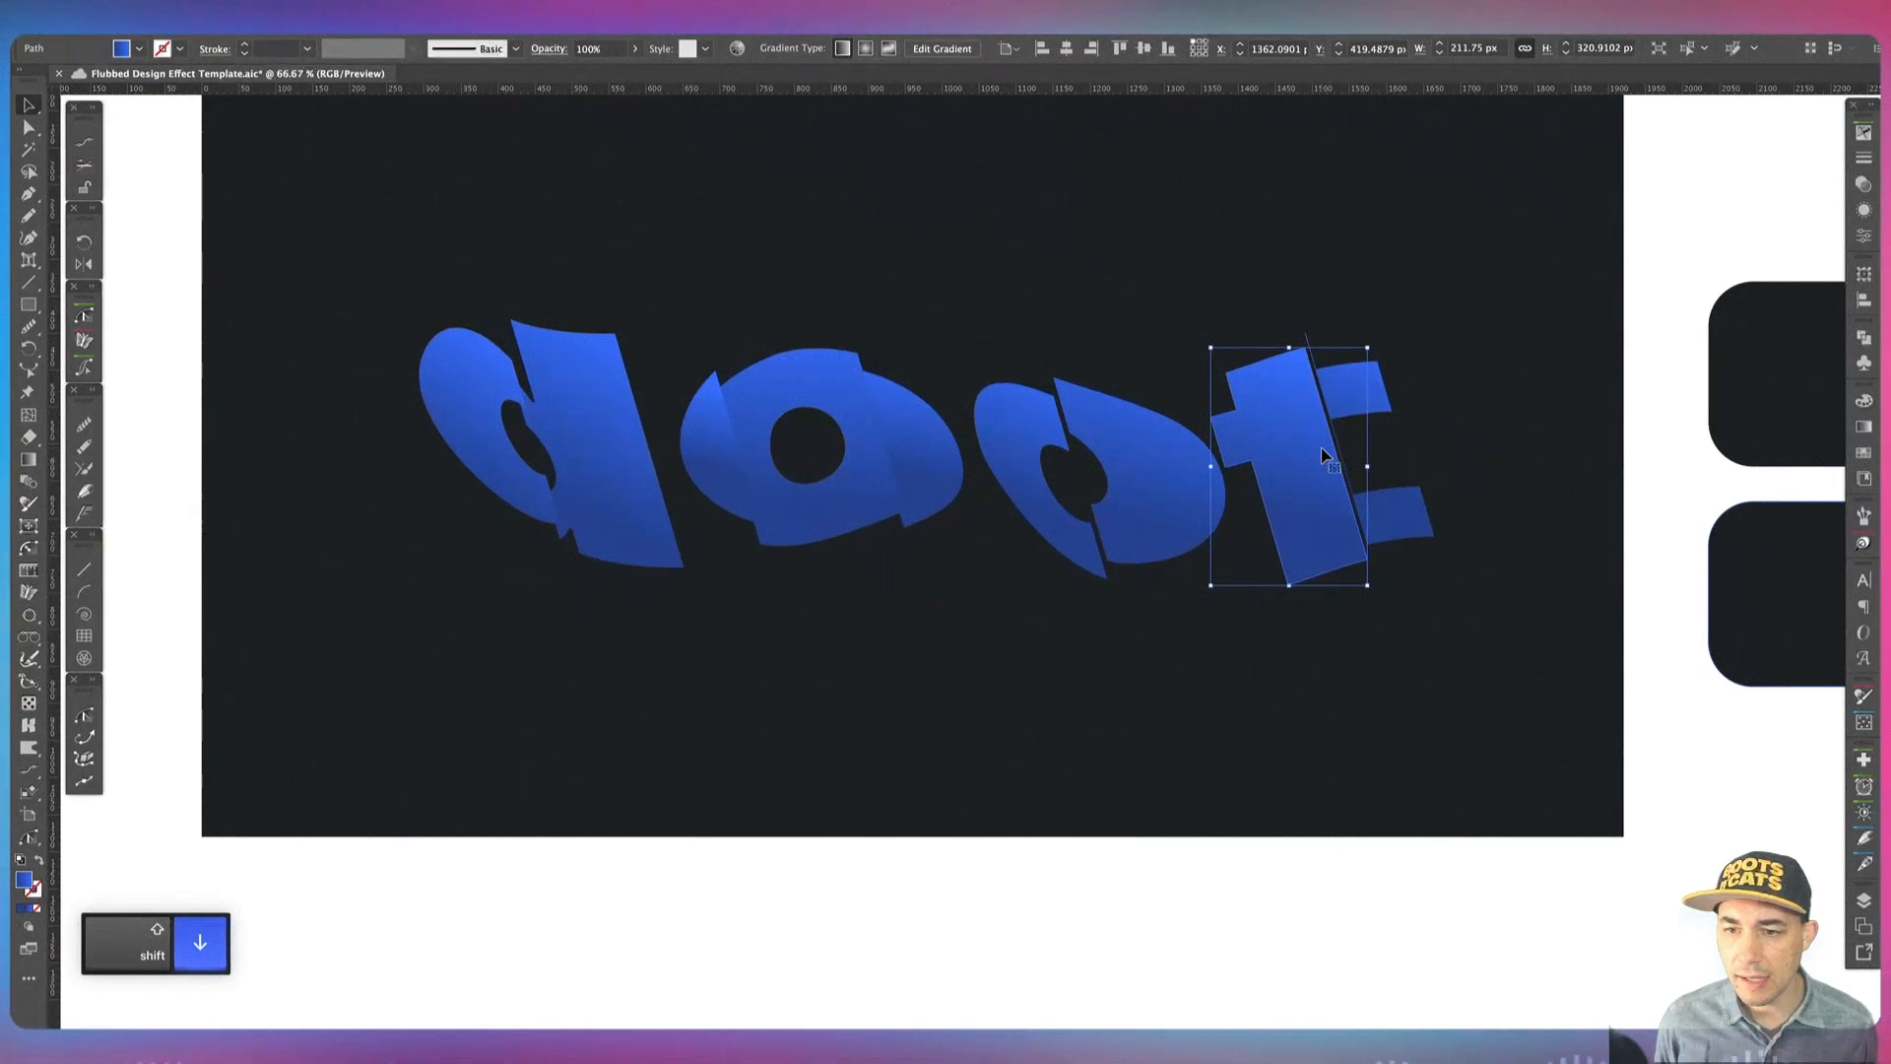
key("super+z")
key("super+z")
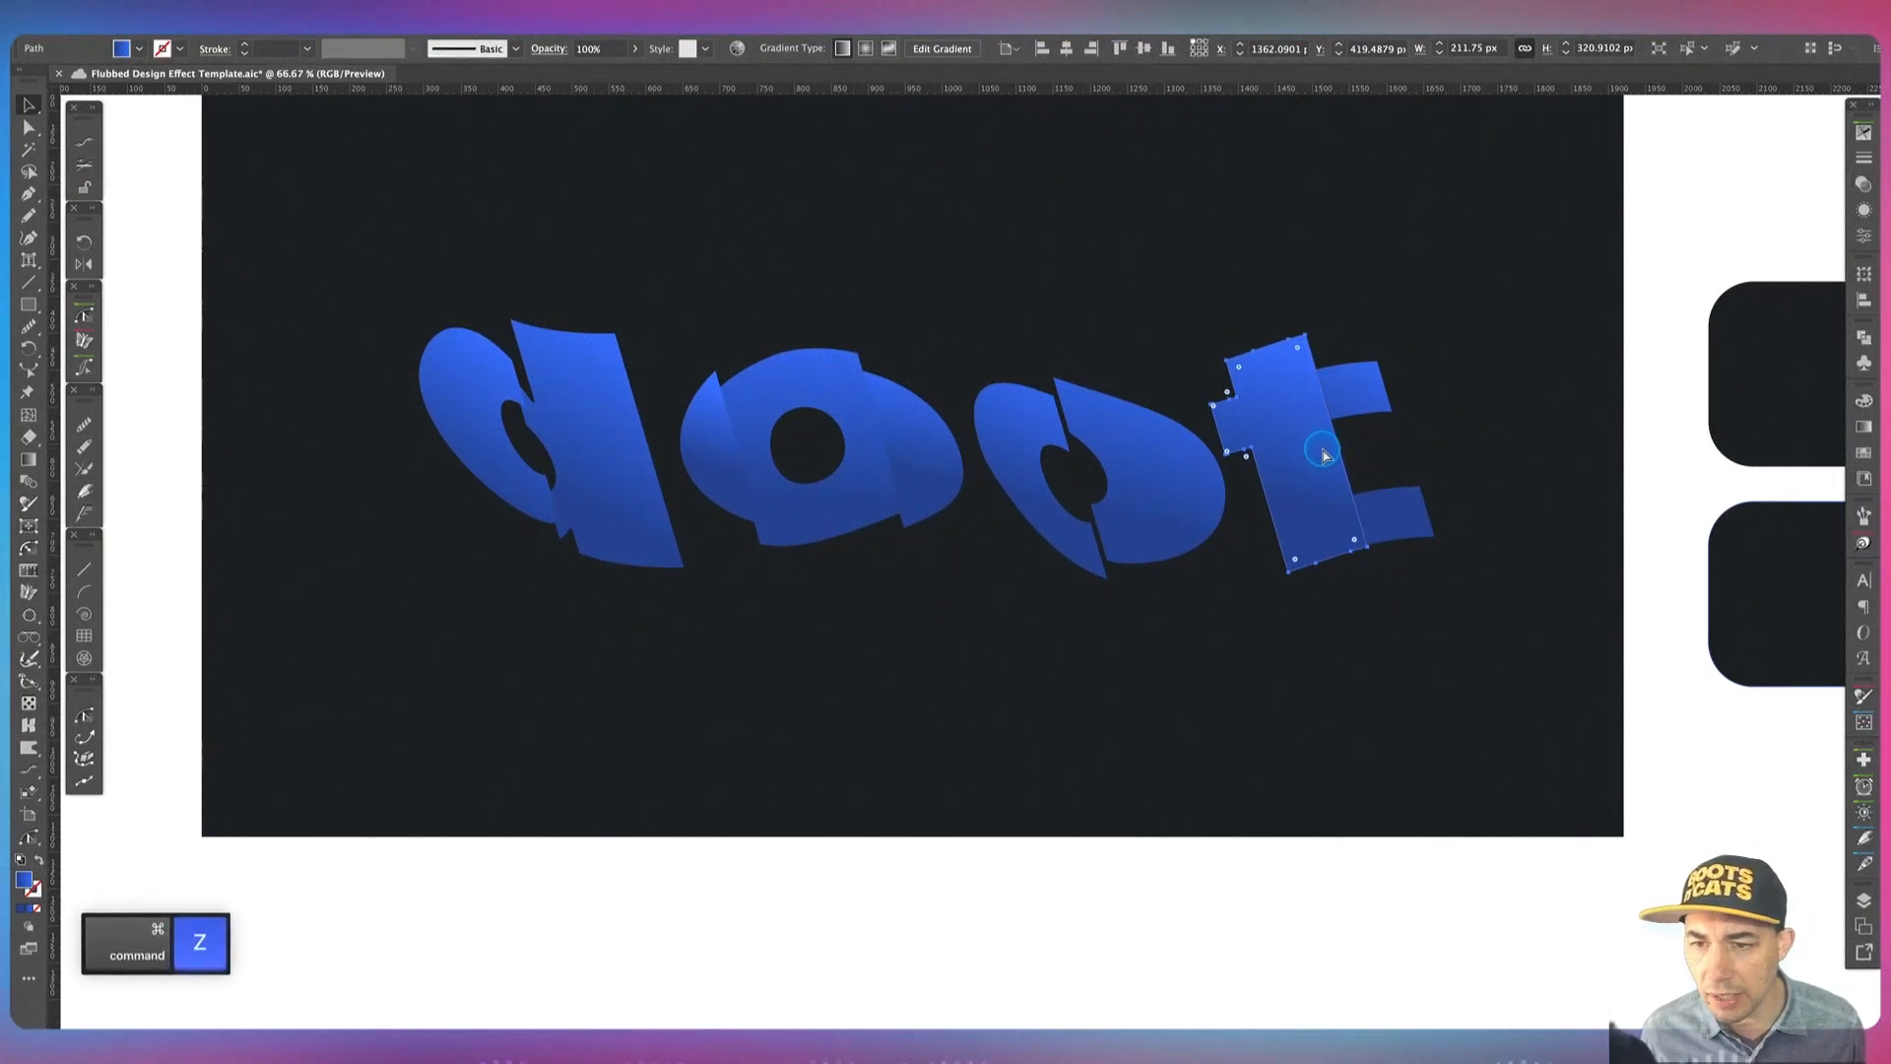
key("super+z")
key("shift+super+z")
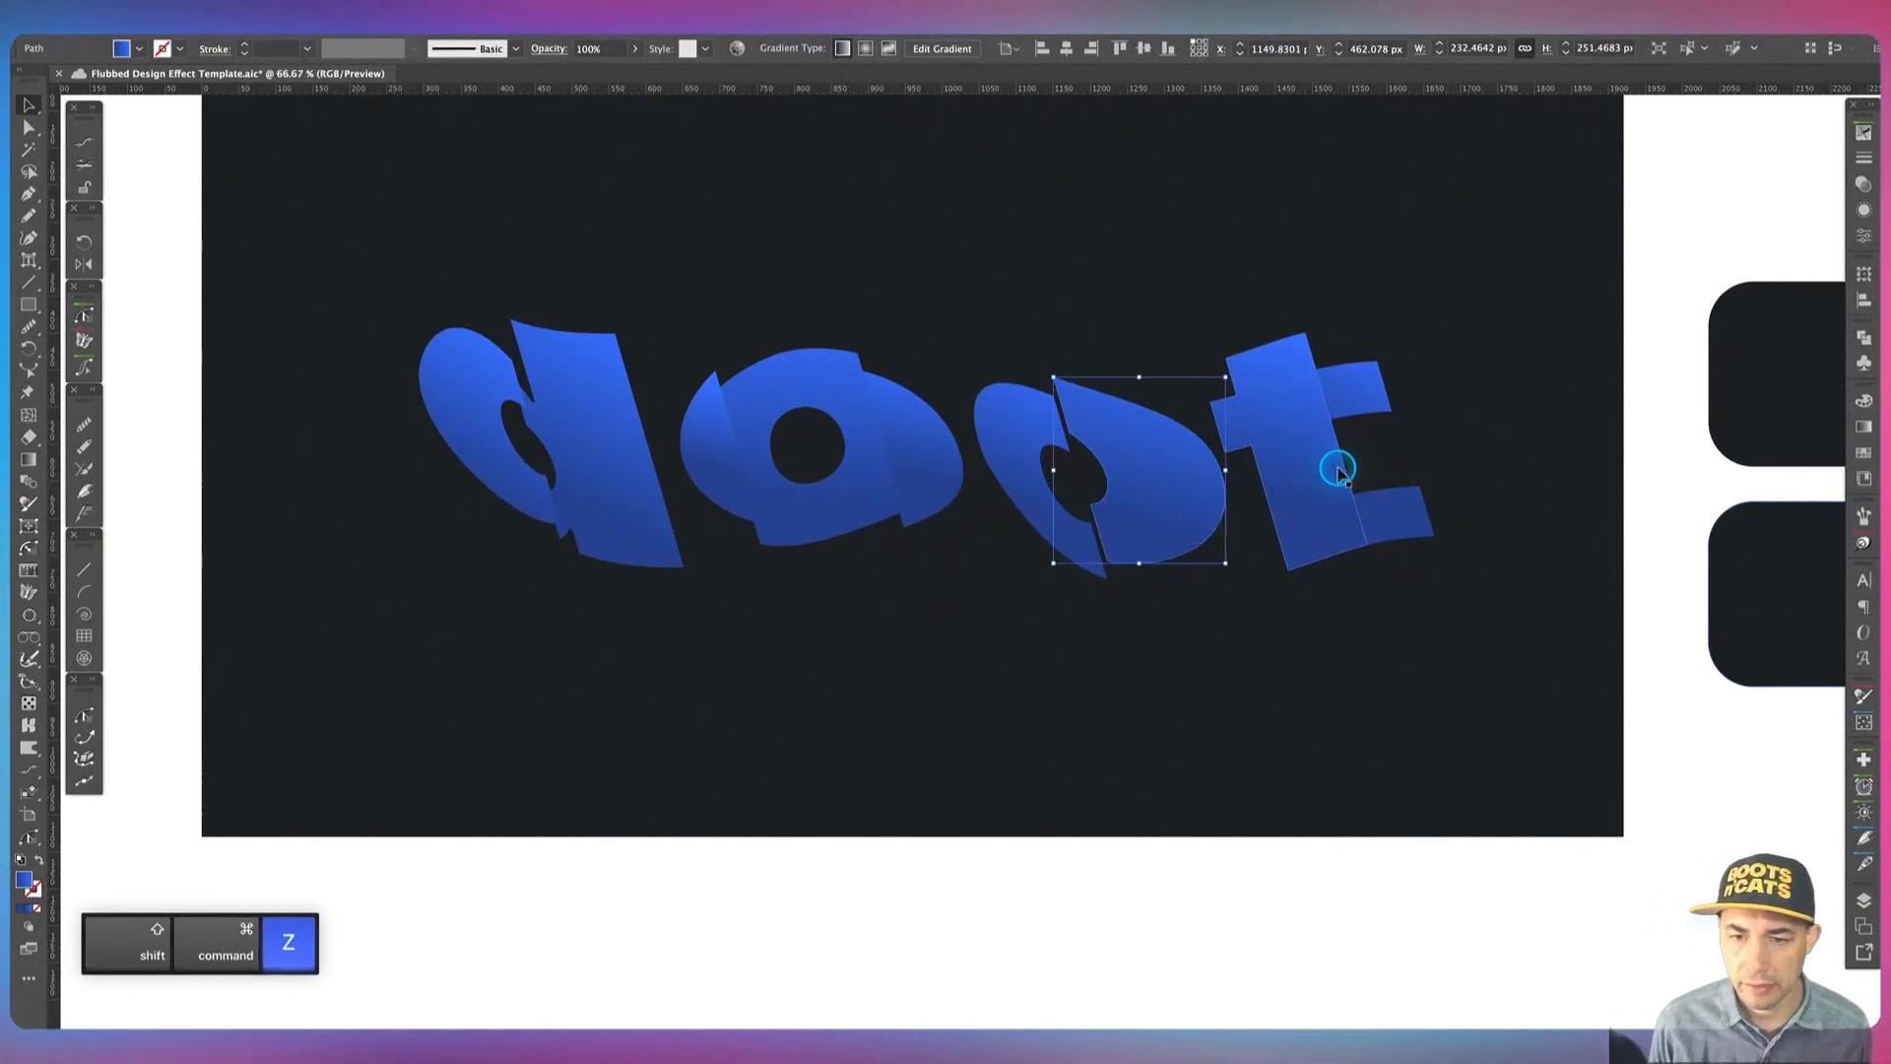
key("shift+super+z")
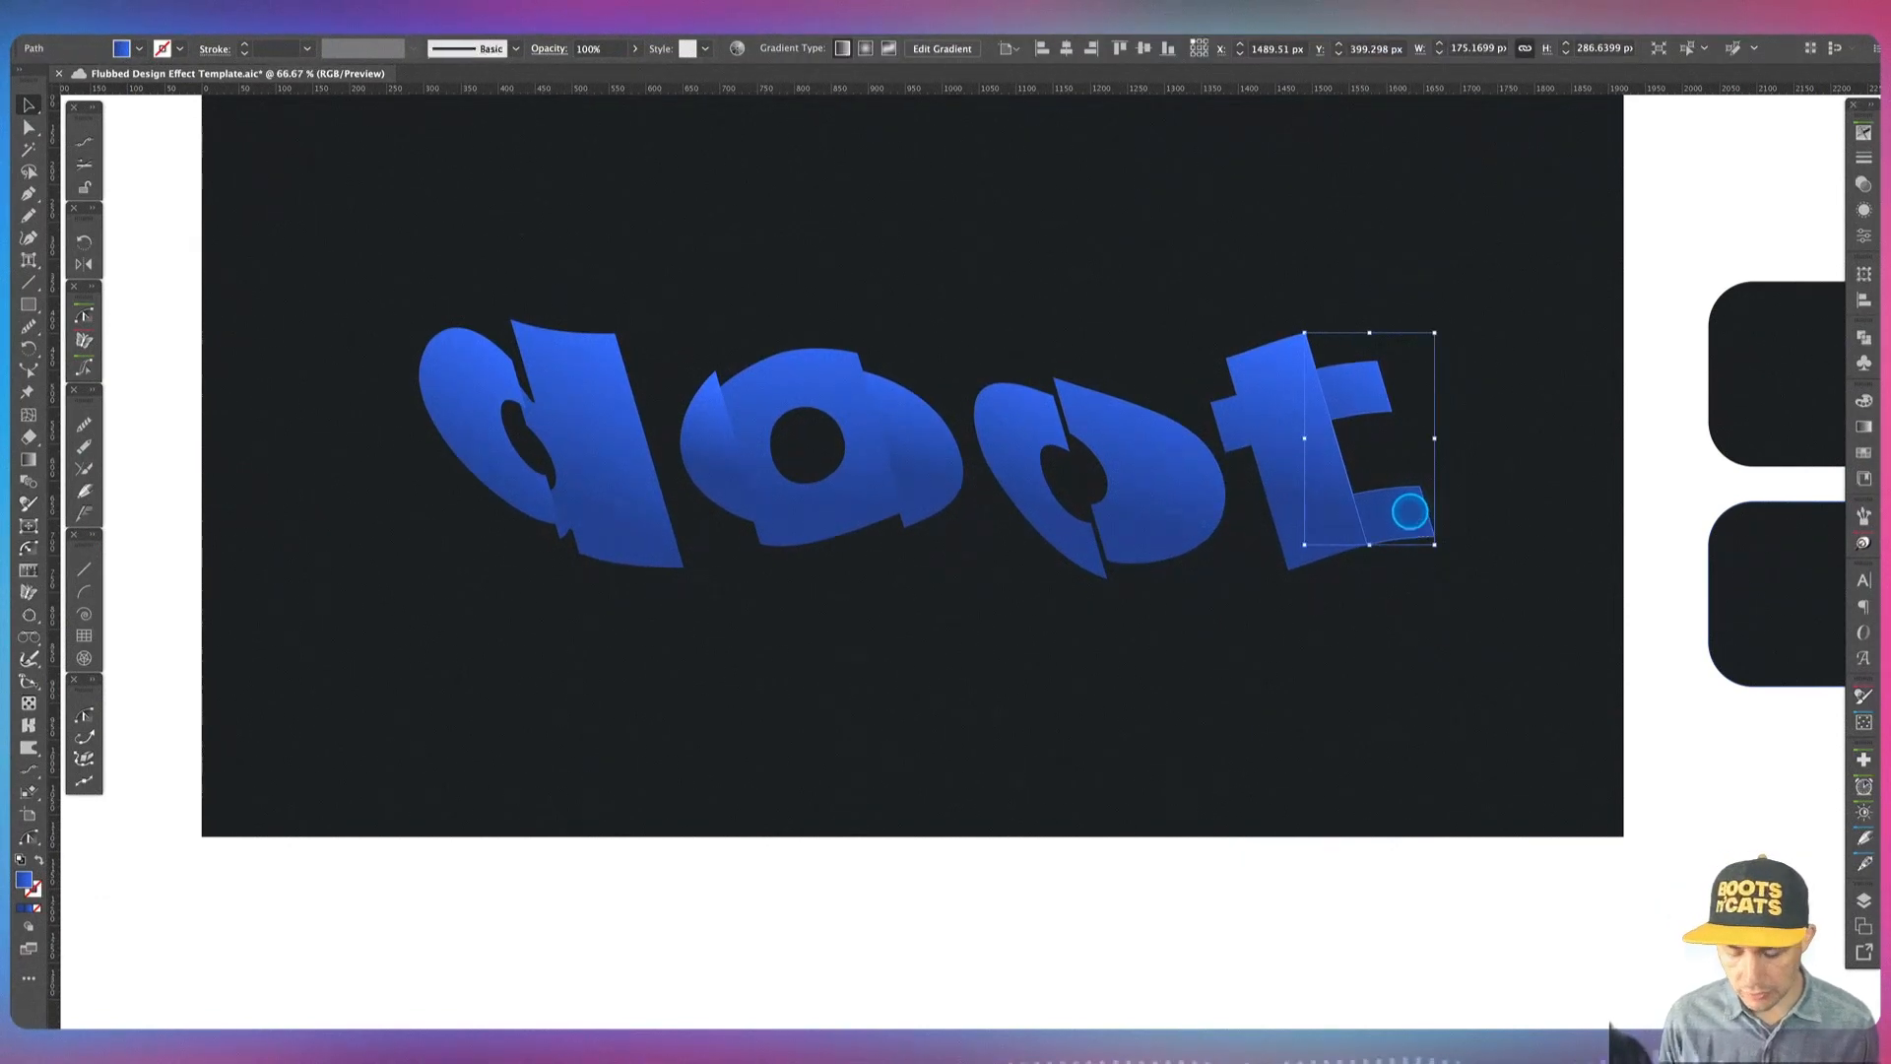
Step: Nudge the t's crossbar-and-foot section up about 25 px so it is offset from the stem
key("super+equal")
left_click(1166, 401)
key("a")
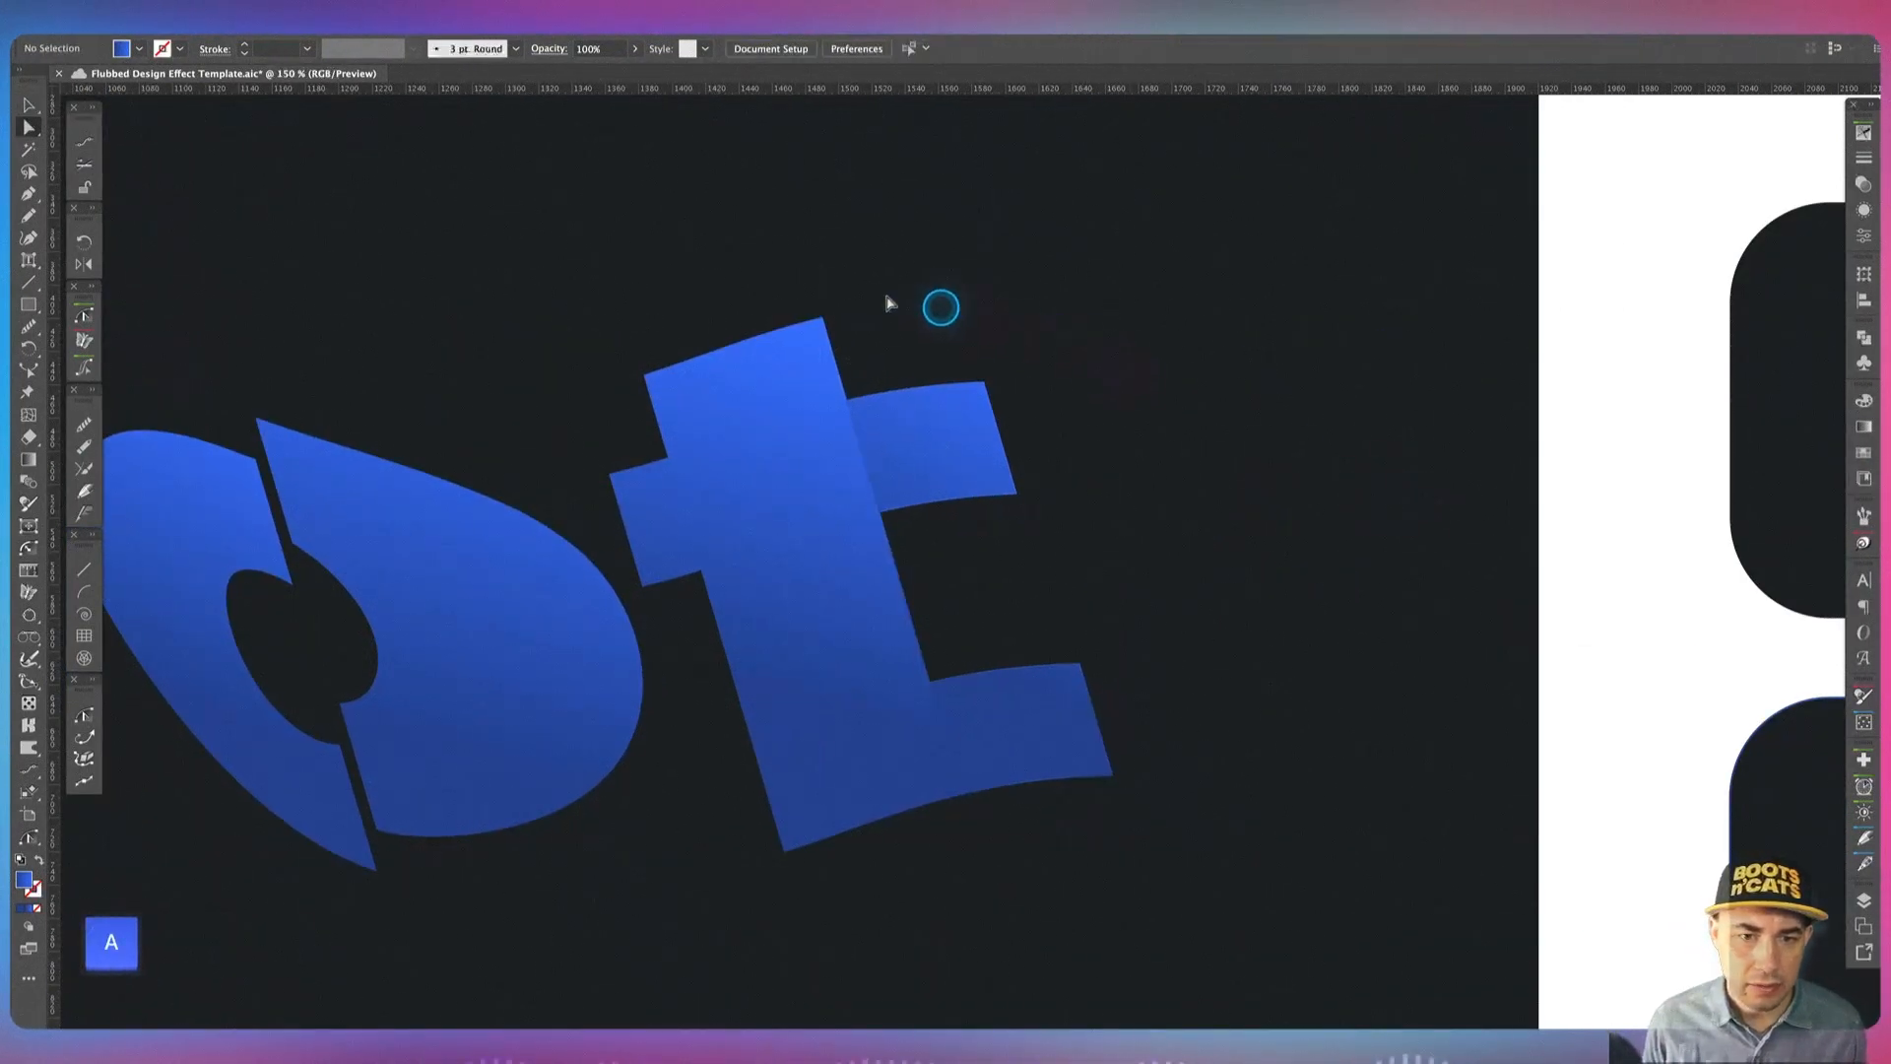
left_click(939, 431)
key("v")
left_click(1309, 489)
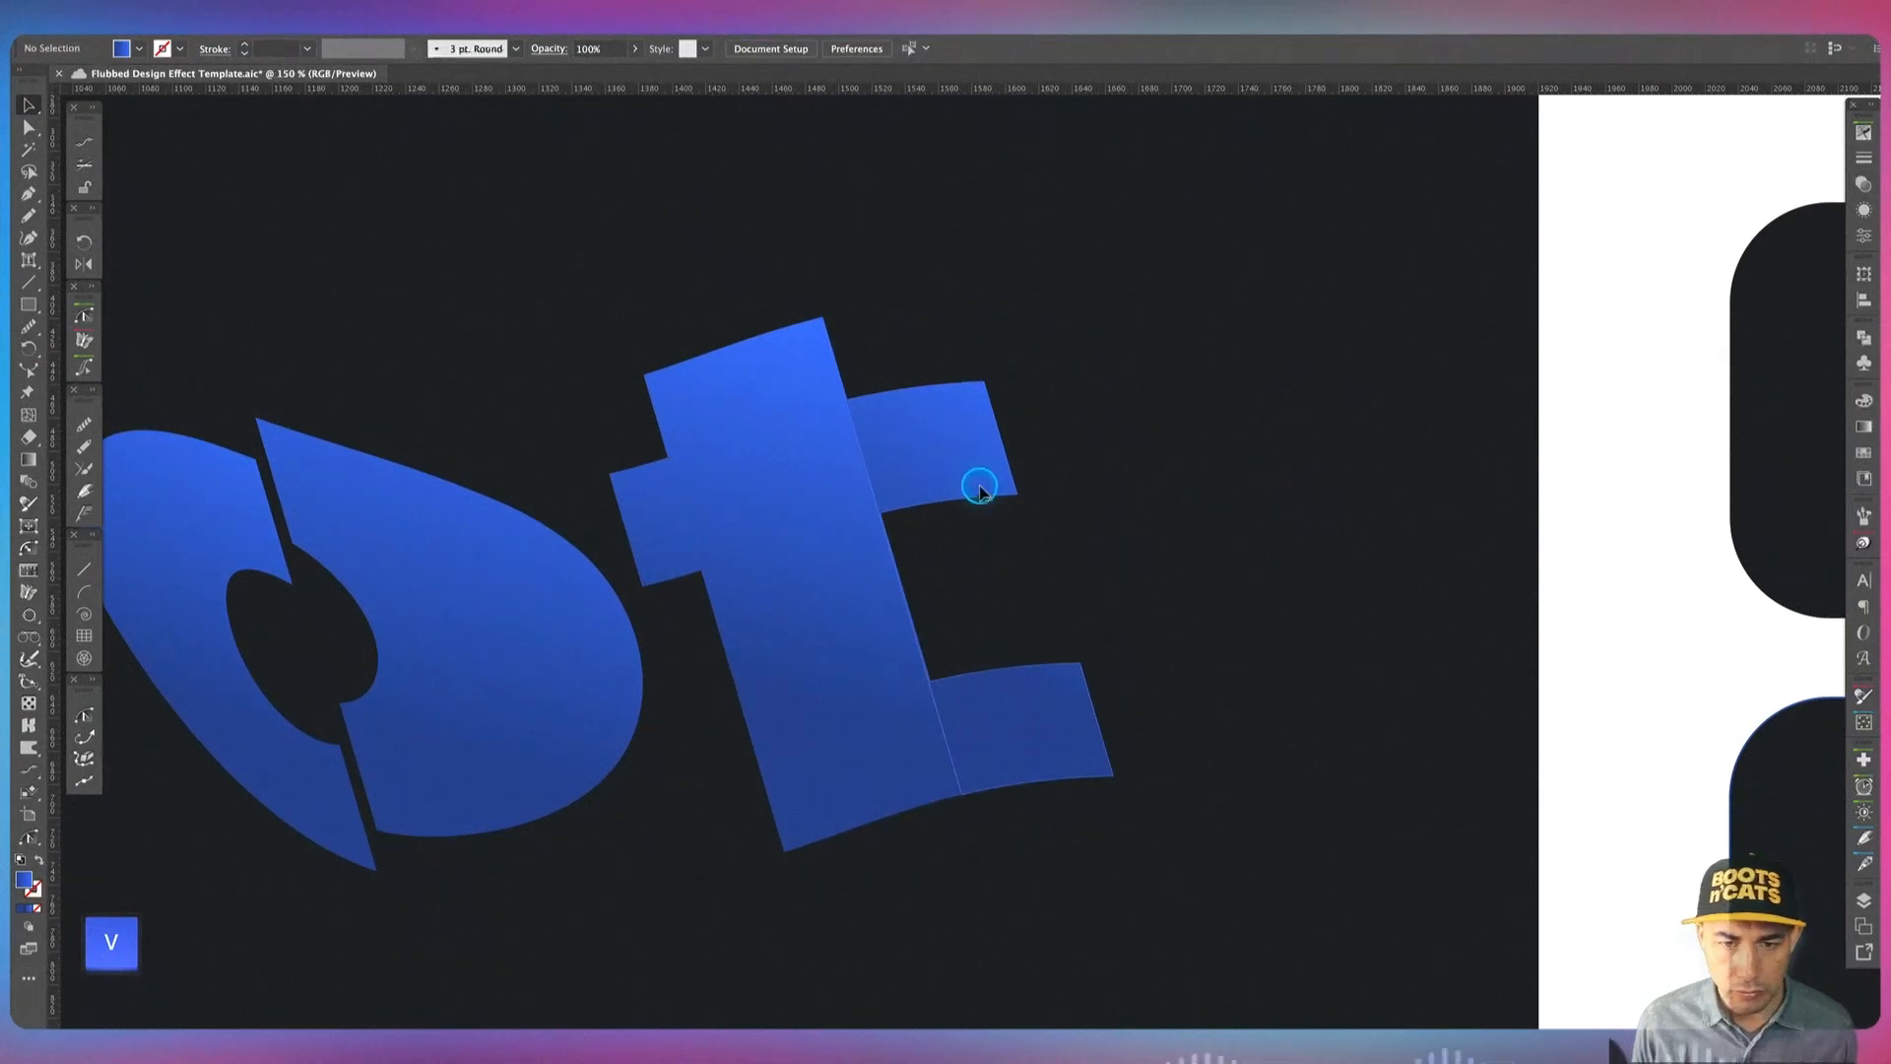
left_click(979, 486)
key("shift+Up")
key("shift+Up")
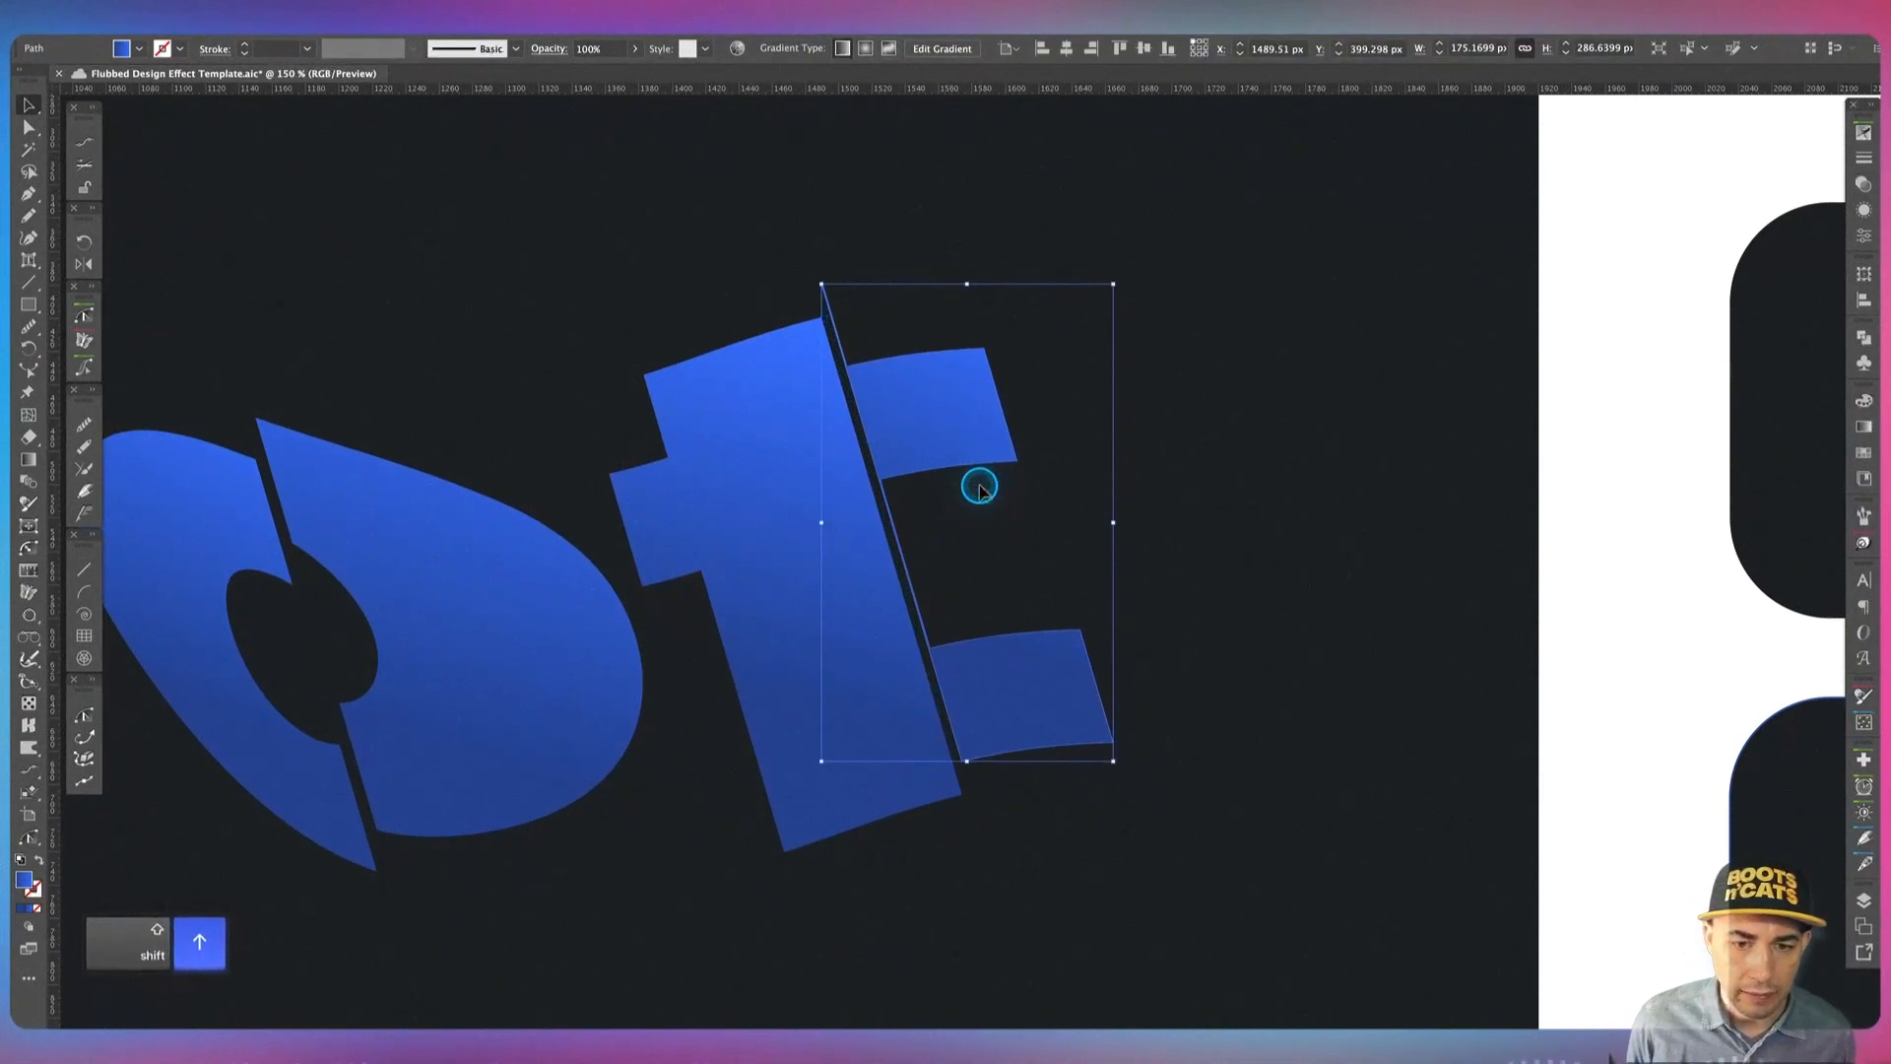
key("a")
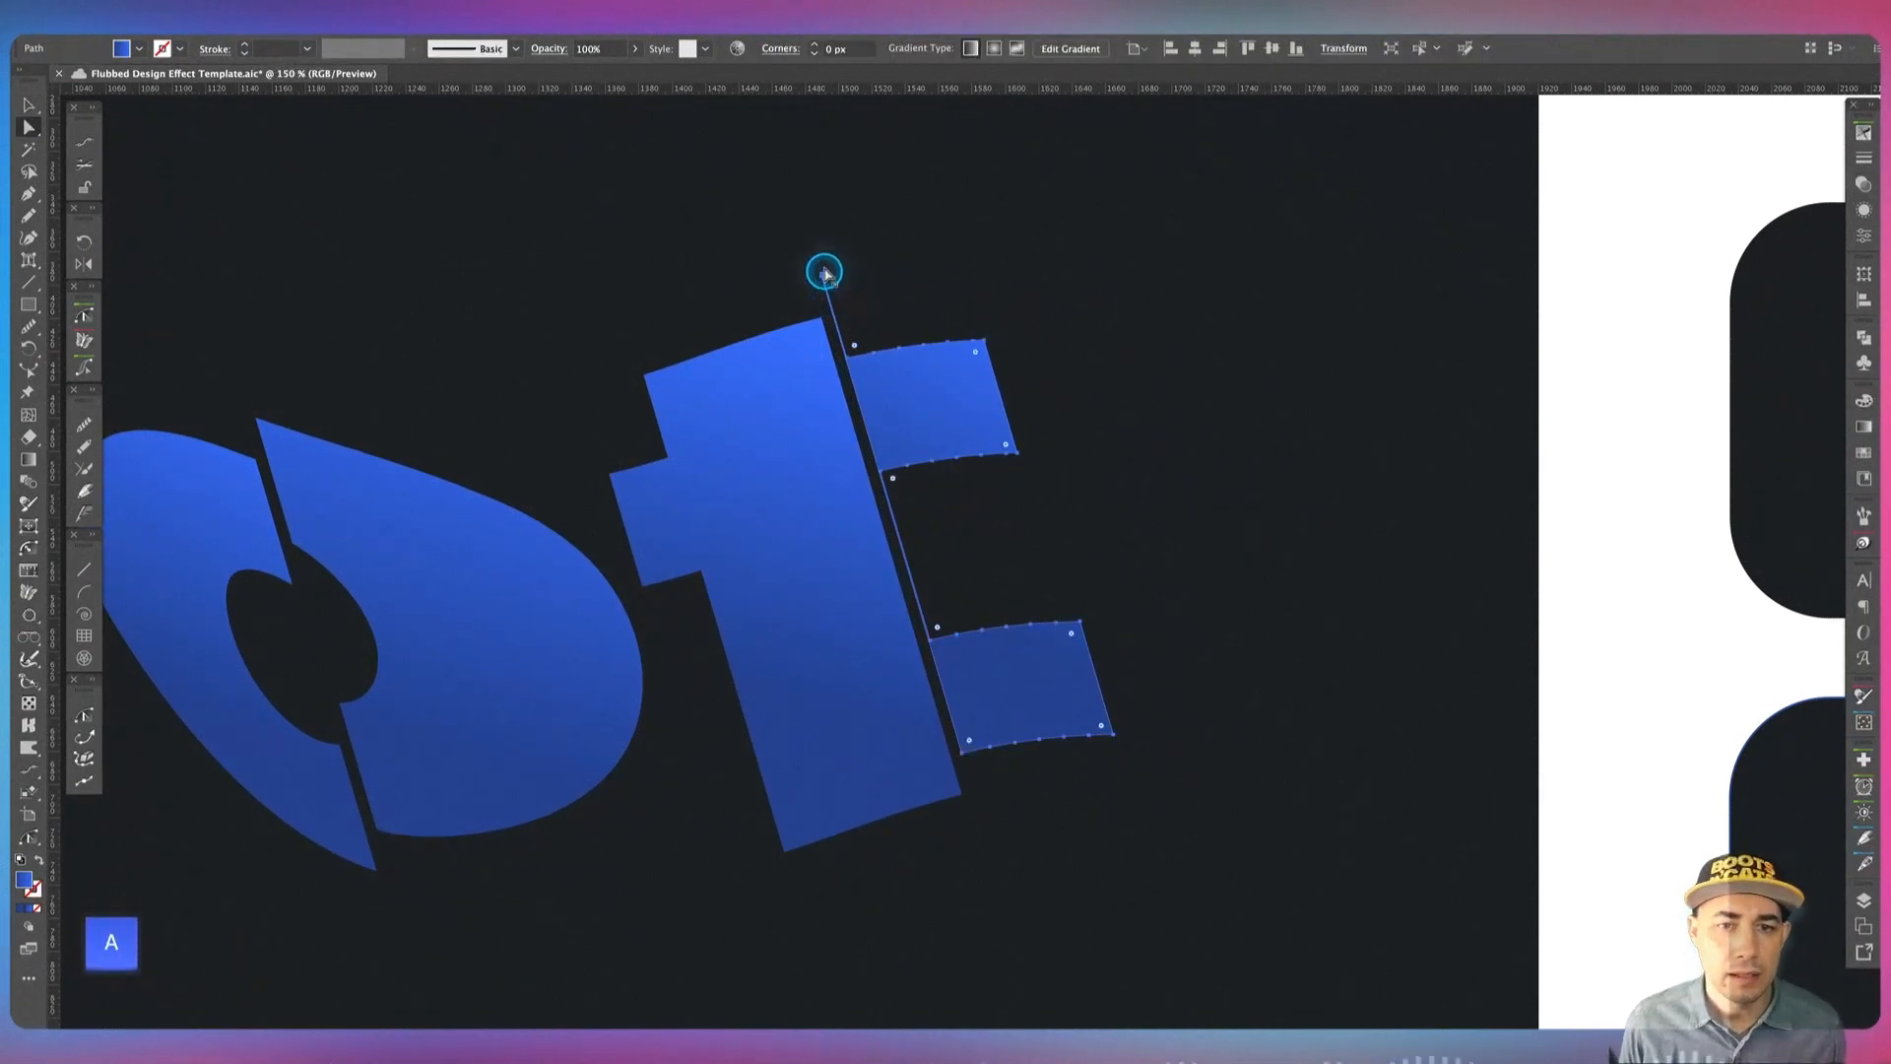
left_click(866, 253)
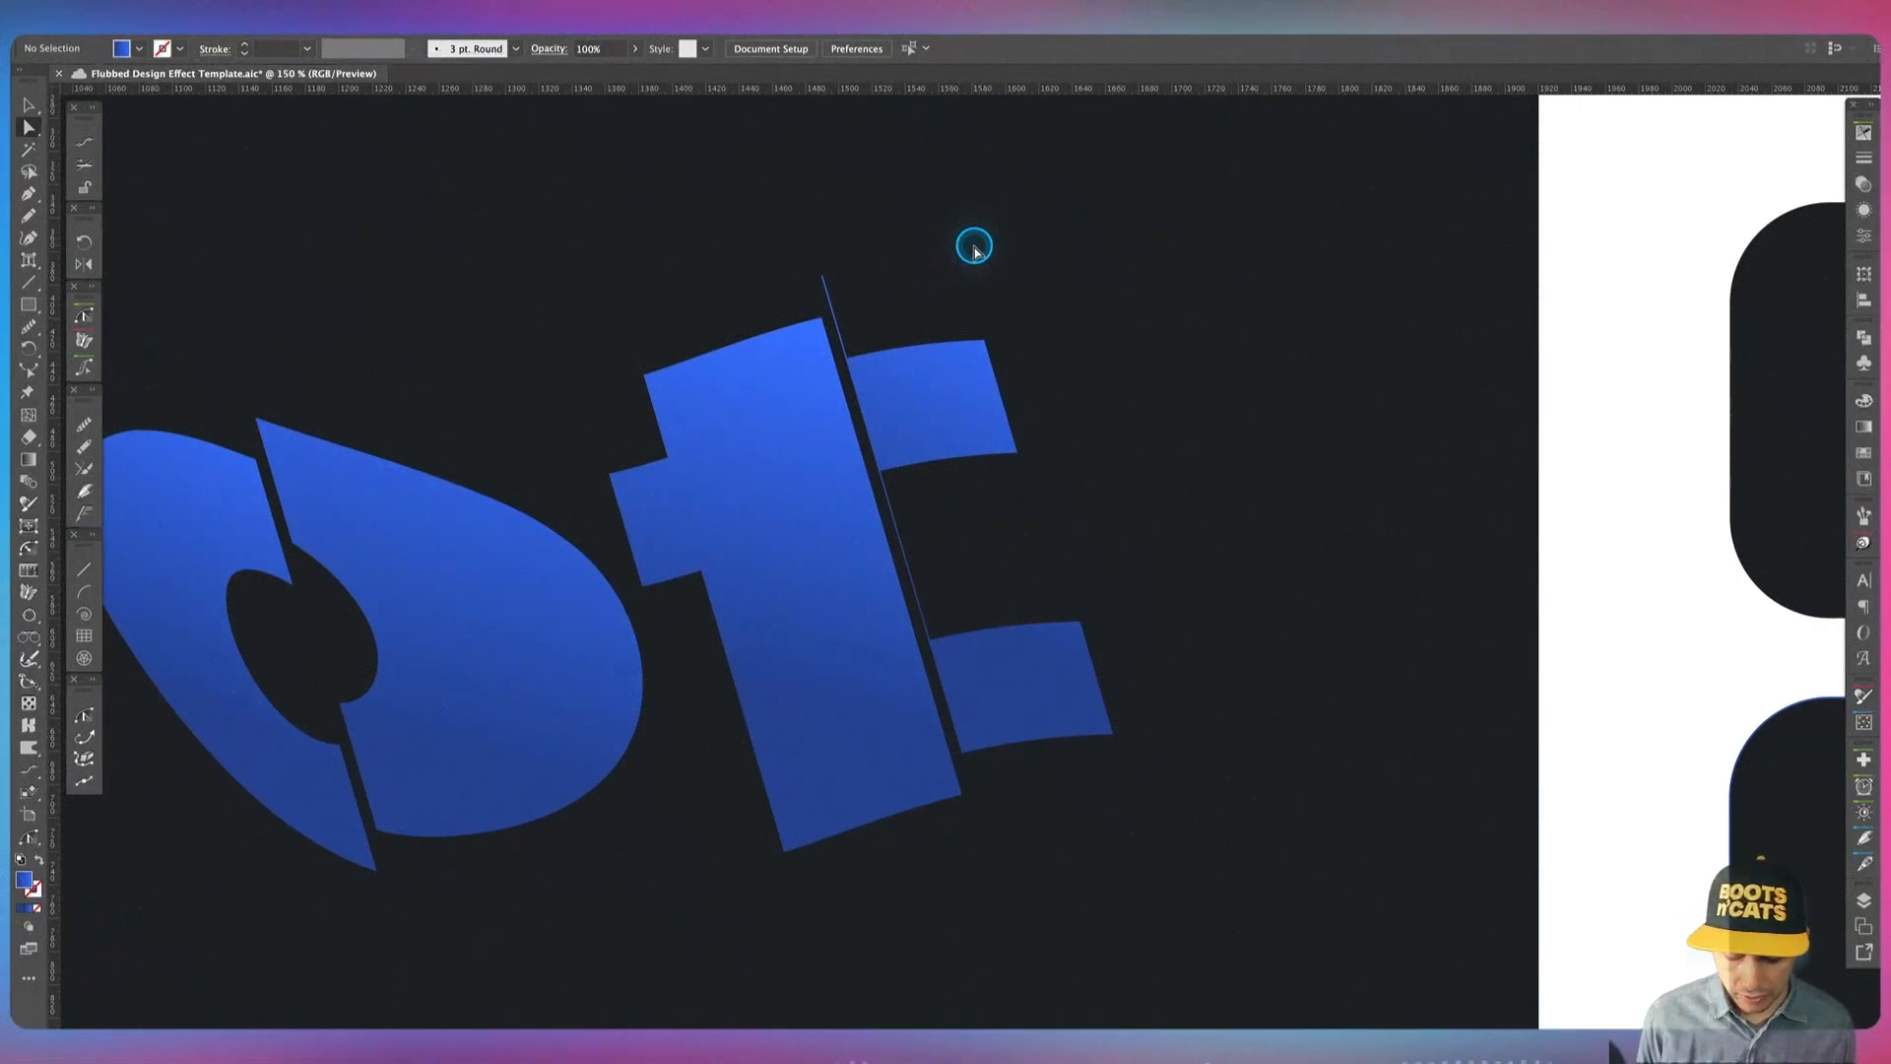
key("super+minus")
key("super+minus")
key("super+minus")
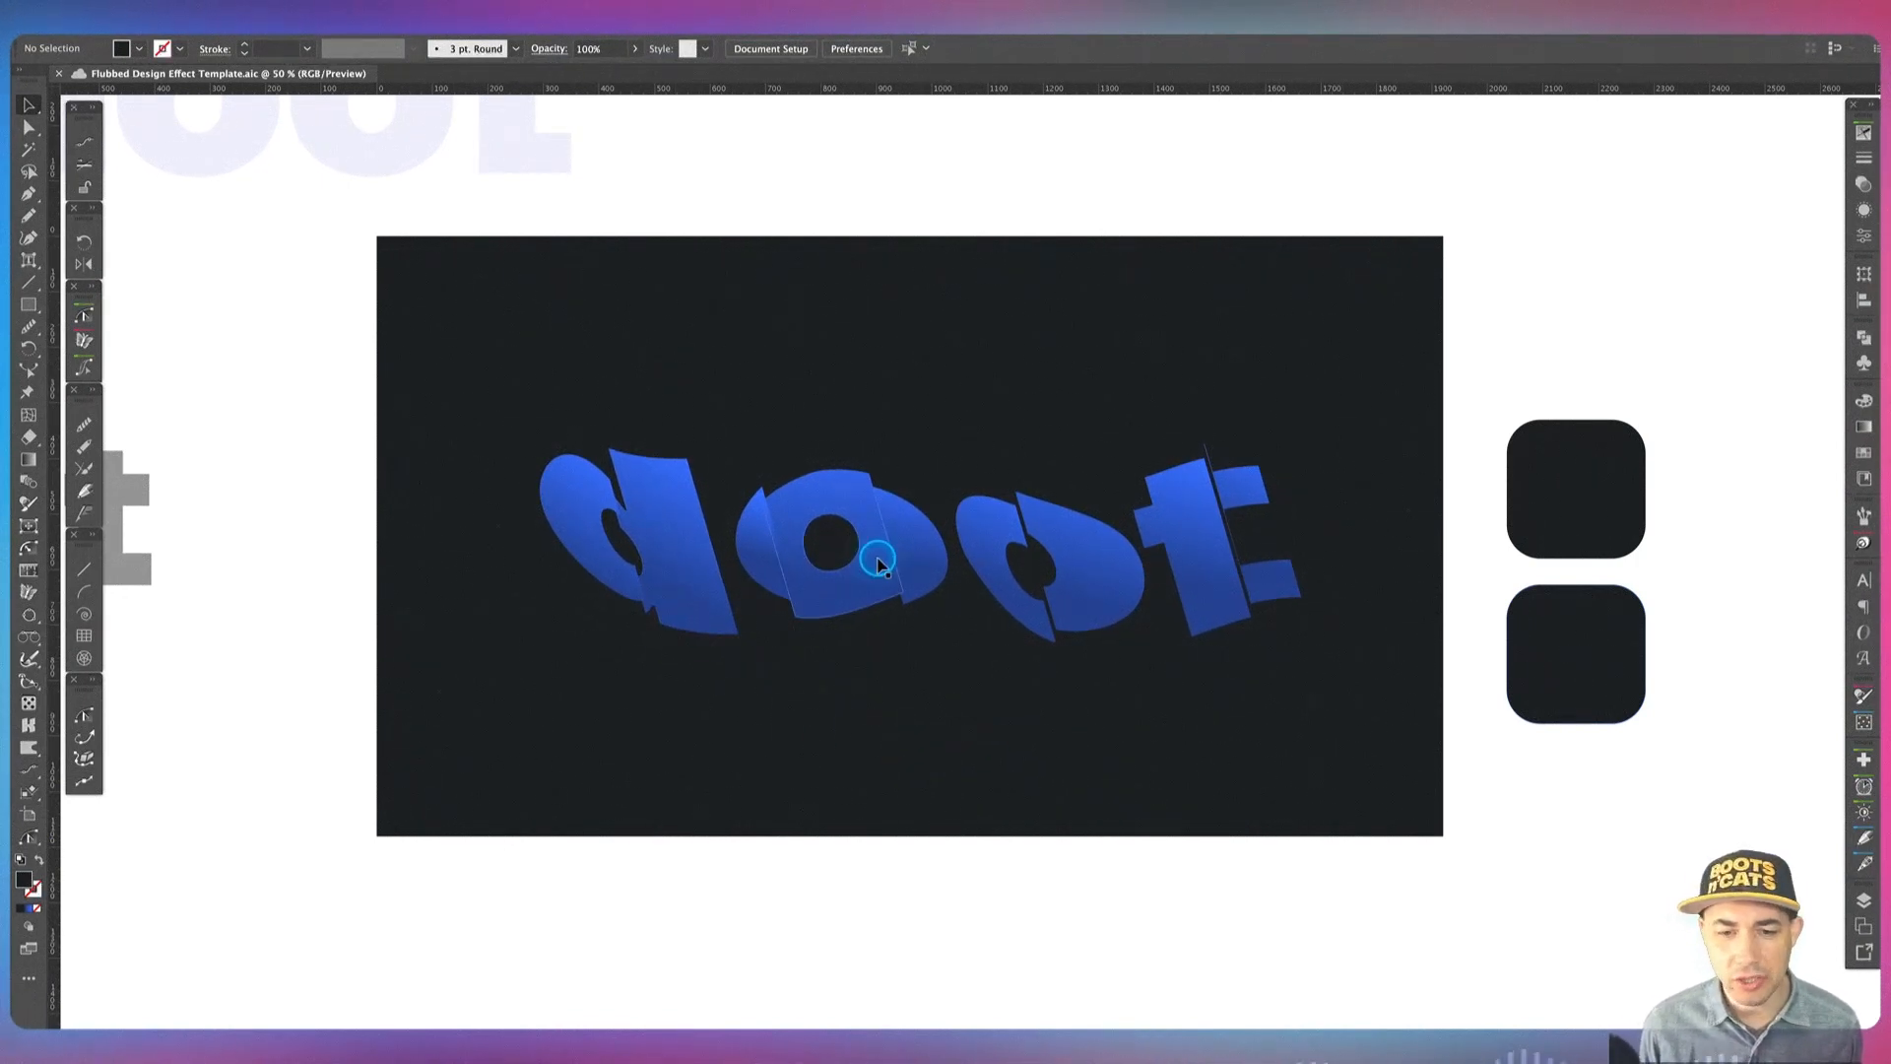
left_click_drag(877, 564, 923, 636)
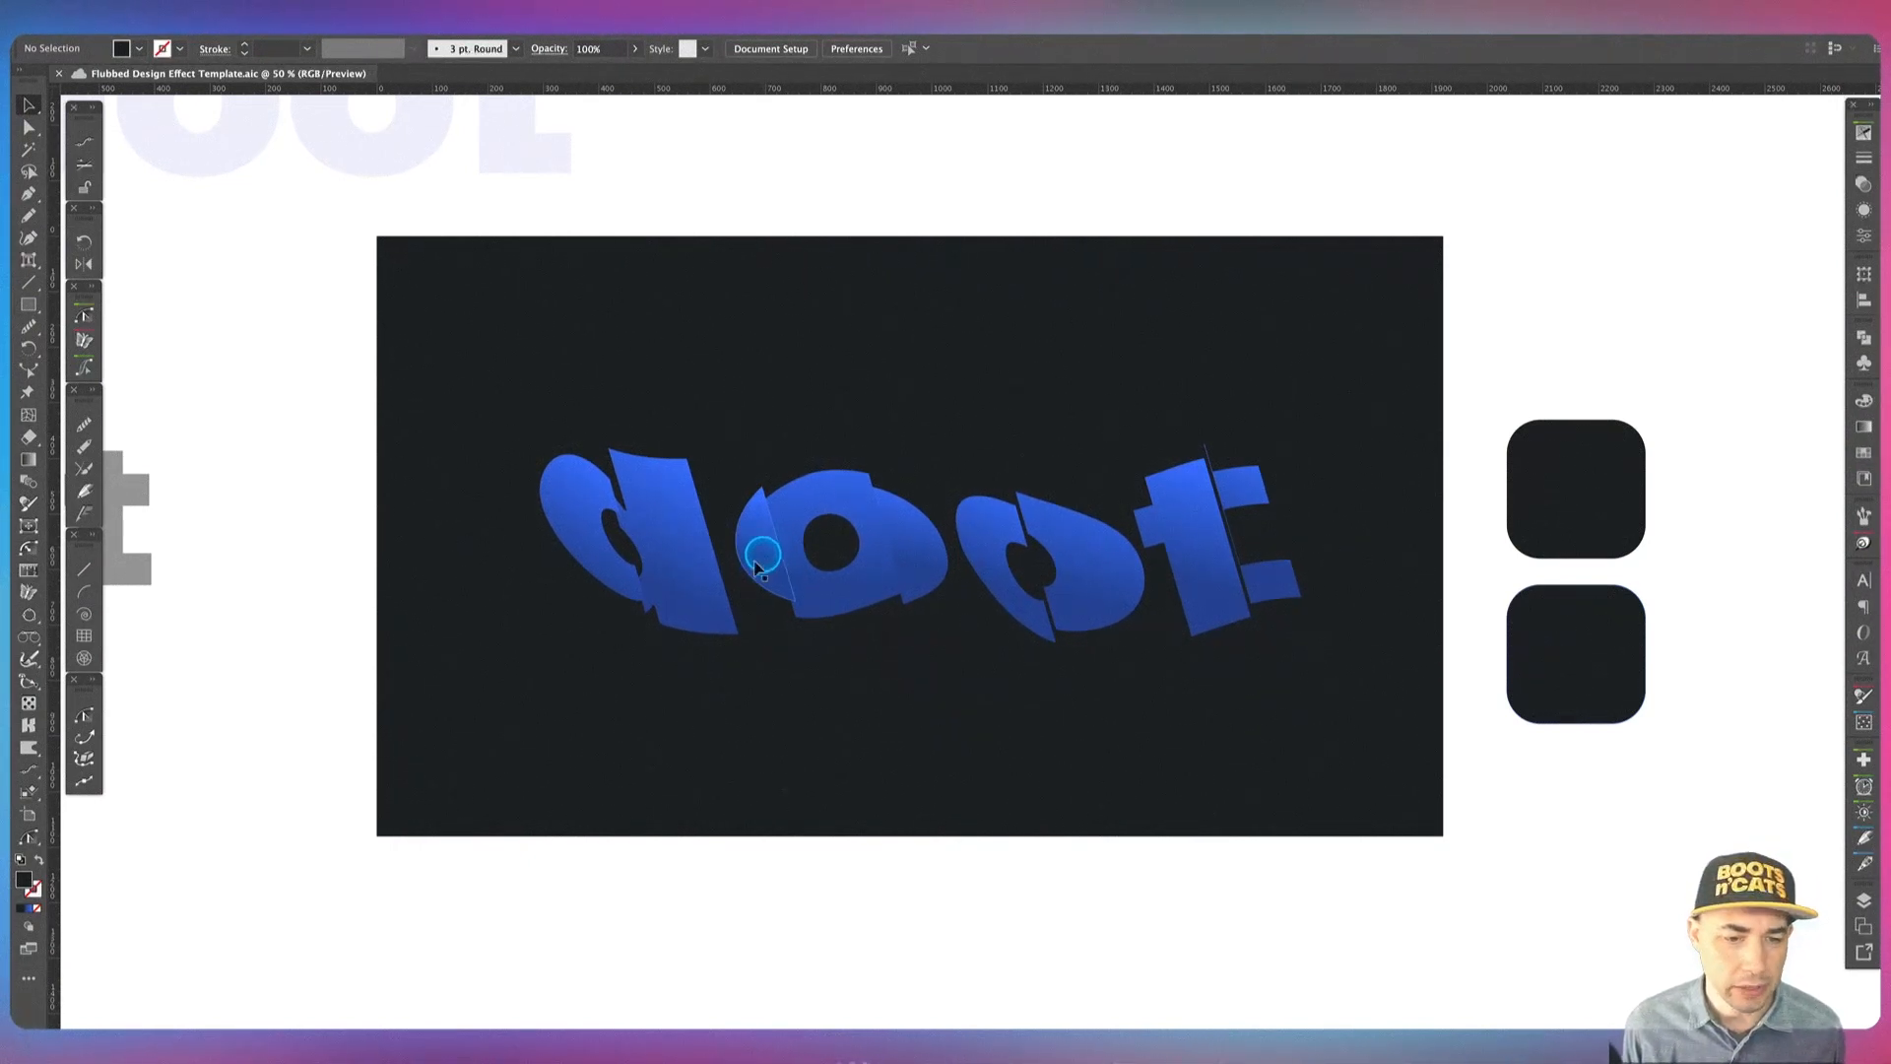
Step: Duplicate the d's left-hand section in place at the front and give the copy the lower rounded square's dark fill and blue 1 px stroke
left_click(592, 548)
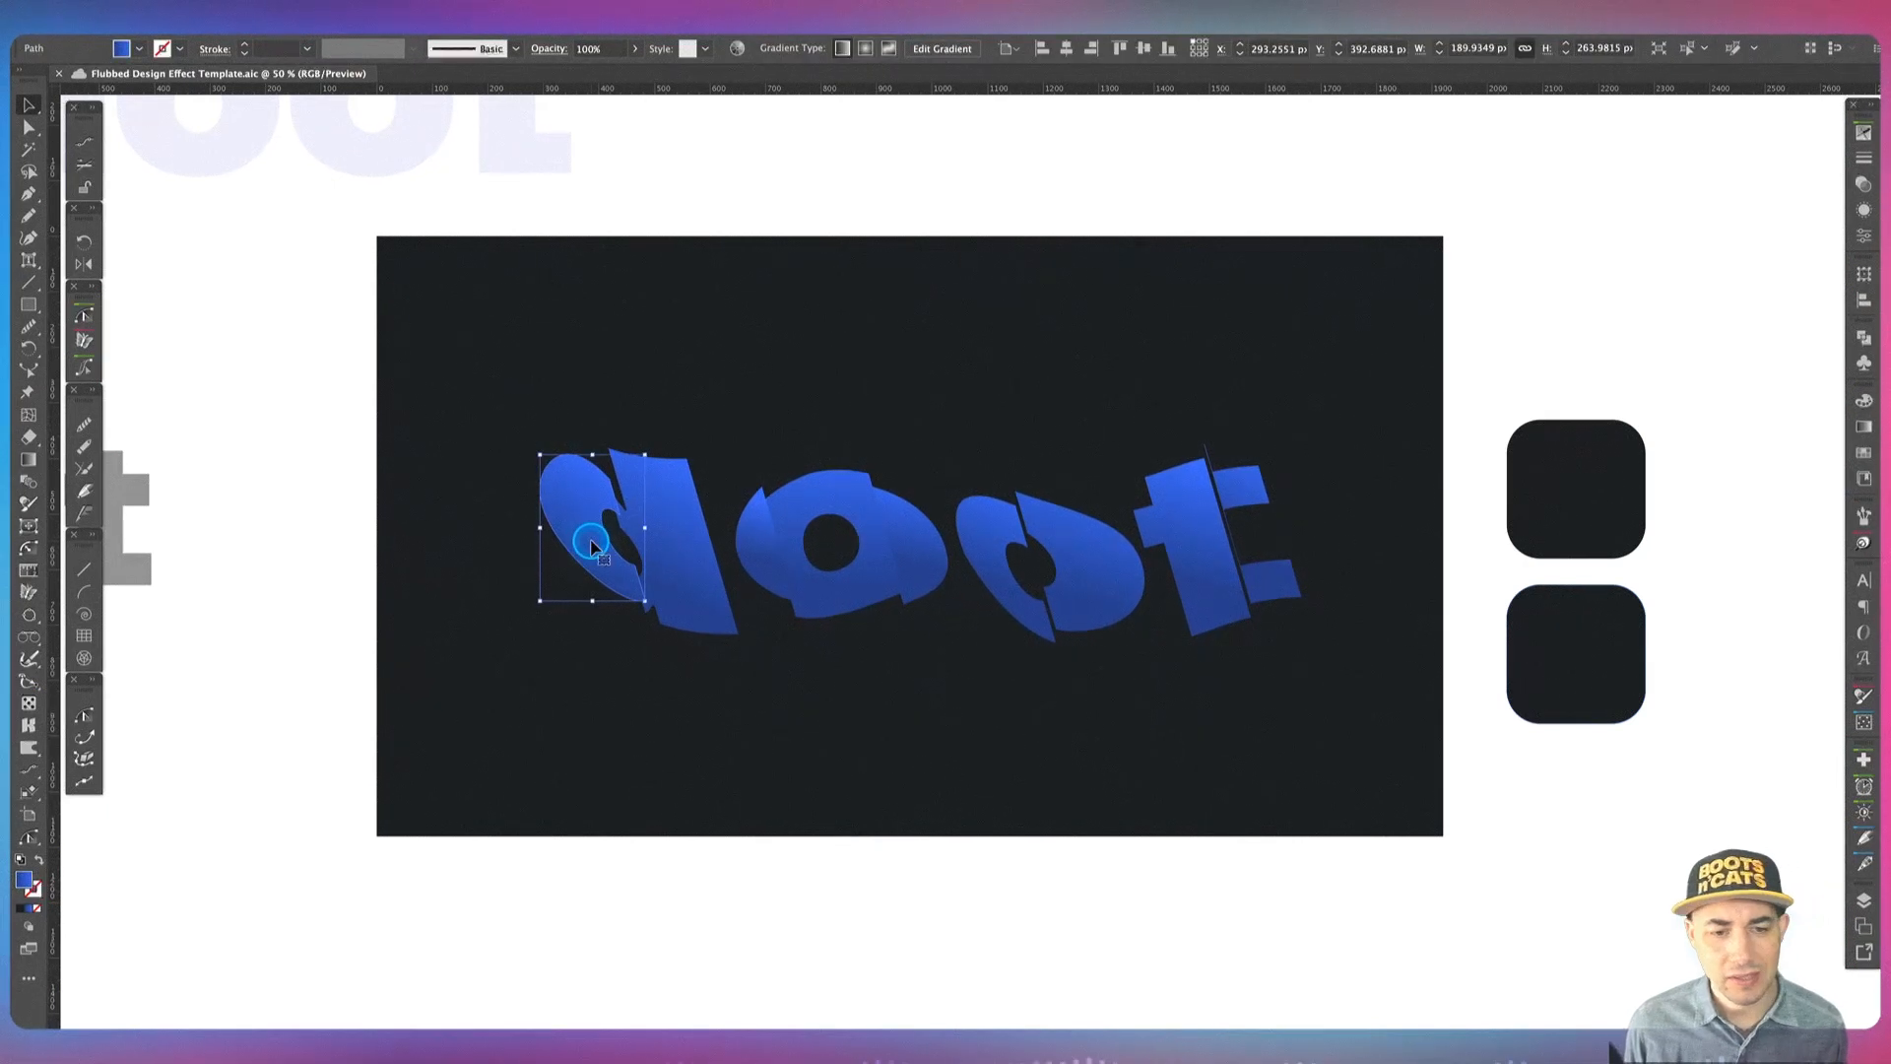
key("super+c")
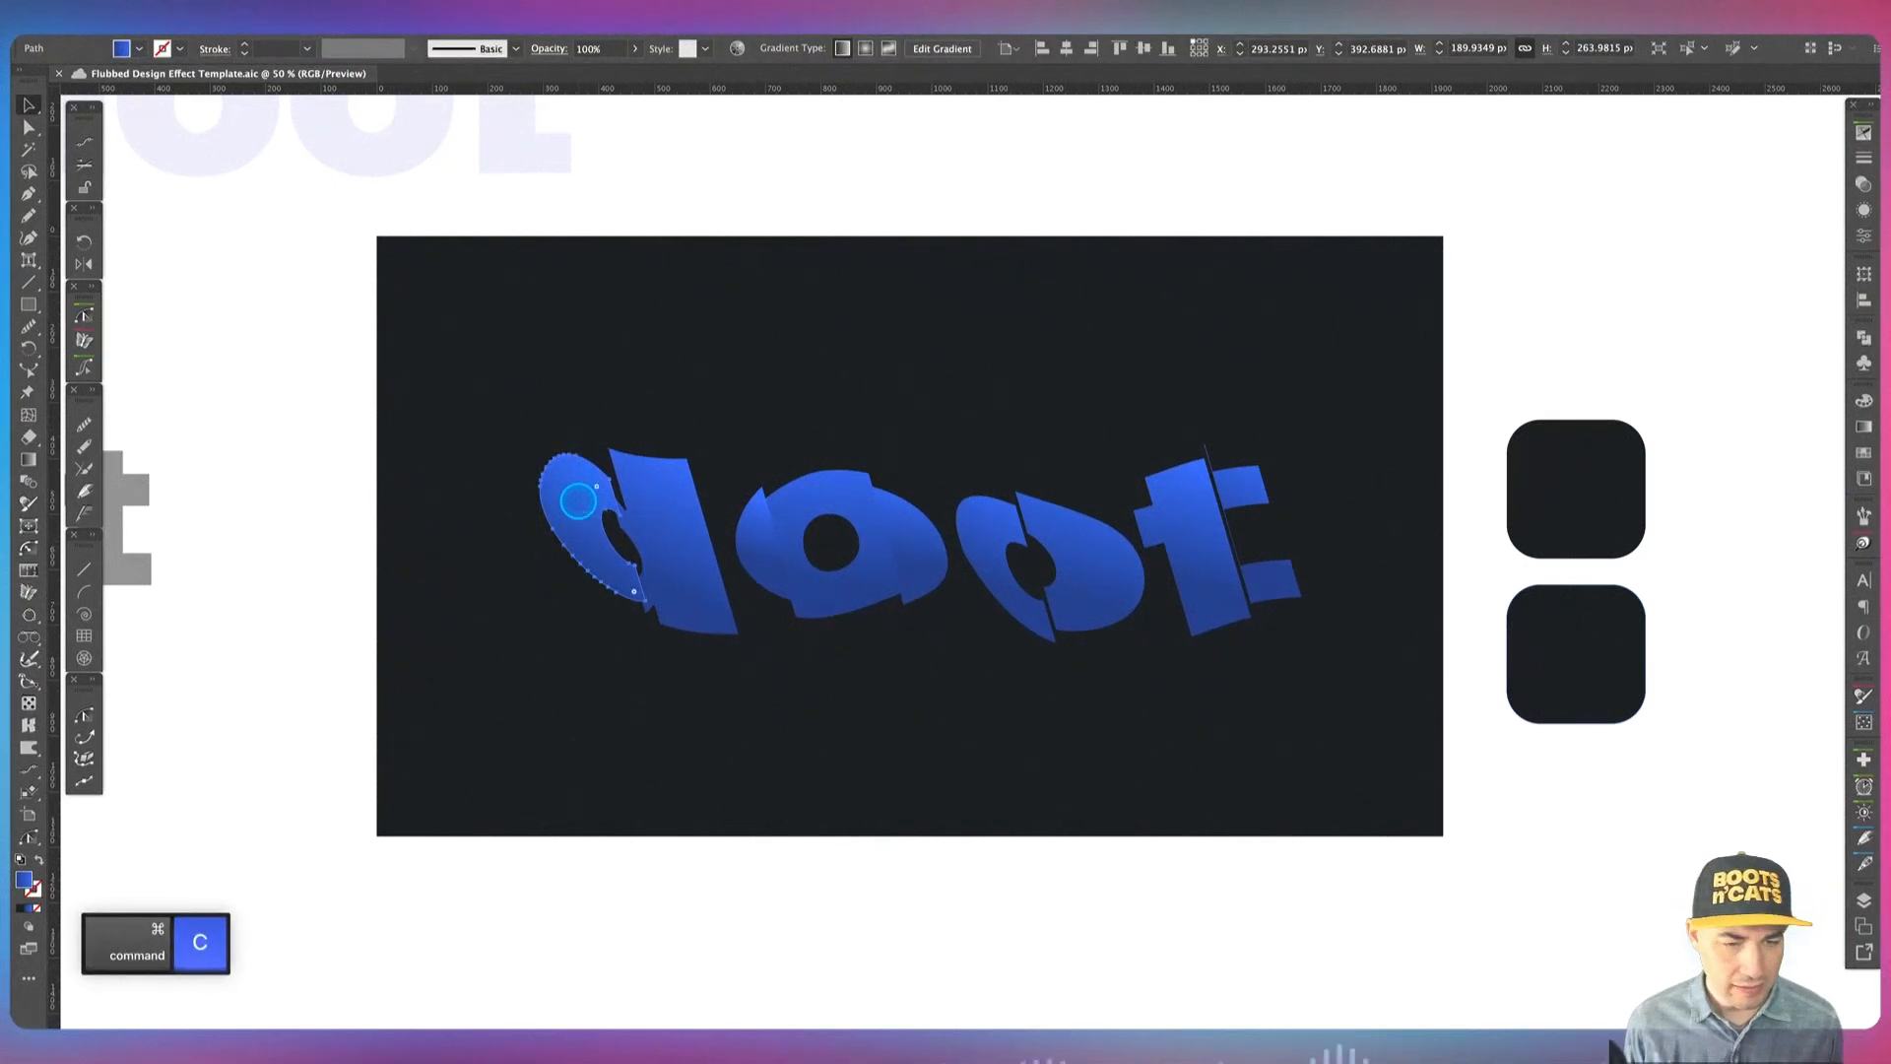
key("super+f")
key("super+shift+bracketright")
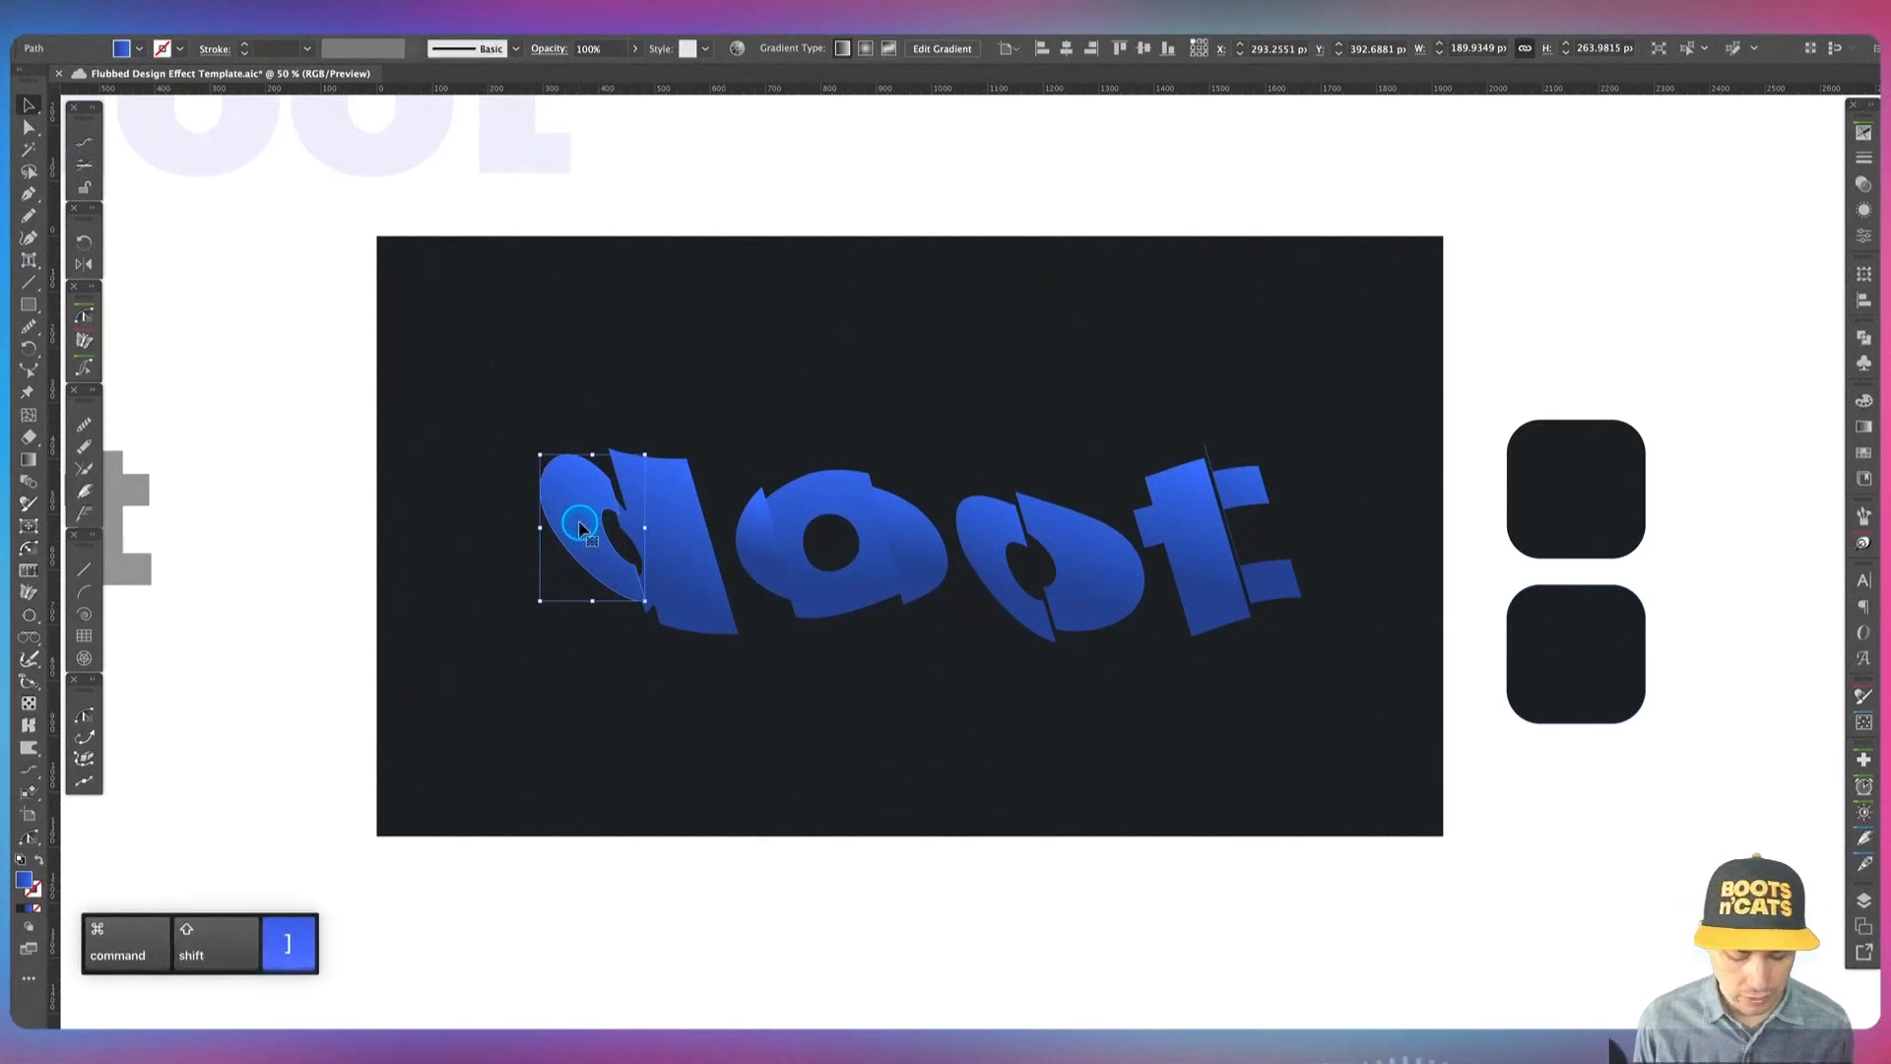
key("i")
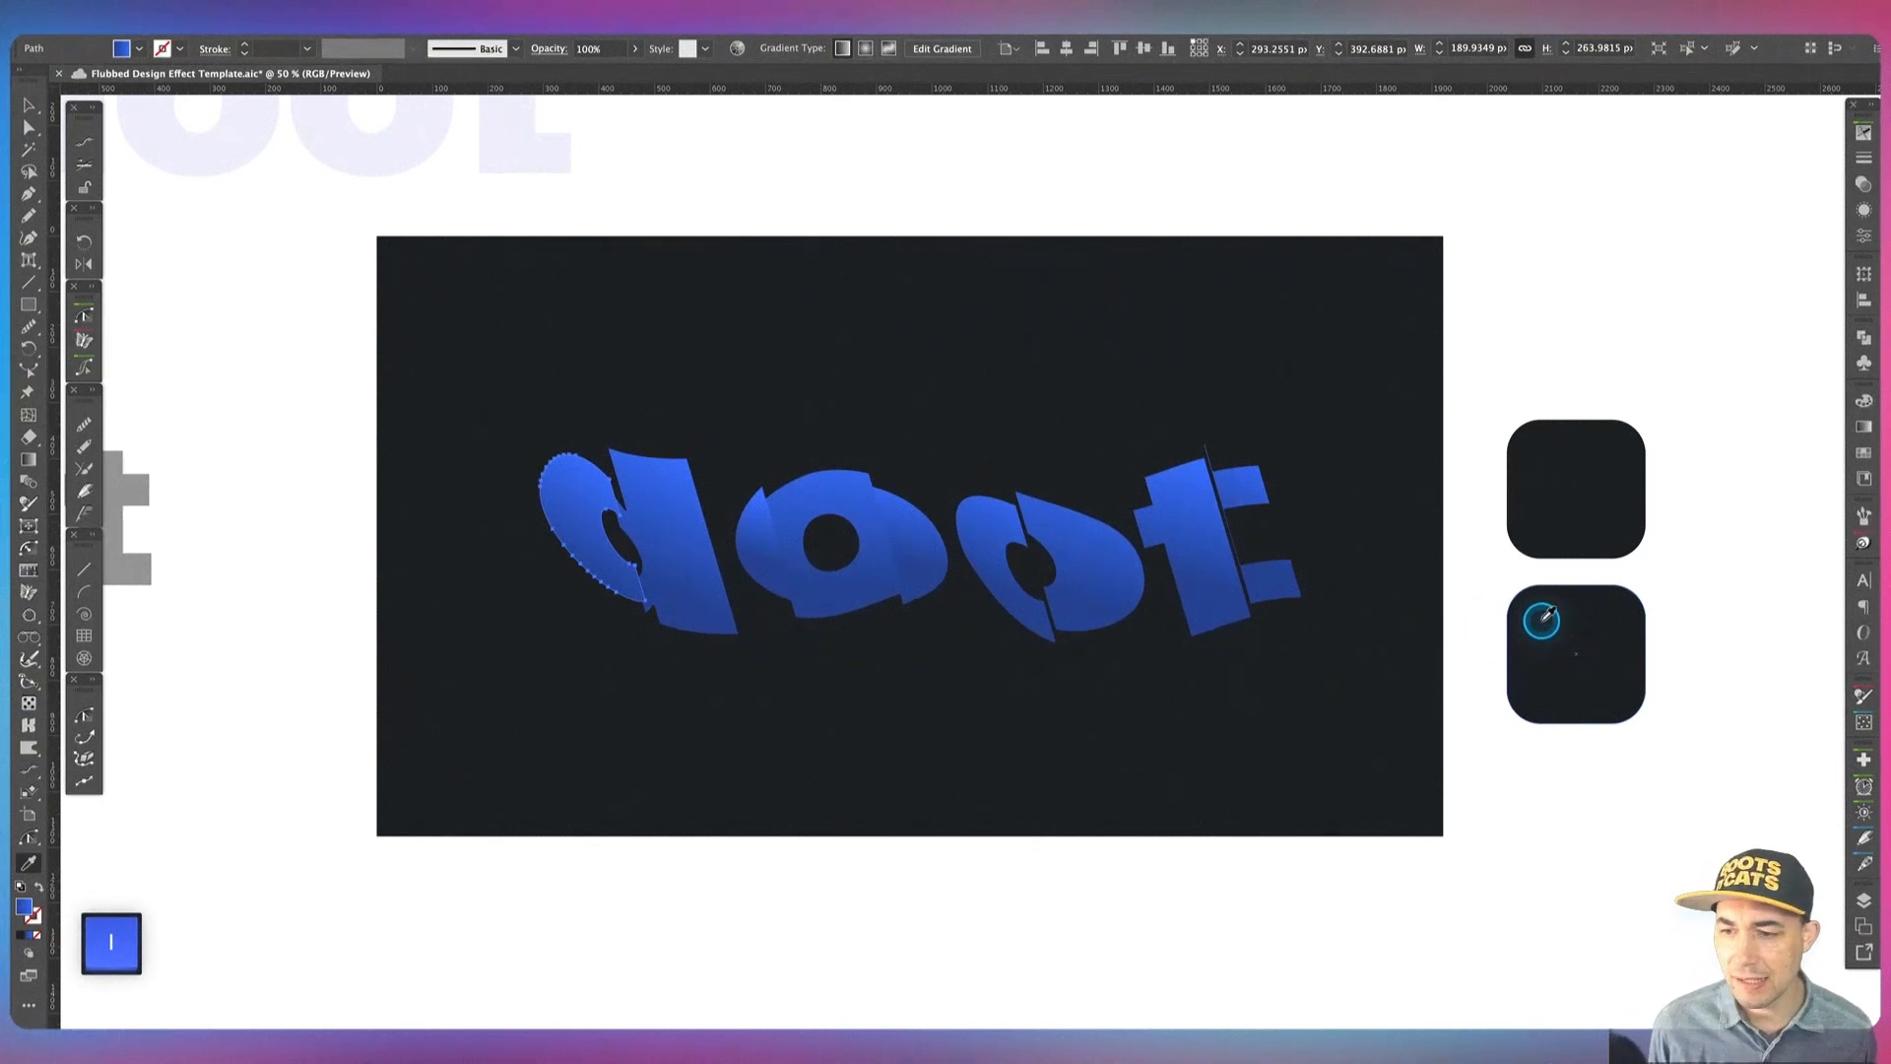
left_click(1542, 618)
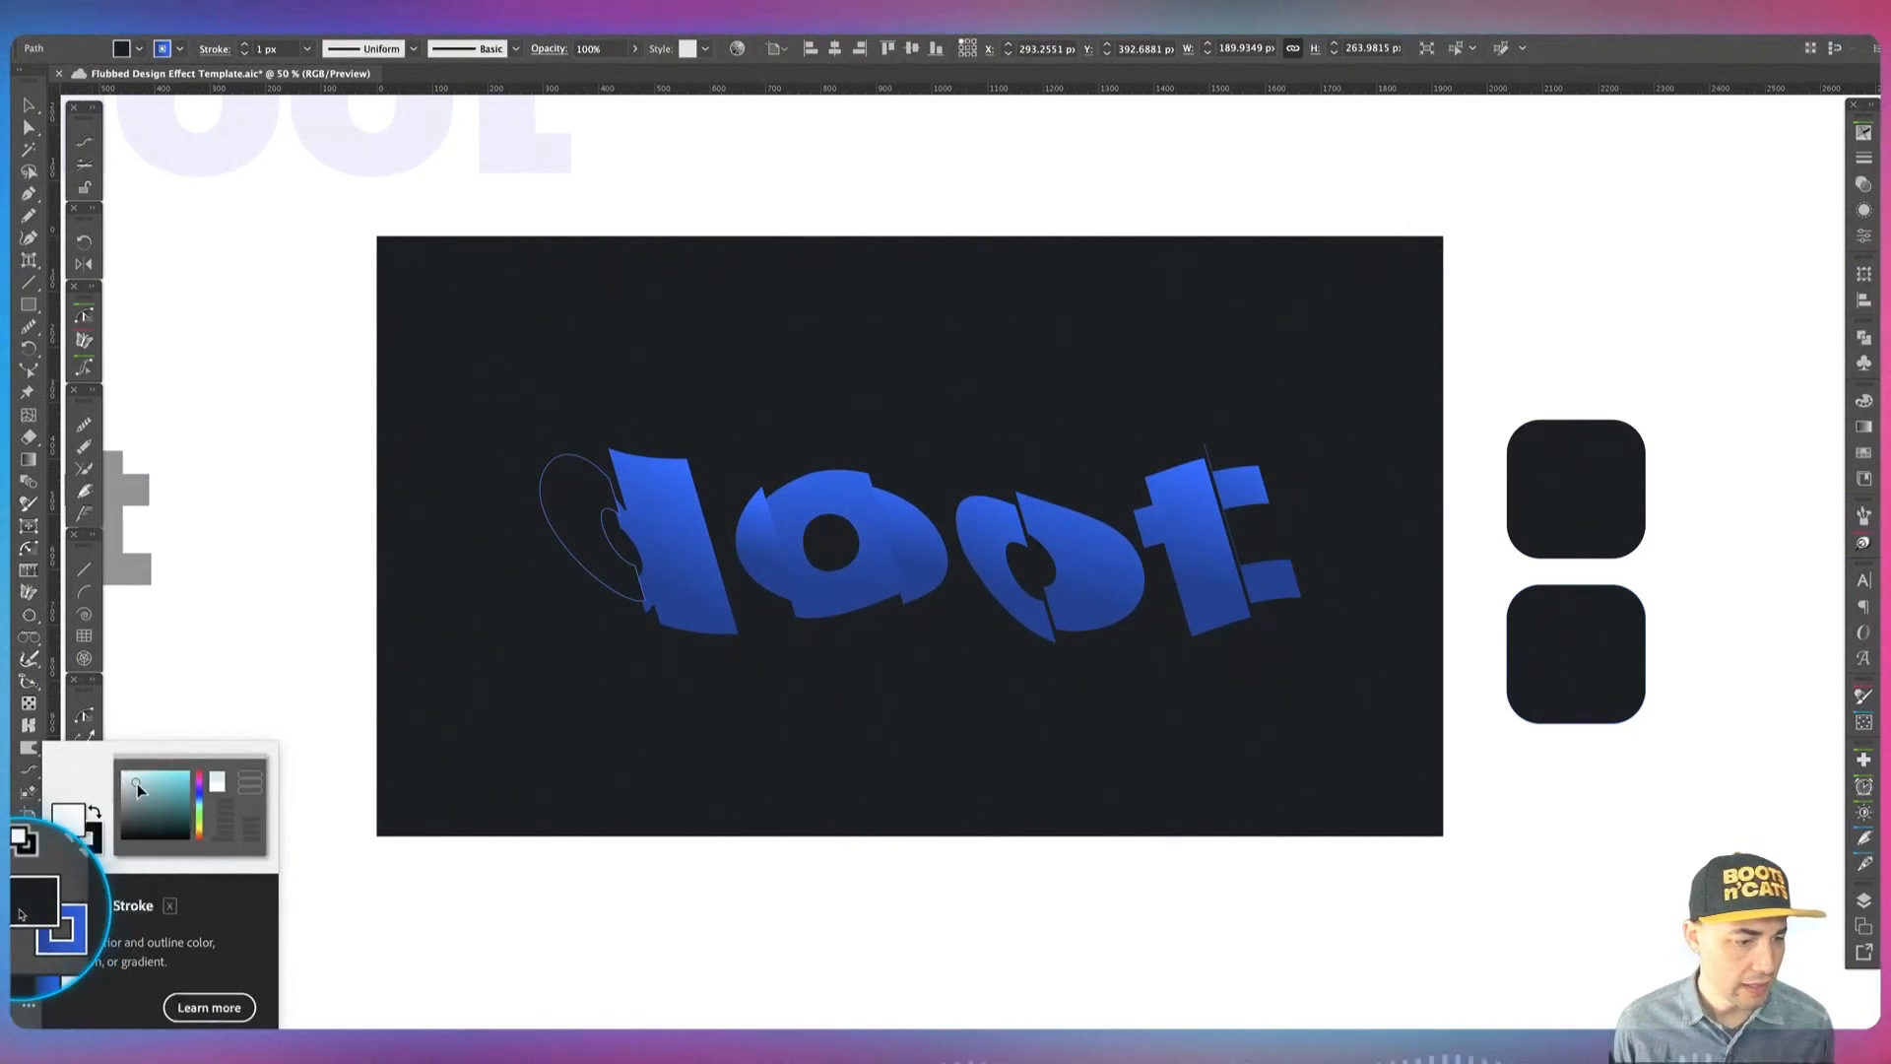
key("i")
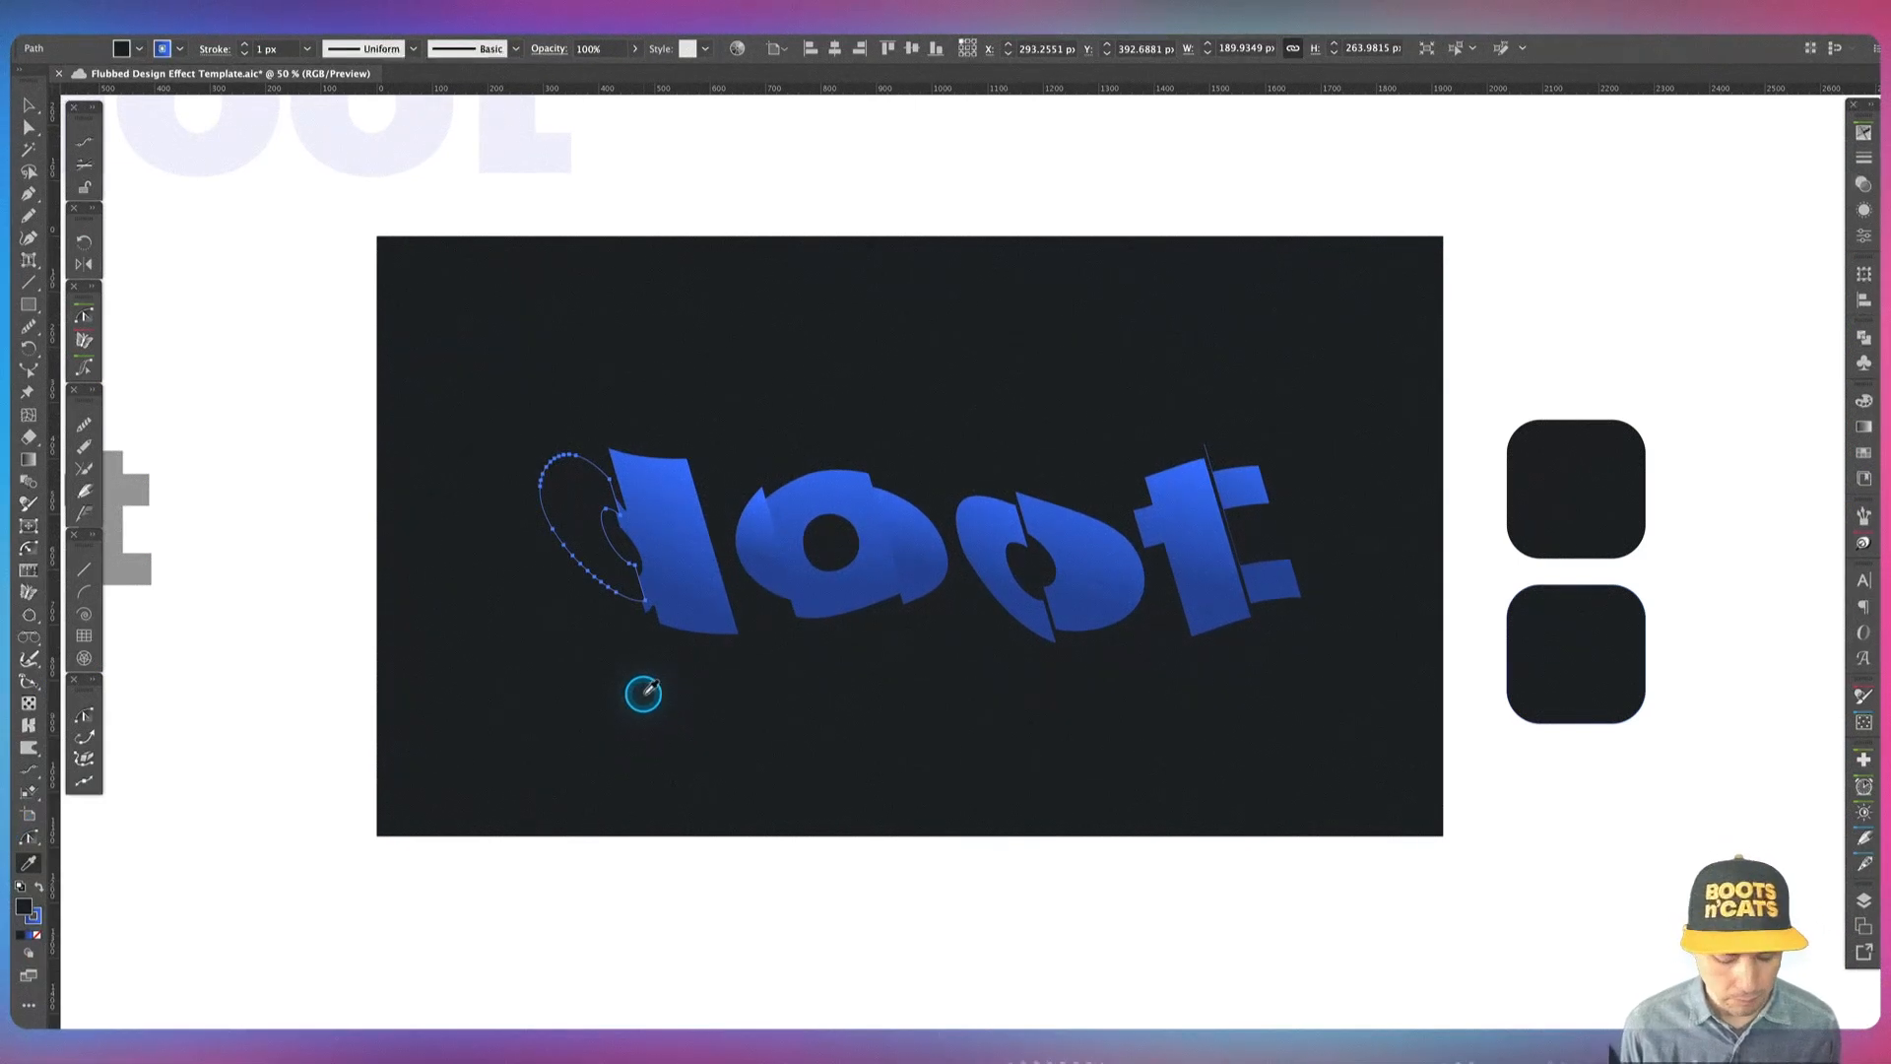
Step: Place a copy of the outlined d section about 352 px straight below it and match the copy's stroke to its dark fill
key("v")
left_click(655, 688)
left_click(613, 548)
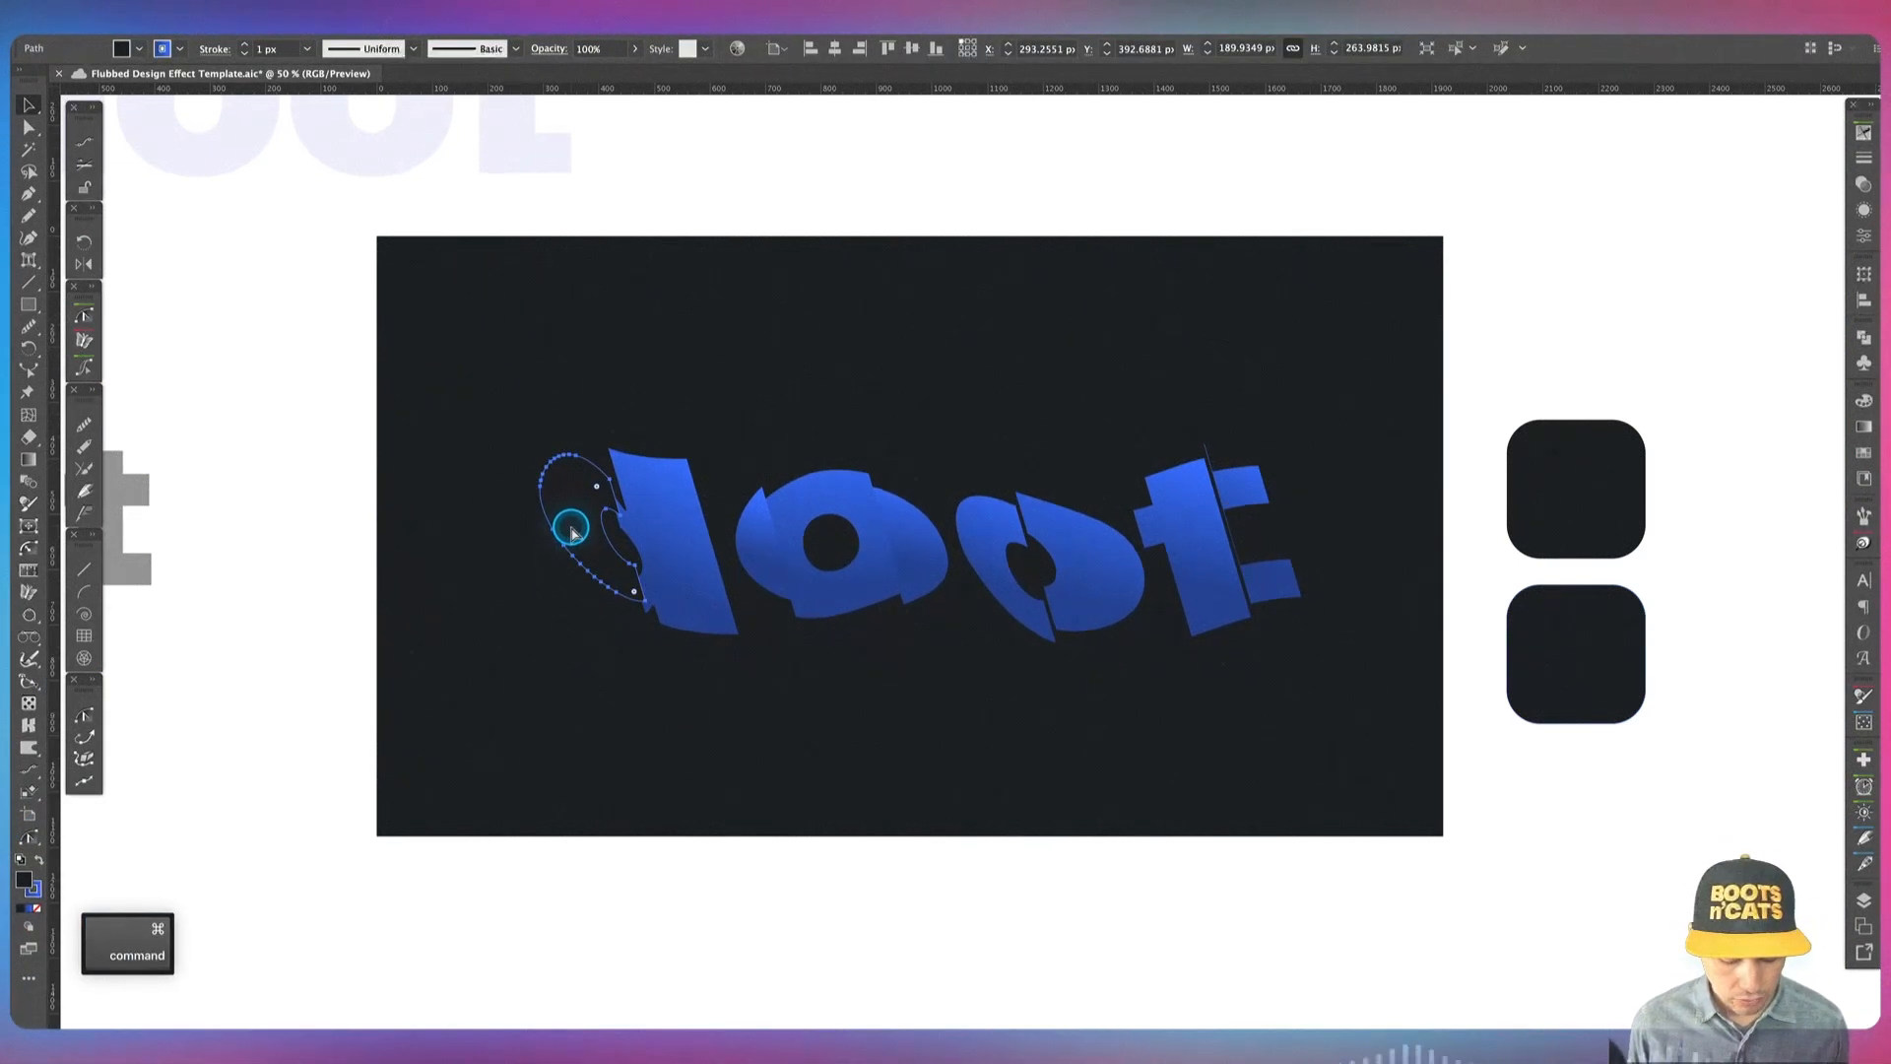
left_click_drag(571, 532, 581, 714)
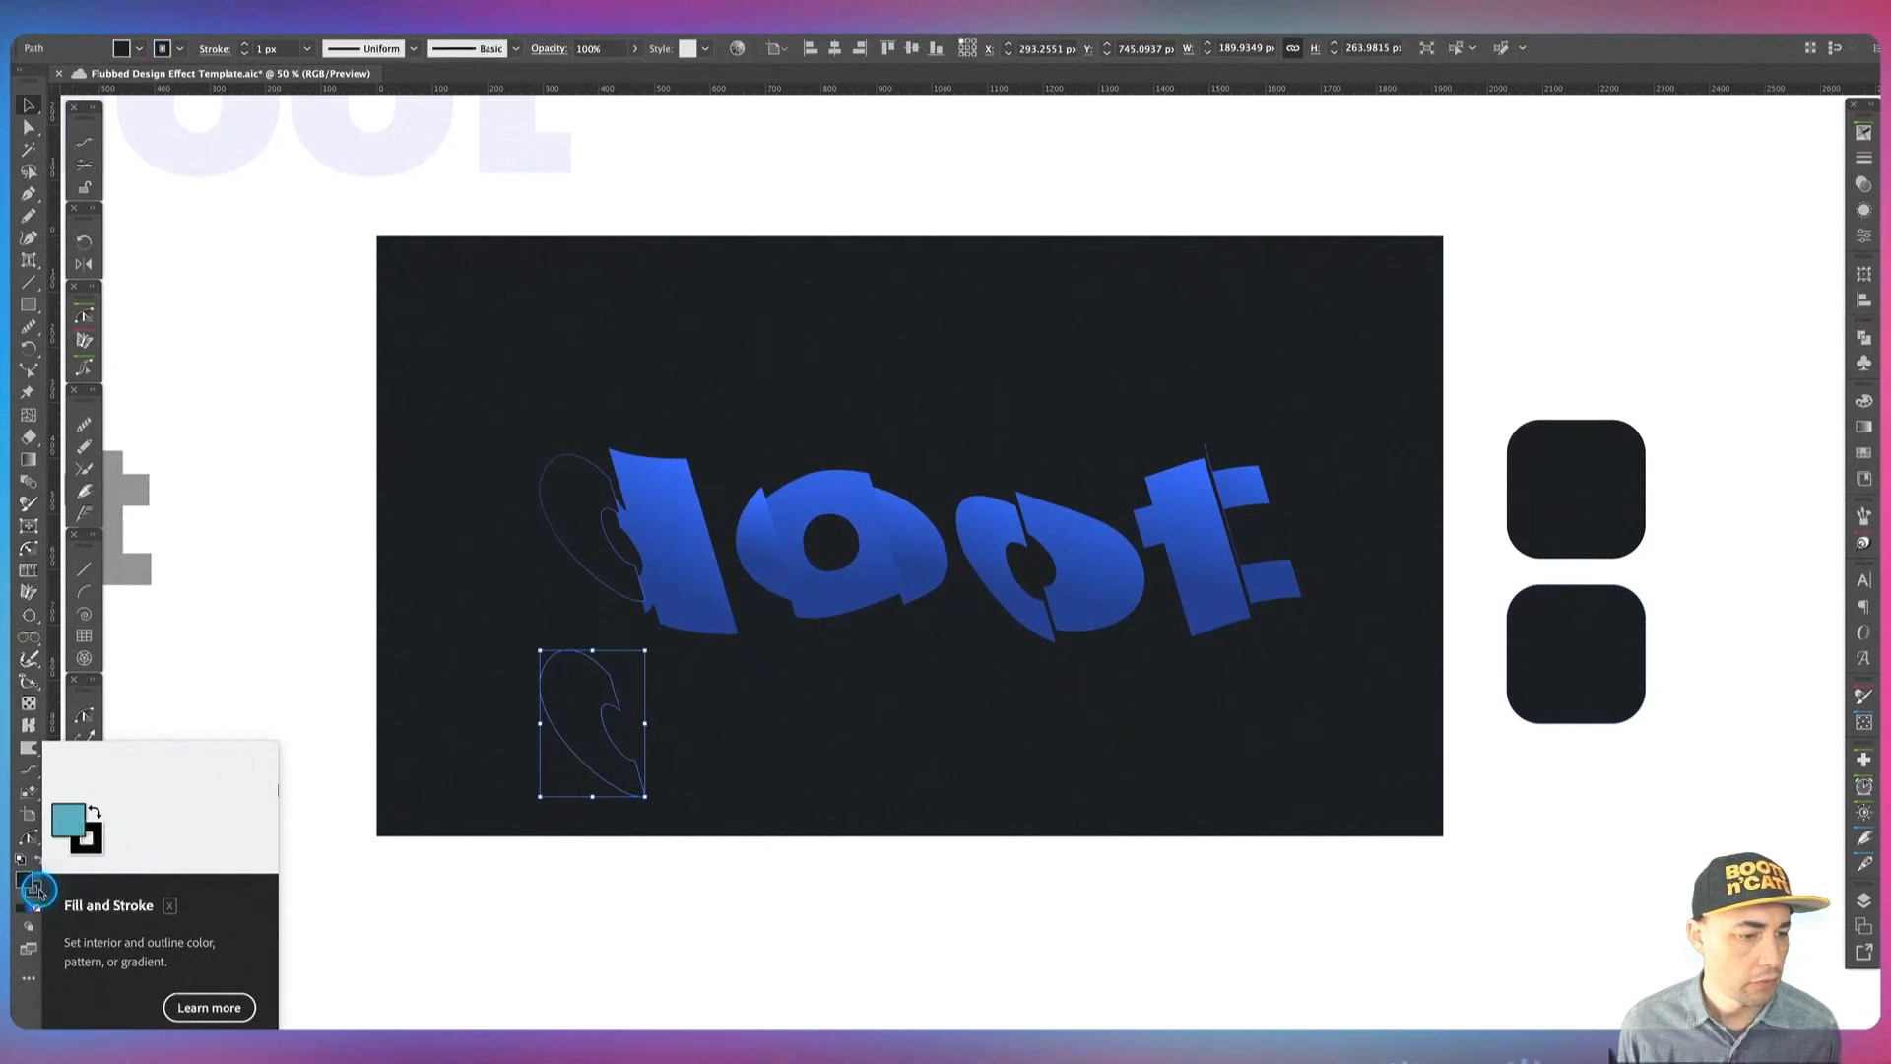
left_click(724, 750)
Step: Bring the d's upper outlined shape to the front and select it together with the lower copy
left_click_drag(571, 673, 583, 502)
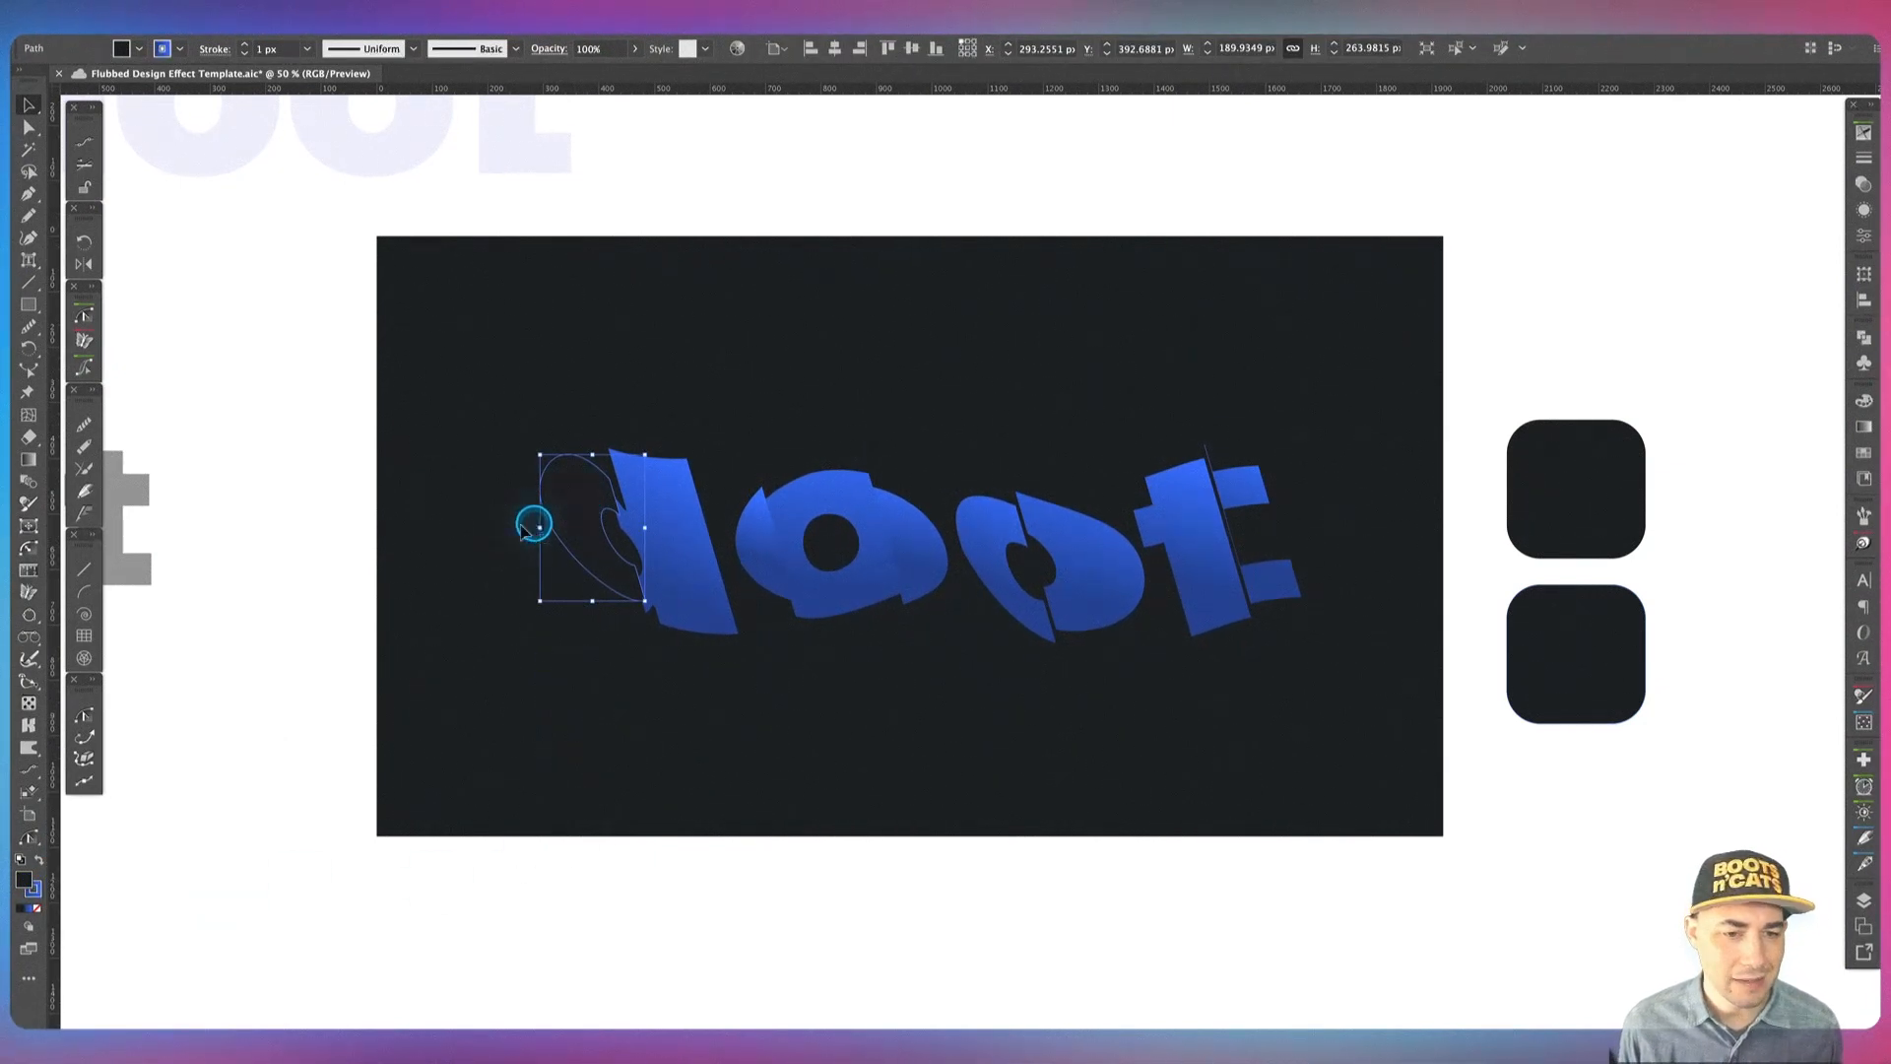
key("shift+super+]")
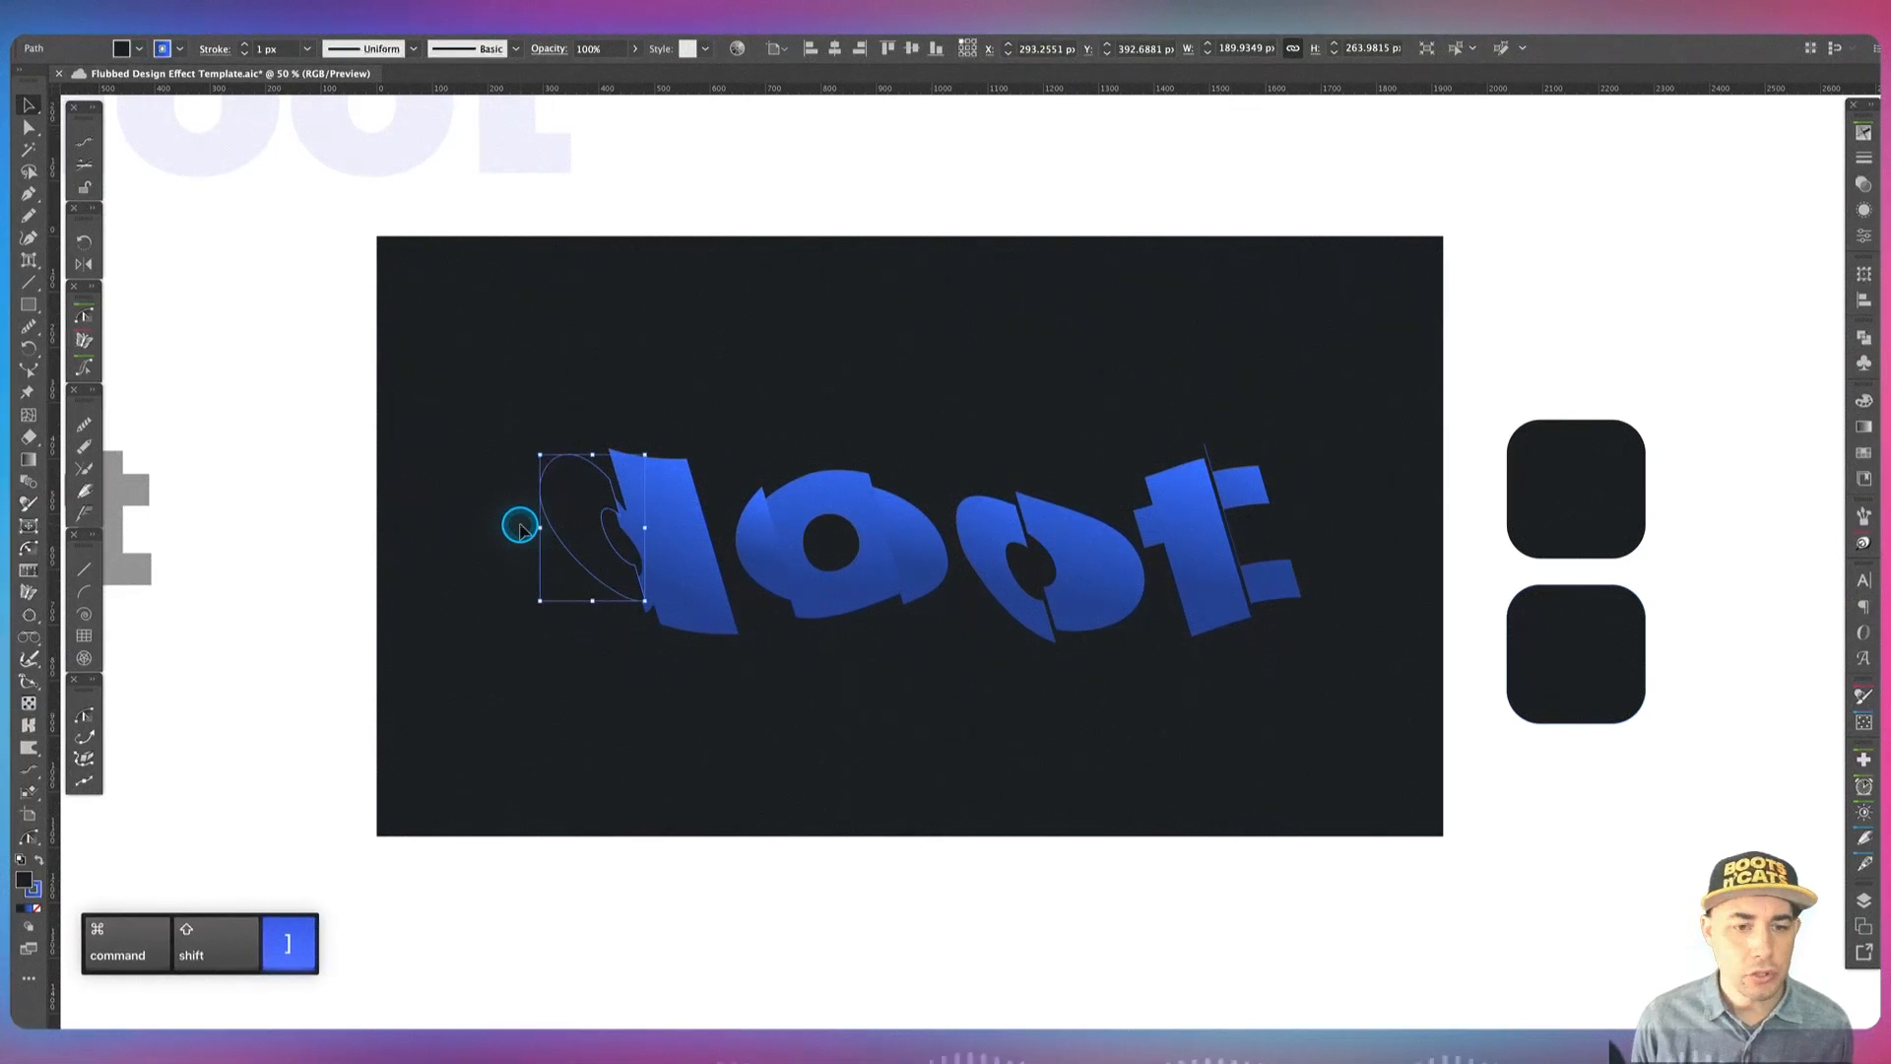
left_click_drag(547, 544, 582, 716)
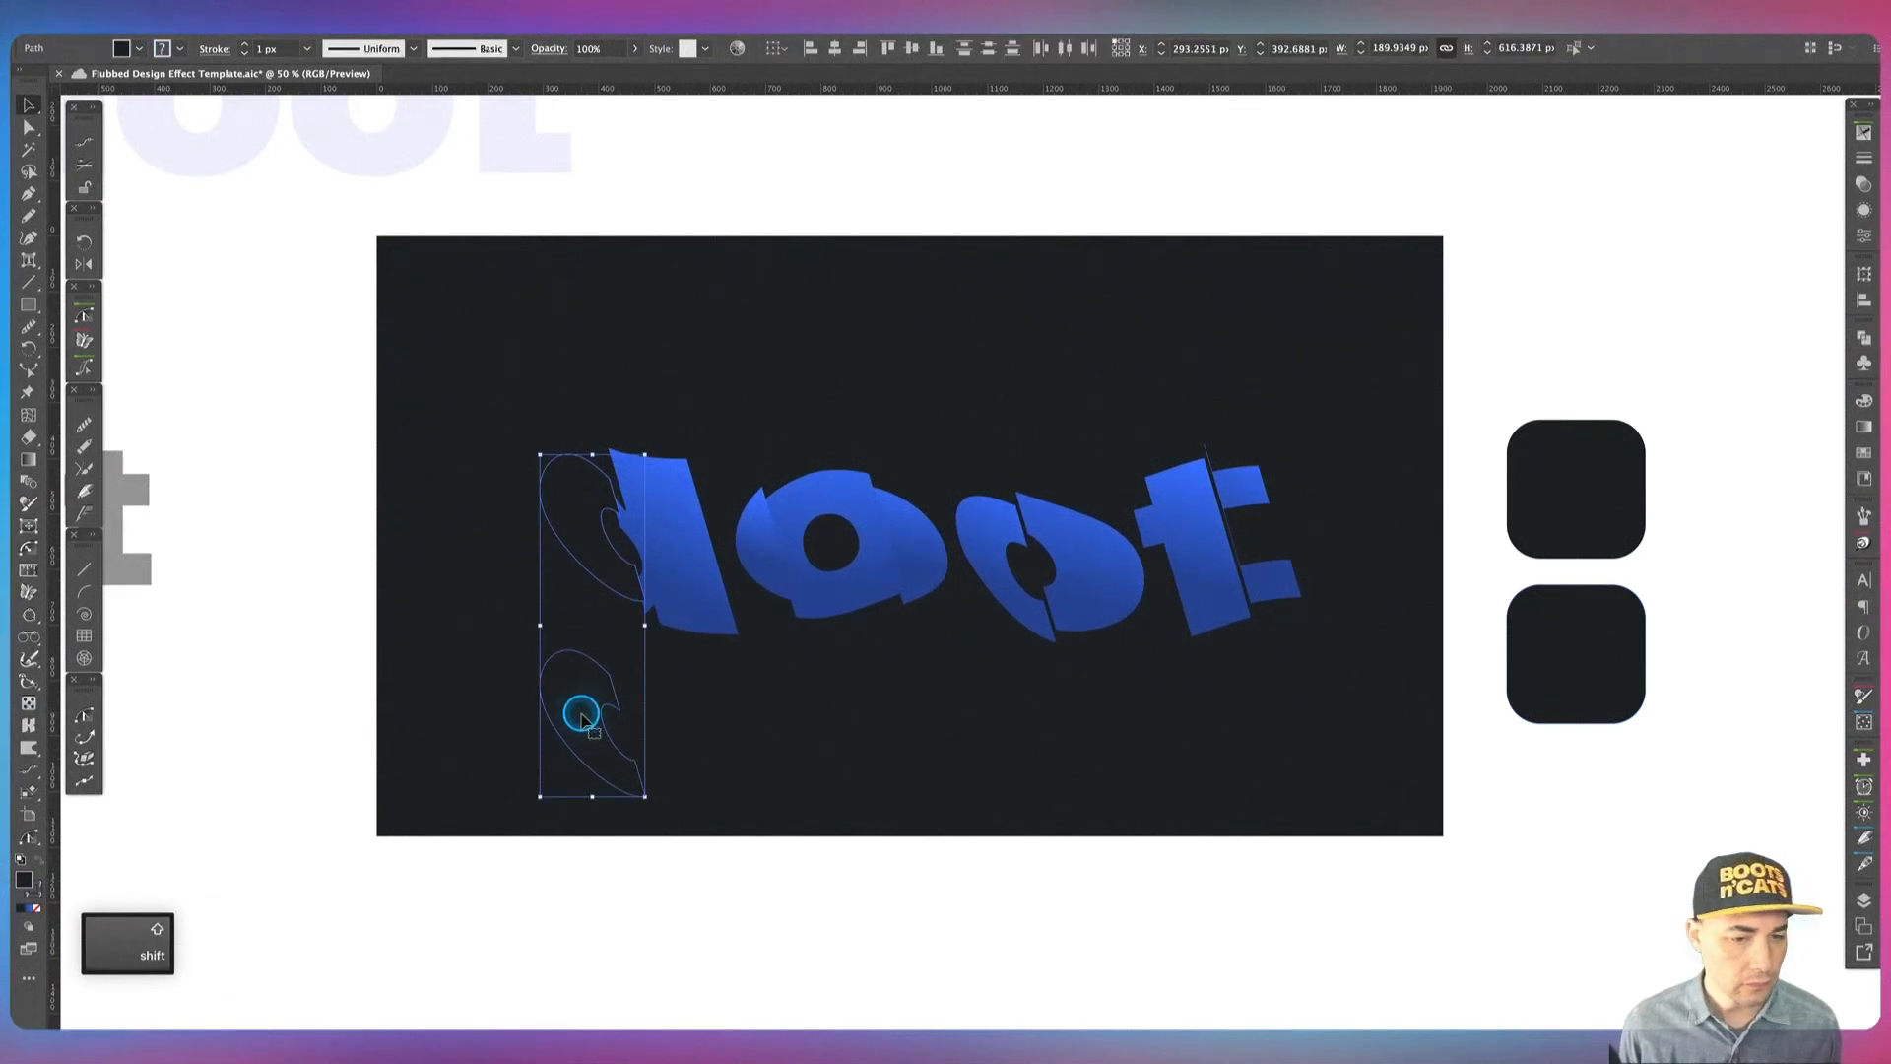
Step: Set the Blend tool's spacing to a Specified Distance of 40 px
double_click(29, 482)
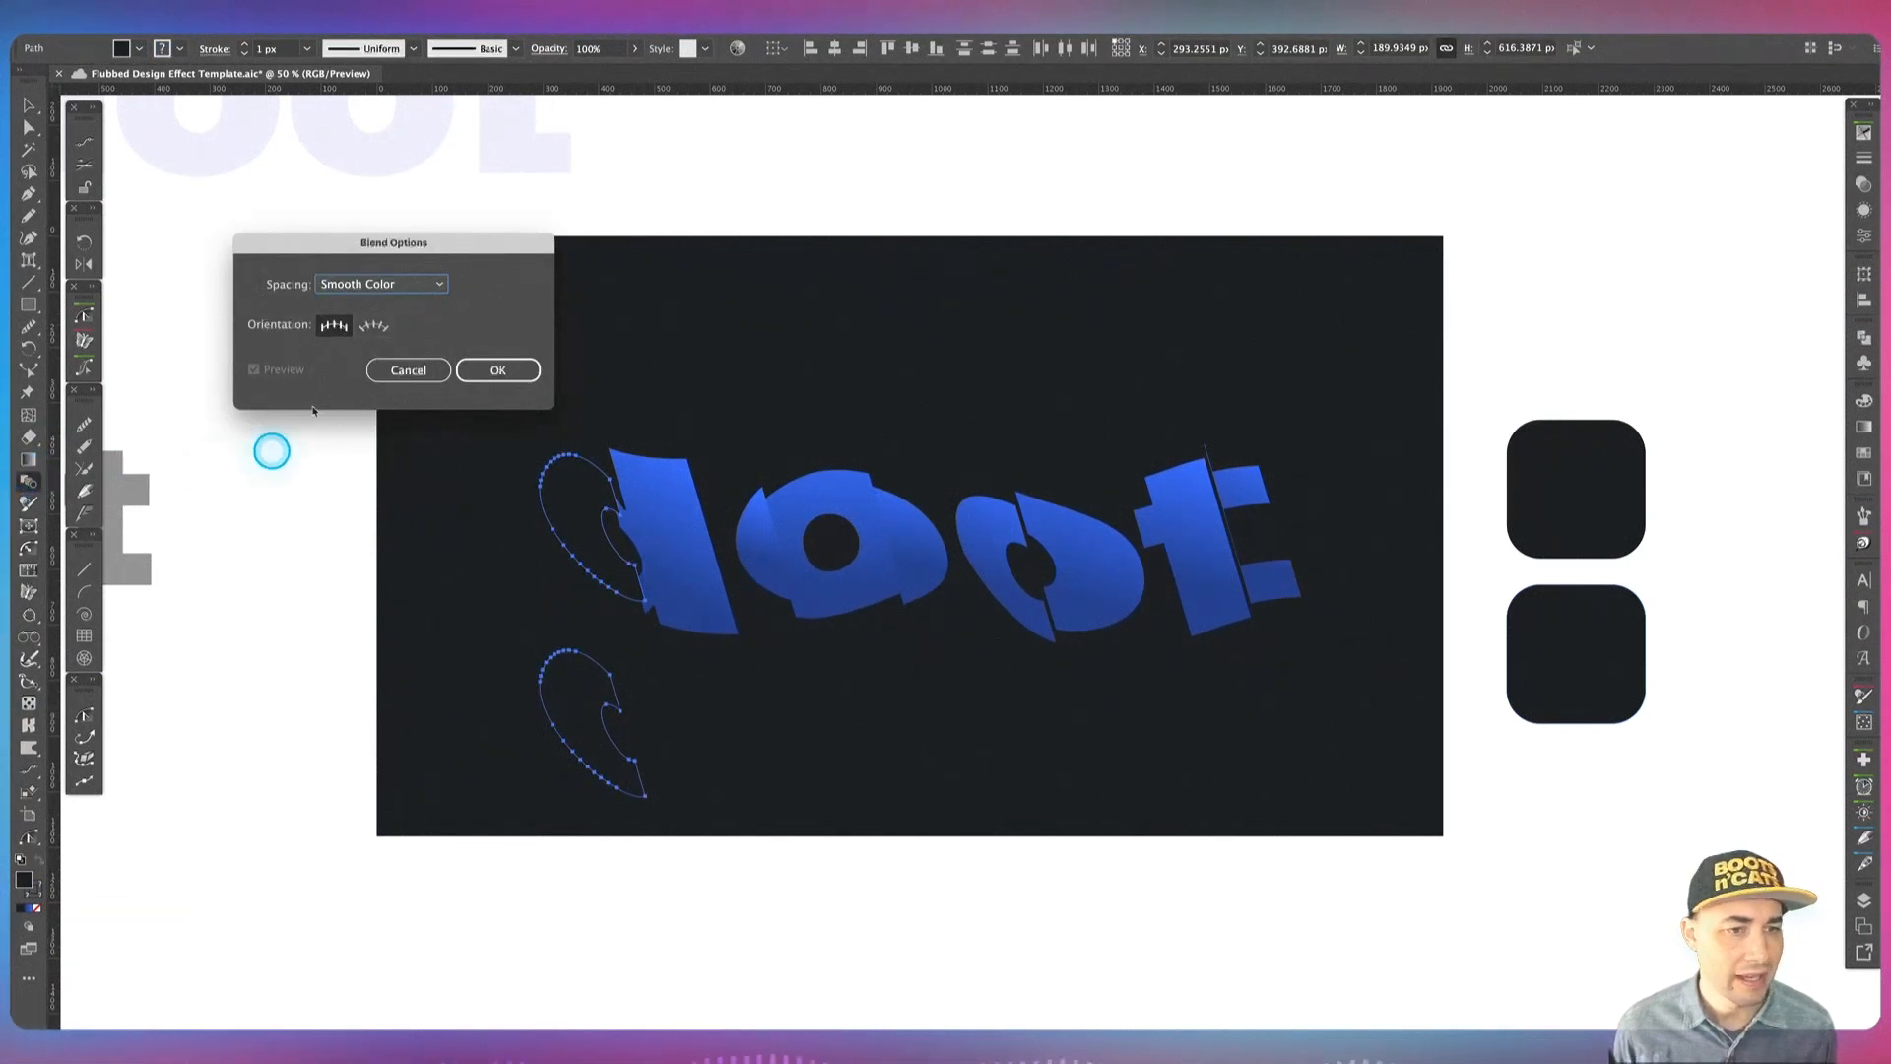
left_click_drag(364, 250, 920, 277)
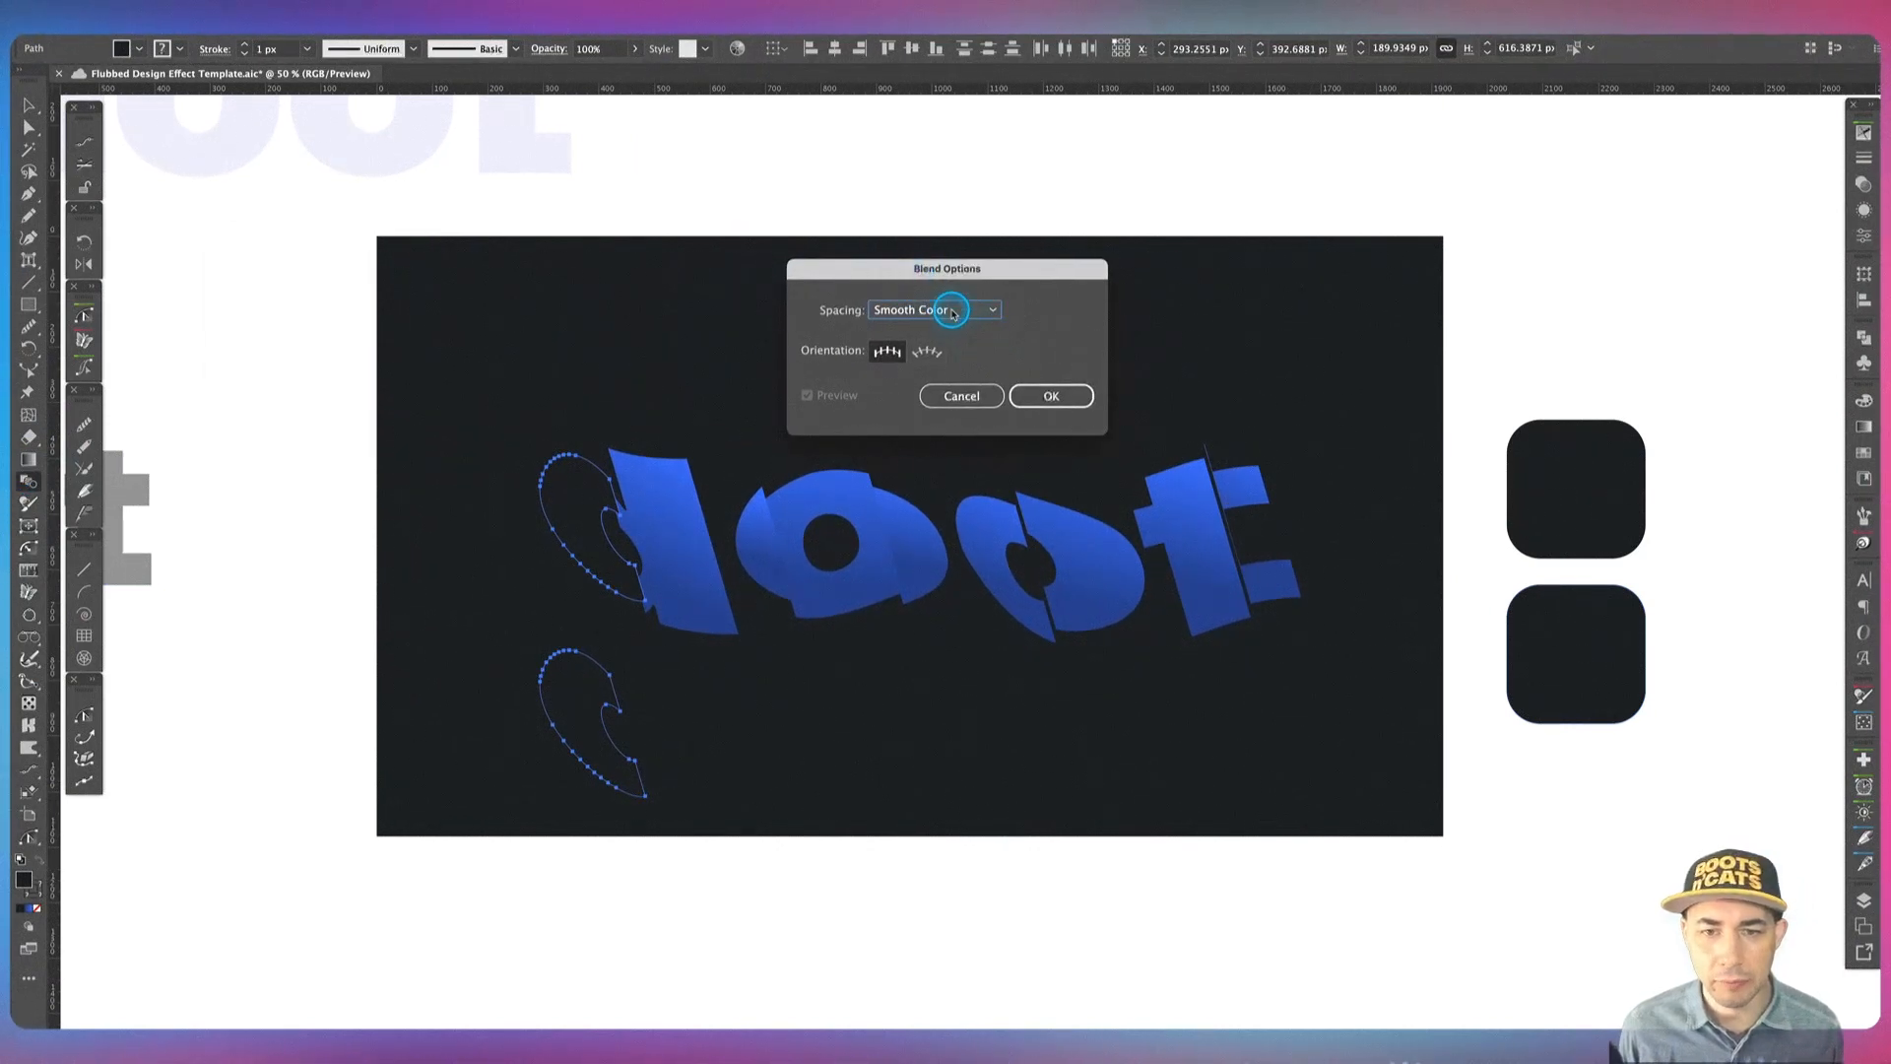
left_click(952, 314)
left_click(948, 351)
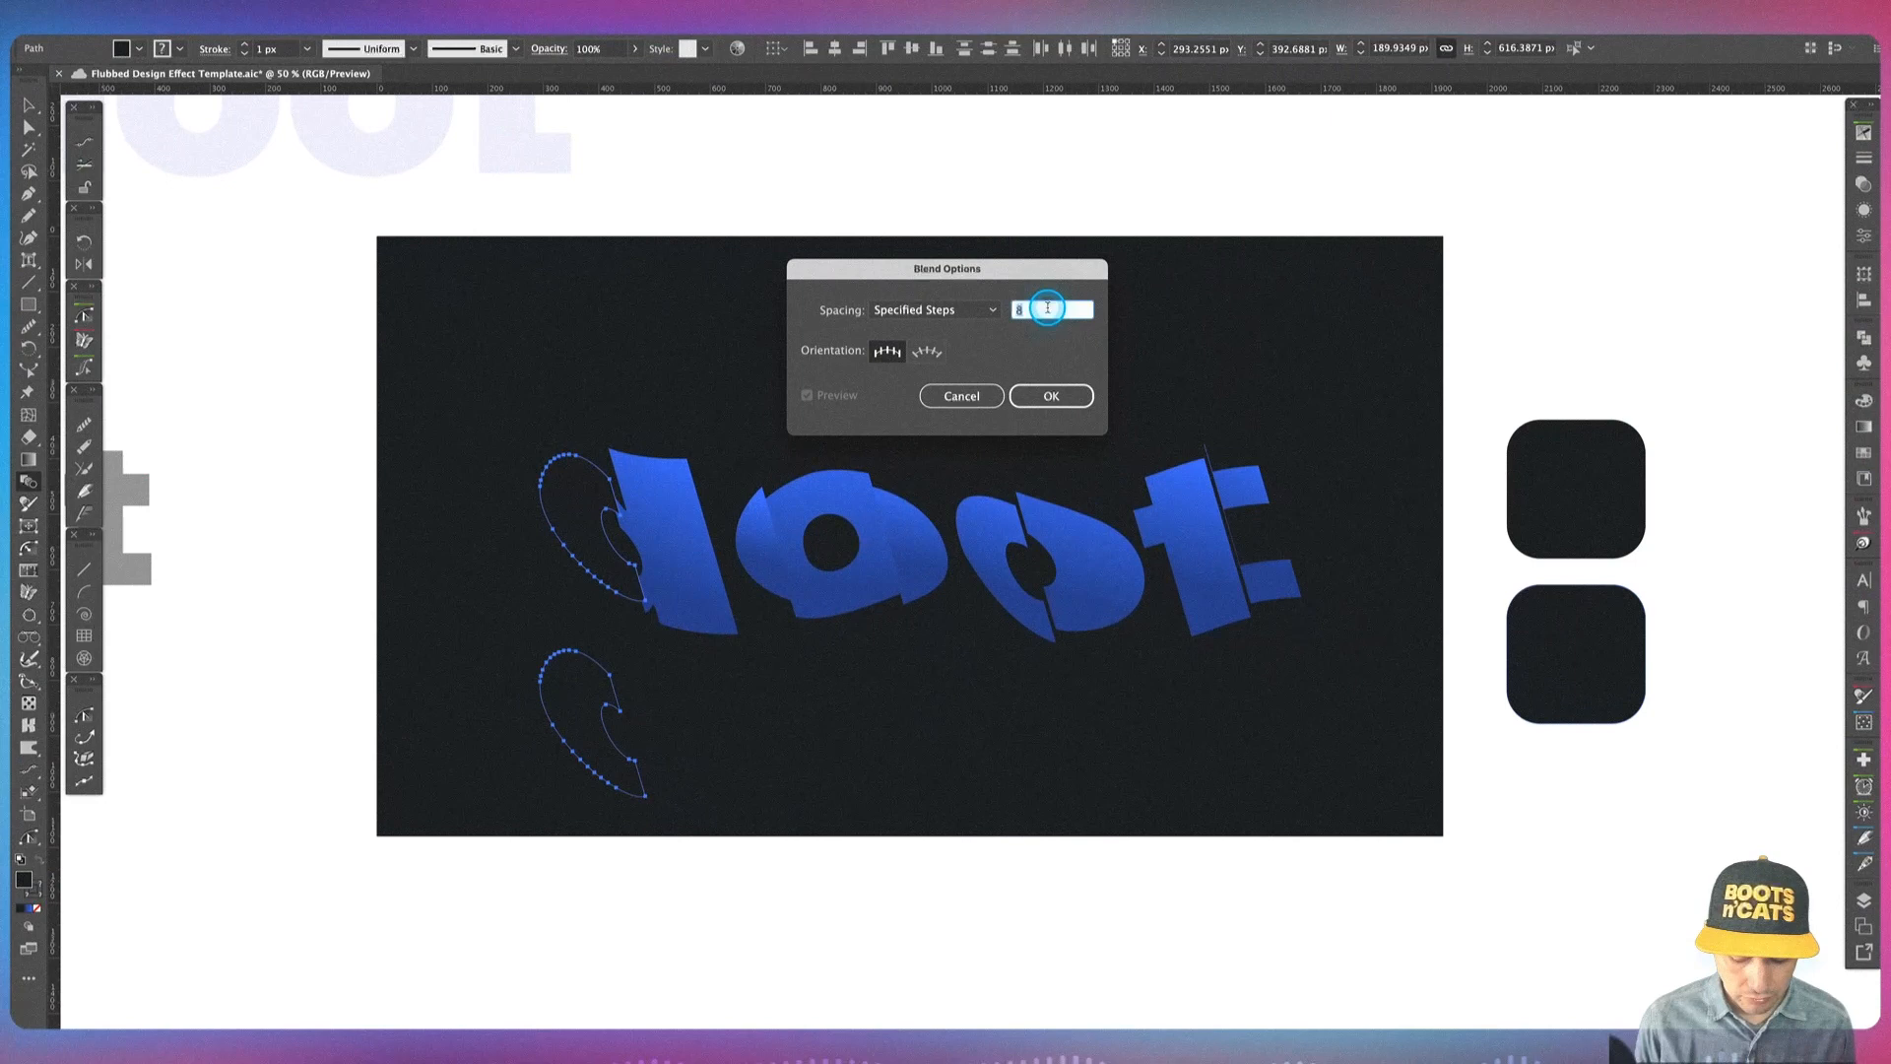
type("40")
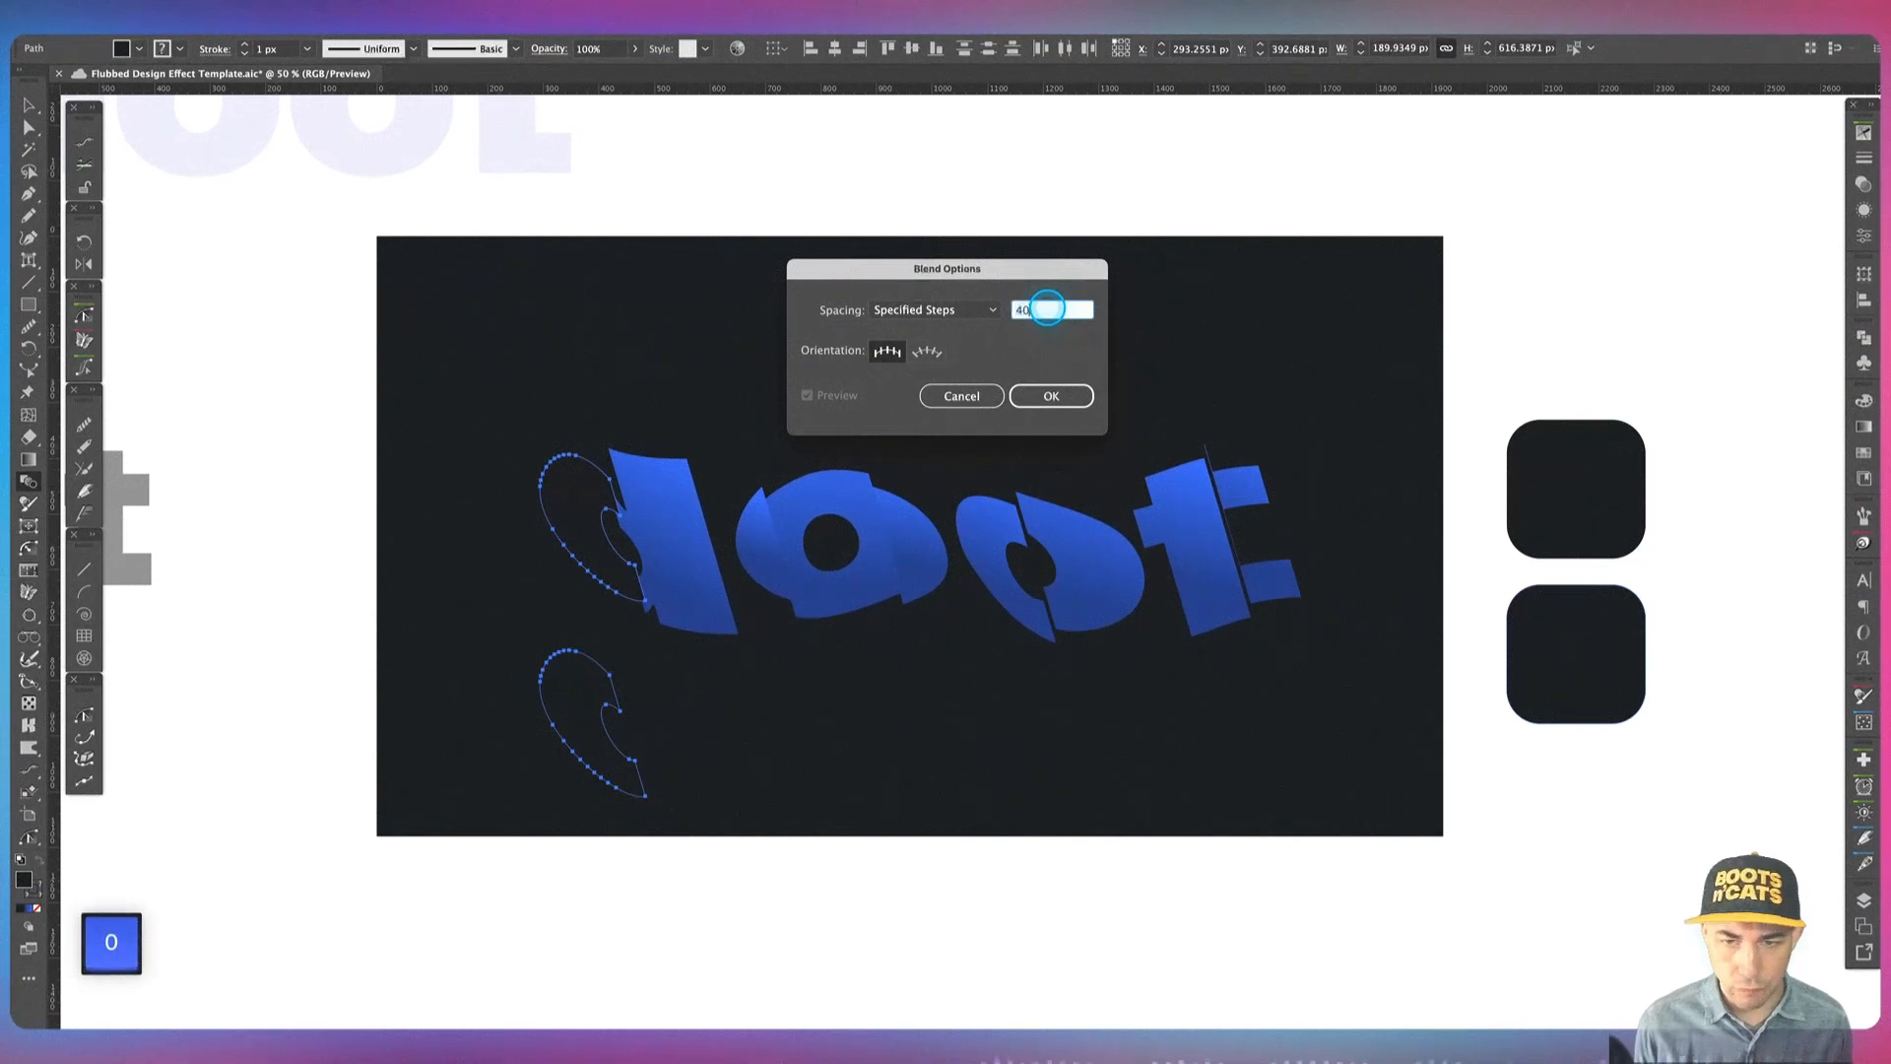
left_click(962, 312)
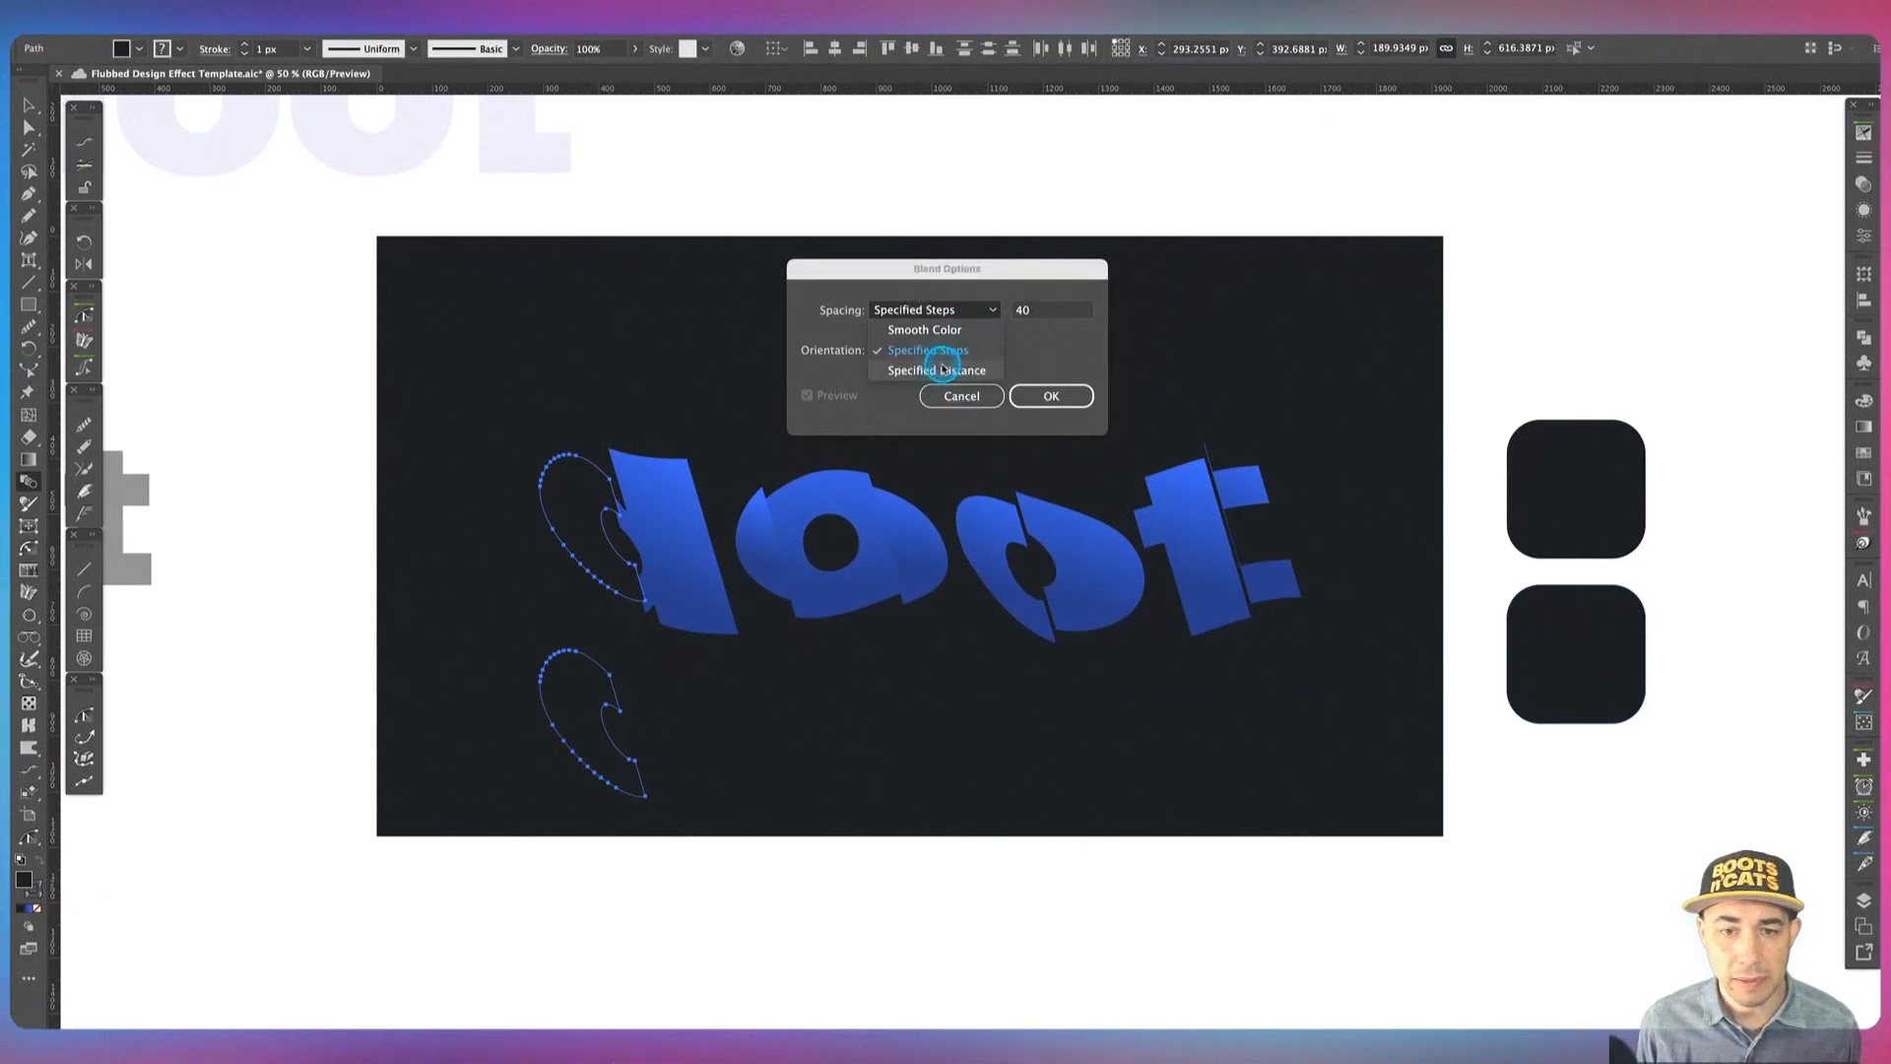
left_click(937, 370)
left_click(1040, 311)
type("40")
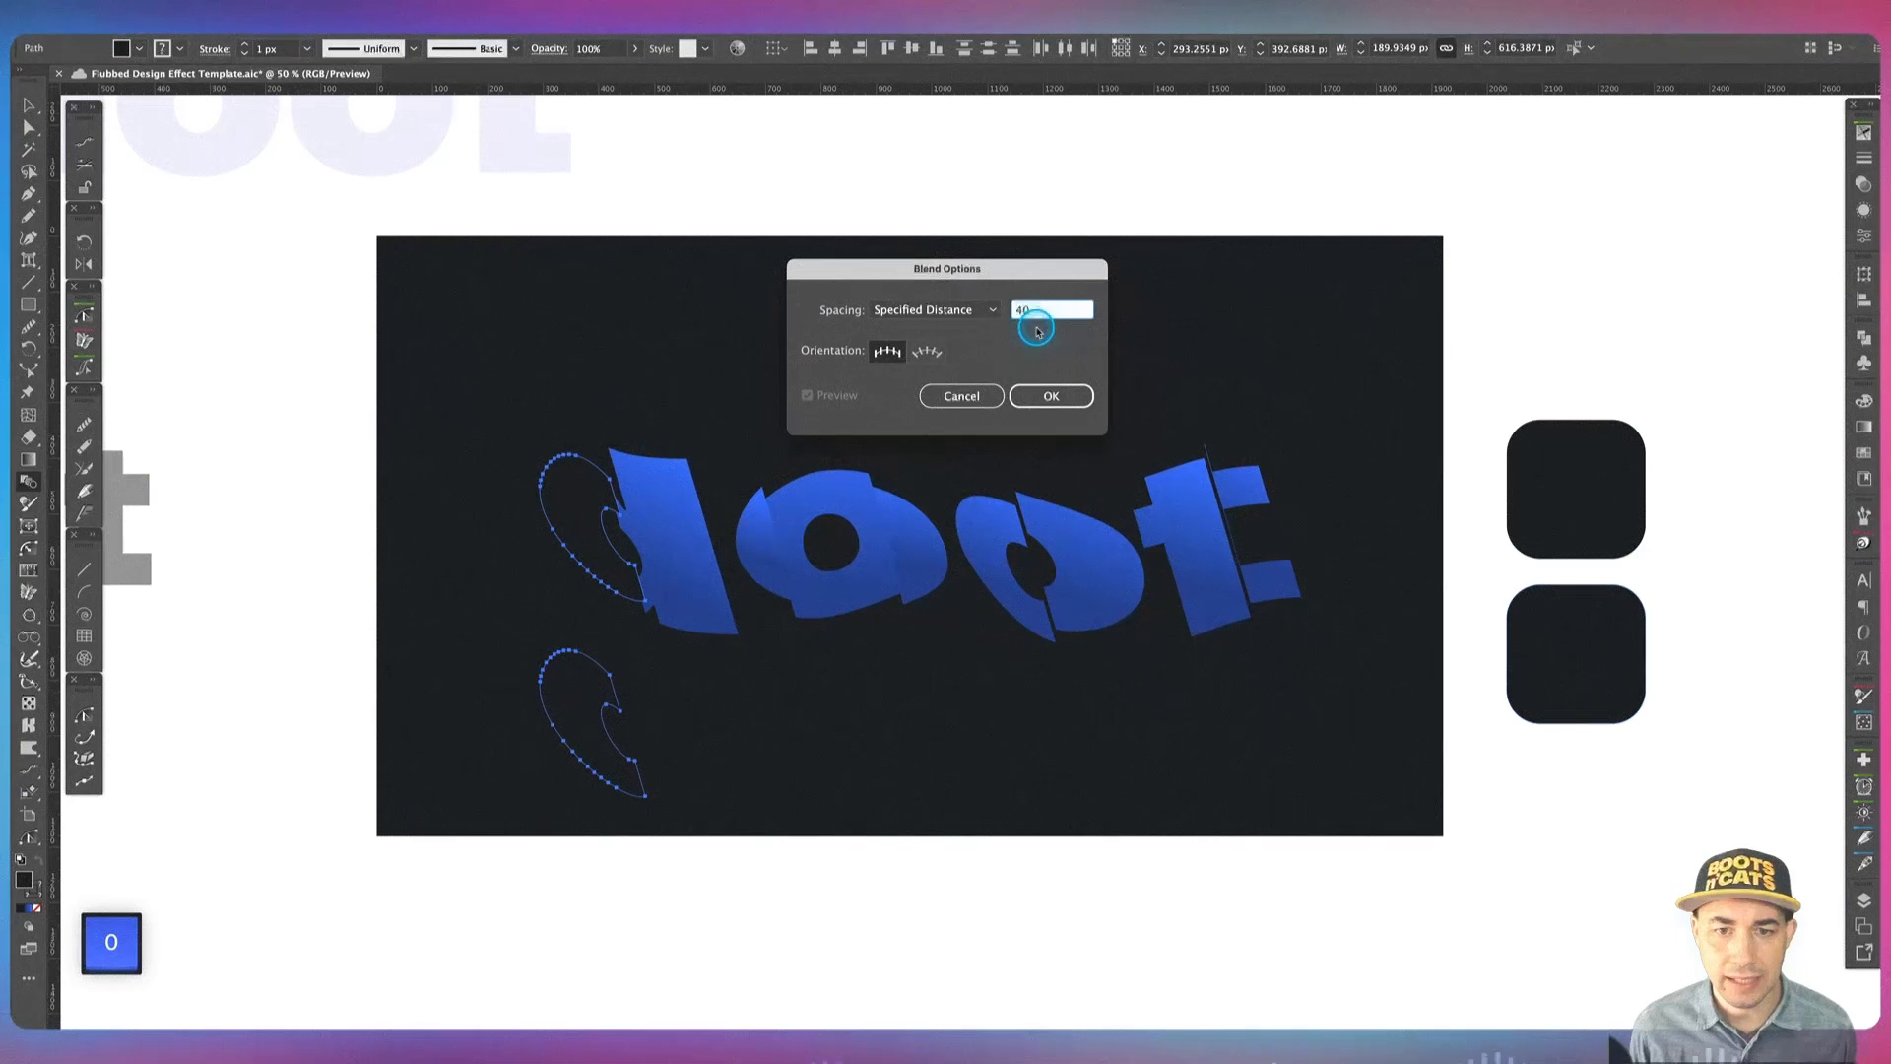
key("Tab")
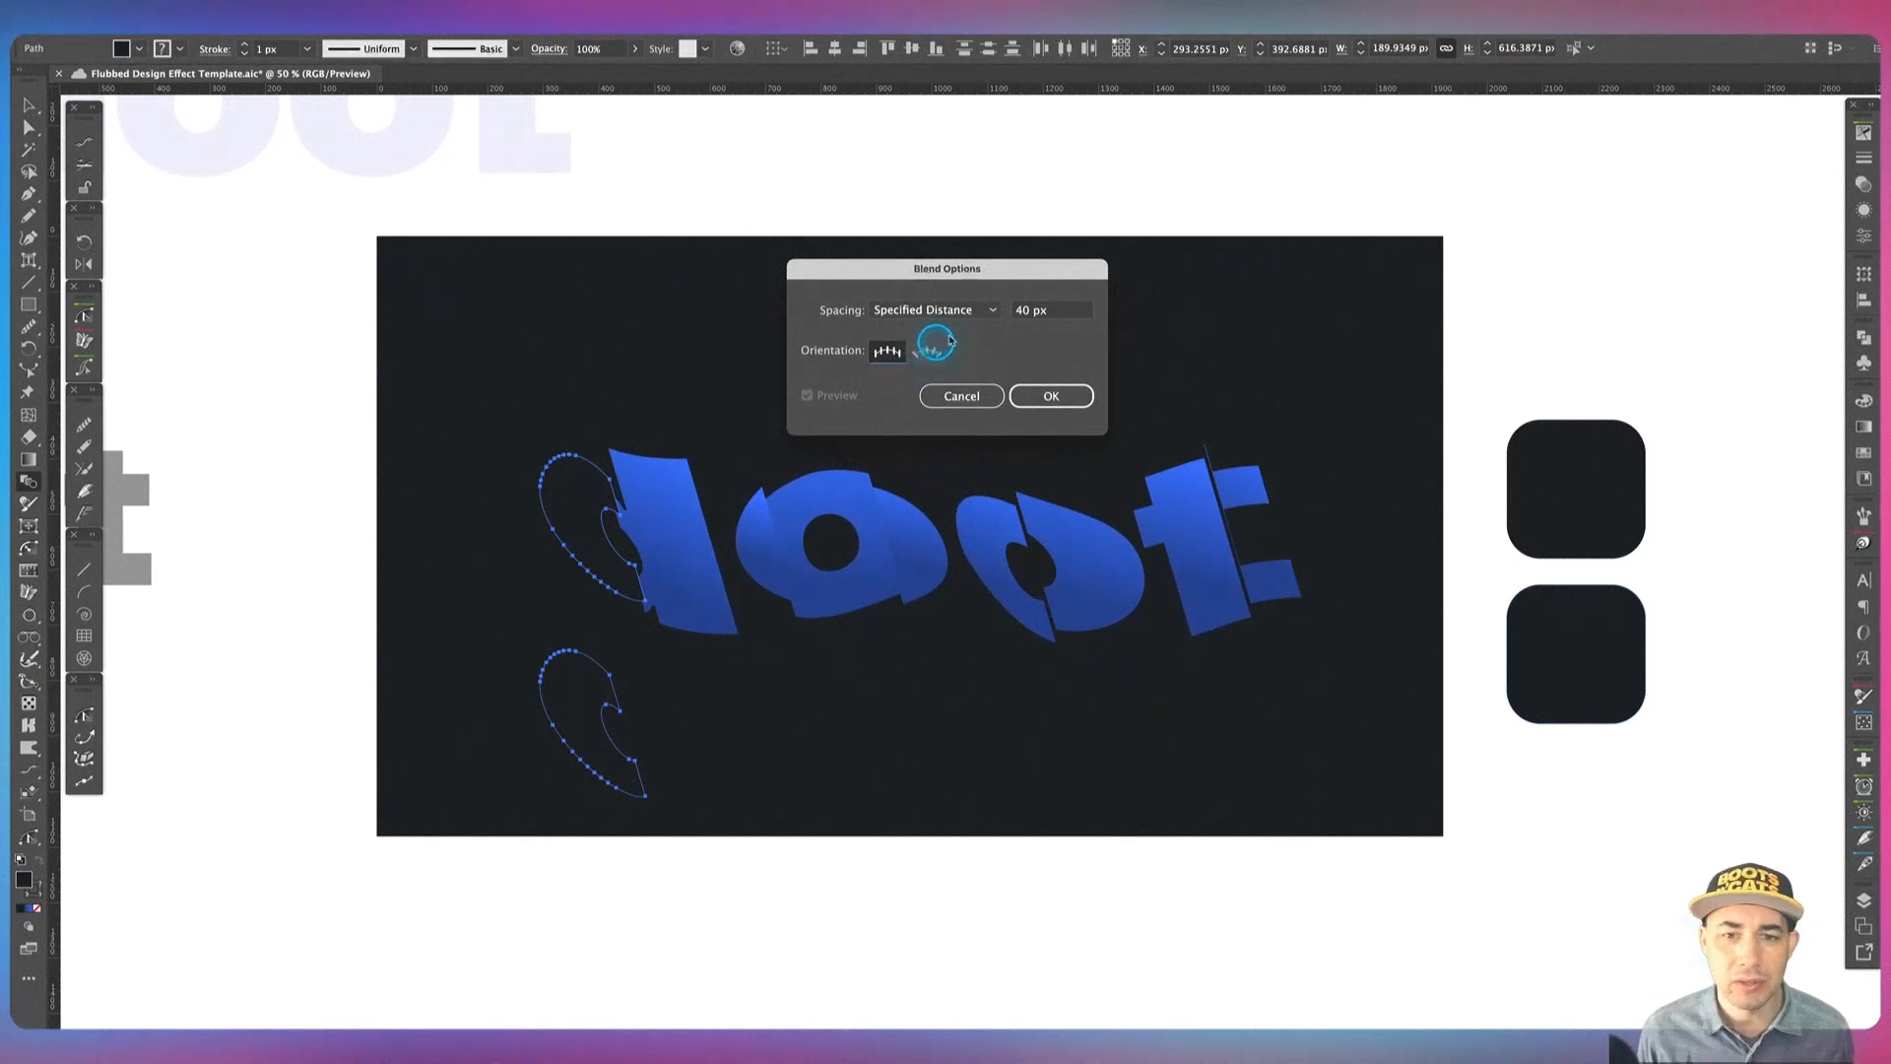
left_click(1069, 396)
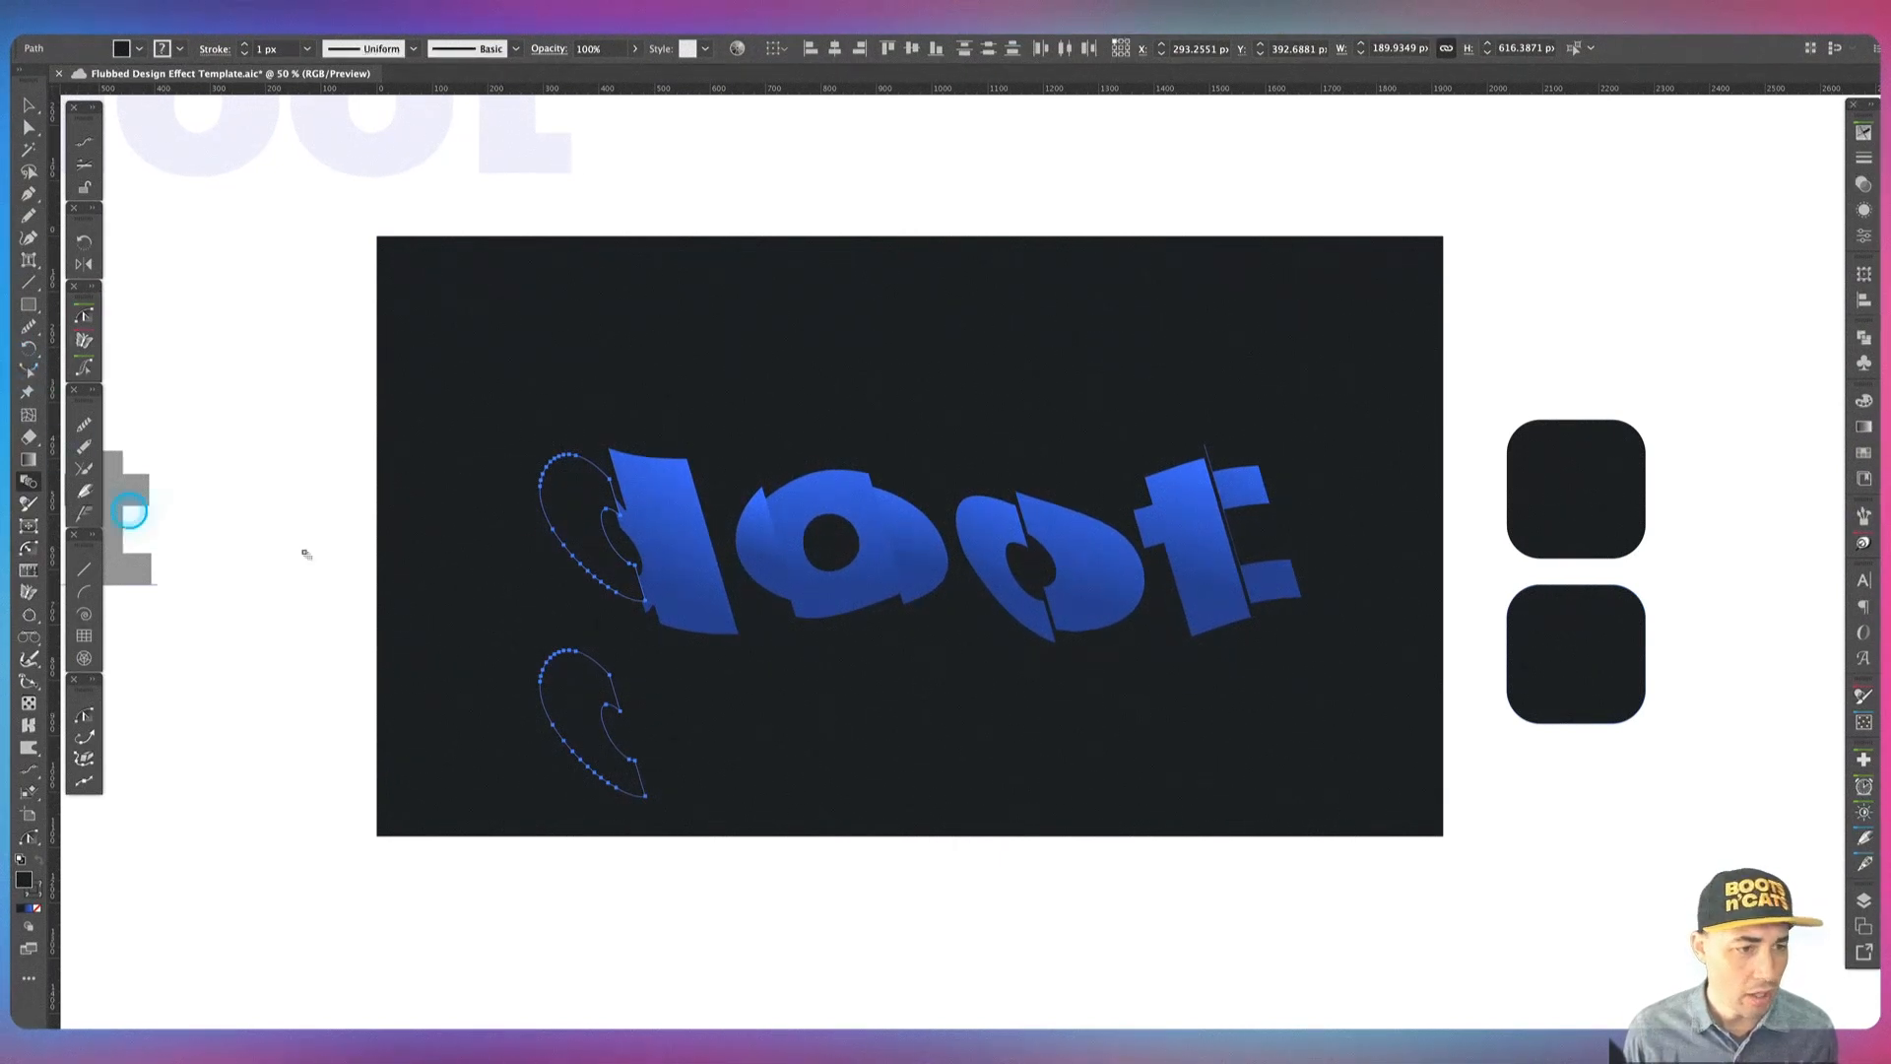
Step: Blend the d's upper outlined left-hand section into its dark lower copy and select the resulting blend
left_click(575, 501)
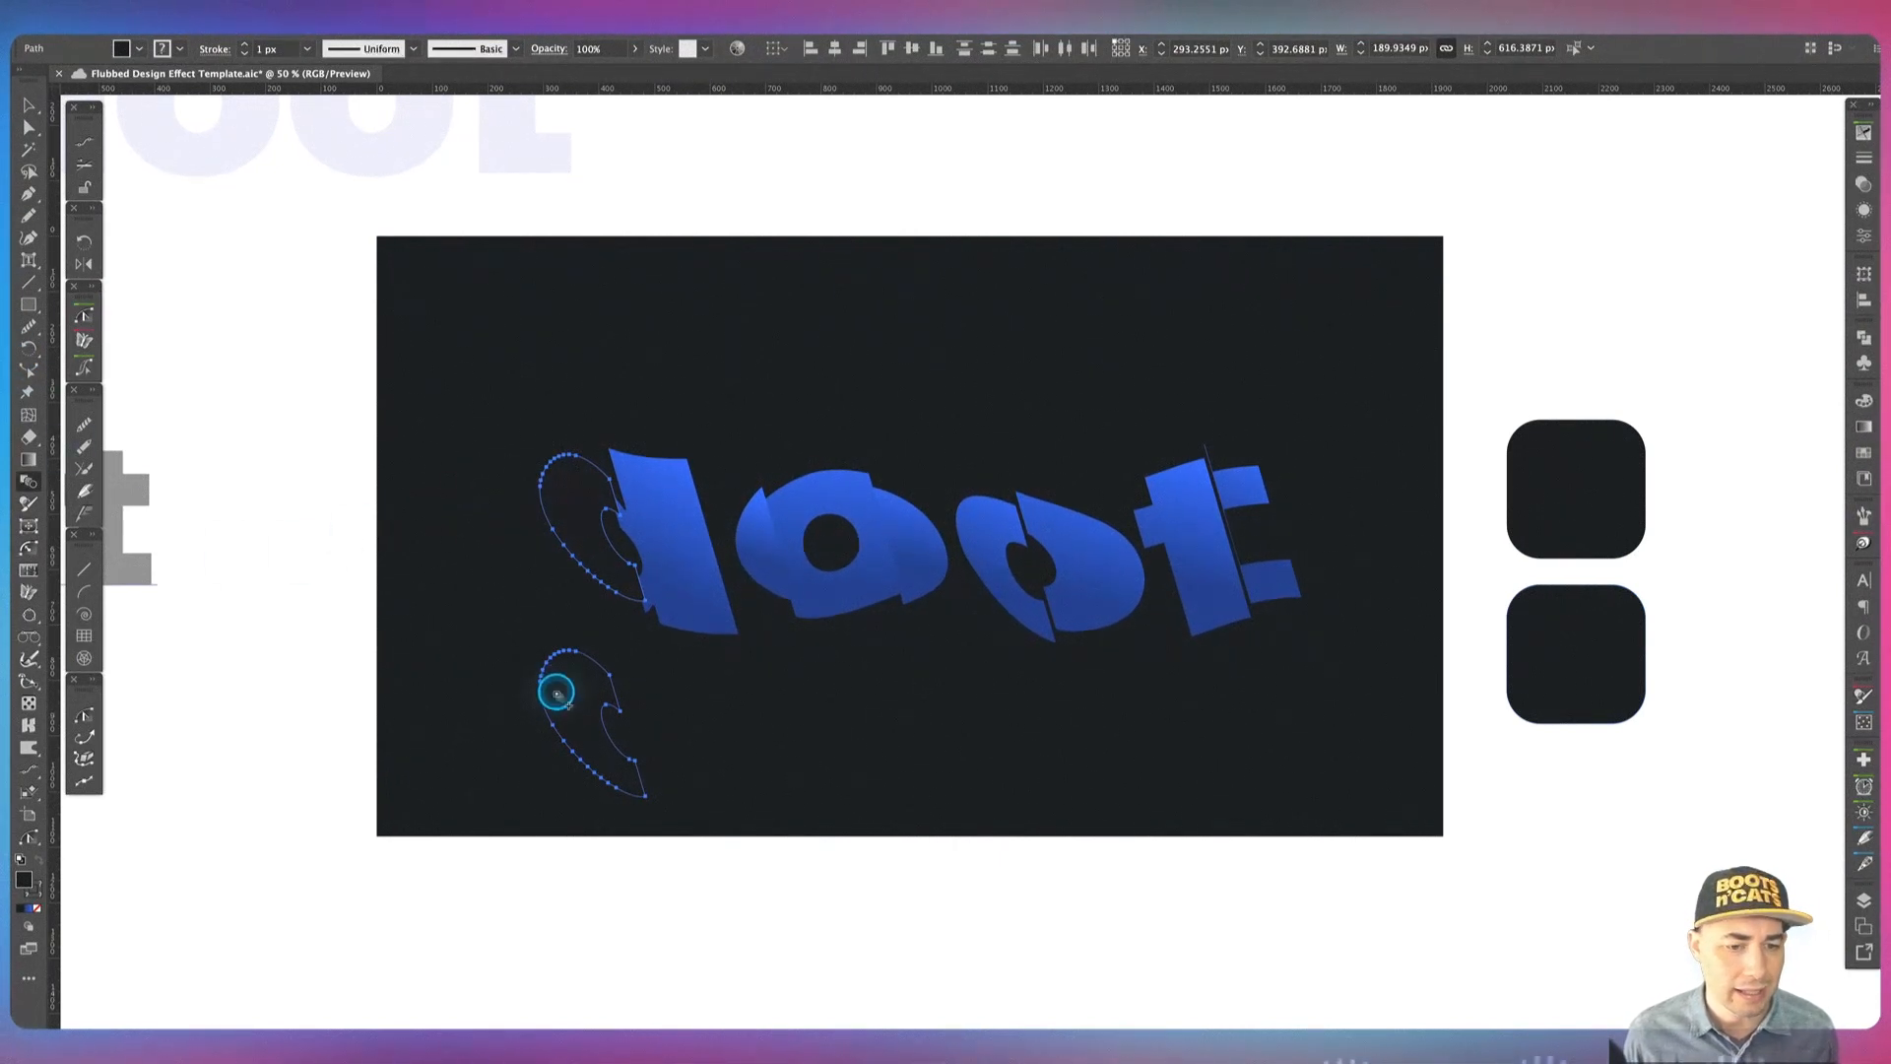
left_click(570, 688)
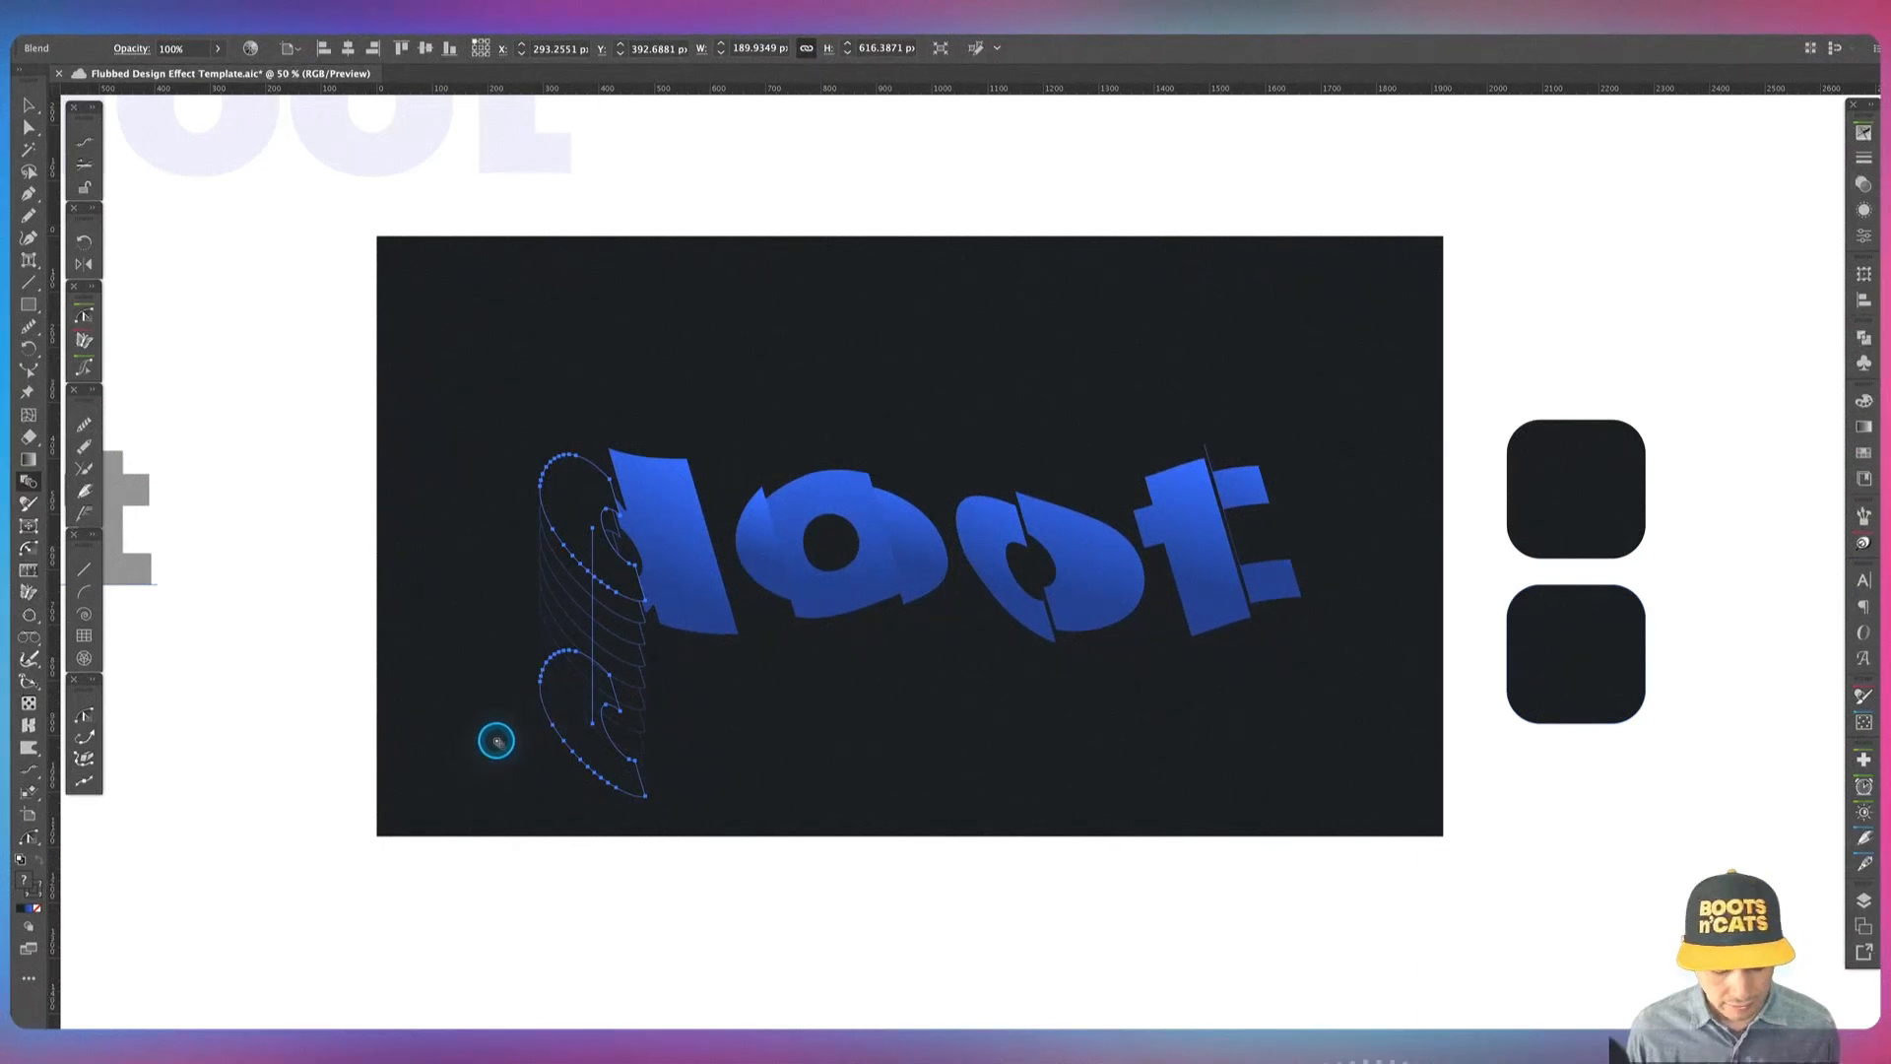
key("v")
left_click(512, 669)
left_click(539, 611)
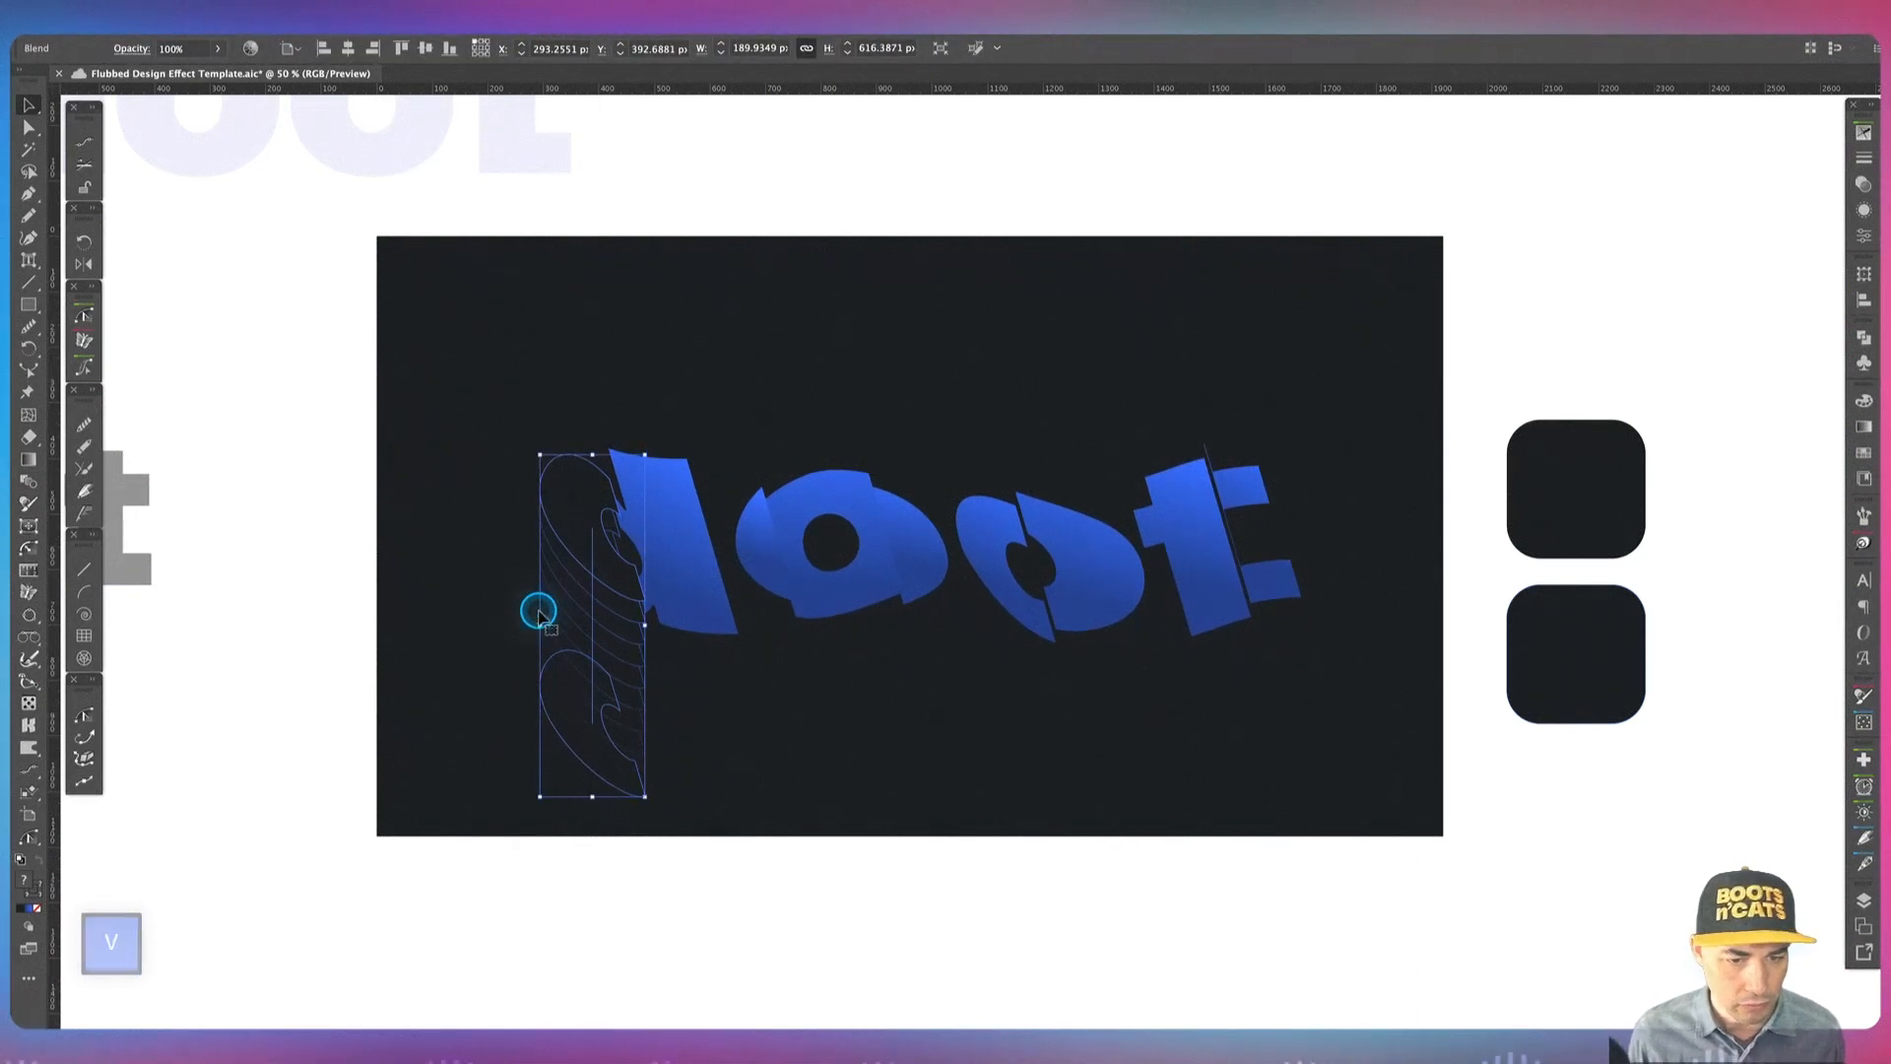
Step: Send the blend backward until it sits behind the d's blue left-hand section, and deselect it
key("super+bracketleft")
key("super+bracketleft")
key("super+bracketleft")
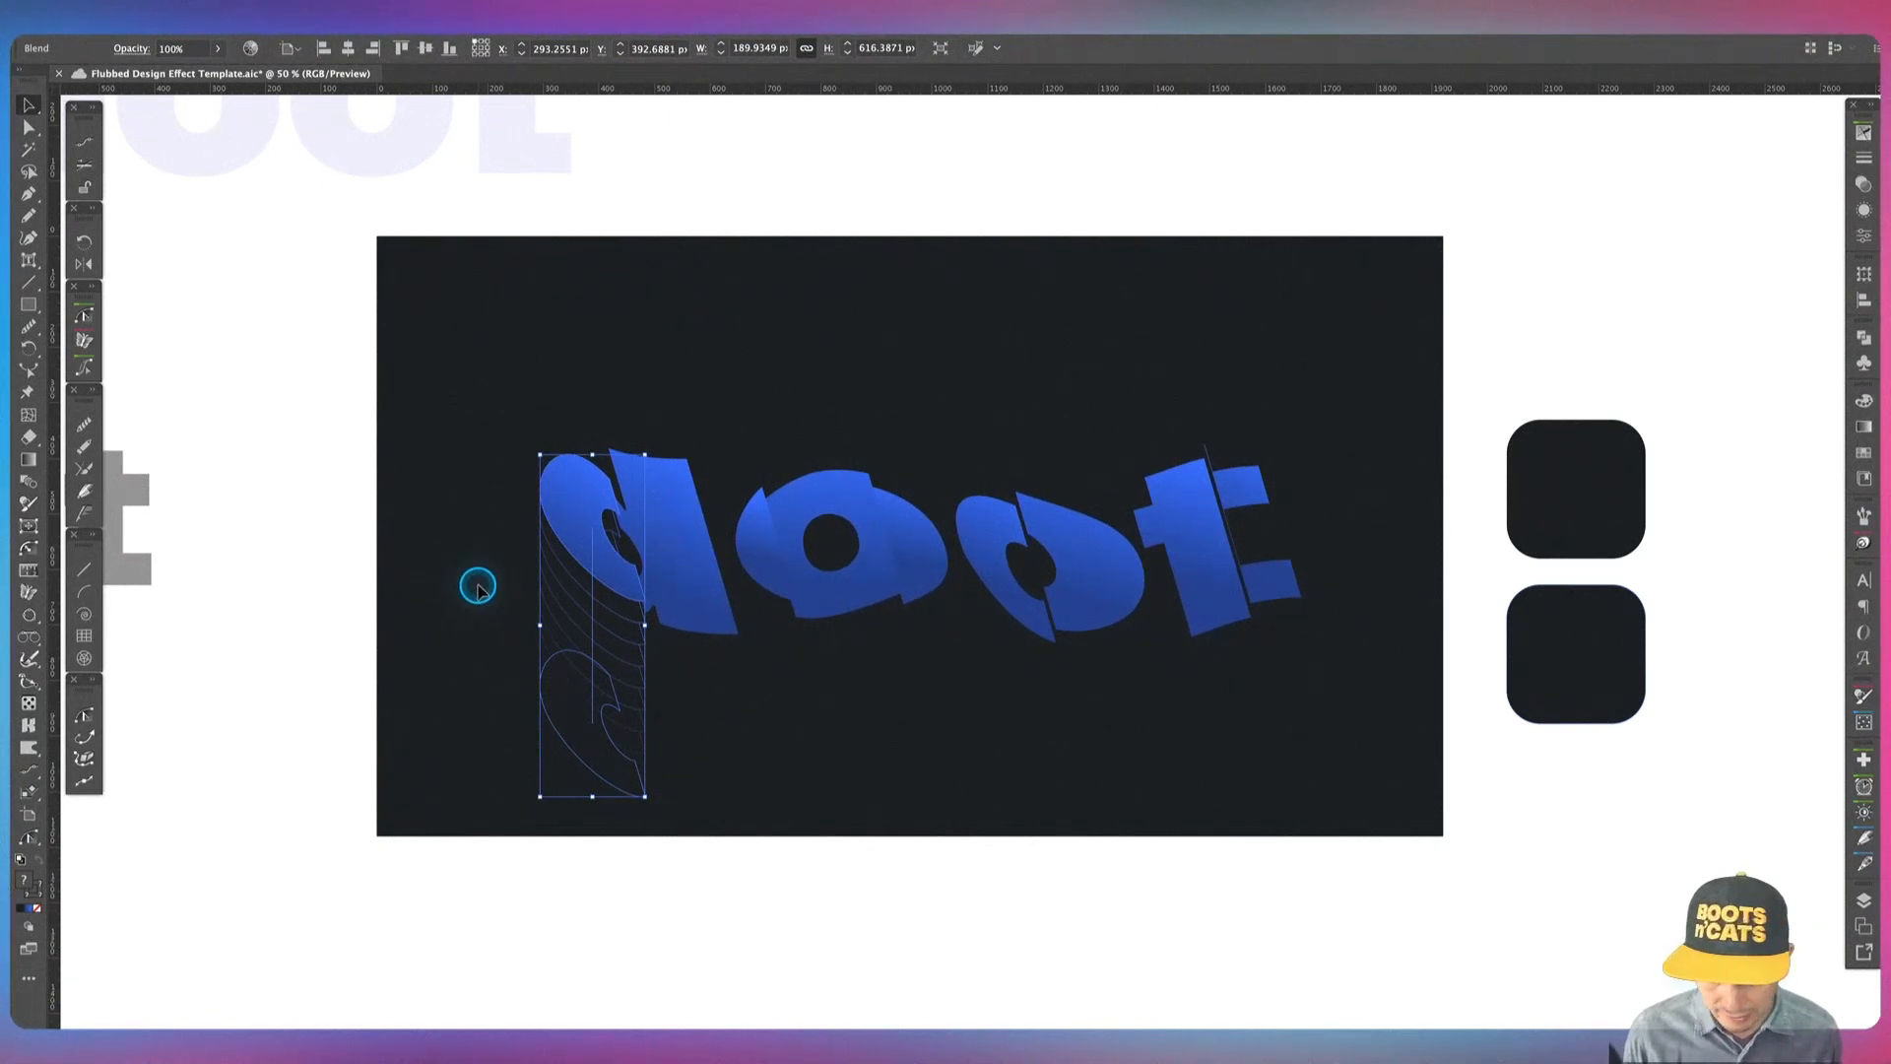
key("super+bracketleft")
key("super+bracketleft")
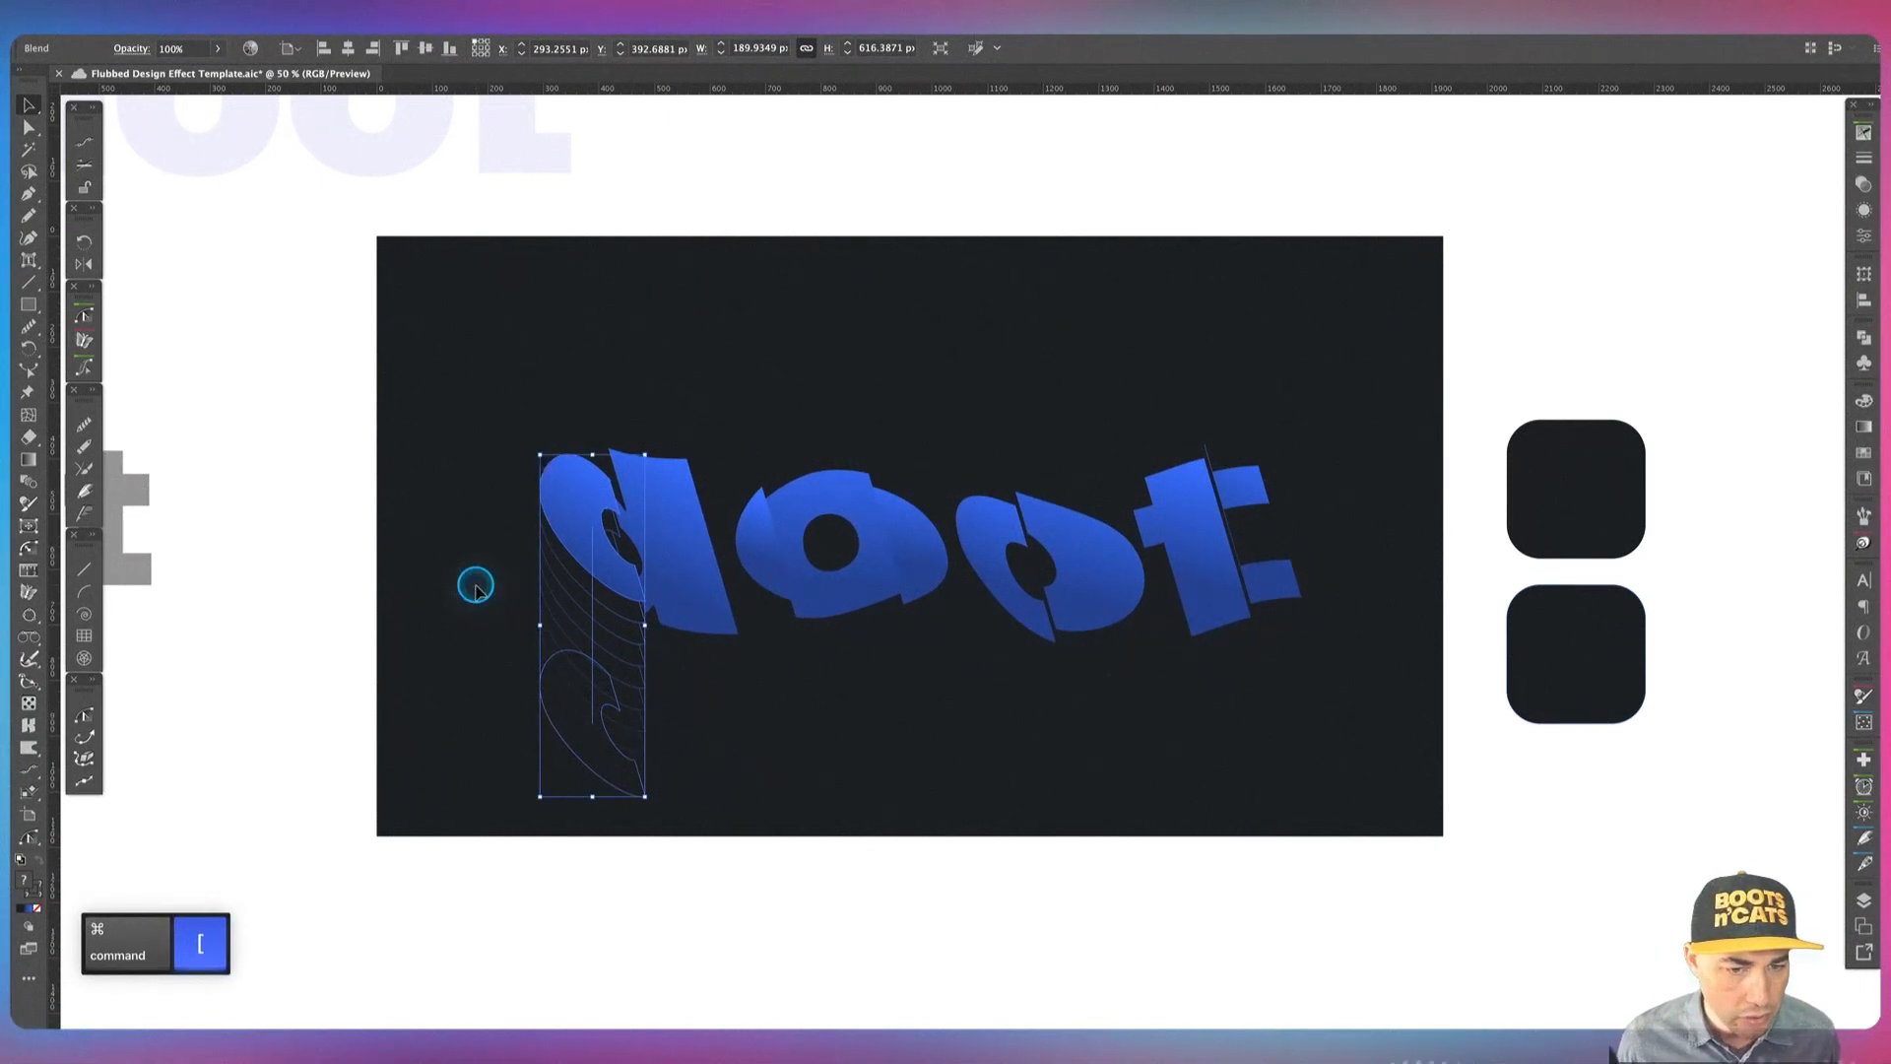
left_click(476, 588)
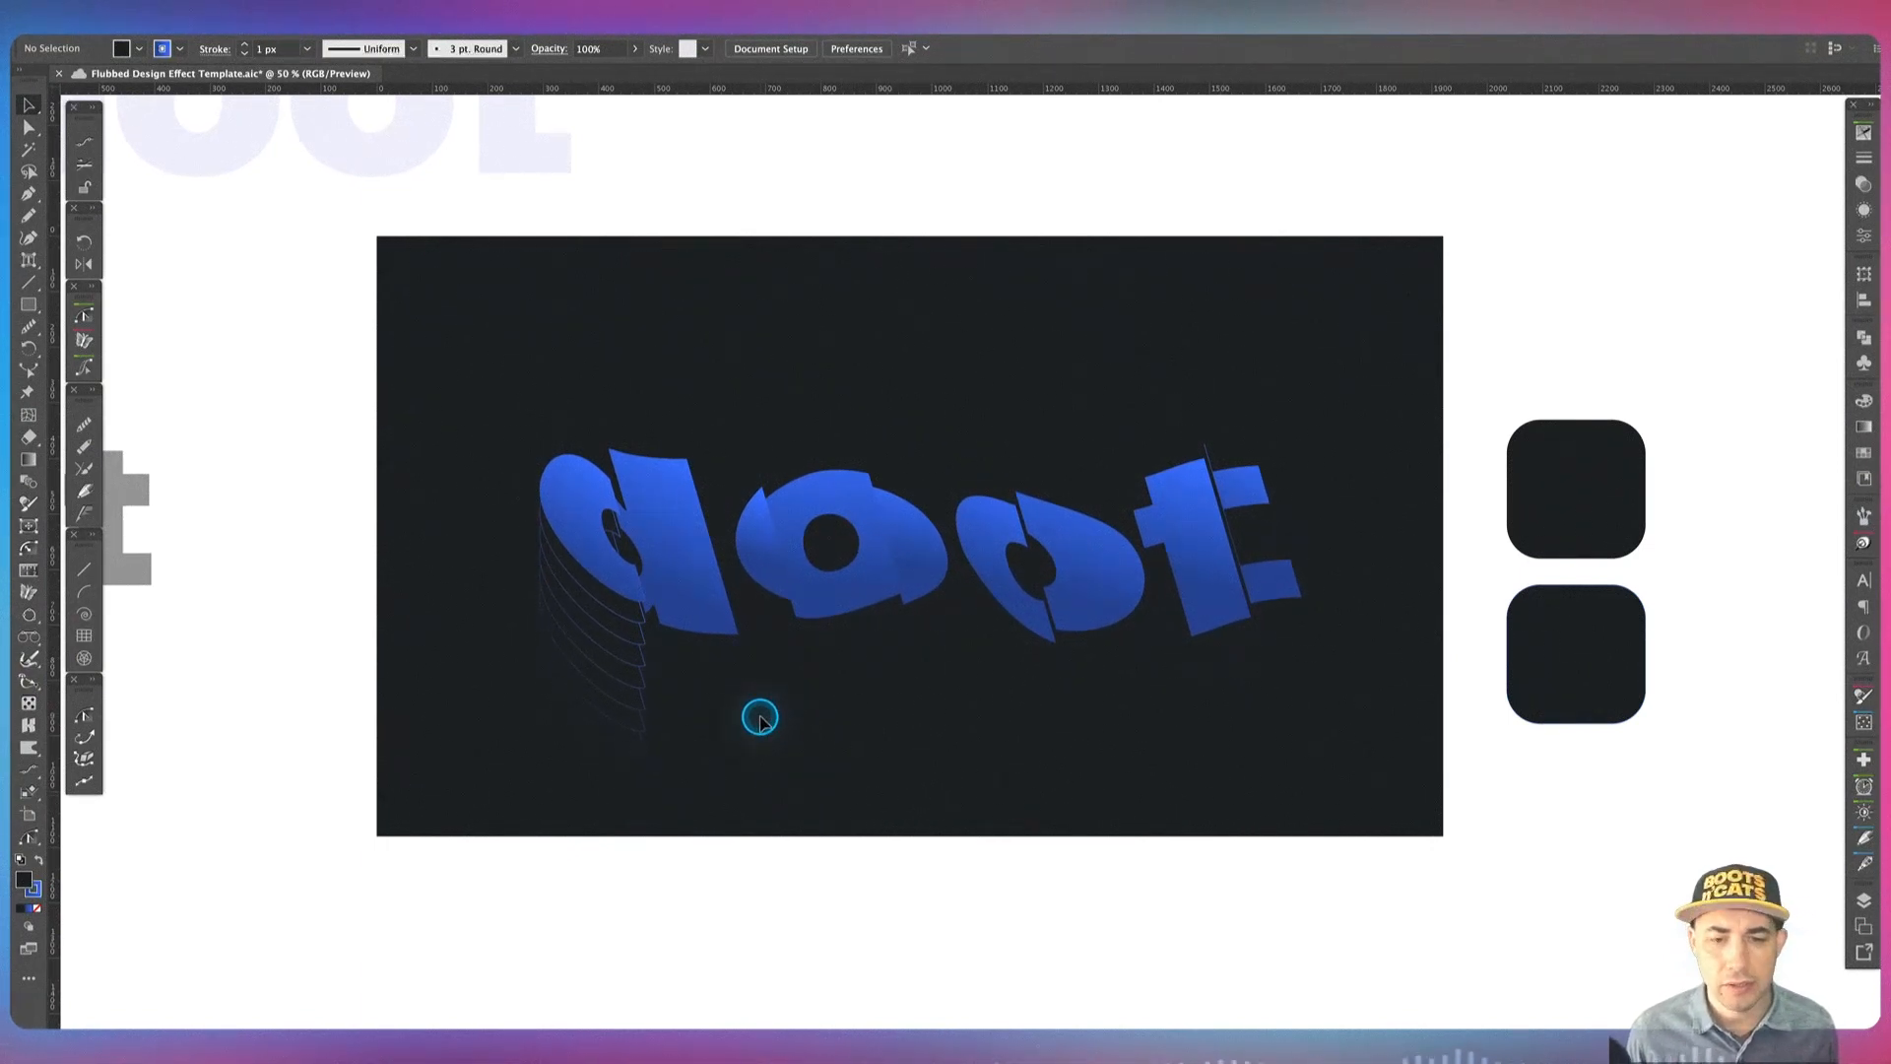
Step: Duplicate the d's stem section in place at the front and apply the lower rounded square's dark fill and blue stroke to the copy
left_click(703, 600)
key("super+c")
key("super+f")
key("super+shift+bracketright")
key("i")
left_click(1575, 654)
Step: Place a copy of the outlined d stem about 319 px straight below it and match the copy's stroke to its dark fill
key("super+c")
key("super+f")
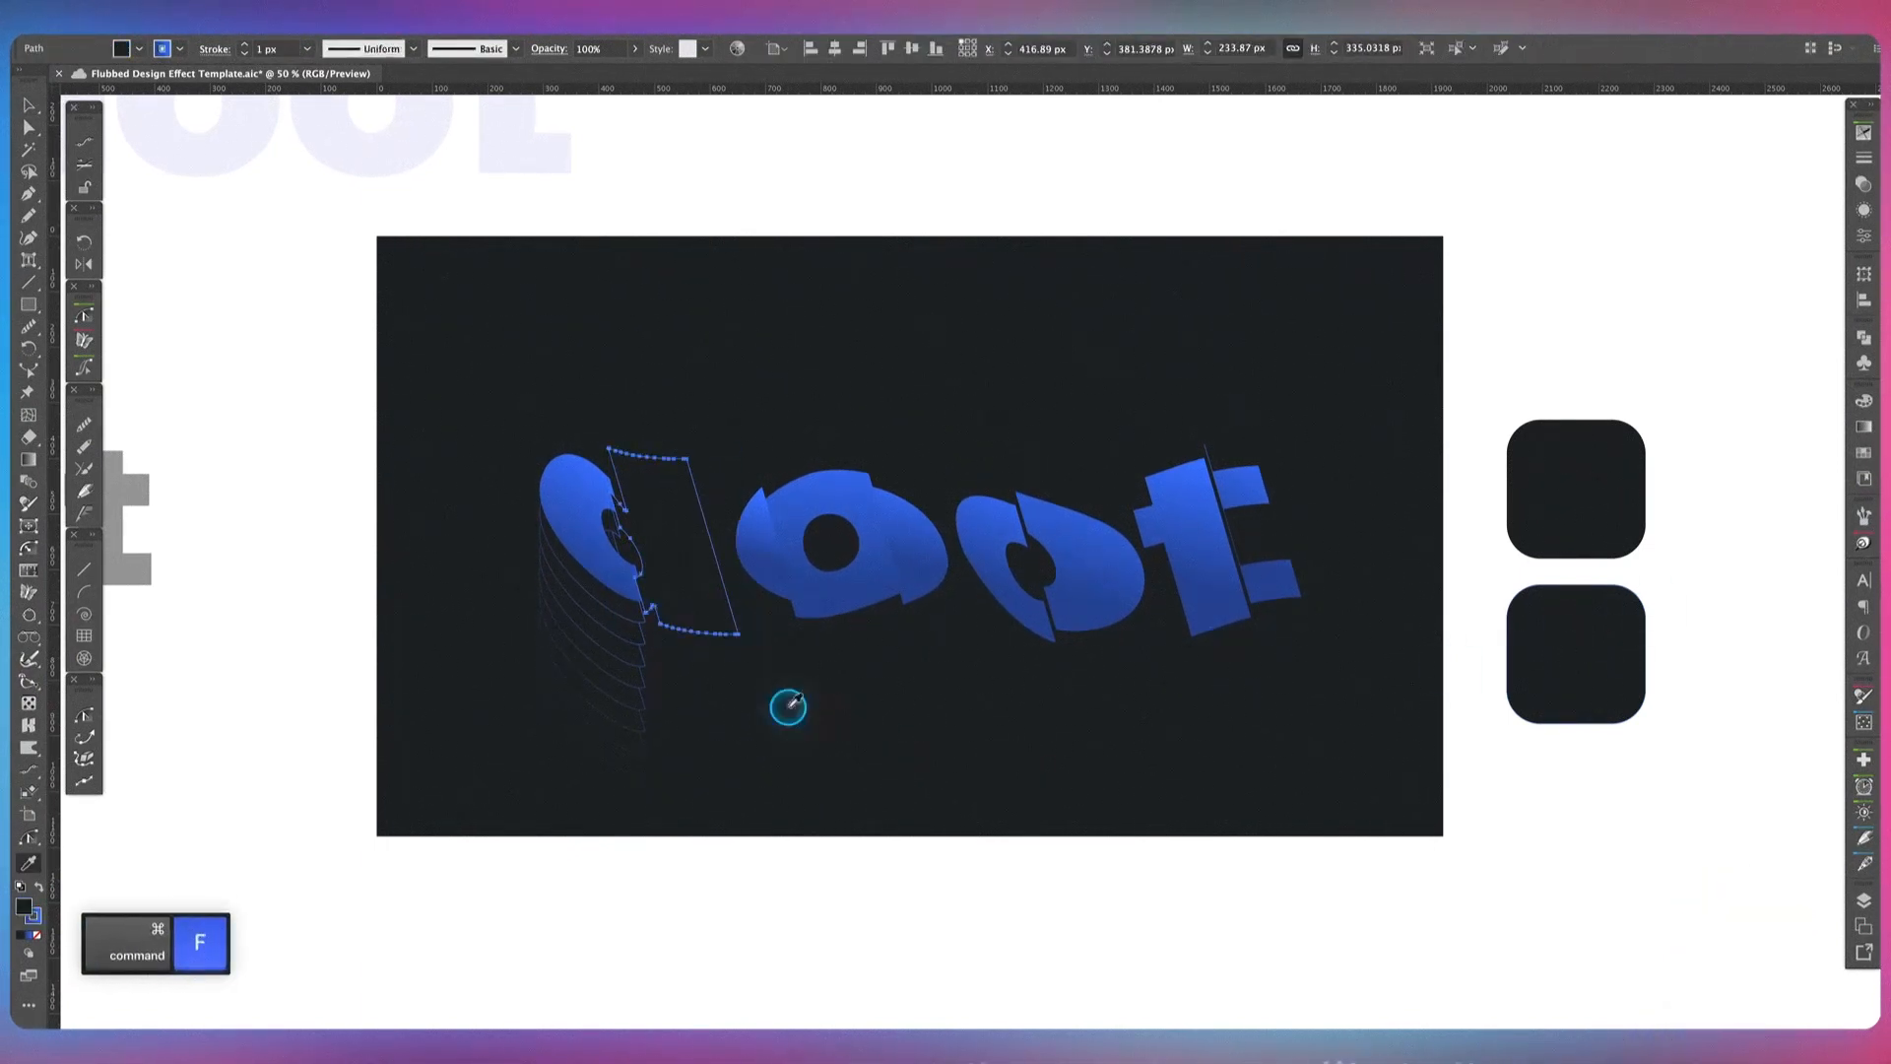
key("v")
left_click_drag(711, 588, 713, 766)
left_click_drag(25, 880, 36, 889)
Step: Bring the upper outlined d stem to the front and blend it into the dark stem copy below
left_click(700, 587)
key("super+shift+bracketright")
left_click(667, 736, "shift")
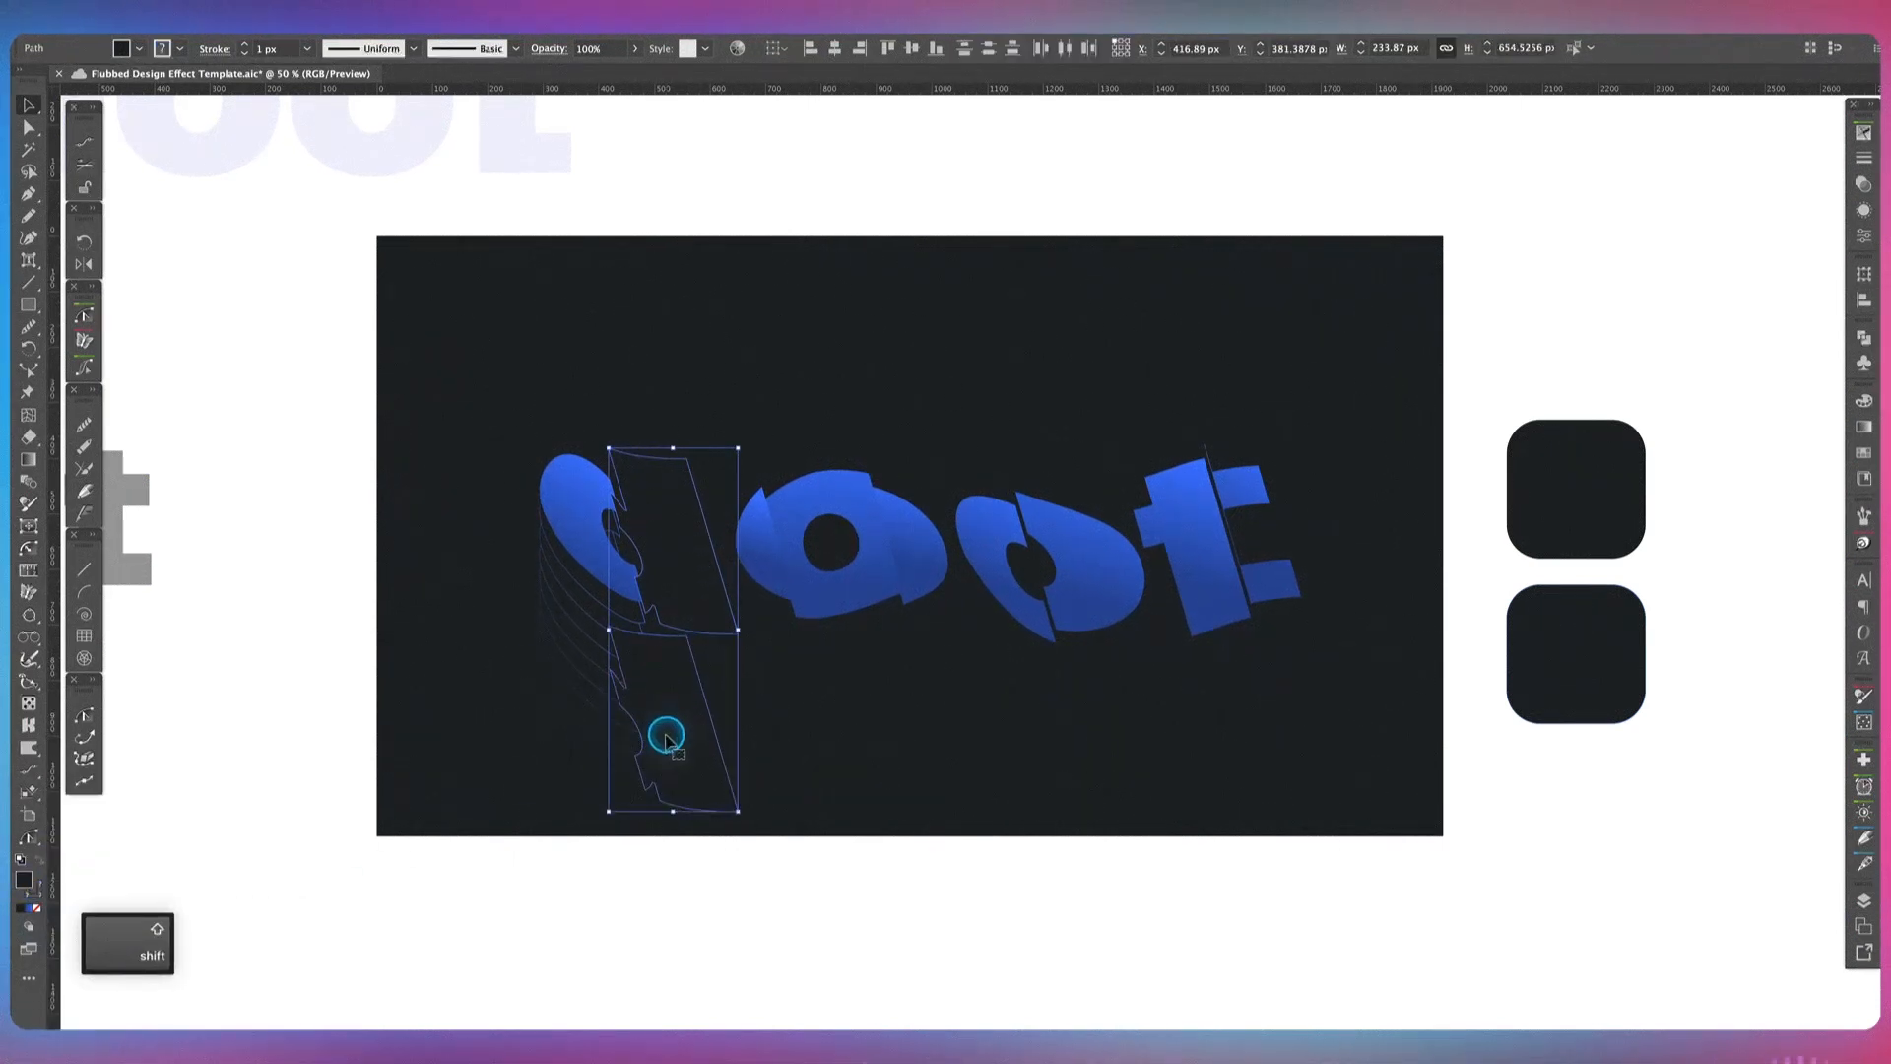
key("w")
left_click(658, 515)
left_click(689, 714)
Step: Send the stem blend backward behind the d's blue stem section and deselect it
key("v")
key("super+bracketleft")
key("super+bracketleft")
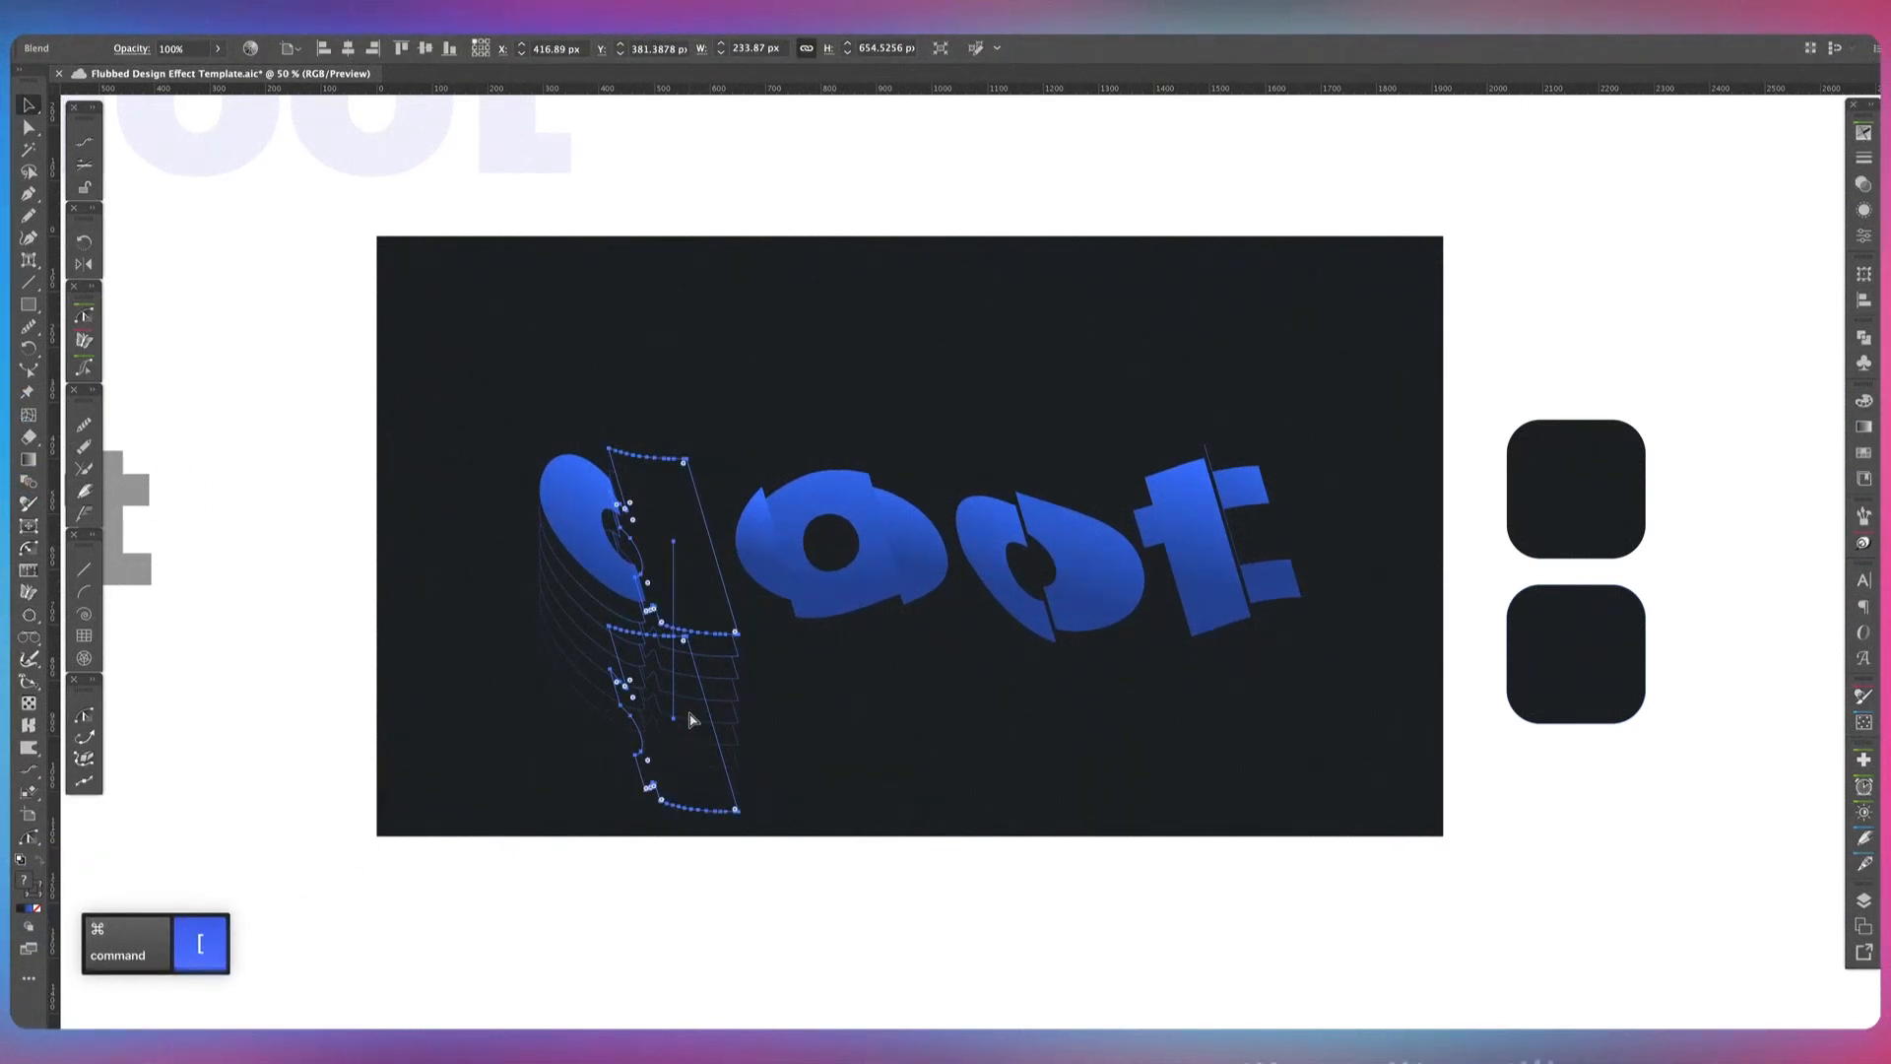
key("super+bracketleft")
left_click(960, 750)
Step: Duplicate the first o's left-hand section at the front and give the copy the lower rounded square's dark fill and blue stroke
left_click(768, 566)
key("super+shift+bracketright")
key("i")
left_click(1574, 654)
key("v")
left_click(1125, 745)
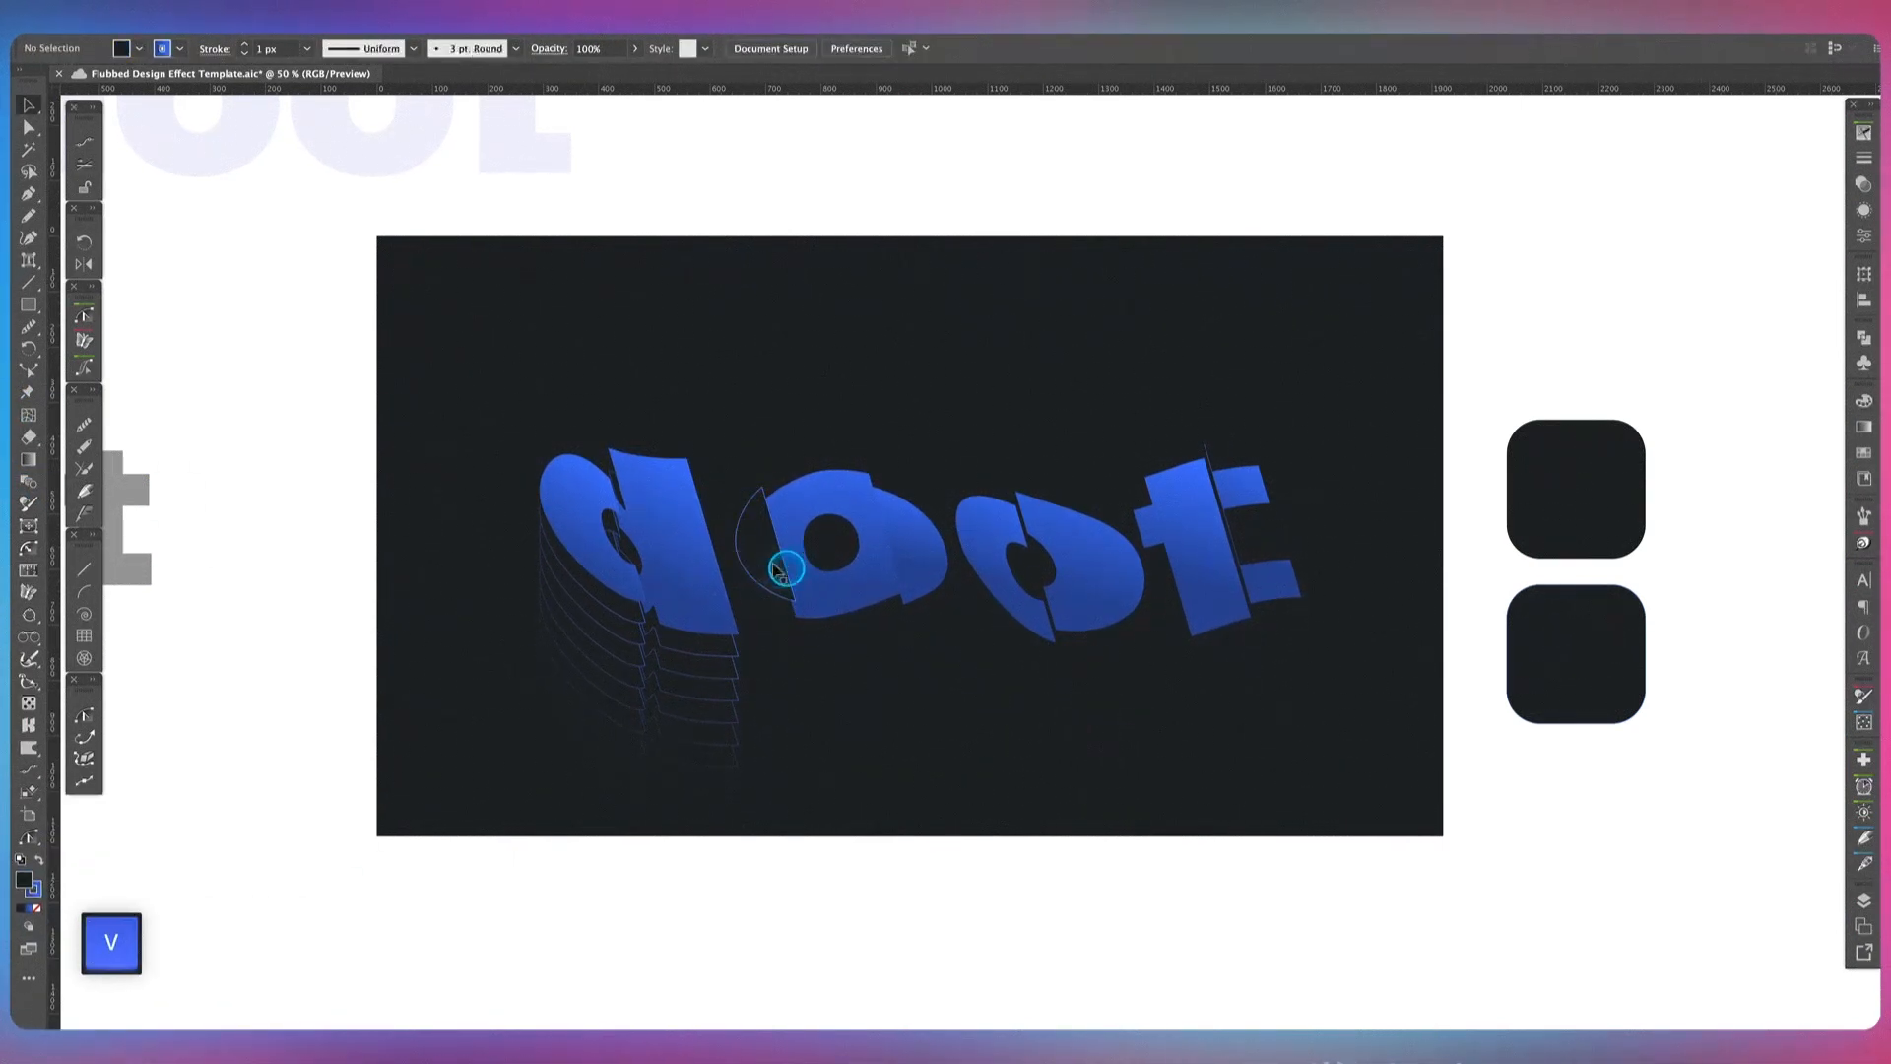
Step: Place a dark-stroked copy of the first o's outlined left-hand section about 400 px below, and bring the upper outline to the front
left_click_drag(775, 565, 777, 791)
left_click_drag(25, 880, 36, 890)
left_click(763, 558)
key("super+shift+bracketright")
left_click(778, 789, "shift")
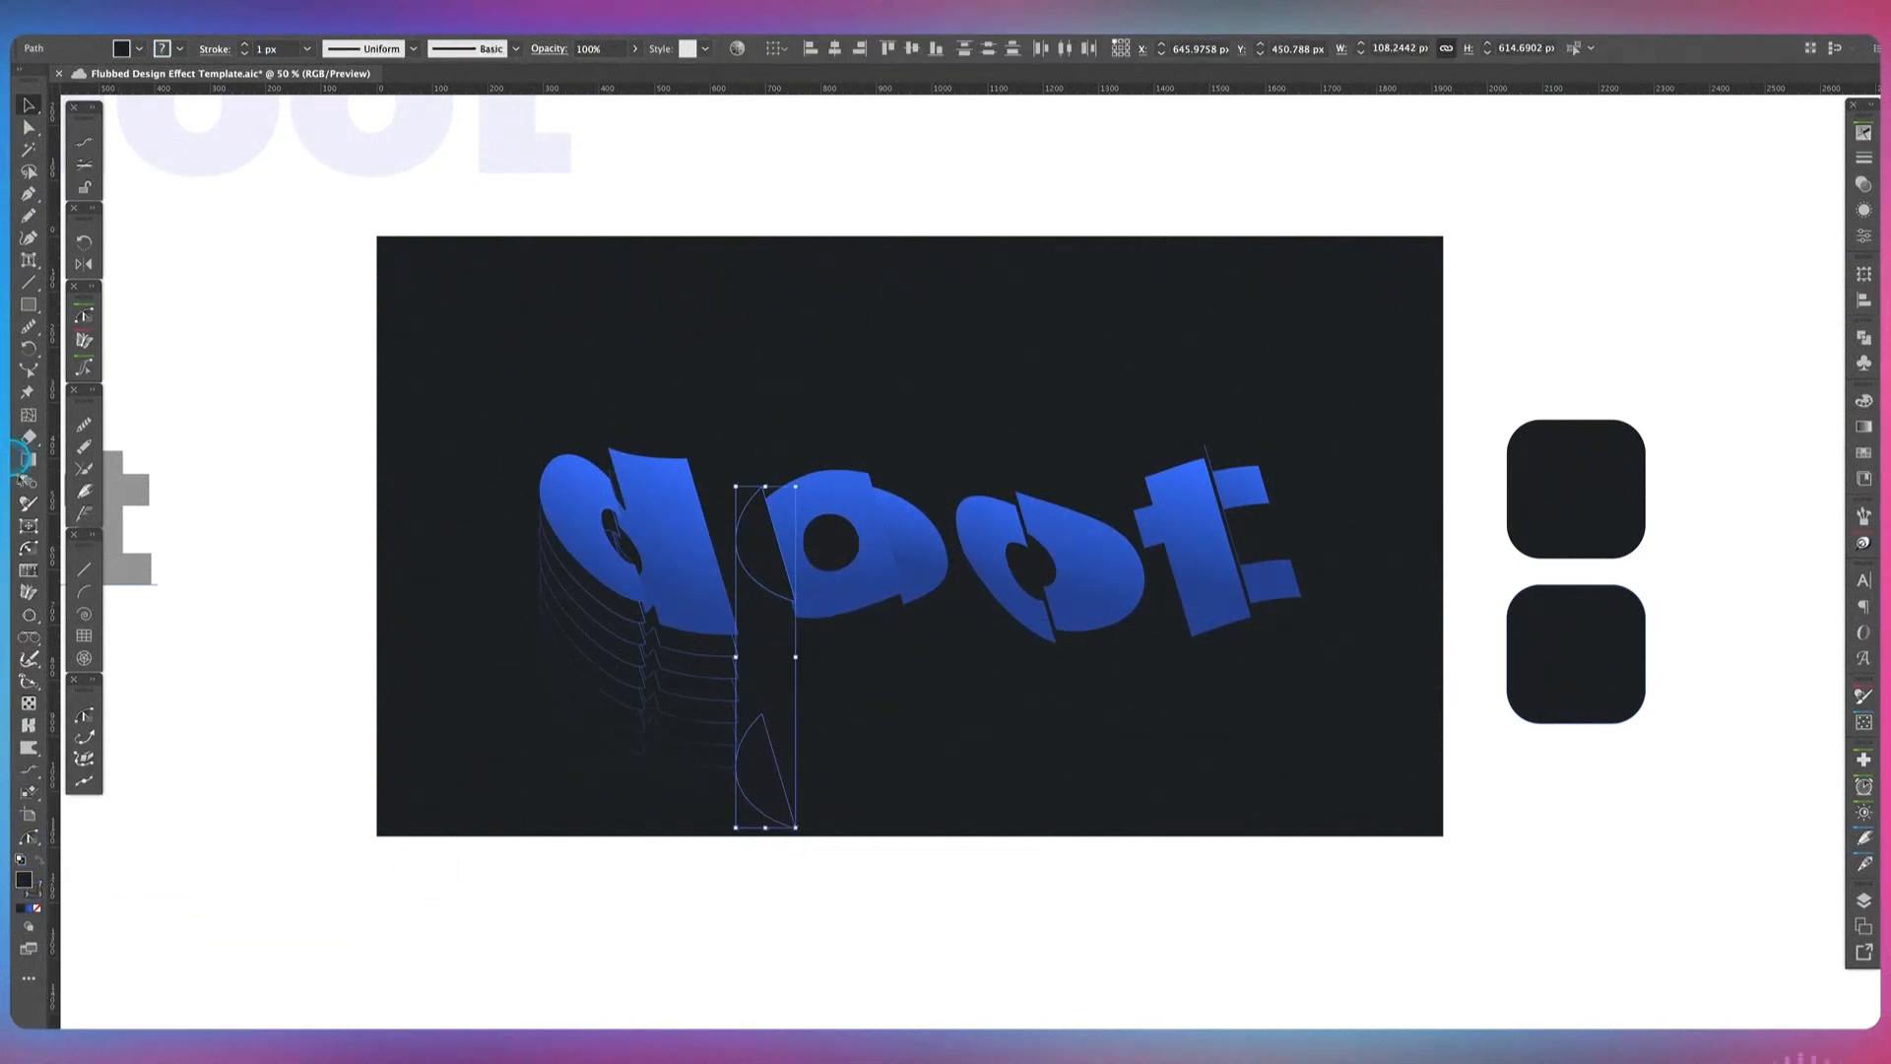
Step: Blend the first o's upper outlined left-hand section into its dark lower copy
left_click(24, 481)
left_click(754, 560)
left_click(763, 783)
key("v")
Step: Send the new blend backward behind the first o's blue left-hand section
left_click(958, 802)
left_click(768, 680)
key("super+bracketleft")
left_click(763, 647)
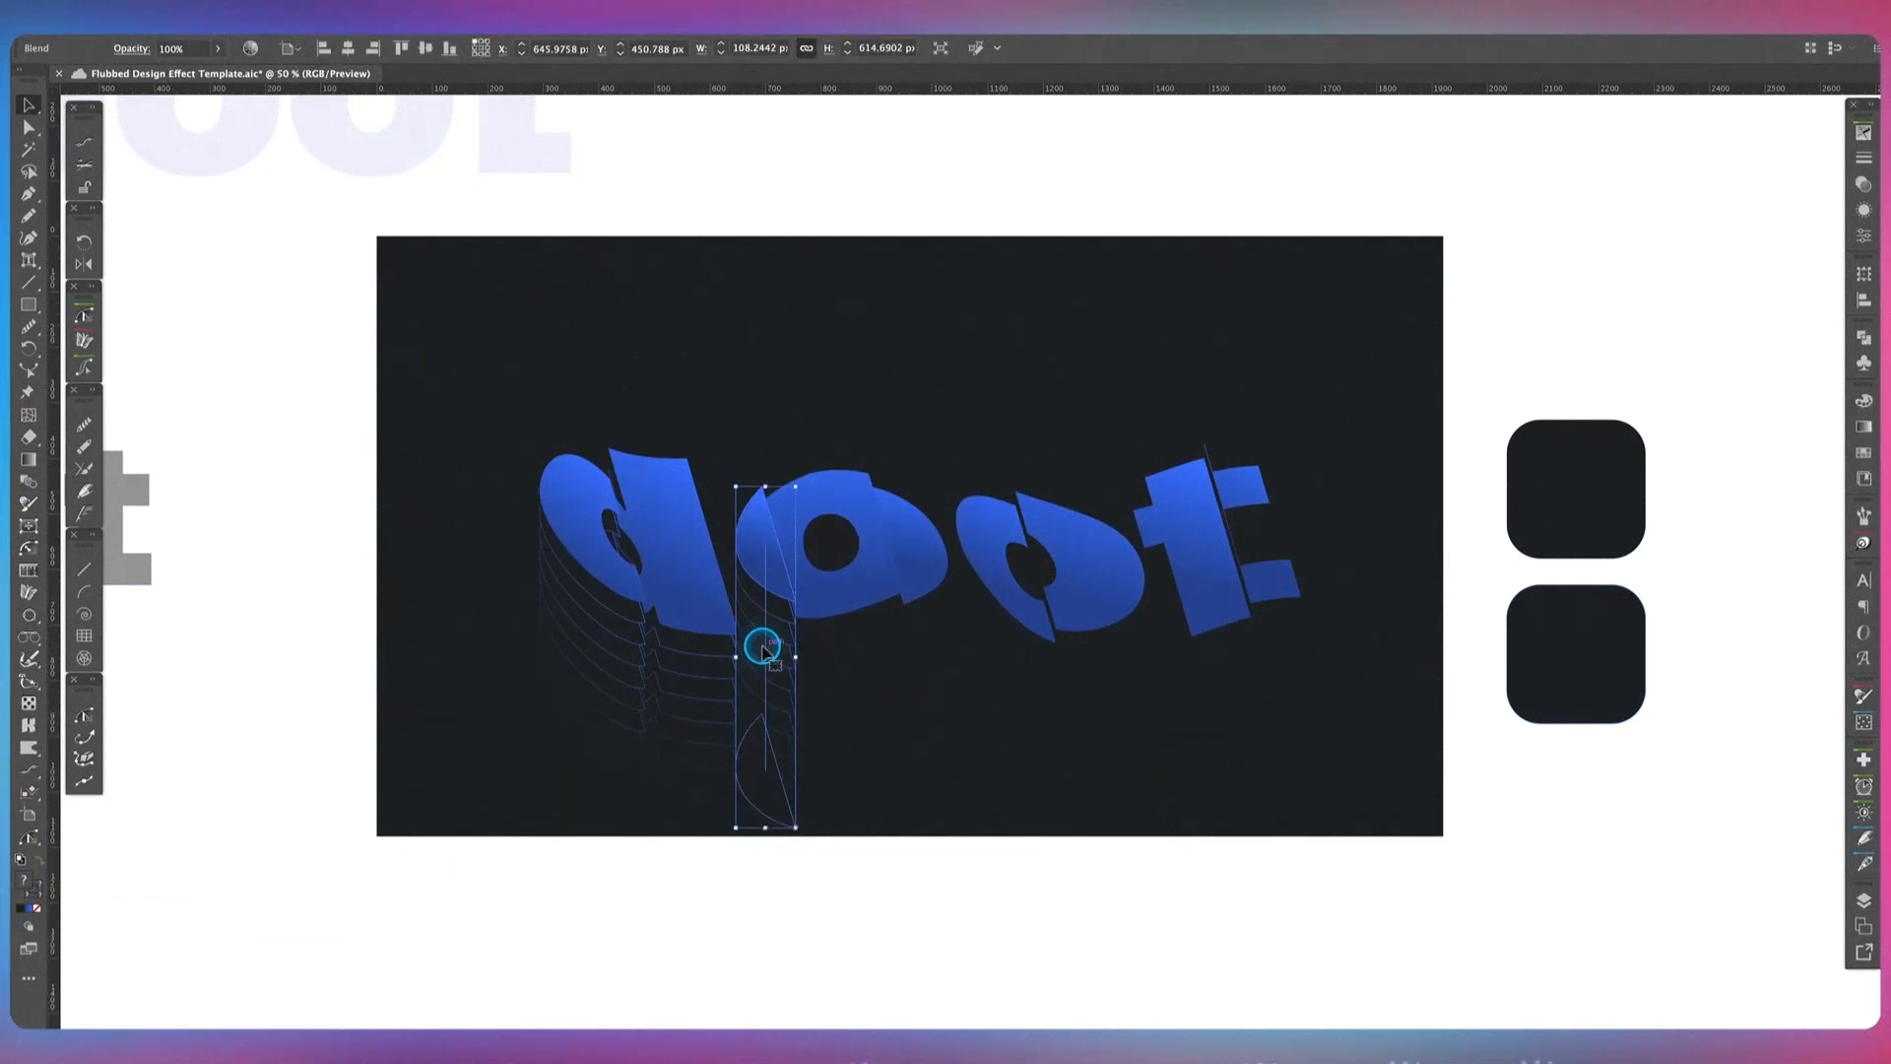
Step: Send the first o's left-hand blend further back, and give a front copy of the middle section the lower rounded square's dark fill and blue stroke
key("super+bracketleft")
left_click(887, 704)
left_click(859, 592)
key("super+shift+bracketright")
key("i")
left_click(1566, 640)
key("v")
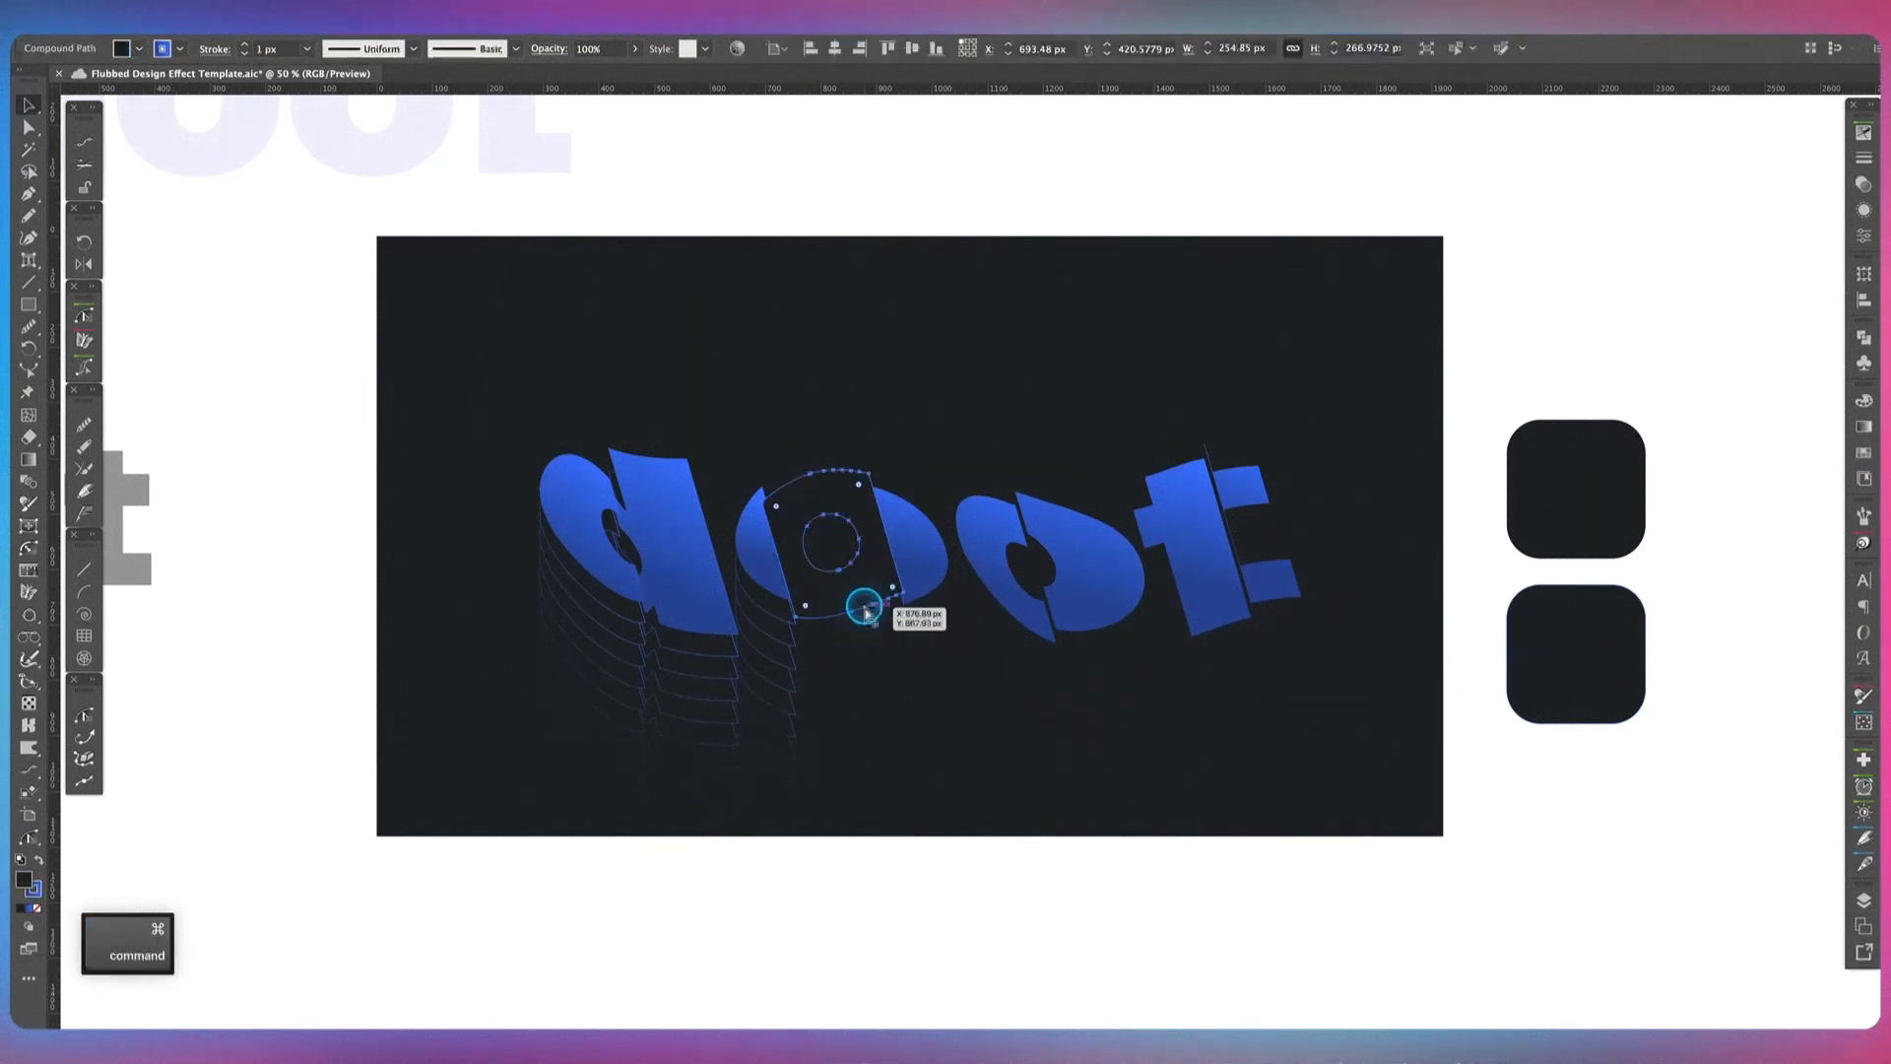
Step: Place a dark-stroked copy of the first o's outlined middle section about 250 px below and blend the two outlines
left_click_drag(864, 611, 866, 754)
left_click(865, 578, "shift")
left_click(29, 481)
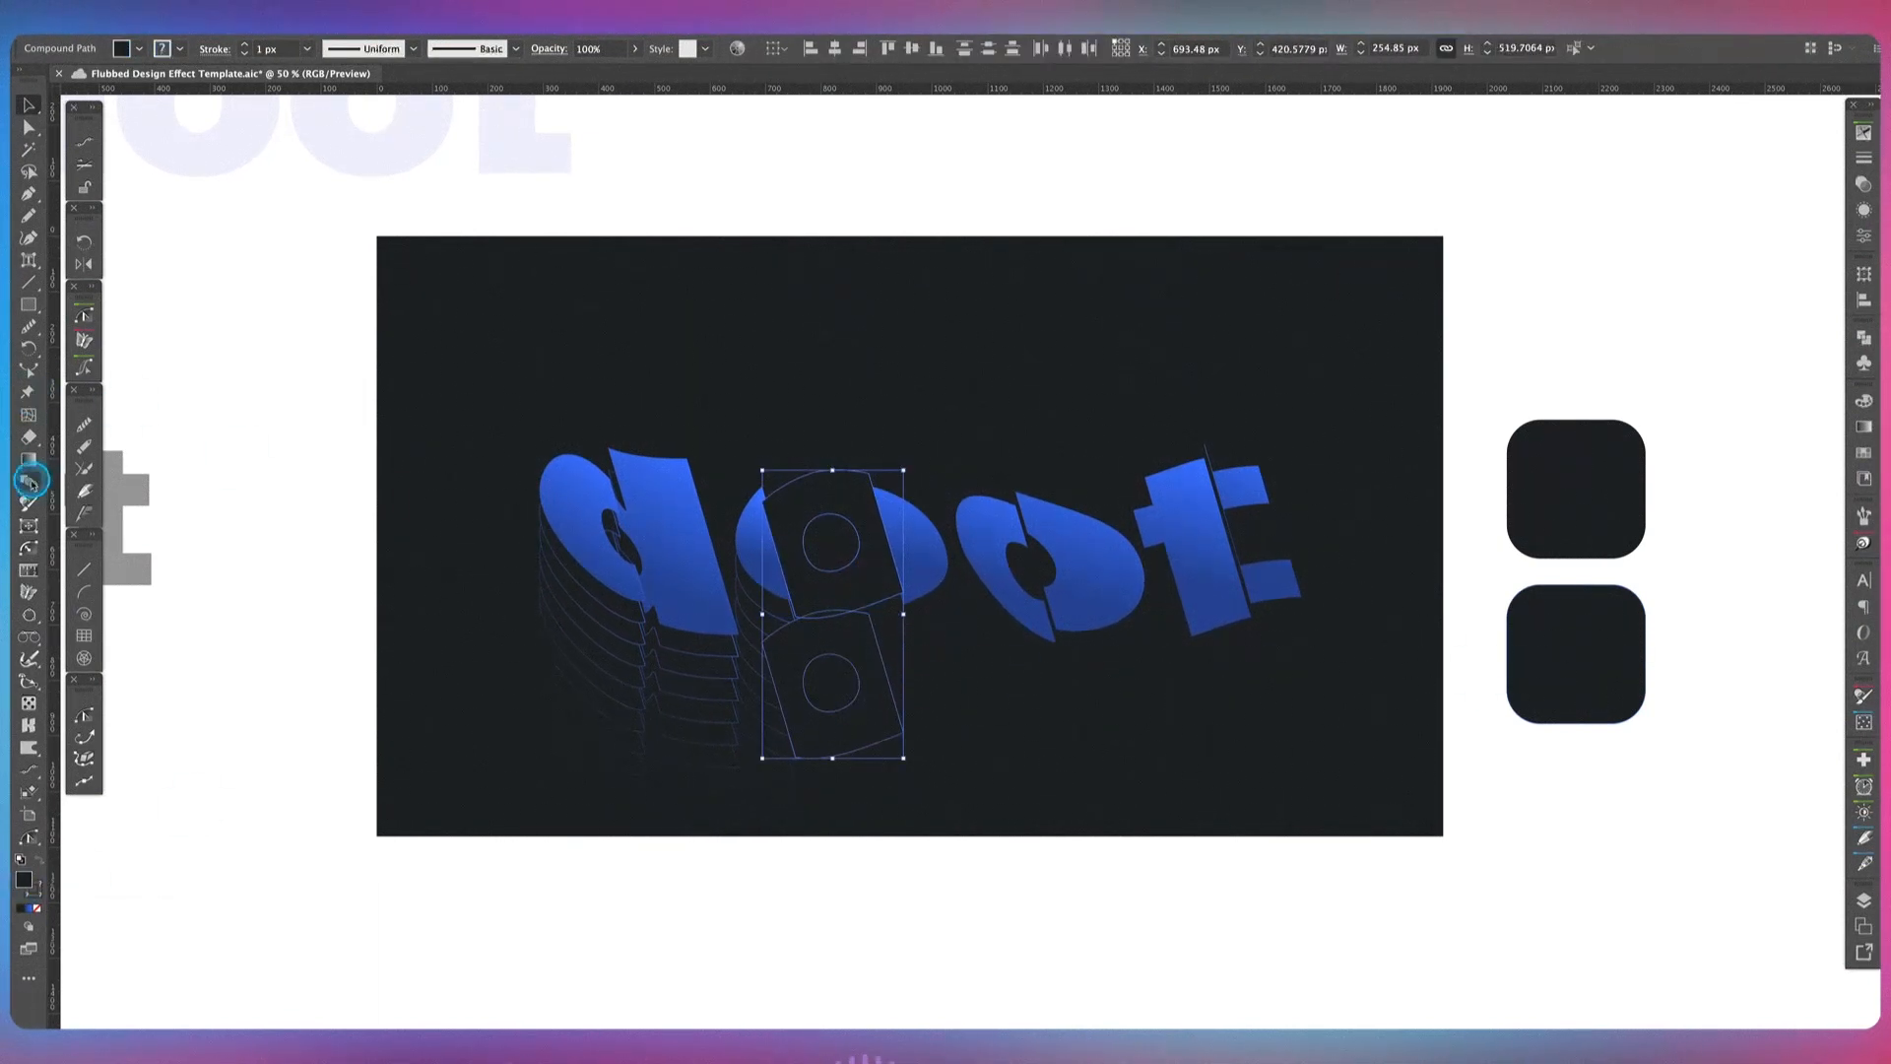
left_click(853, 603)
left_click(857, 734)
key("v")
Step: Send the first o's middle blend backward until it sits behind the blue middle section
left_click(989, 709)
left_click(886, 682)
key("super+bracketleft")
key("super+bracketleft")
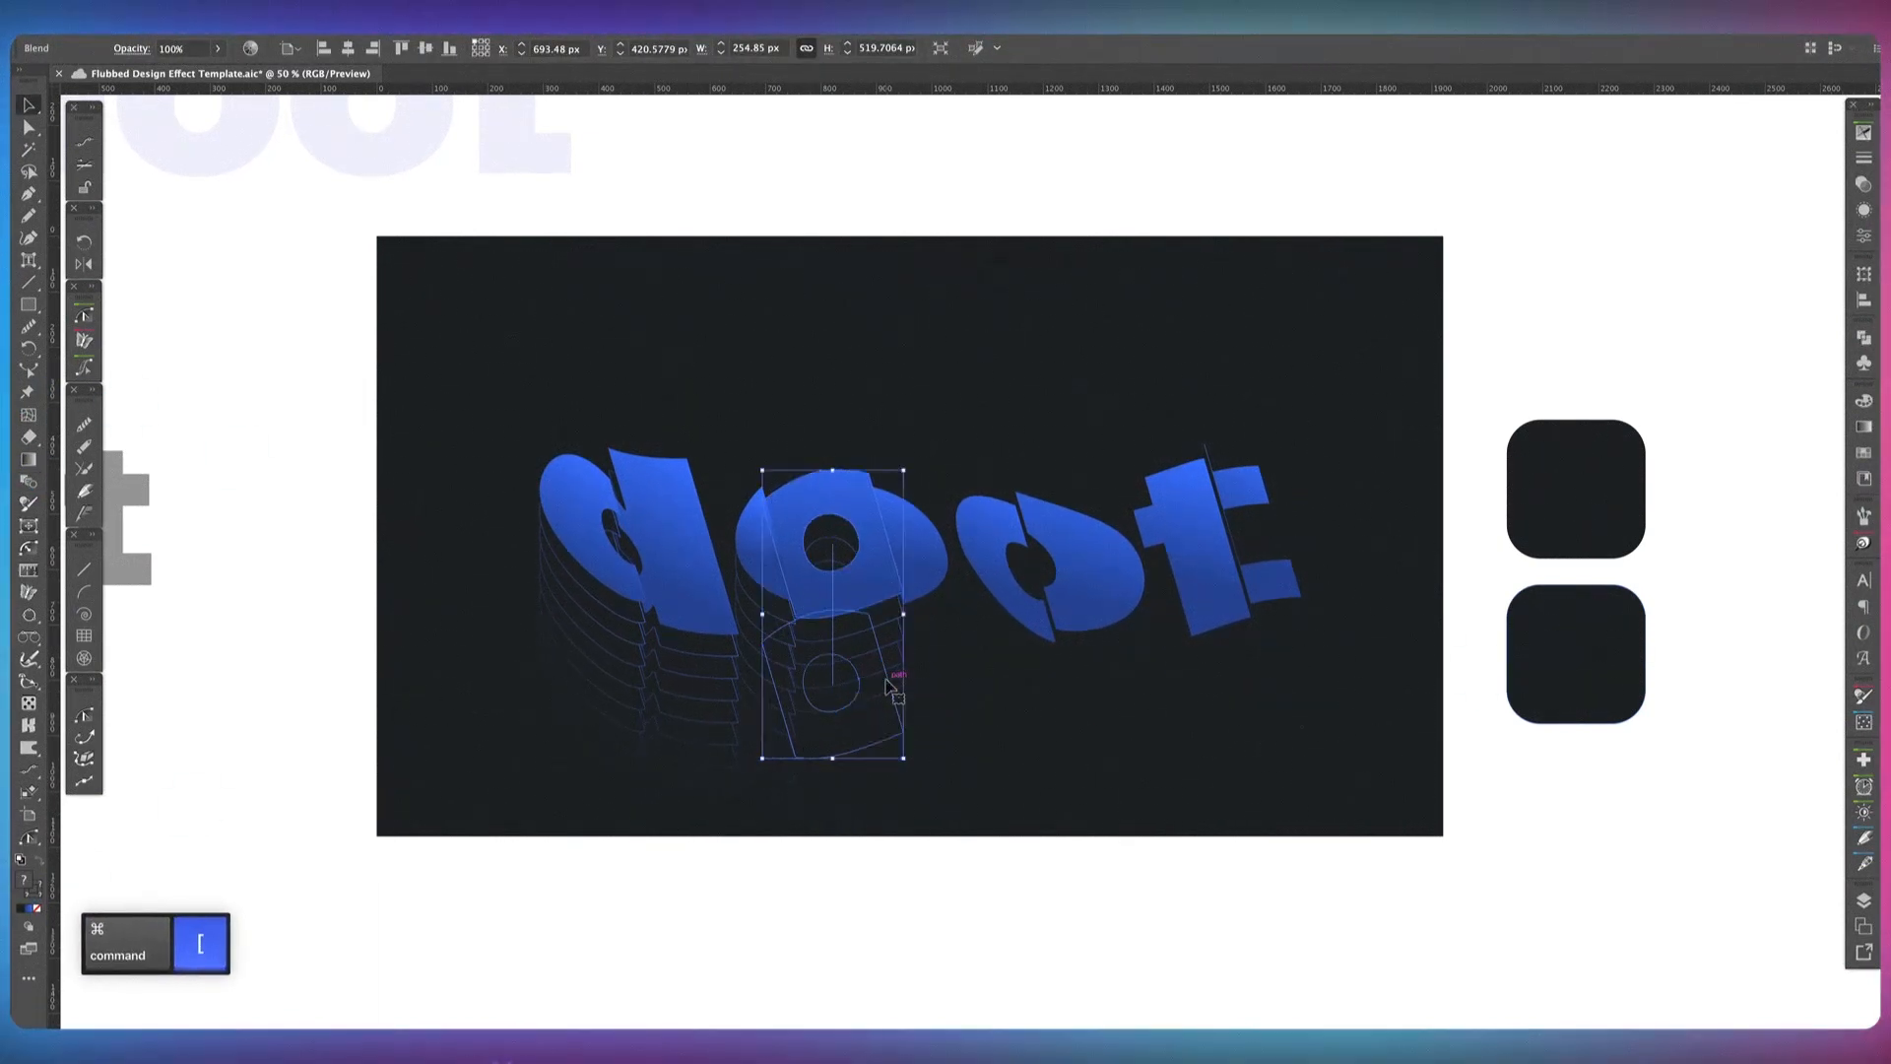
left_click(1025, 686)
Step: Duplicate the first o's right-hand section at the front and give the copy the lower rounded square's dark fill and blue stroke
left_click(920, 570)
key("super+shift+bracketright")
key("i")
left_click(1564, 660)
key("v")
Step: Place a copy of the first o's outlined right-hand section about 400 px below with the upper rounded square's dark styling
left_click_drag(920, 594, 991, 818)
key("i")
left_click(1566, 493)
left_click(1063, 757)
Step: Blend the first o's upper outlined right-hand section into its dark lower copy
left_click(936, 567)
left_click(950, 807, "shift")
key("w")
left_click(921, 548)
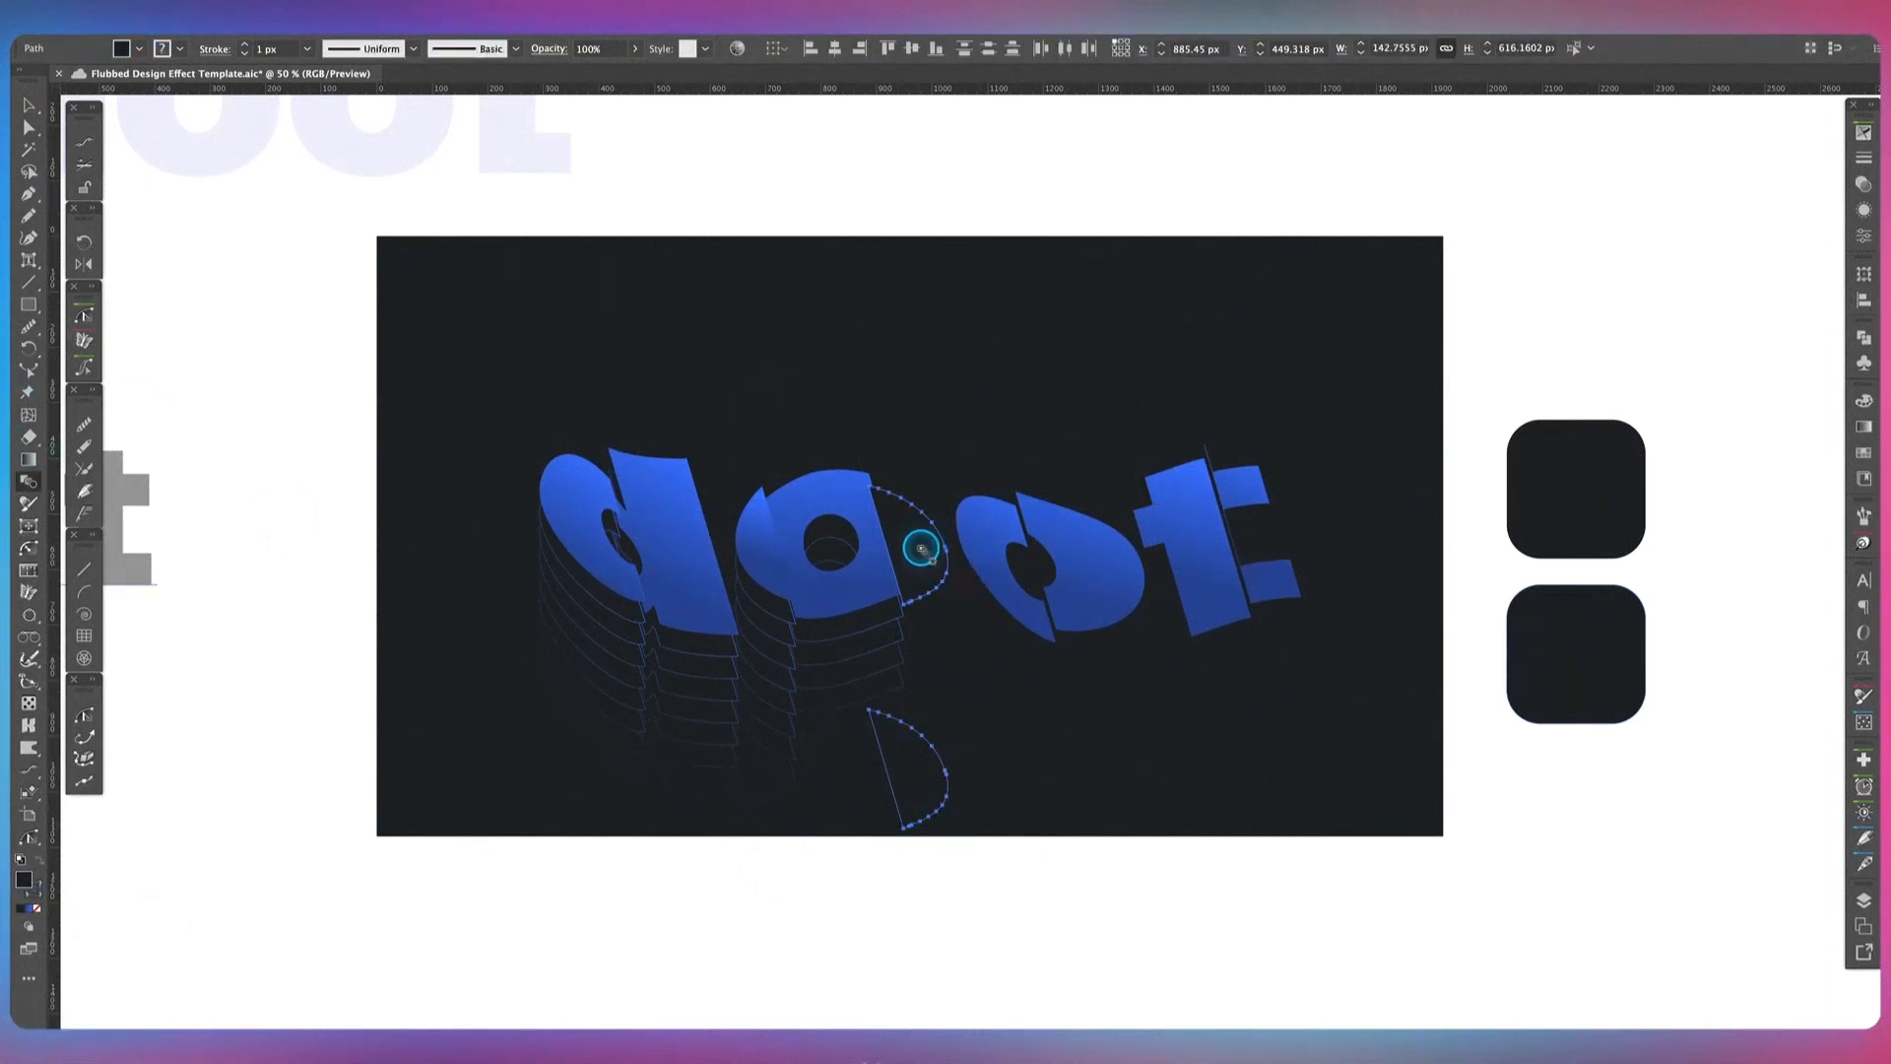
left_click(923, 778)
key("v")
Step: Send the first o's right-hand blend backward two levels behind the blue right-hand section
left_click(1110, 755)
left_click(934, 686)
key("super+bracketleft")
key("super+bracketleft")
left_click(1106, 784)
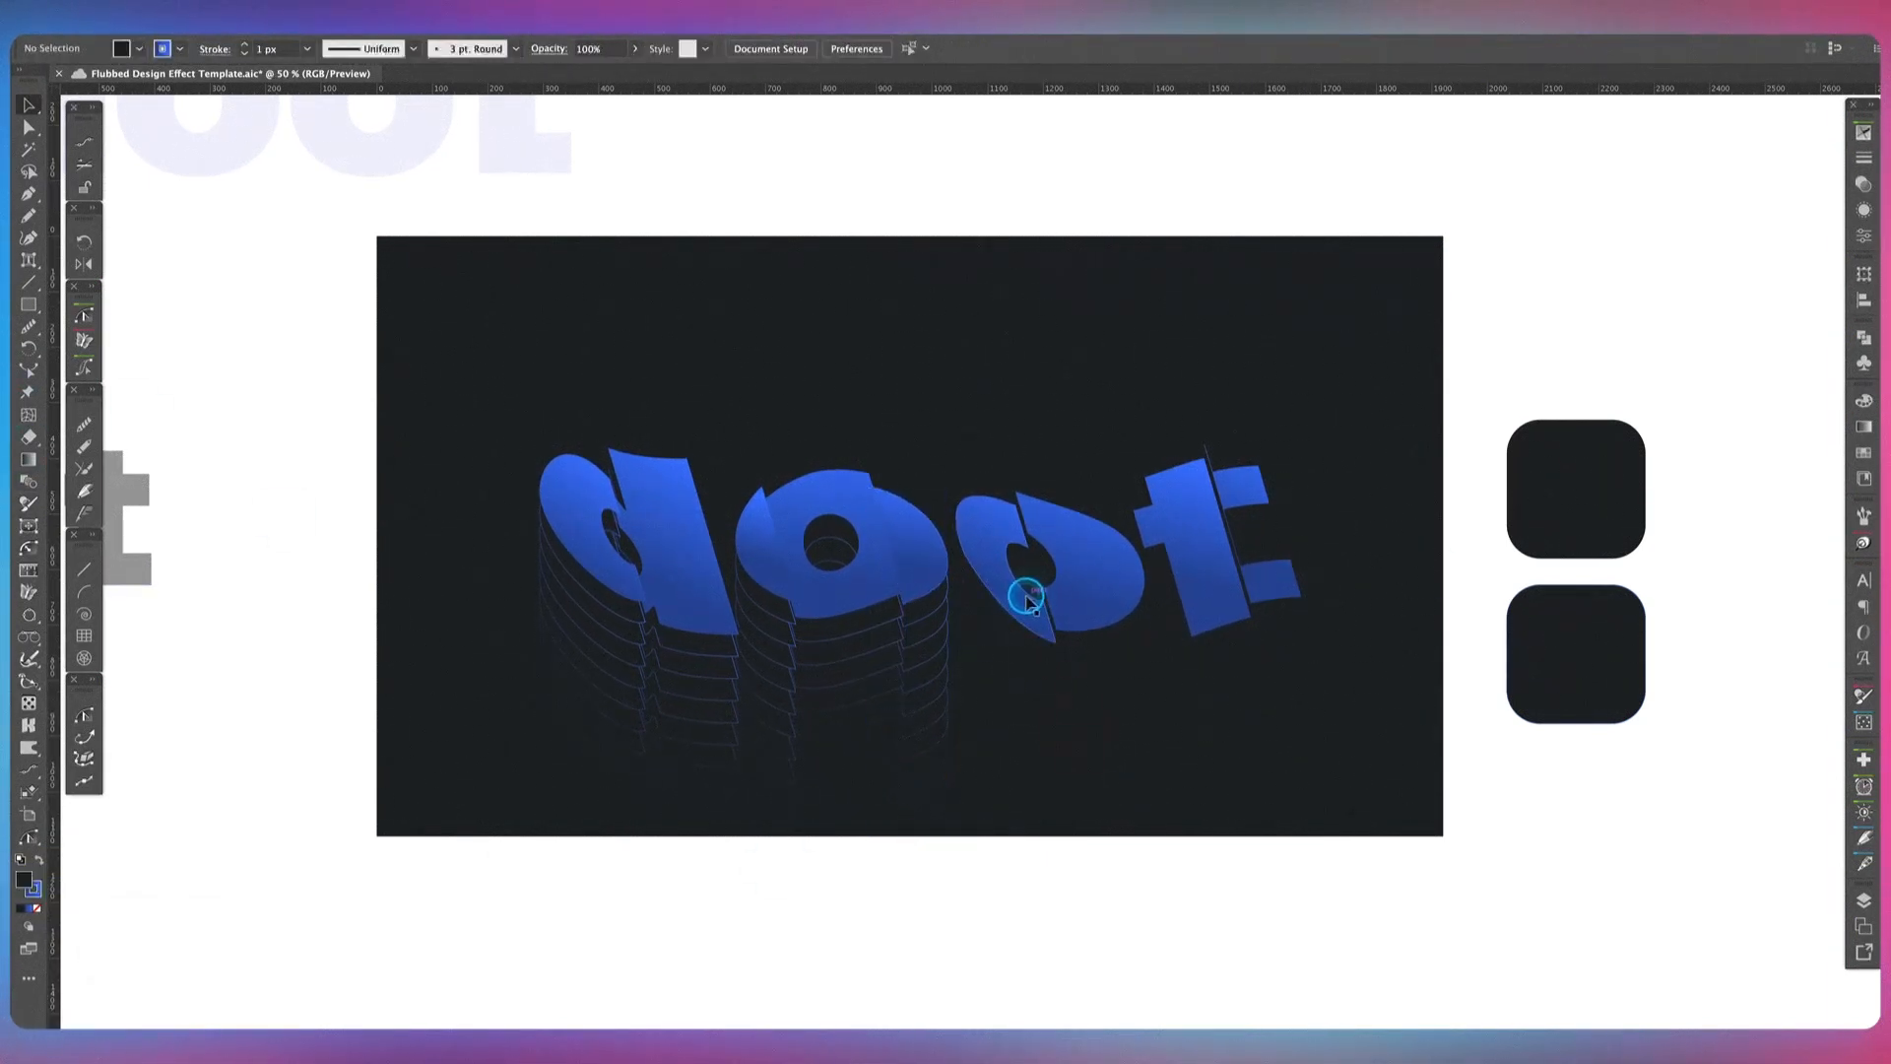
Step: Duplicate the second o's left-hand section in place and give the copy the lower rounded square's dark fill and blue stroke
left_click(1026, 601)
key("super+c")
key("super+f")
key("i")
left_click(1564, 659)
key("v")
Step: Place a copy of the second o's outlined left-hand section about 250 px below with the upper rounded square's dark styling
left_click_drag(1027, 600, 1051, 731)
key("i")
left_click(1566, 498)
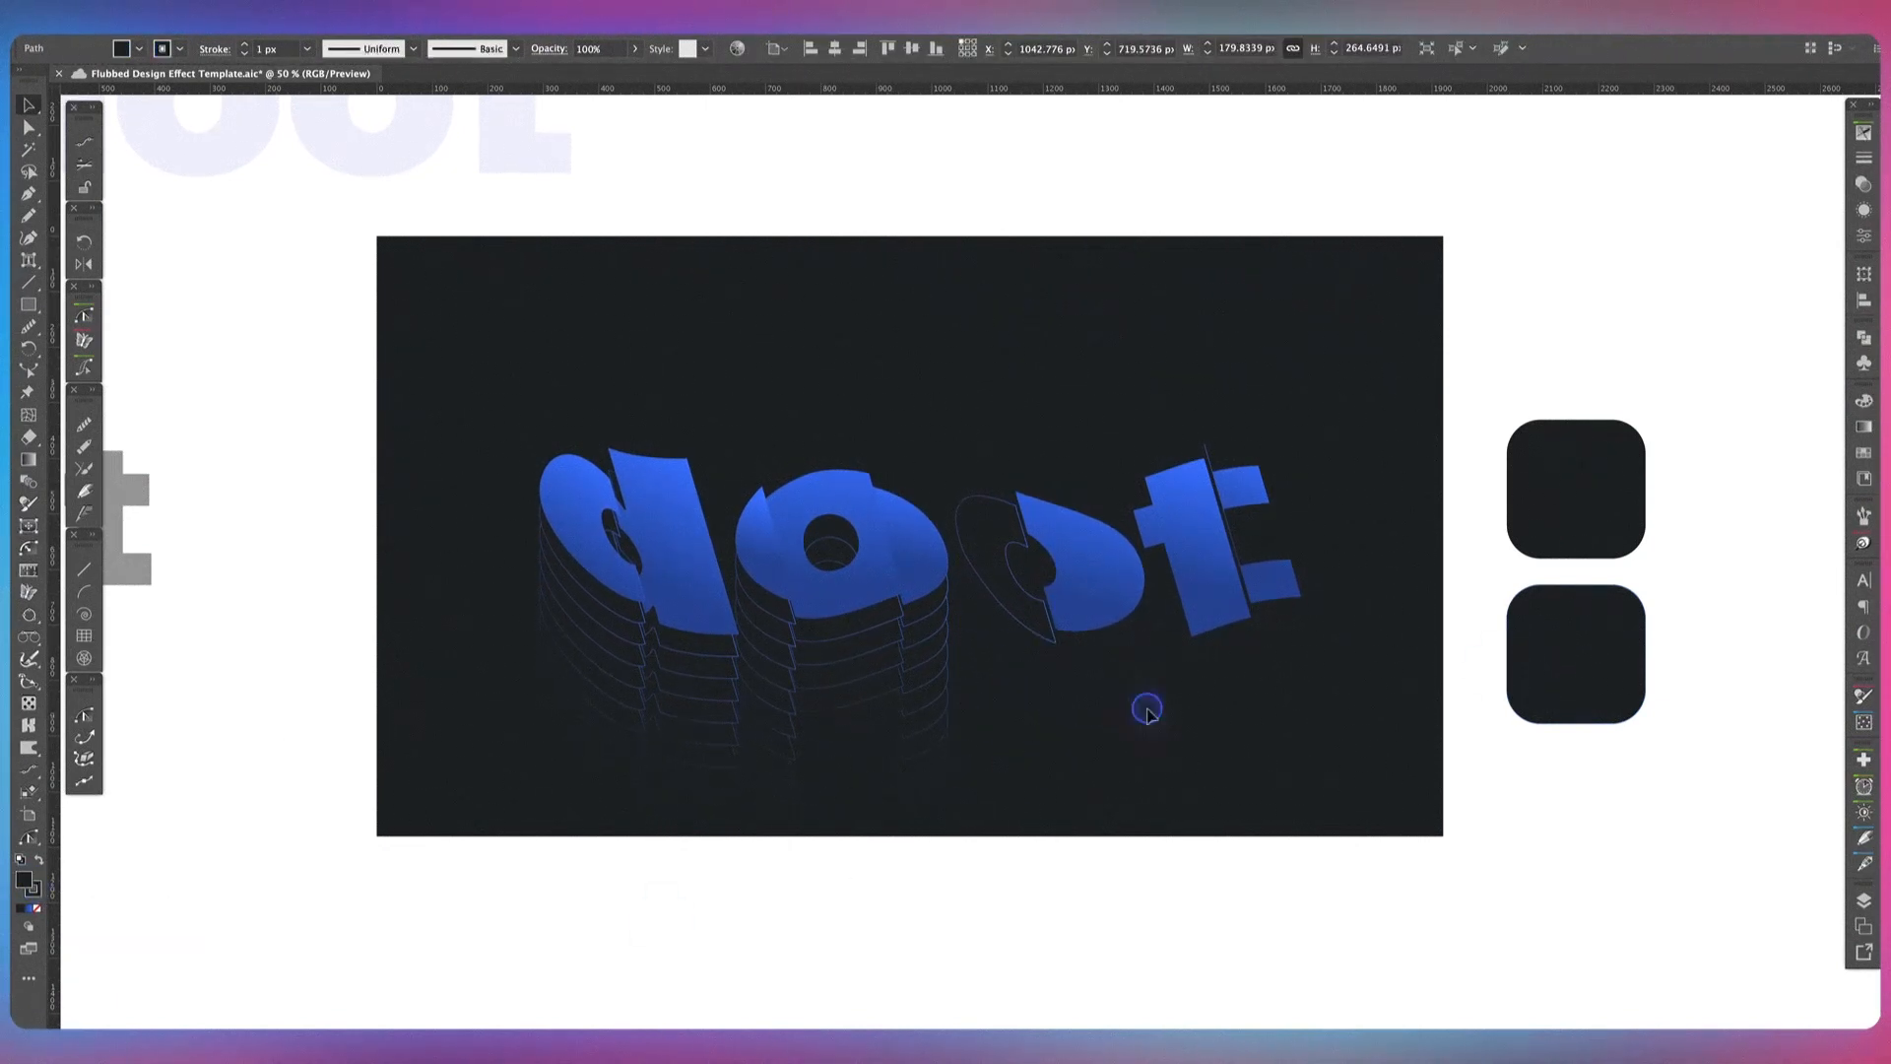
Step: Blend the second o's upper left-hand outline into its dark lower copy and send the blend behind the blue left-hand section
left_click(1016, 608)
left_click(1001, 726, "shift")
key("w")
left_click(995, 561)
left_click(995, 707)
key("v")
left_click(1031, 662)
key("super+bracketleft")
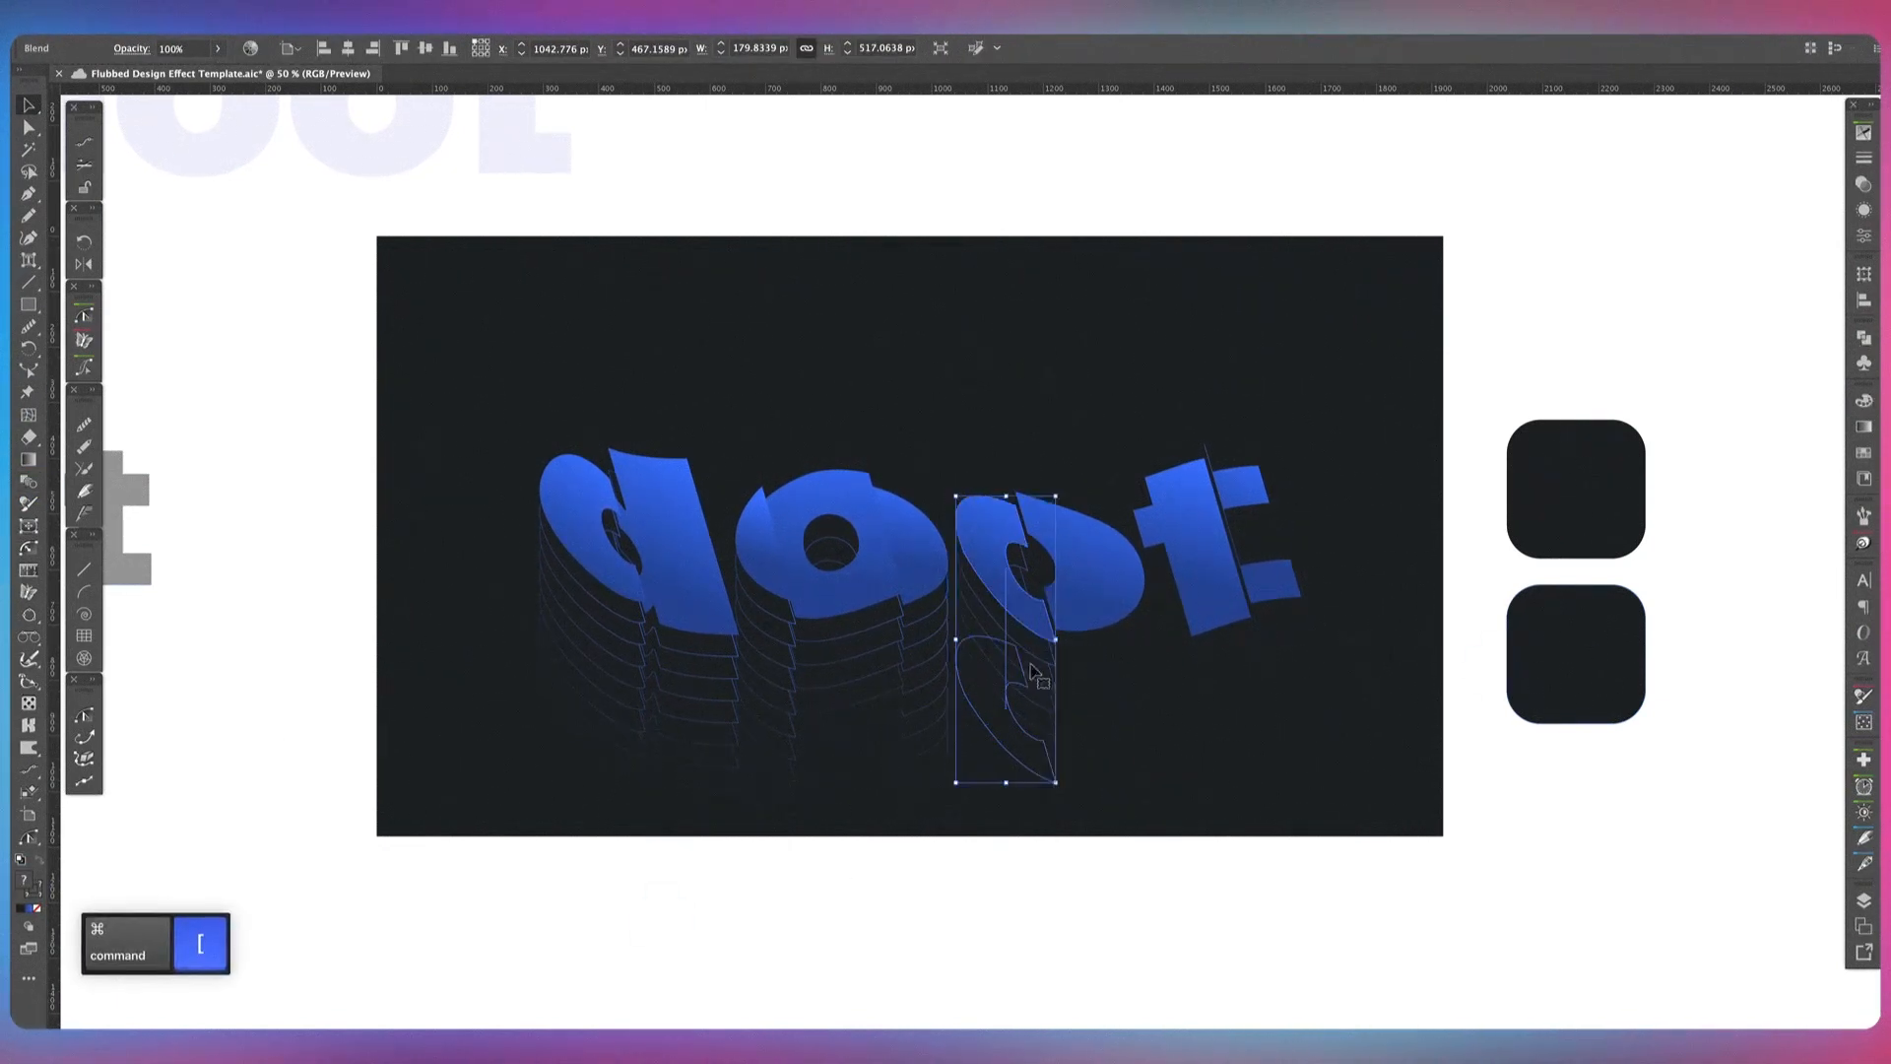
left_click(1125, 736)
Step: Duplicate the second o's right-hand section in place and give the copy the lower rounded square's dark fill and blue stroke
left_click(1103, 590)
key("super+c")
key("super+f")
key("i")
left_click(1564, 658)
key("v")
Step: Place a dark-stroked copy of the second o's outlined right-hand section about 350 px below, and bring the upper outline to the front
left_click_drag(1084, 566, 1119, 756)
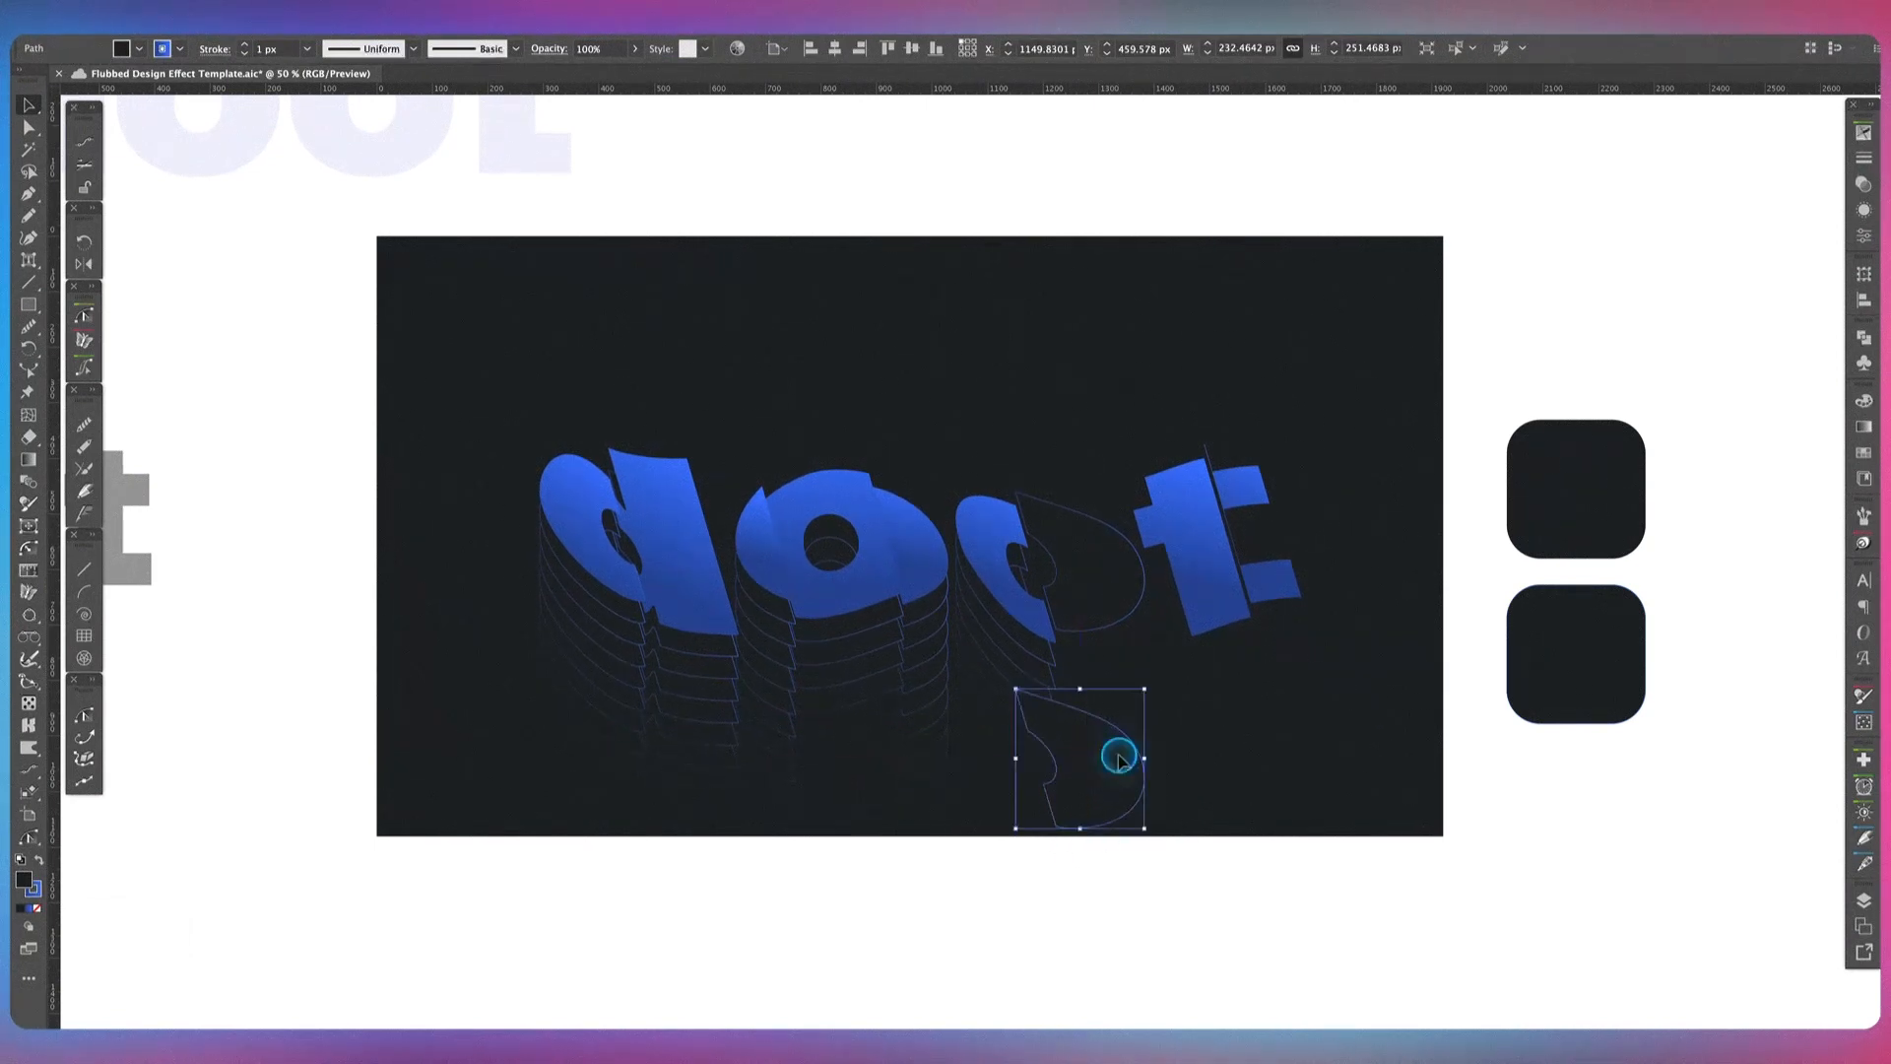
left_click_drag(24, 880, 37, 889)
left_click(1093, 570)
key("super+shift+bracketright")
Step: Blend the second o's upper right-hand outline into its dark lower copy and send the blend behind the blue right-hand section
left_click(1099, 762, "shift")
left_click(29, 482)
left_click(1101, 571)
left_click(1117, 780)
key("v")
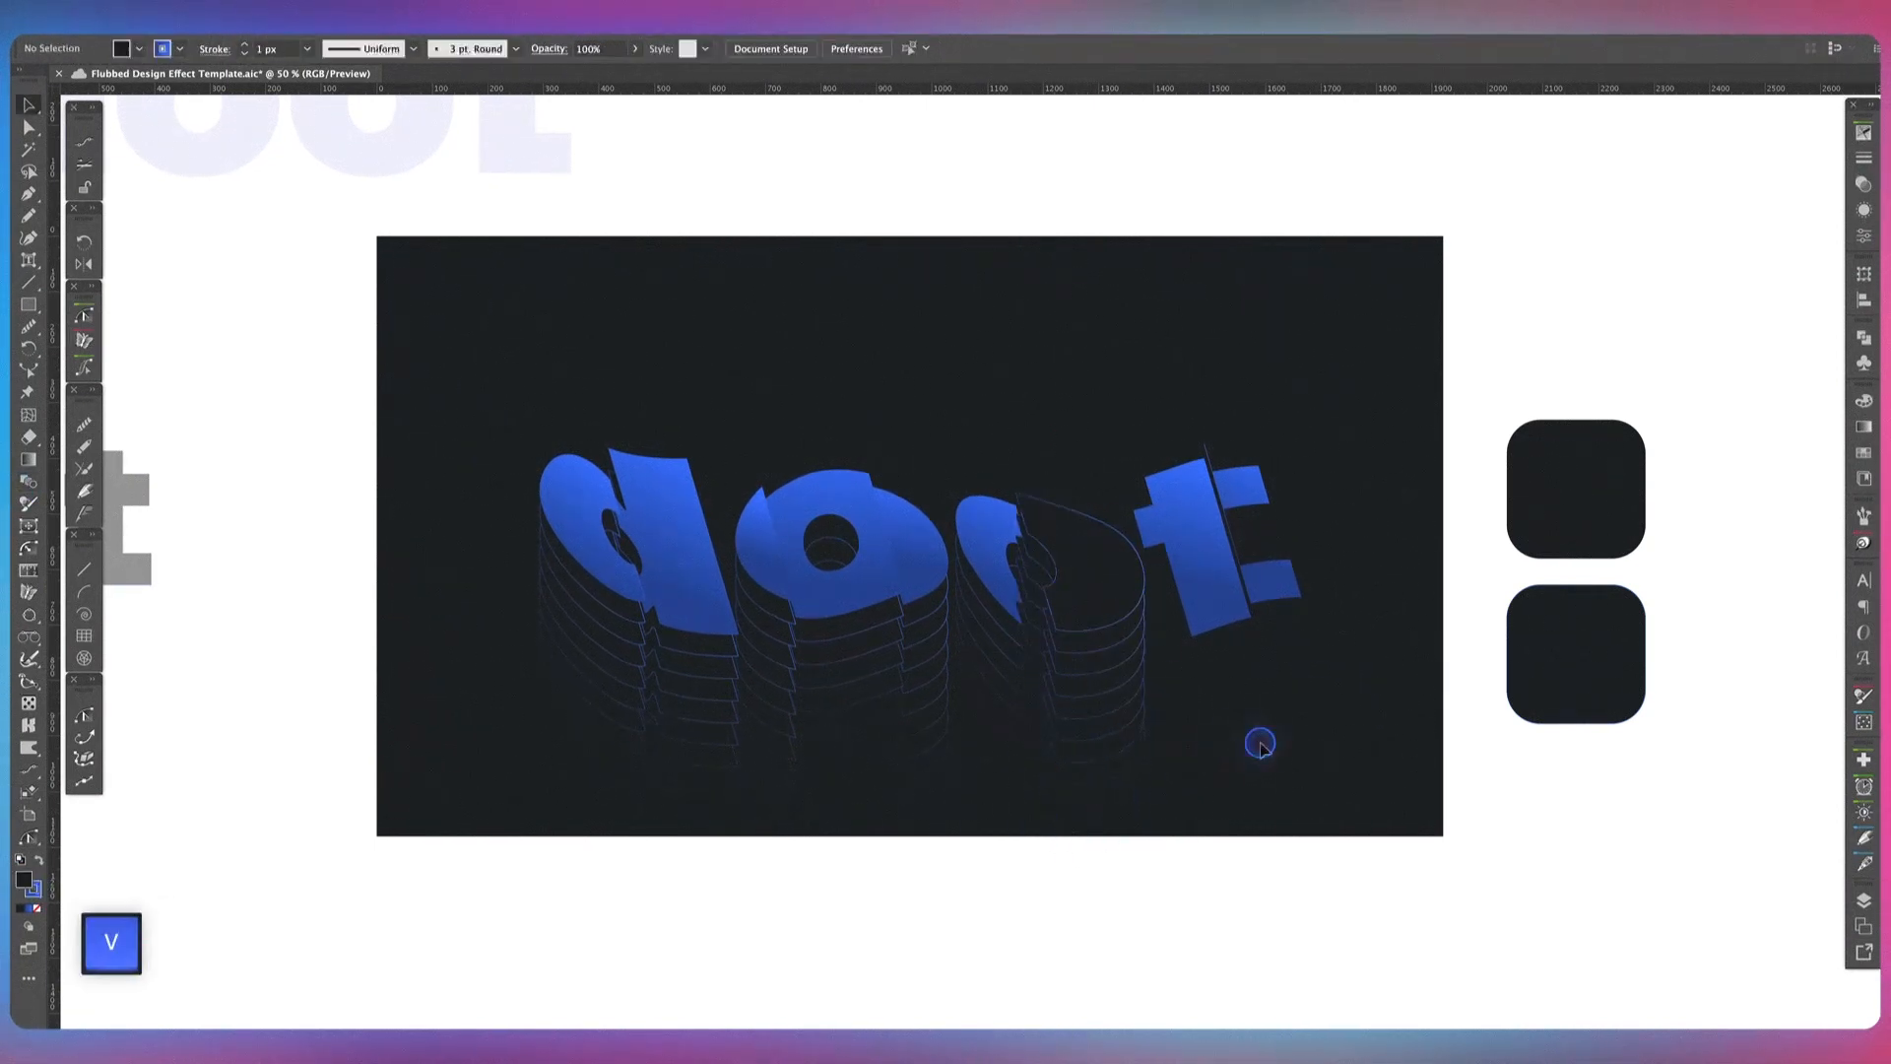
left_click(1124, 605)
key("super+bracketleft")
left_click(1316, 697)
Step: Duplicate the t's stem section in place and give the copy the lower rounded square's dark fill and blue stroke
left_click(1206, 601)
key("super+c")
key("super+f")
key("i")
left_click(1564, 658)
key("v")
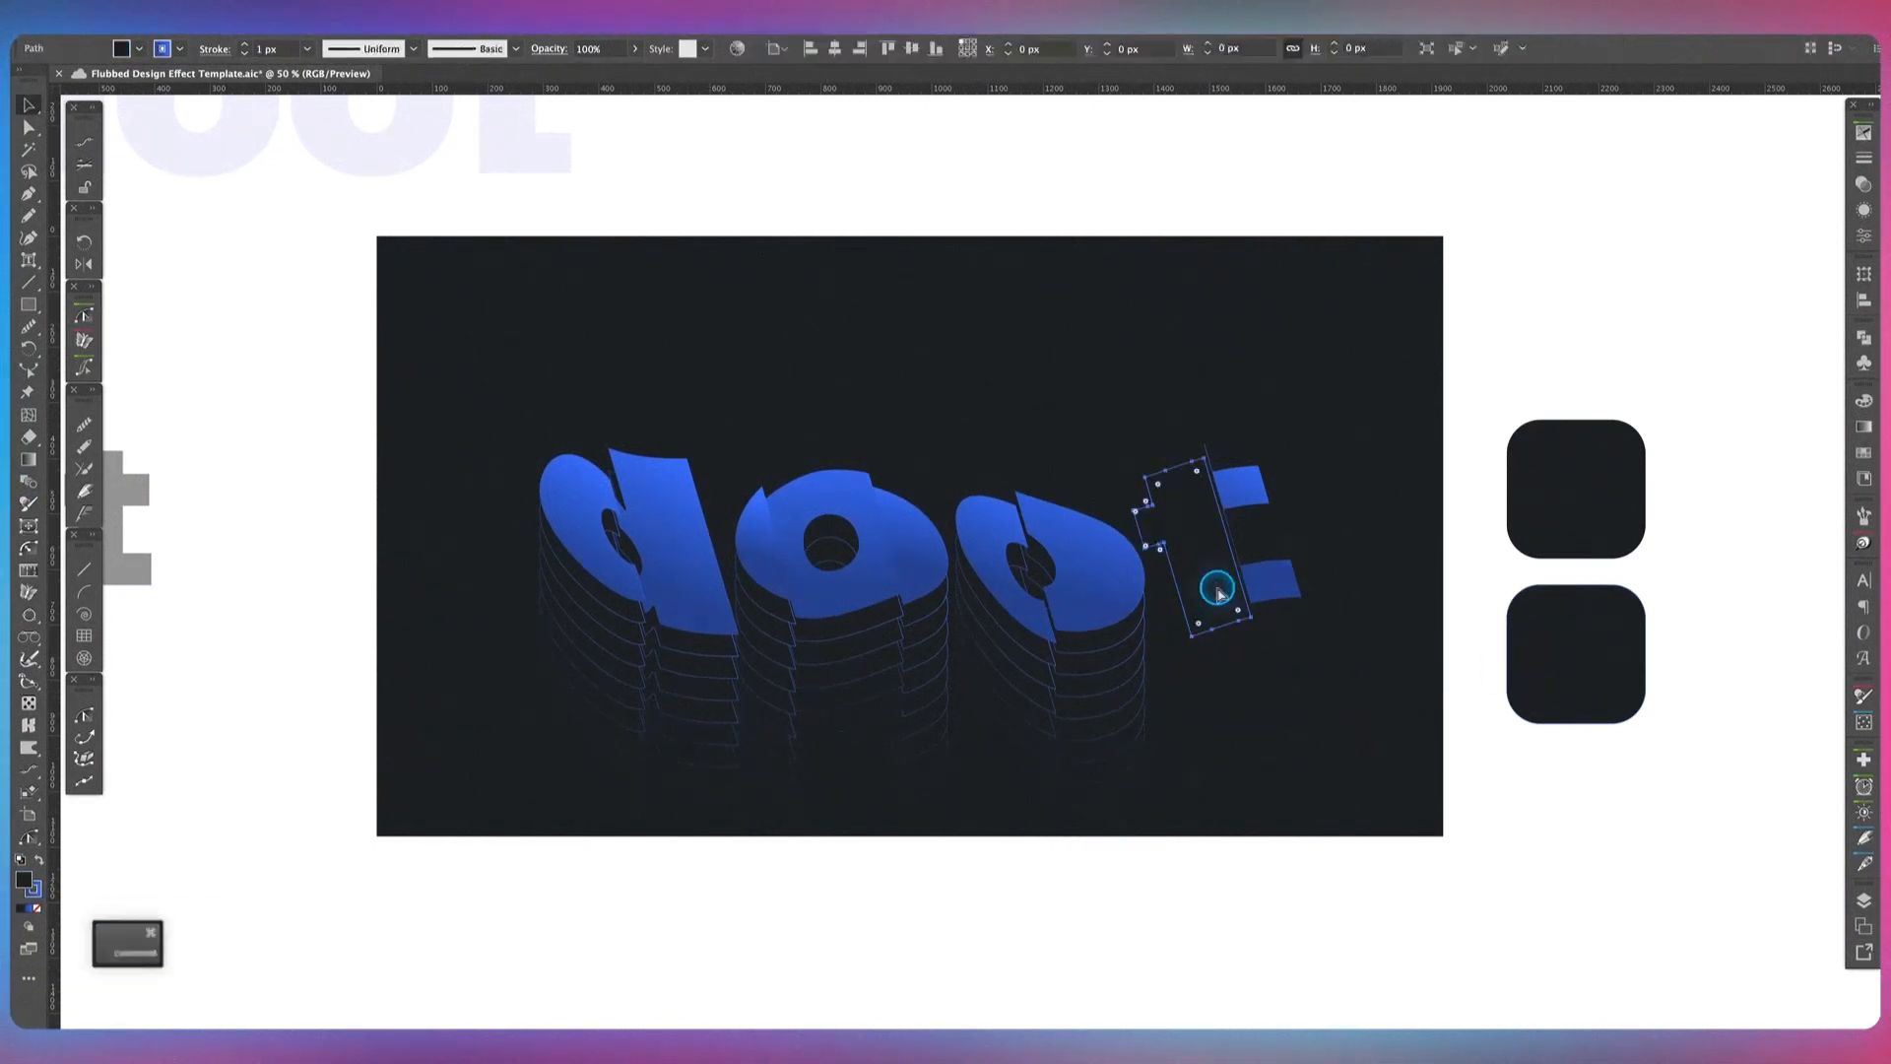
Step: Place a dark-stroked copy of the t's outlined stem about 220 px below, and bring the upper outline to the front
left_click_drag(1218, 591, 1229, 700)
left_click(1172, 544)
key("super+shift+bracketright")
Step: Blend the t's upper stem outline into its dark lower copy and send the blend behind the blue stem
left_click(1184, 709, "shift")
key("w")
left_click(1185, 515)
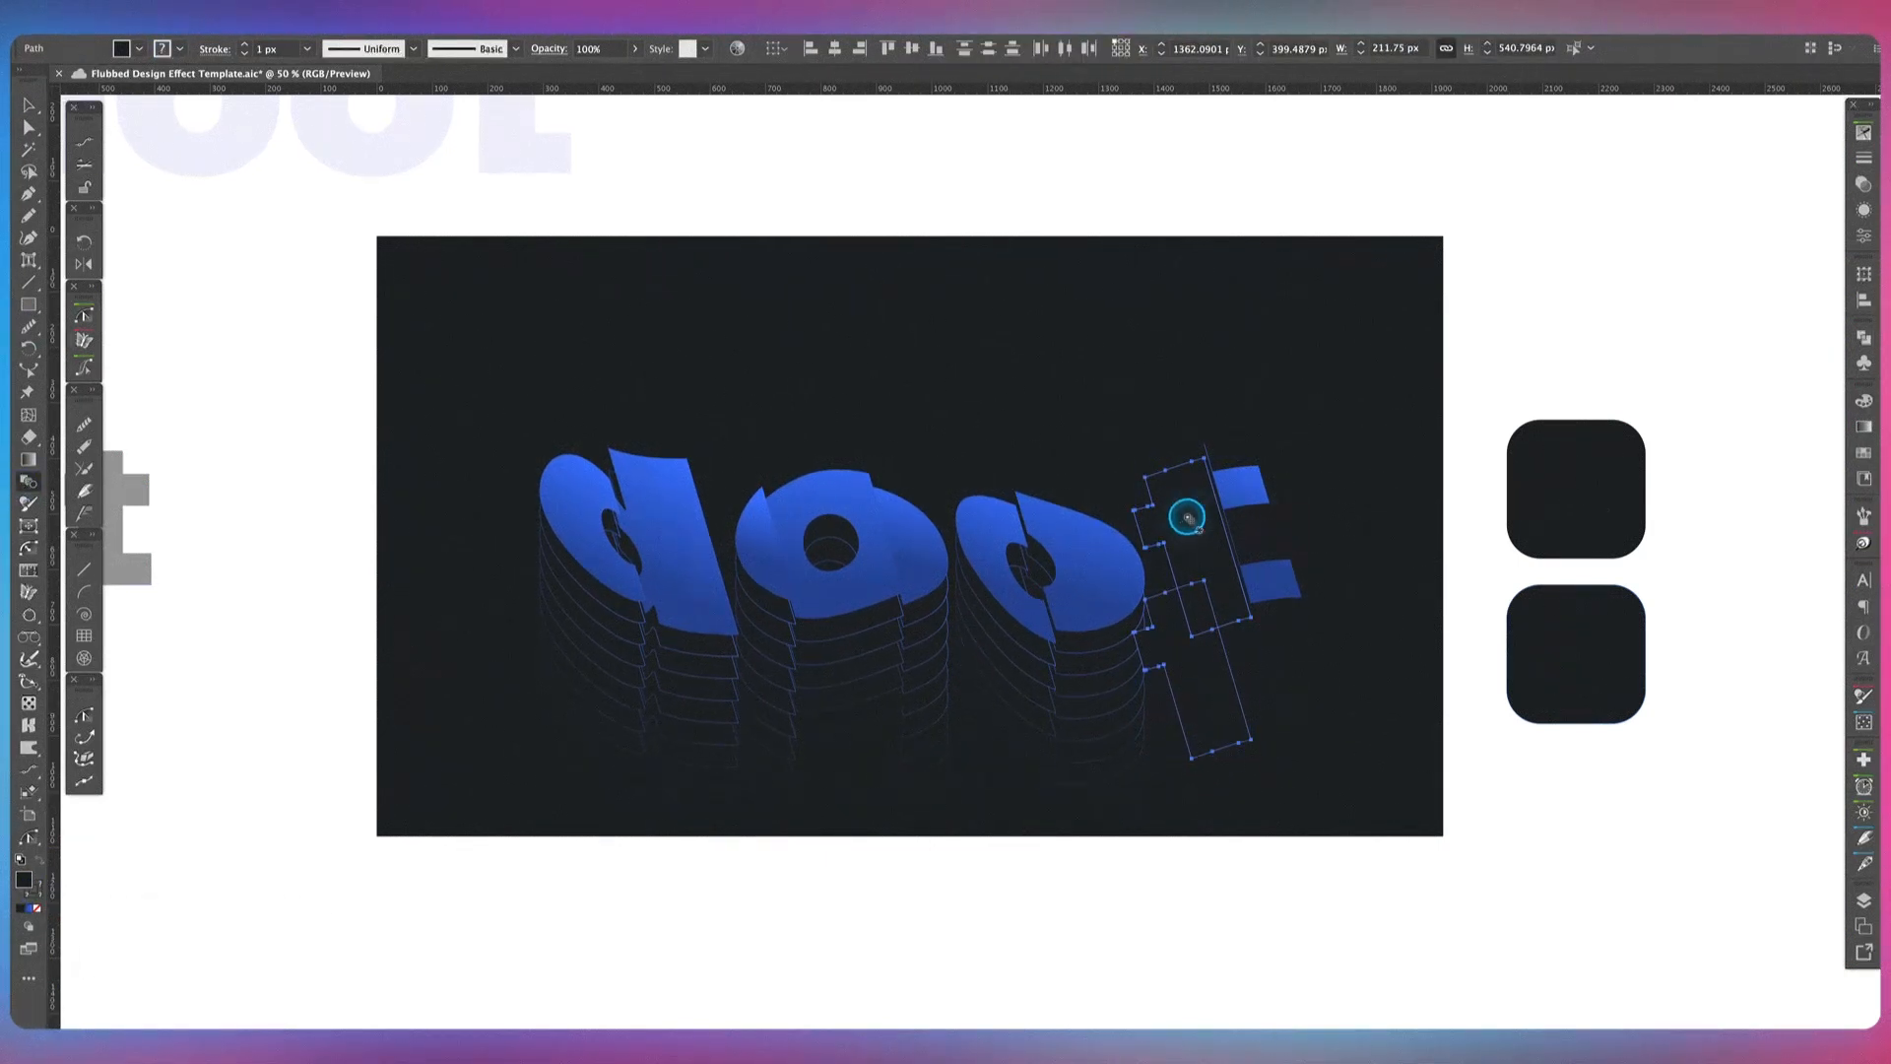
left_click(1222, 714)
key("v")
key("super+bracketleft")
left_click(1398, 692)
Step: Bring the t's right-hand section to the front, duplicate it in place and give the copy the lower rounded square's styling
left_click(1282, 584)
key("super+shift+bracketright")
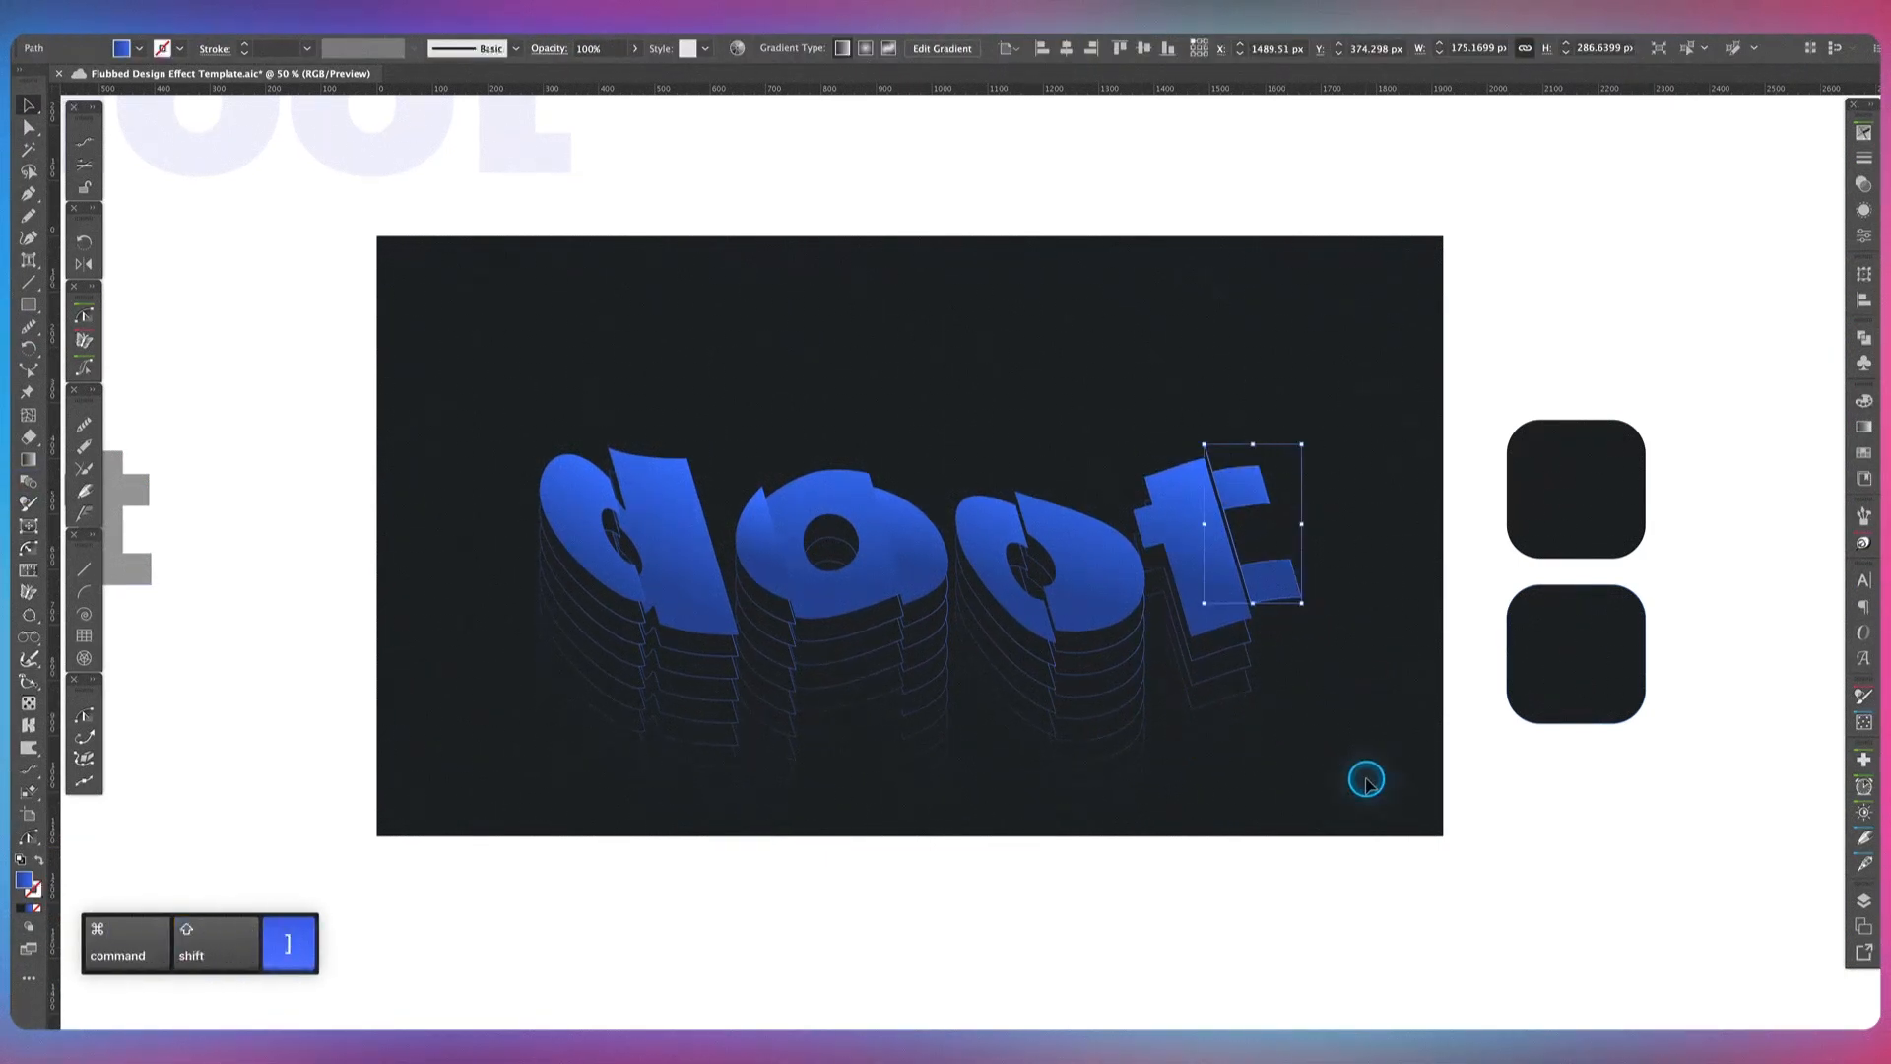
key("super+c")
key("super+f")
key("i")
left_click(1564, 658)
key("v")
Step: Place a dark-stroked copy of the t's outlined right-hand section about 350 px below, and bring the upper outline to the front
left_click_drag(1283, 576, 1326, 771)
key("i")
left_click(1537, 527)
key("v")
left_click(1283, 580)
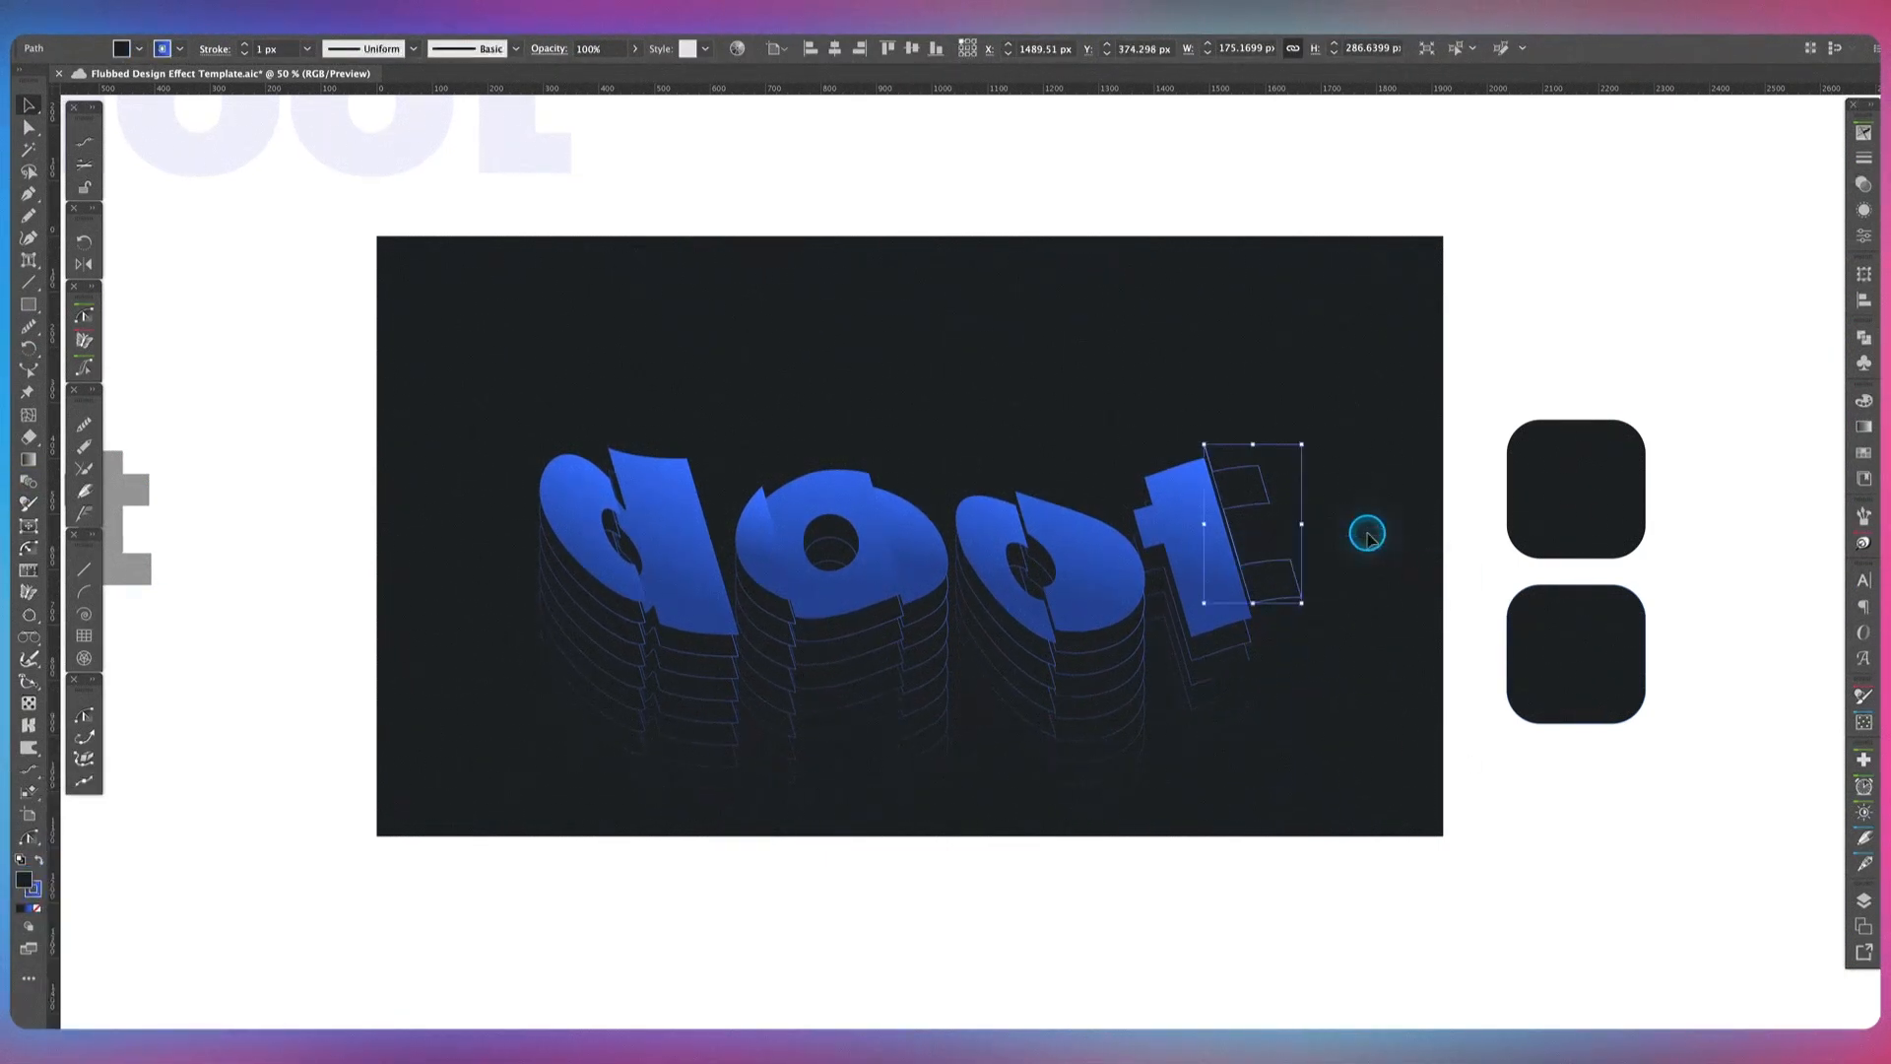
key("super+shift+bracketright")
Step: Blend the t's upper outlined right-hand section into its dark lower copy
left_click(1254, 683, "shift")
key("w")
left_click(1237, 698)
key("v")
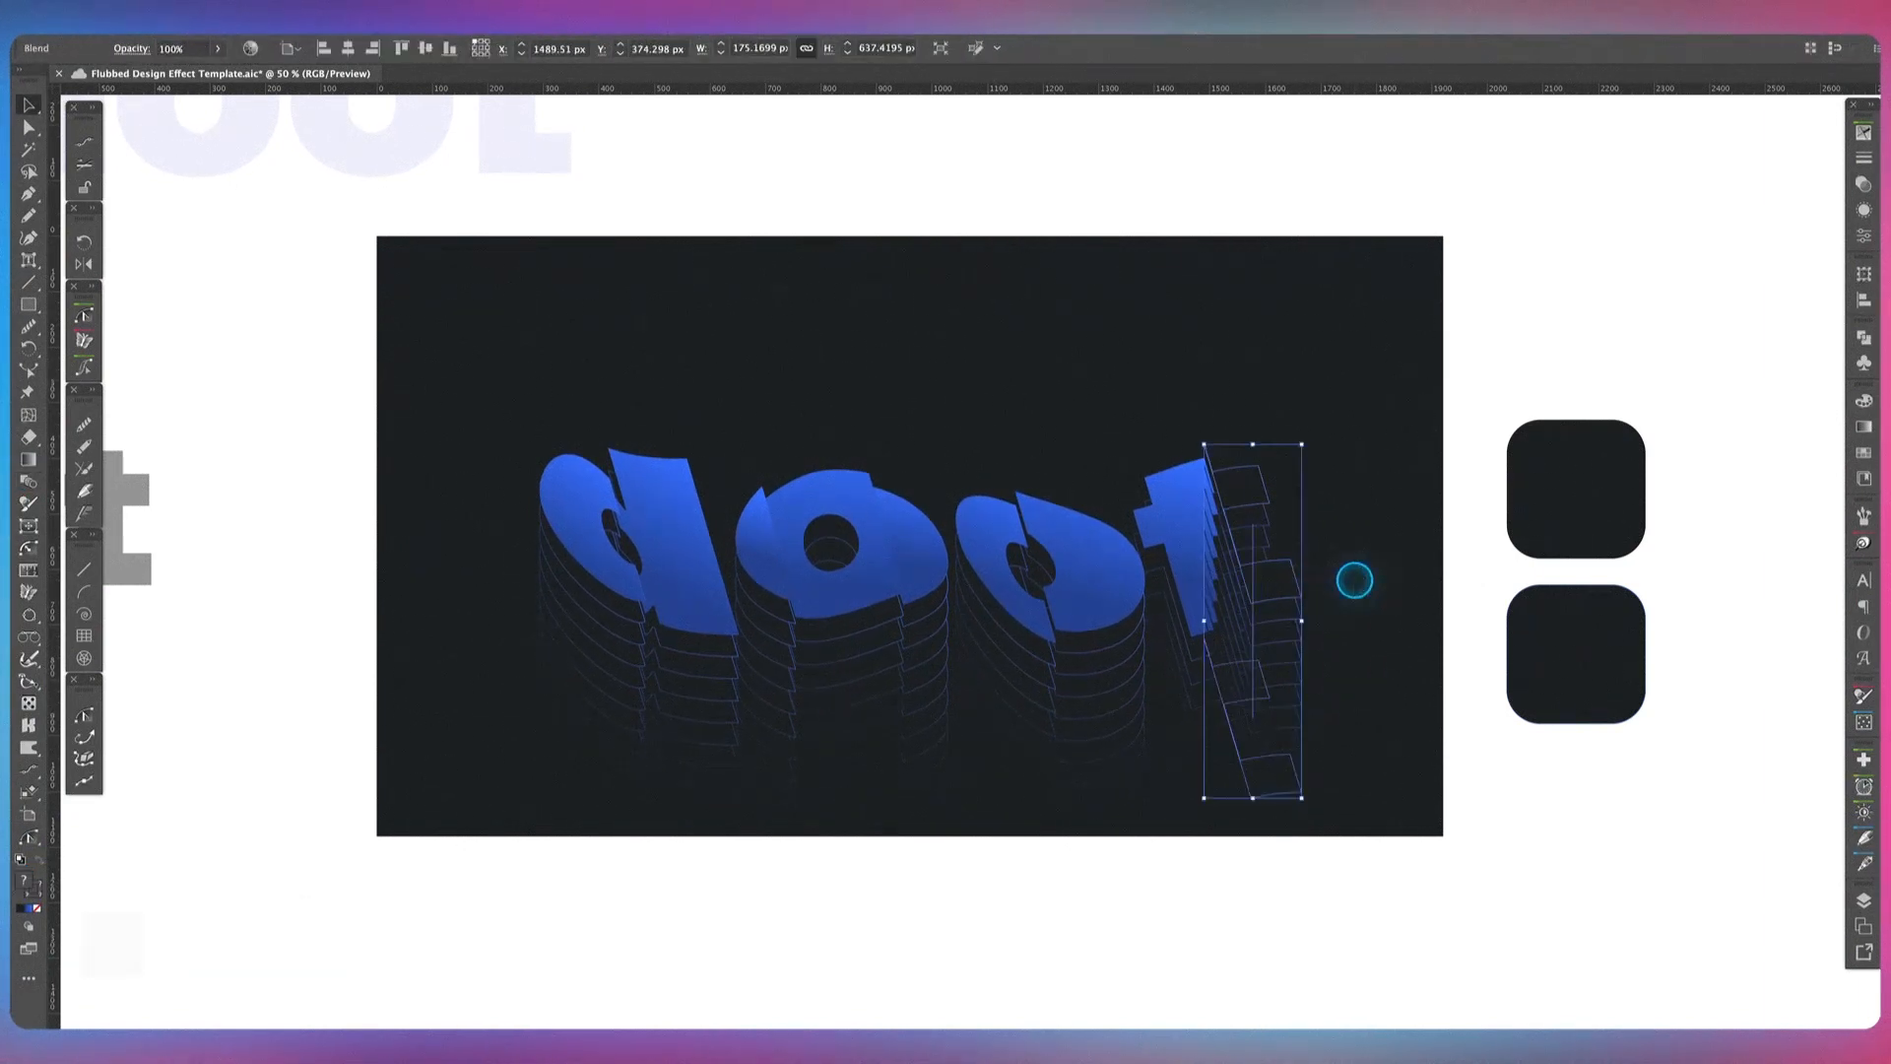
Step: Send the t's right-hand blend backward behind the blue sections and save the document
key("super+bracketleft")
left_click(1375, 579)
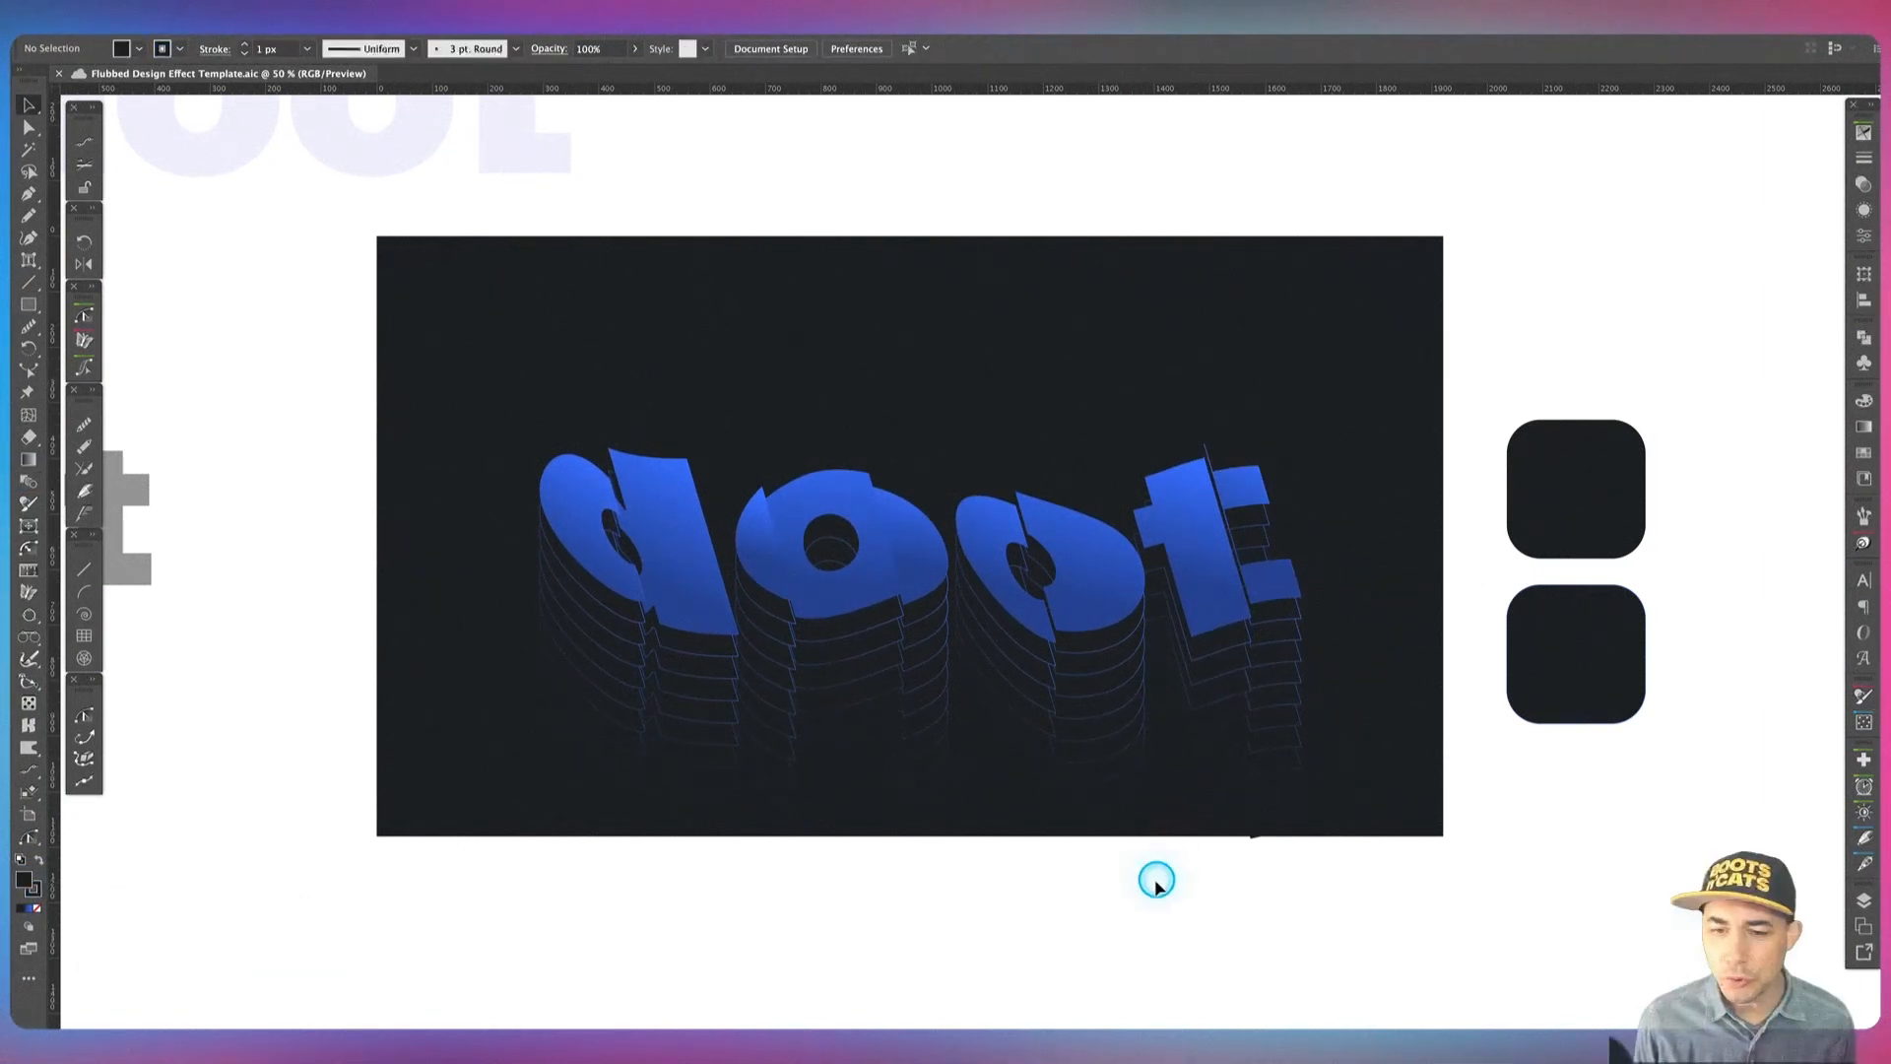
key("super+s")
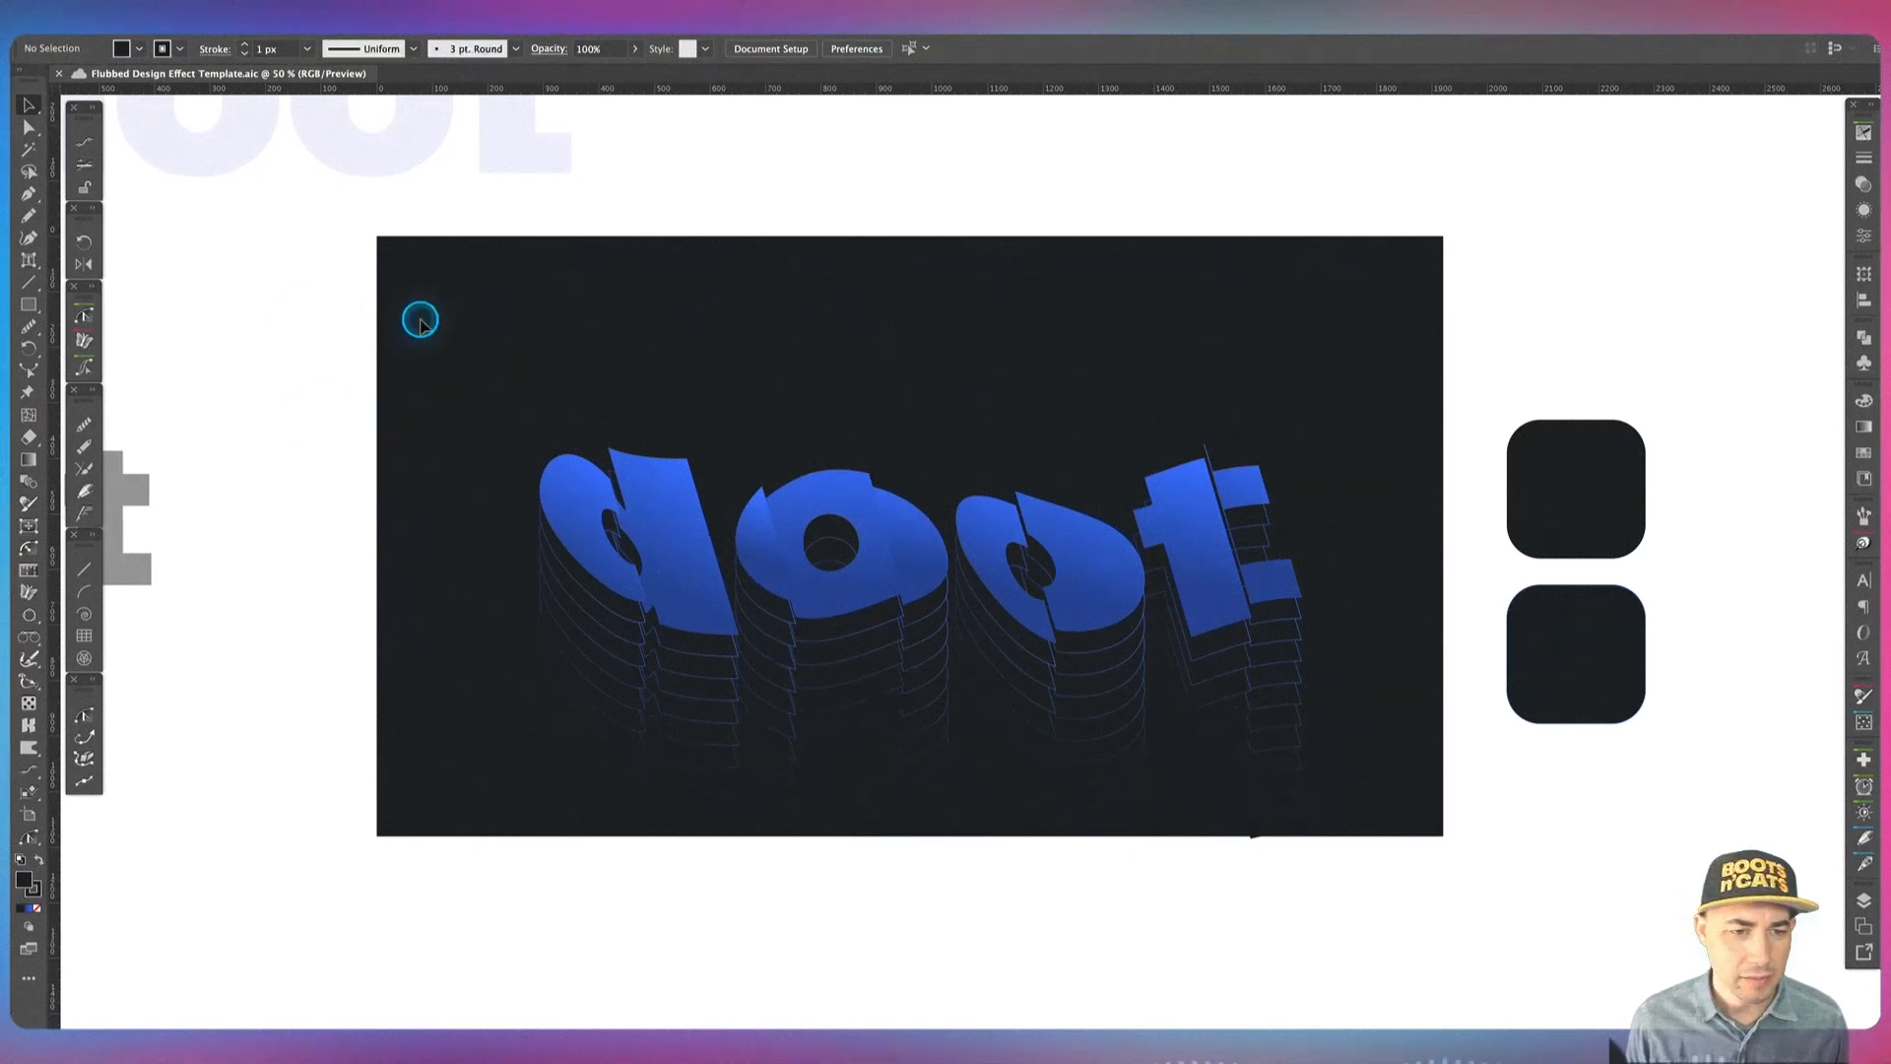
Step: Move all the lettering and its blends up 40 px, and scale them proportionally from the centre to about 1497 px wide
left_click_drag(426, 332, 1386, 811)
key("shift+Up")
key("shift+Up")
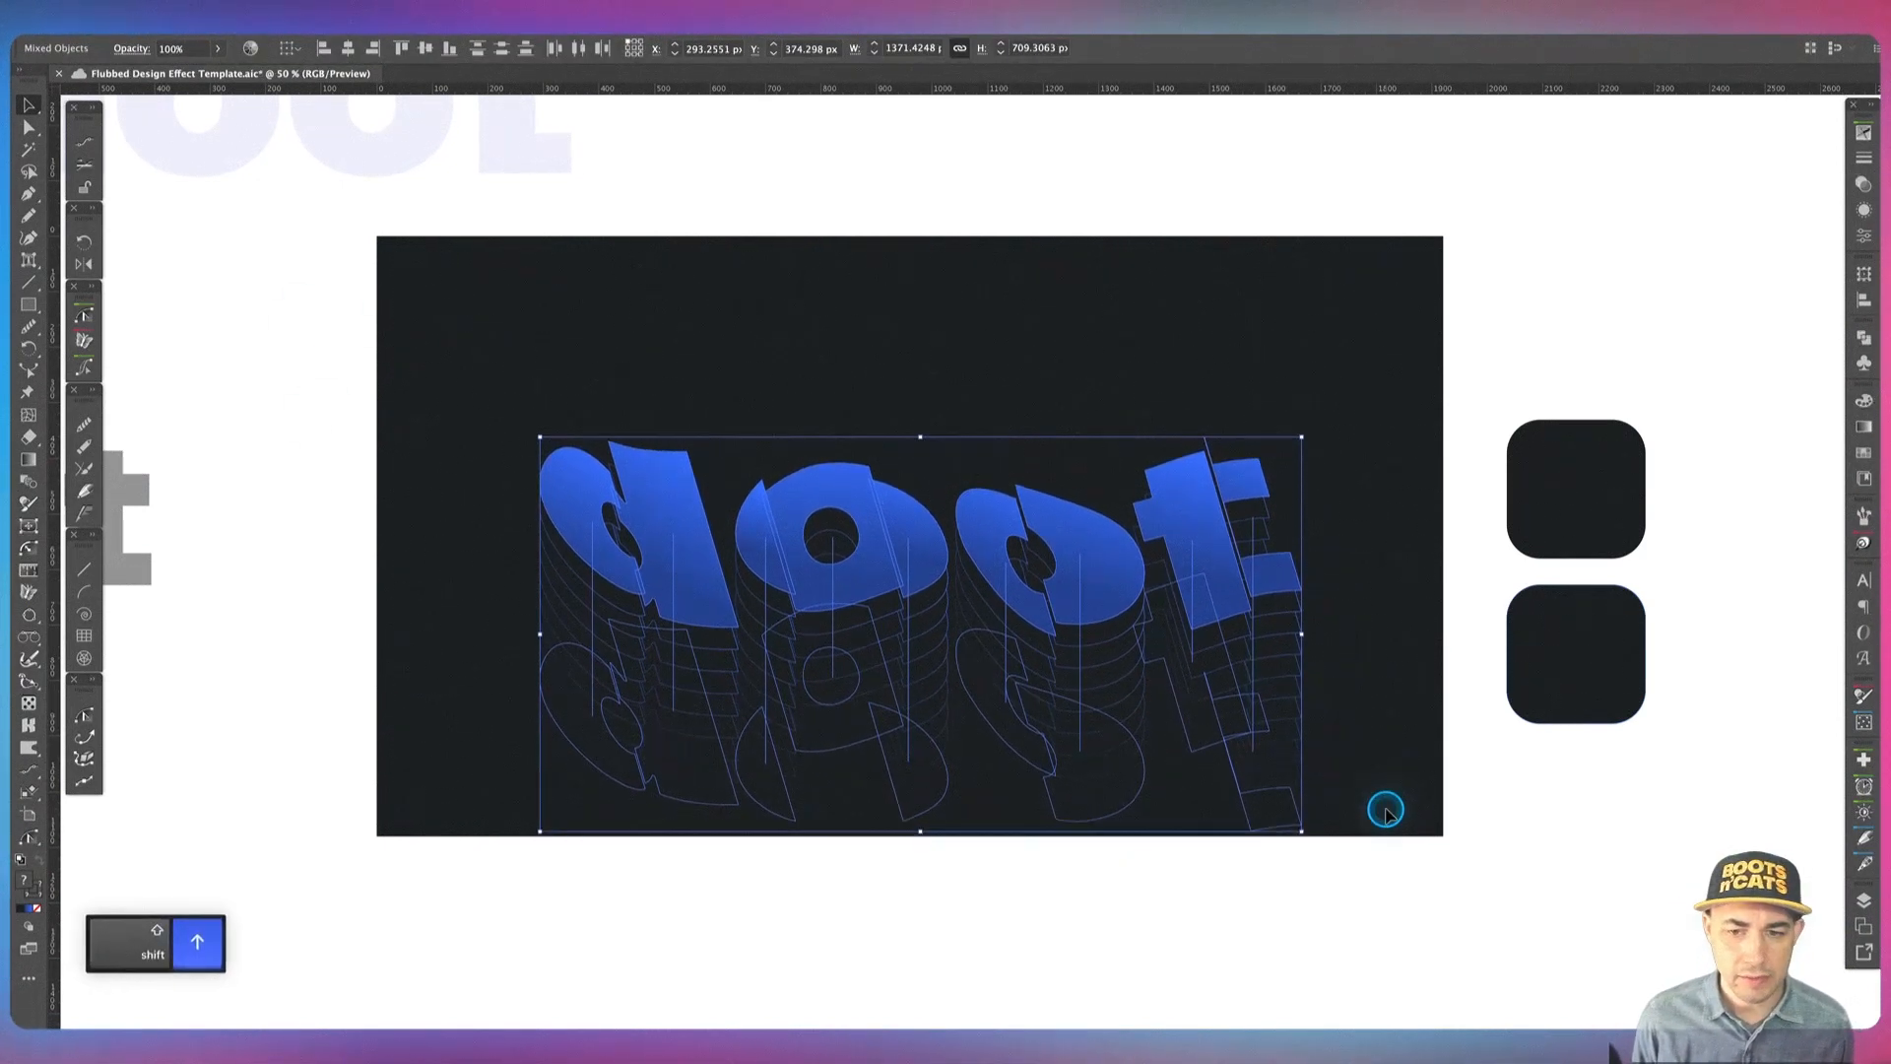
key("shift+Up")
key("shift+Up")
key("shift+Up")
key("shift+Up")
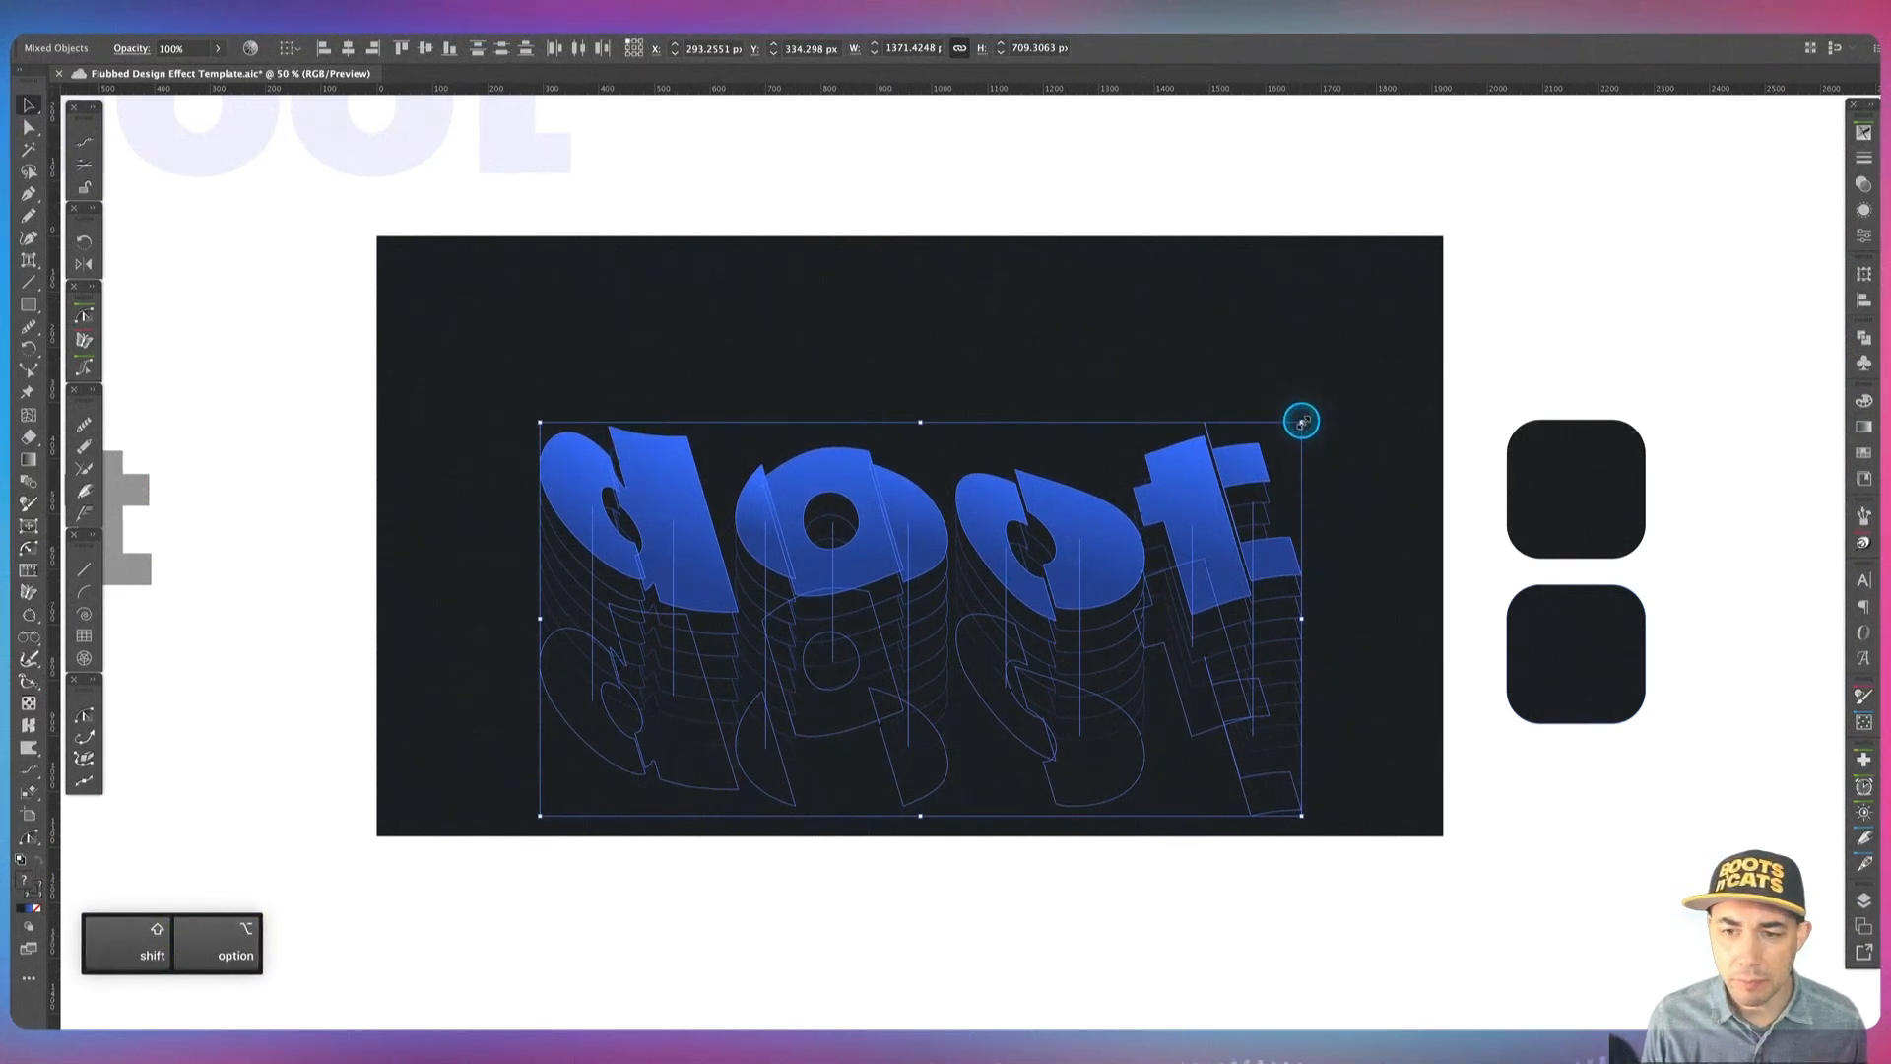
left_click_drag(1302, 421, 1337, 393)
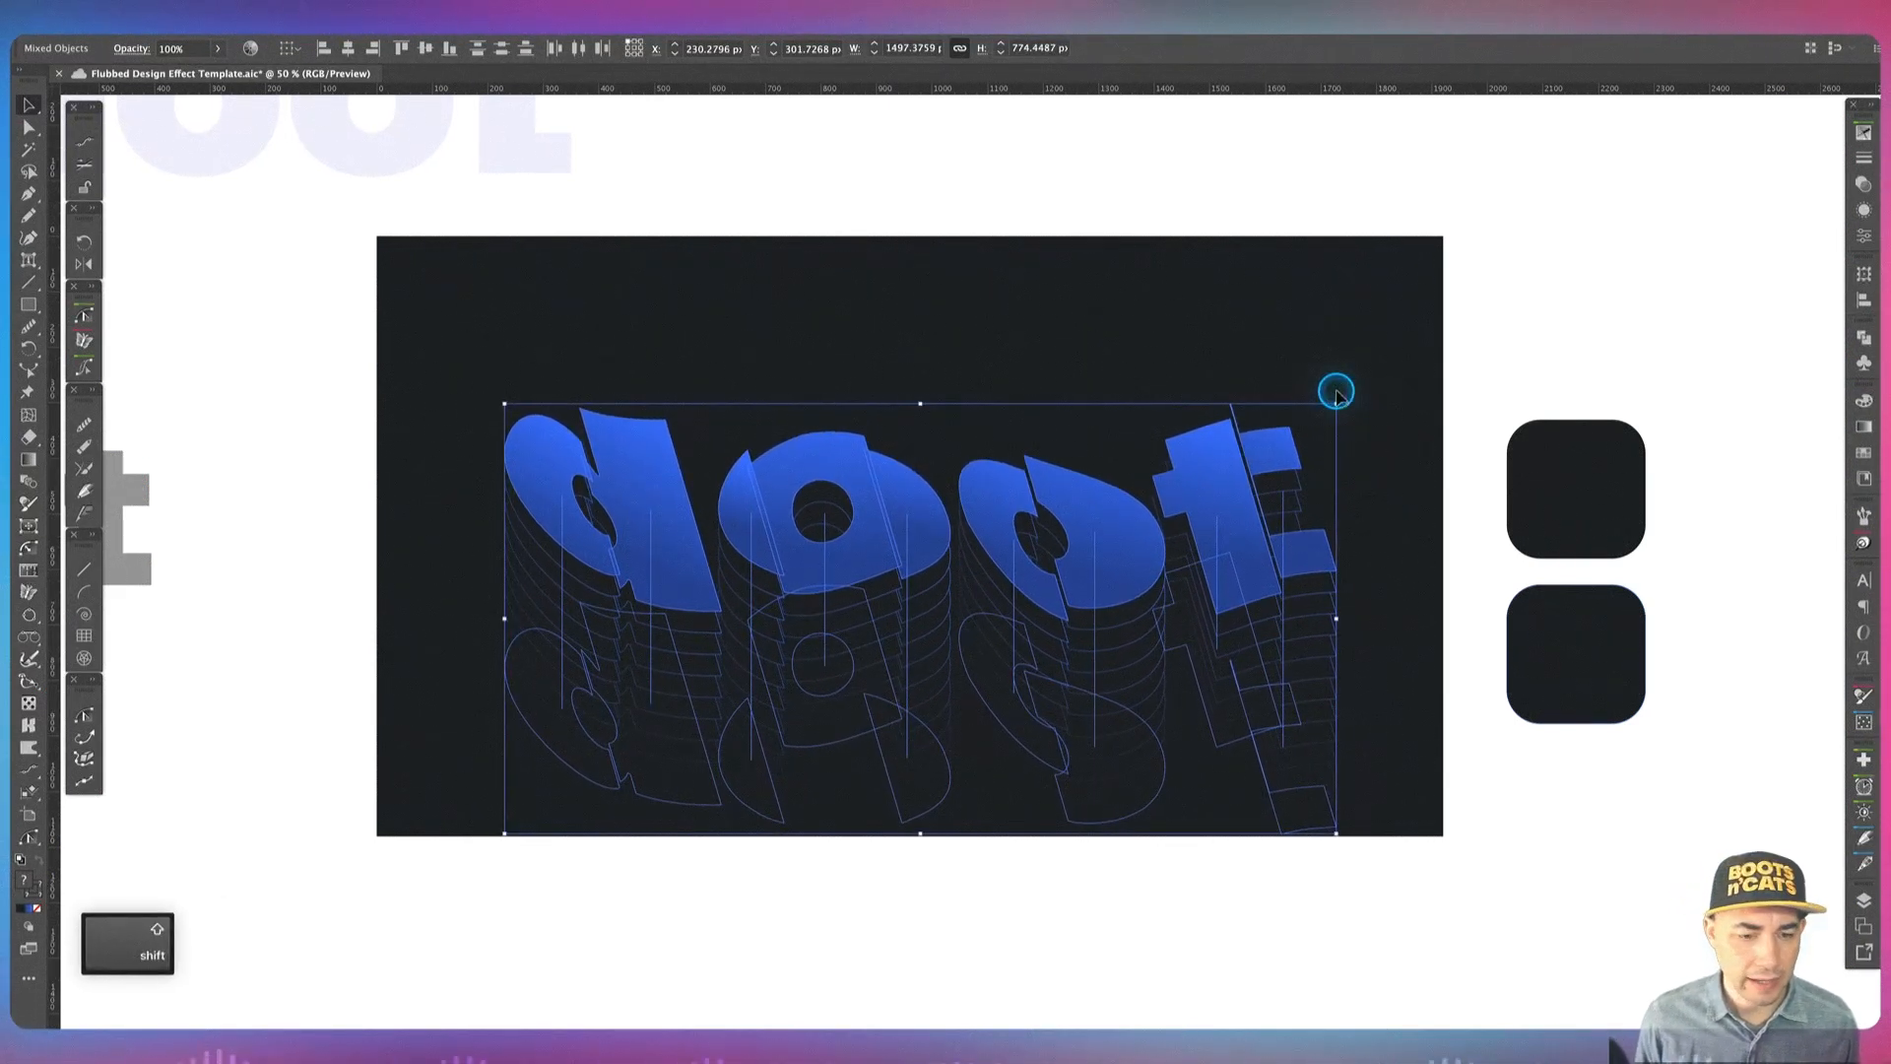
Step: Nudge the enlarged lettering 5 px left and about 2.5 px down, and deselect it
key("shift+Up")
key("shift+Up")
key("shift+Down")
key("shift+Down")
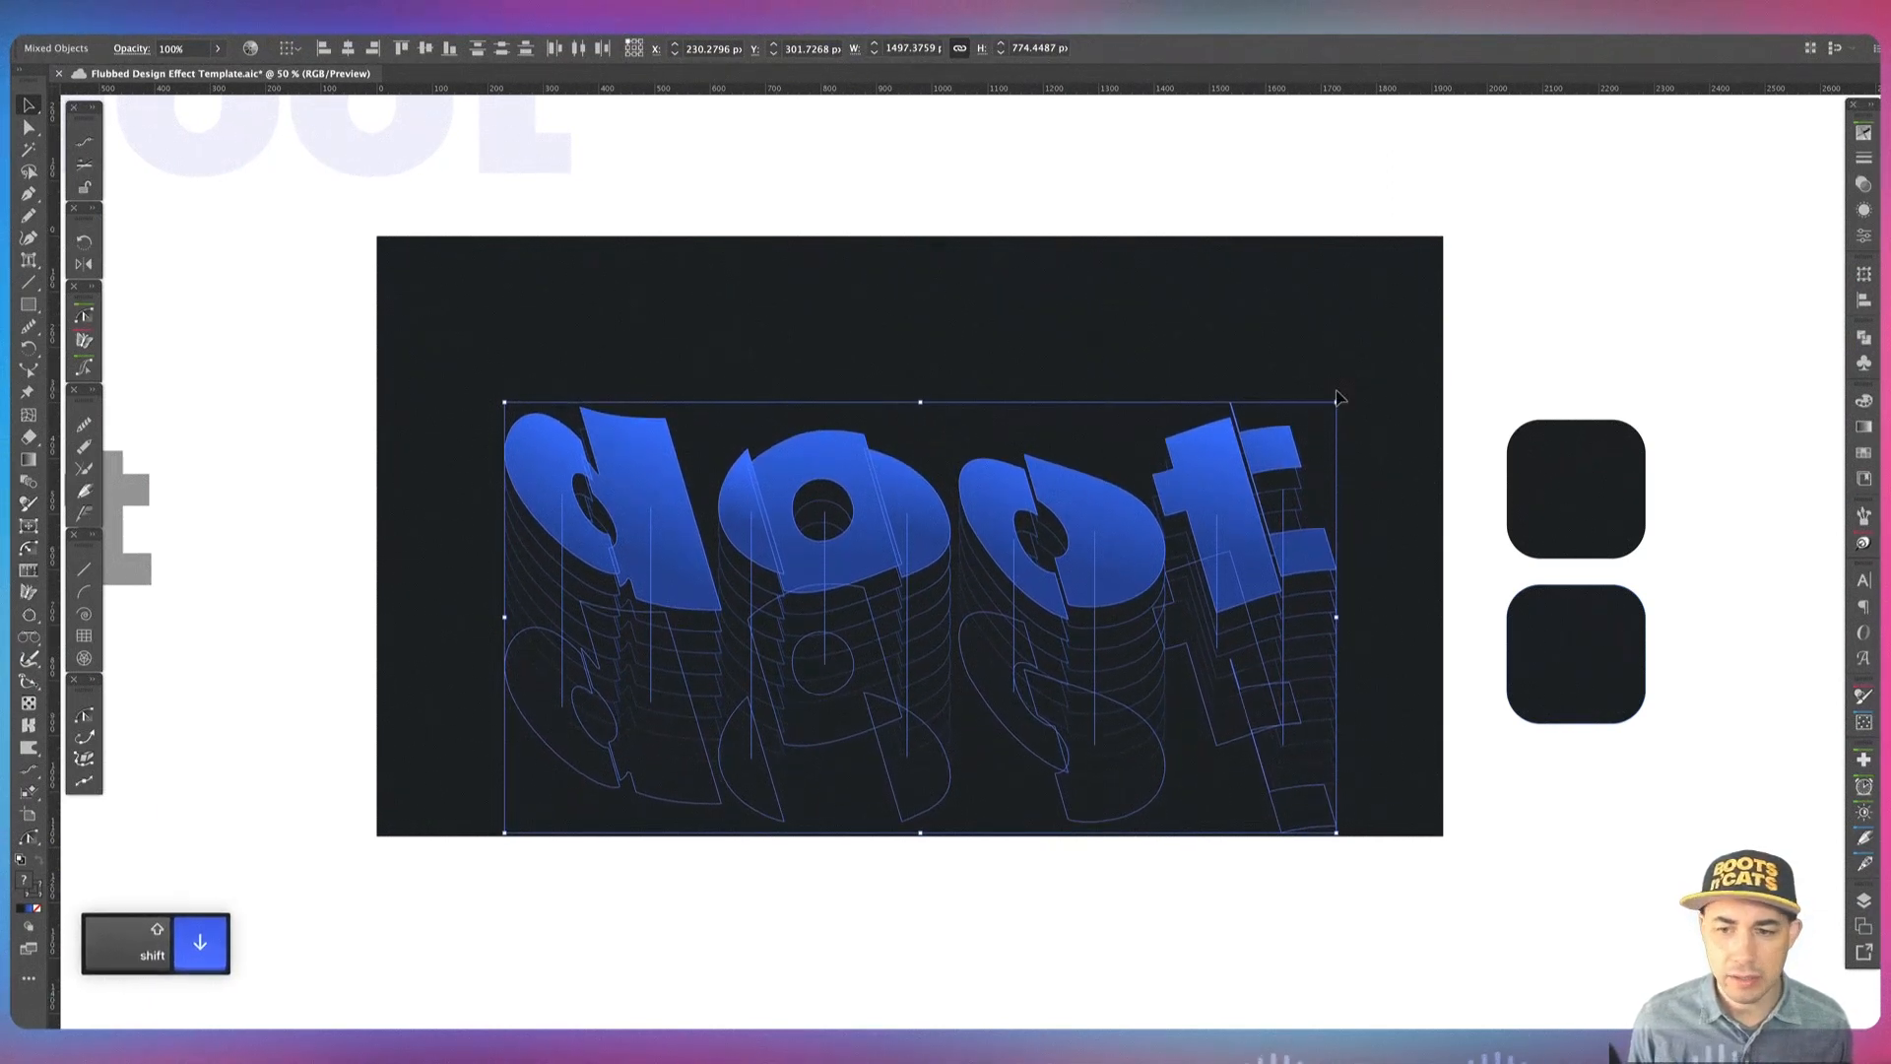
key("shift+Down")
key("shift+Left")
key("shift+Left")
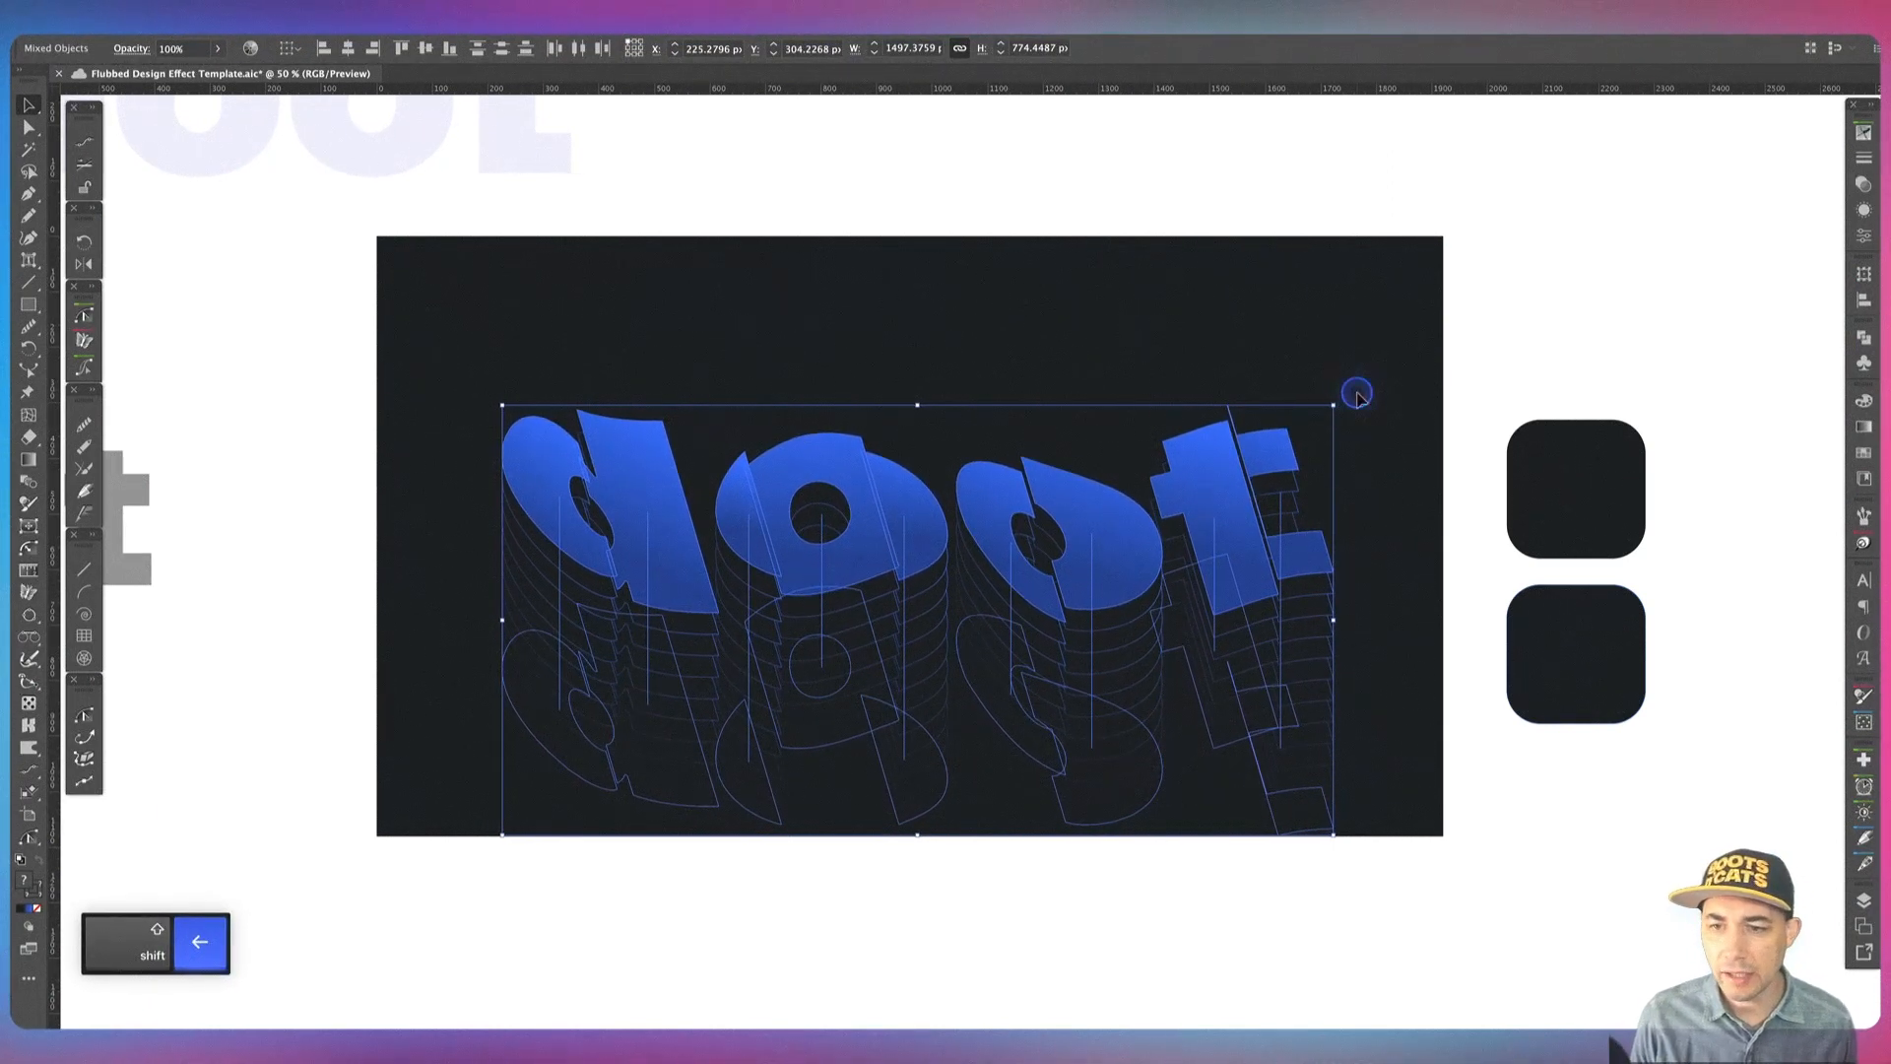
left_click(1360, 394)
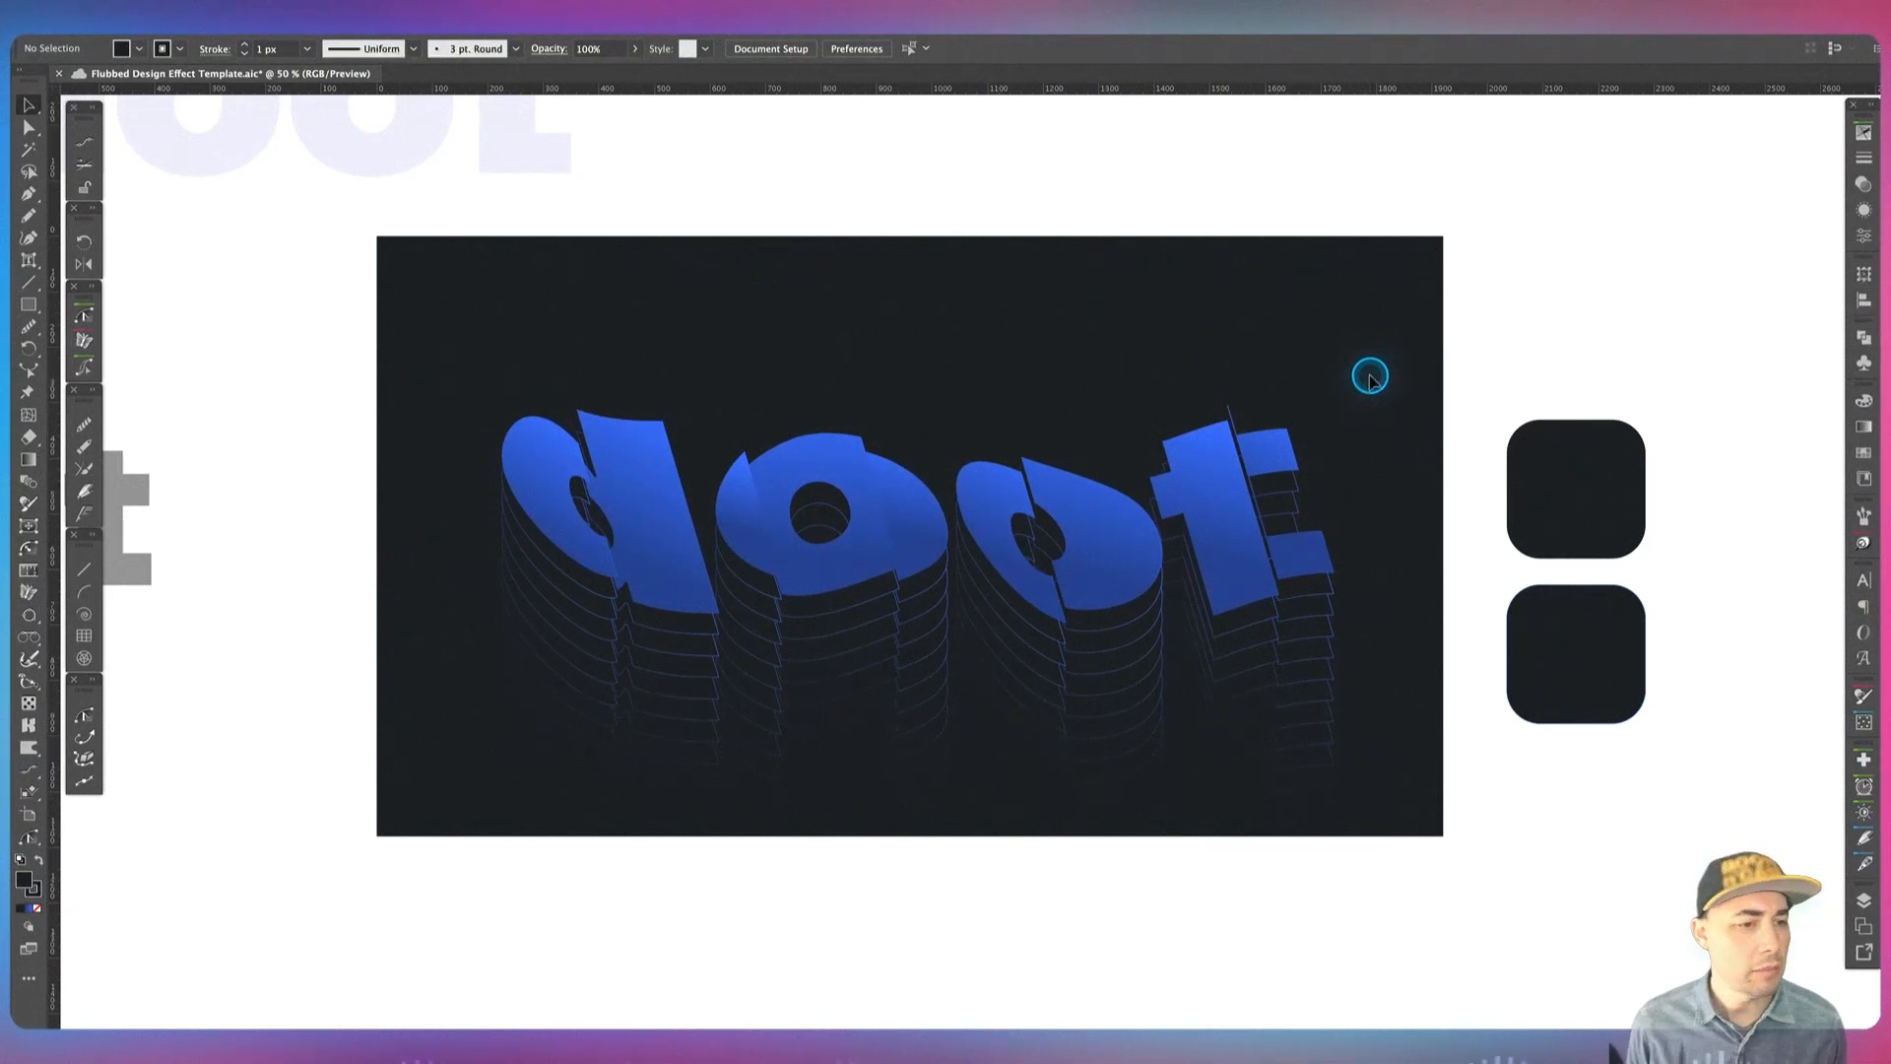
Step: Draw a 1920 by 1080 px rectangle covering the whole artboard and remove its stroke
left_click(29, 305)
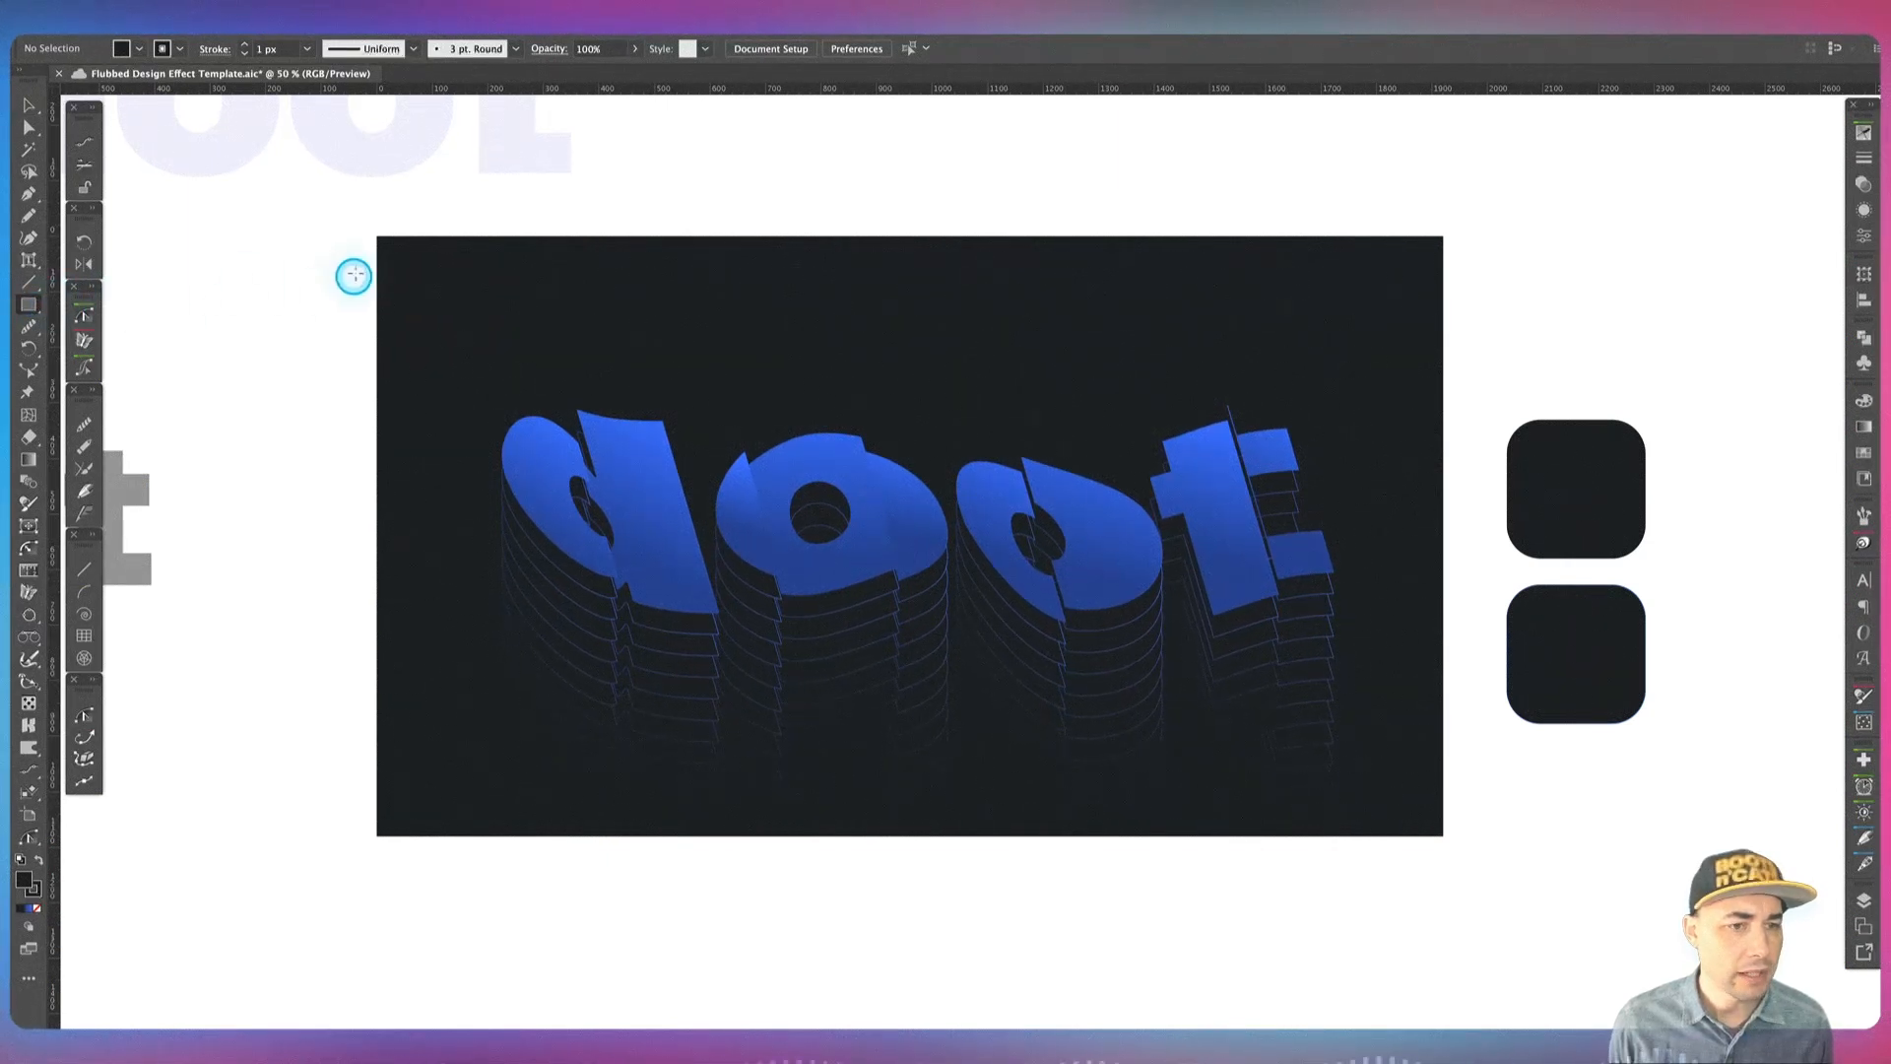
left_click_drag(375, 237, 1439, 836)
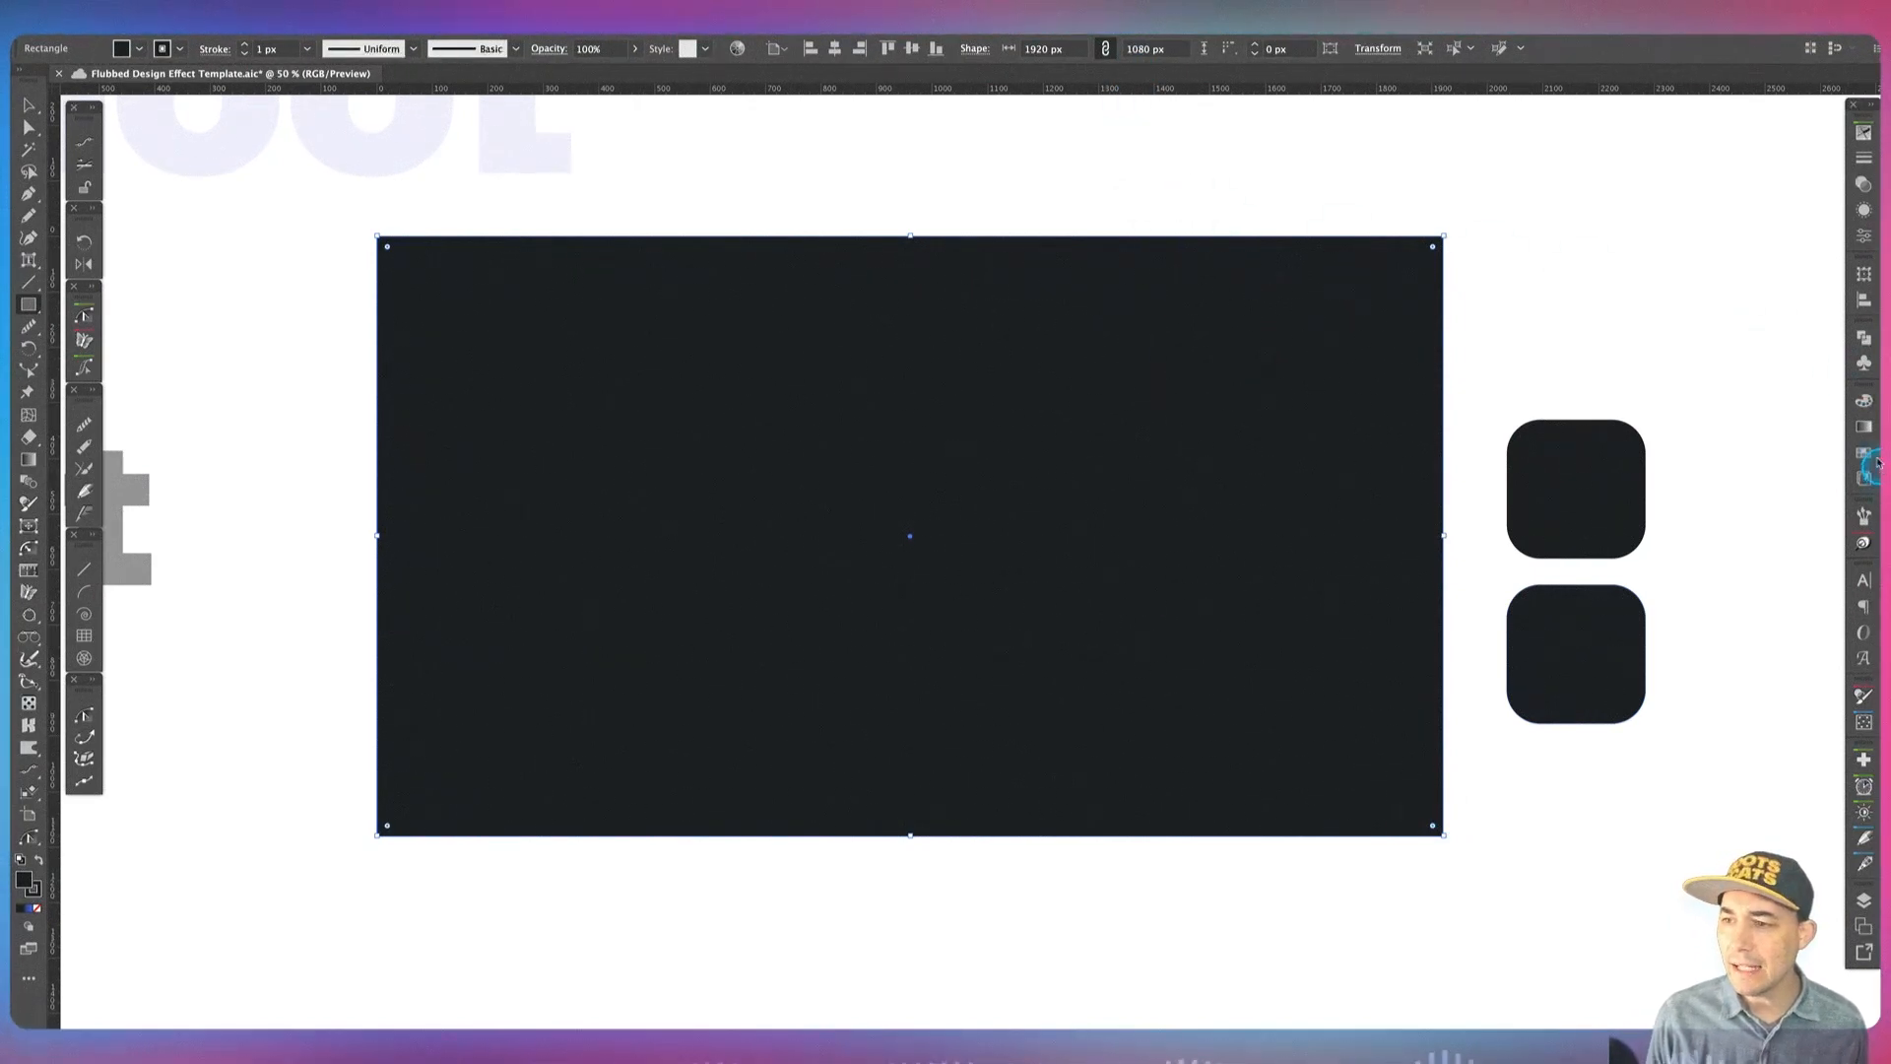
left_click(1864, 429)
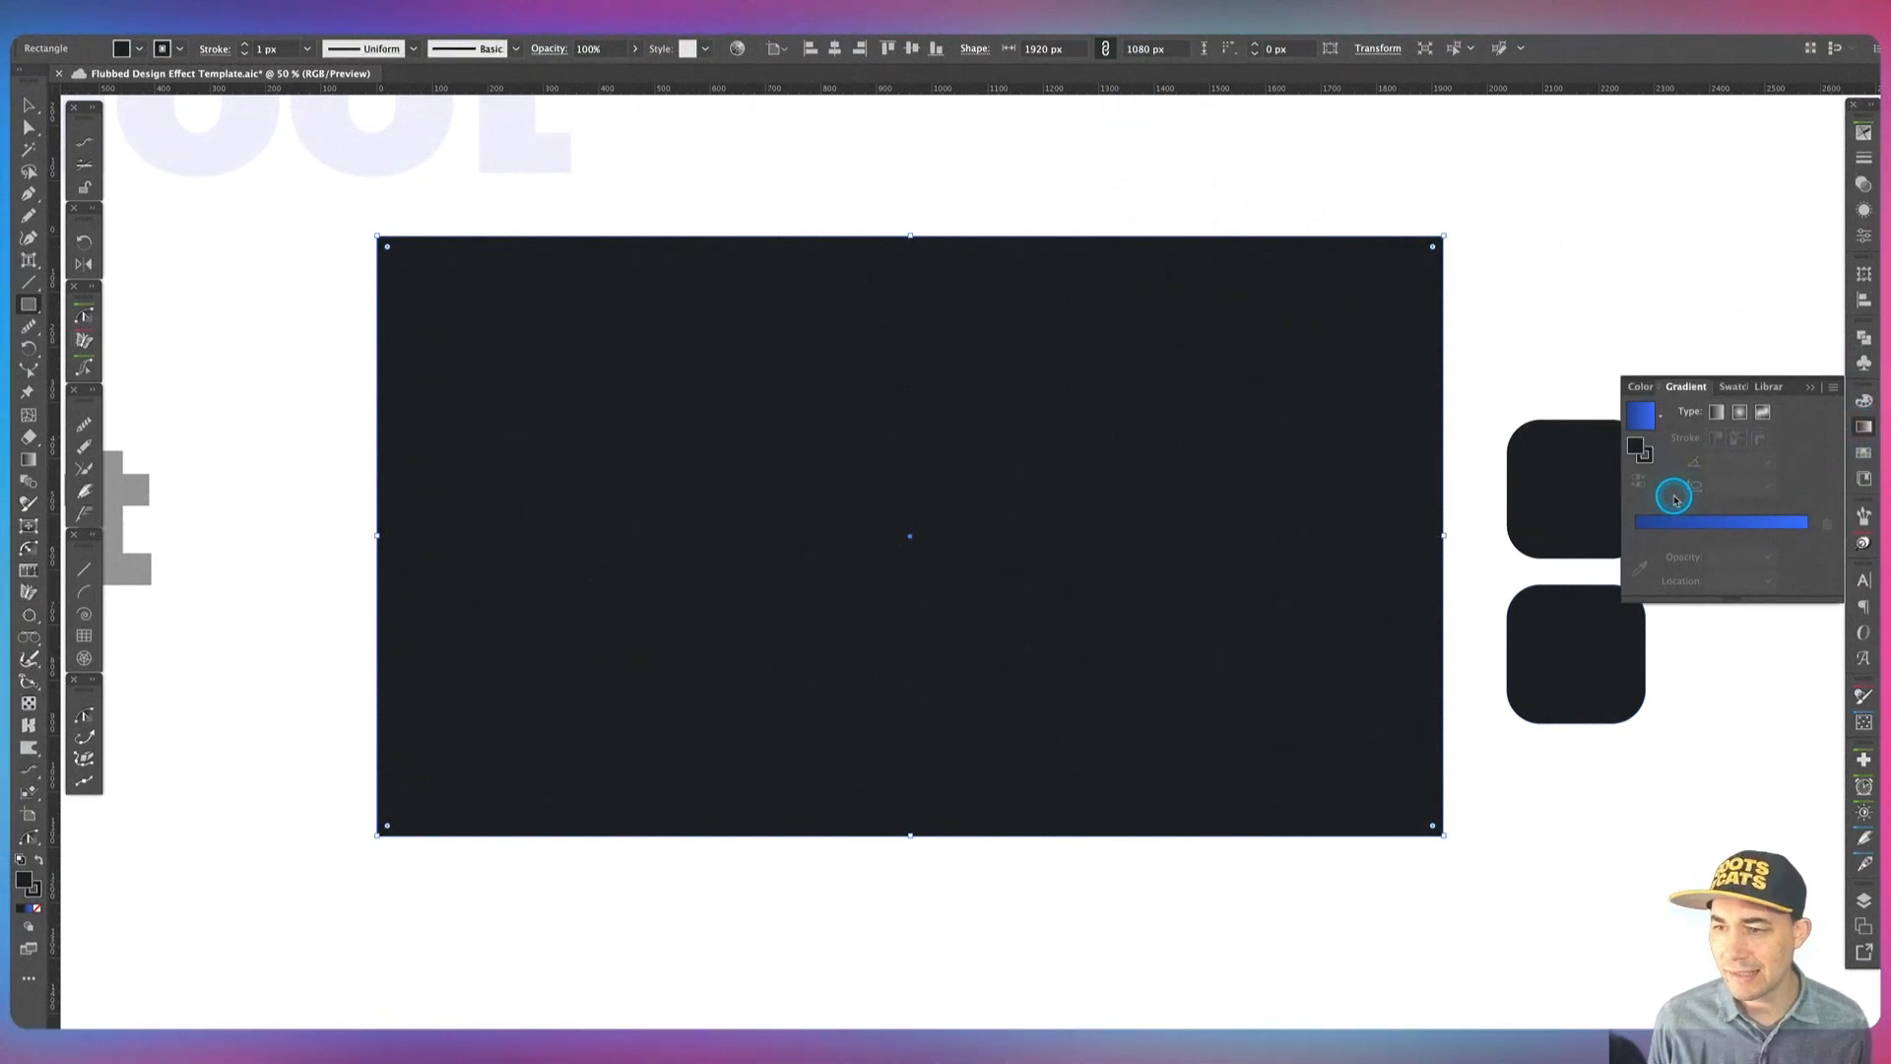
left_click(42, 892)
left_click(35, 911)
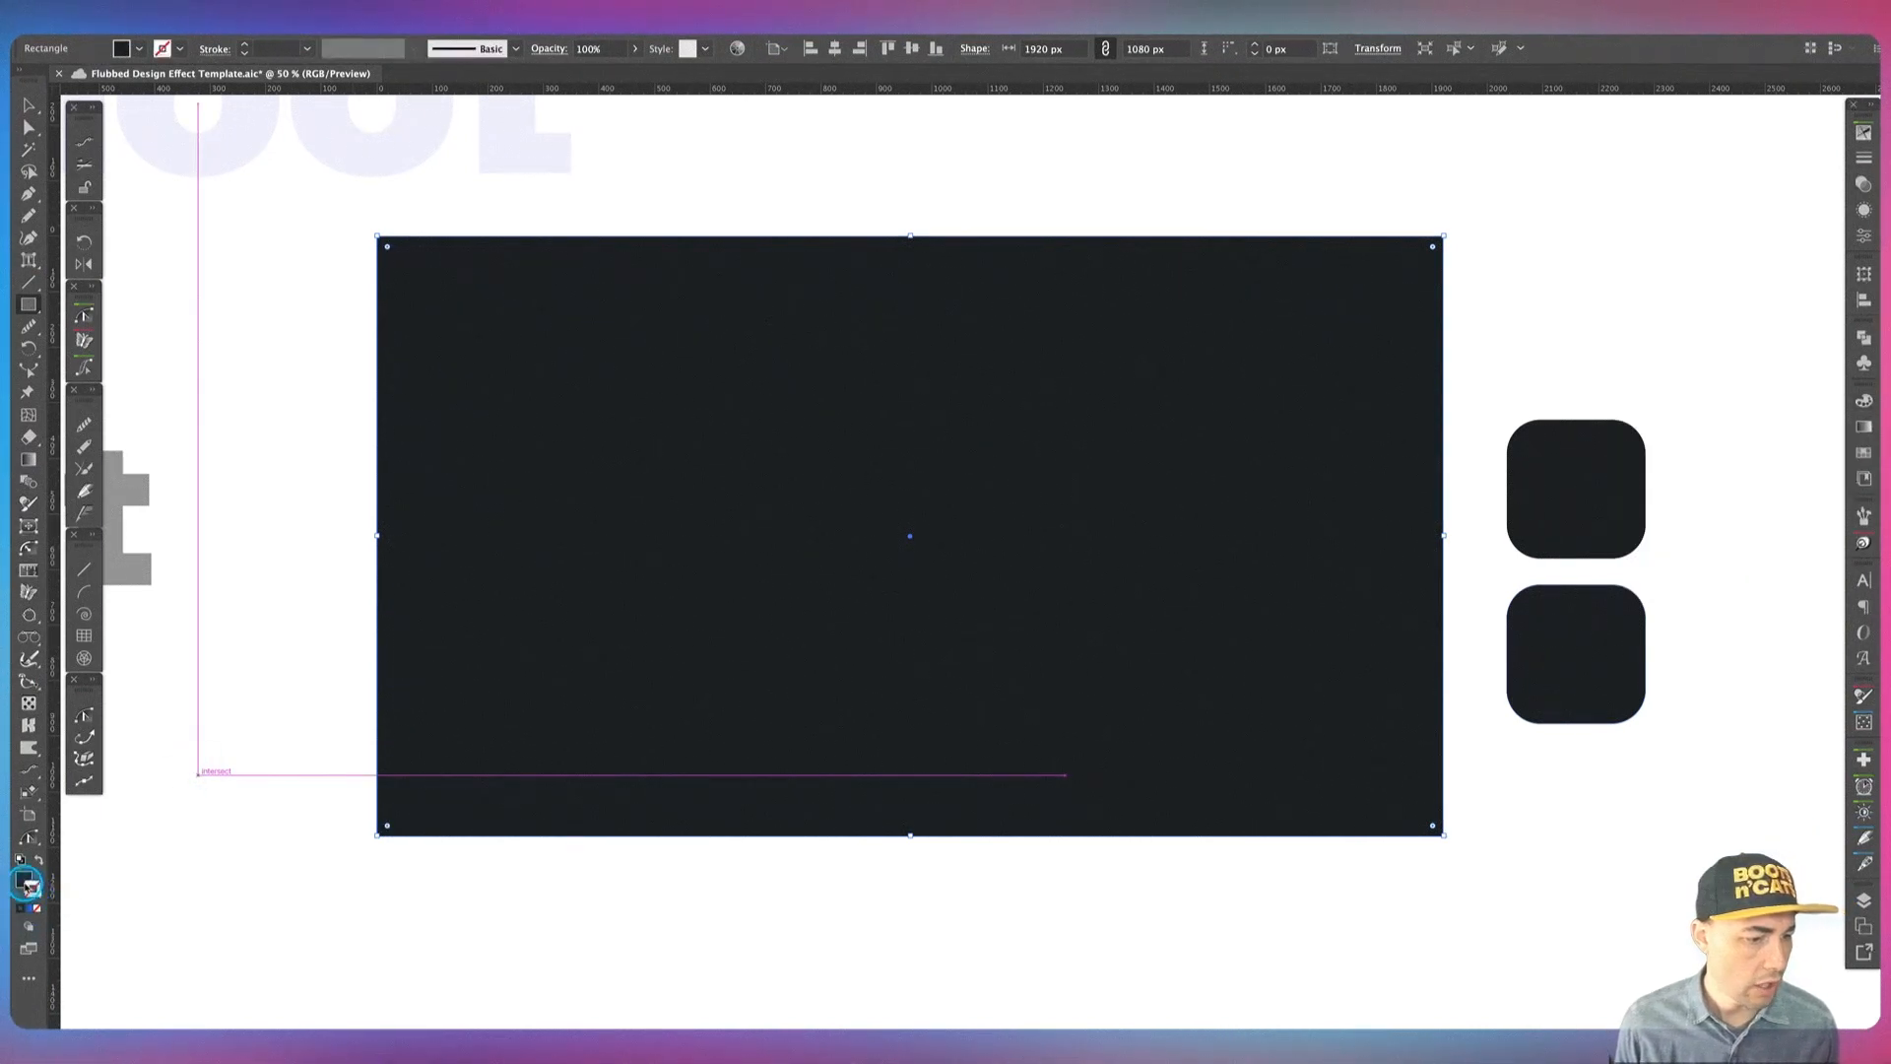
Step: Fill the artboard-sized rectangle with a radial blue gradient
left_click(21, 878)
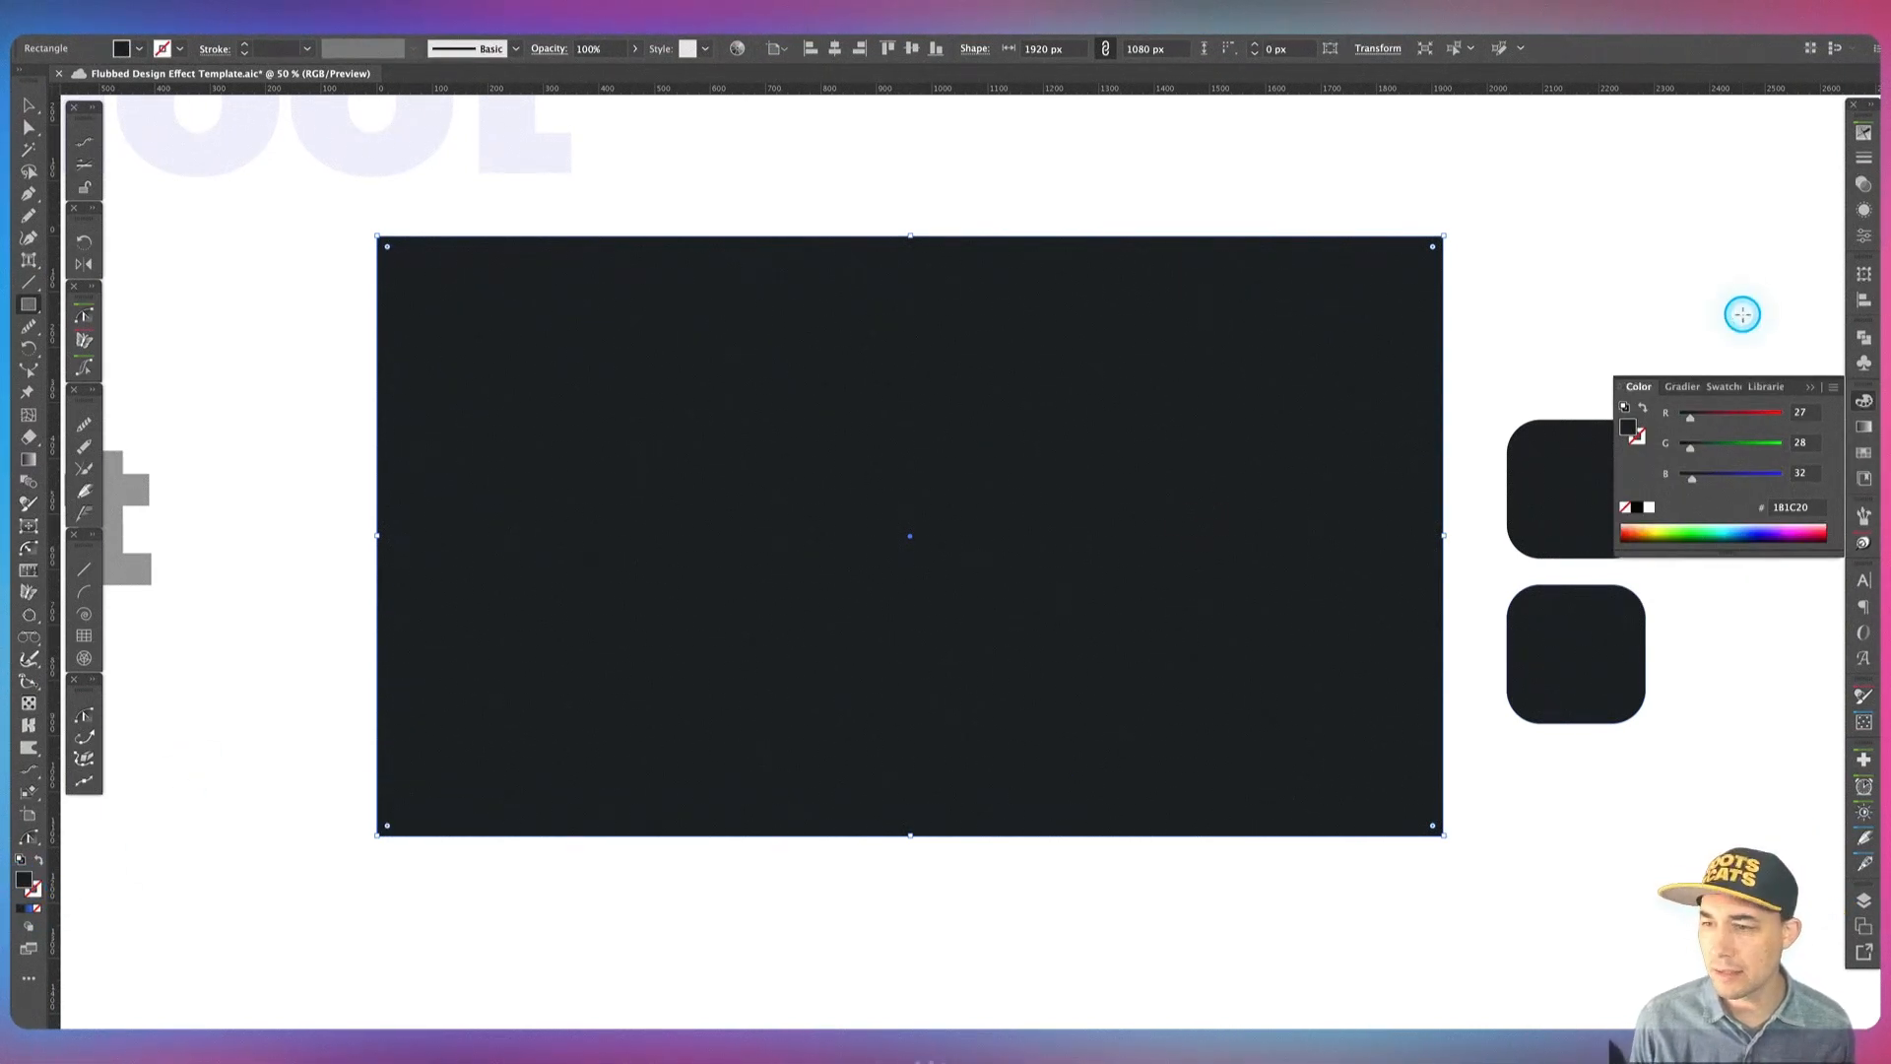
left_click(1862, 428)
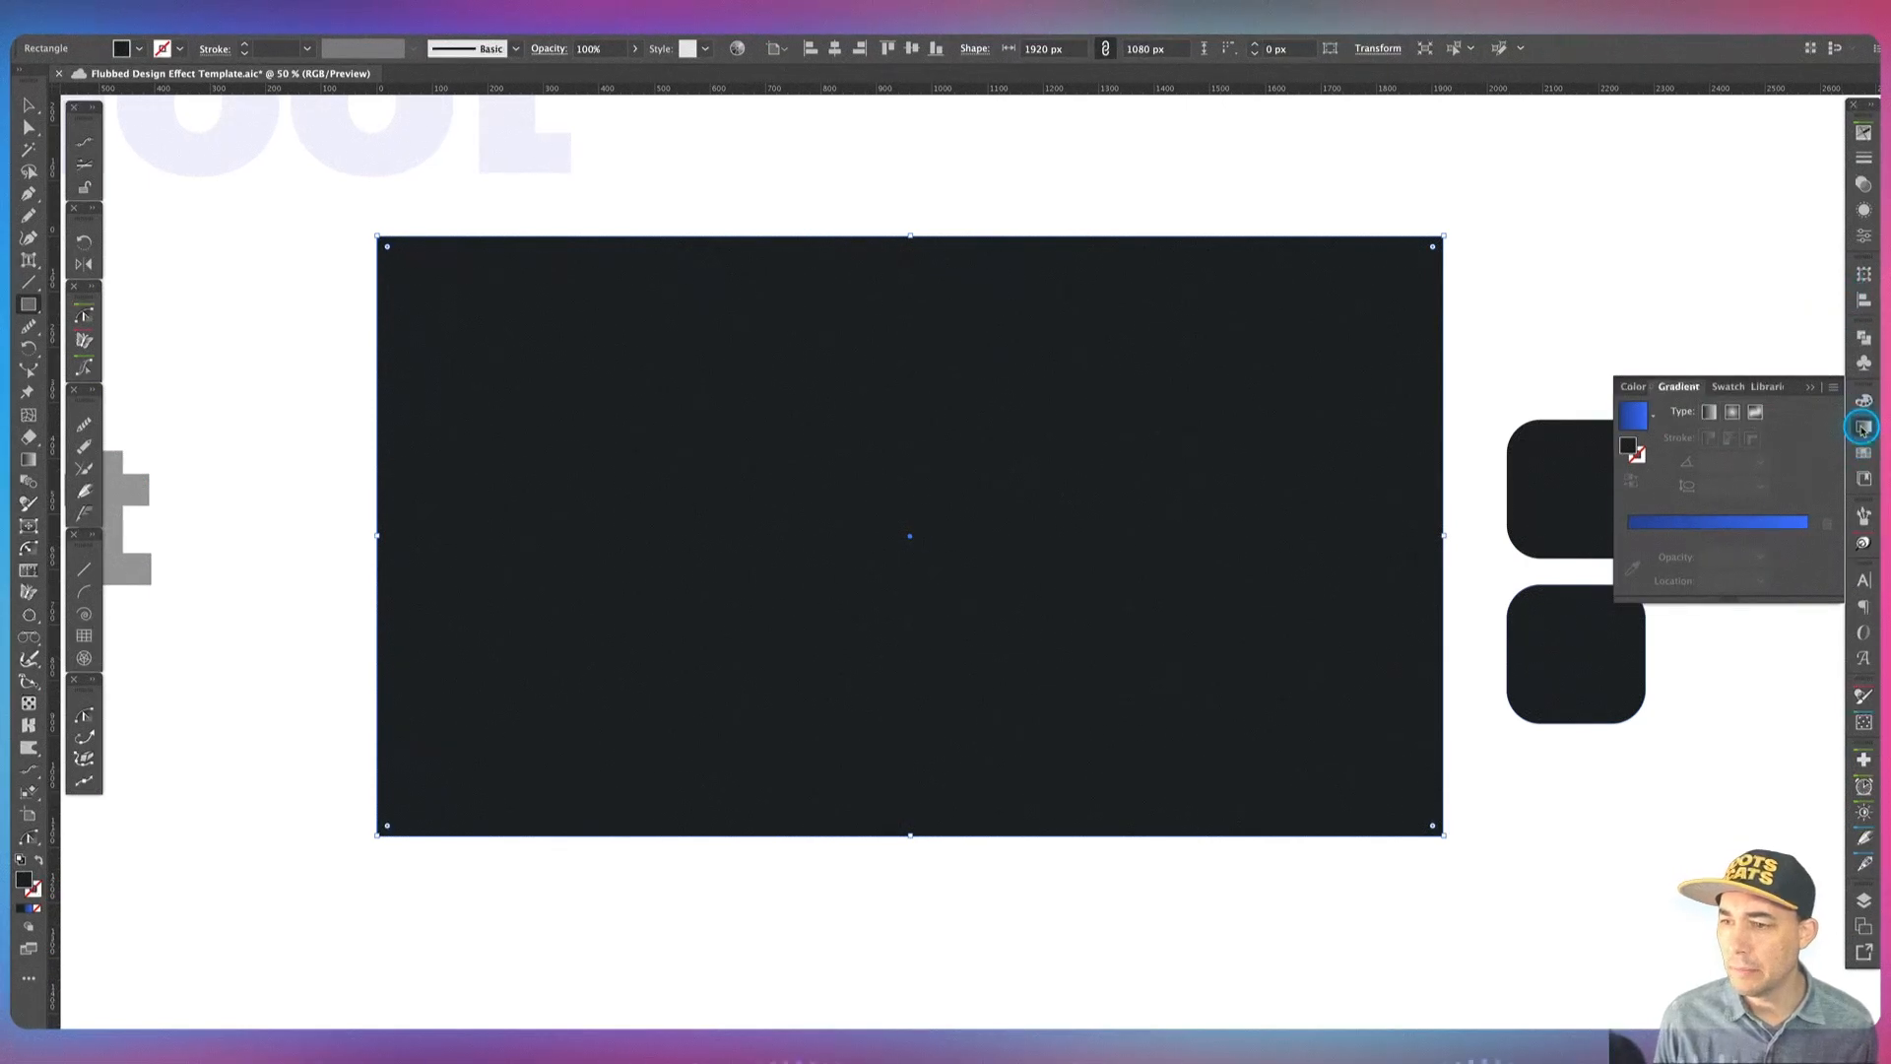
left_click(1733, 411)
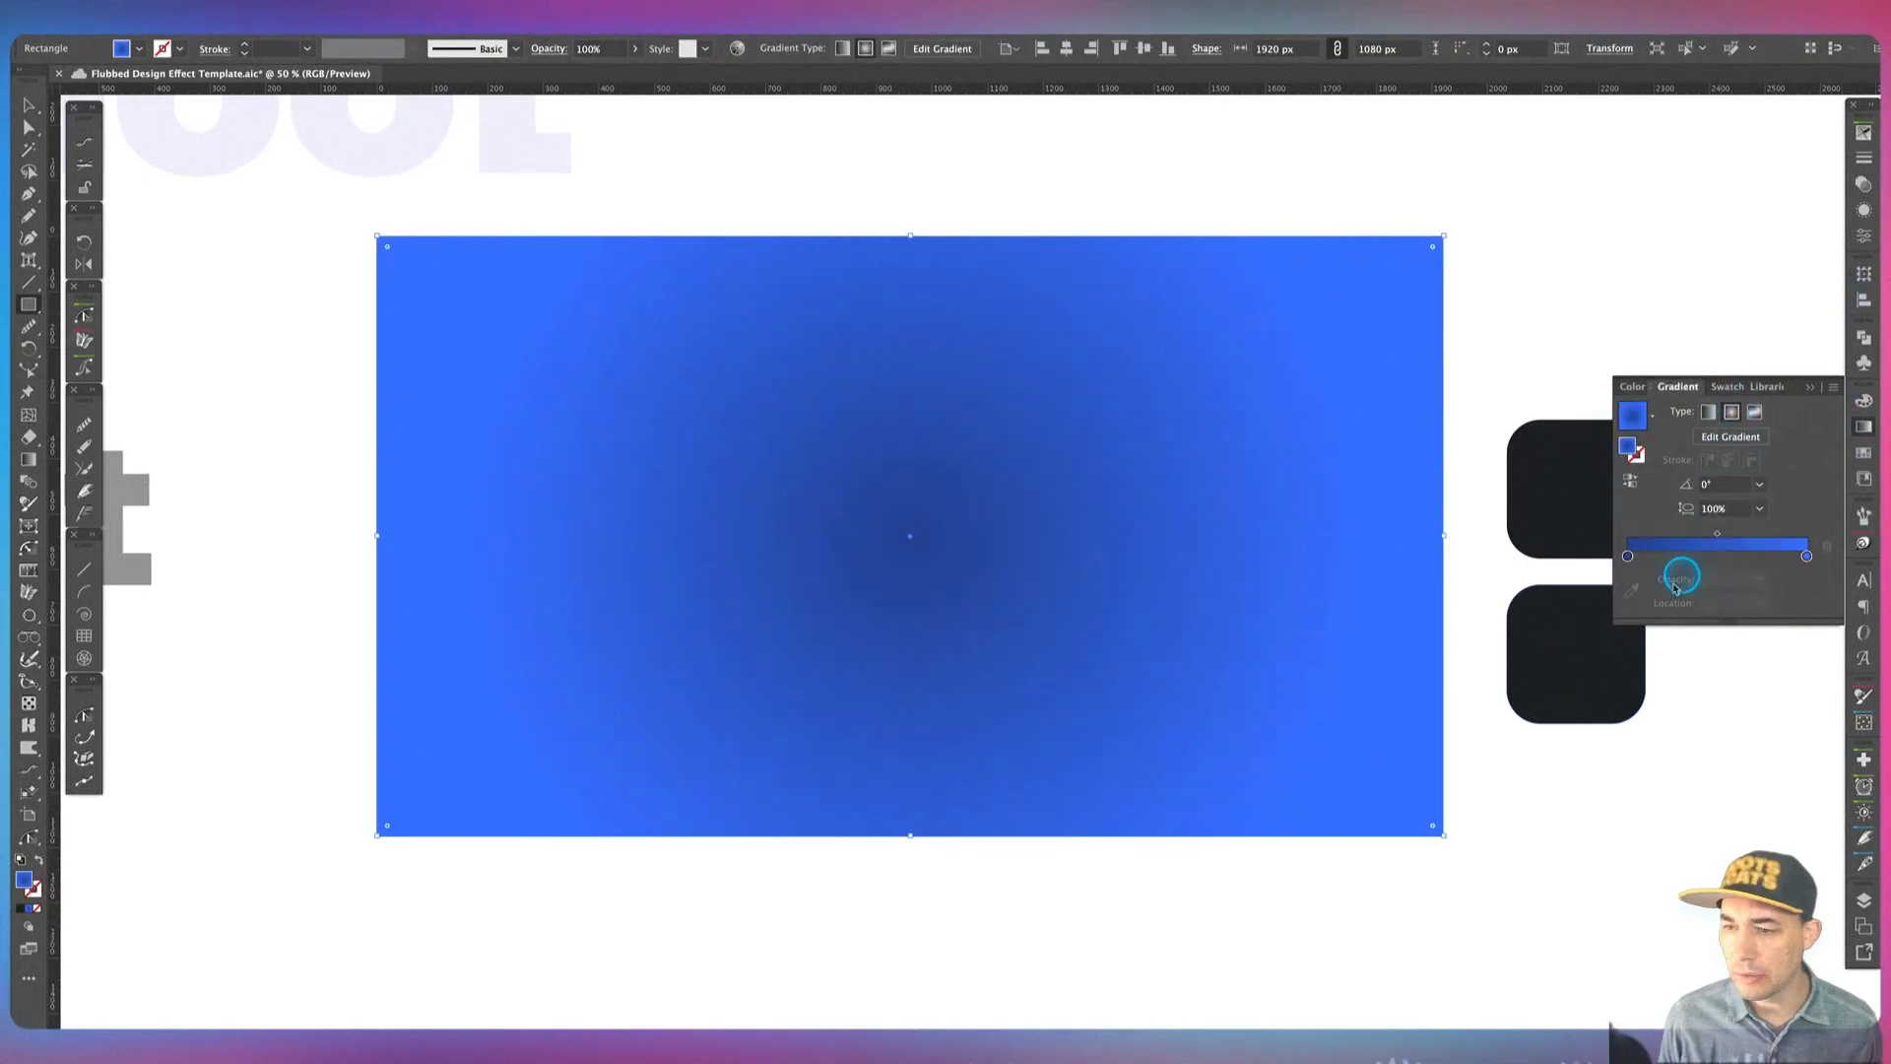
Step: Switch the radial gradient's centre colour stop to grayscale and make it a light grey
left_click(1627, 557)
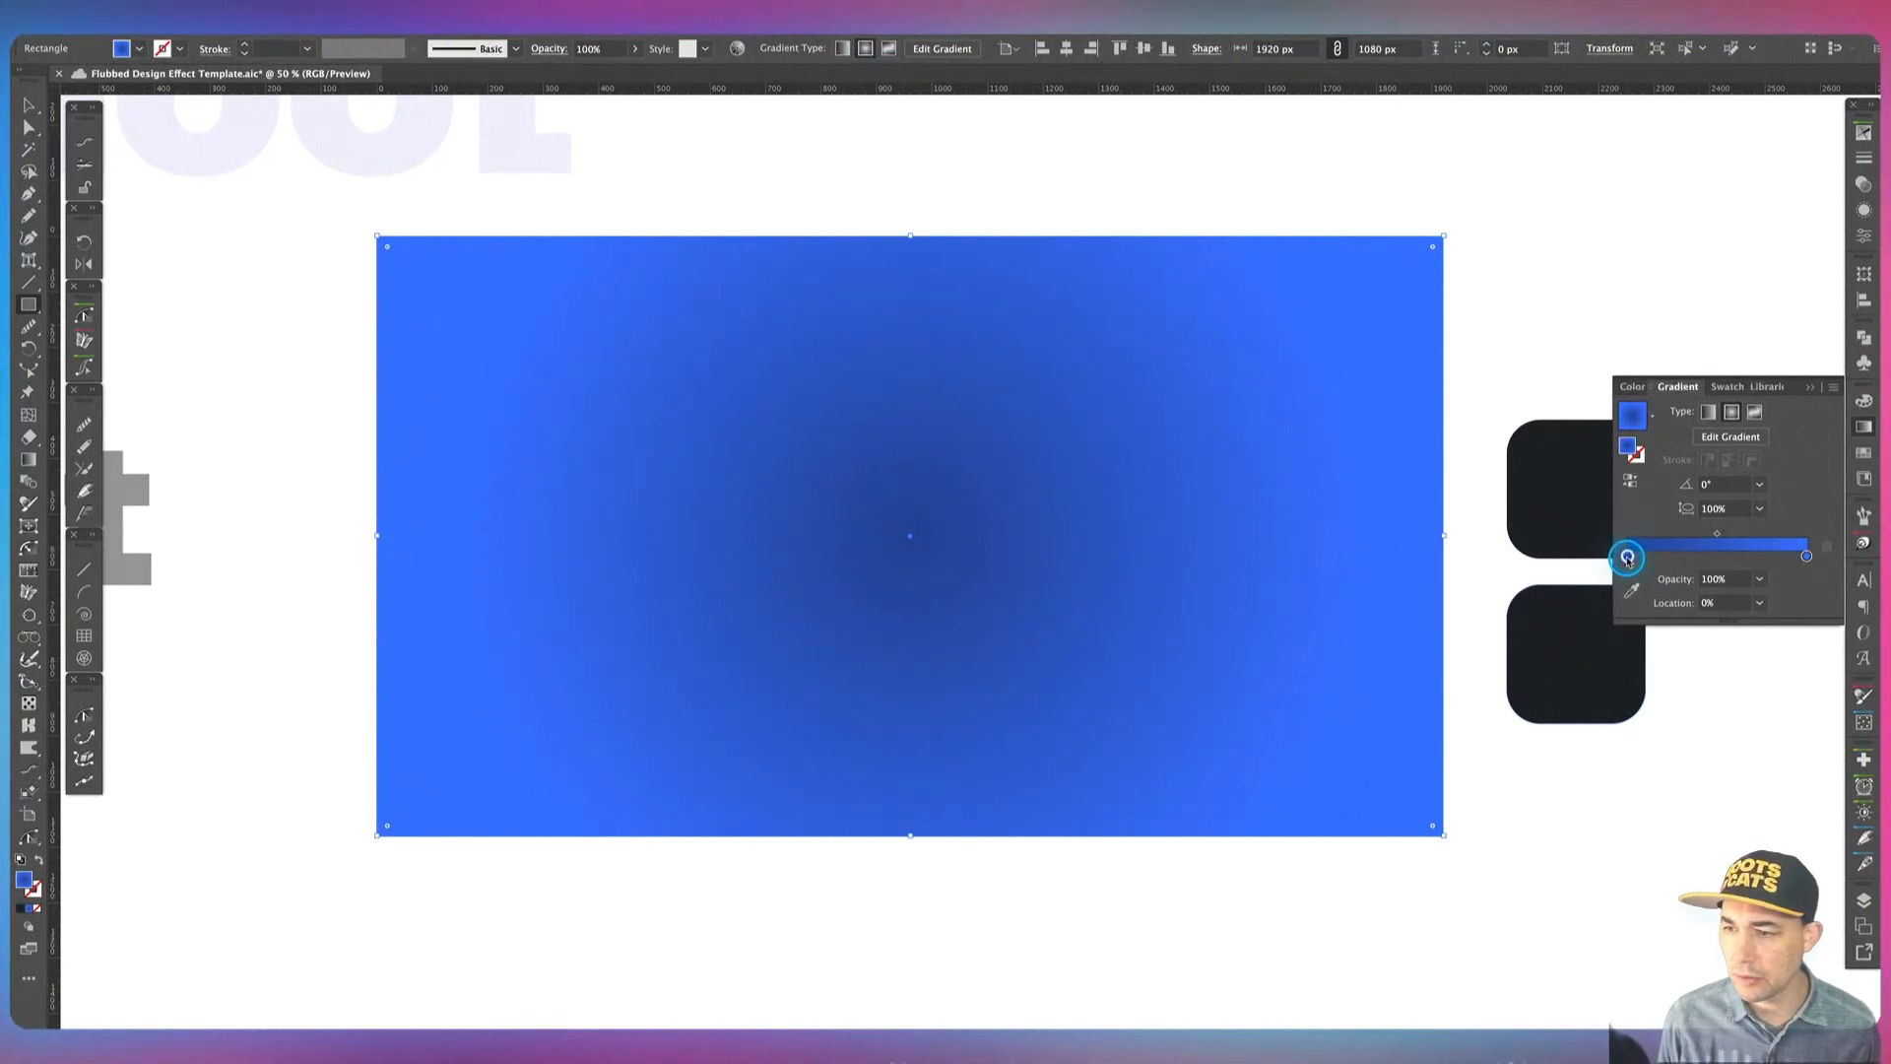
double_click(1627, 557)
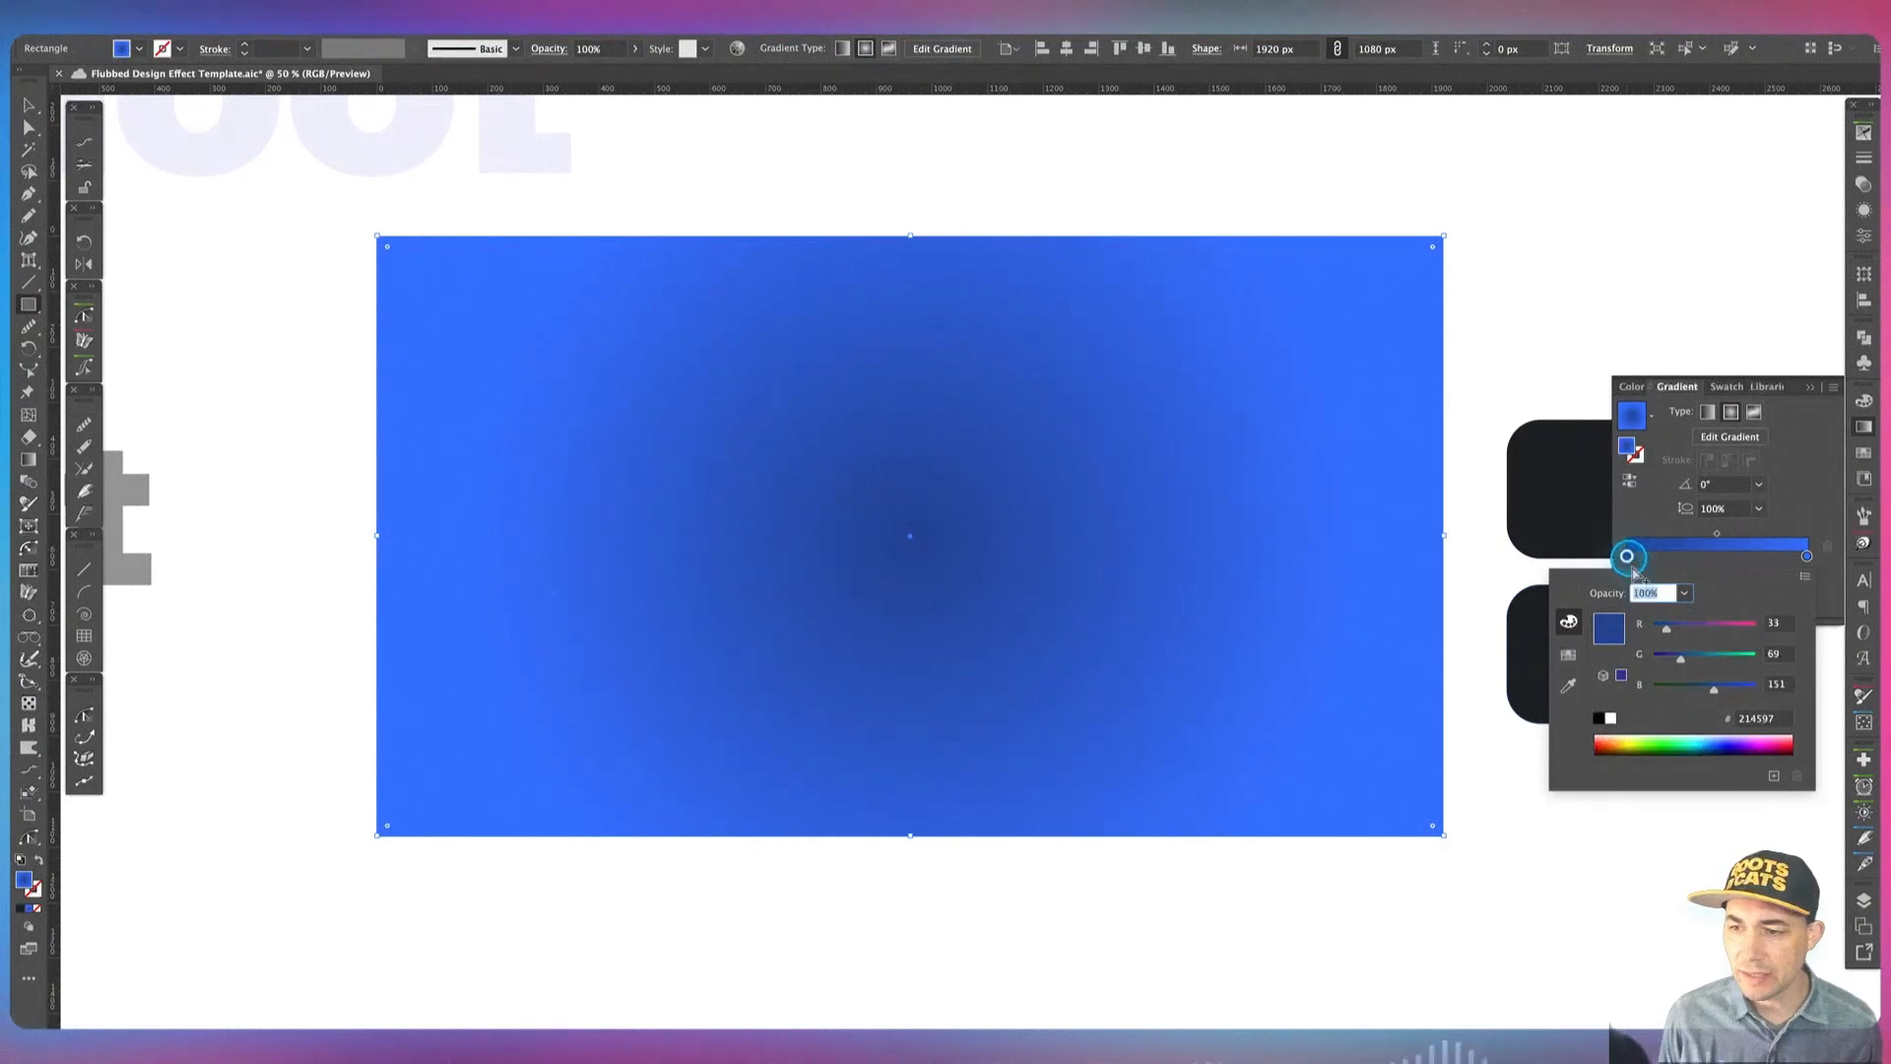
left_click(1803, 577)
left_click(1751, 588)
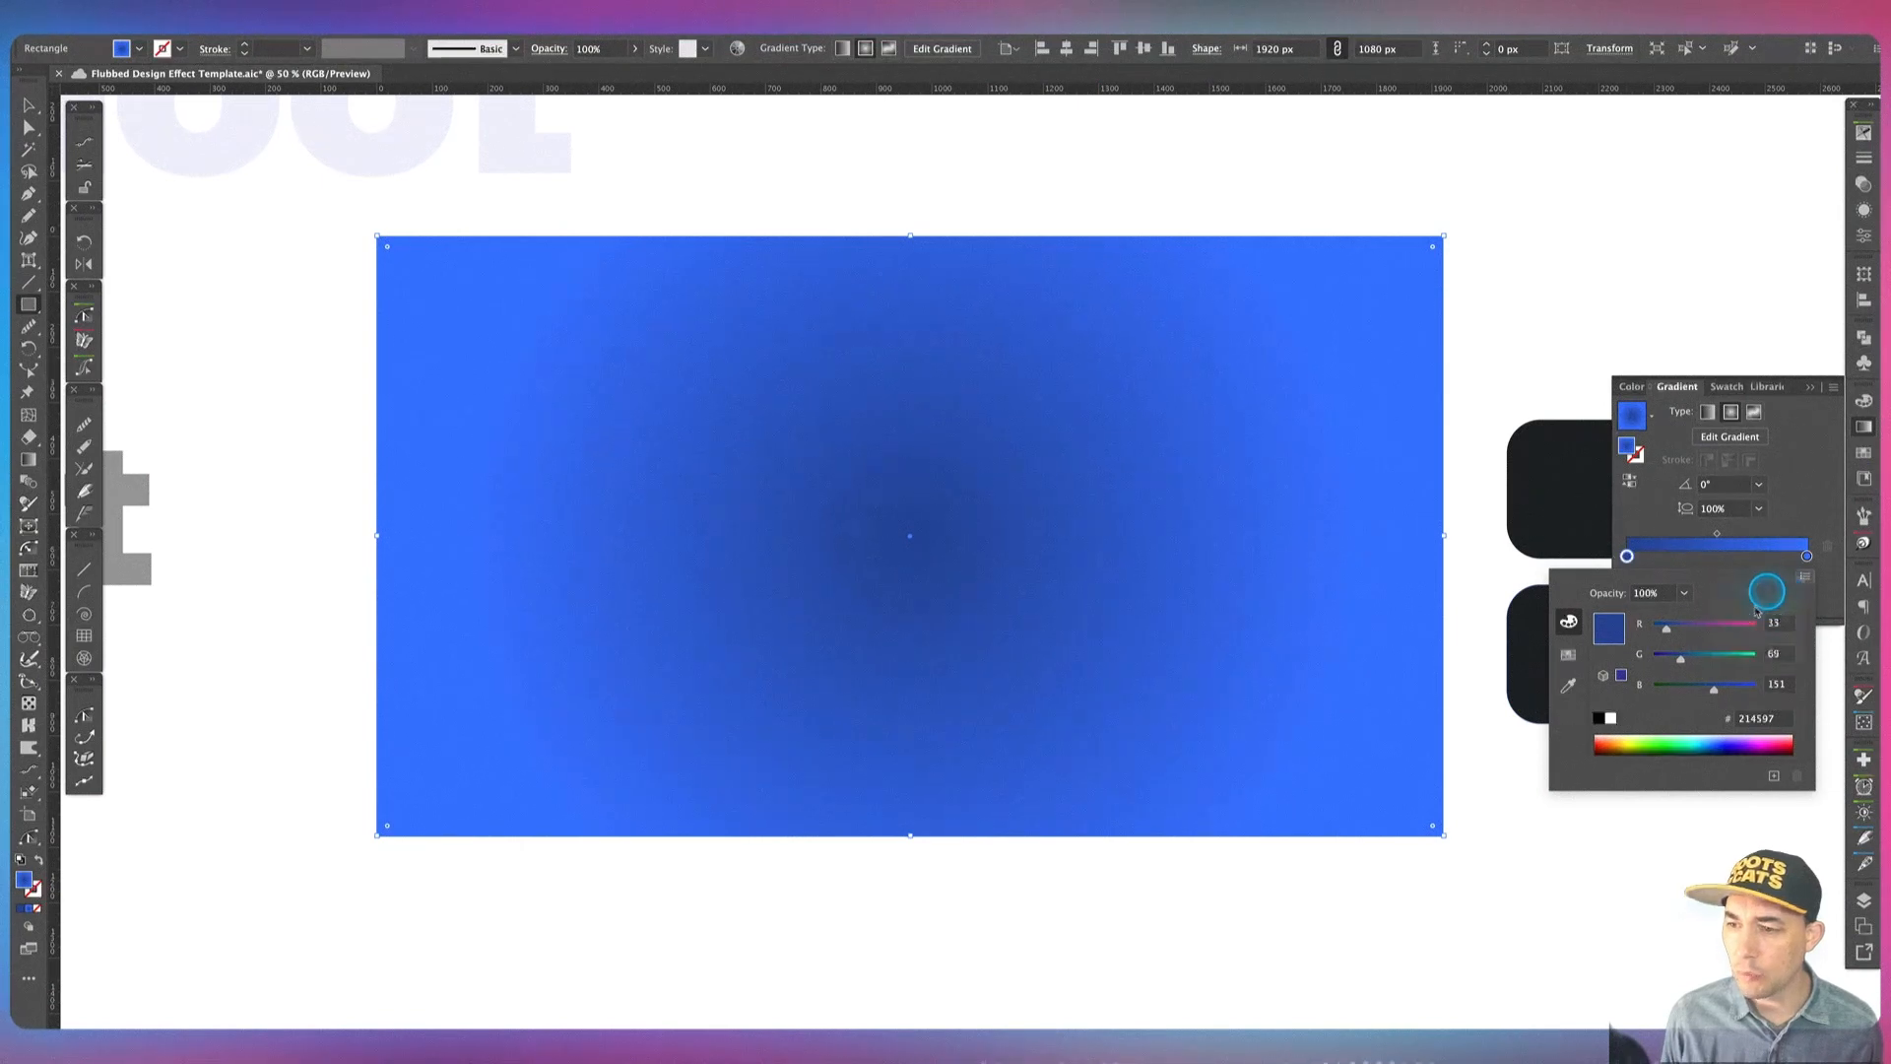
left_click_drag(1683, 625, 1686, 628)
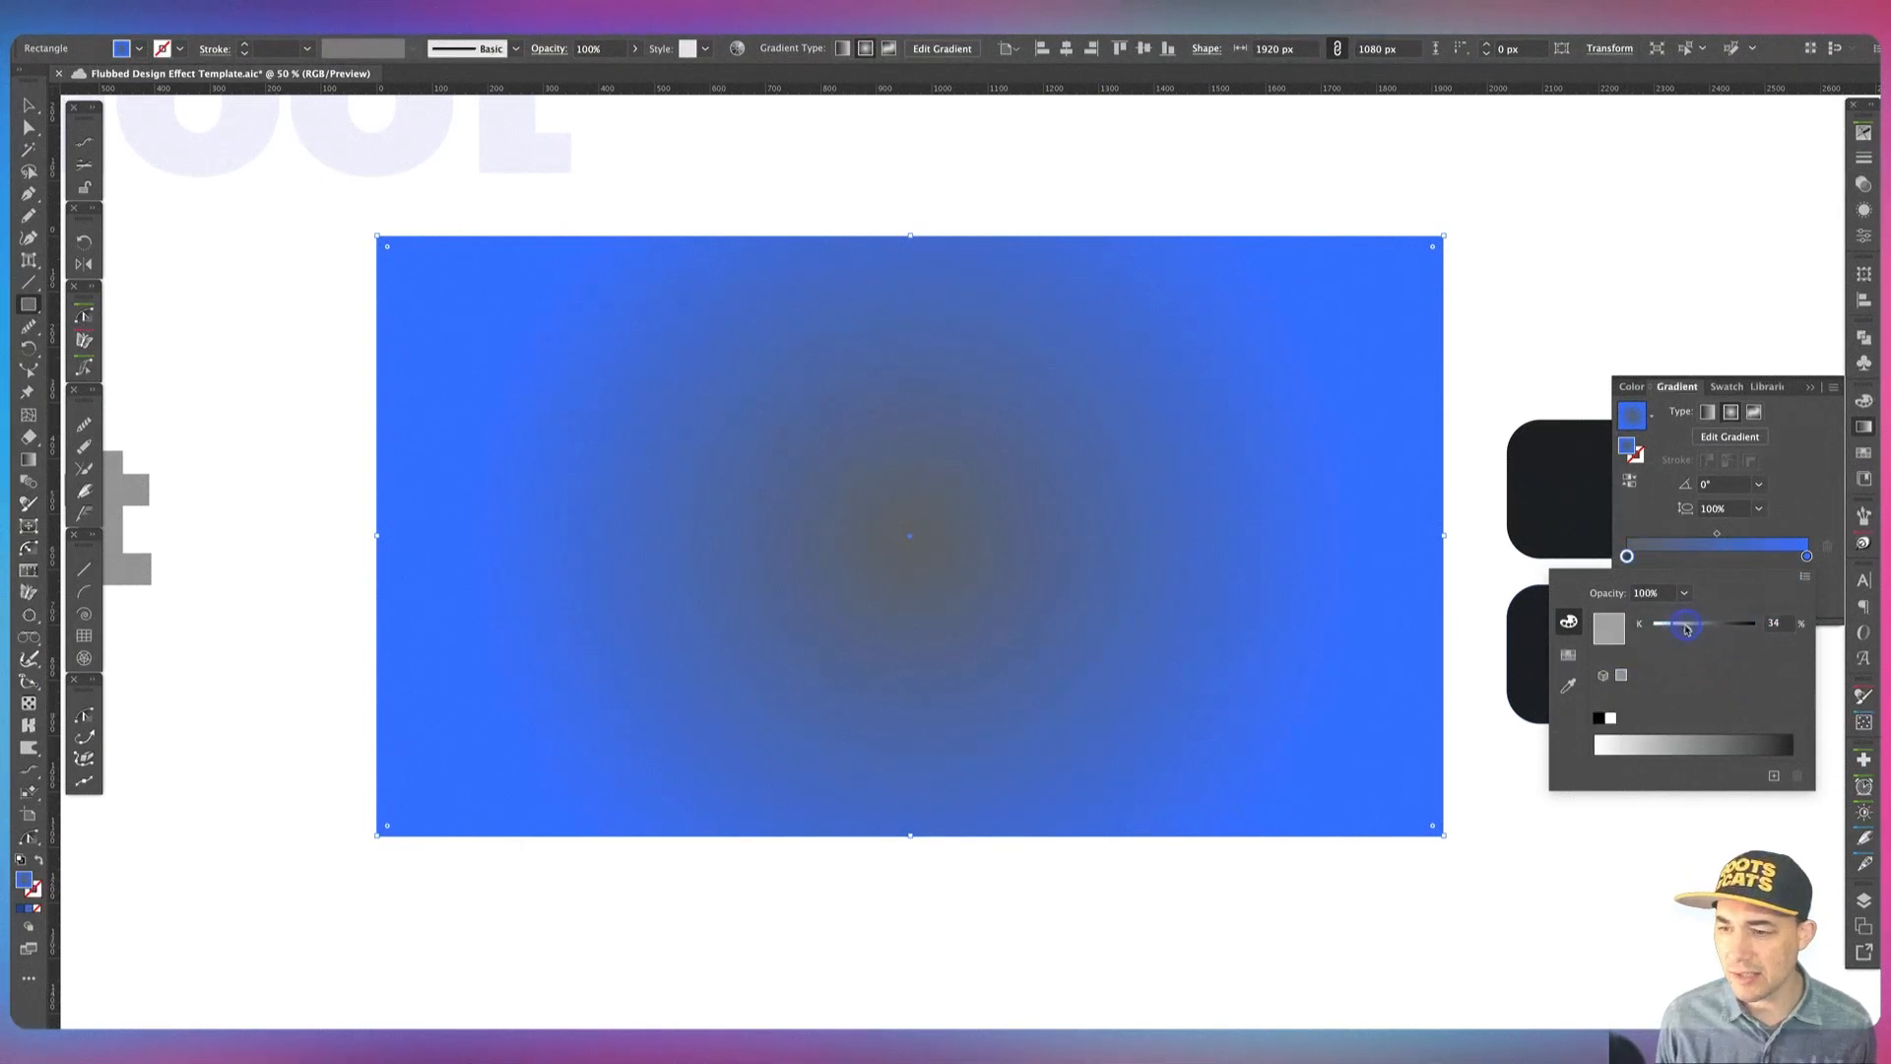
left_click(1802, 508)
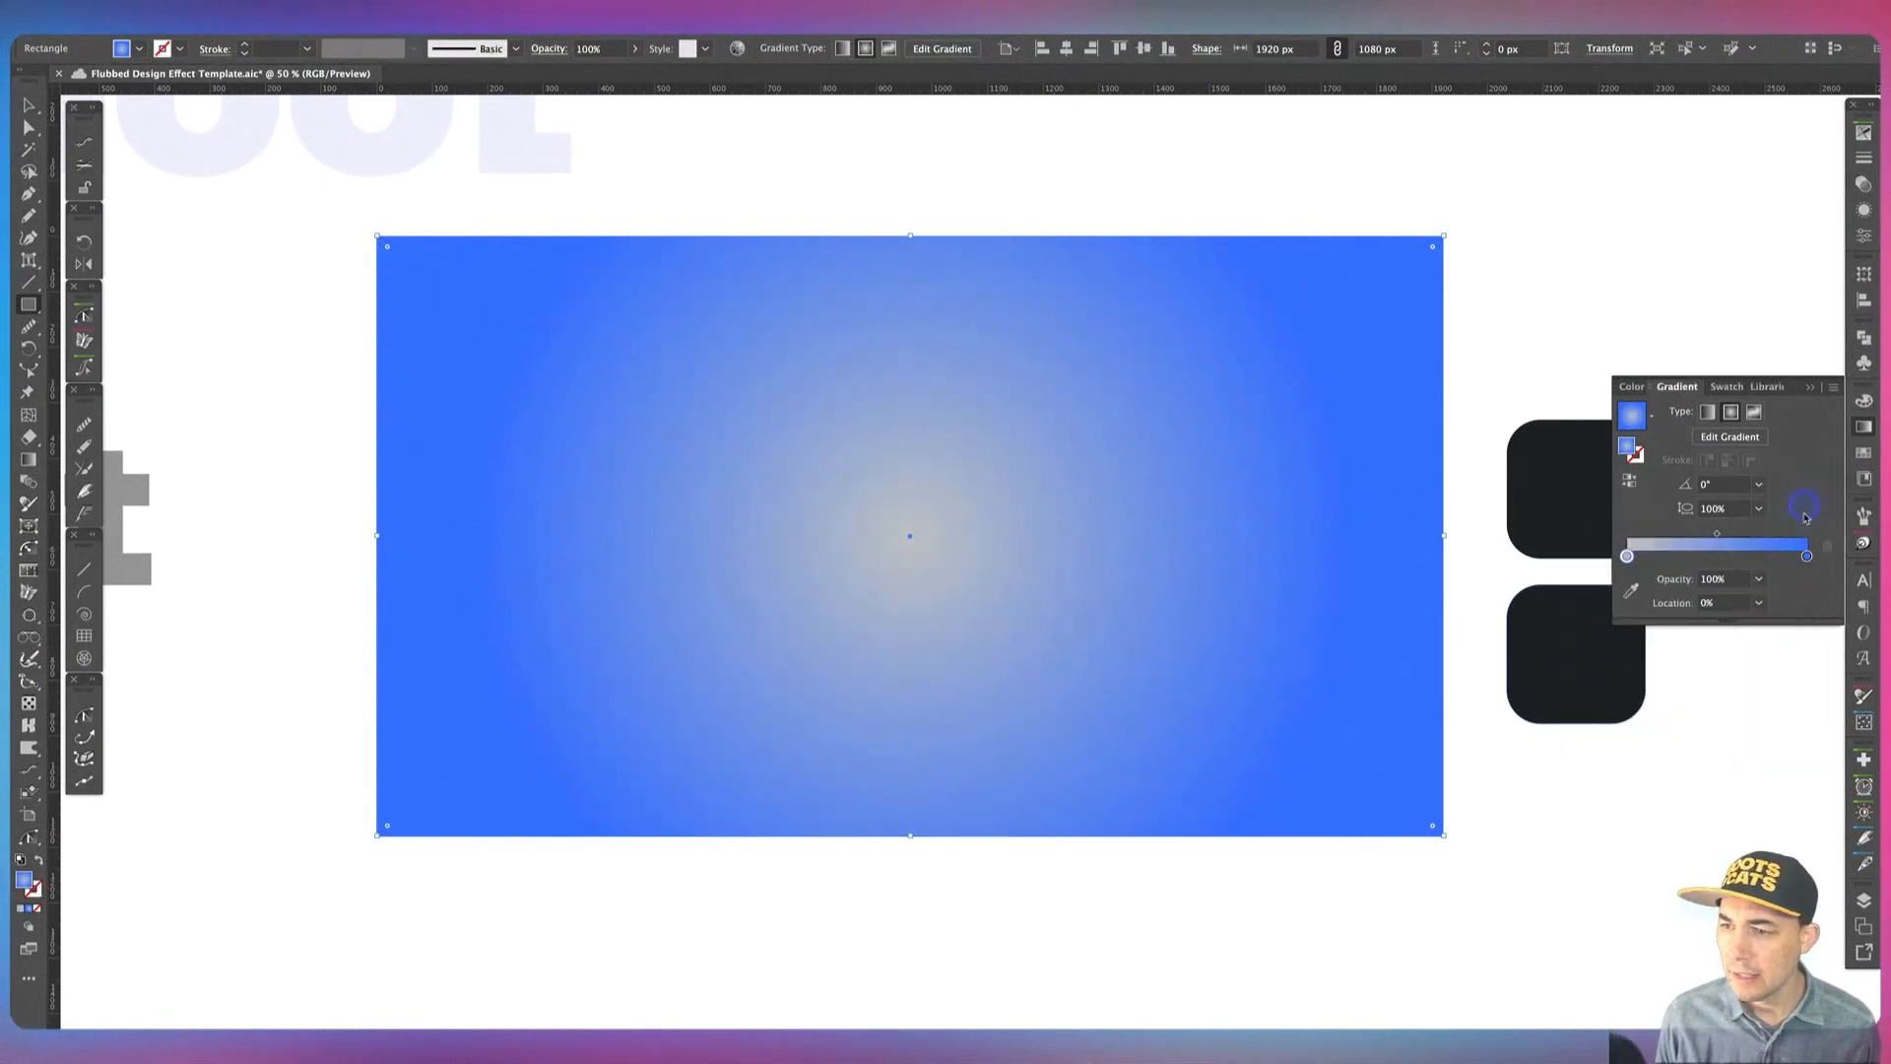
Step: Switch the radial gradient's outer colour stop to grayscale and make it a dark grey of about 68% black
double_click(1806, 554)
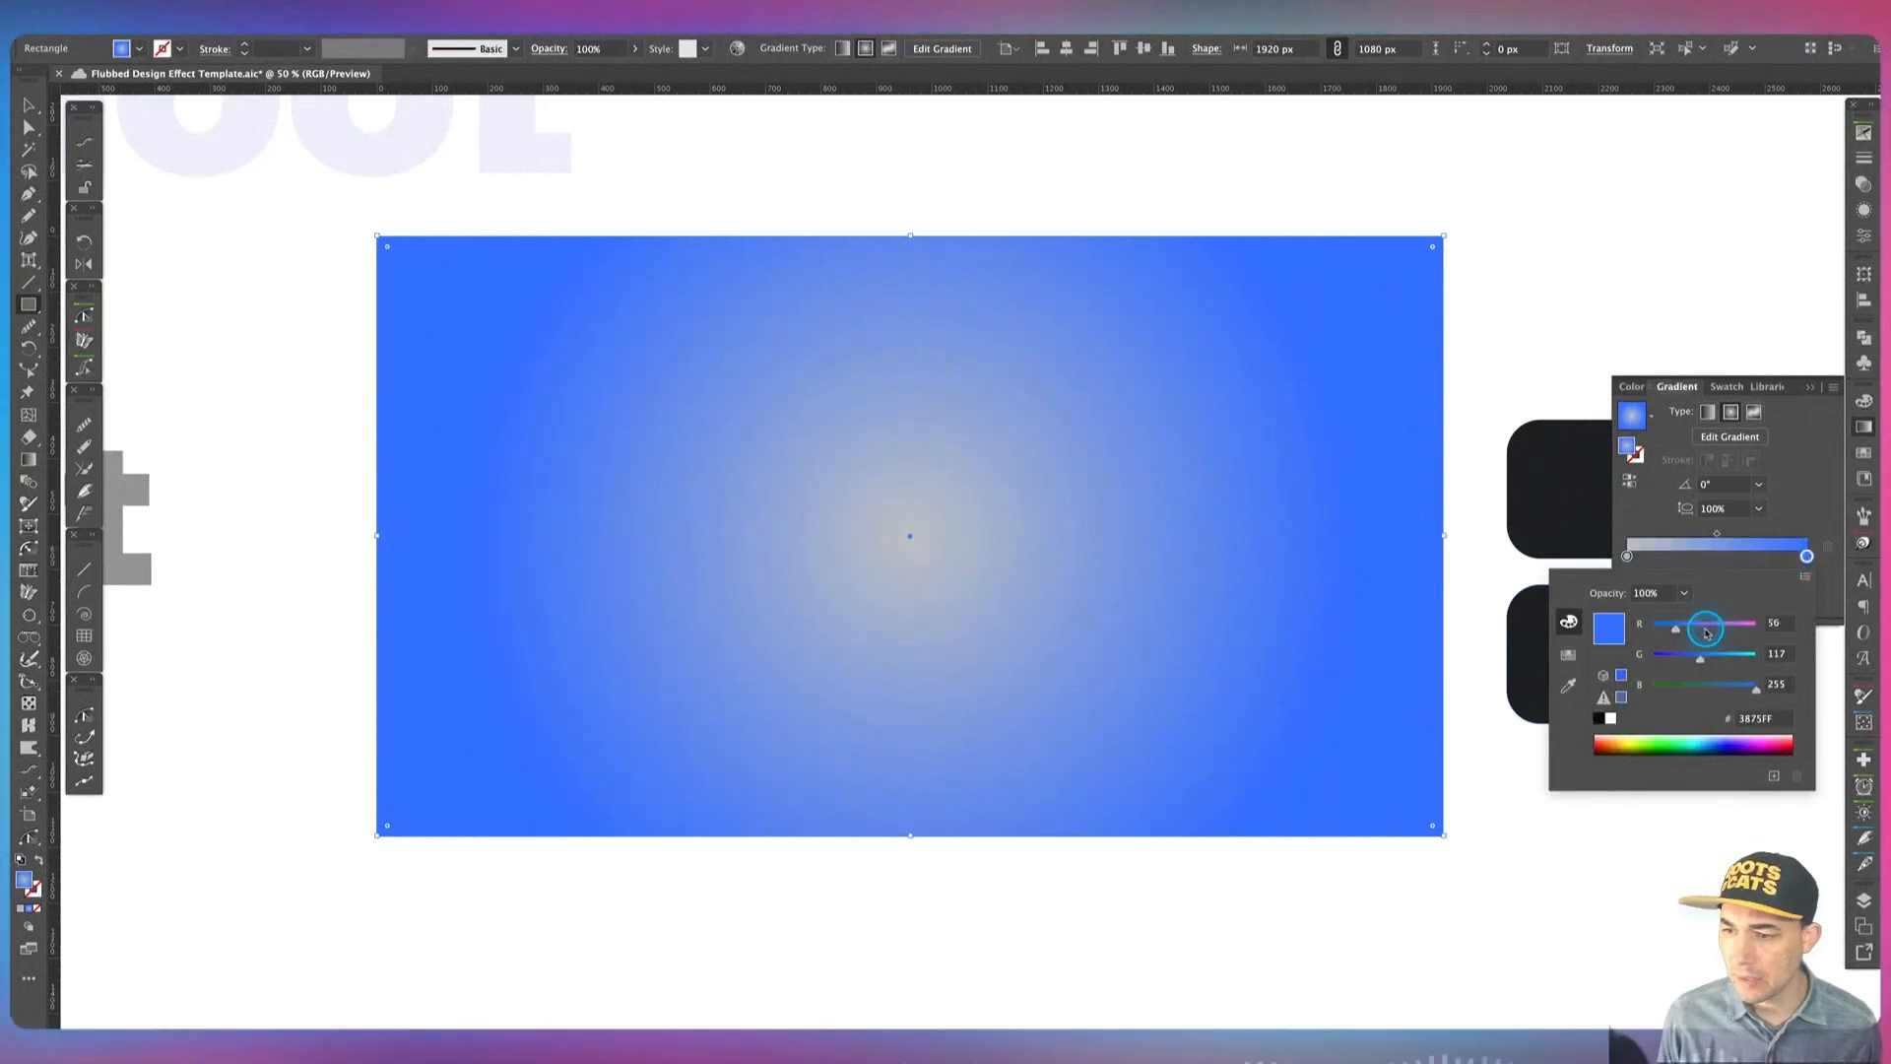
left_click(1804, 579)
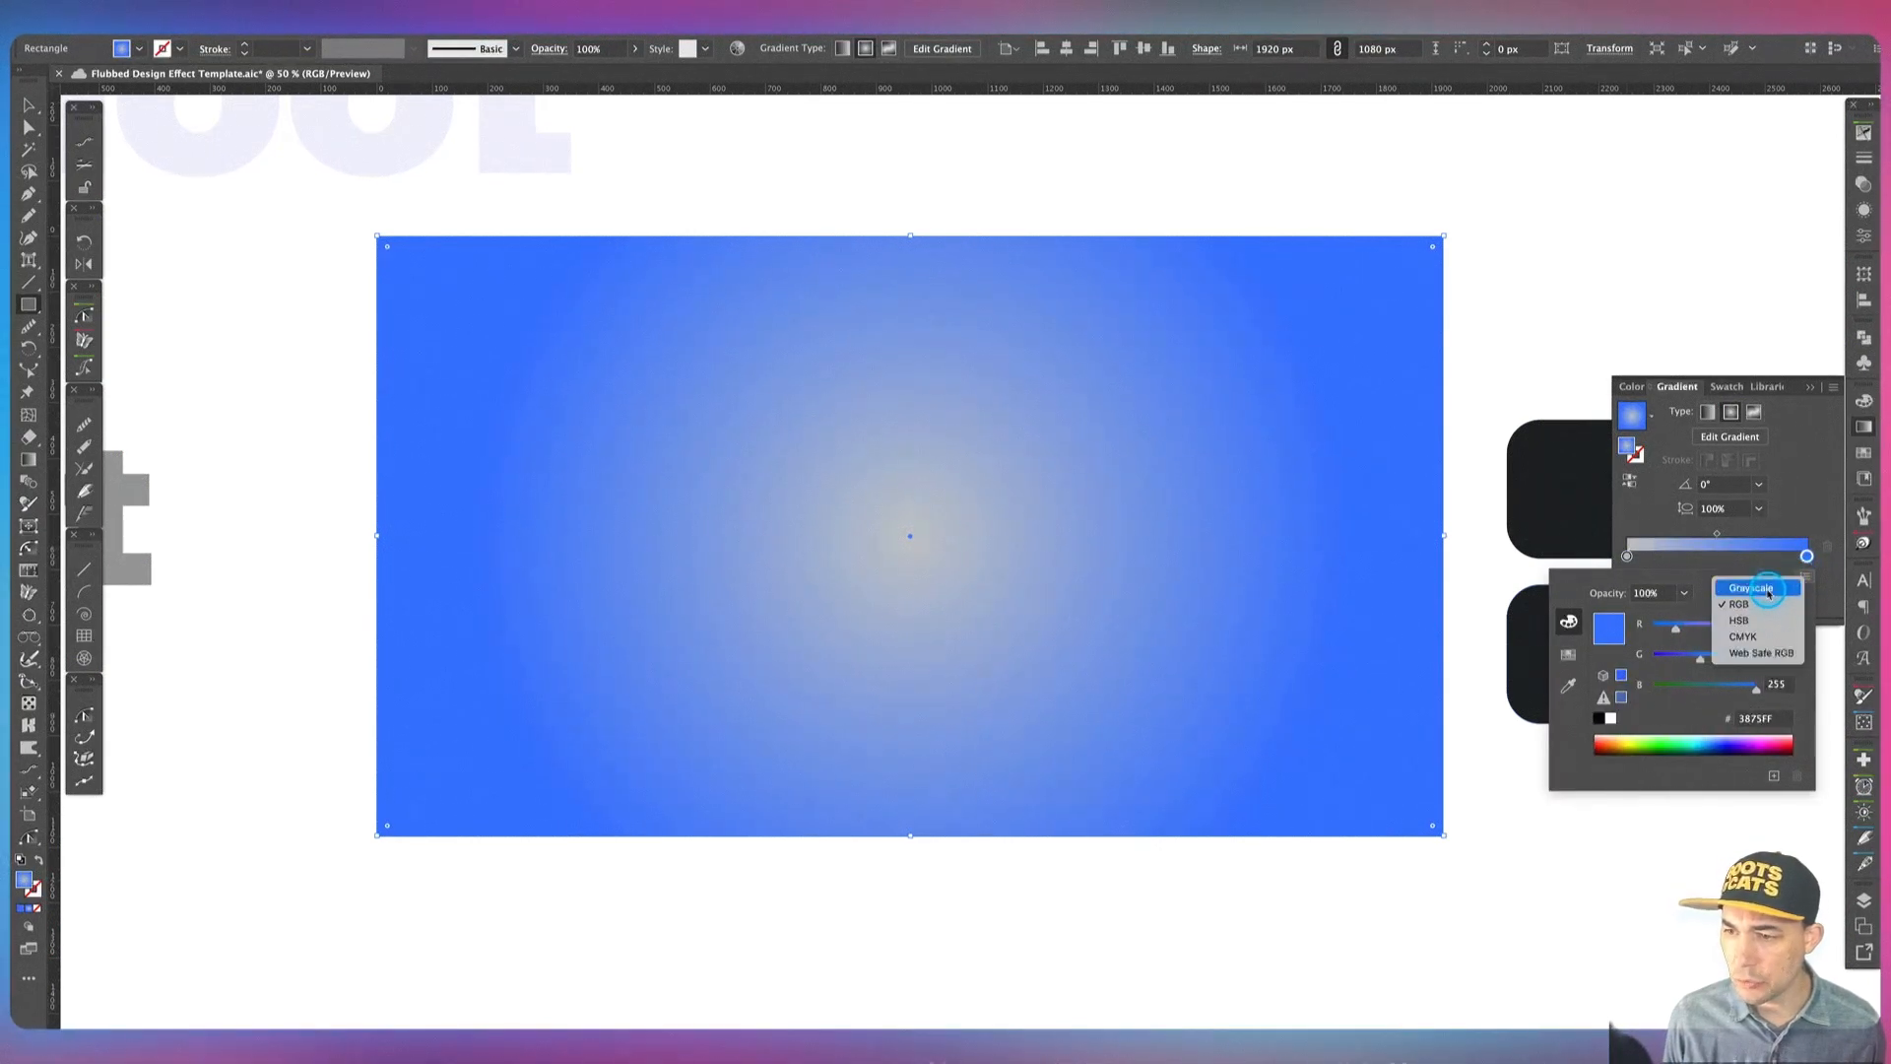
left_click(1742, 591)
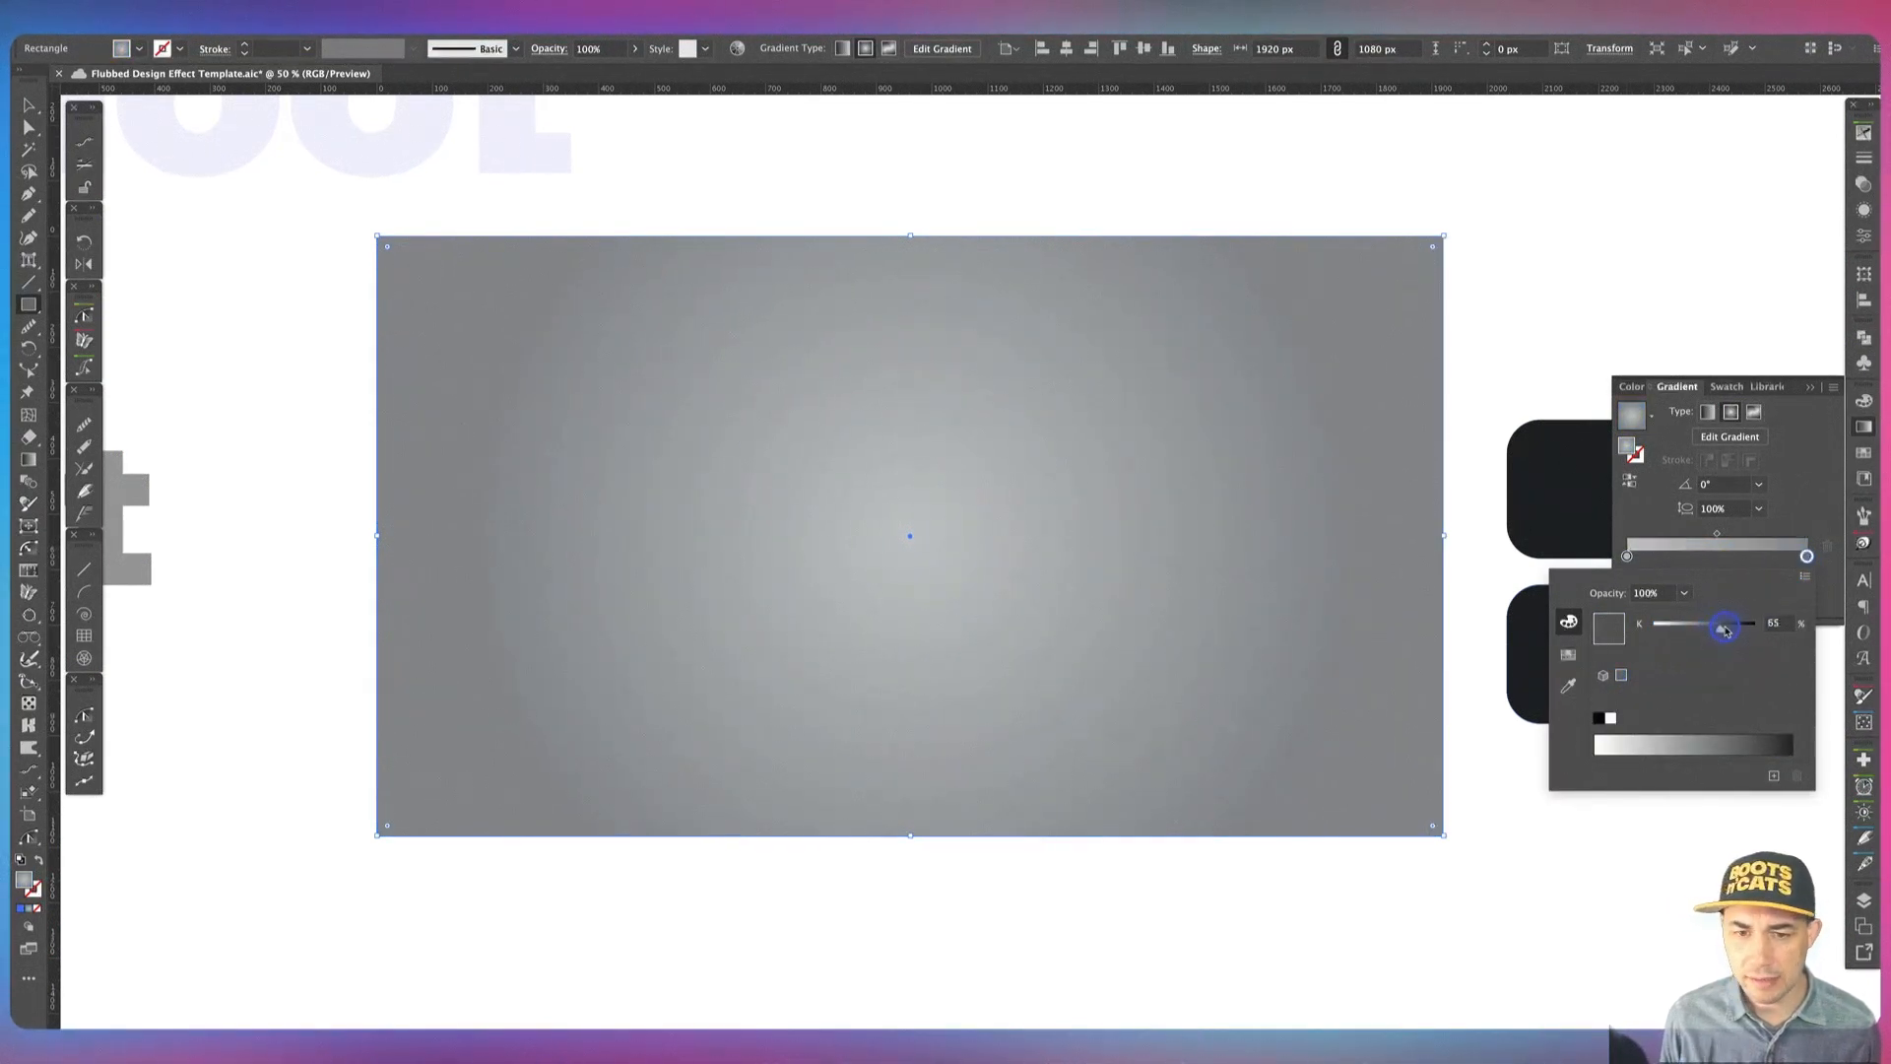
left_click_drag(1724, 627, 1724, 627)
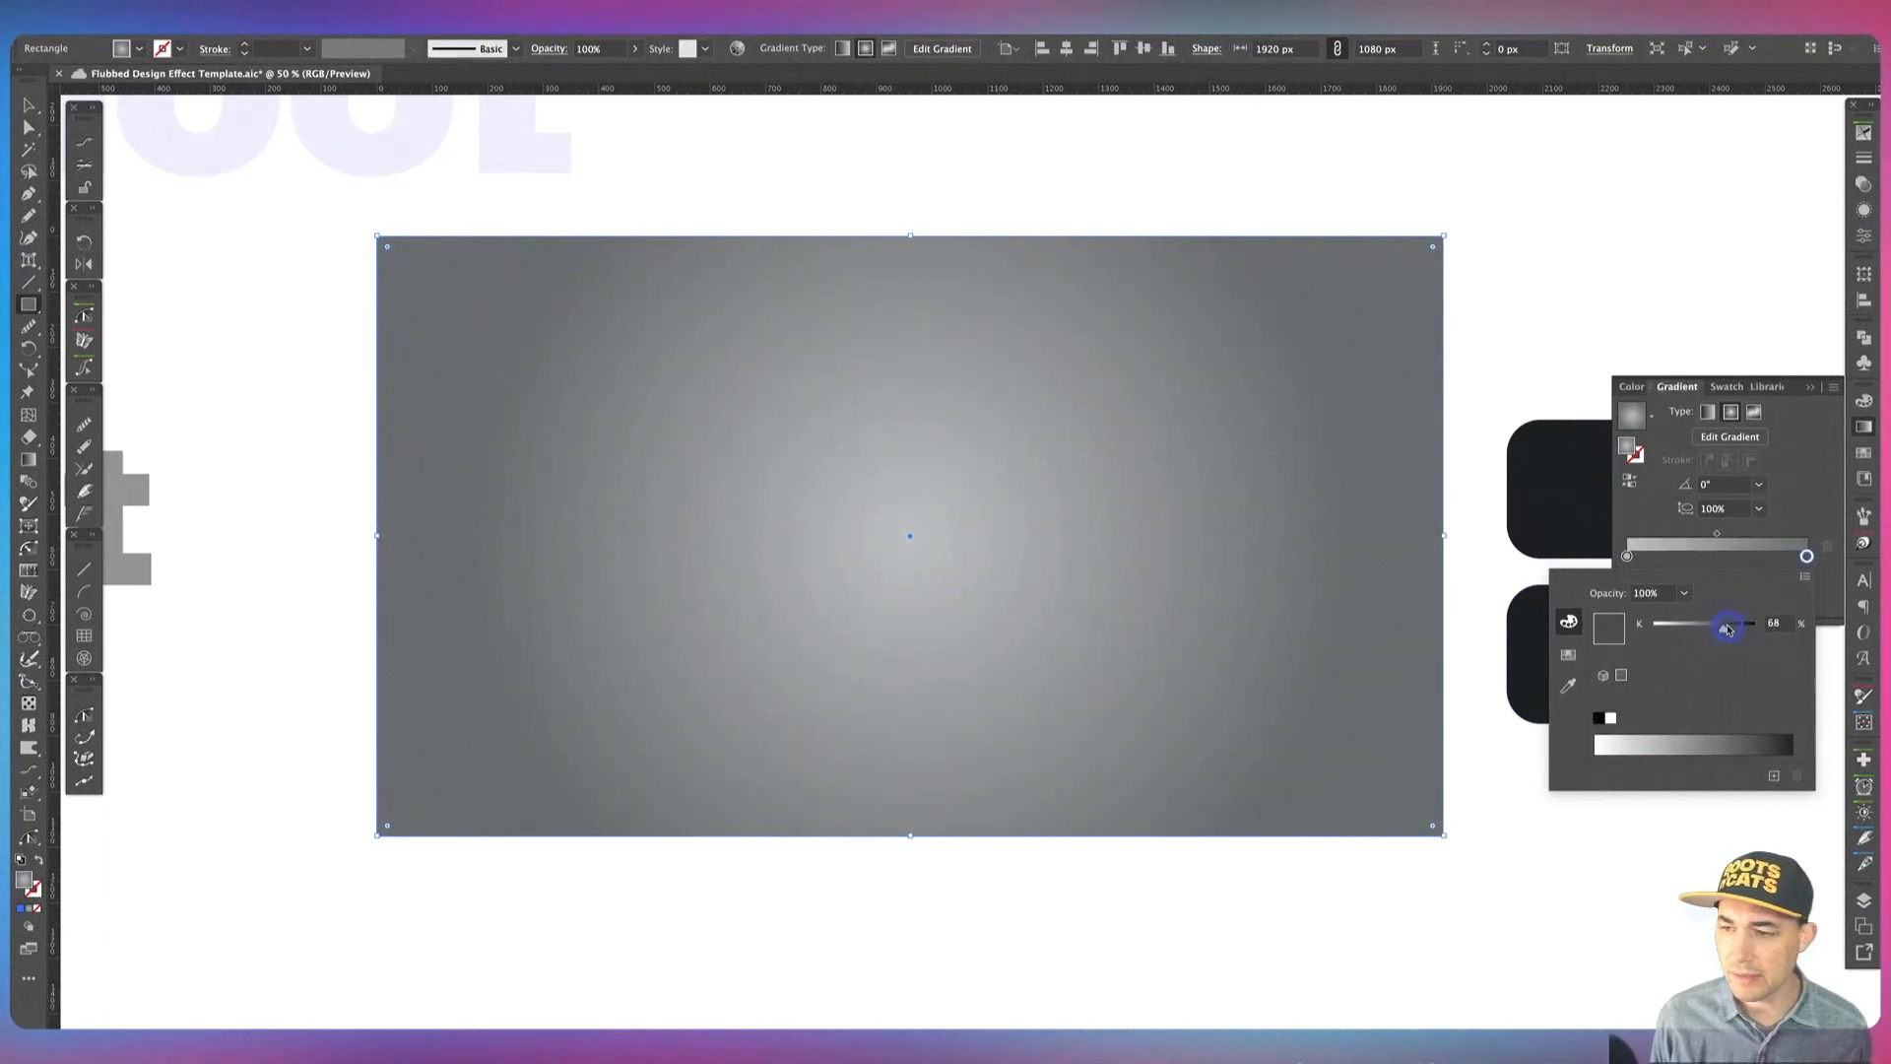
left_click(1487, 363)
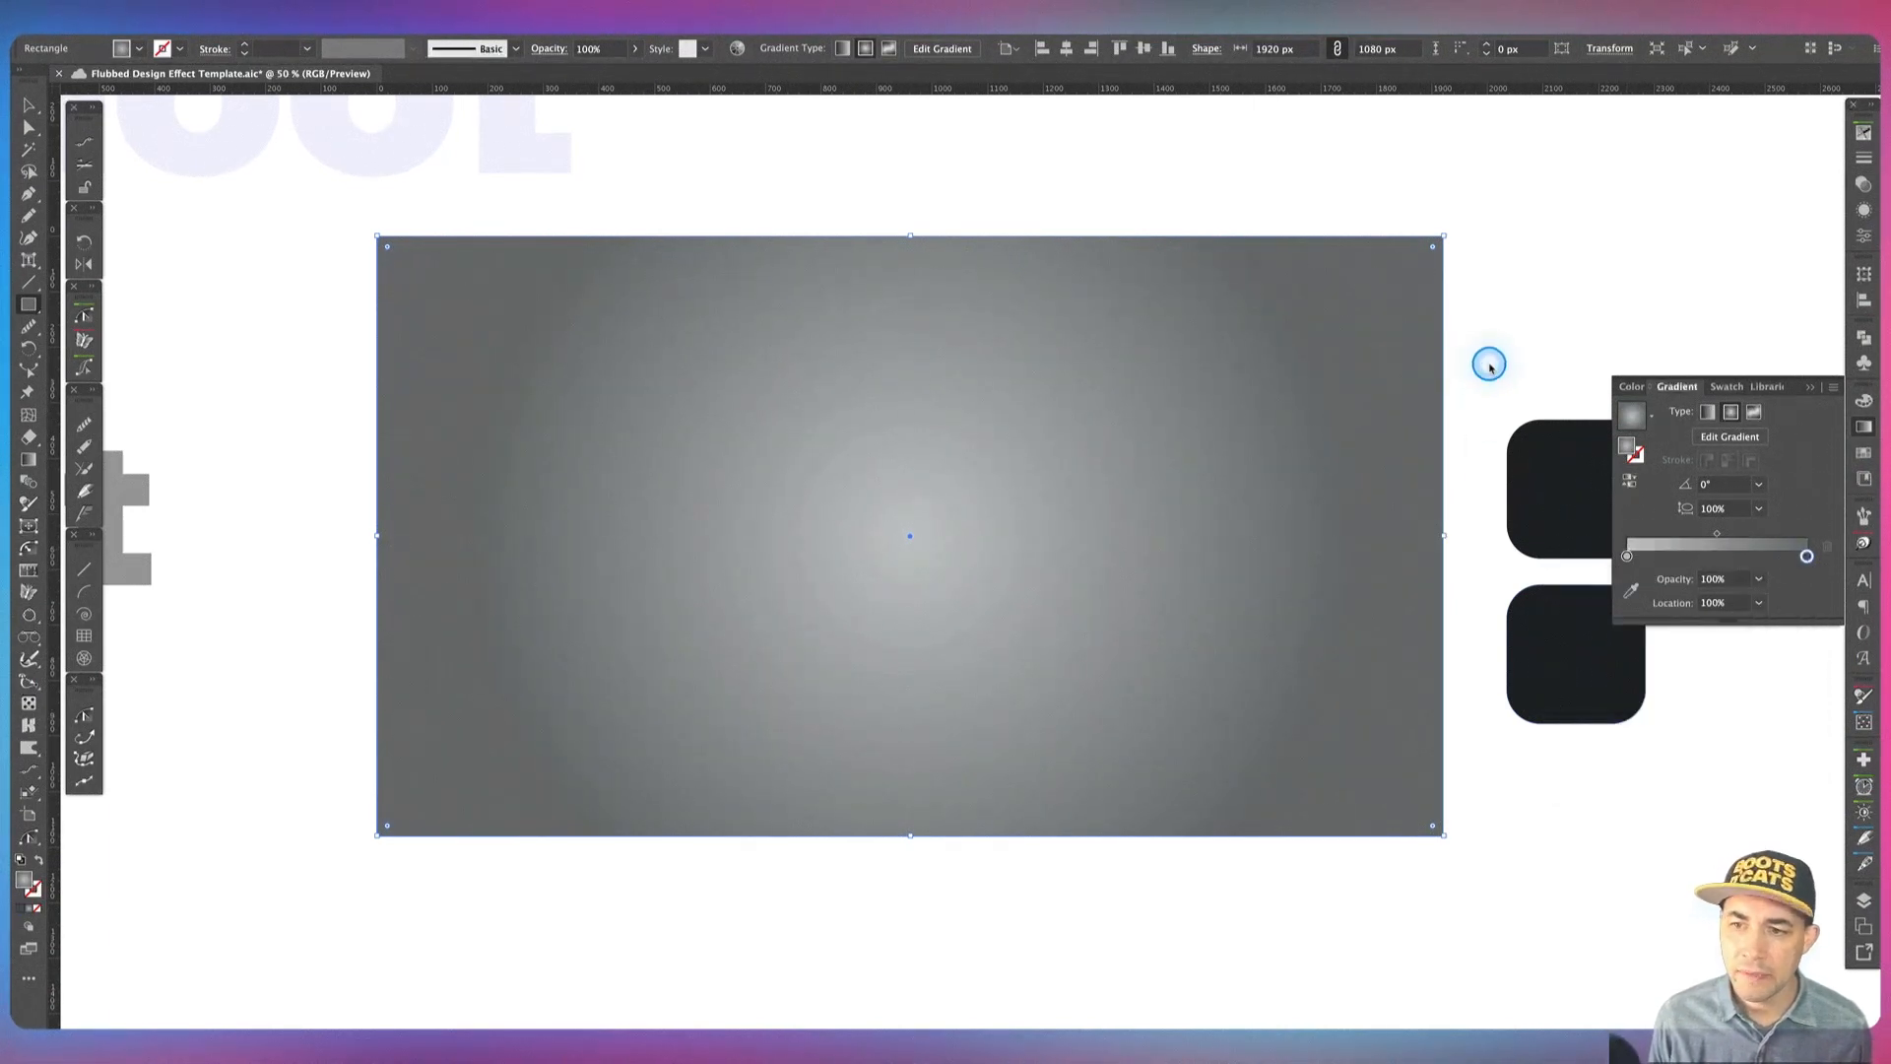
Step: Move the radial gradient's centre up and to the right of the rectangle's middle, and reselect the rectangle
left_click(29, 106)
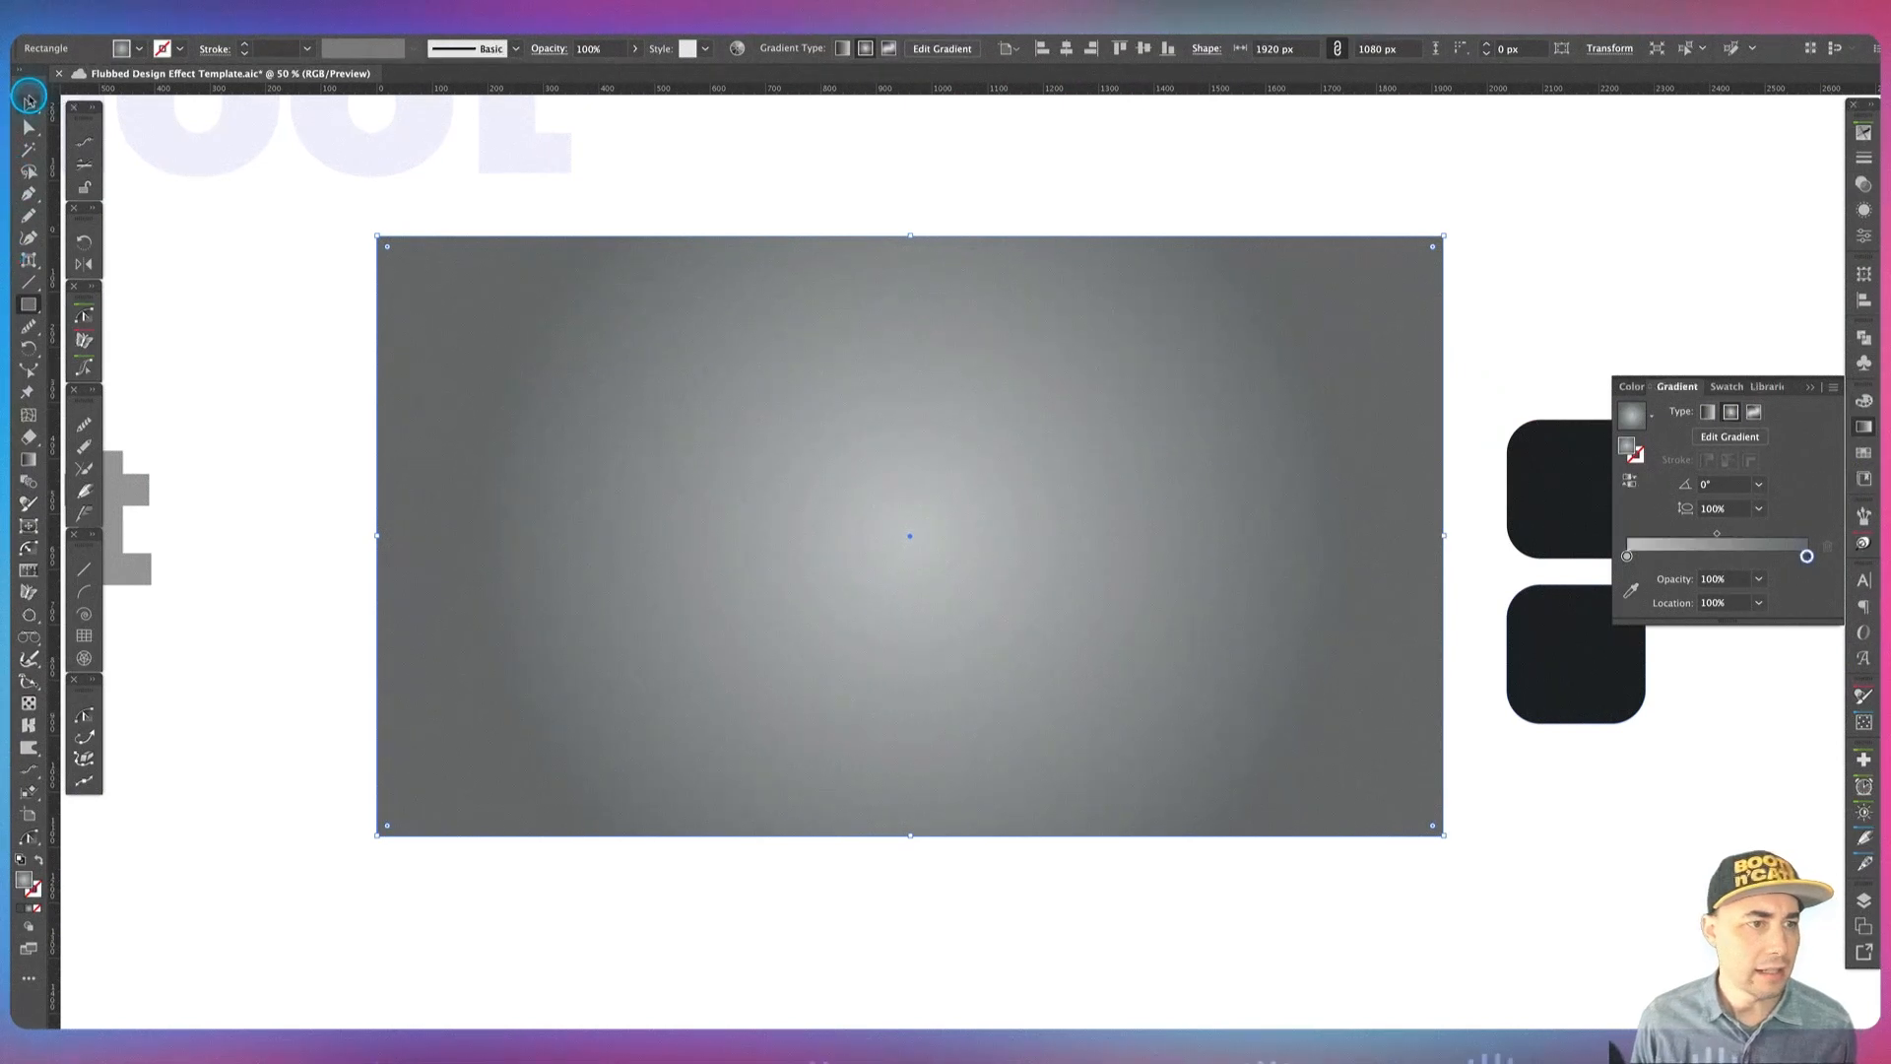
left_click(251, 323)
left_click(582, 417)
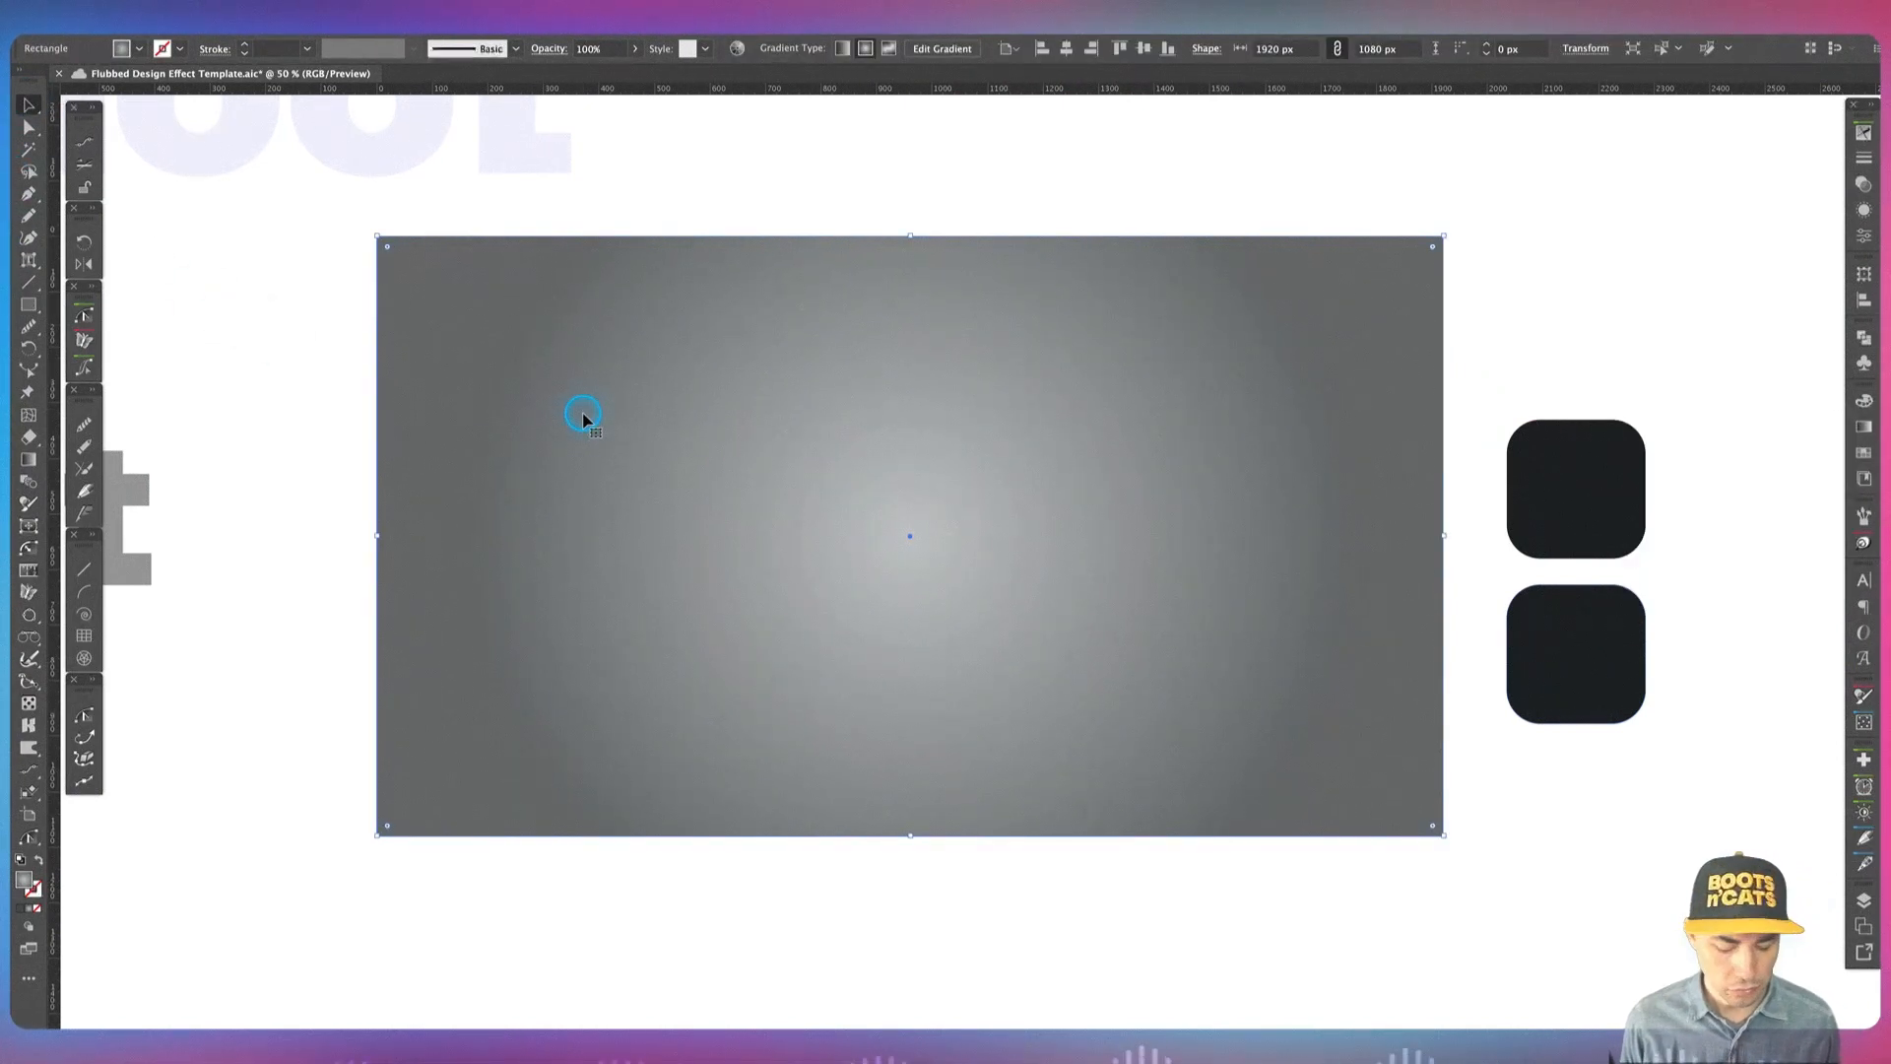
key("g")
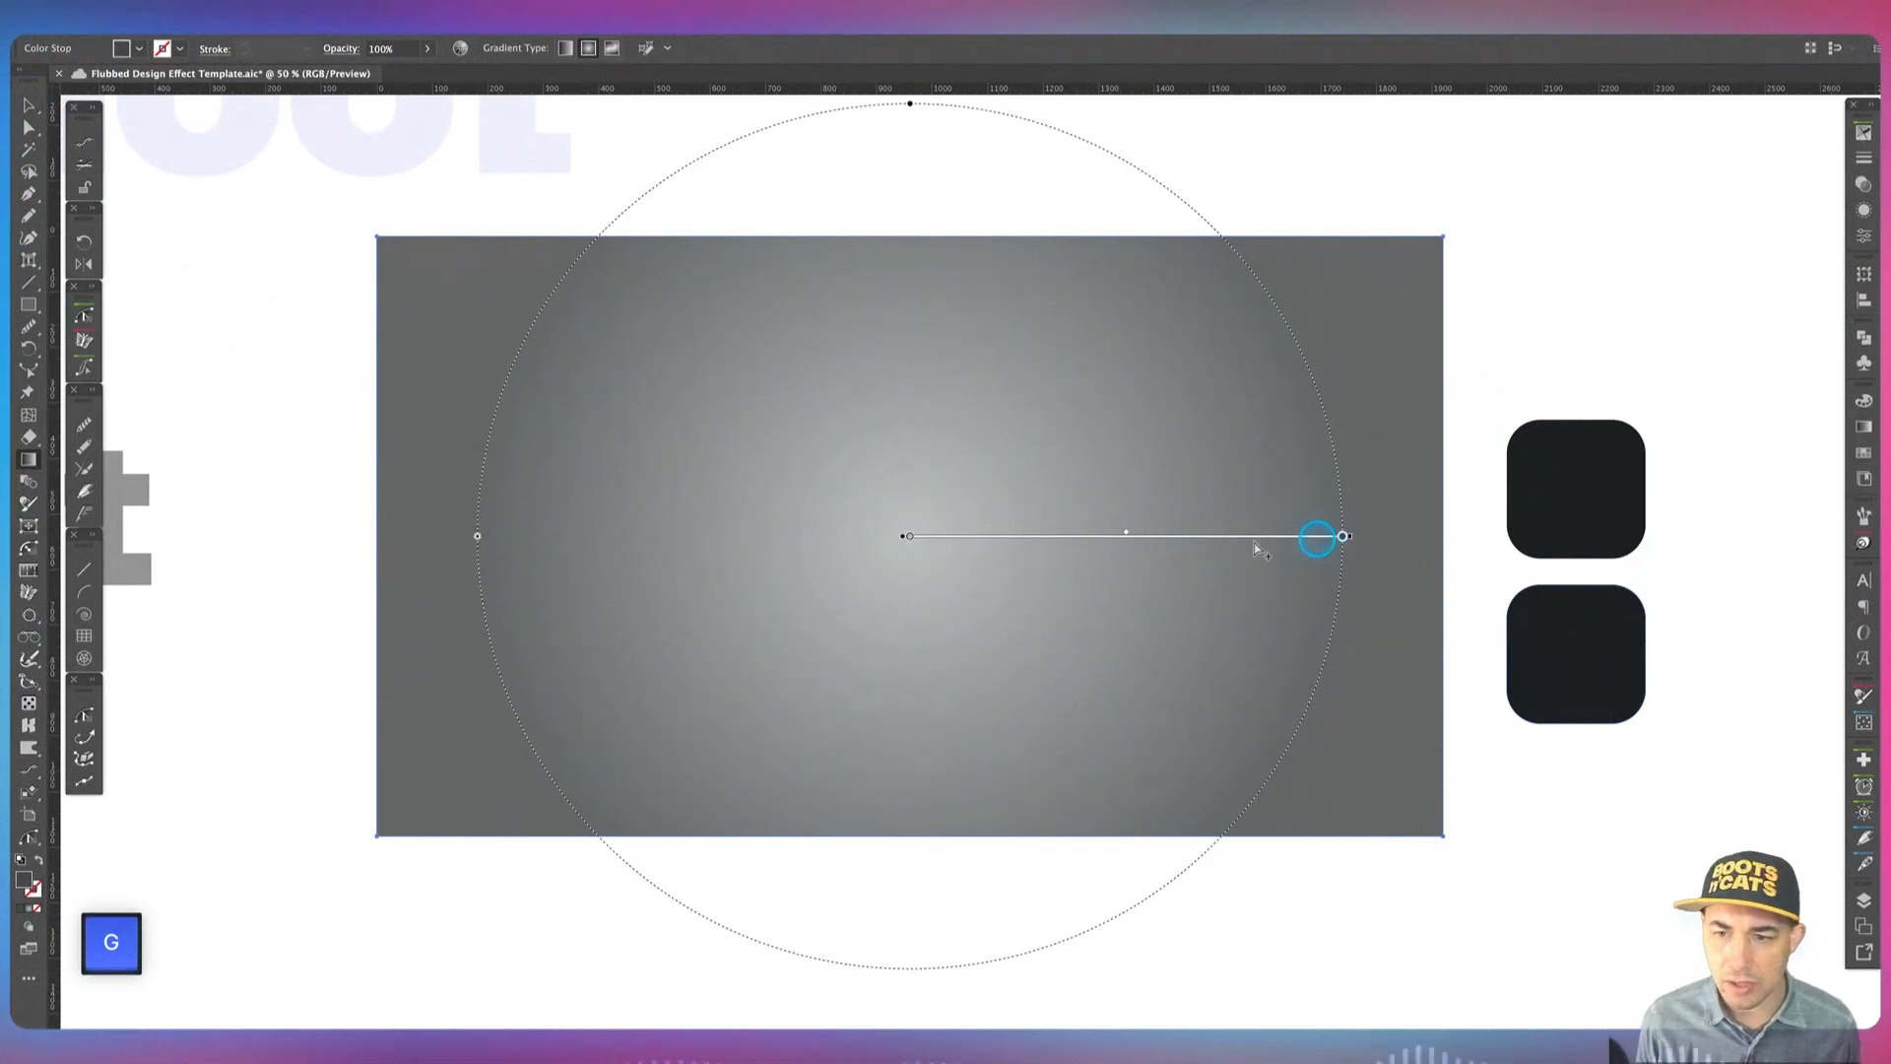
mouse_move(947, 539)
left_mouse_down()
mouse_move(1050, 497)
mouse_move(1068, 456)
left_mouse_up()
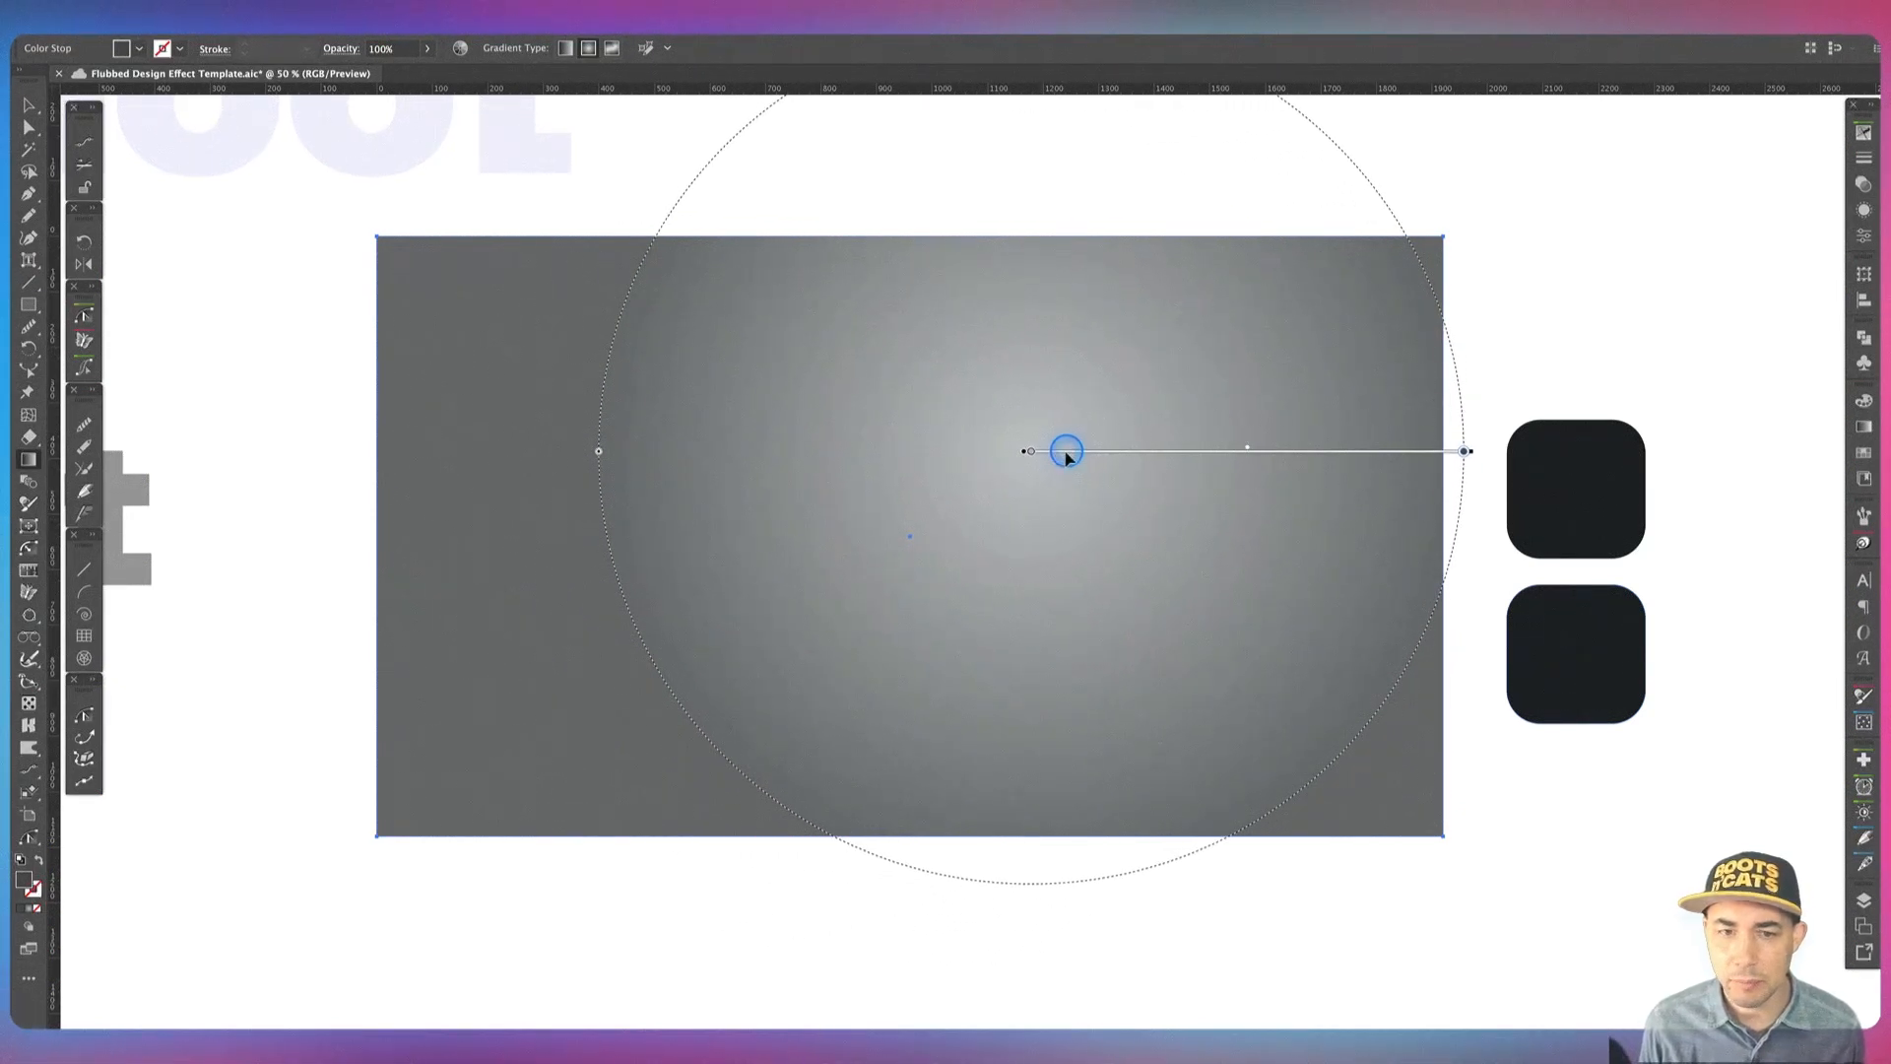
left_click(28, 105)
left_click(213, 281)
left_click(794, 458)
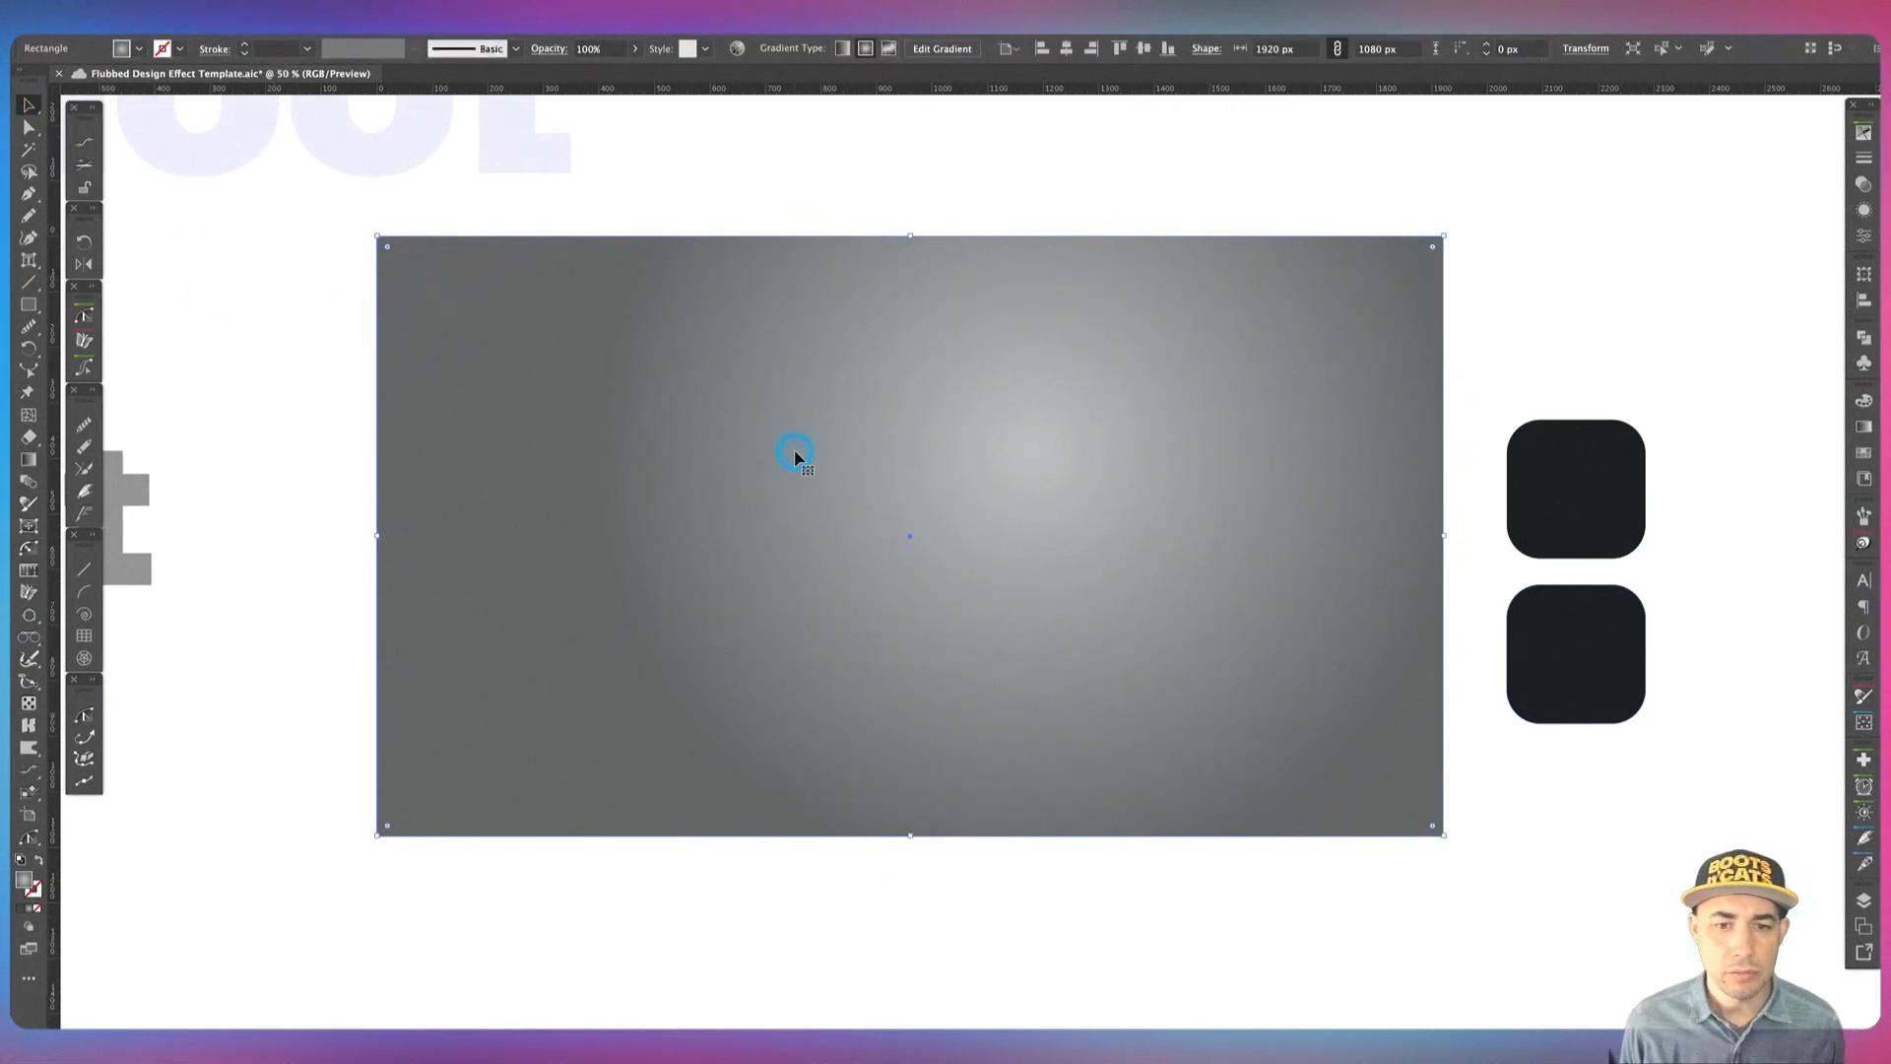
Step: Set the gradient rectangle's blend mode to Soft Light
left_click(1865, 185)
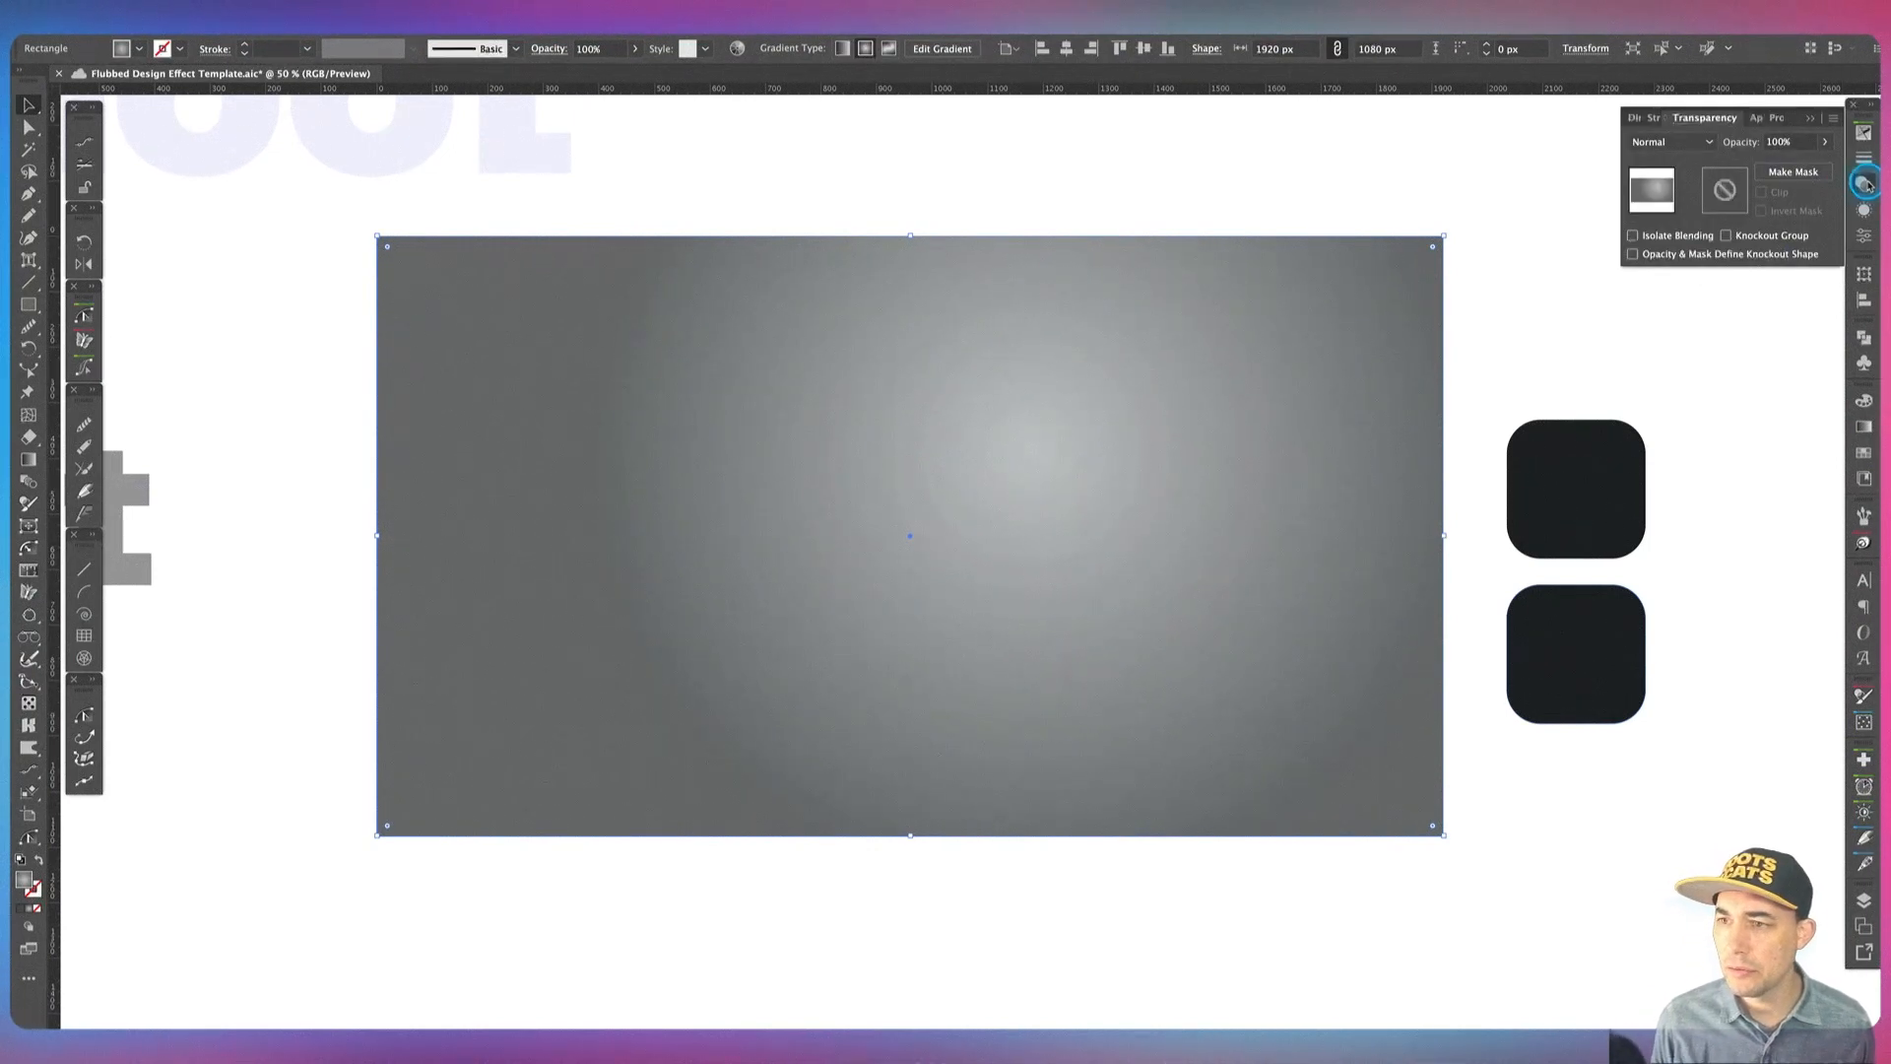
left_click(1674, 143)
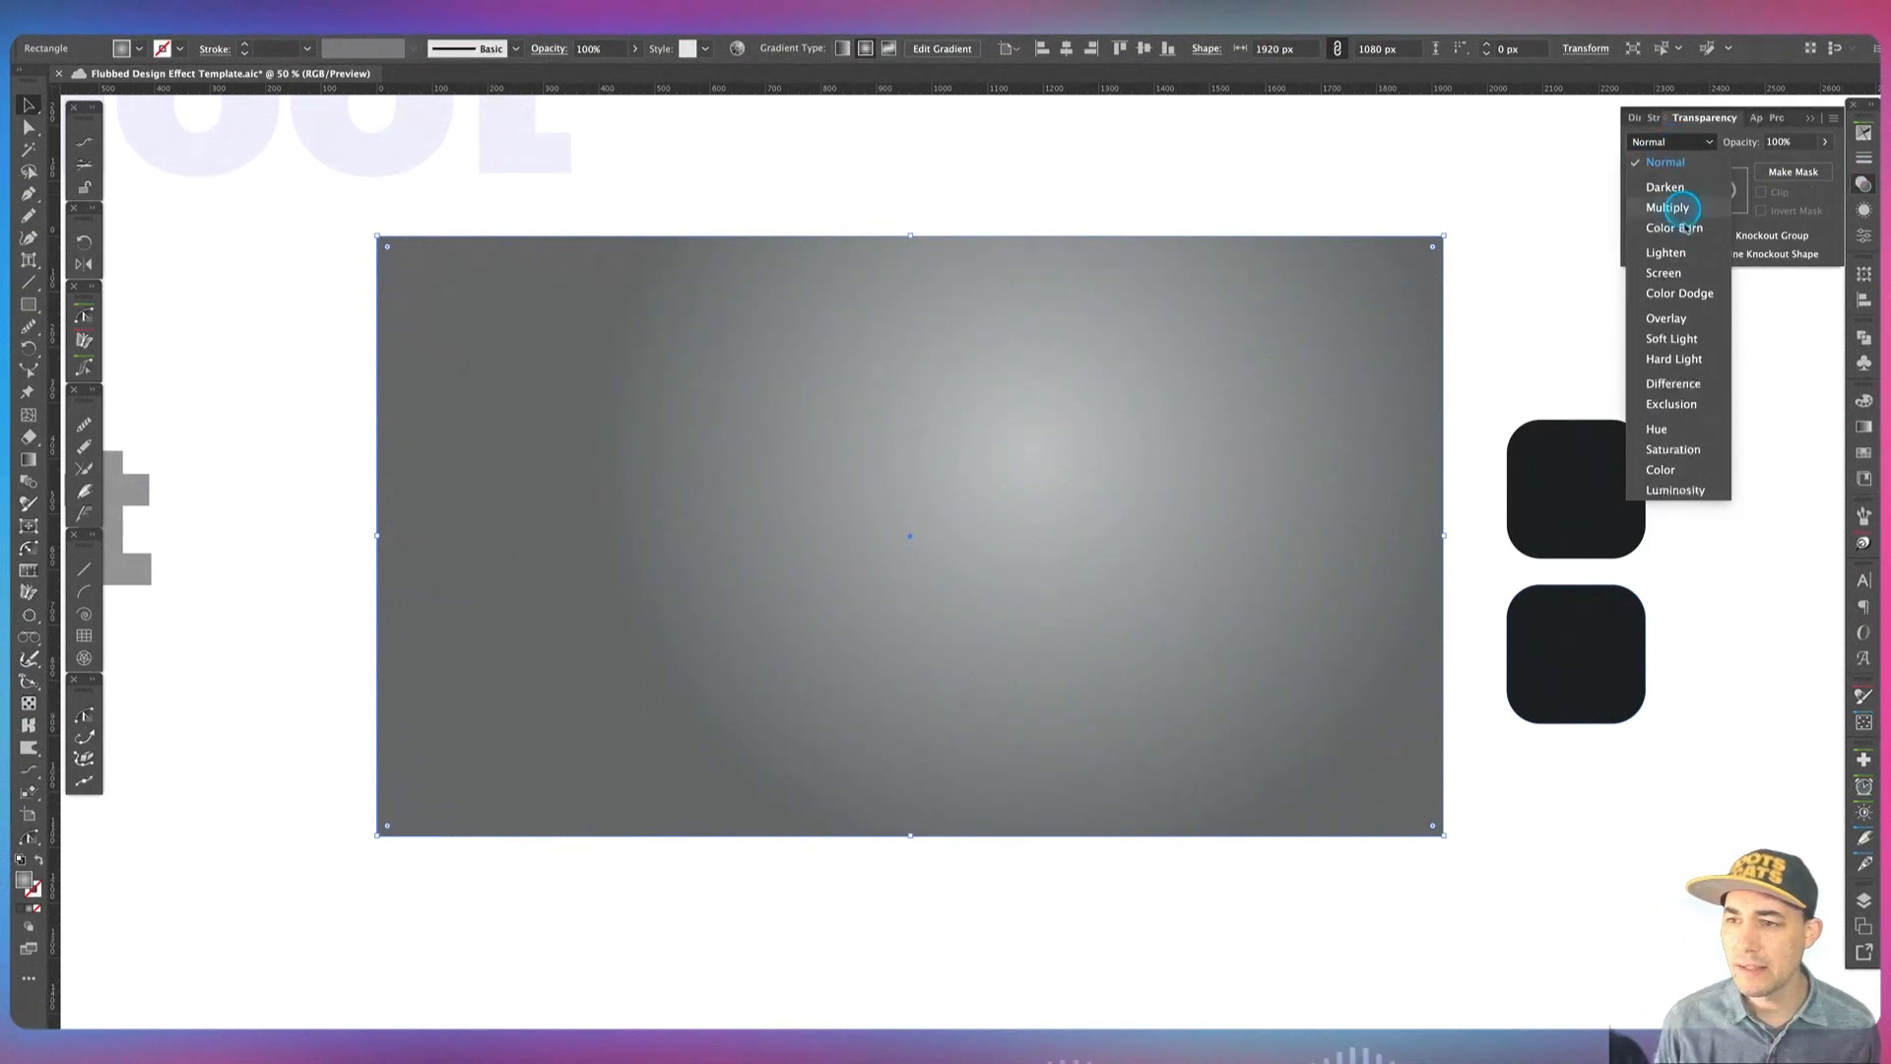
left_click(1667, 343)
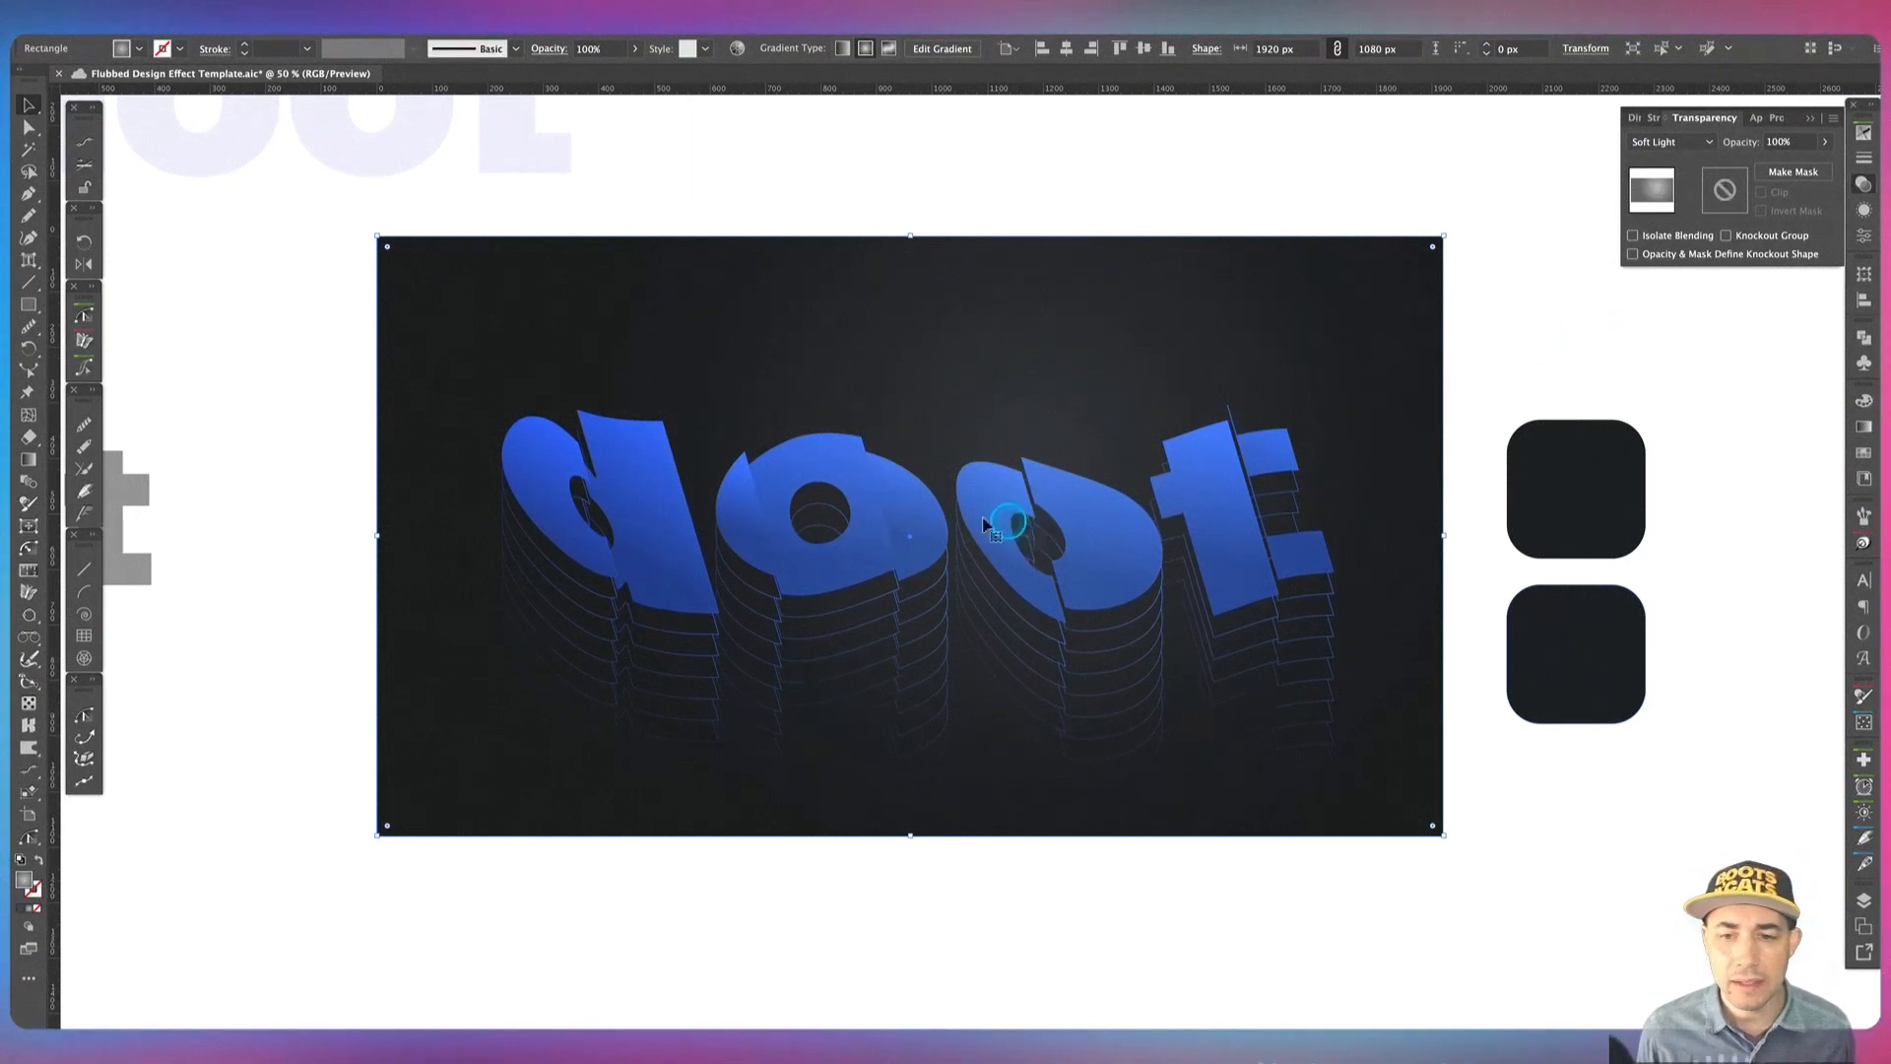
Step: Apply a Film Grain effect to the gradient rectangle with grain 10, intensity 3 and a slightly larger highlight area
key("alt+Tab")
mouse_move(1002, 571)
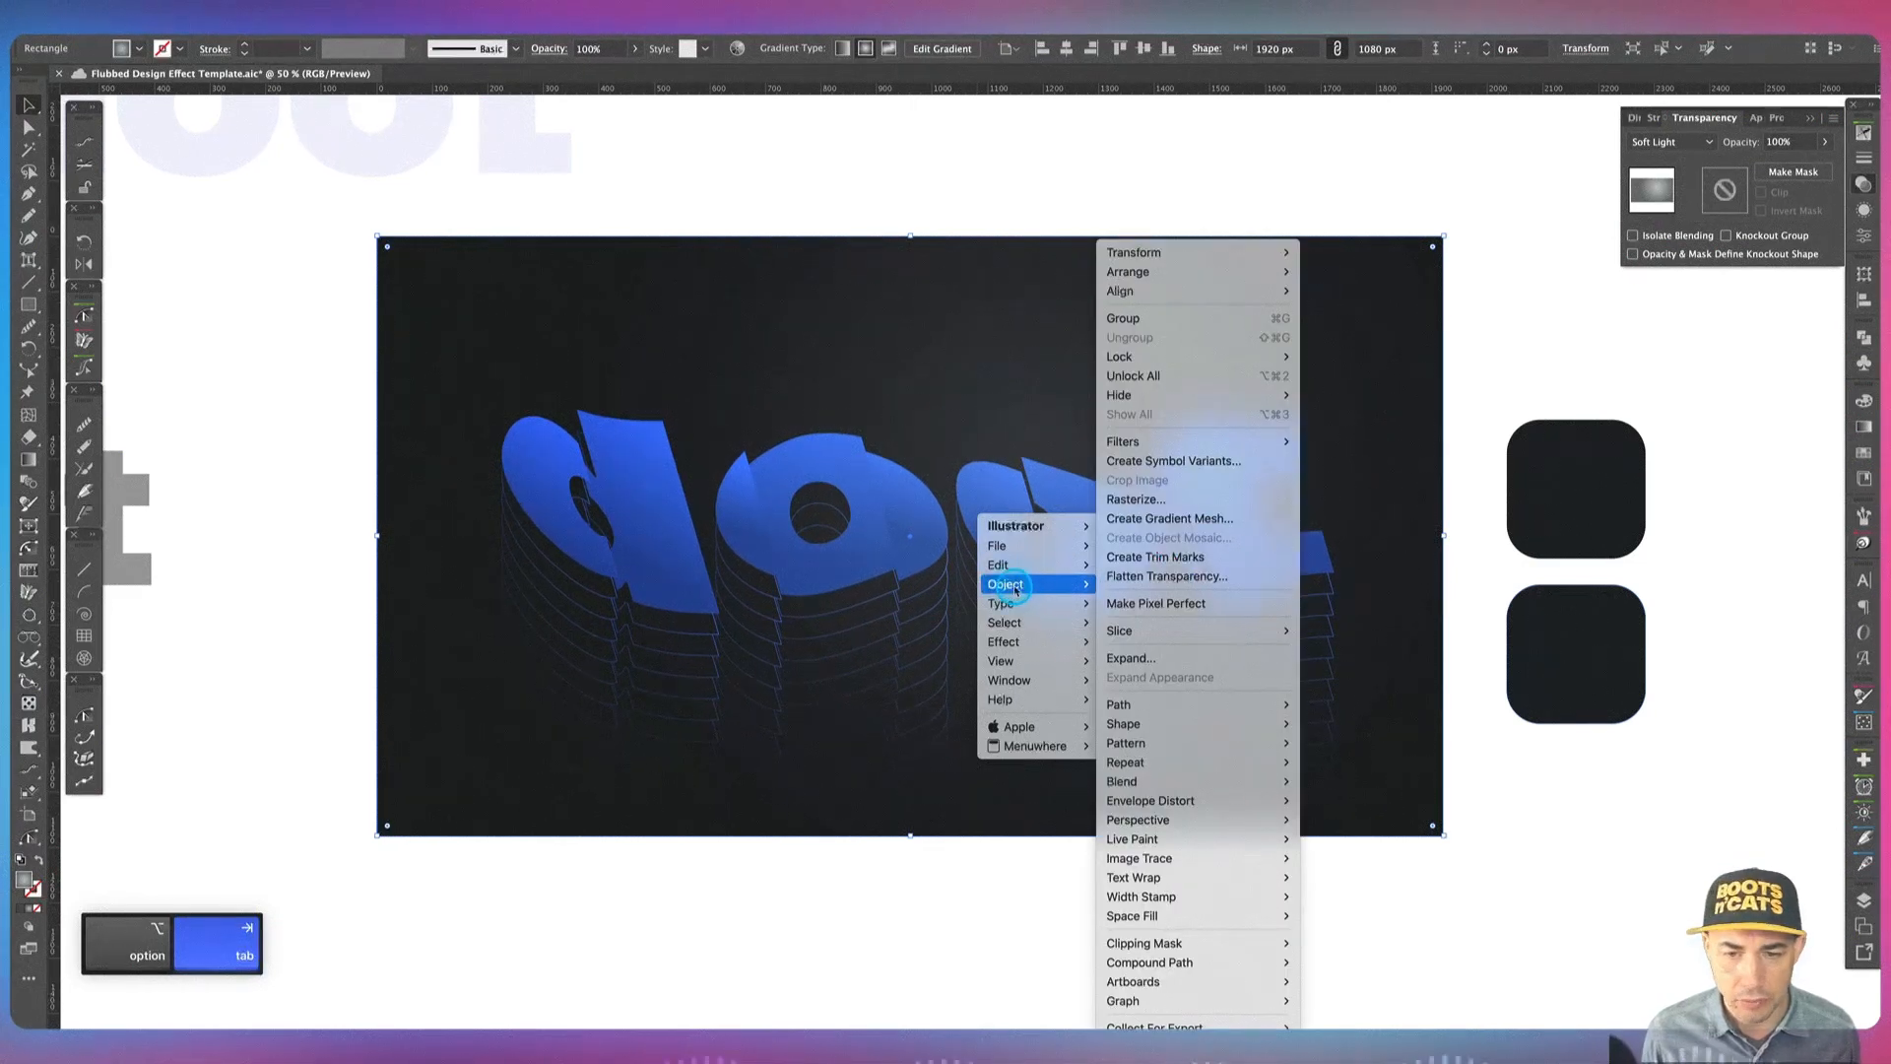
mouse_move(1009, 641)
mouse_move(1218, 735)
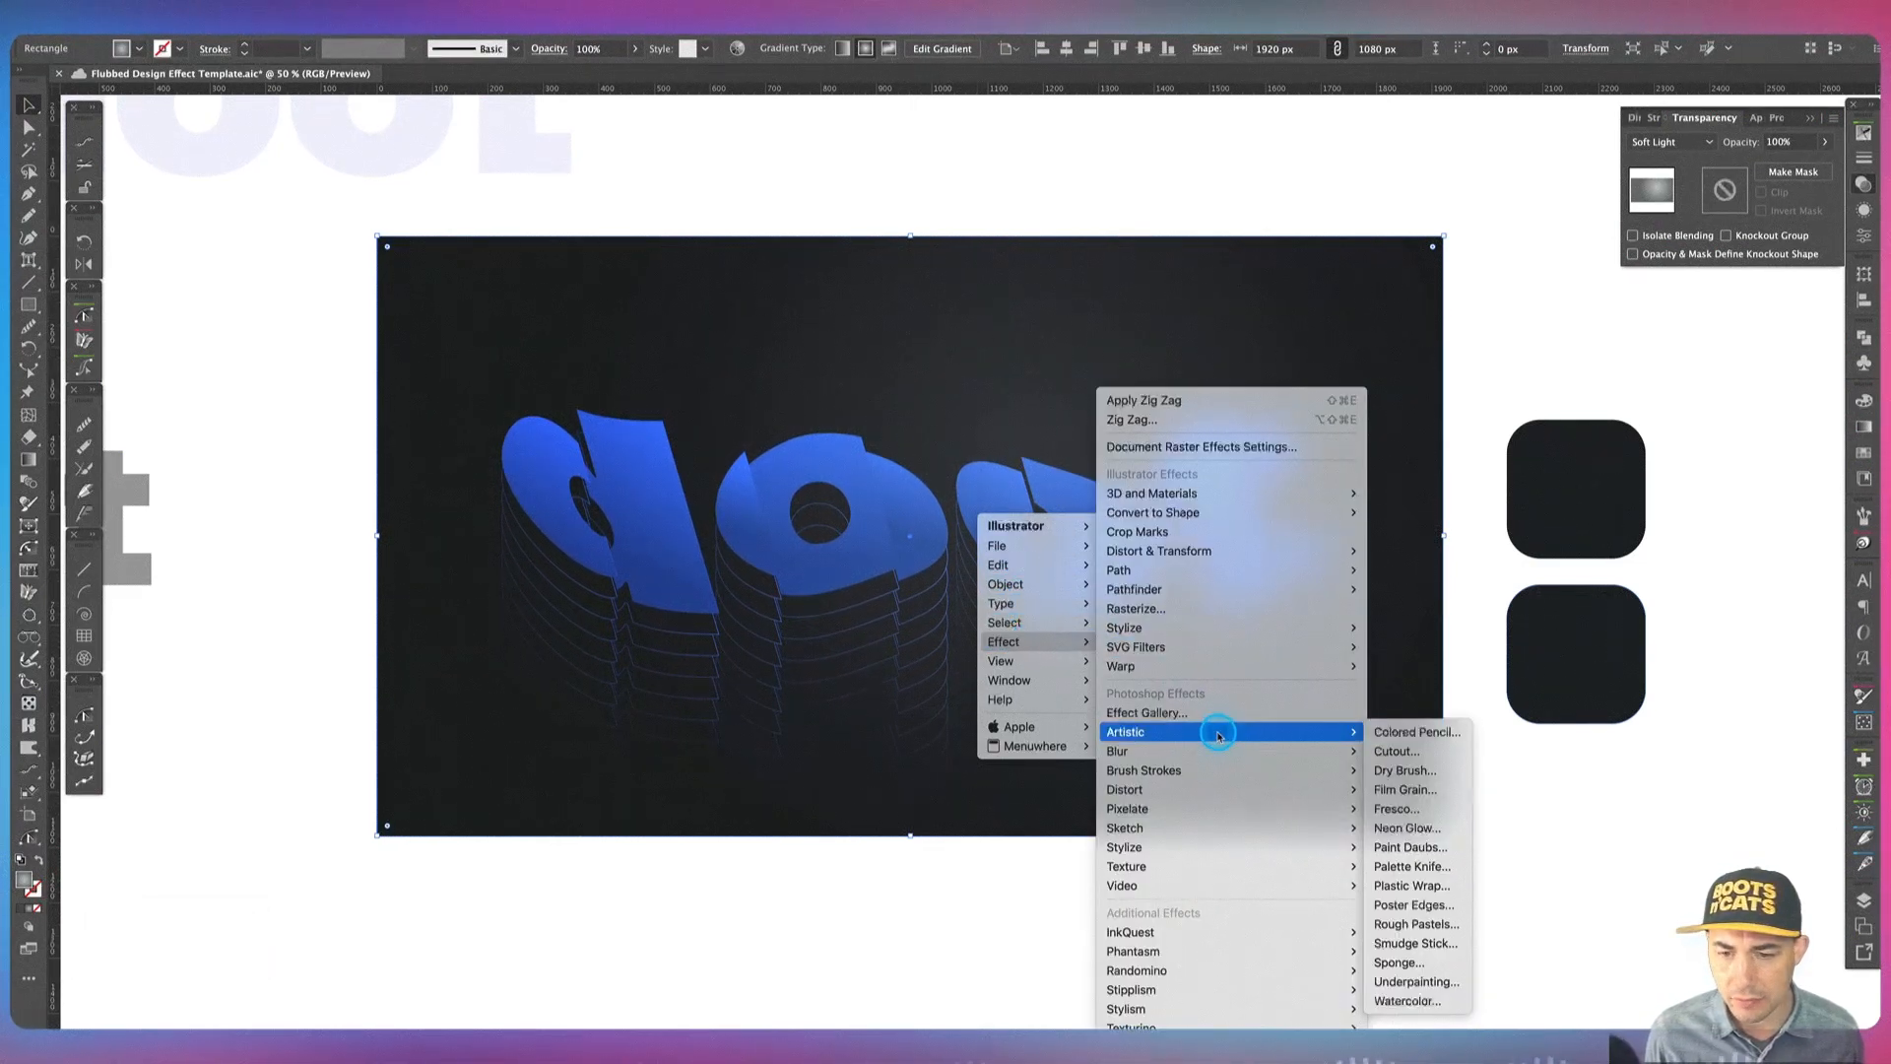
left_click(1423, 789)
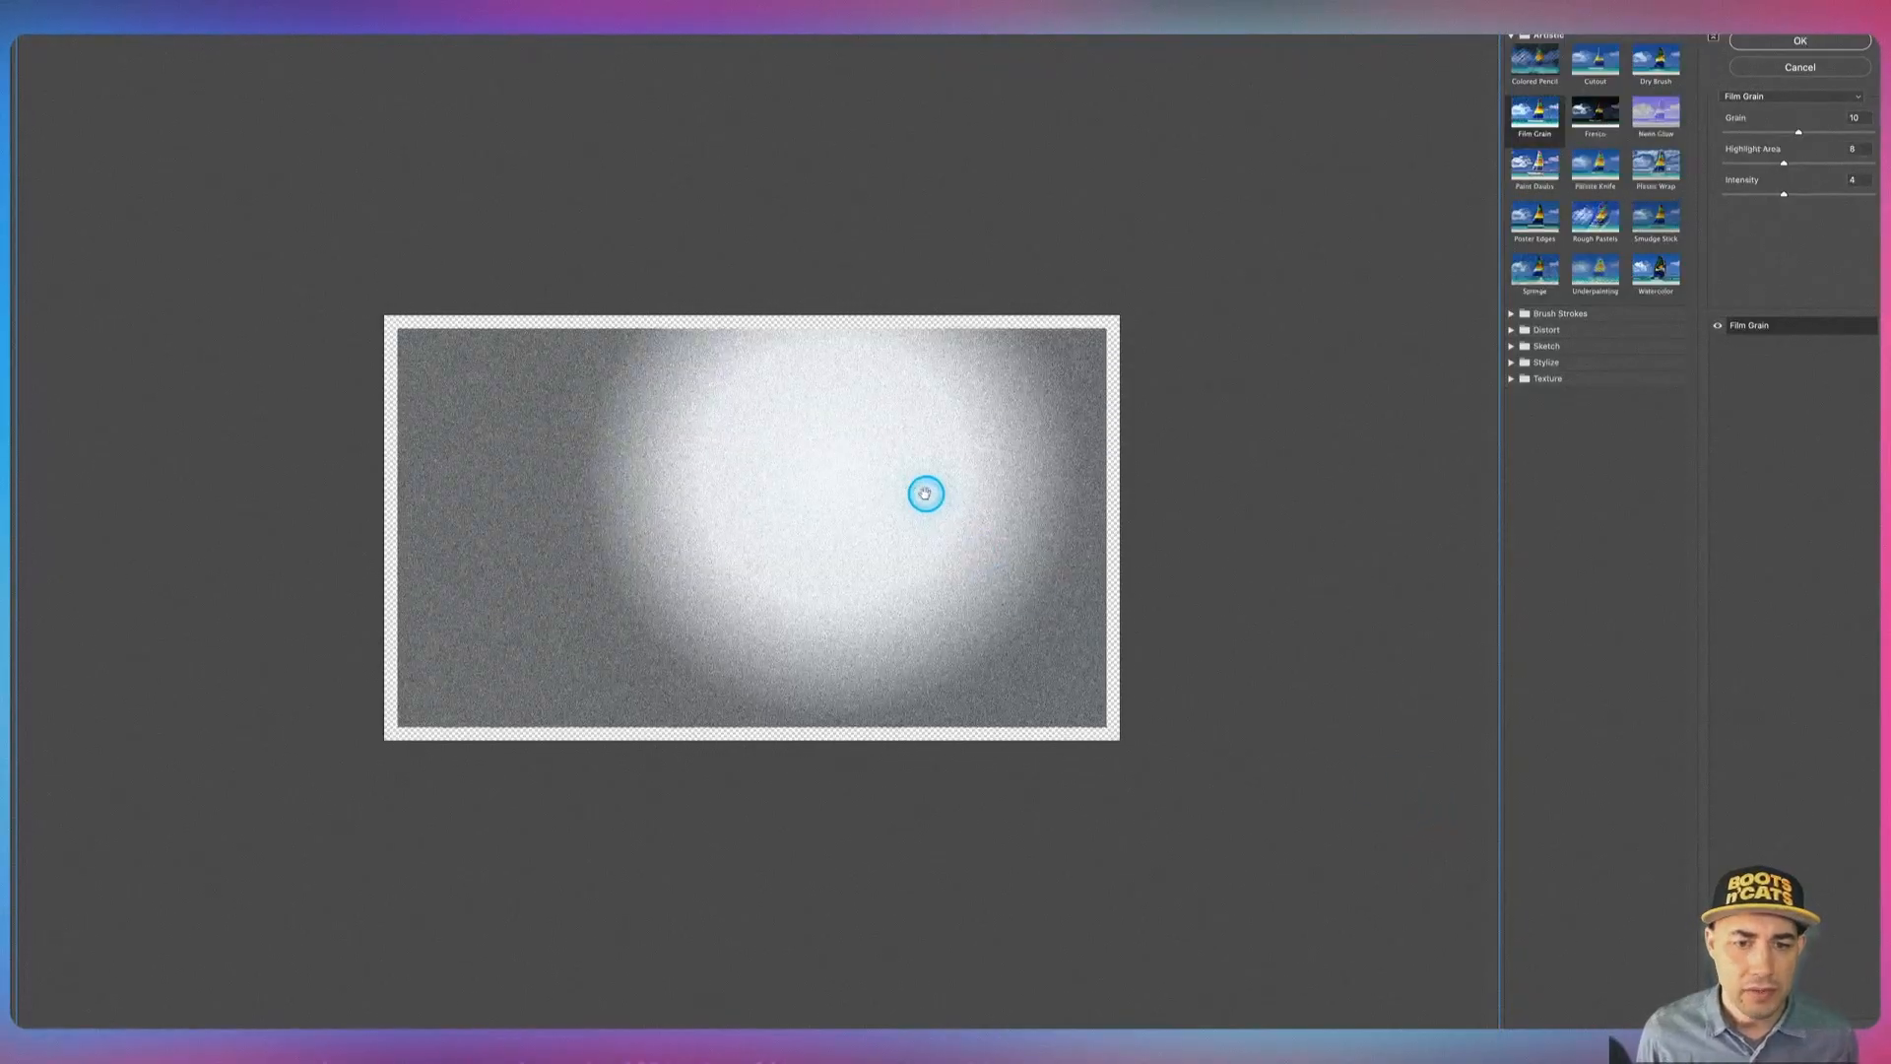
left_click_drag(1783, 196, 1763, 196)
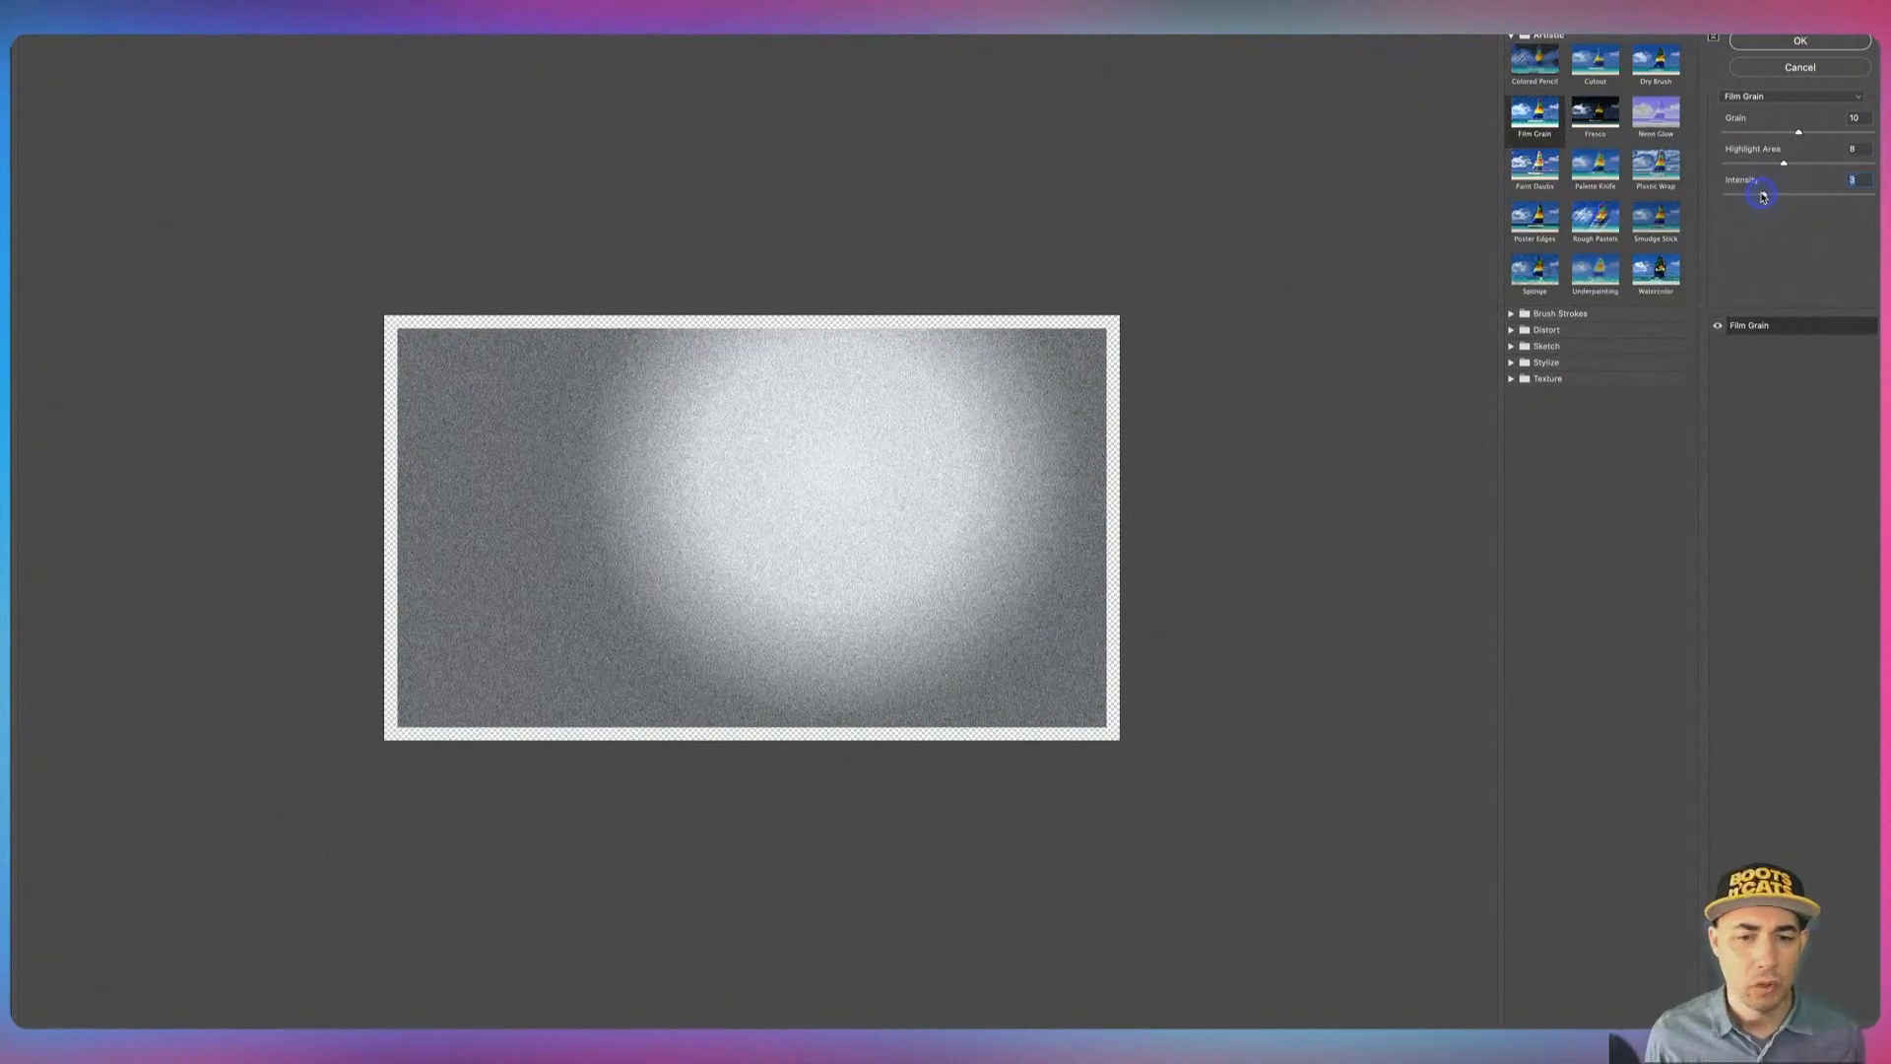
mouse_move(1787, 167)
left_mouse_down()
mouse_move(1767, 166)
mouse_move(1790, 162)
left_mouse_up()
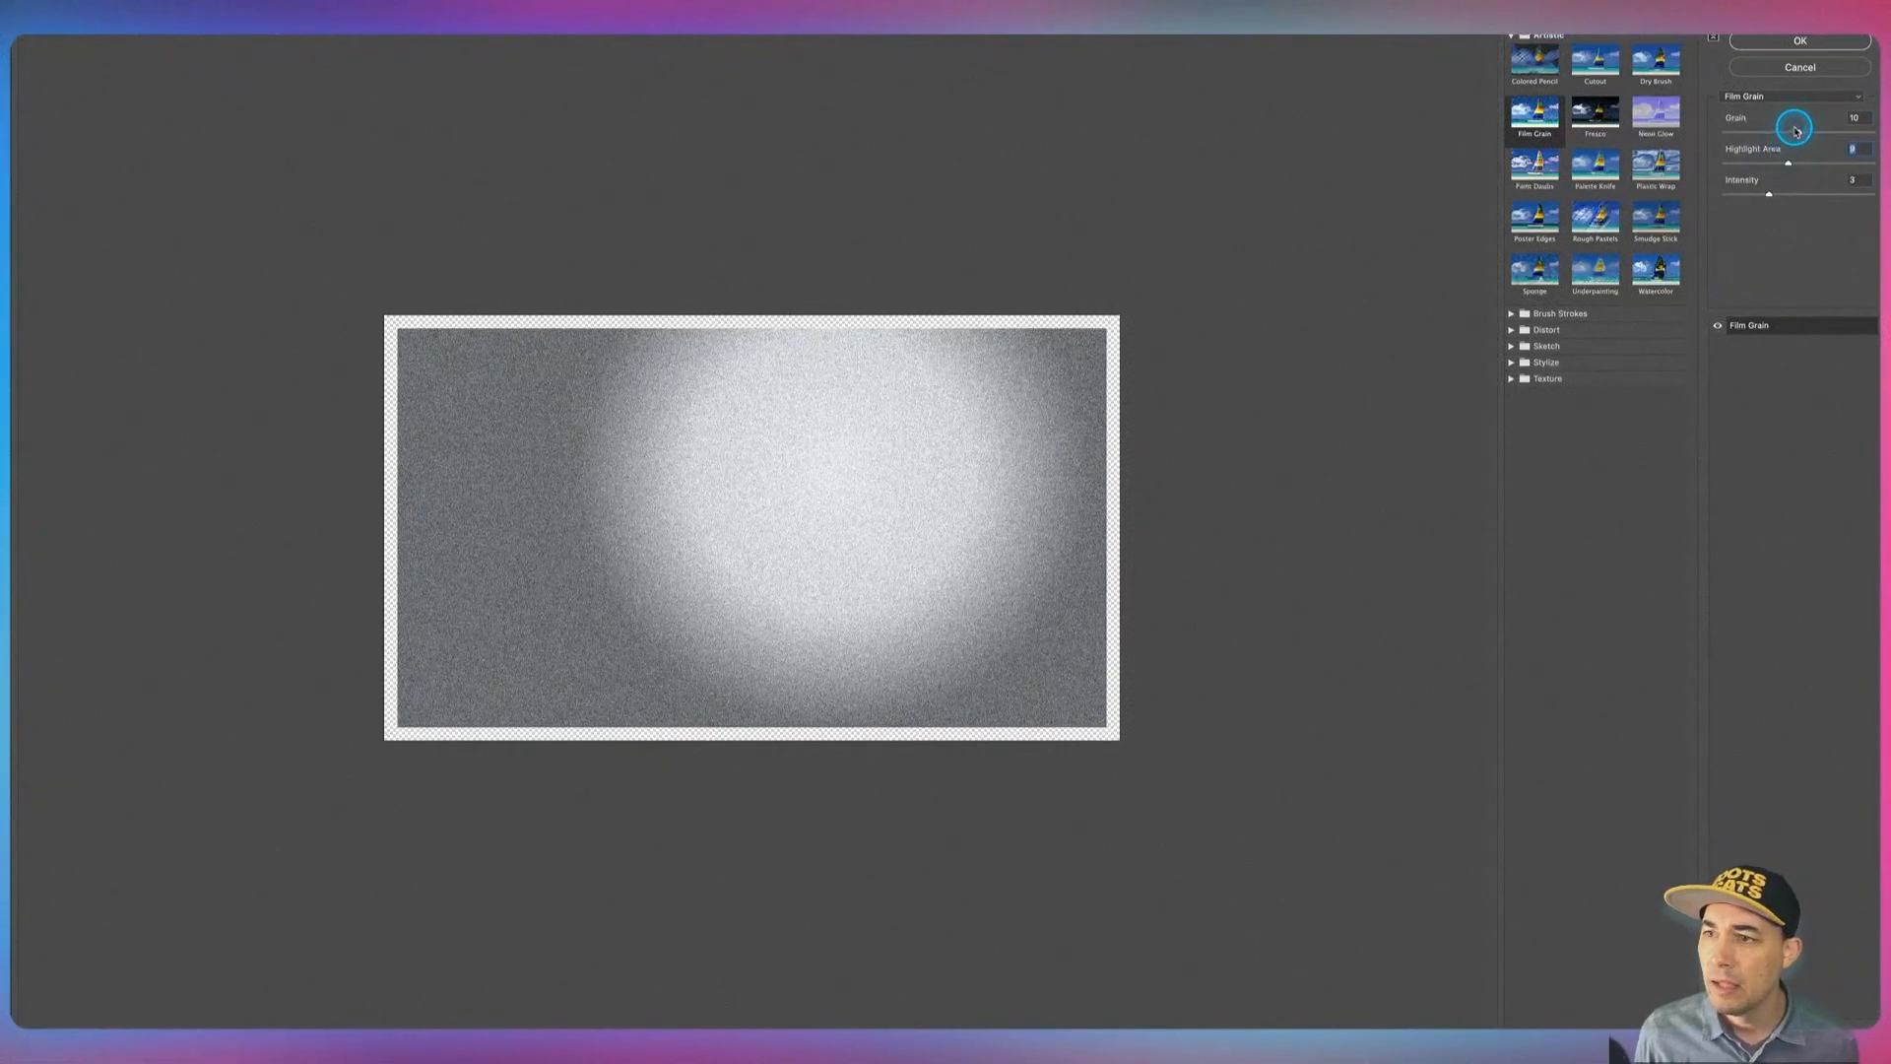
left_click(1799, 133)
left_click(1813, 43)
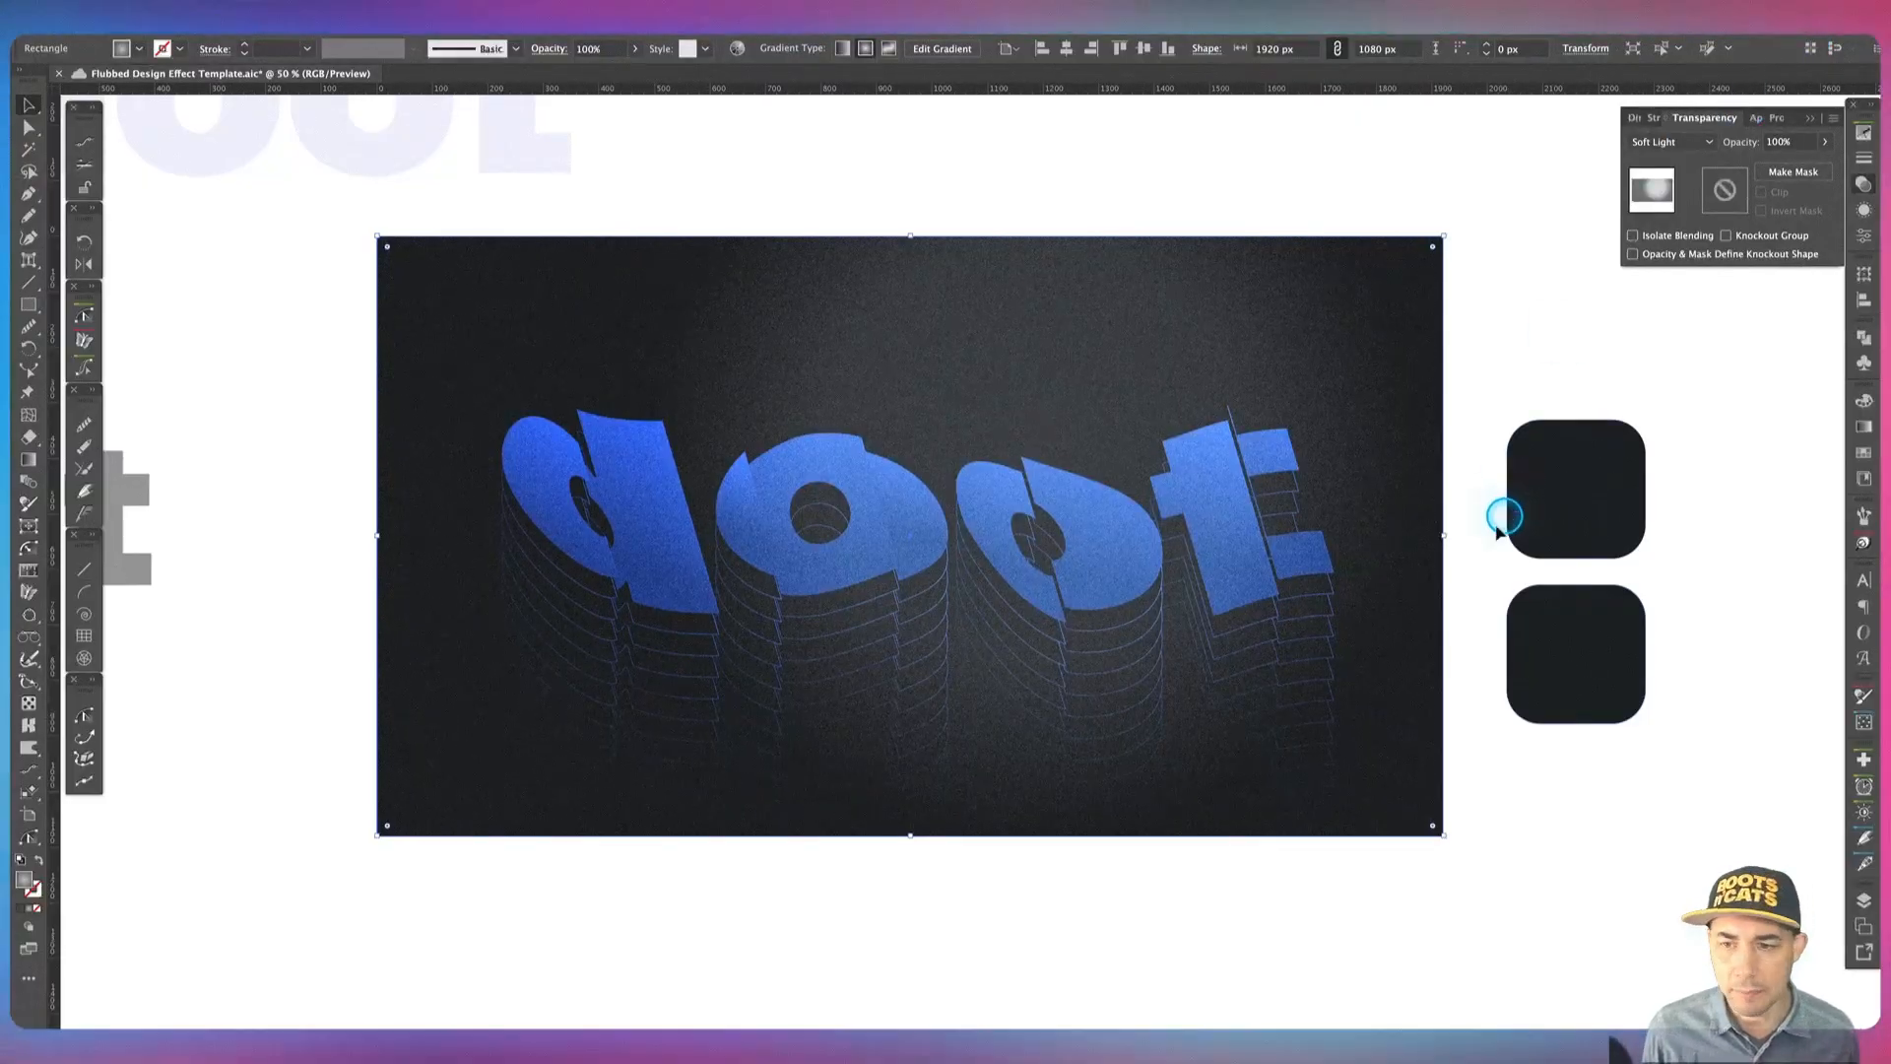
Step: Set the grainy rectangle's opacity to 50%
left_click(1789, 142)
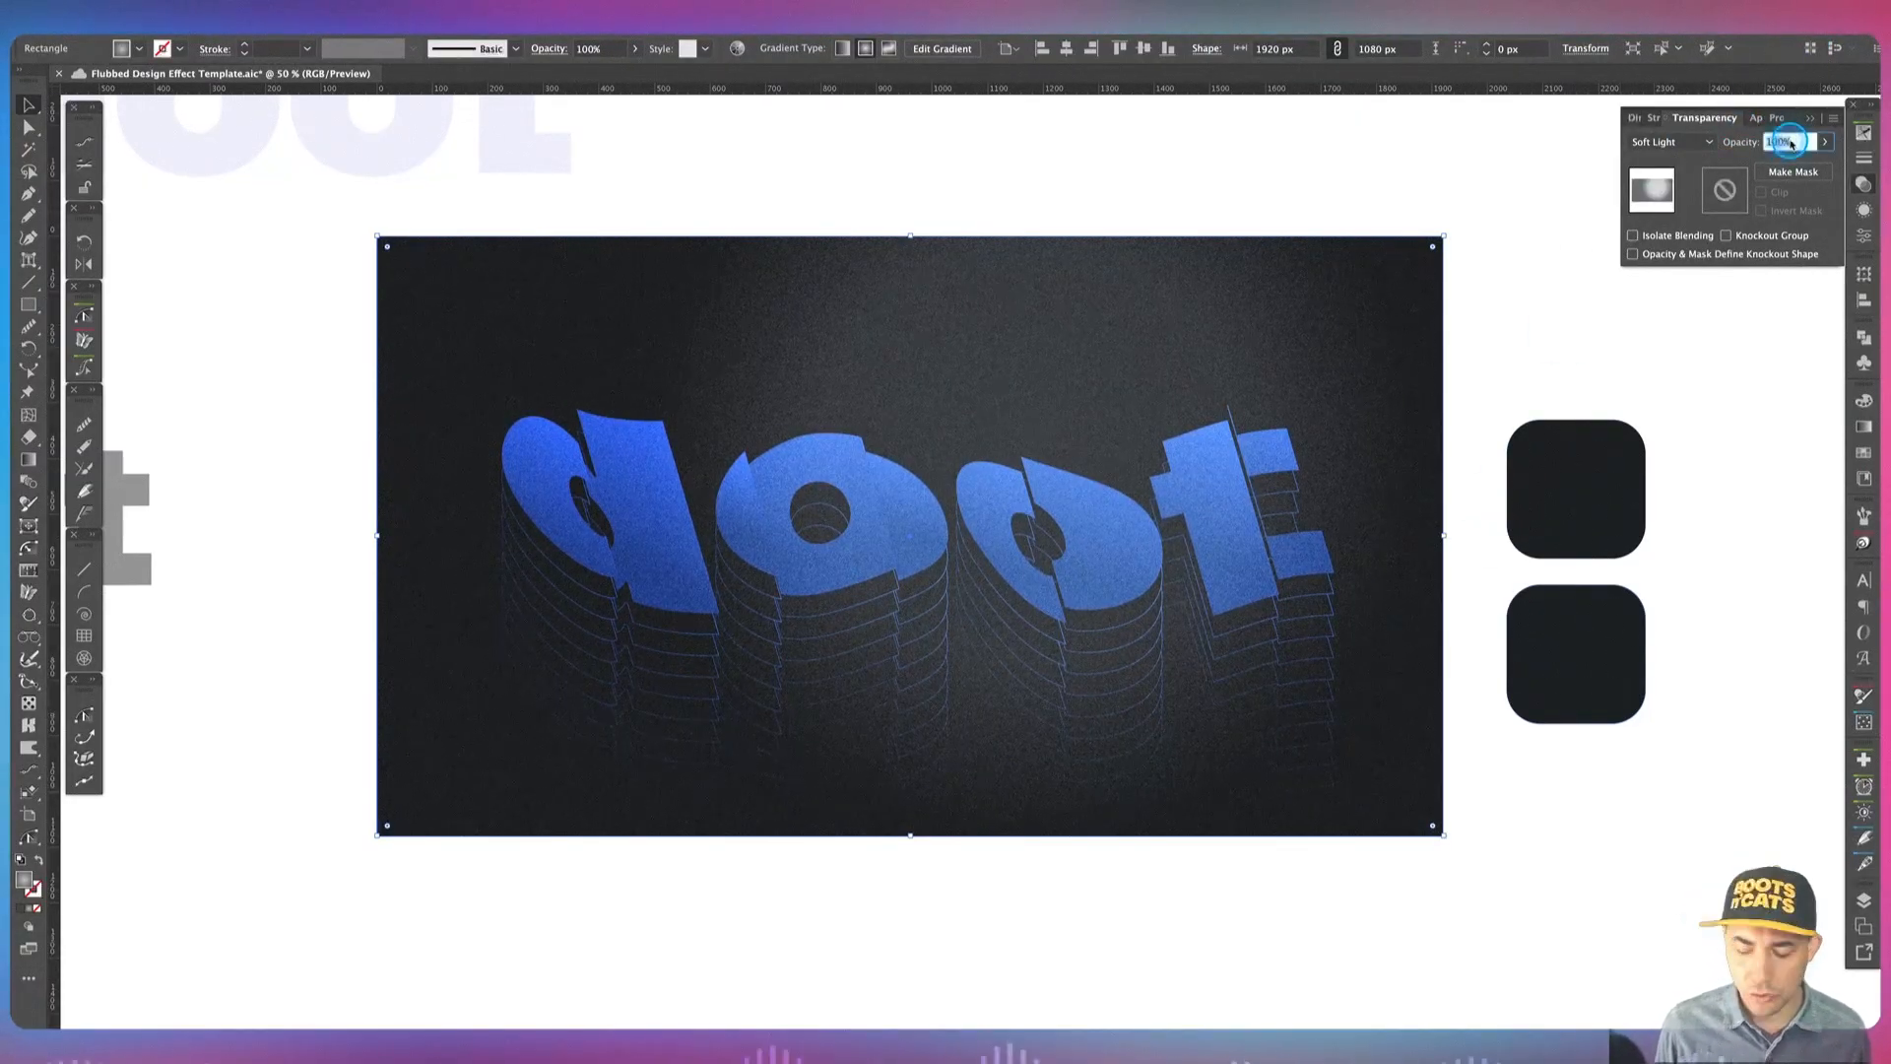
type("50")
key("Tab")
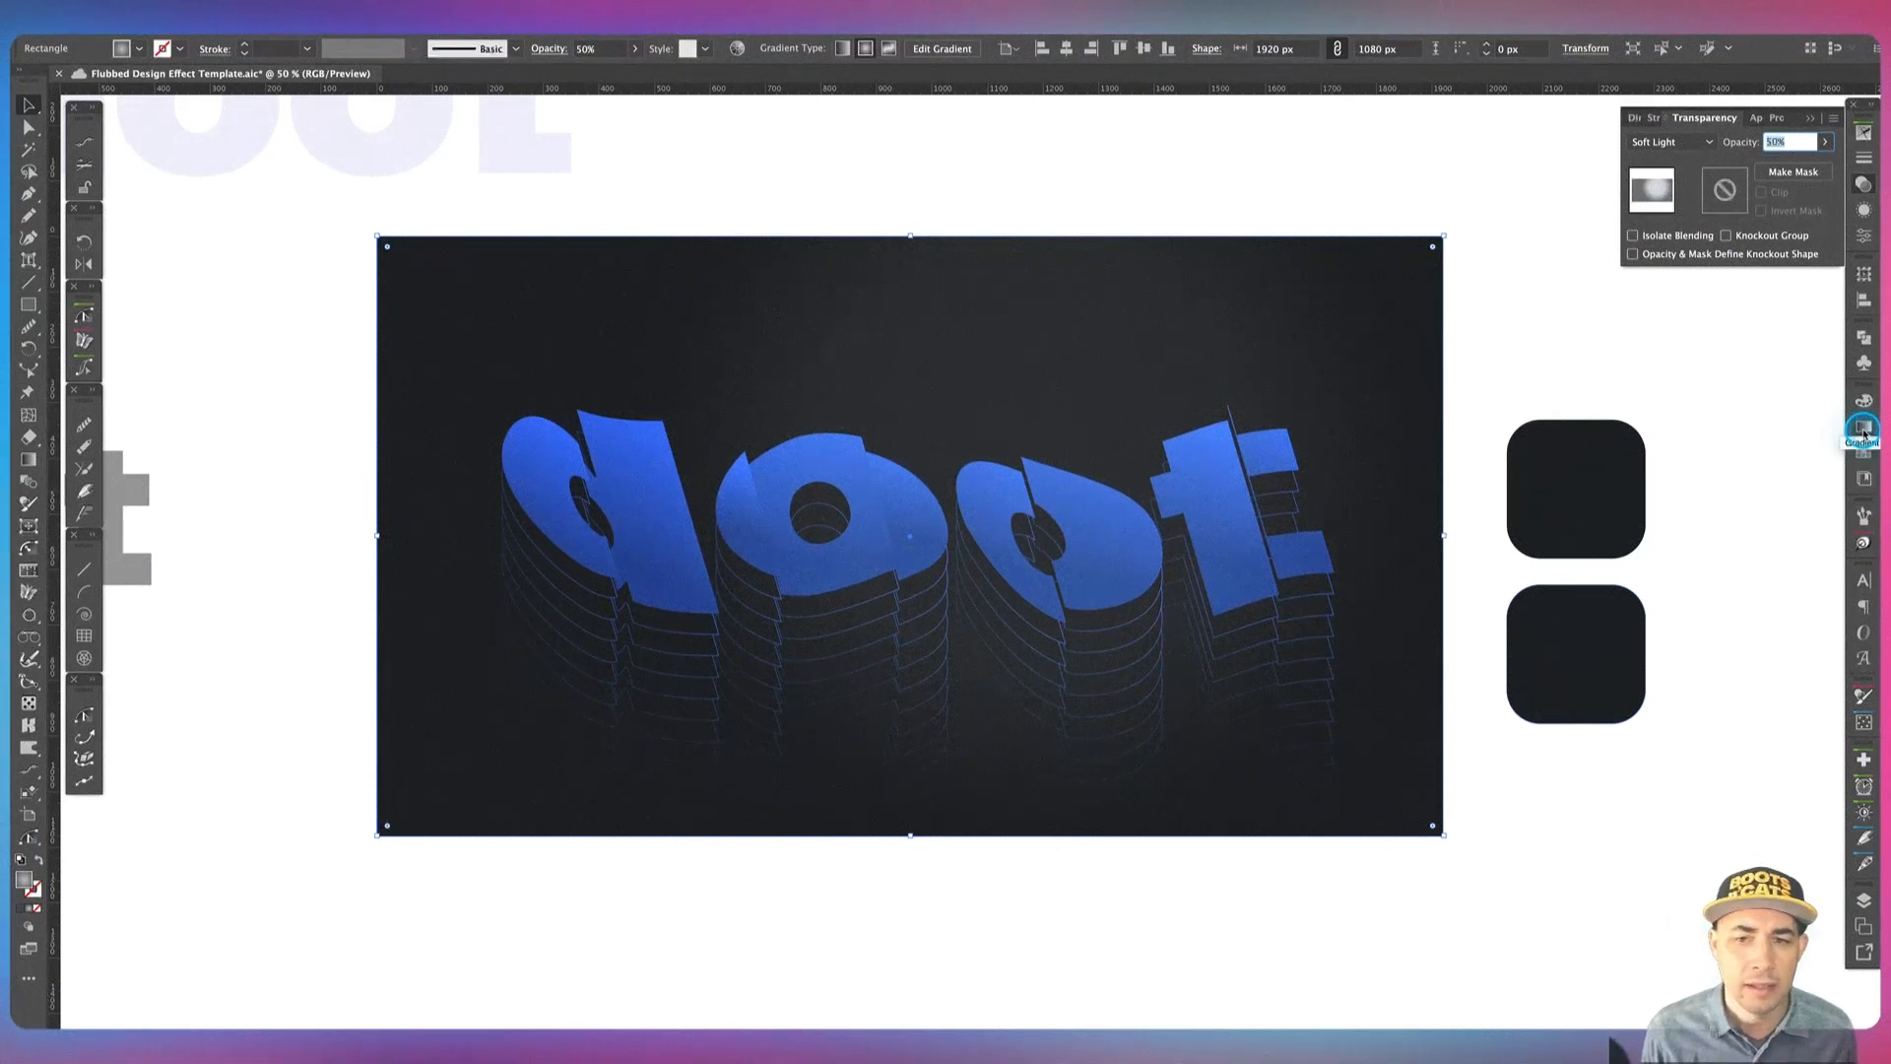
Step: Lighten the radial gradient's centre colour stop to 12% black
left_click(1862, 433)
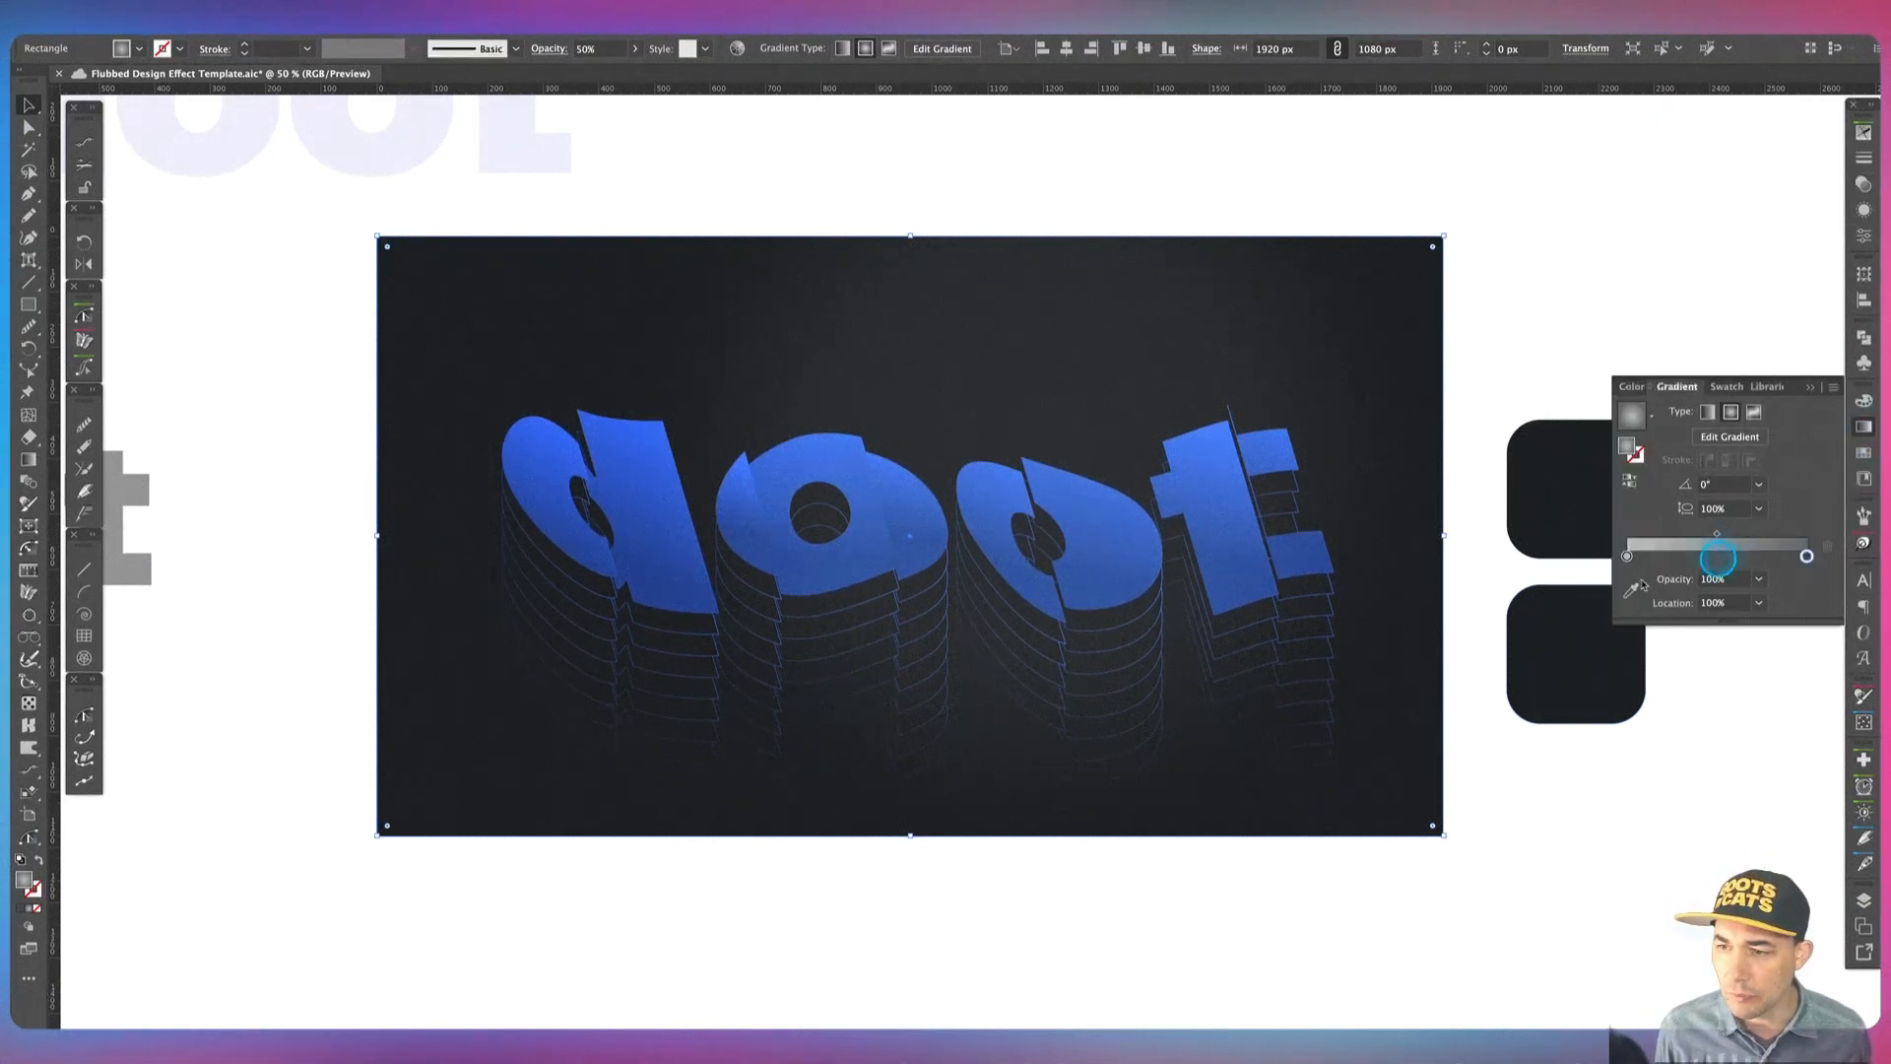
left_click(1626, 556)
double_click(1627, 558)
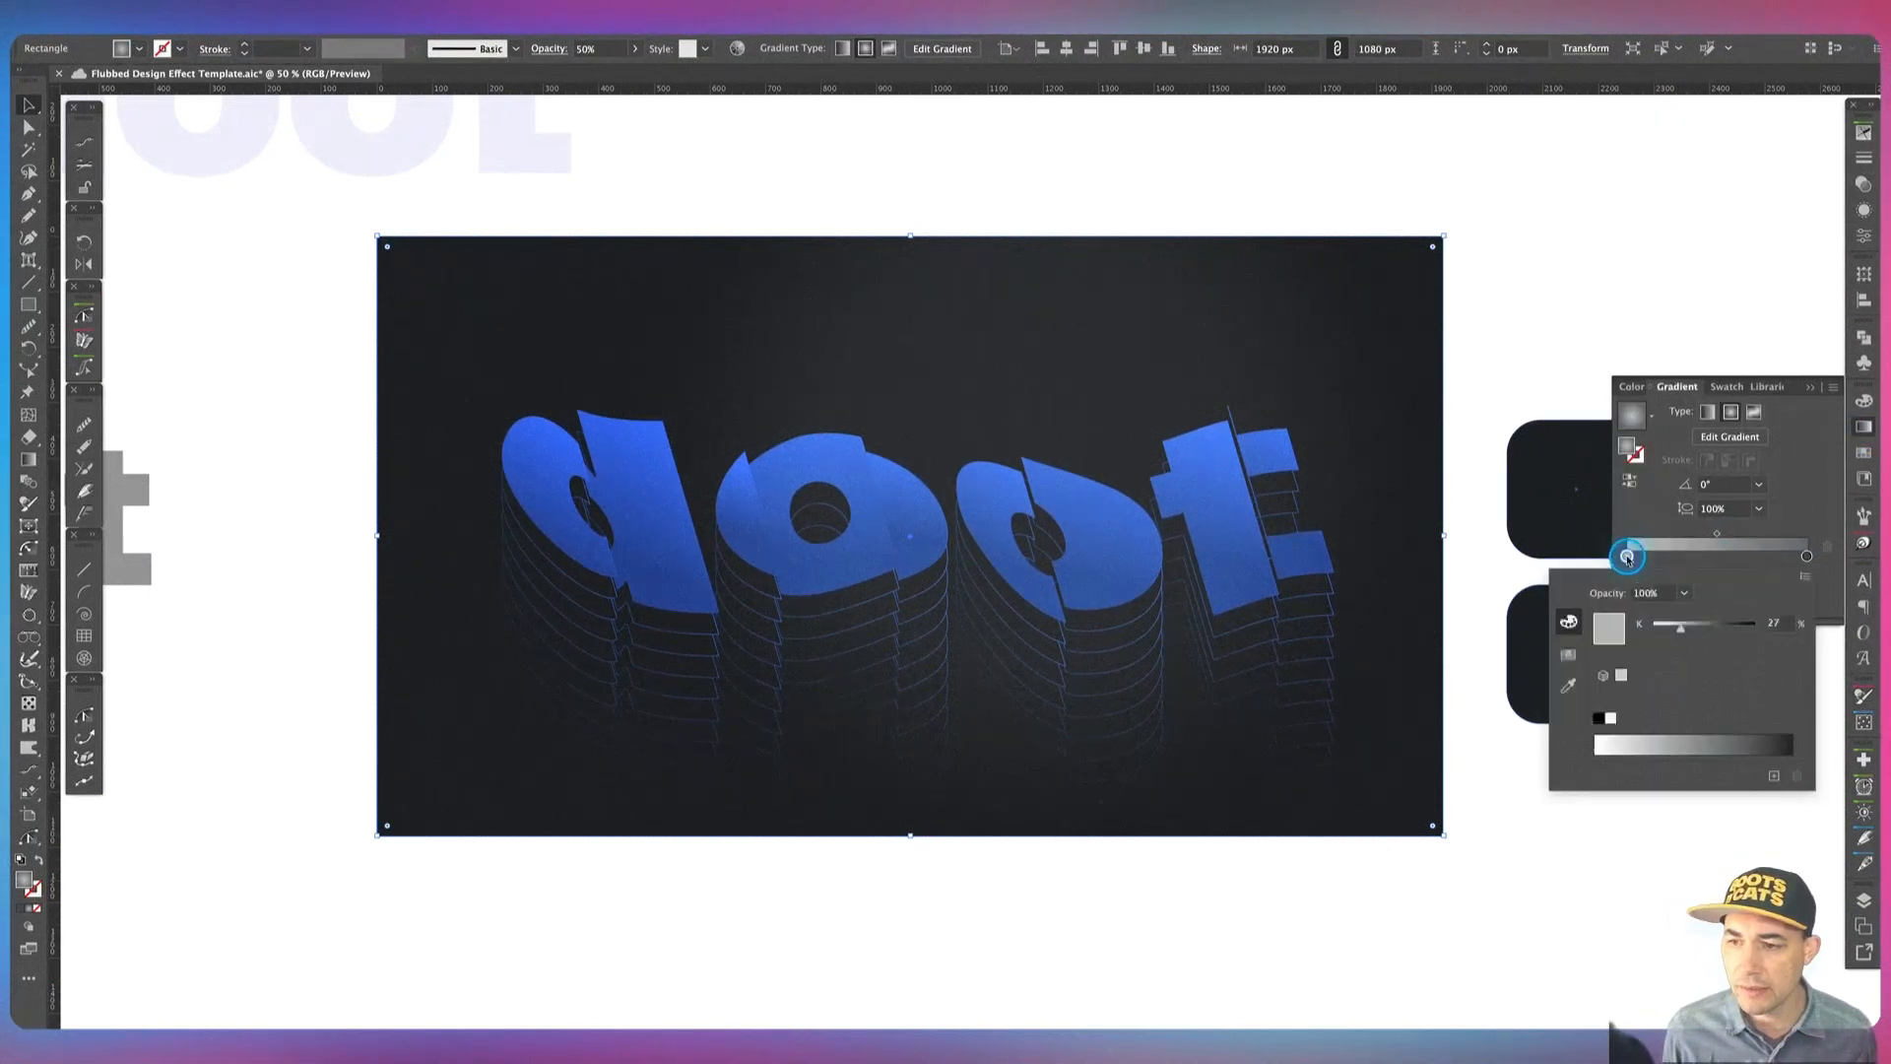
left_click(1627, 558)
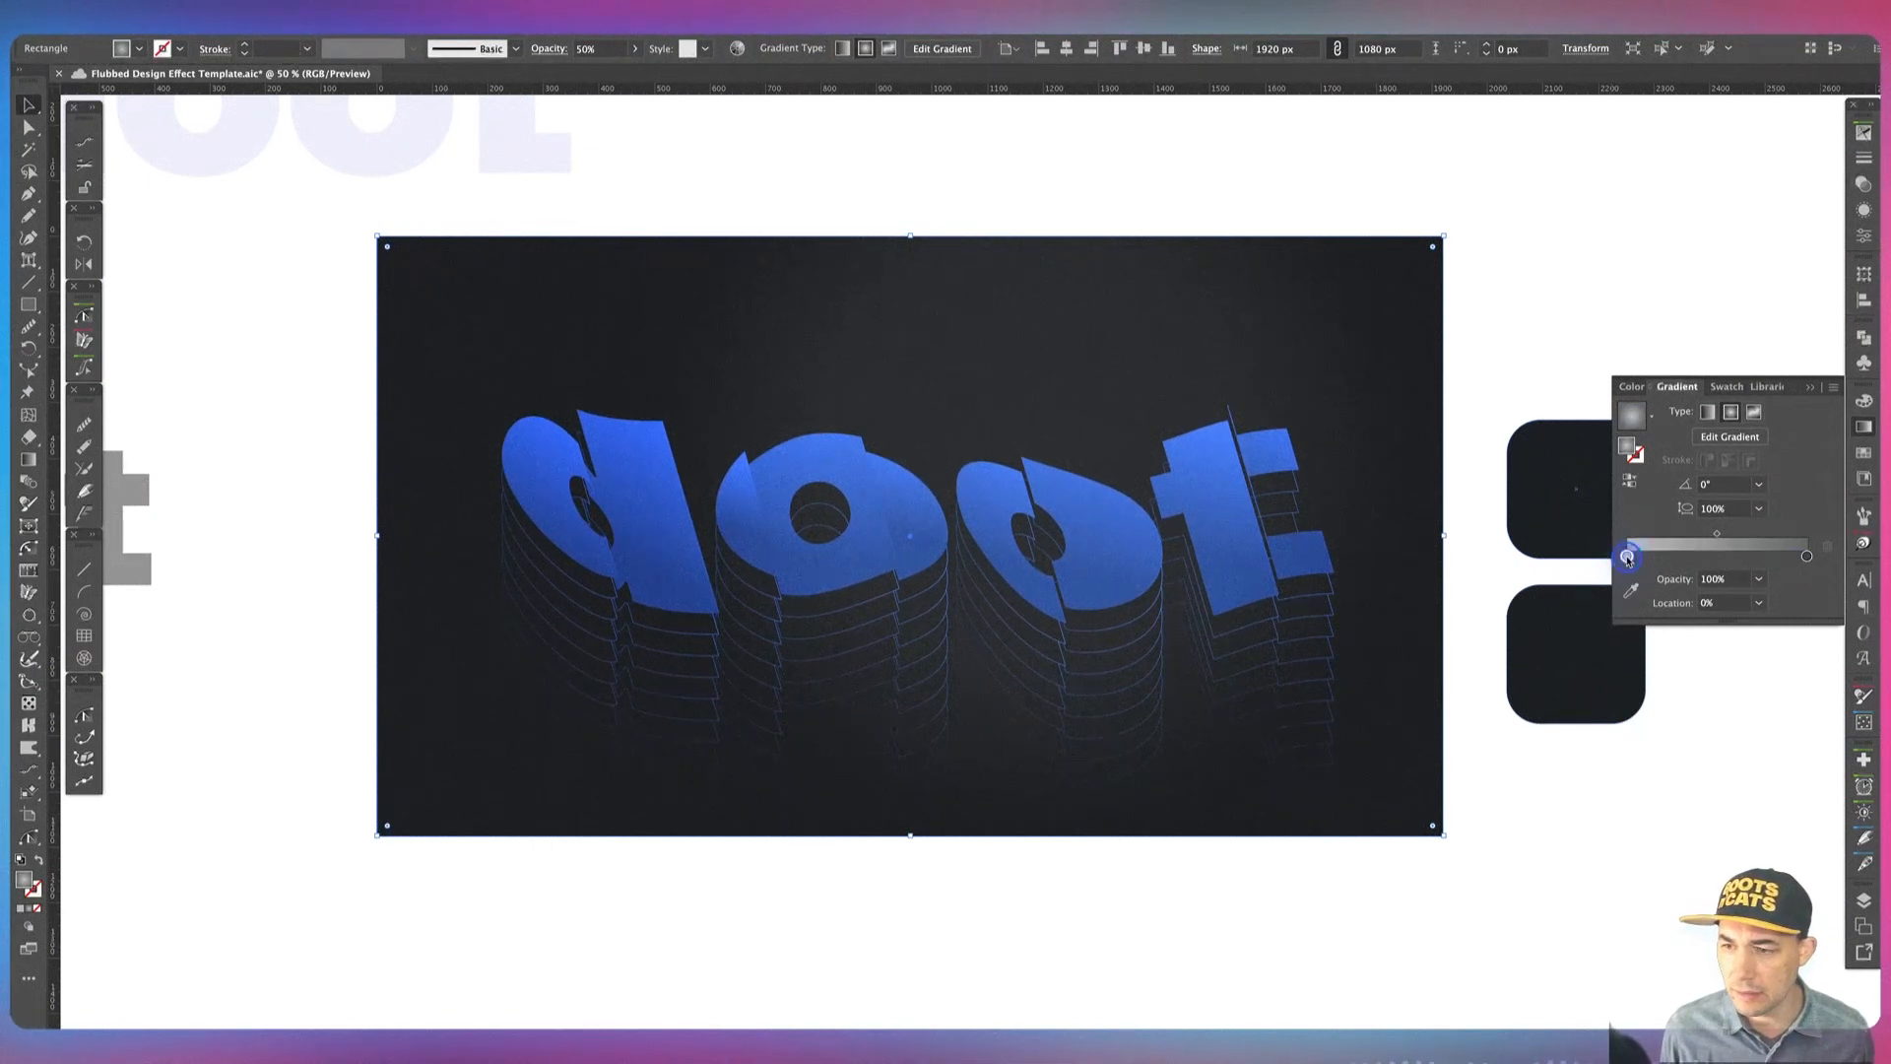
double_click(1627, 557)
left_click_drag(1684, 641, 1666, 631)
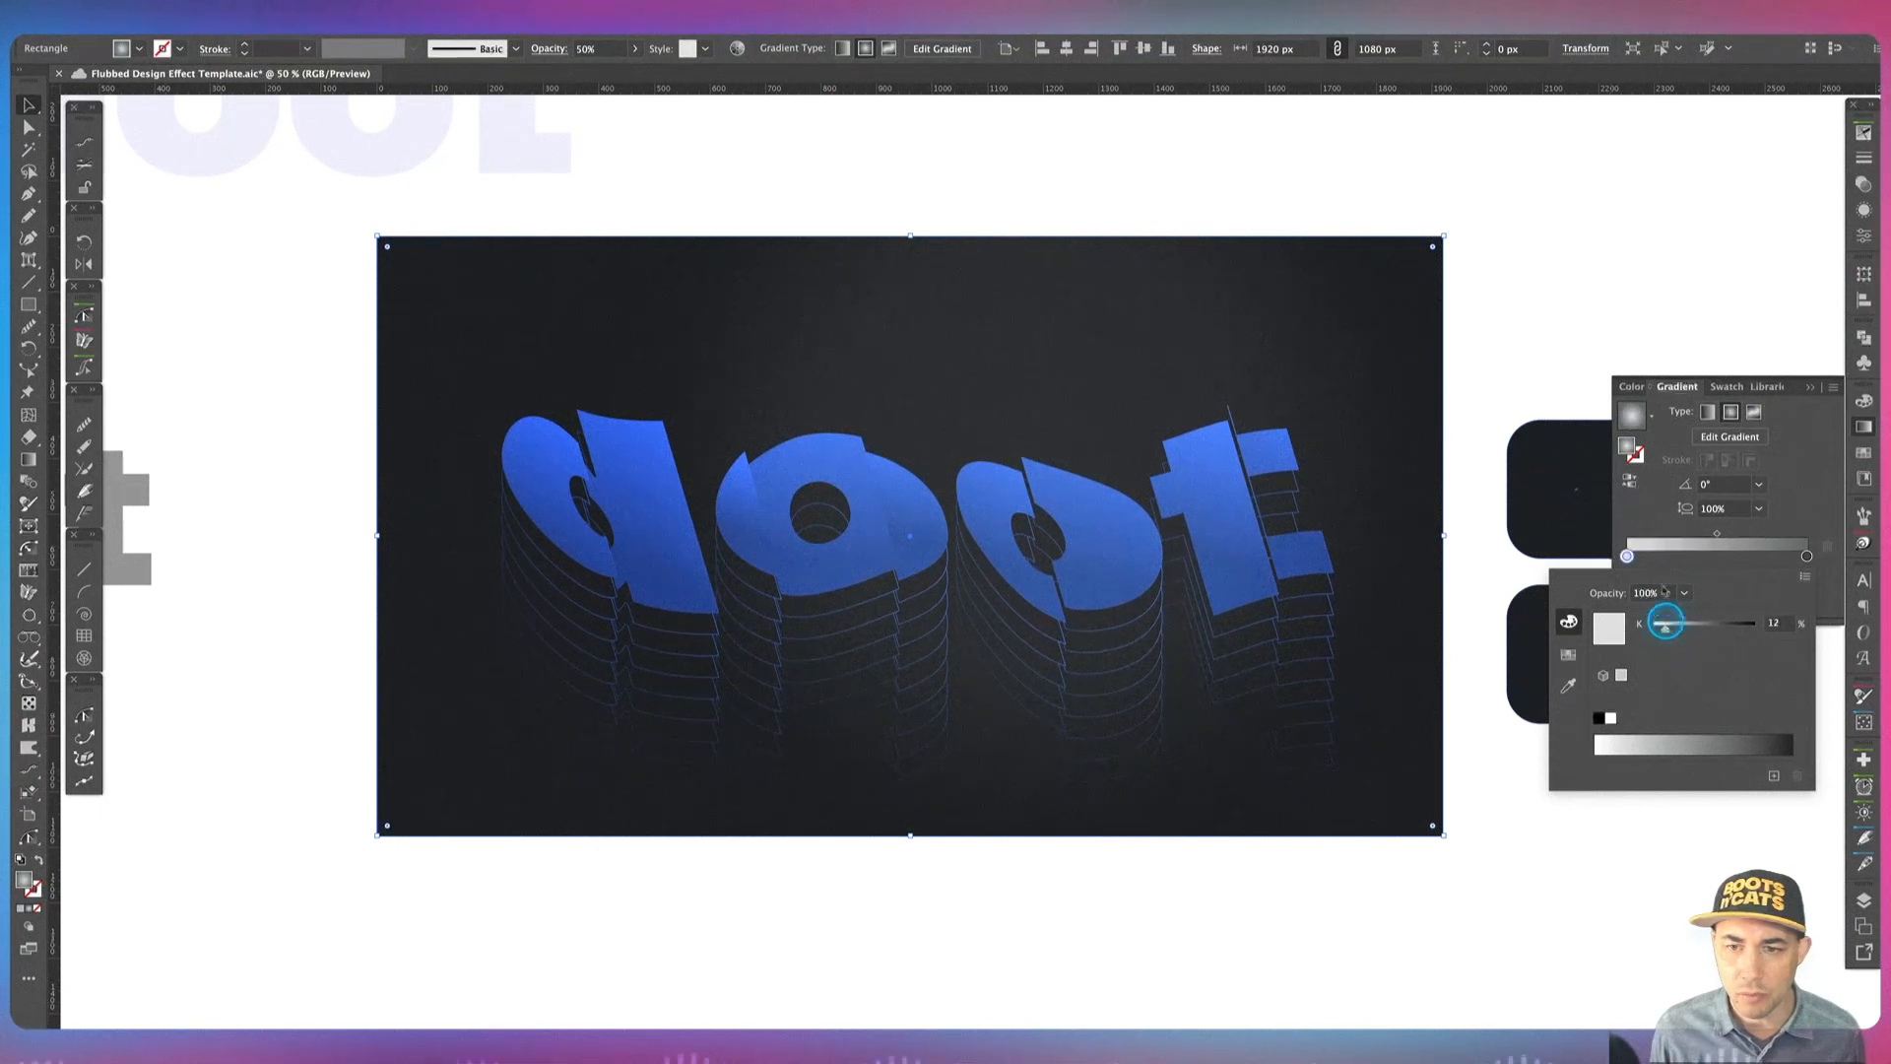
left_click(1606, 315)
Step: Darken the radial gradient's outer colour stop to about 72% black
left_click(1808, 556)
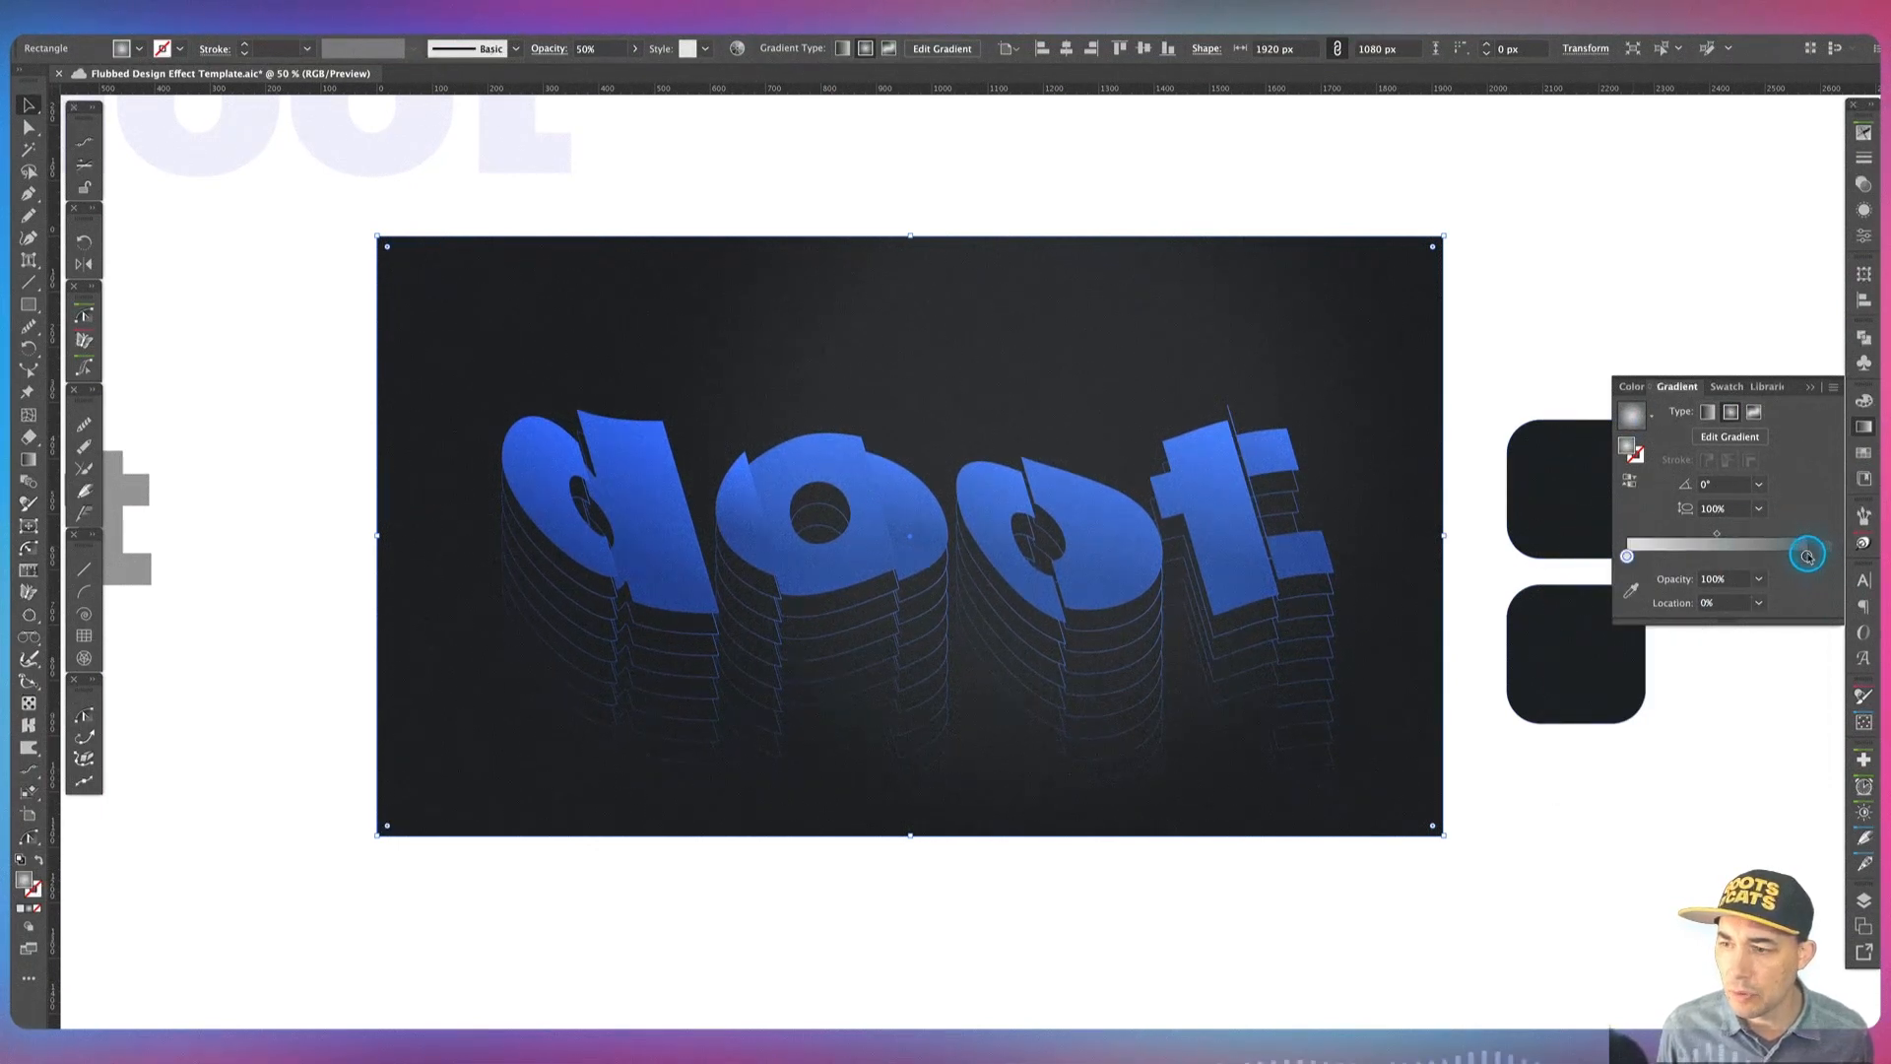
double_click(1807, 556)
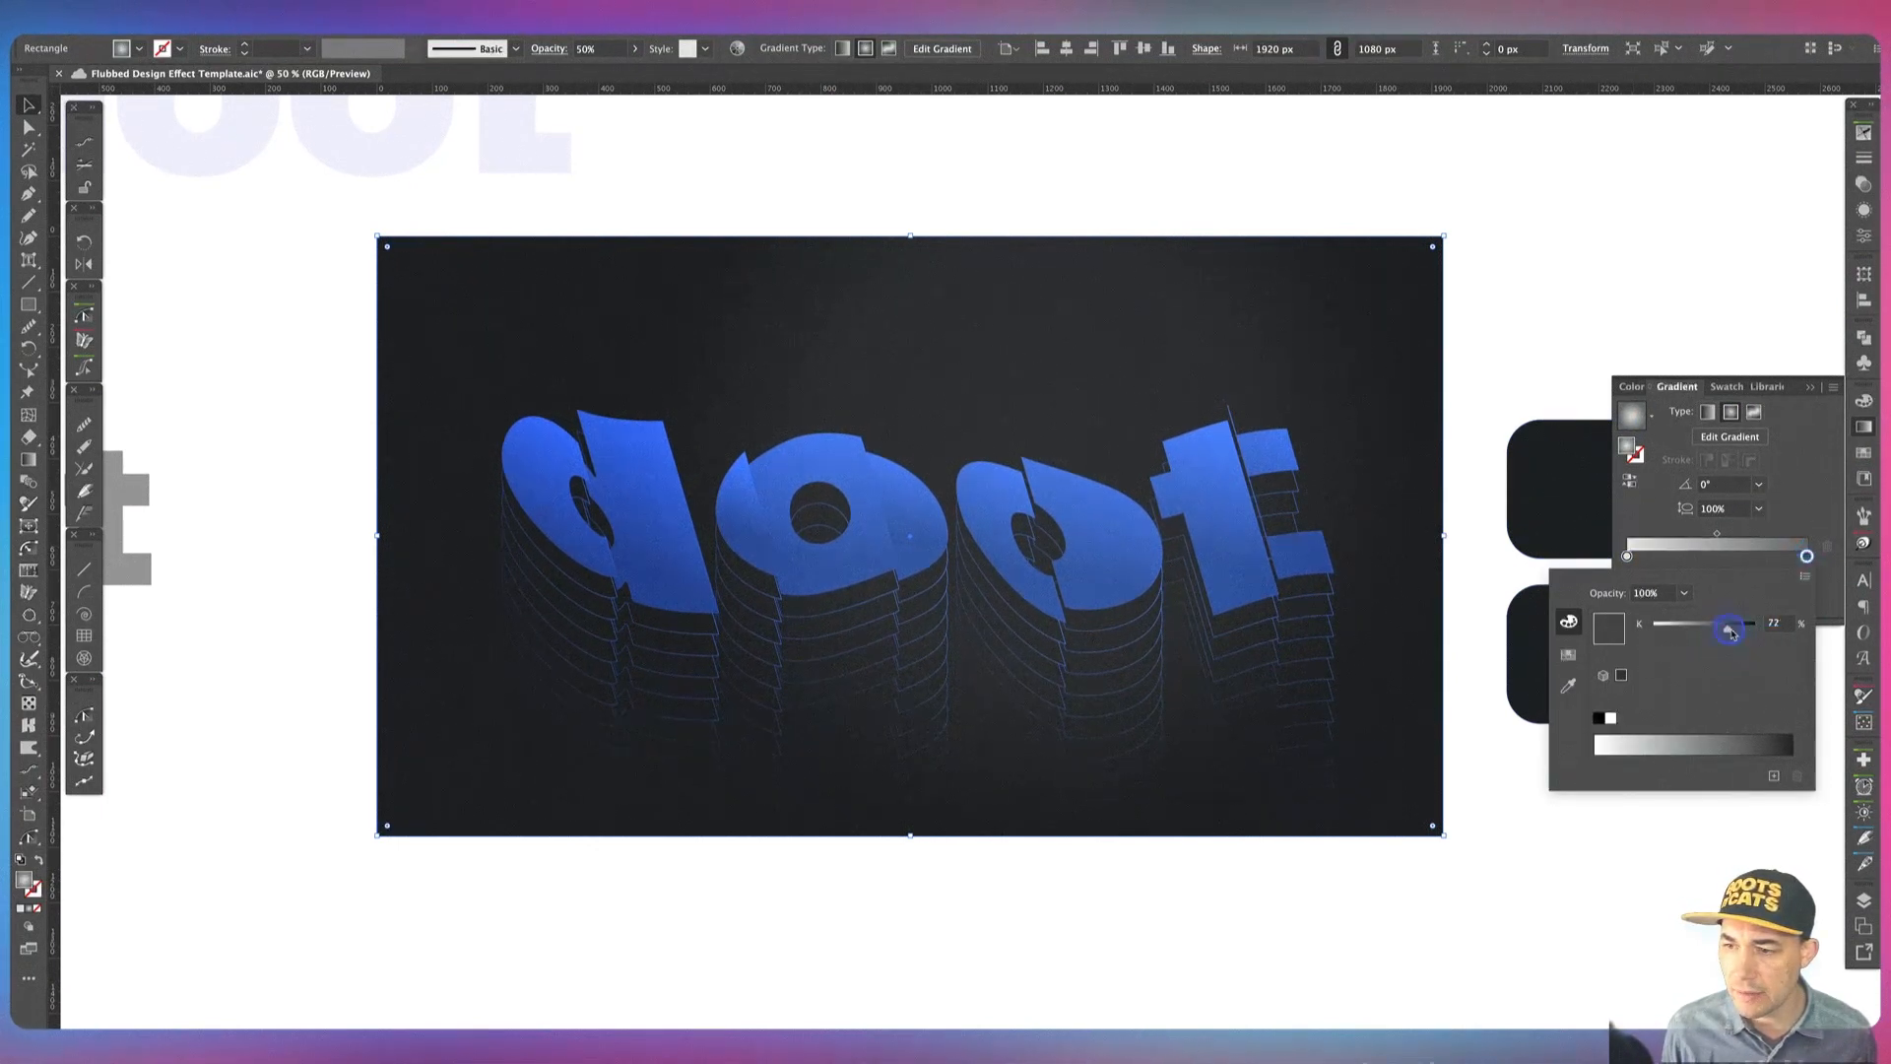
left_click(1704, 335)
Step: Raise the Soft Light rectangle's opacity to 75%
left_click(1863, 185)
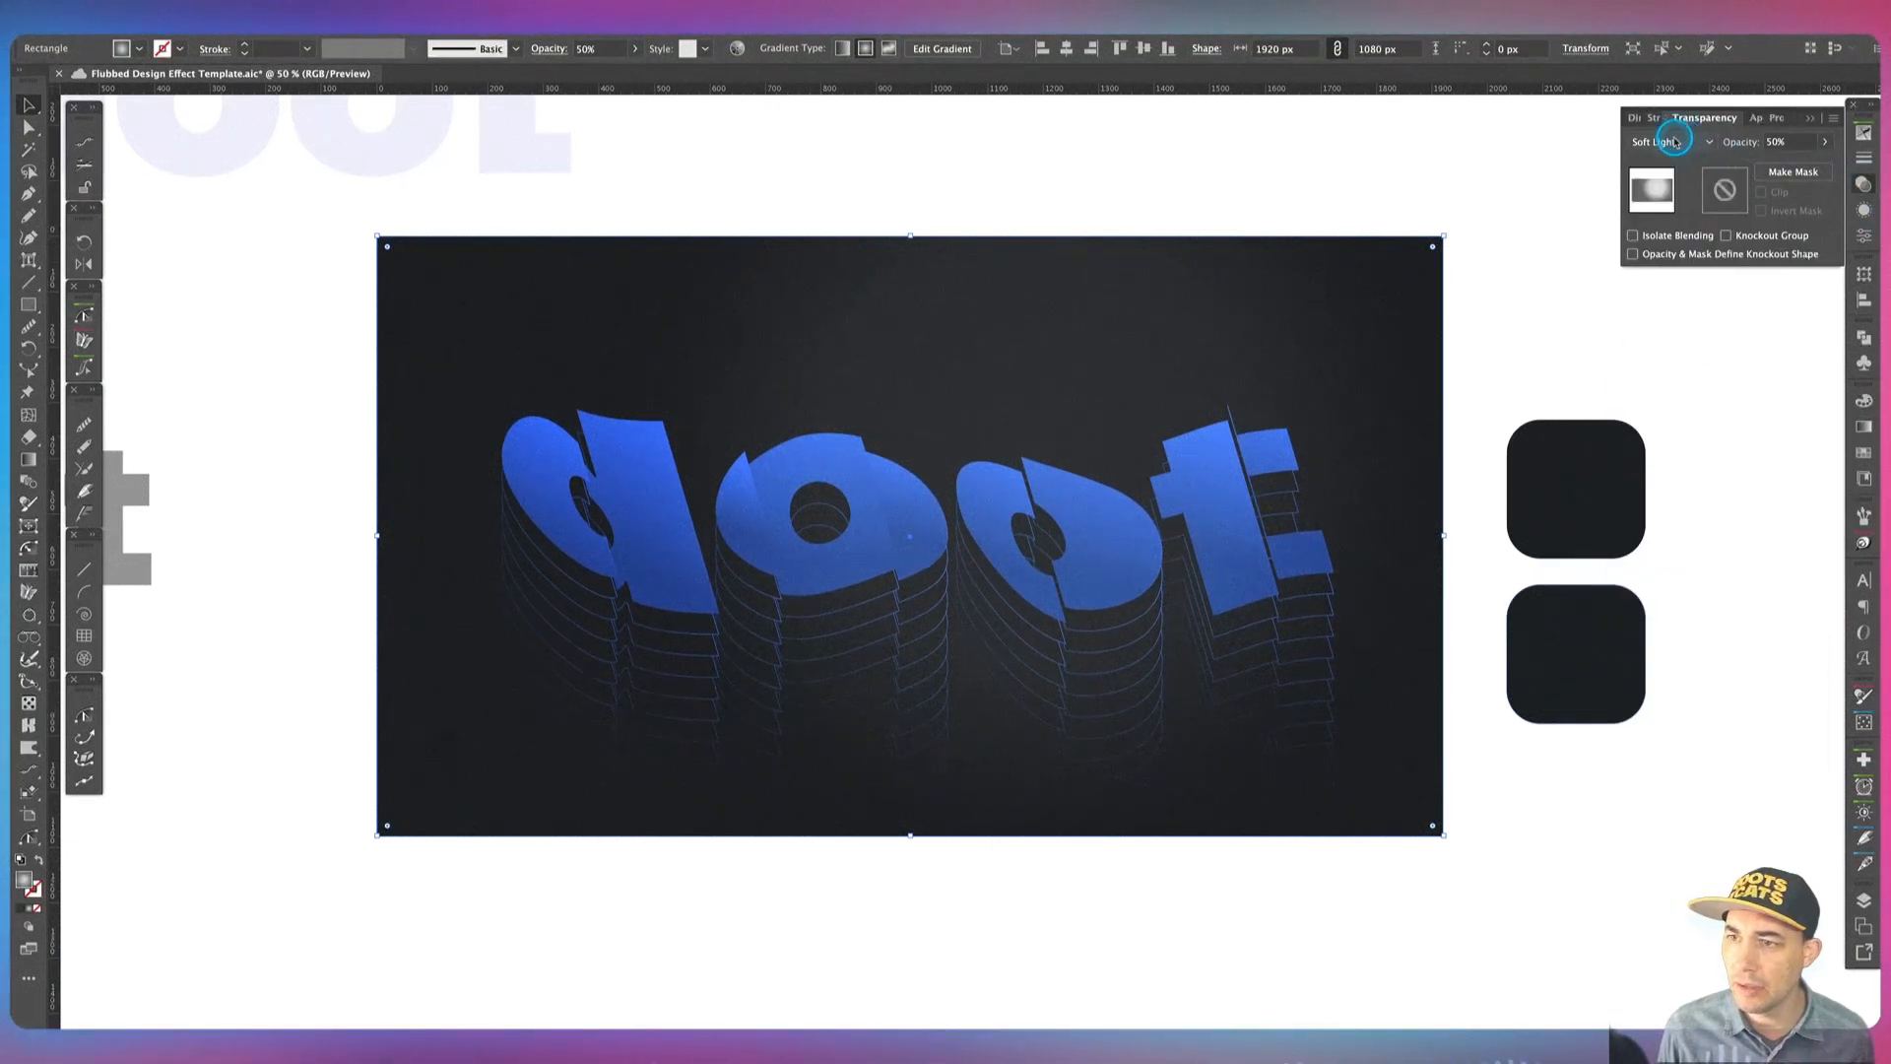
left_click(1789, 140)
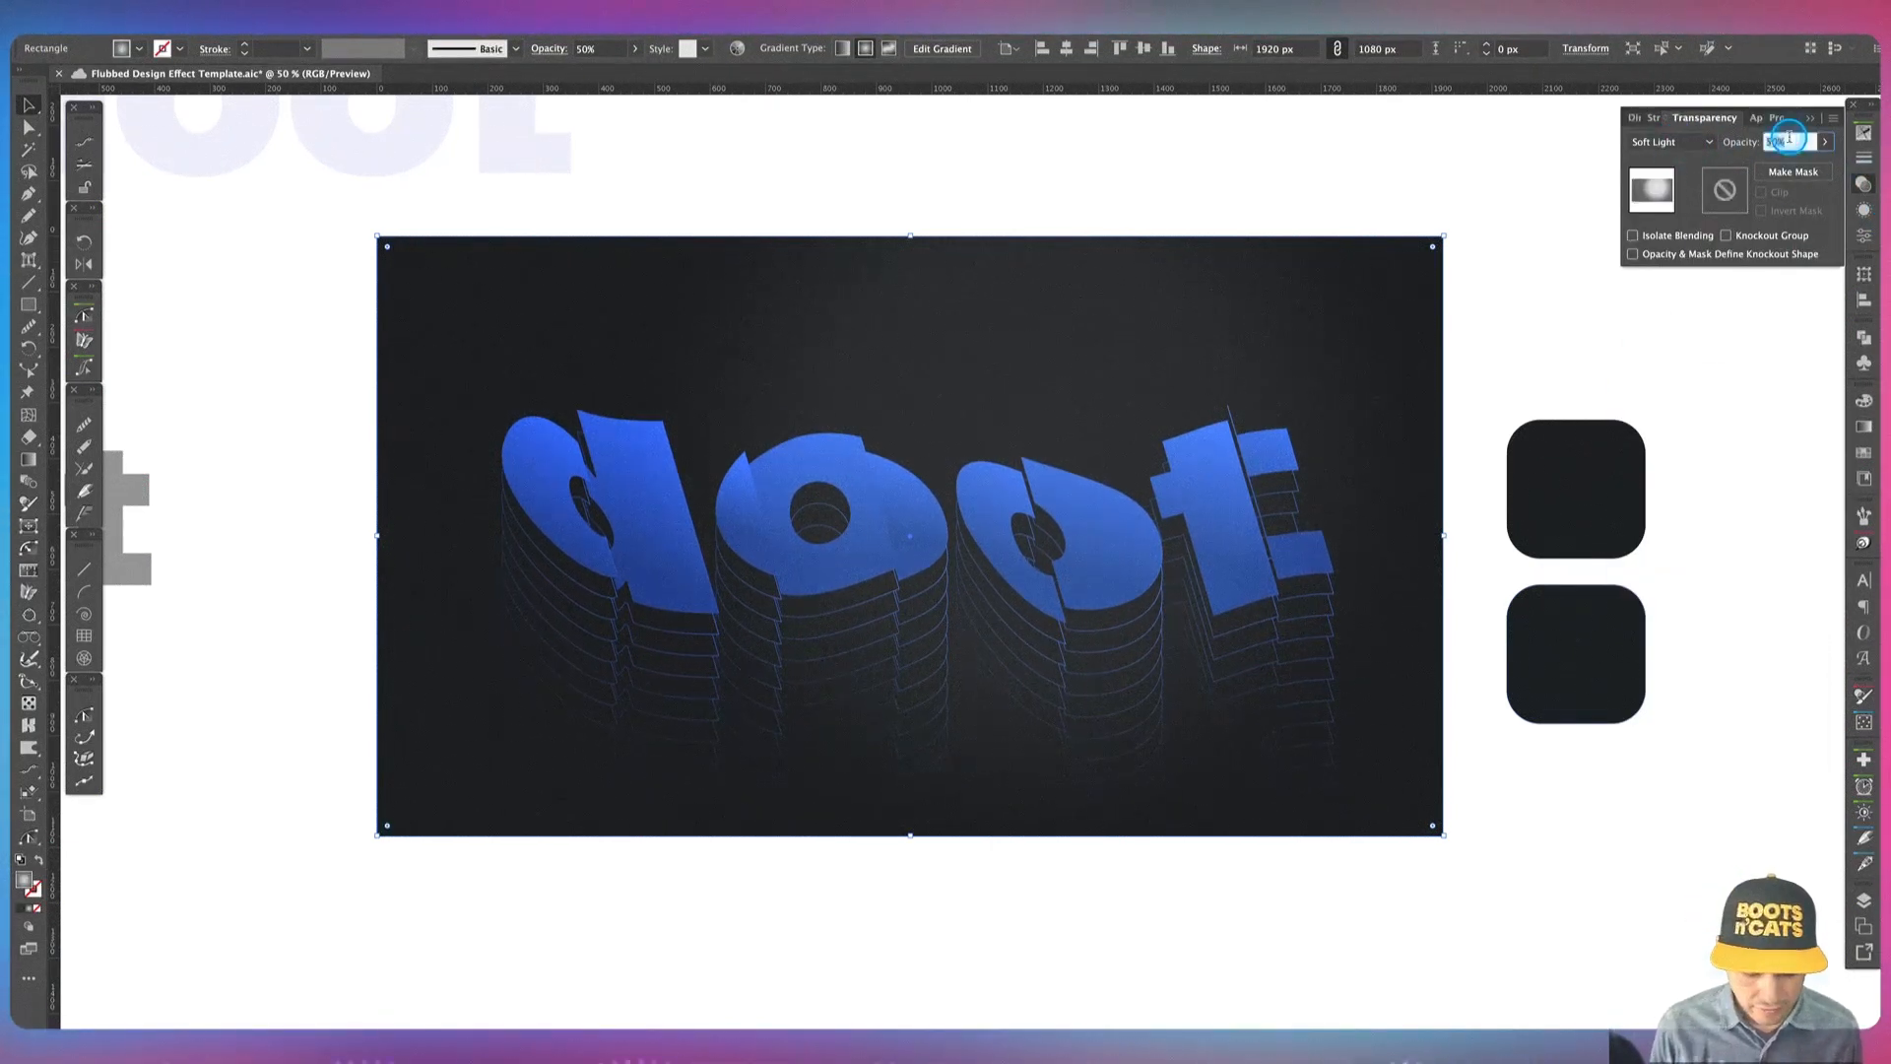
type("75")
key("Tab")
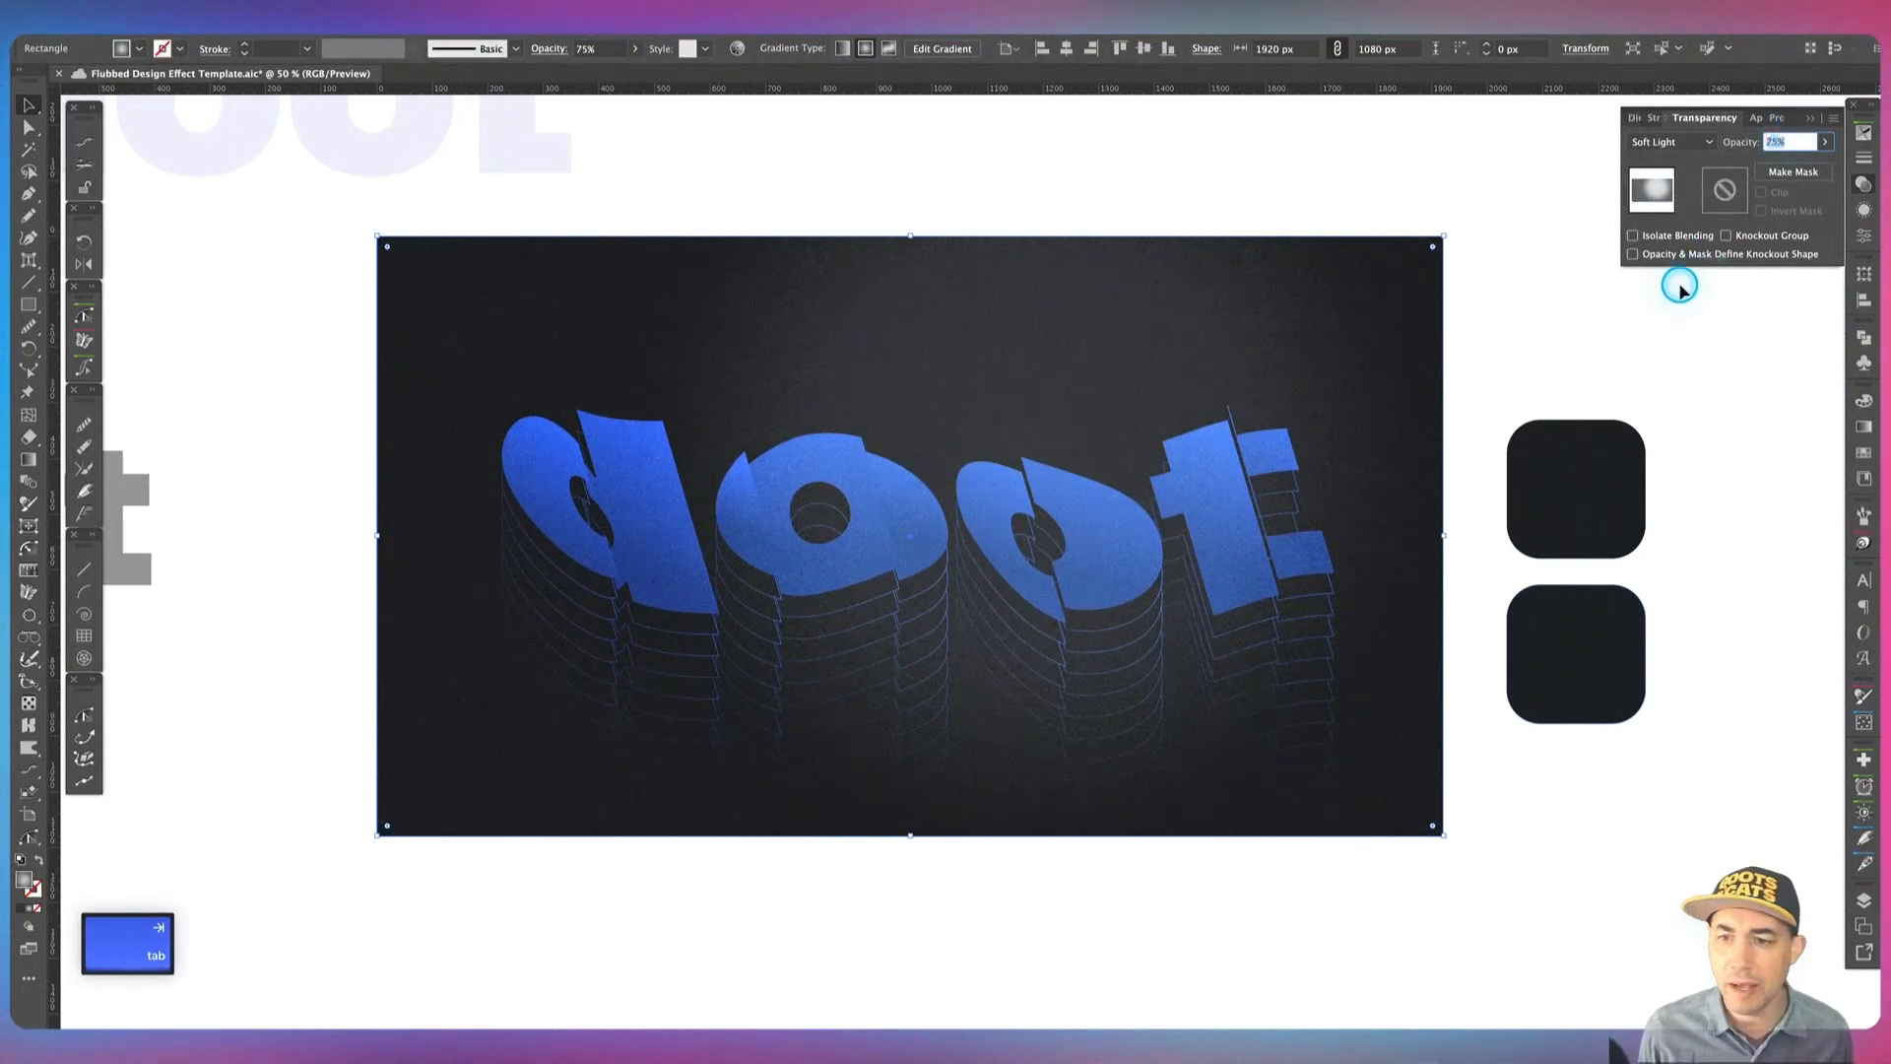
Step: Try the Hard Light blend mode on the grainy rectangle at 15% opacity
left_click(1680, 142)
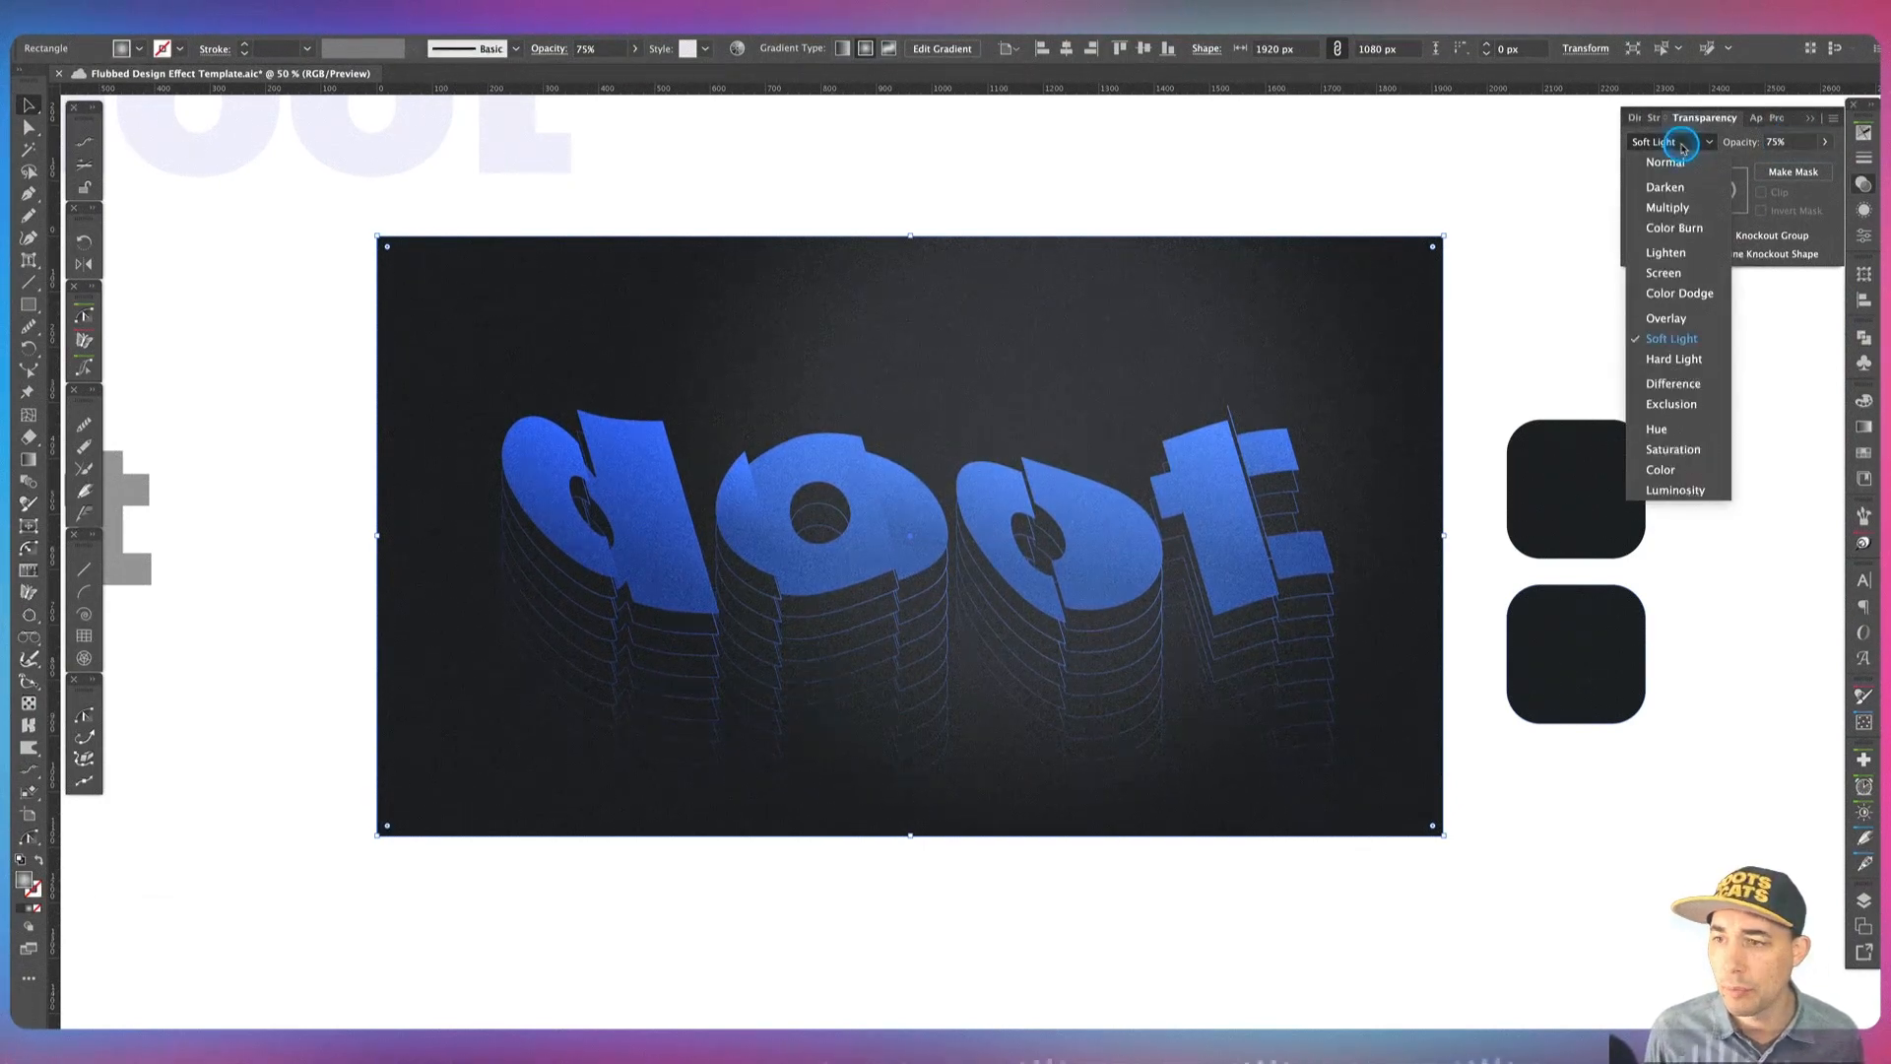
left_click(1675, 360)
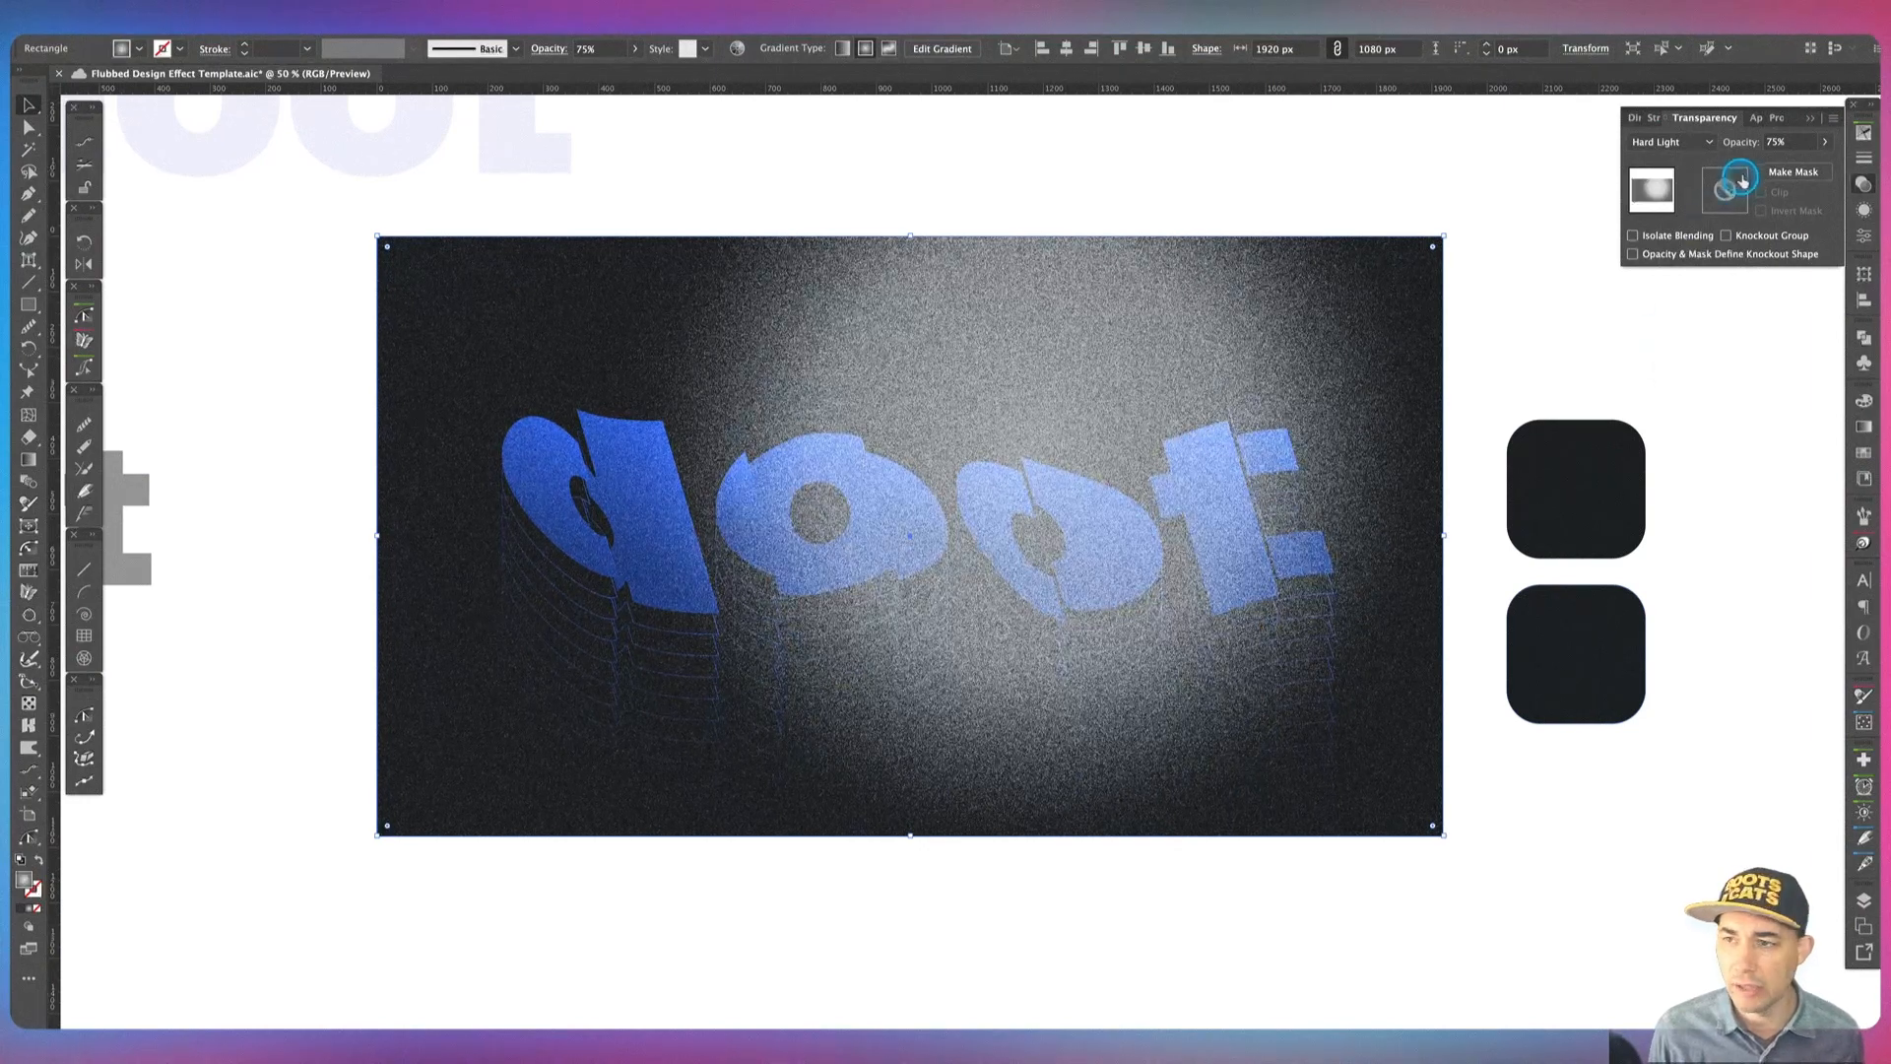
left_click(1780, 142)
type("15")
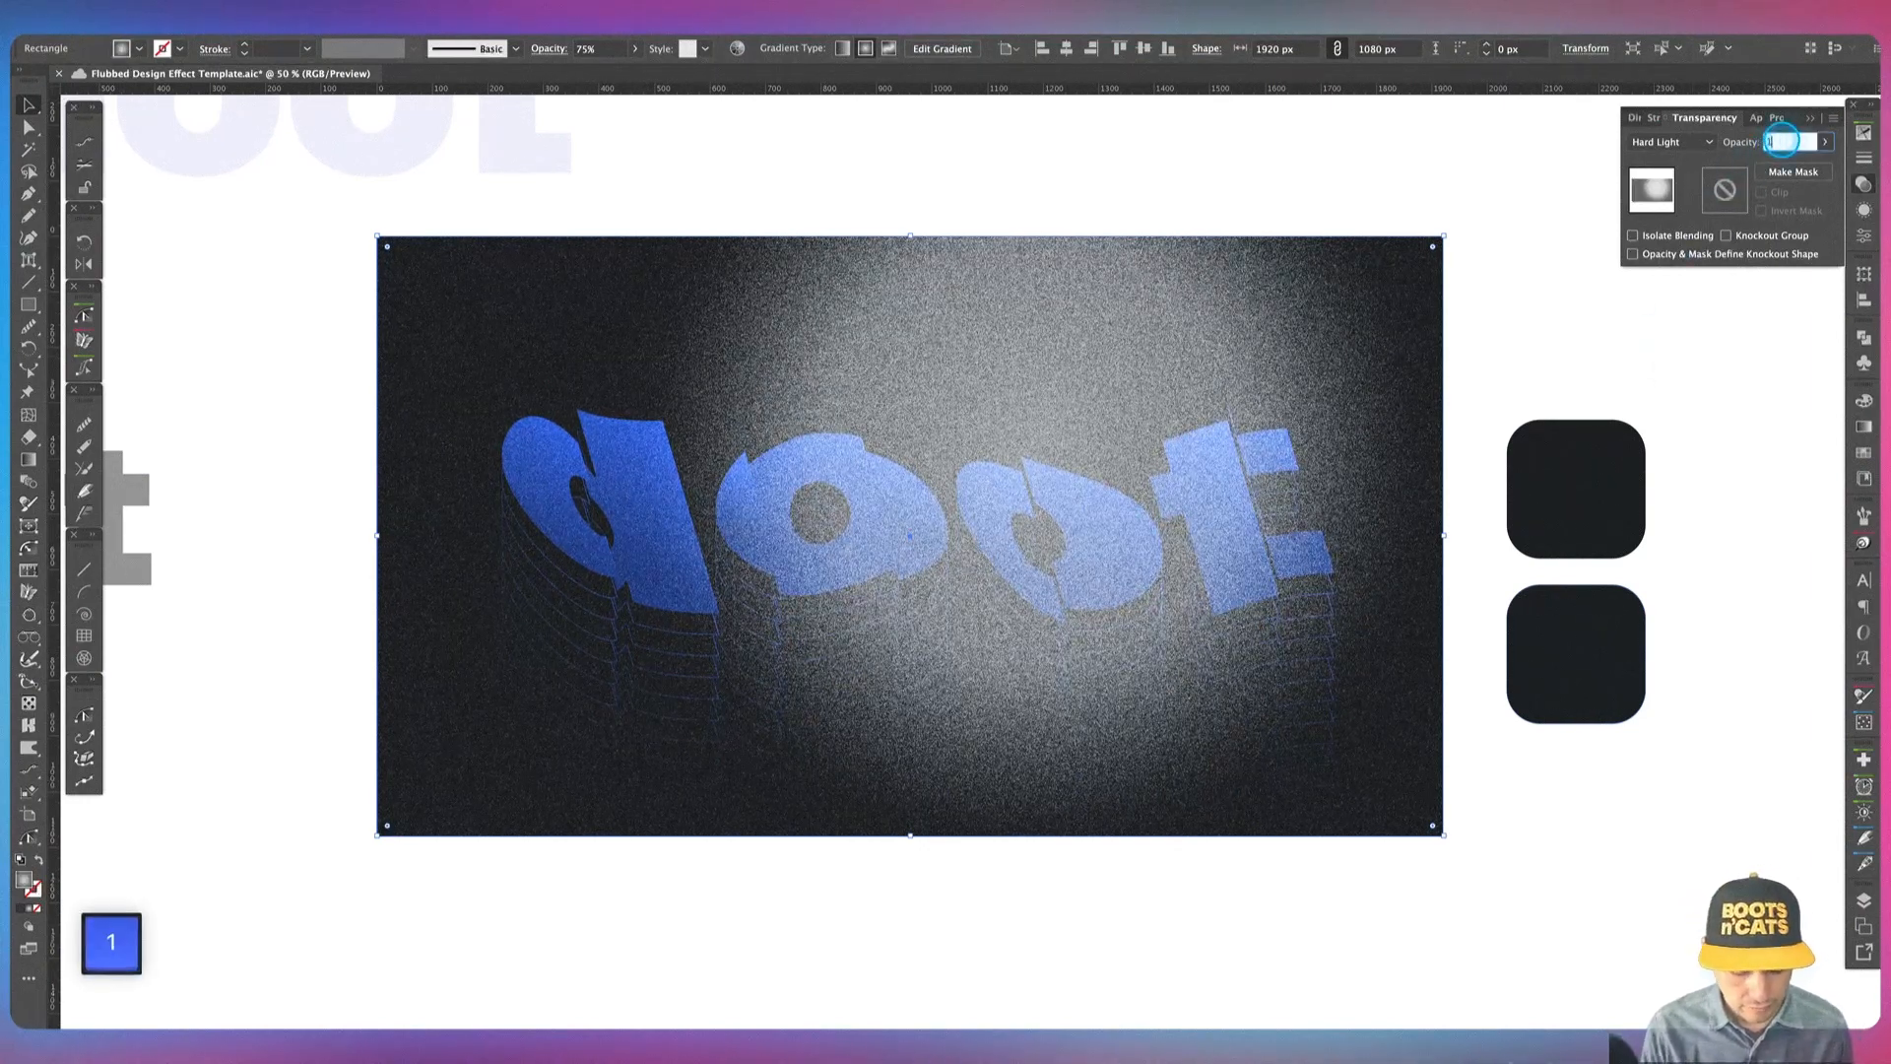
key("Tab")
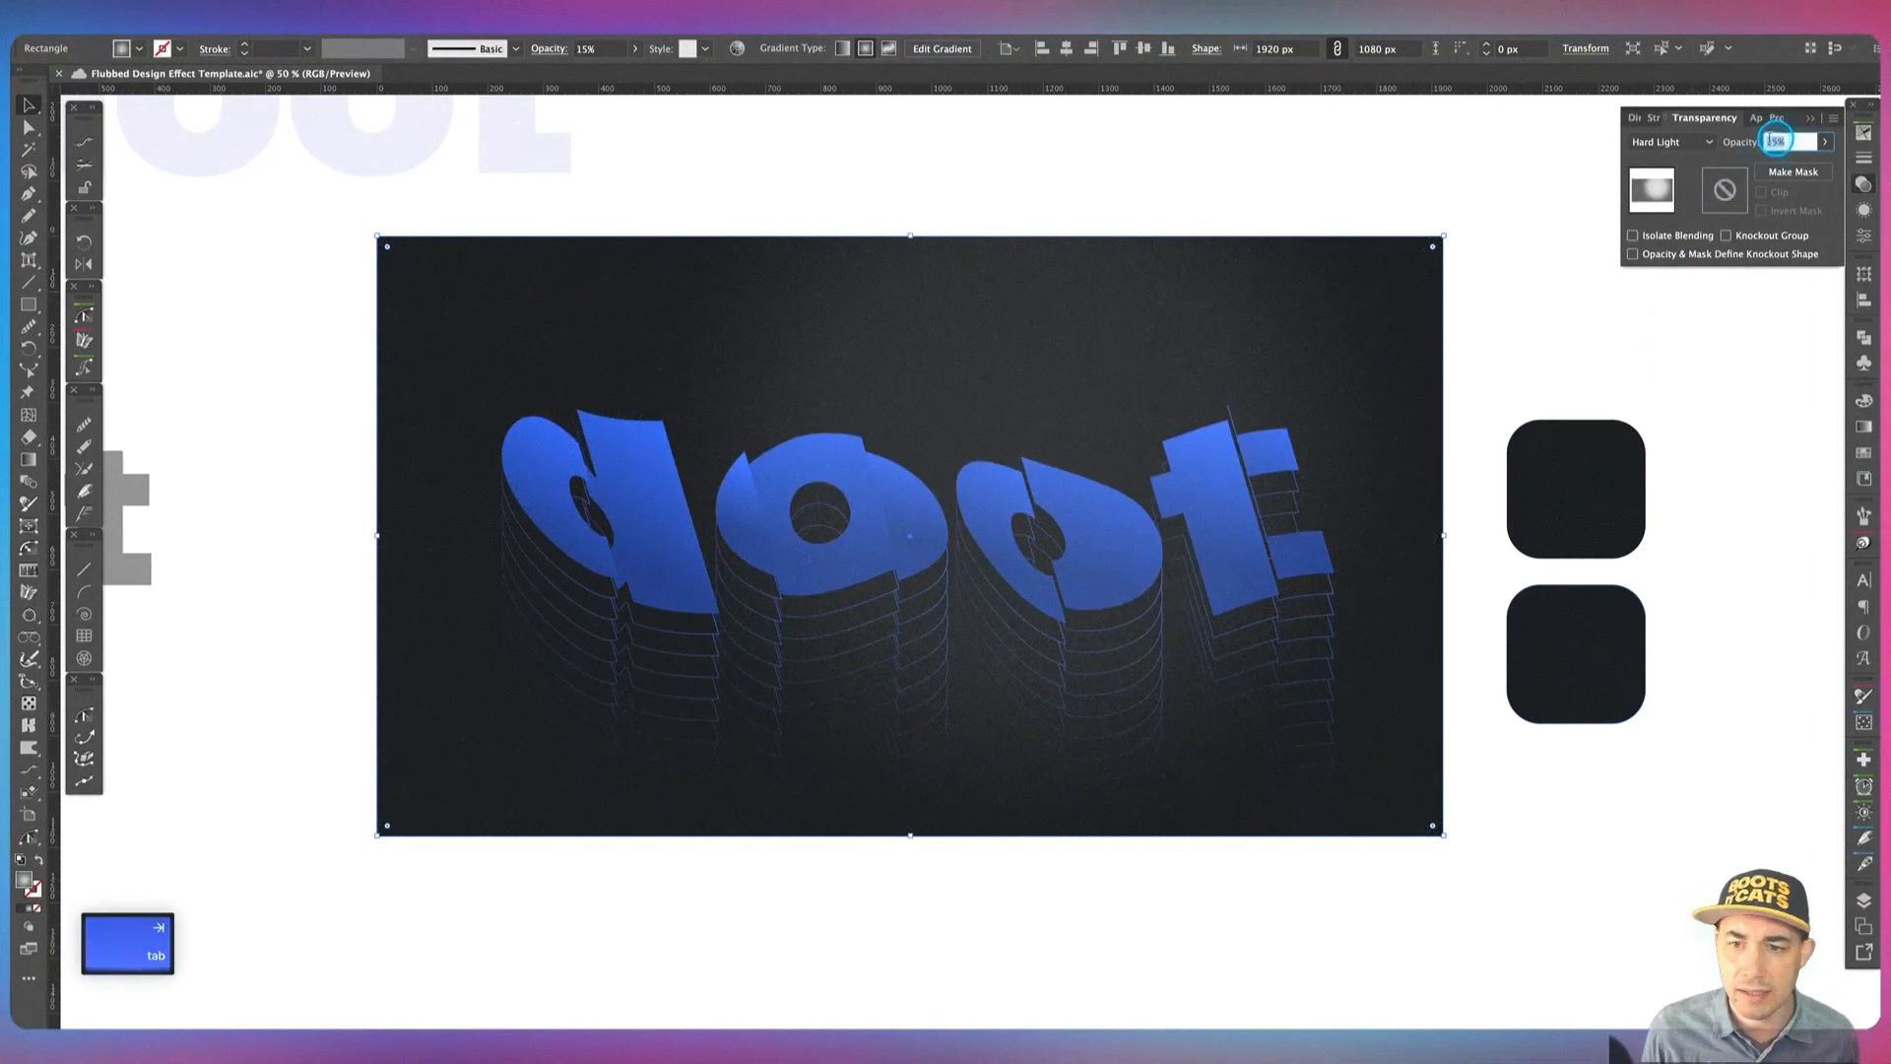
Step: Change the grainy rectangle's blend mode to Overlay at 100% opacity
left_click(1680, 139)
left_click(1686, 321)
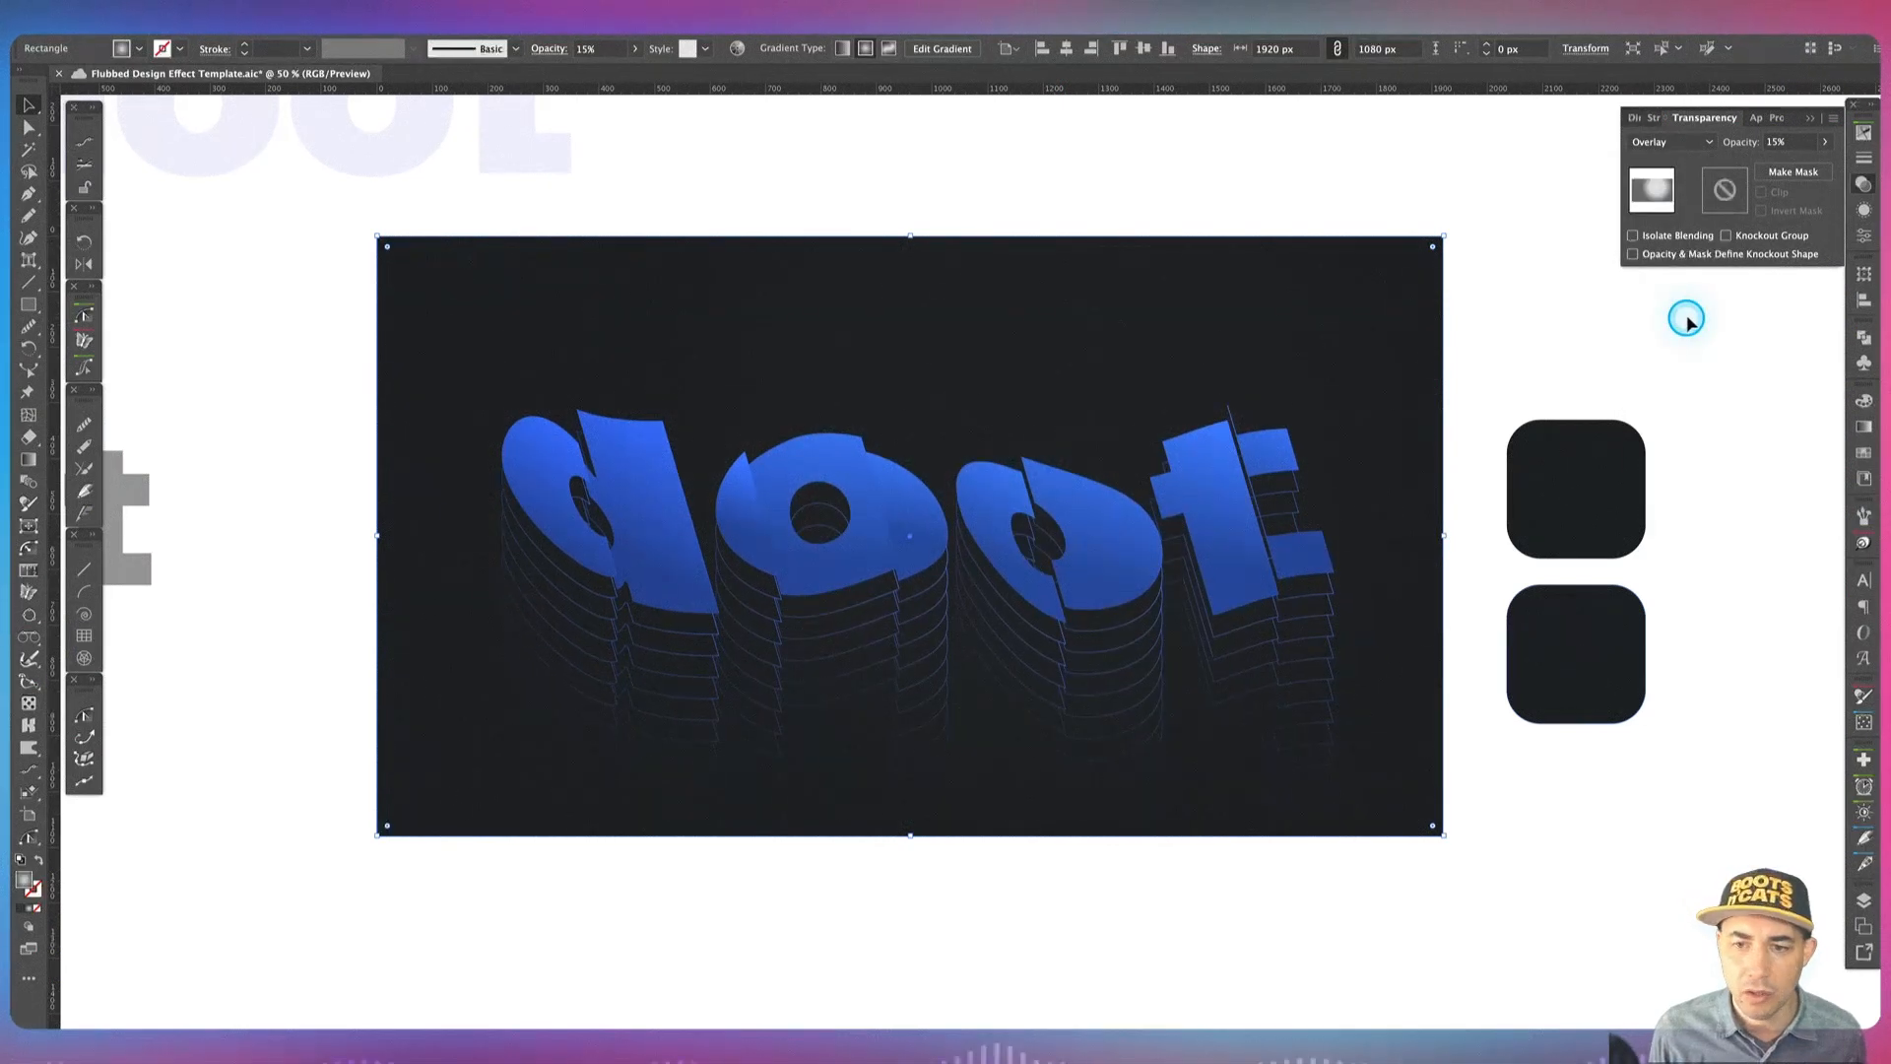
left_click(1794, 142)
type("100")
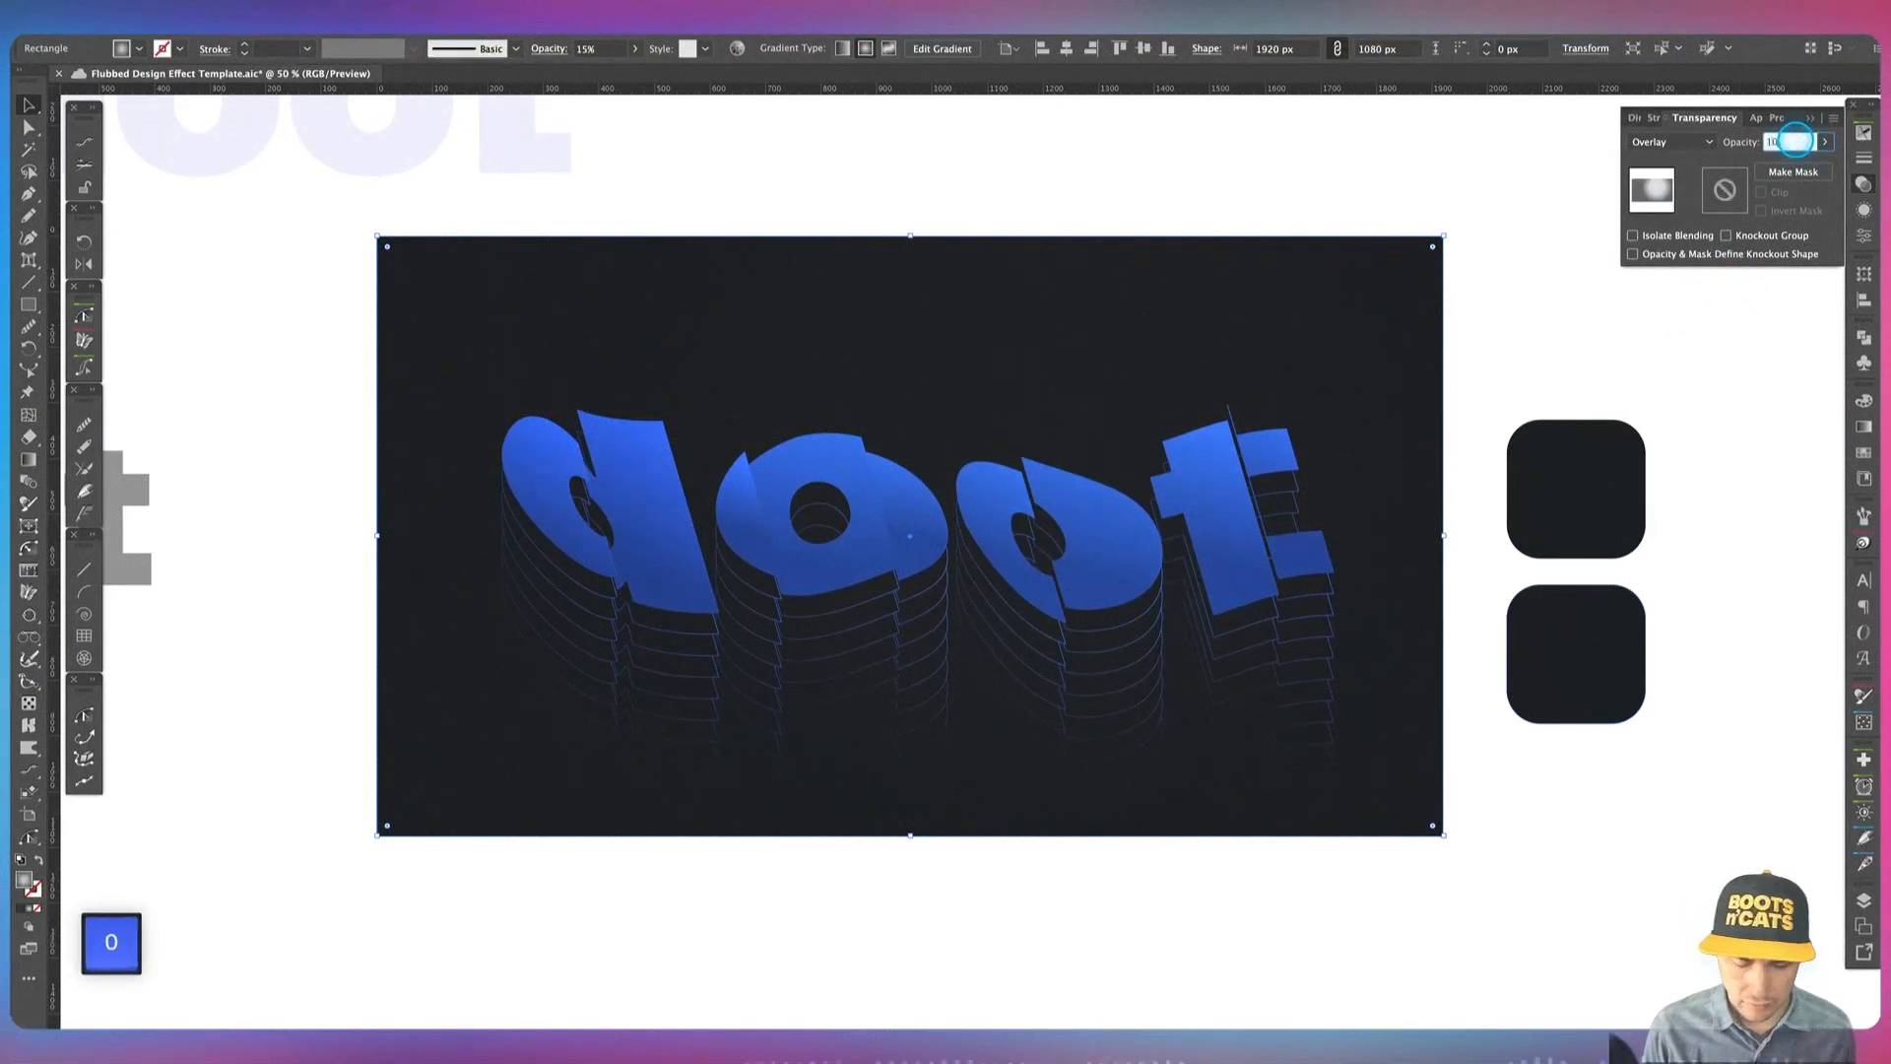
key("Tab")
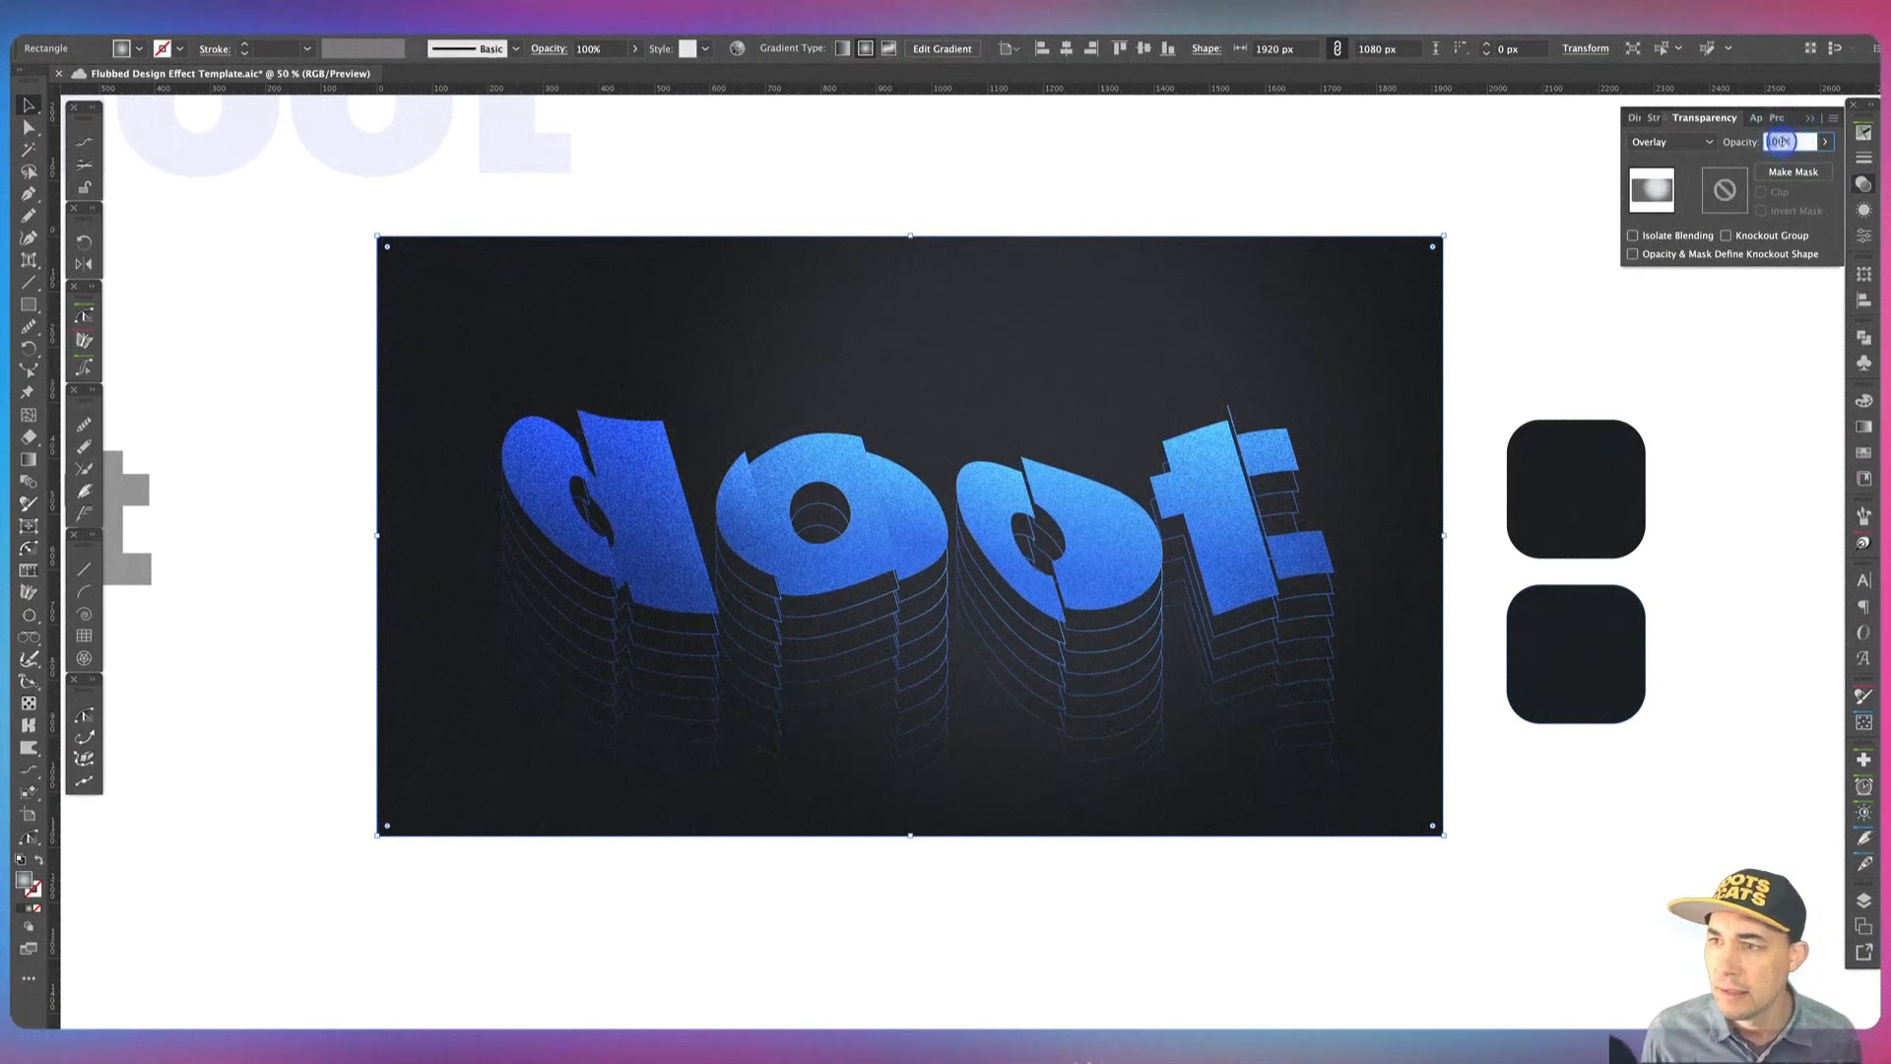
Step: Reduce the Overlay rectangle's opacity to 75% and deselect it
type("75")
key("Tab")
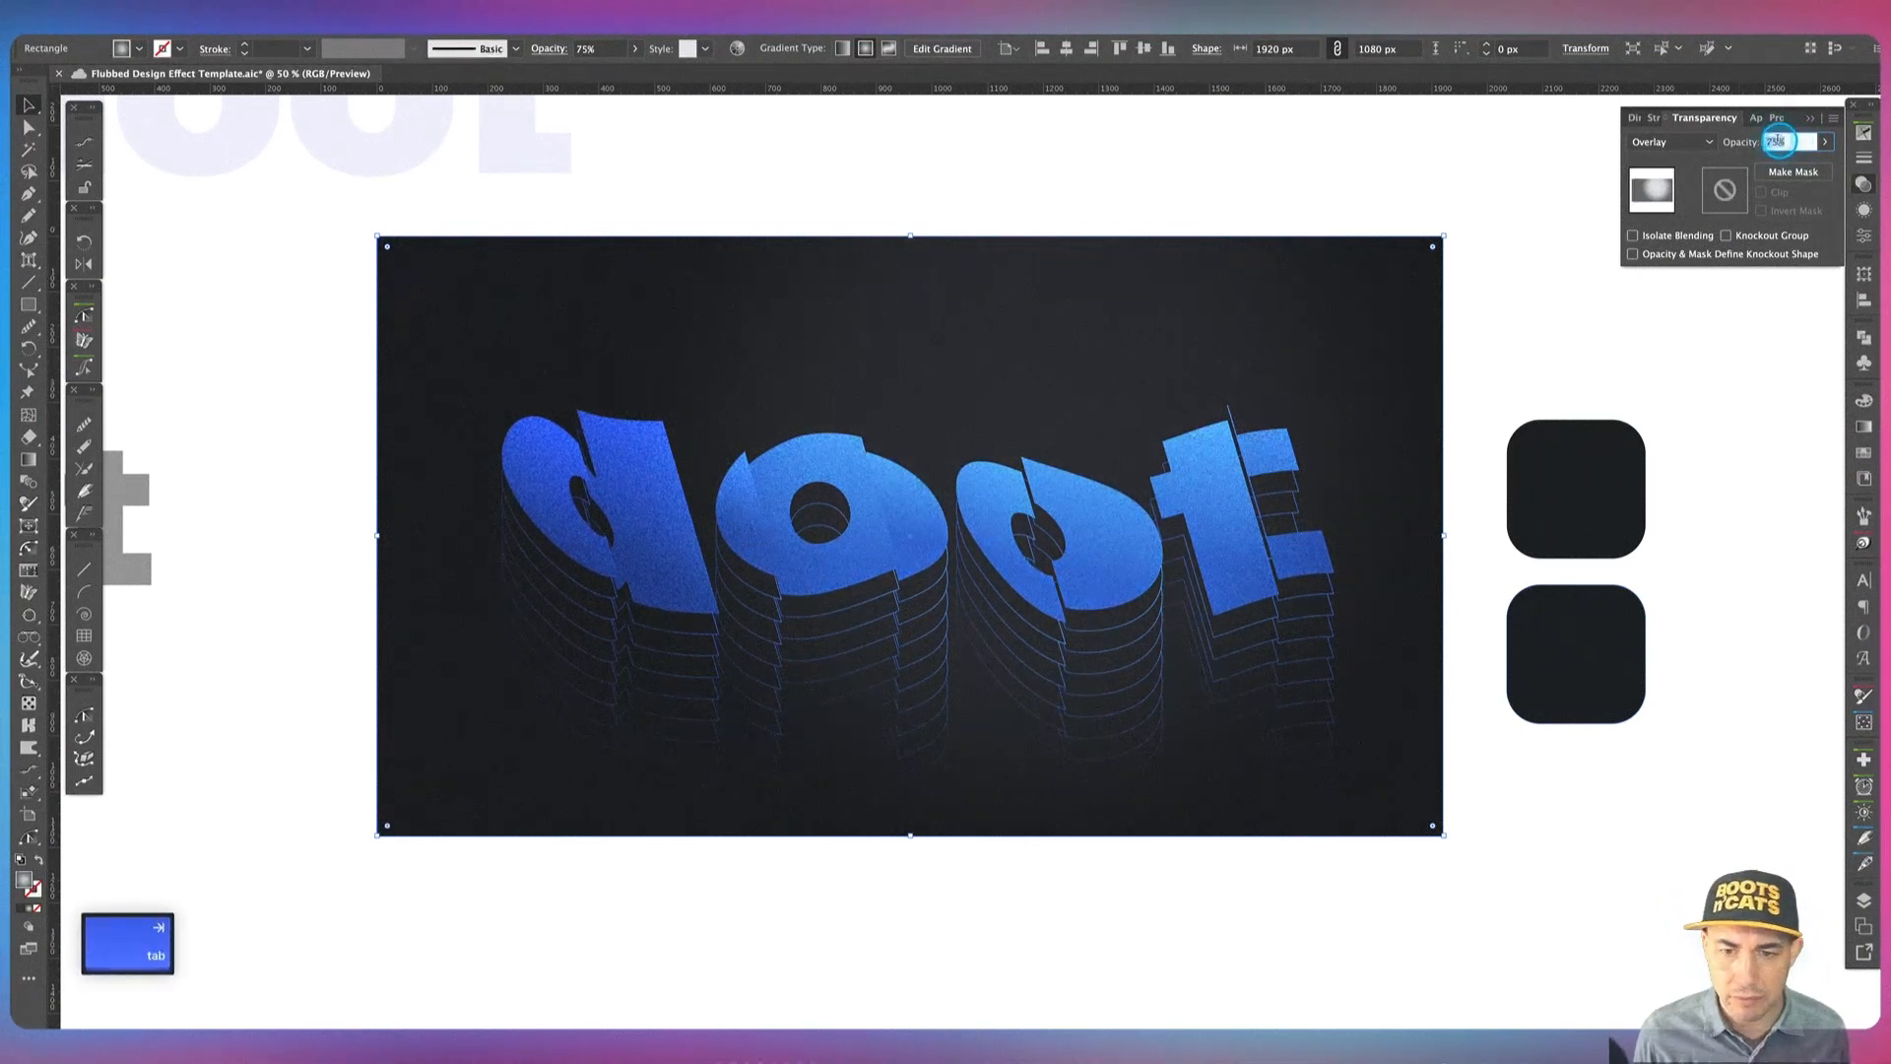
left_click(1040, 915)
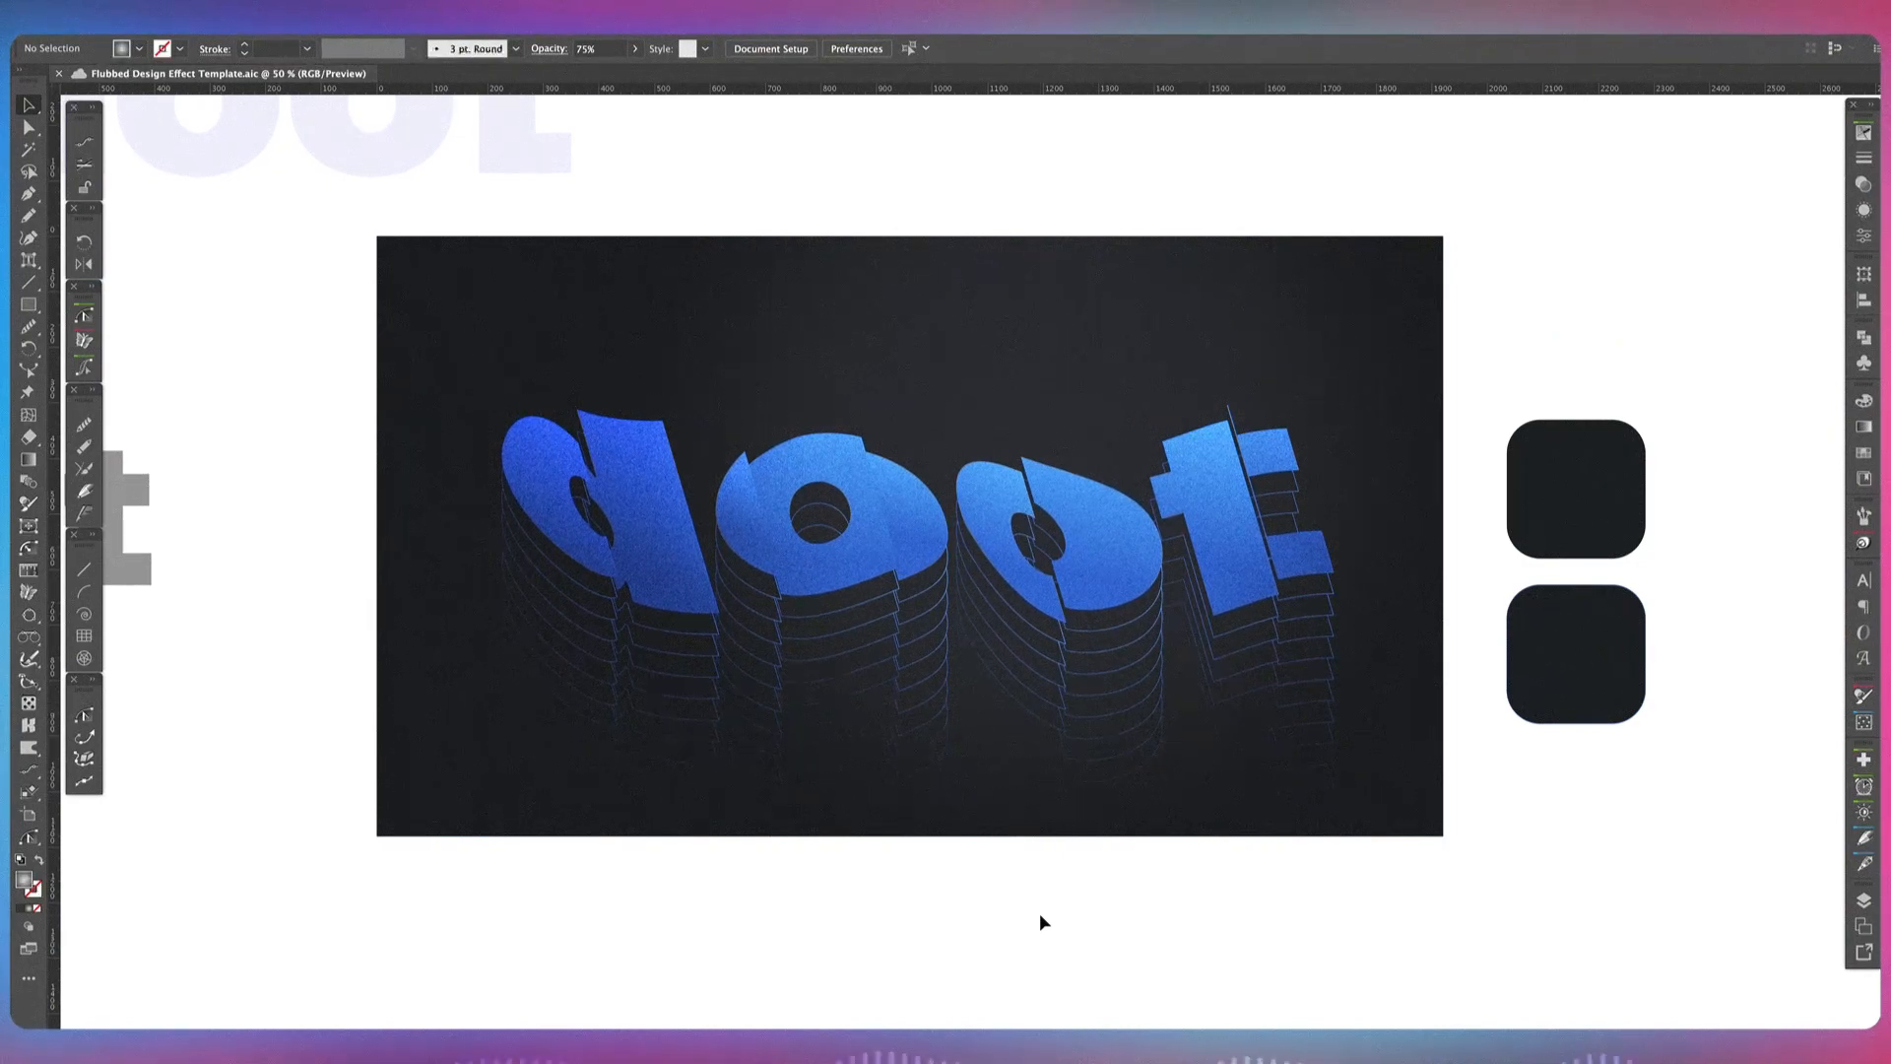